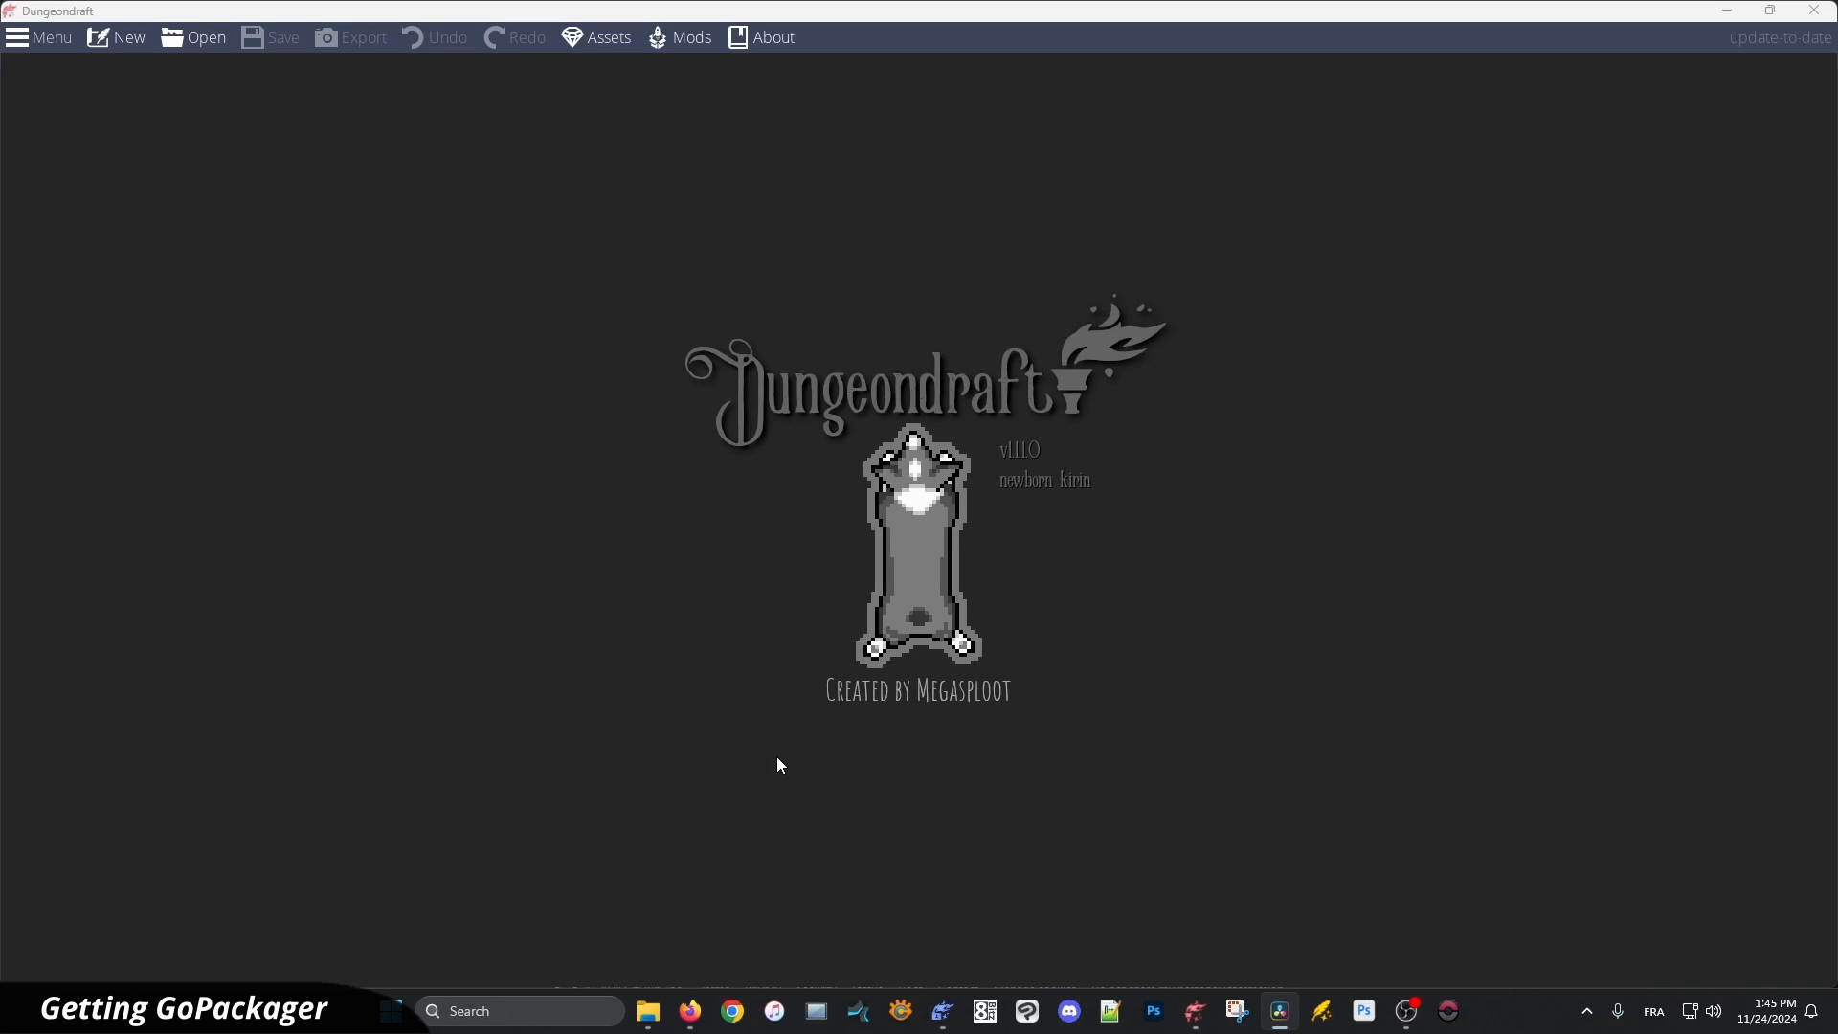
# In Firefox, download Dungeondraft-GoPackager-Windows.zip from the v2.0.2 GitHub release and show the file in its download folder
pyautogui.moveTo(689, 1005)
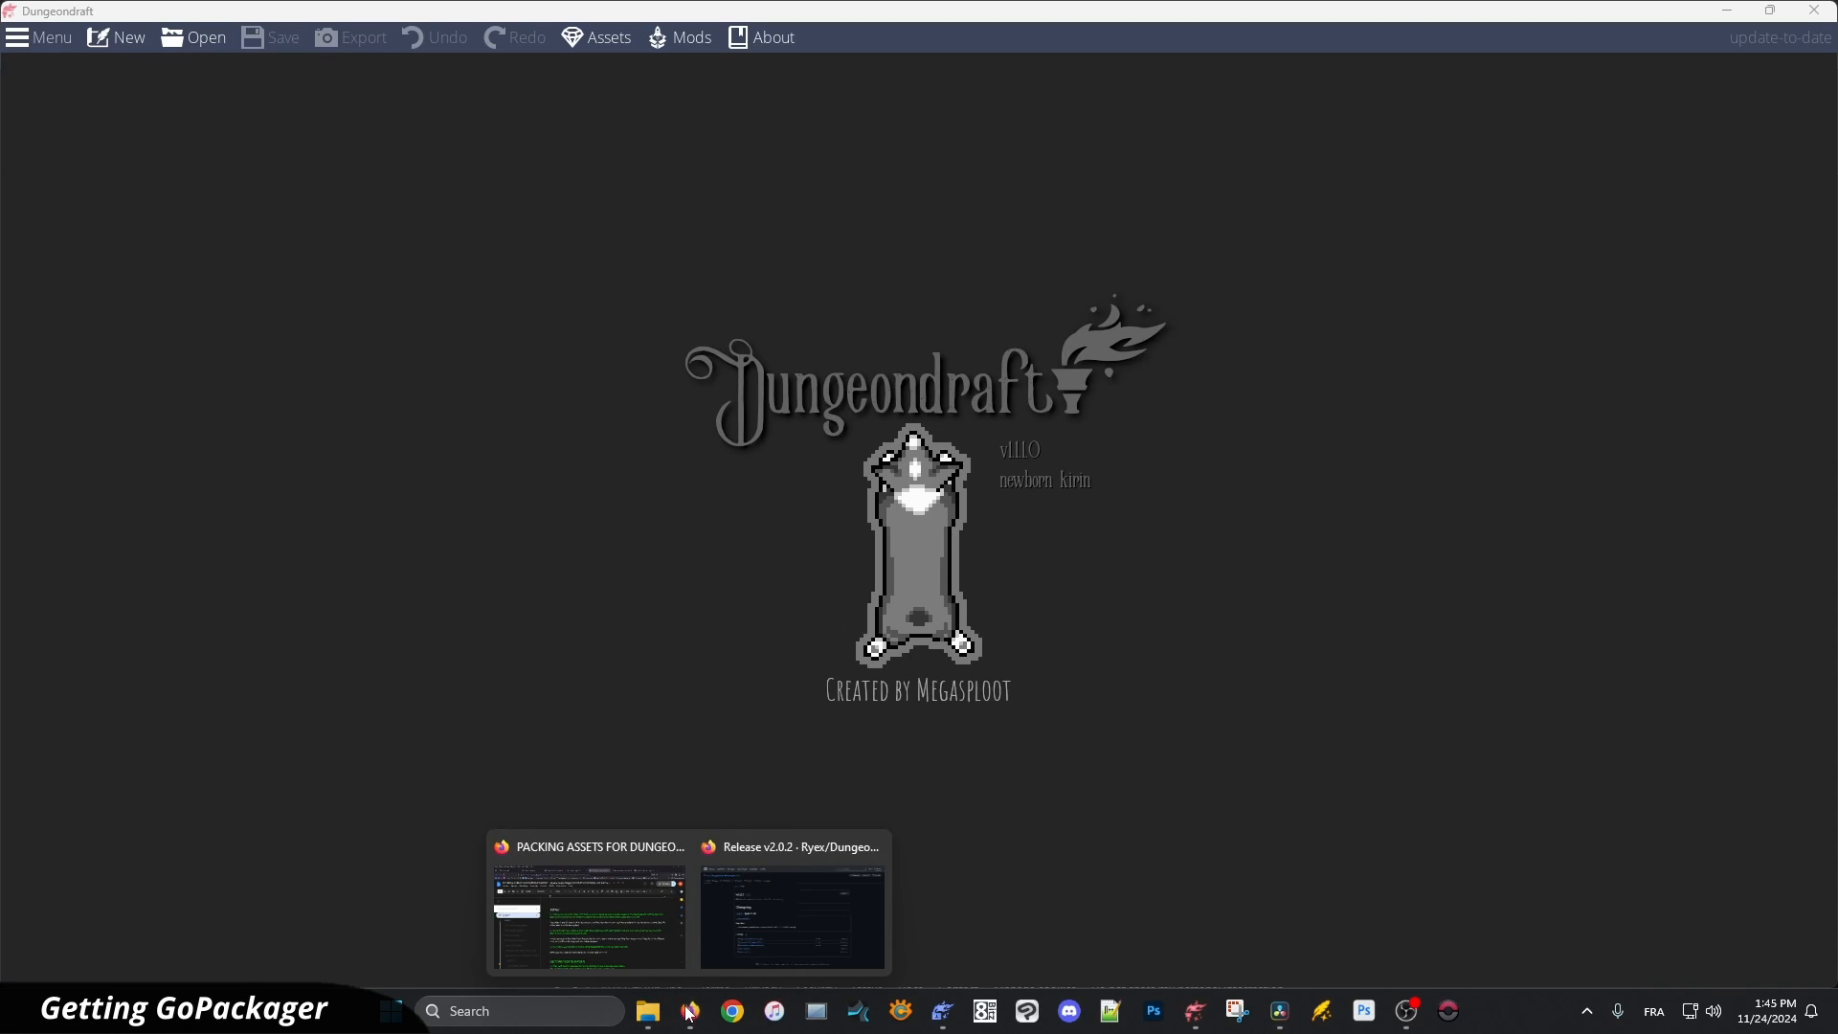
pyautogui.click(777, 917)
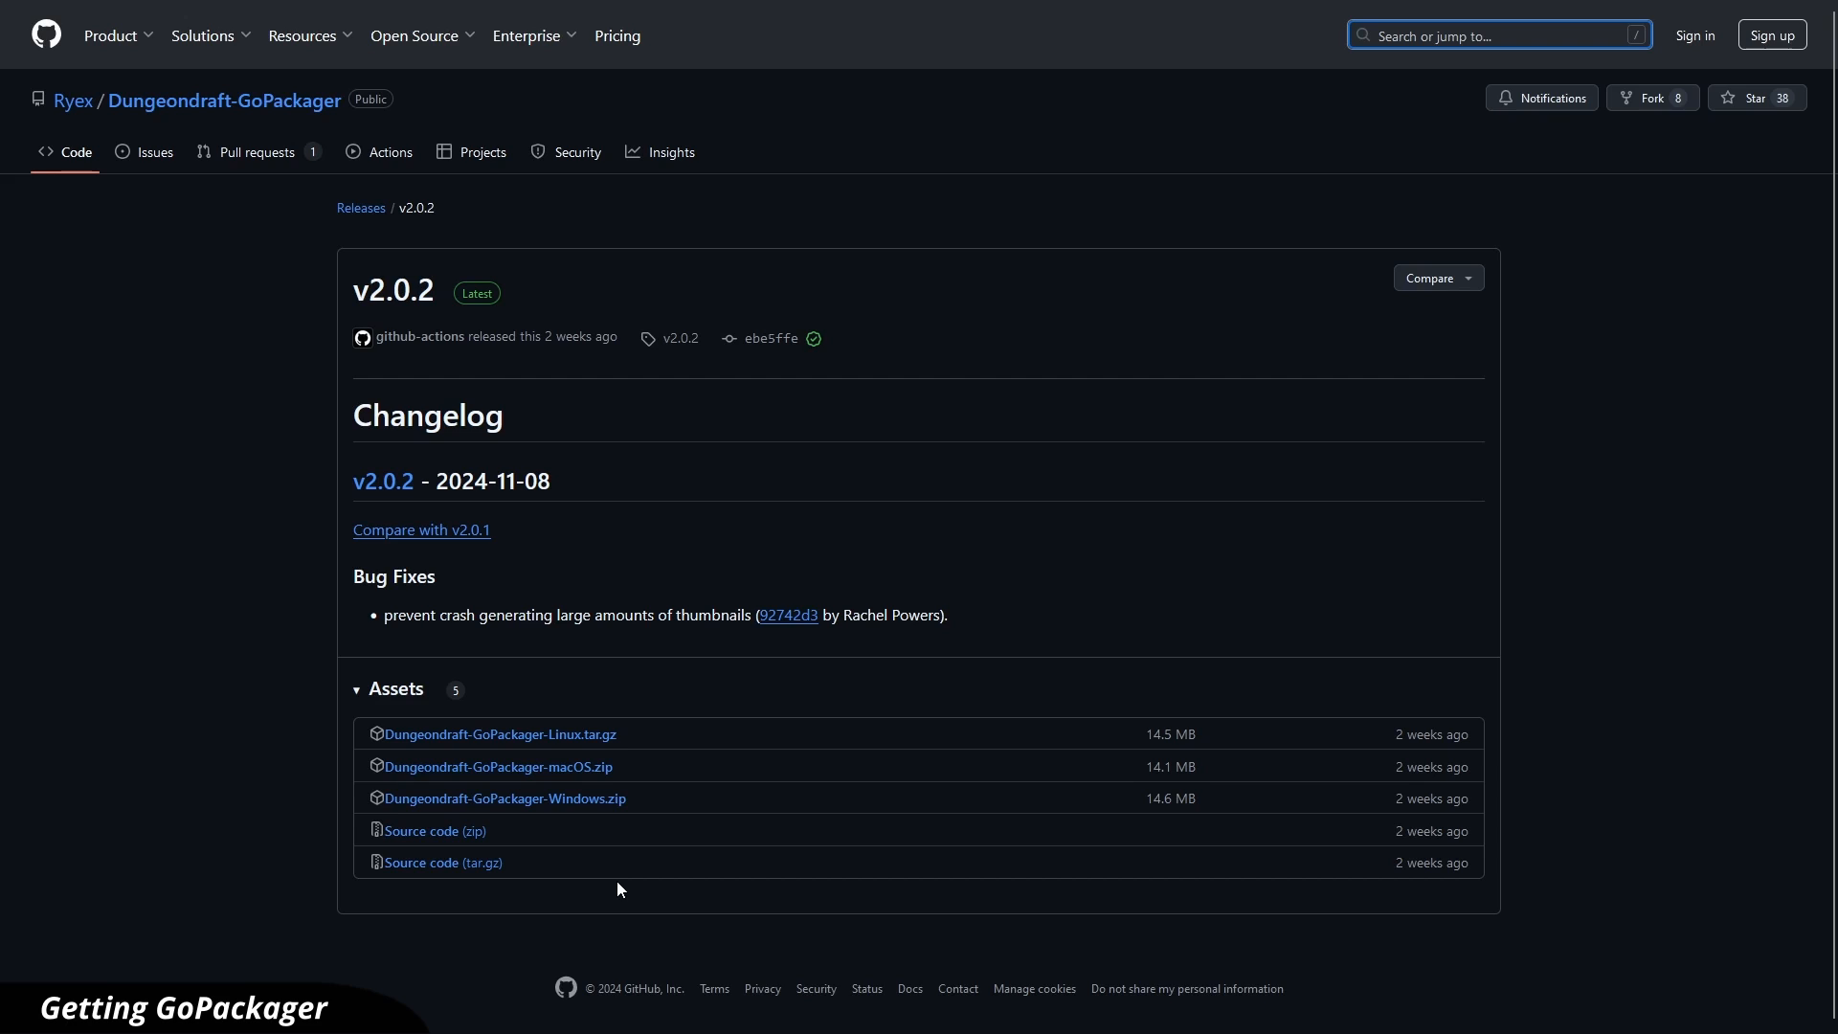
pyautogui.click(567, 803)
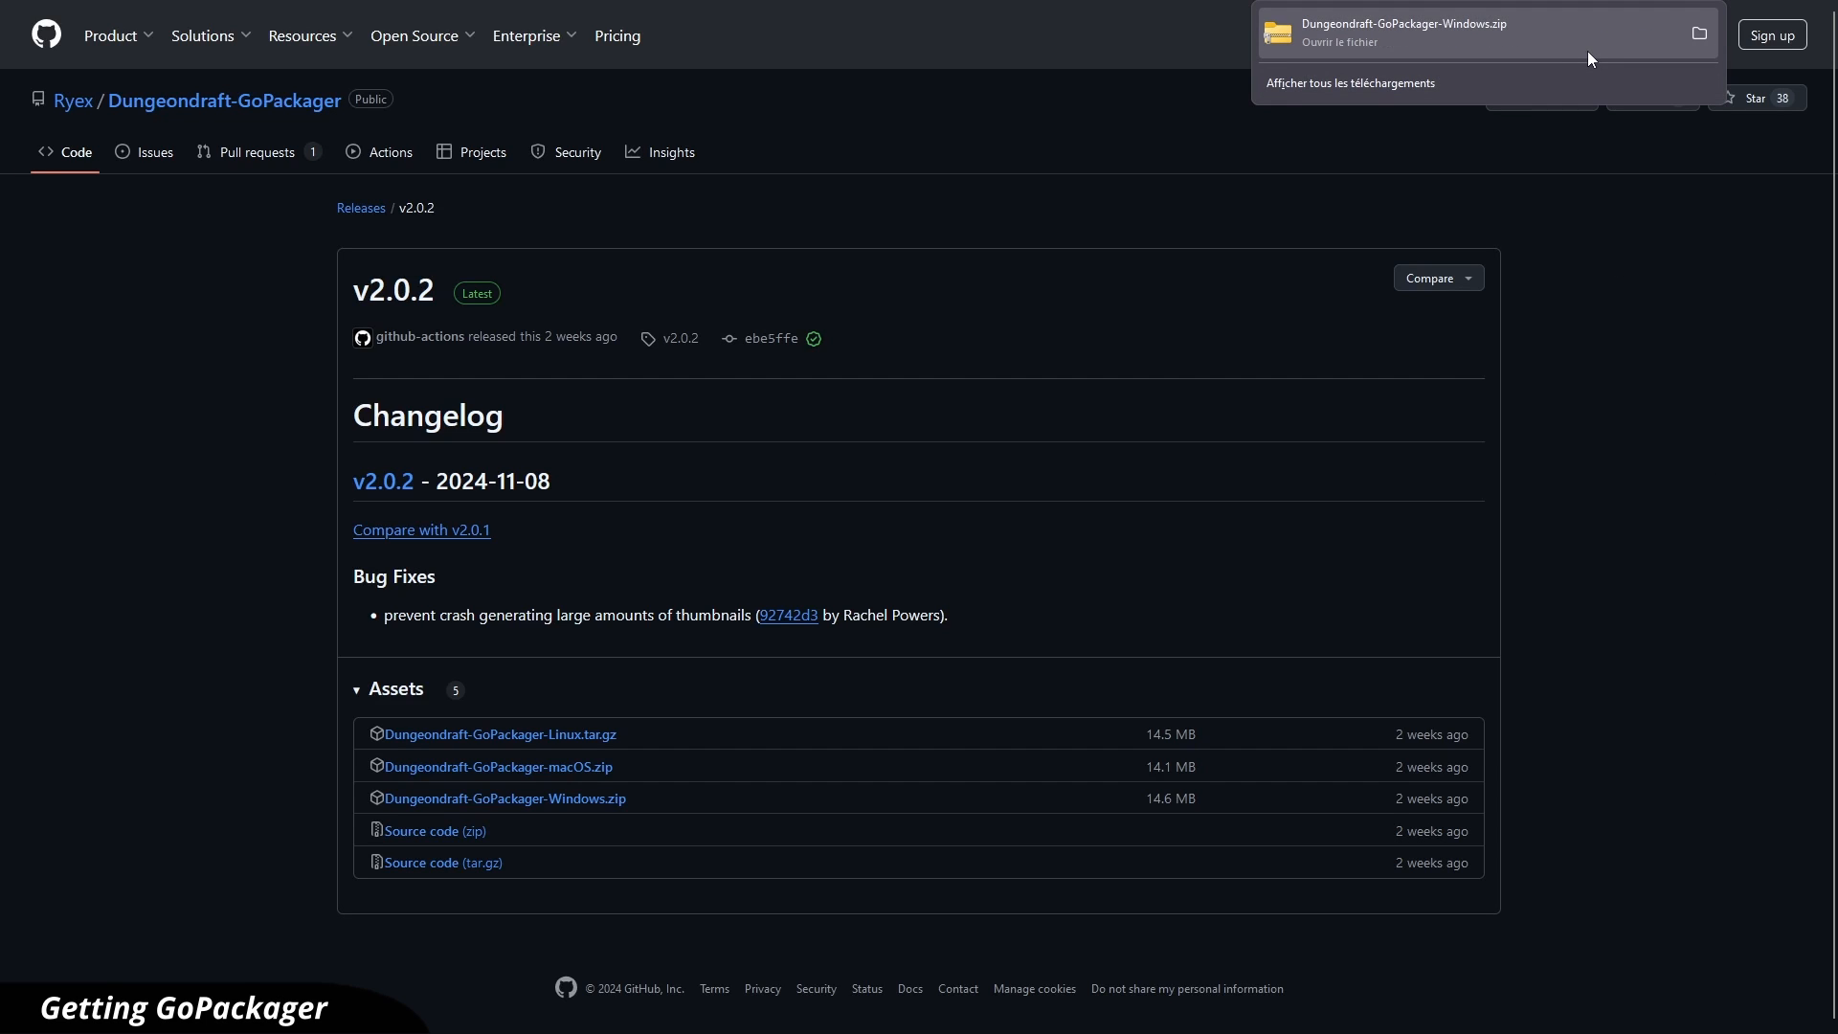
pyautogui.click(1700, 34)
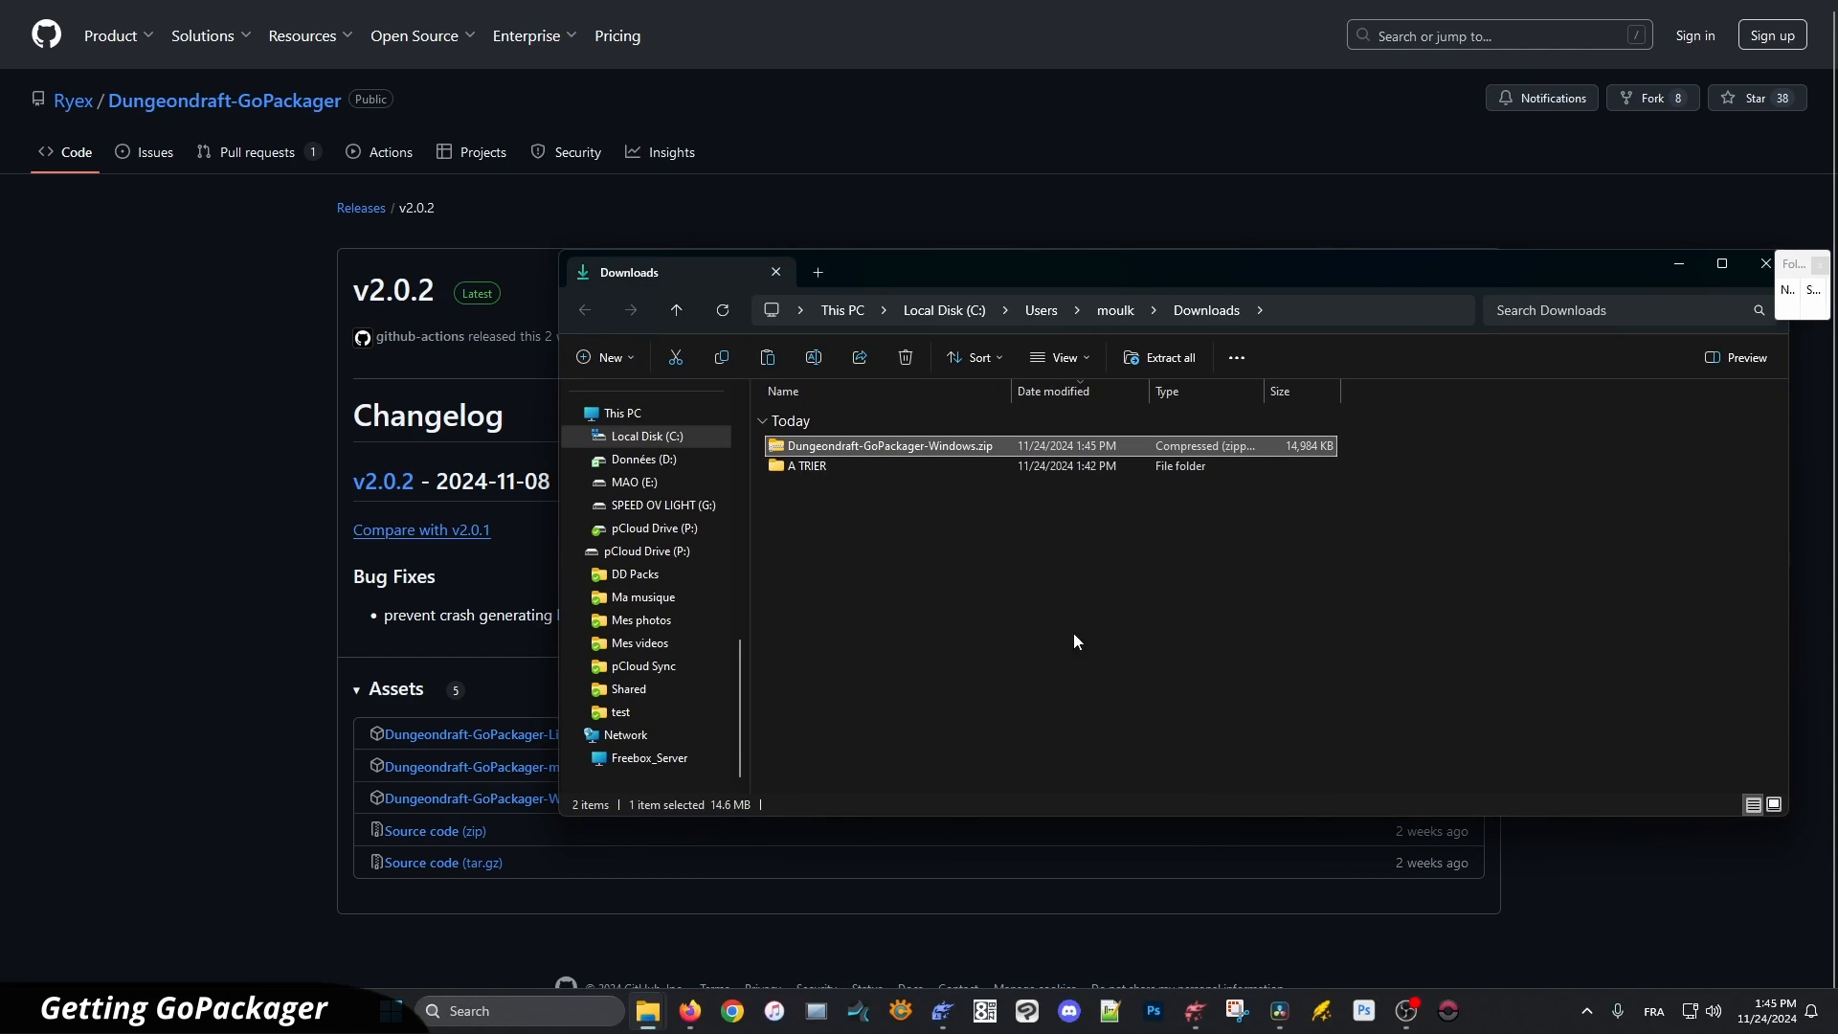
# Extract Dungeondraft-GoPackager-Windows.zip with 7-Zip into a Dungeondraft-GoPackager-Windows subfolder of Downloads
pyautogui.rightClick(912, 450)
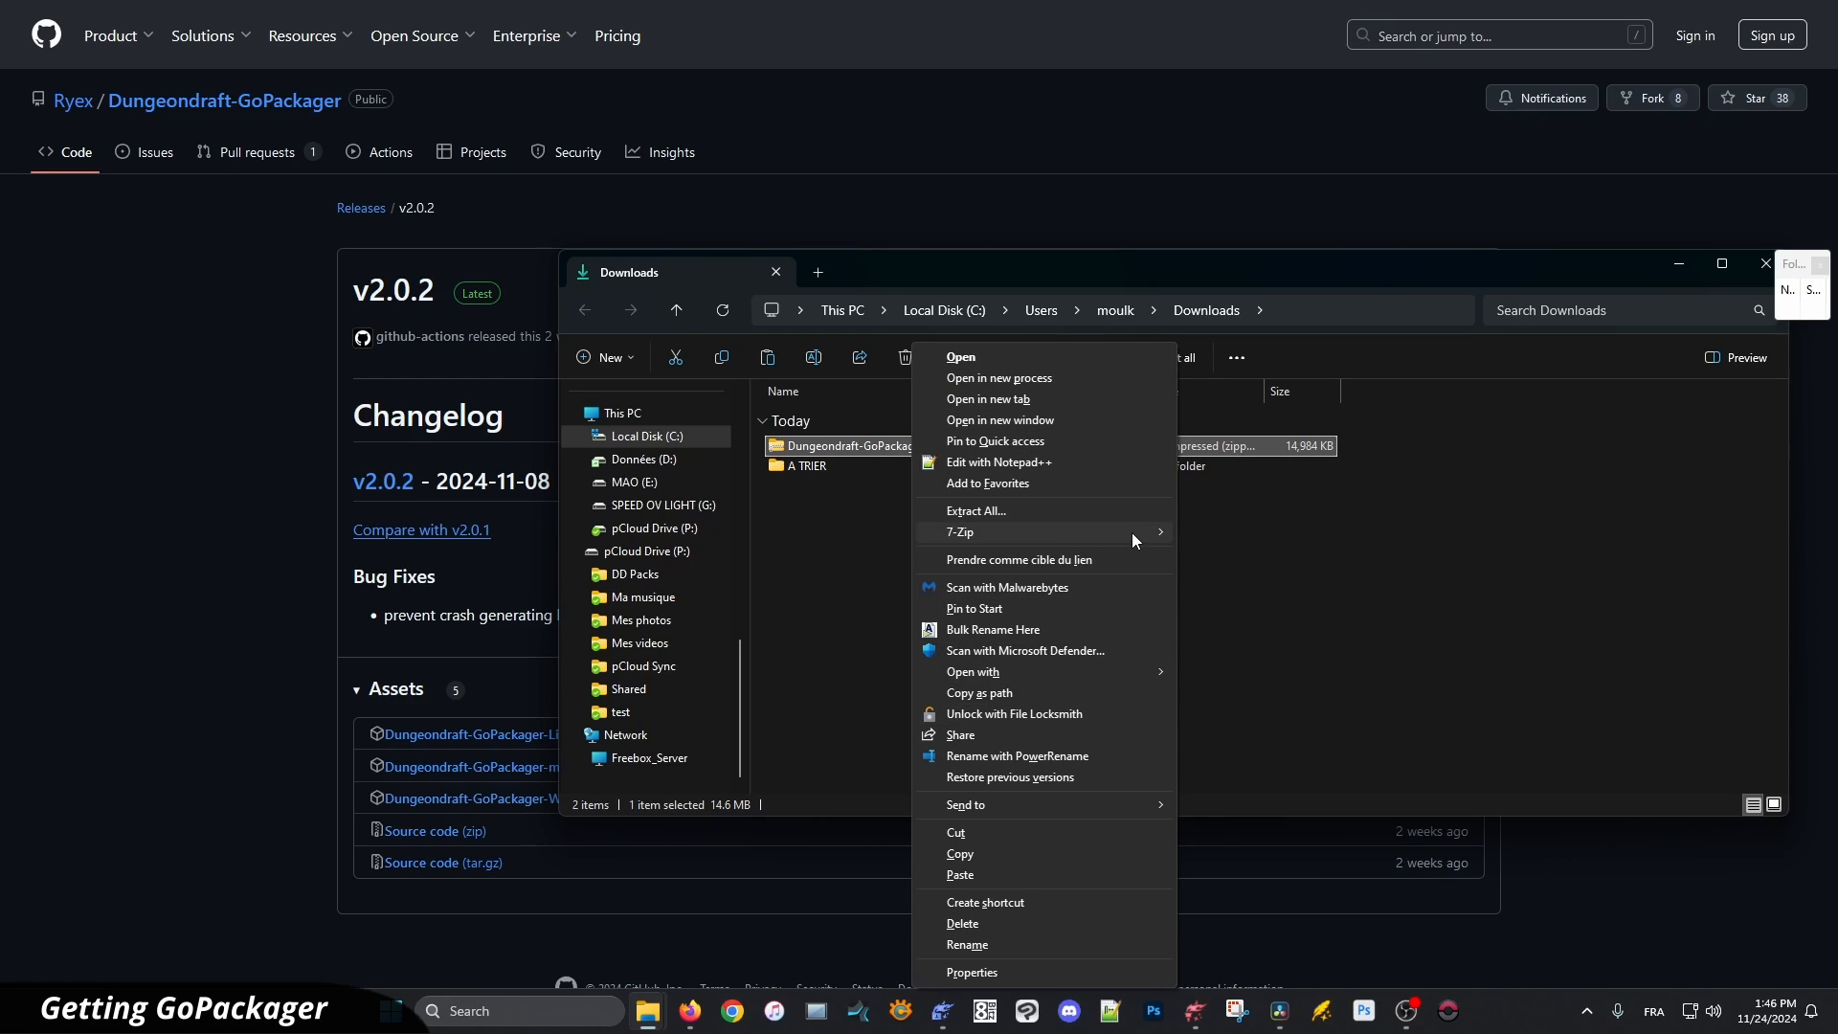
pyautogui.moveTo(1132, 532)
pyautogui.click(1277, 572)
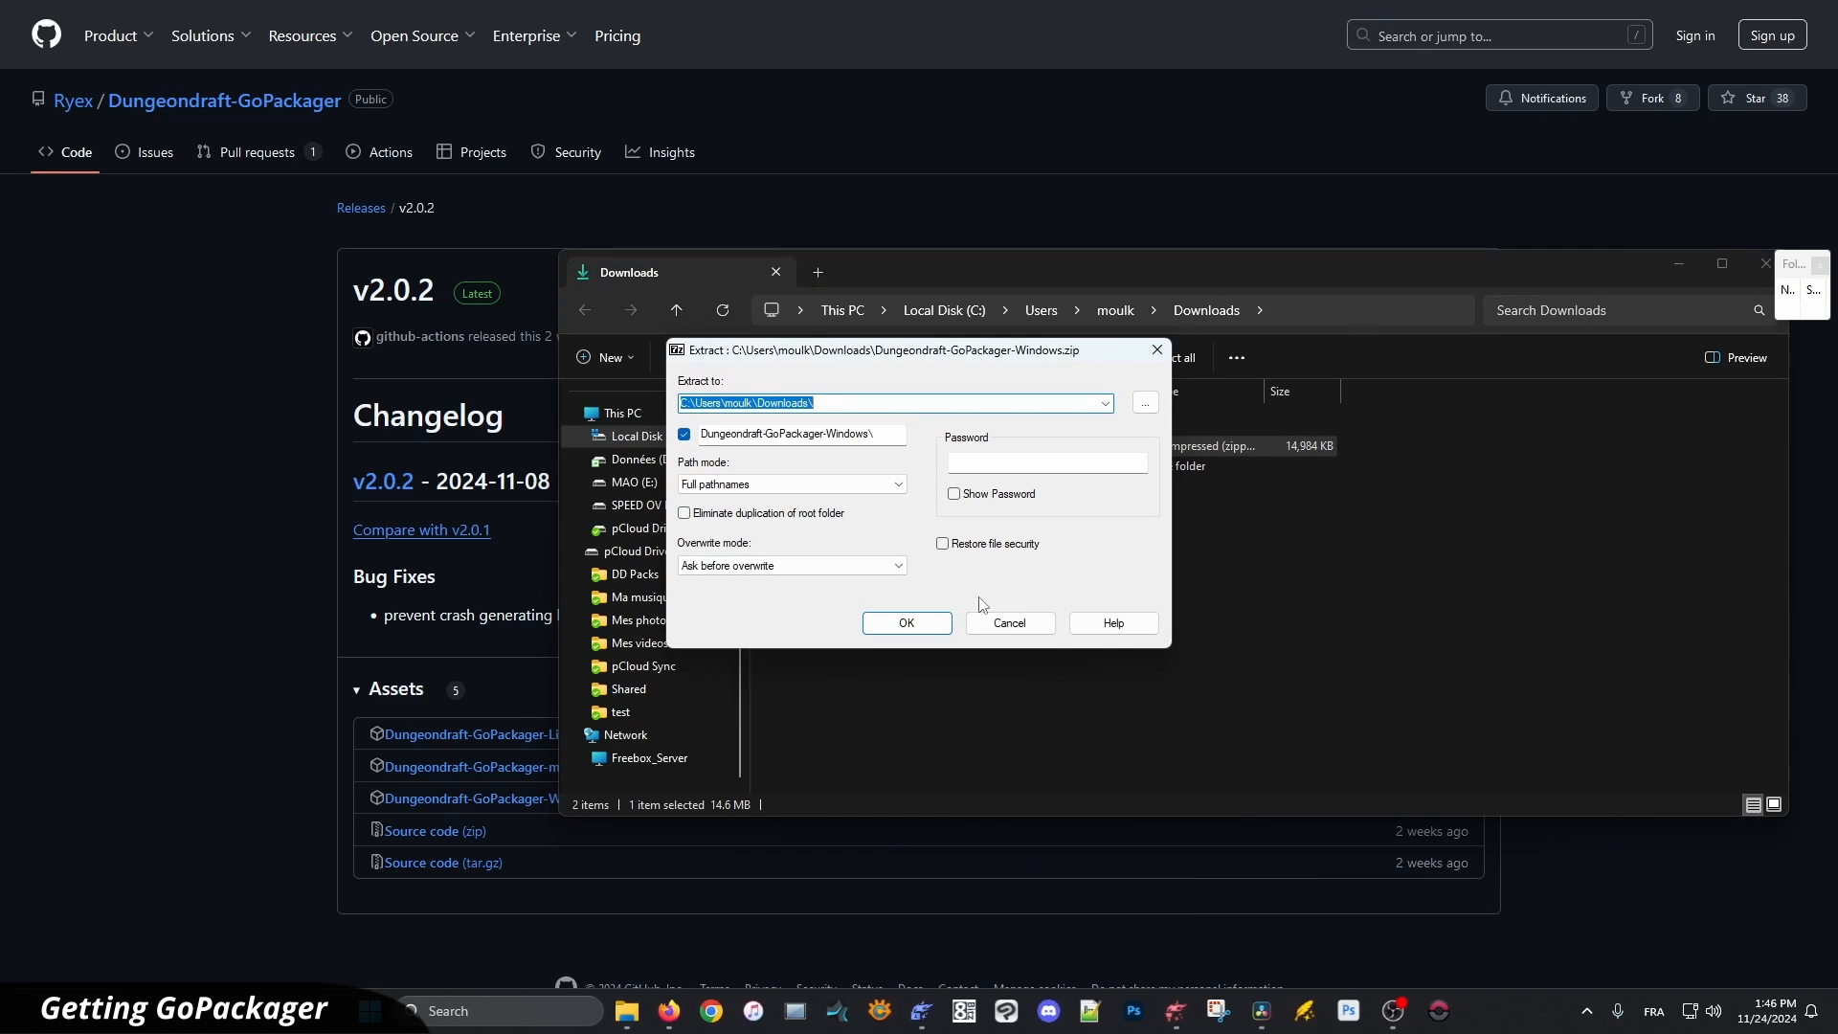
pyautogui.click(919, 622)
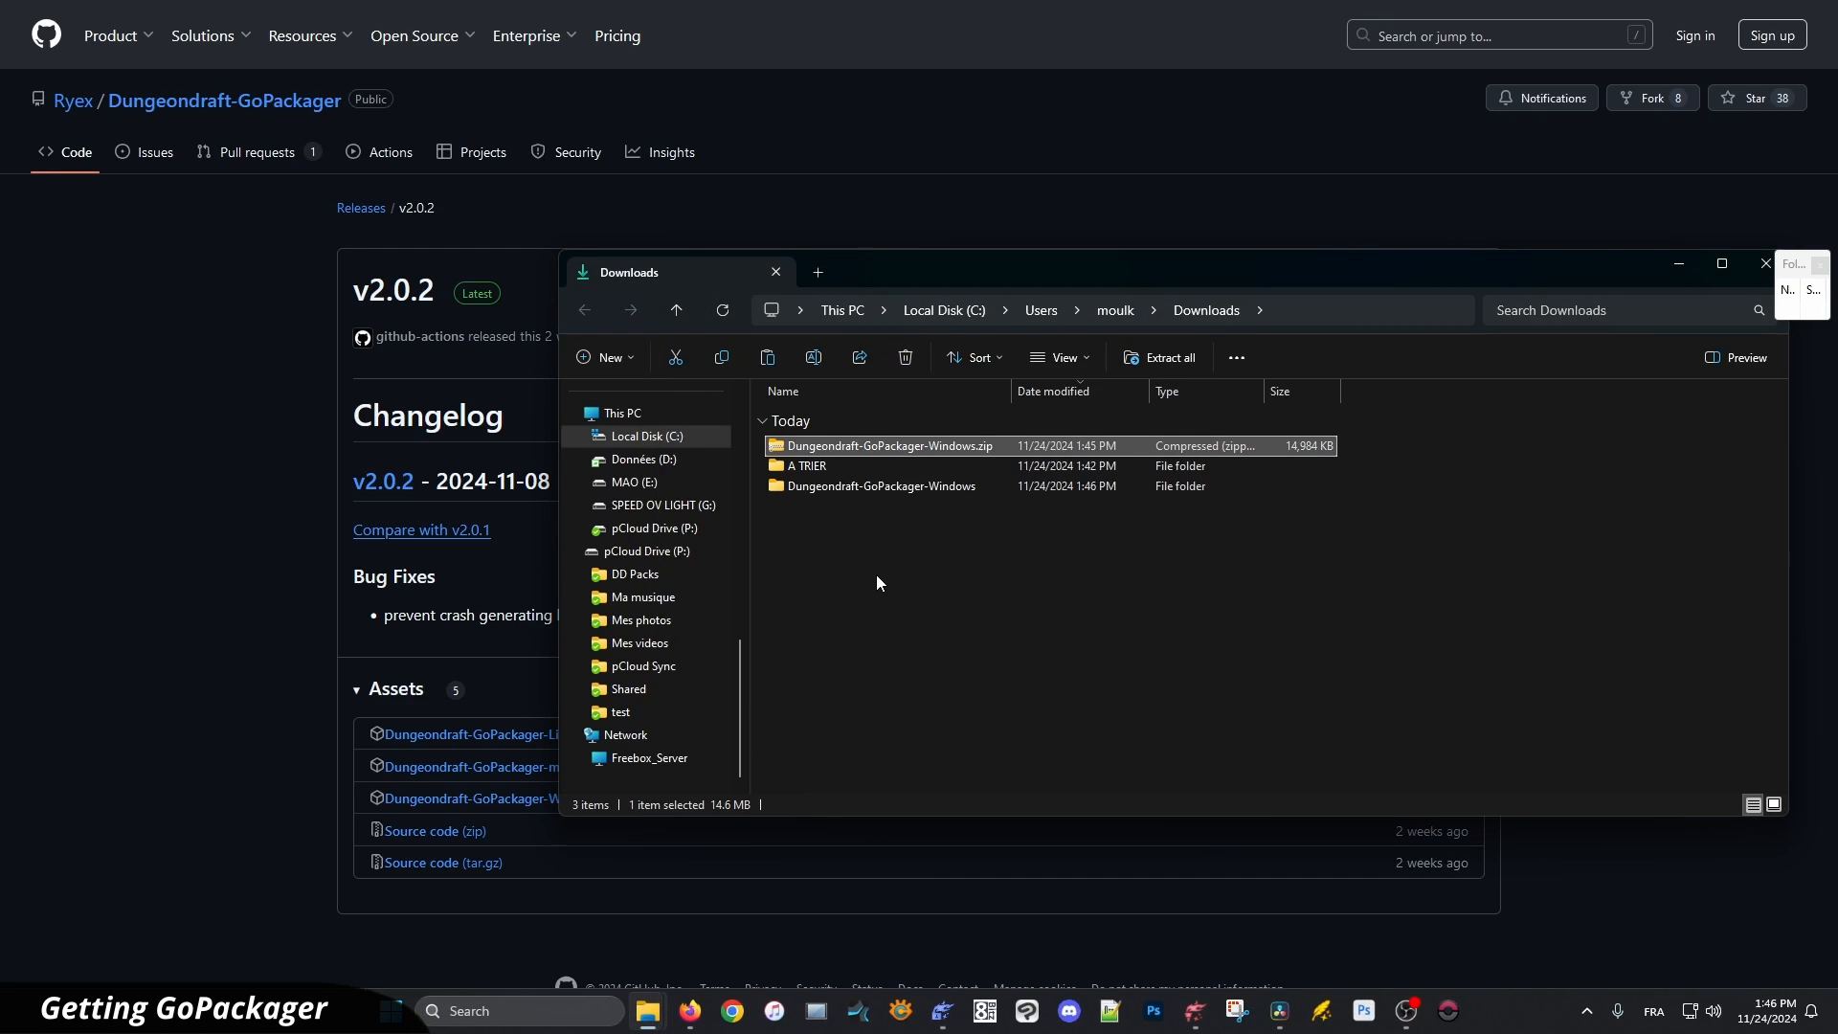
# Launch Dungeondraft GoPackager.exe from the extracted folder and move its window toward the middle of the screen
pyautogui.doubleClick(892, 486)
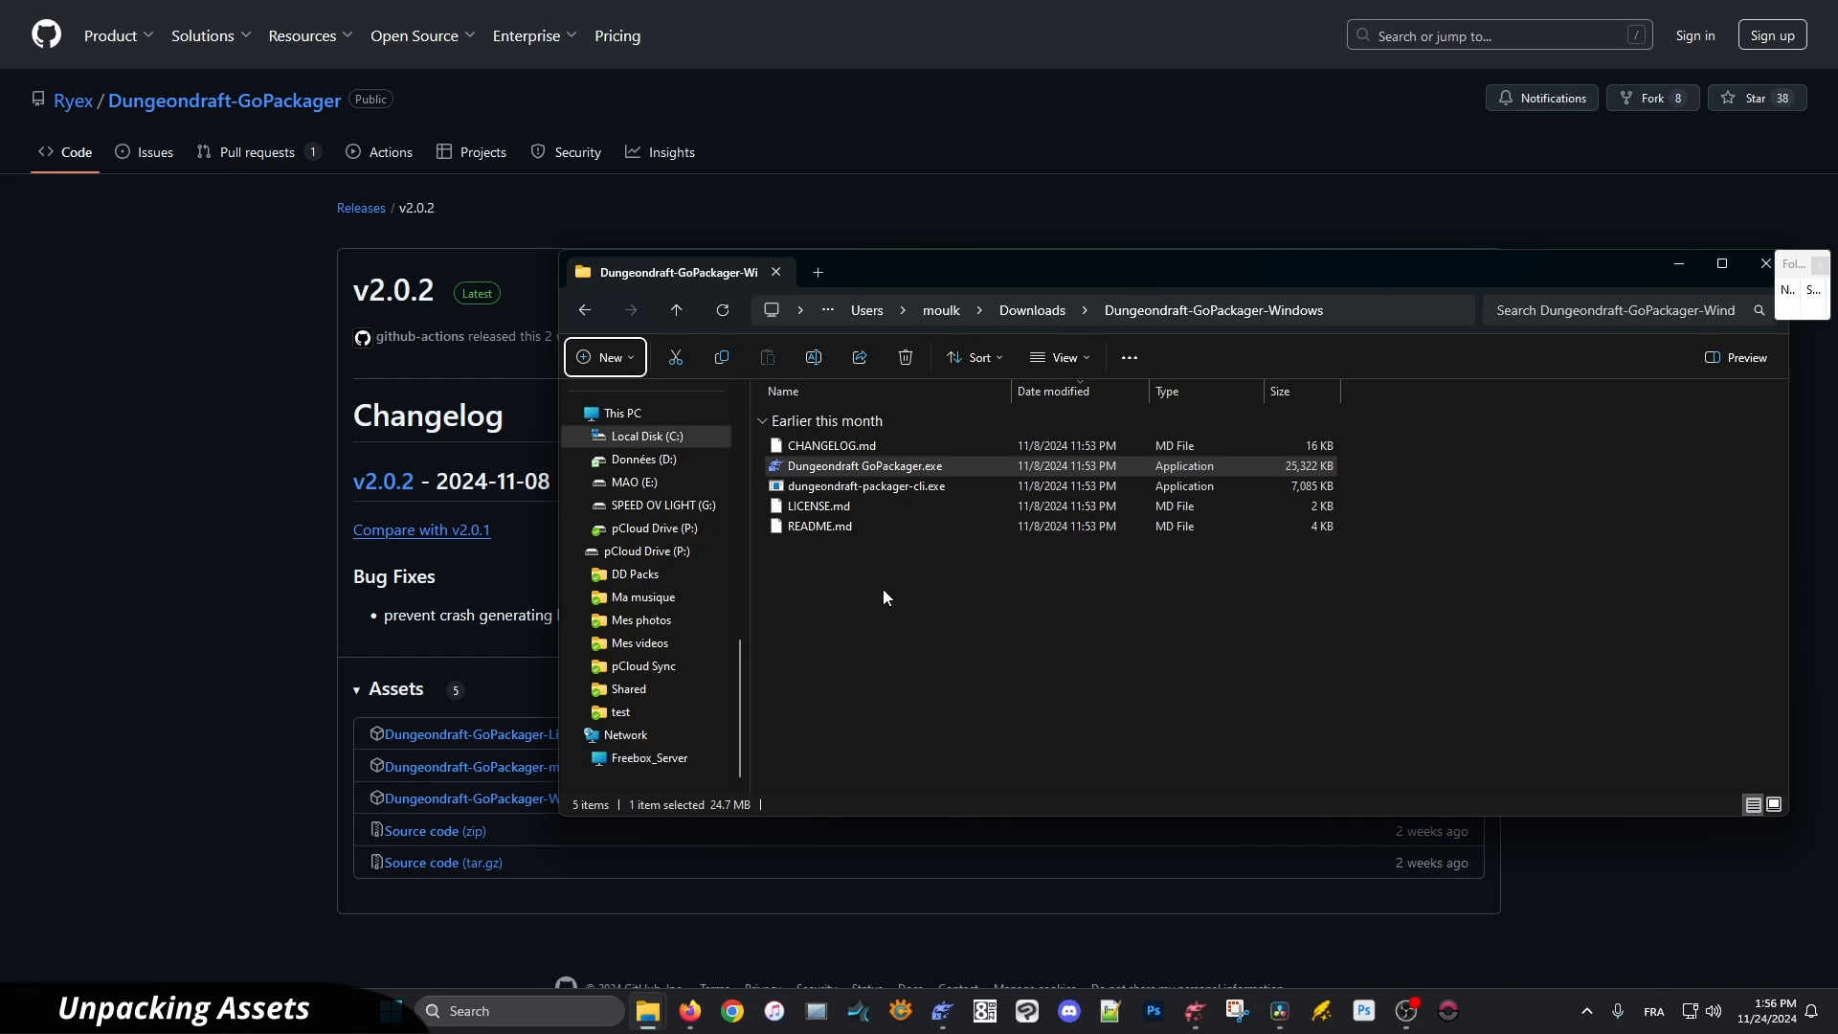
pyautogui.doubleClick(871, 466)
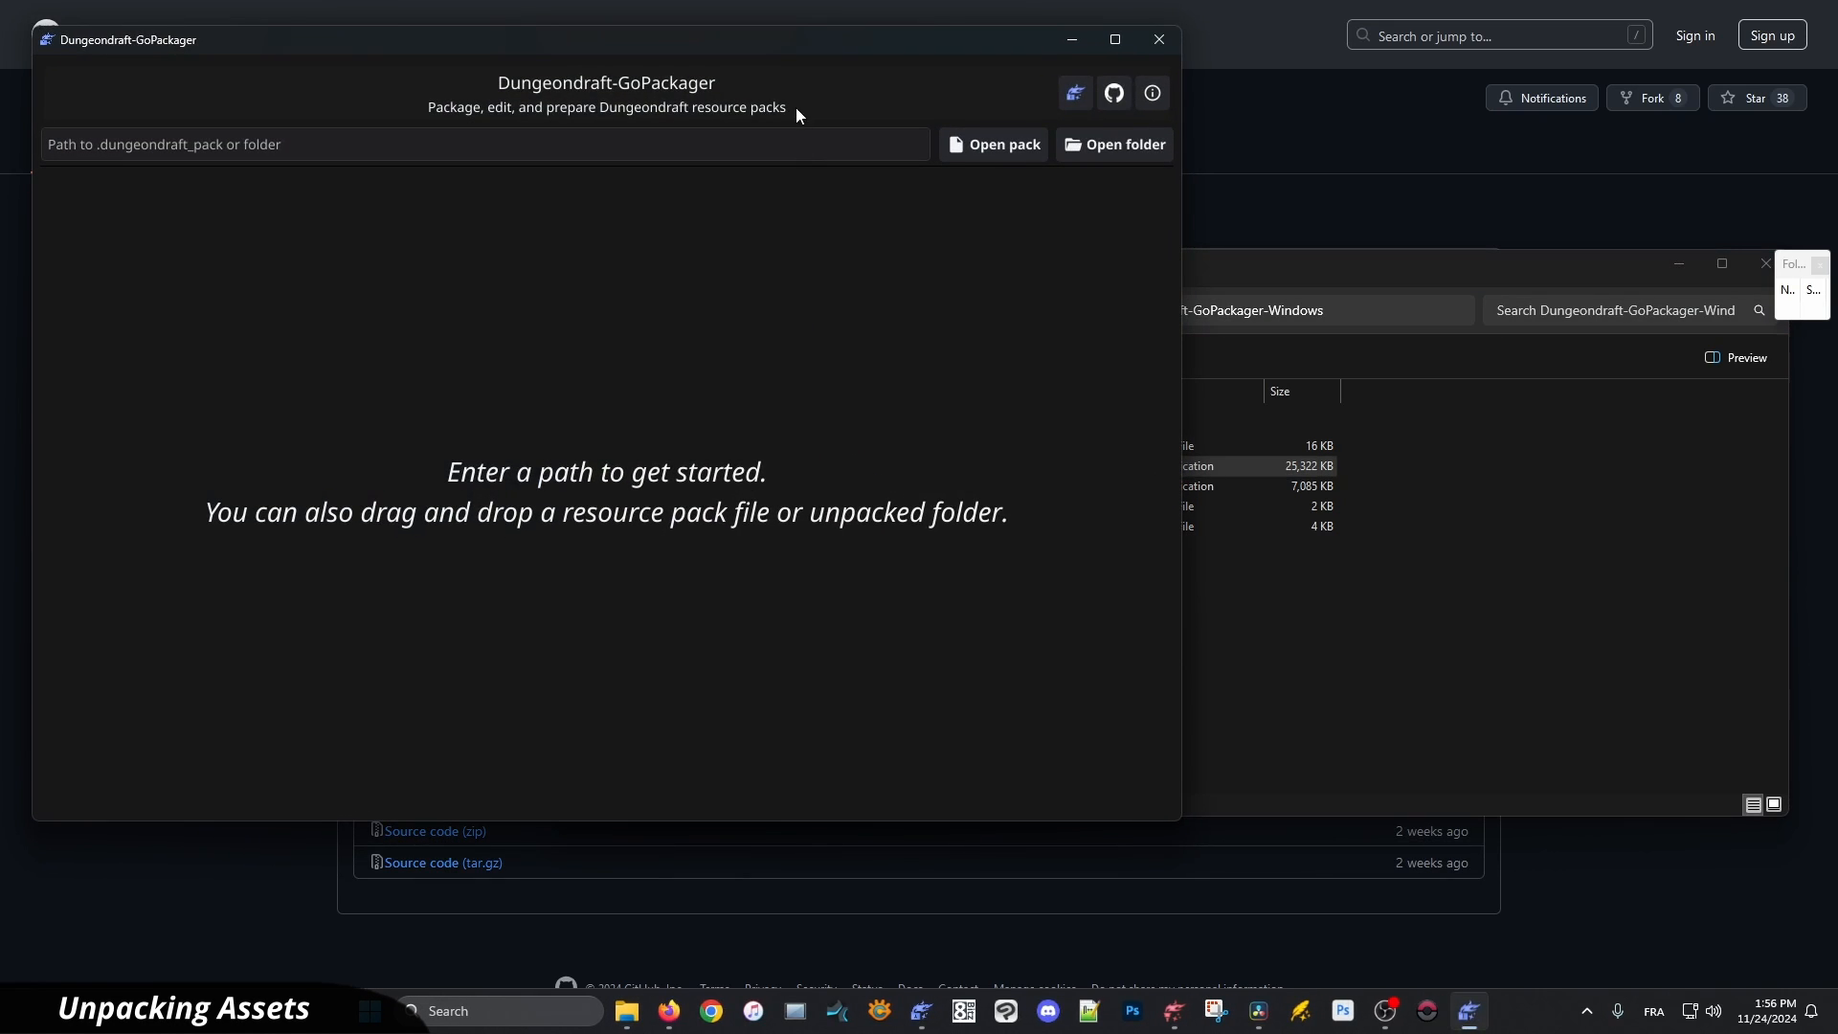
pyautogui.moveTo(785, 48); pyautogui.dragTo(996, 99)
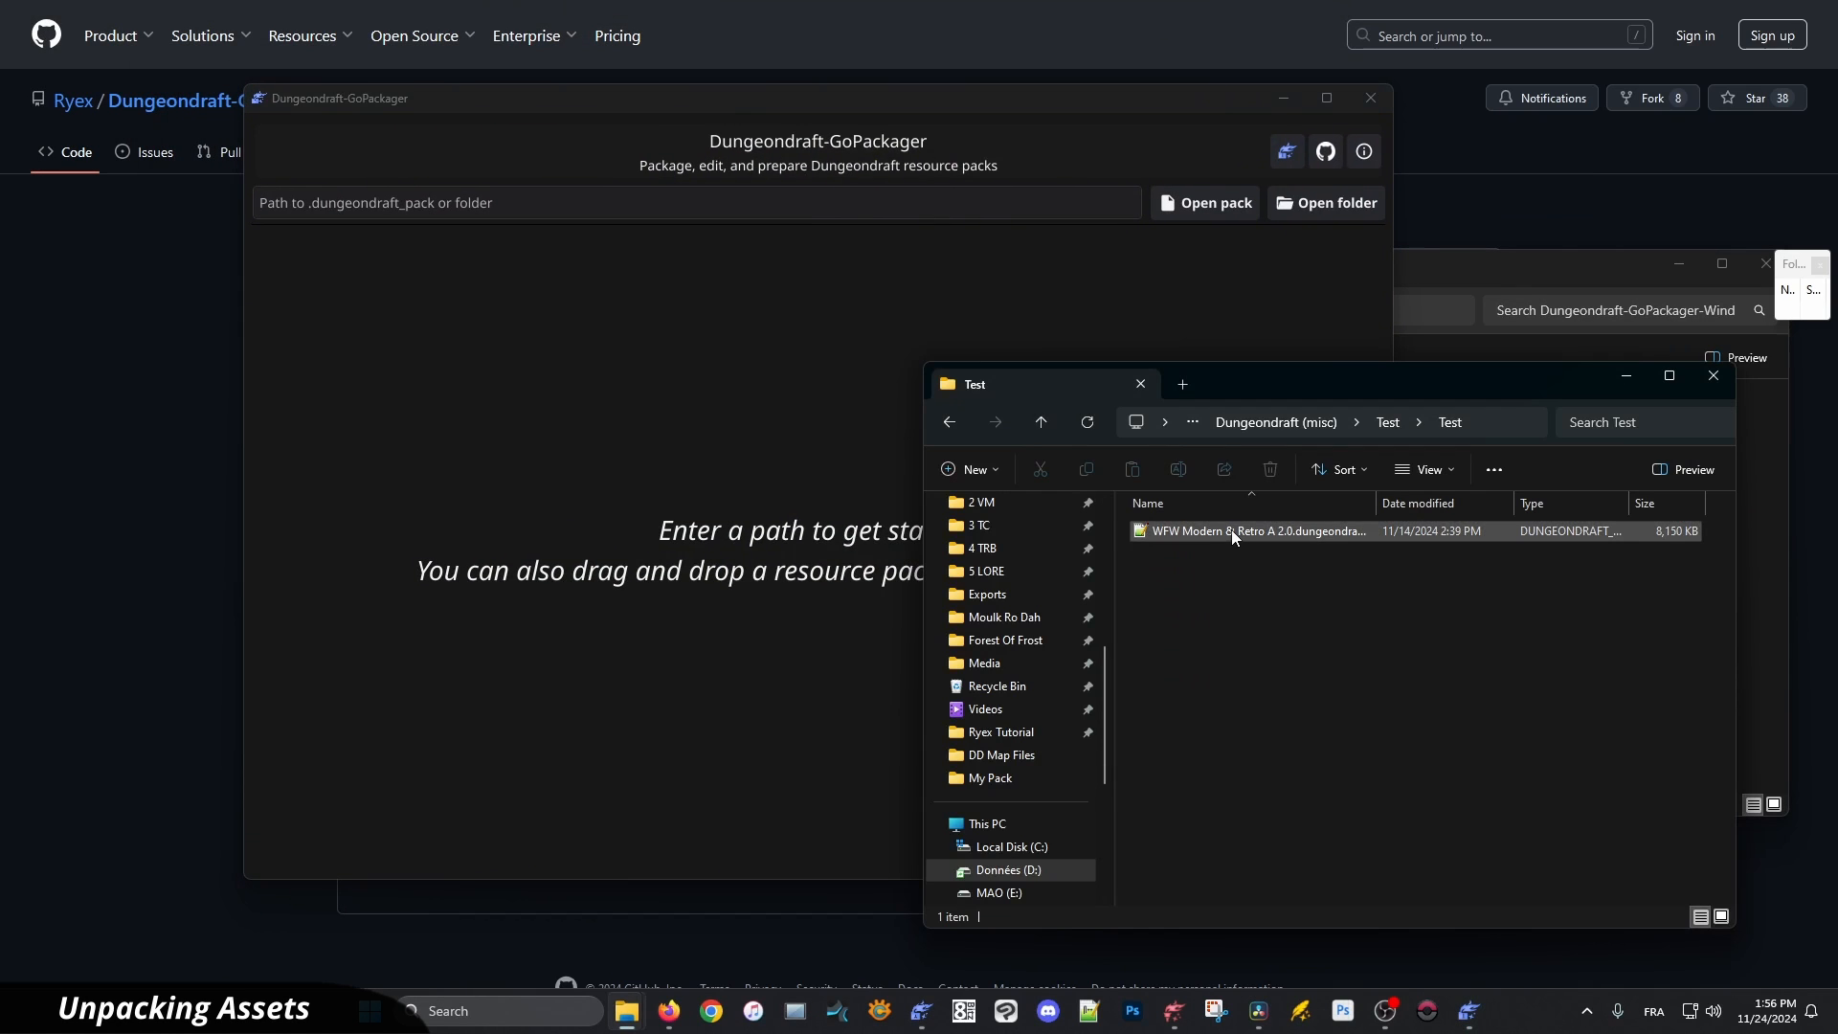
# Load the WFW Modern & Retro A 2.0.dungeondraft_pack file from the Test folder into GoPackager
pyautogui.moveTo(1231, 530); pyautogui.dragTo(607, 399)
pyautogui.click(663, 423)
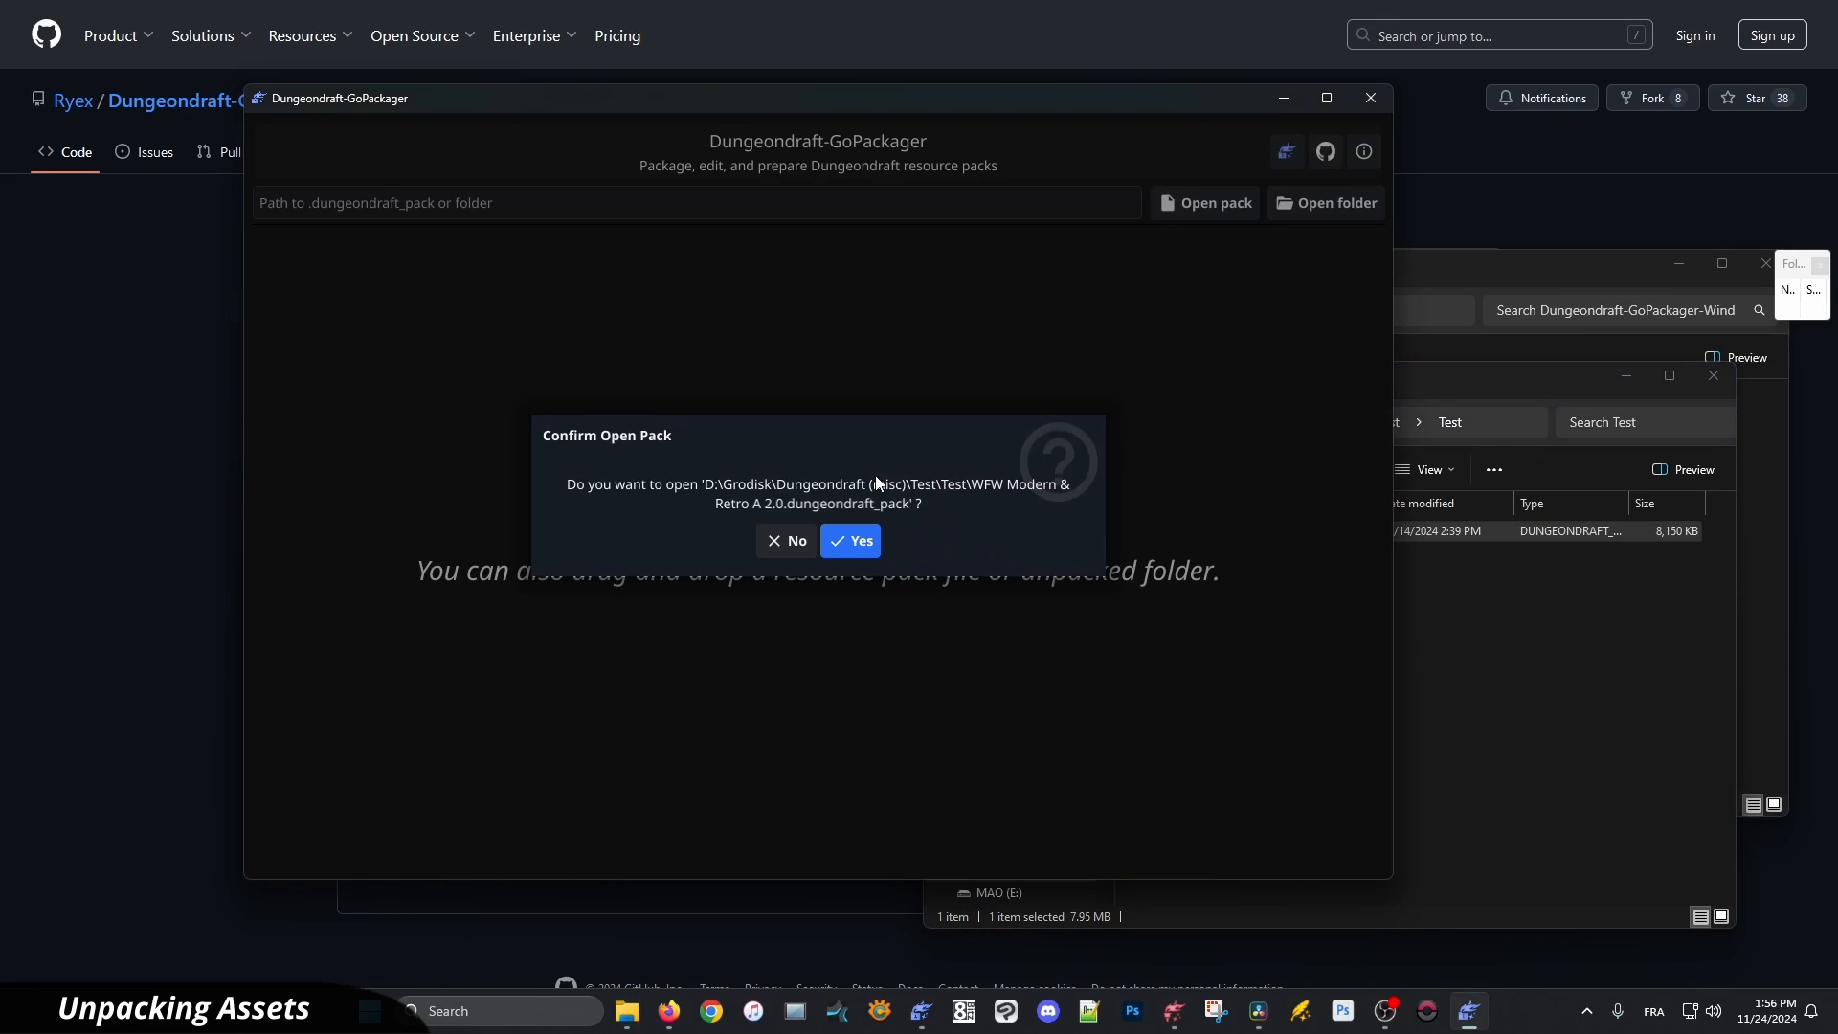
pyautogui.click(861, 542)
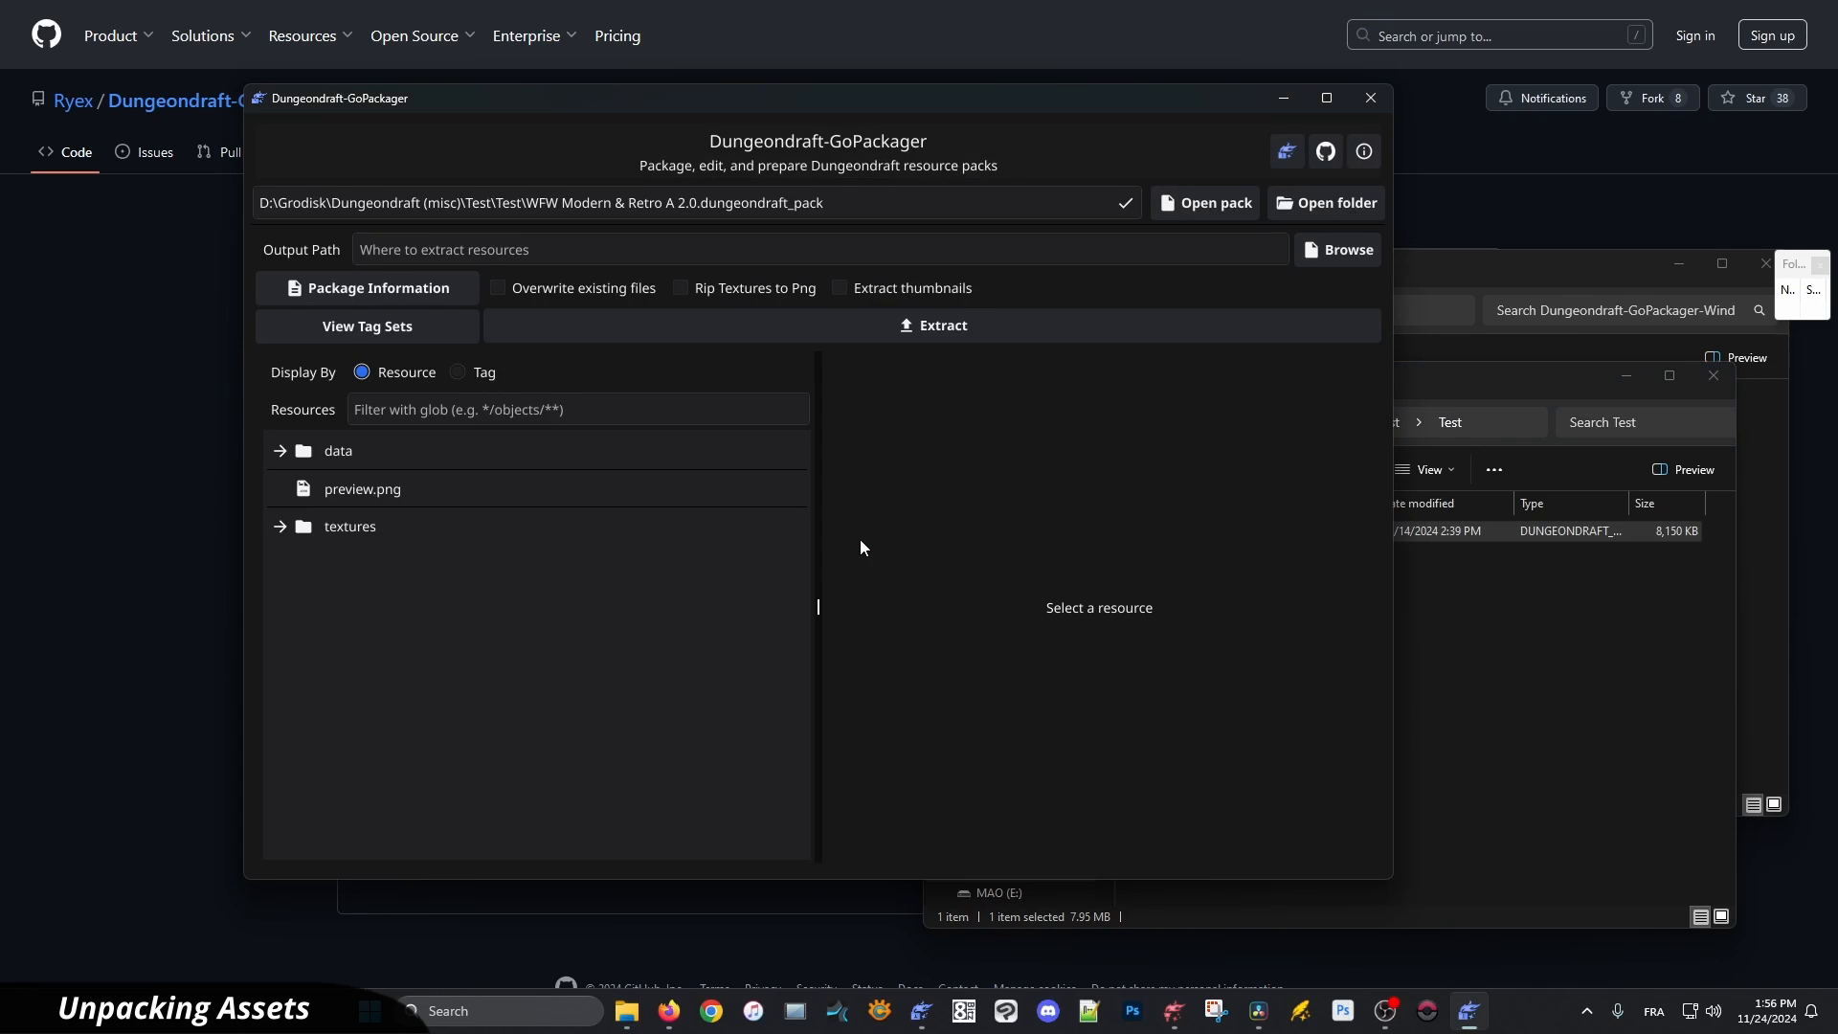
# Extract the loaded pack's resources to the output path D:\Grodisk\Dungeondraft (misc)\Test\Test
pyautogui.click(706, 250)
pyautogui.write('D:\\Grodisk\\Dungeondraft (misc)\\Test\\Test')
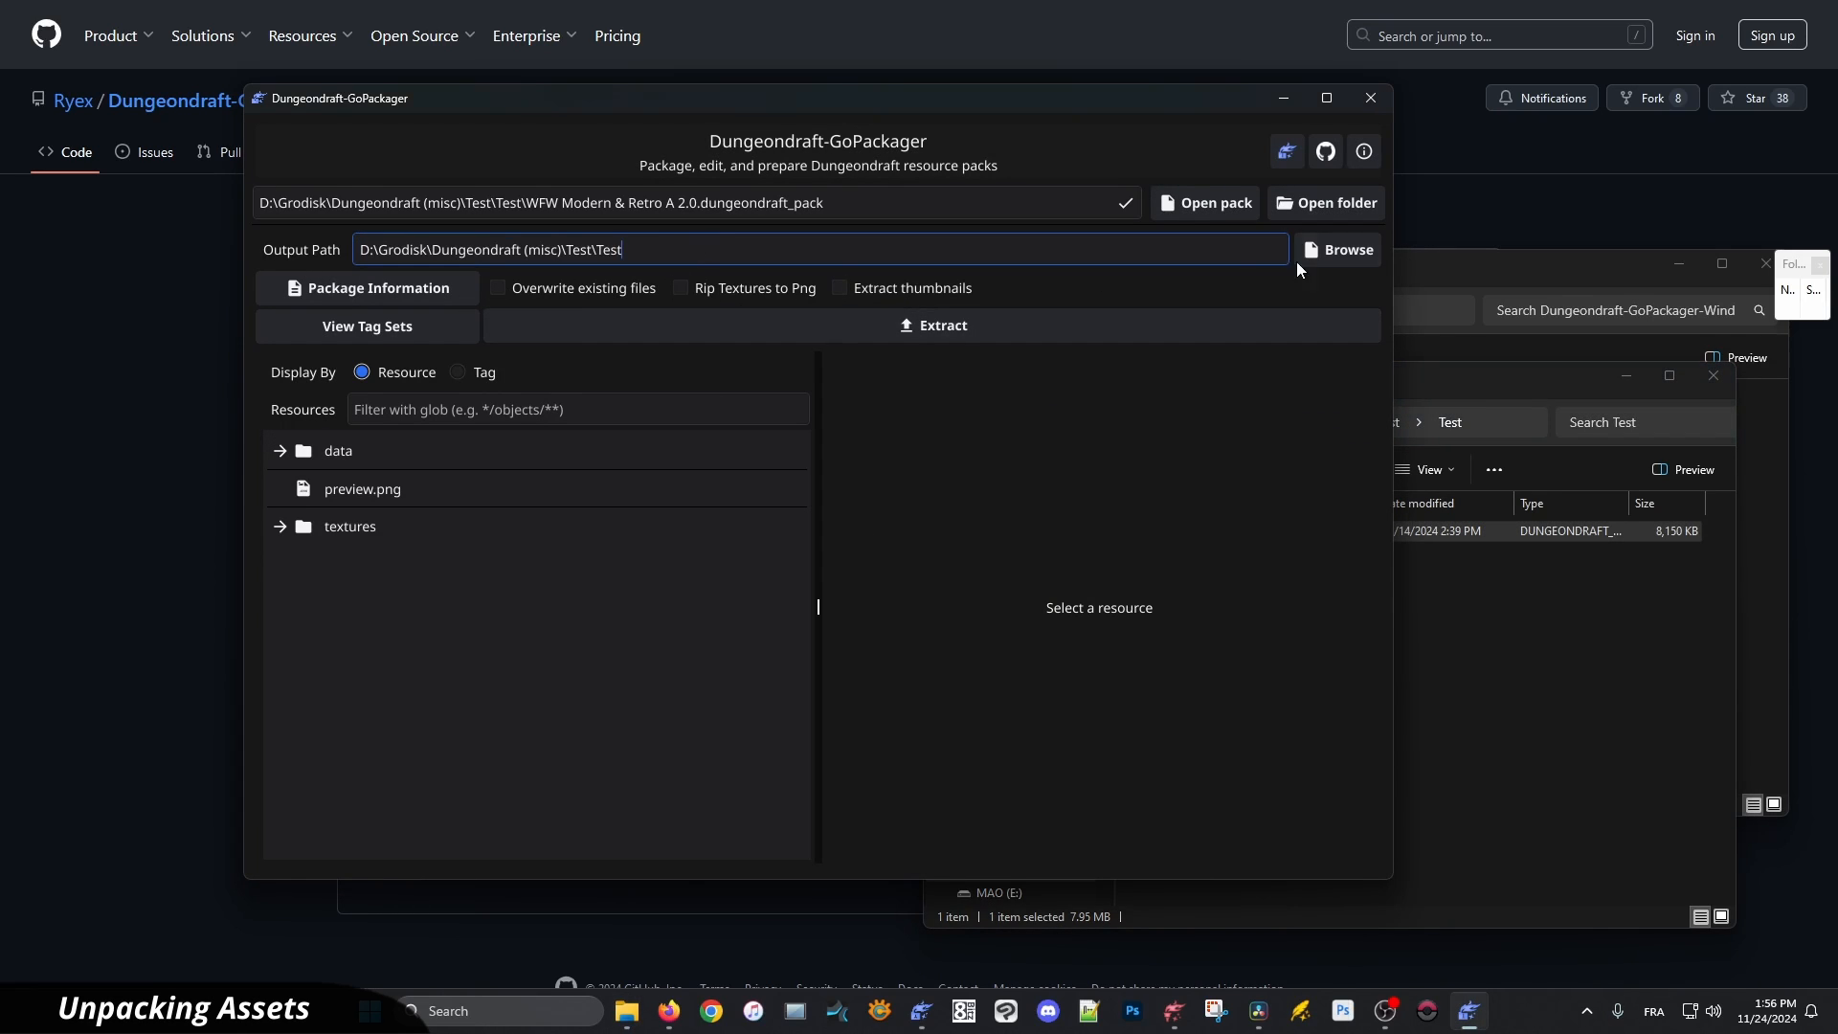
pyautogui.click(894, 321)
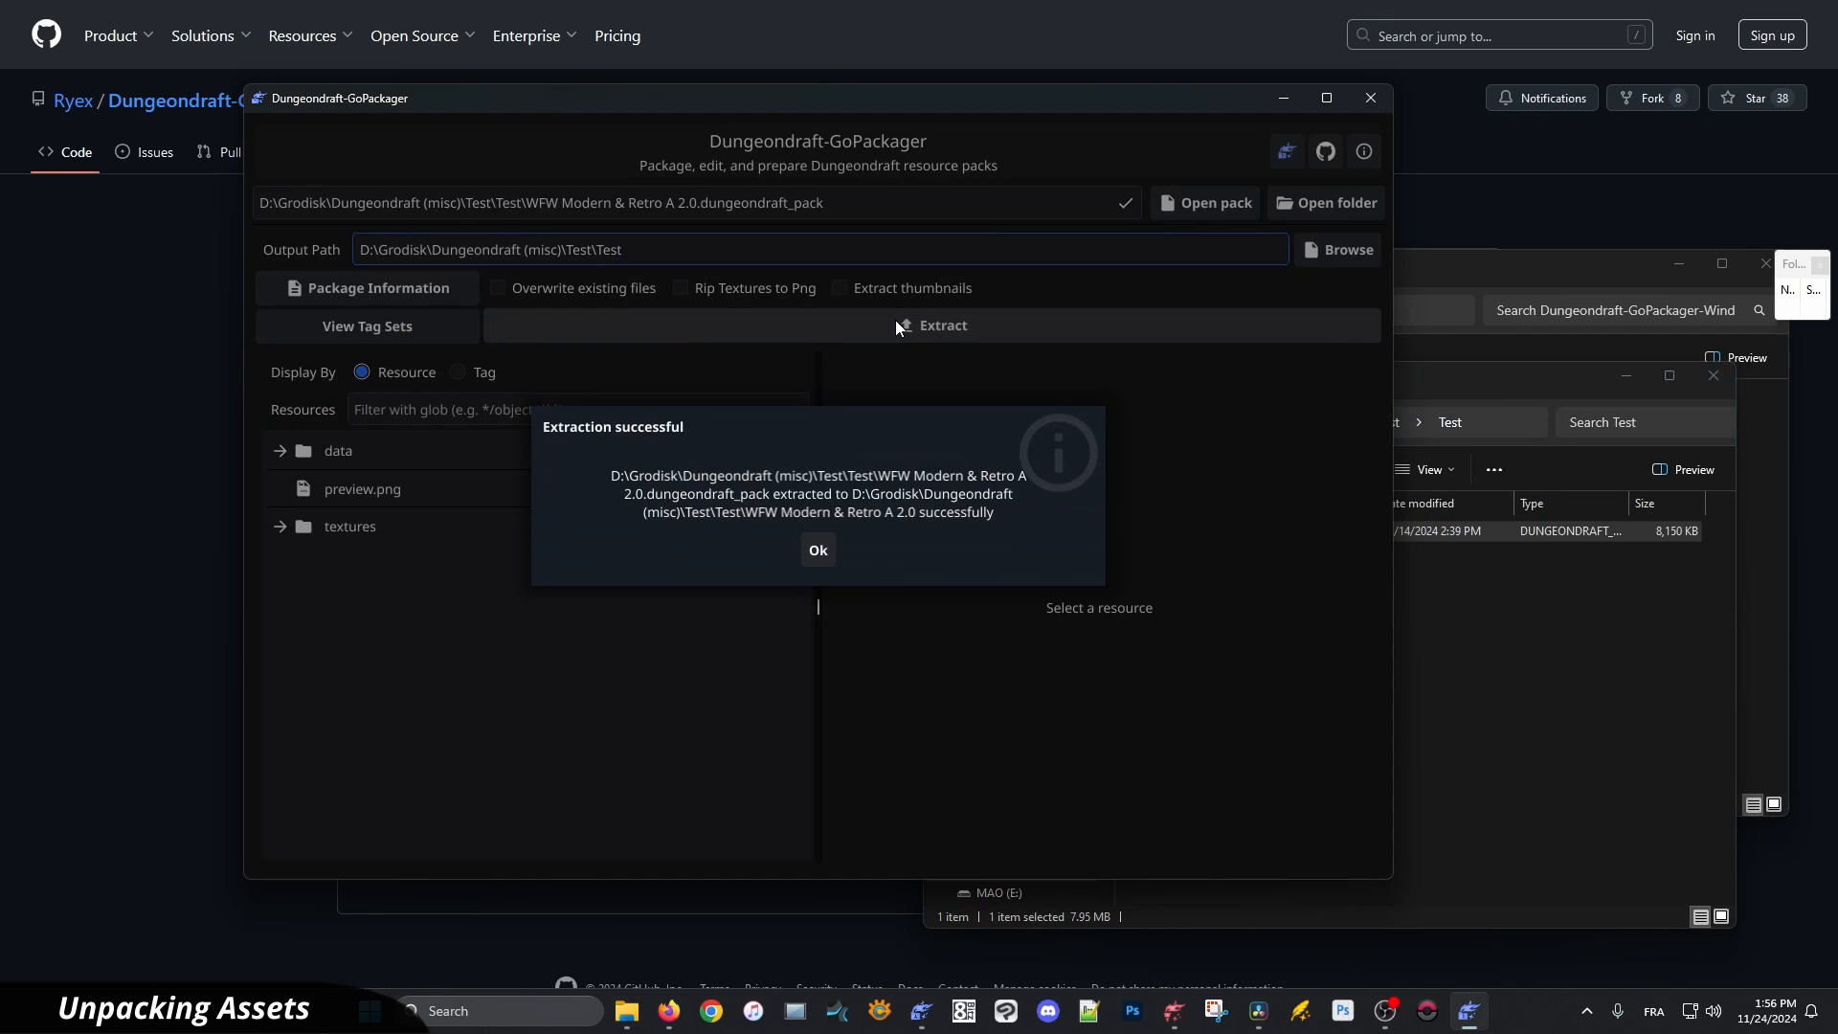
pyautogui.click(818, 546)
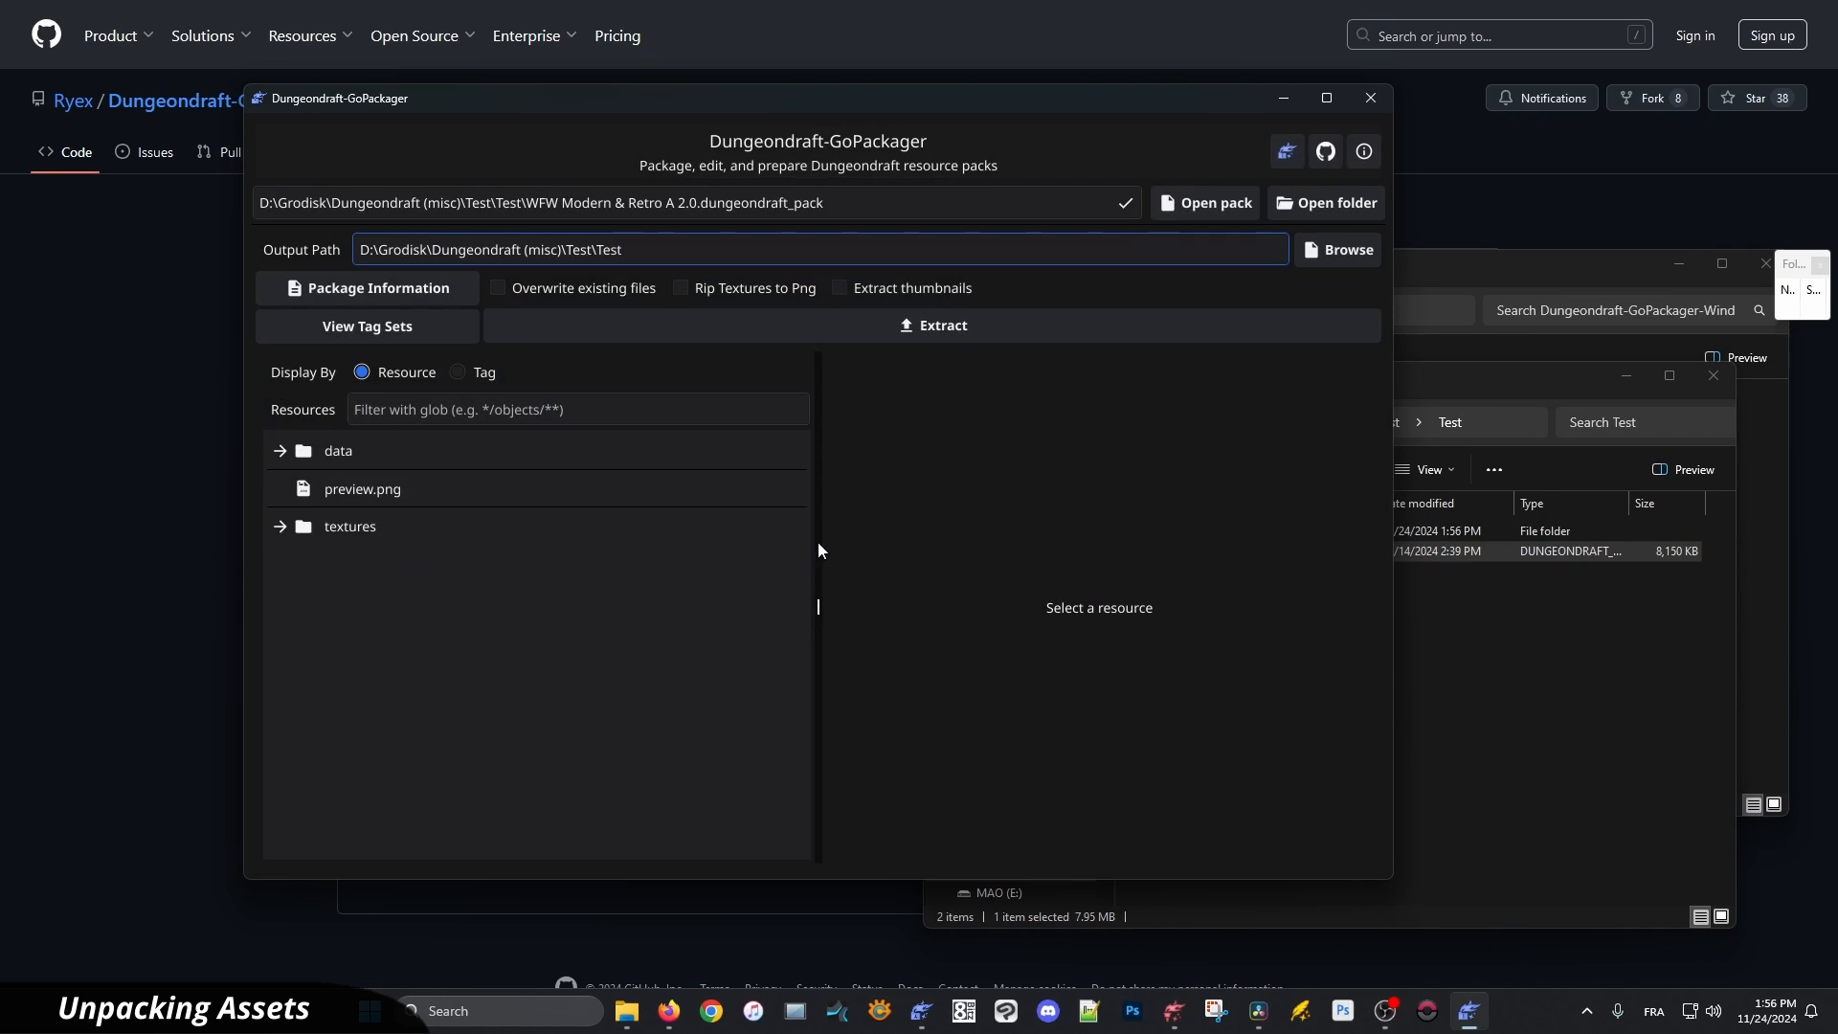
# Inspect the contents of the extracted WFW Modern & Retro A 2.0 folder in File Explorer and return to its parent folder
pyautogui.click(1540, 714)
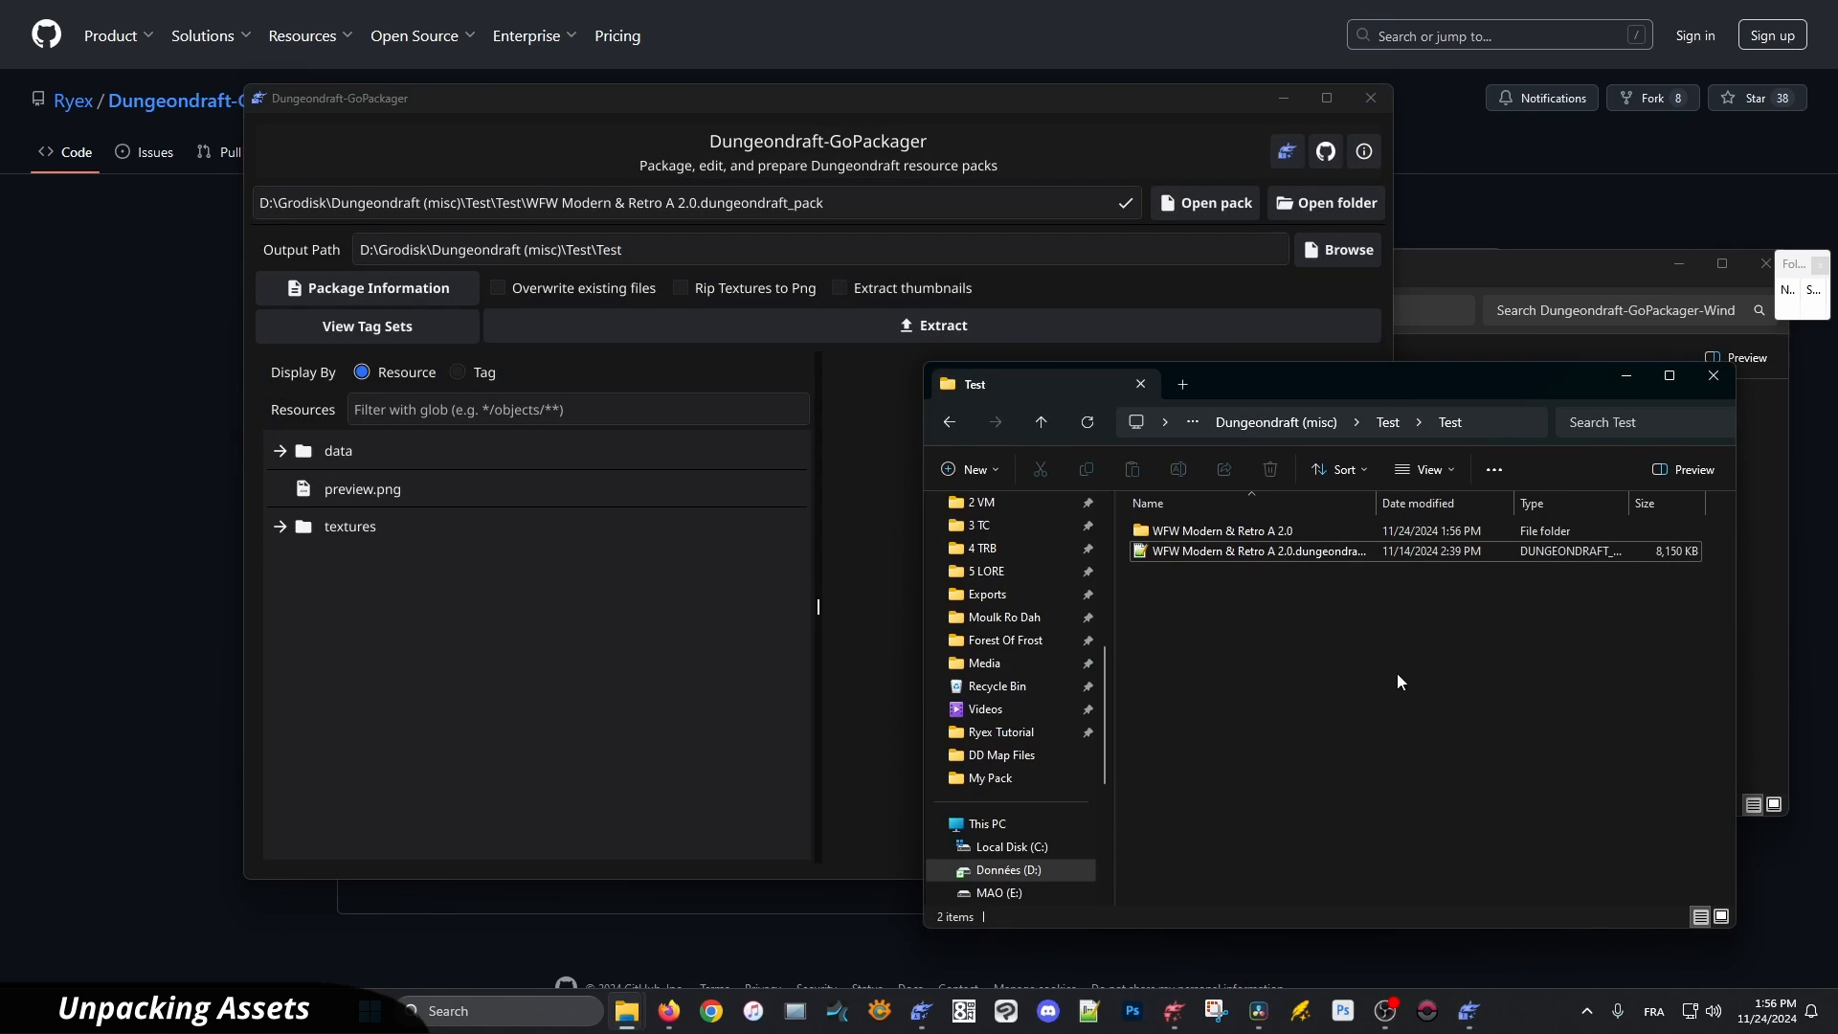
pyautogui.doubleClick(1197, 534)
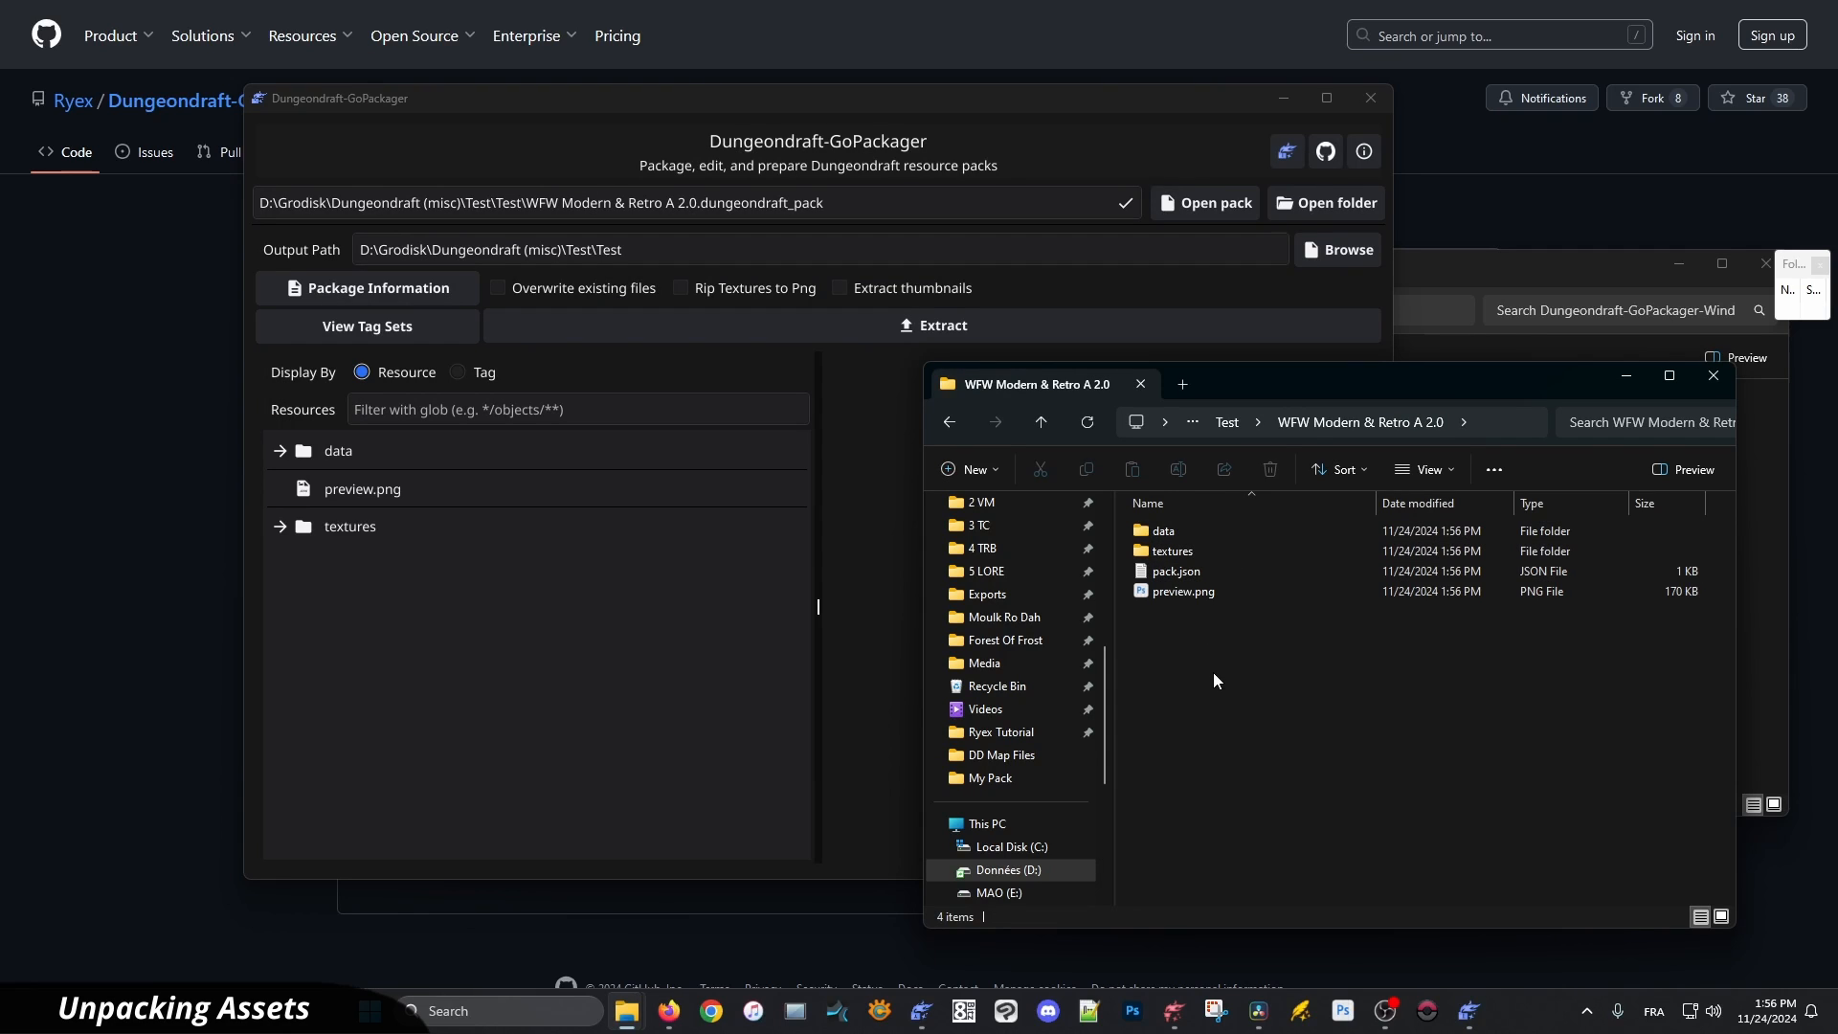
pyautogui.hotkey('alt', 'Left')
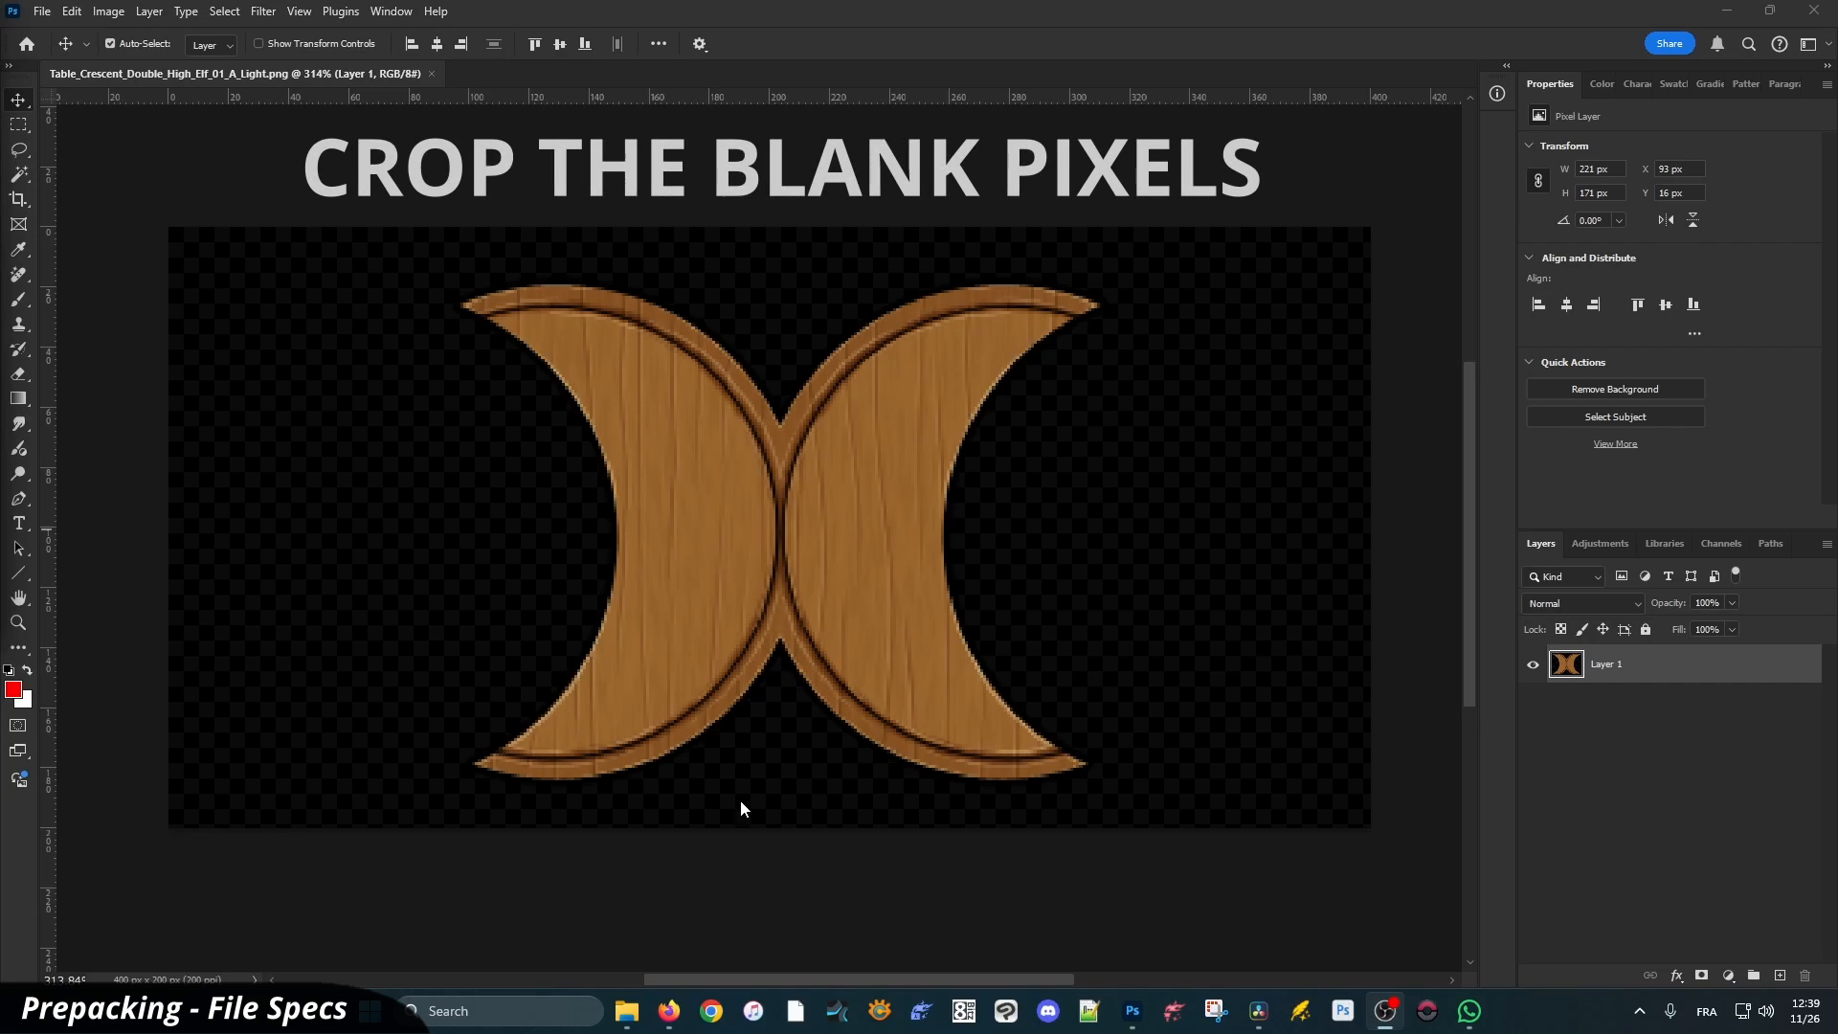
# In Photoshop, crop the blank pixels around the double crescent table down to the selection's bounds
pyautogui.click(18, 199)
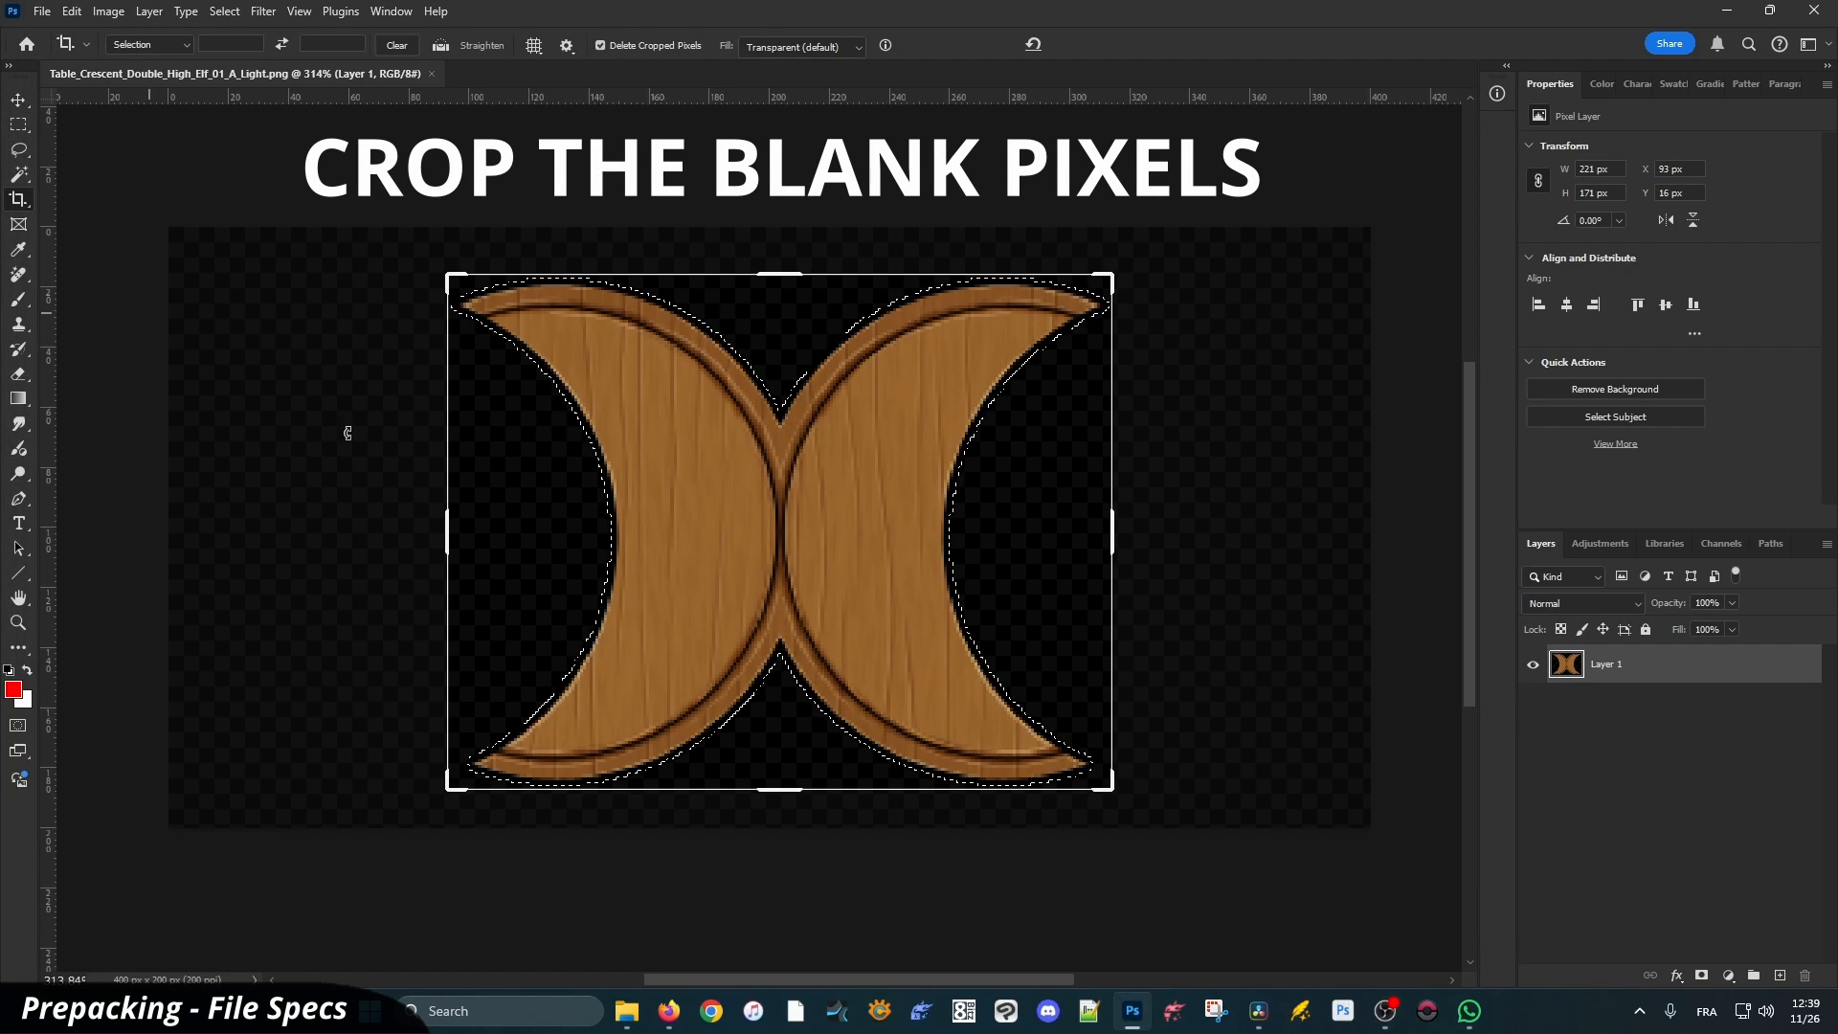
pyautogui.doubleClick(1005, 622)
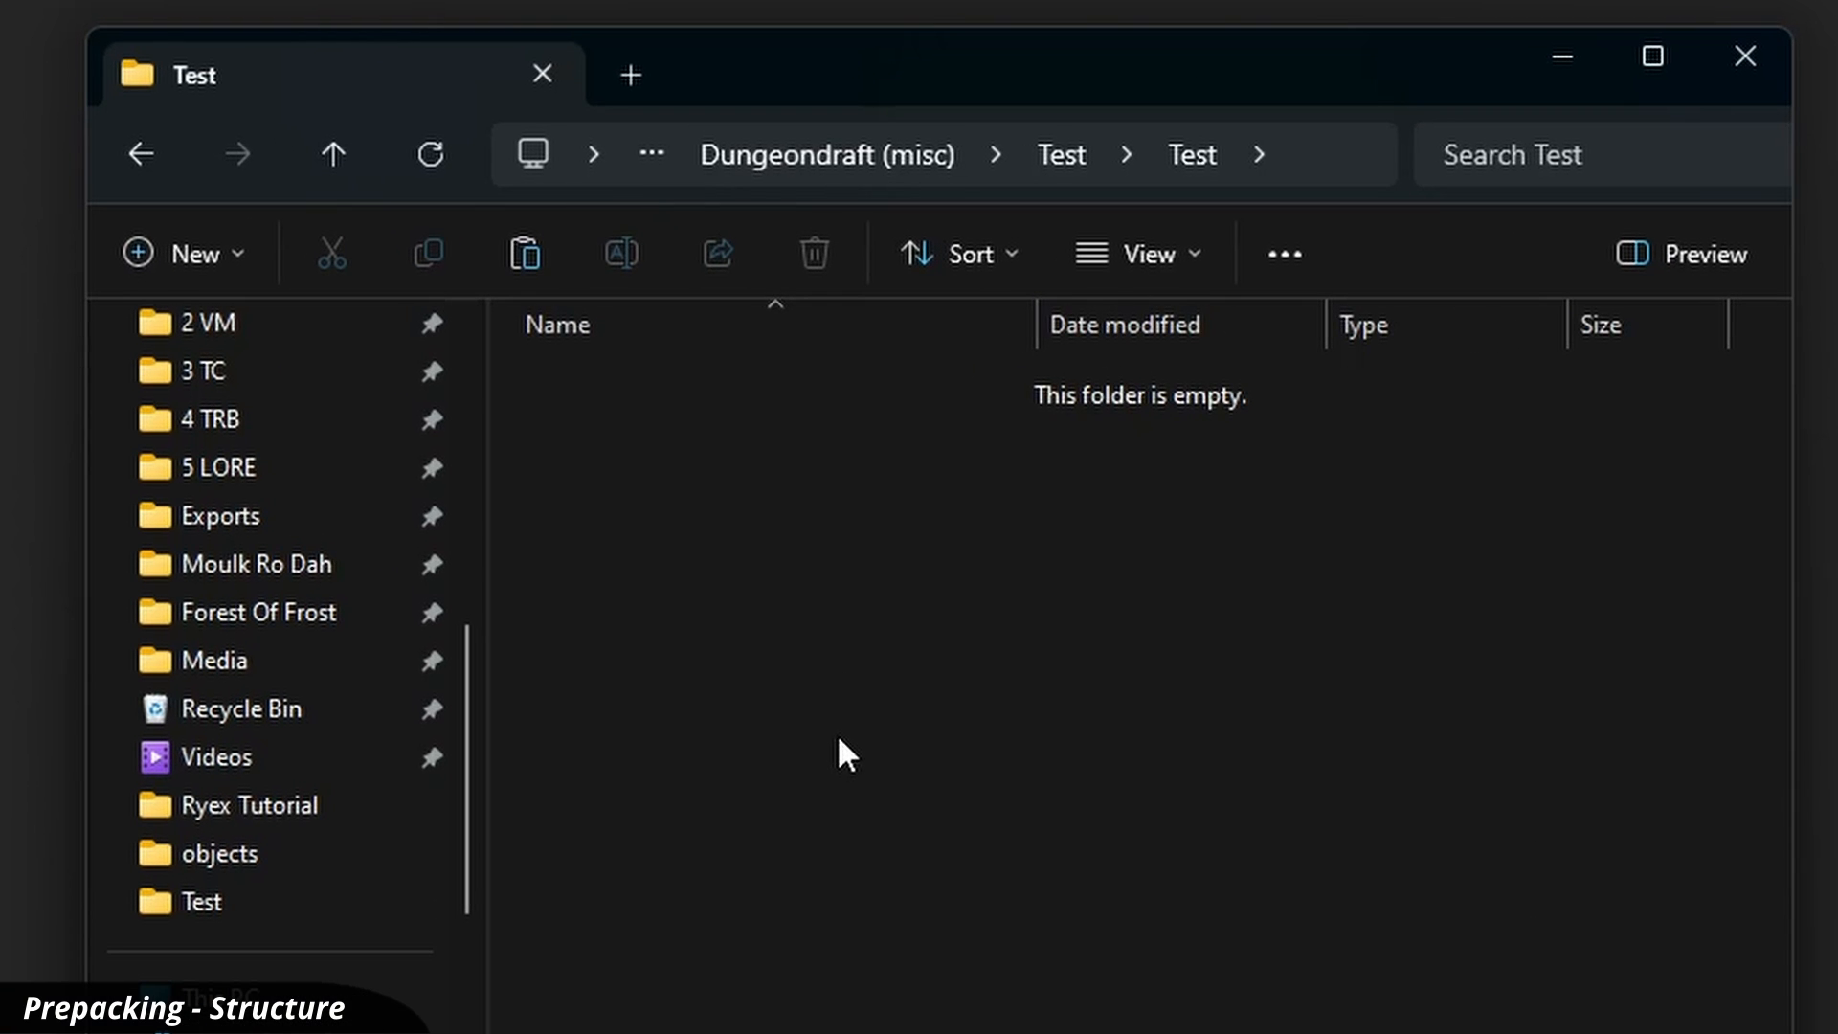
# Create a folder named My Pack inside the empty Test folder in File Explorer
pyautogui.hotkey('ctrl', 'shift', 'n')
pyautogui.write('M')
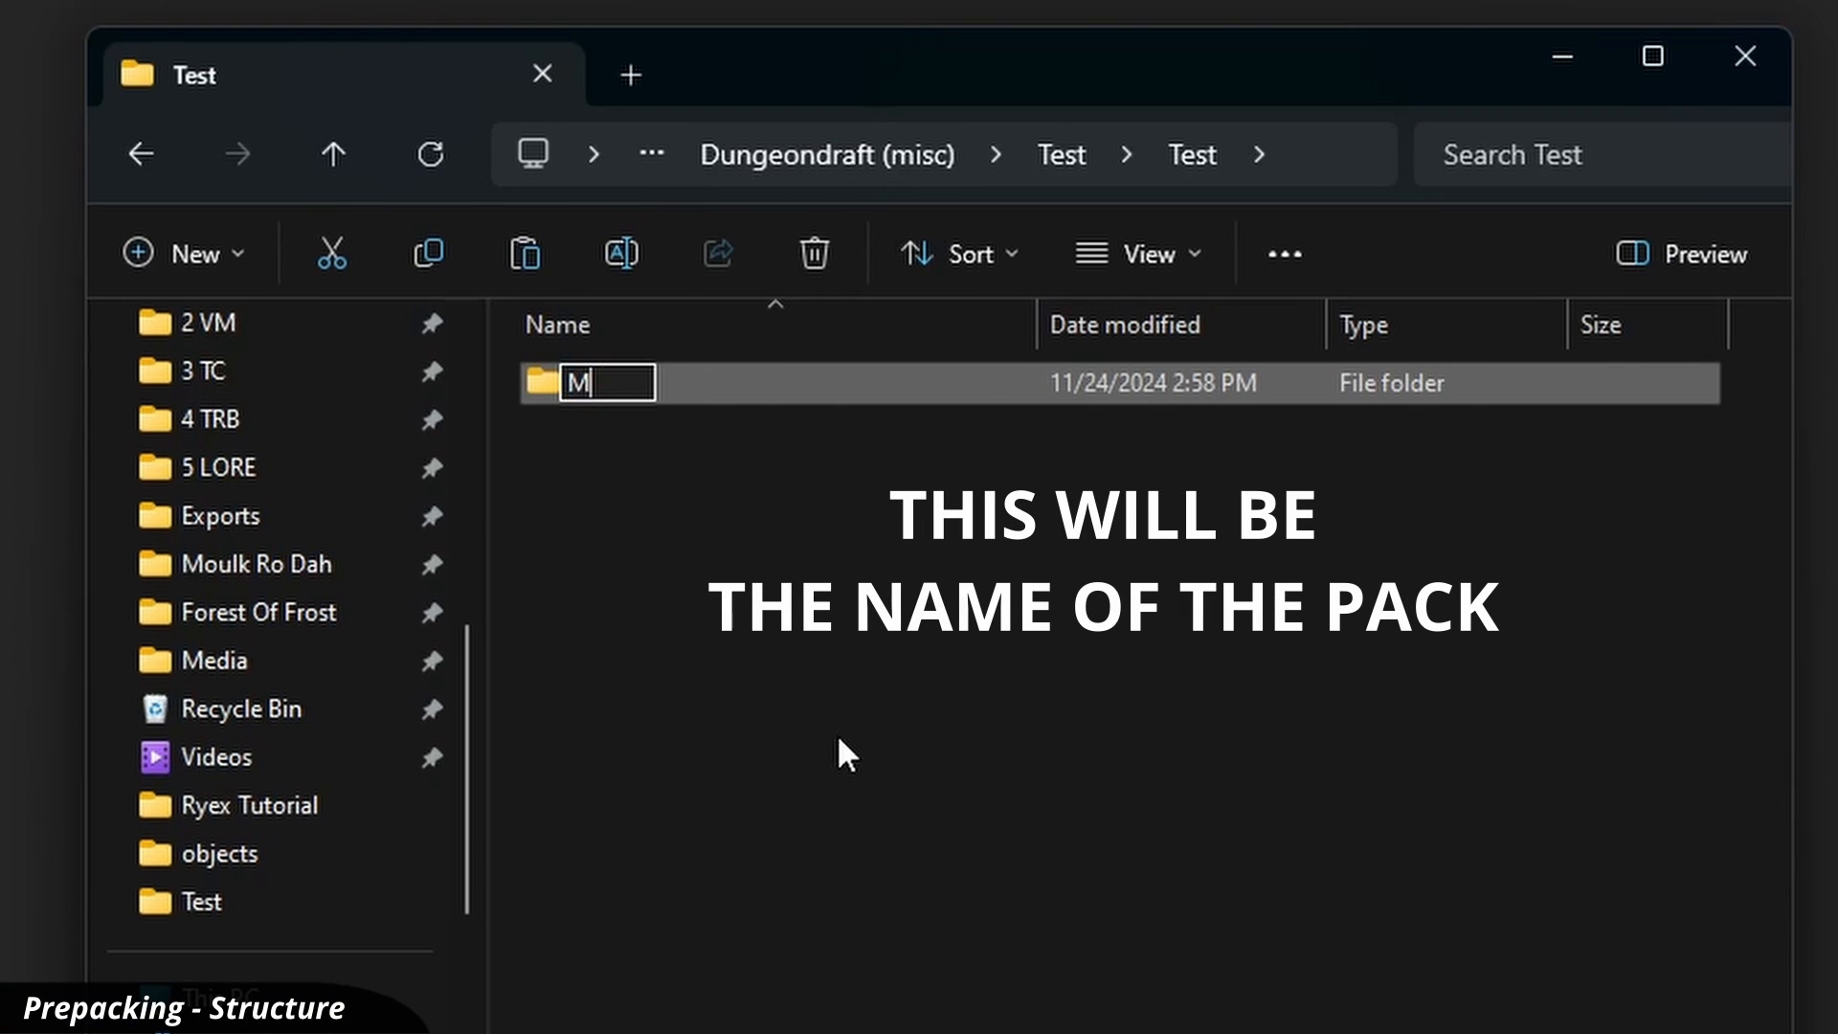
pyautogui.write('y Pack')
pyautogui.press('Return')
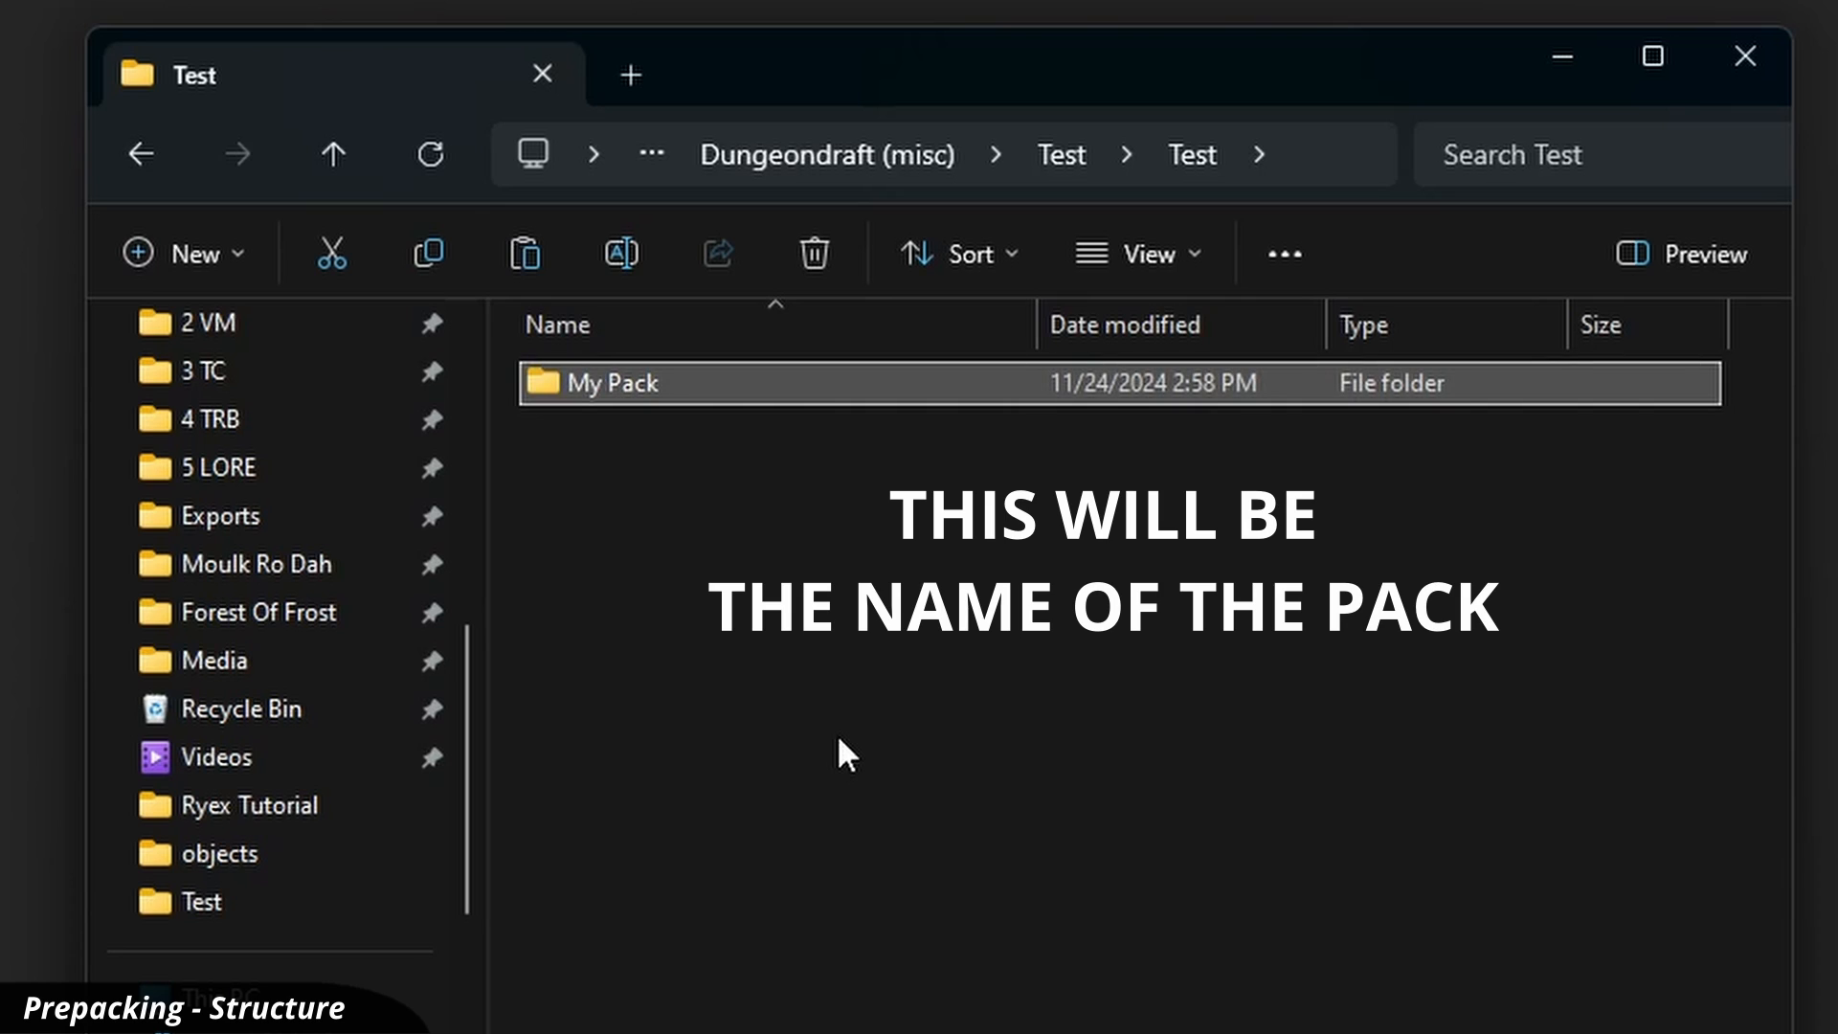
pyautogui.click(837, 737)
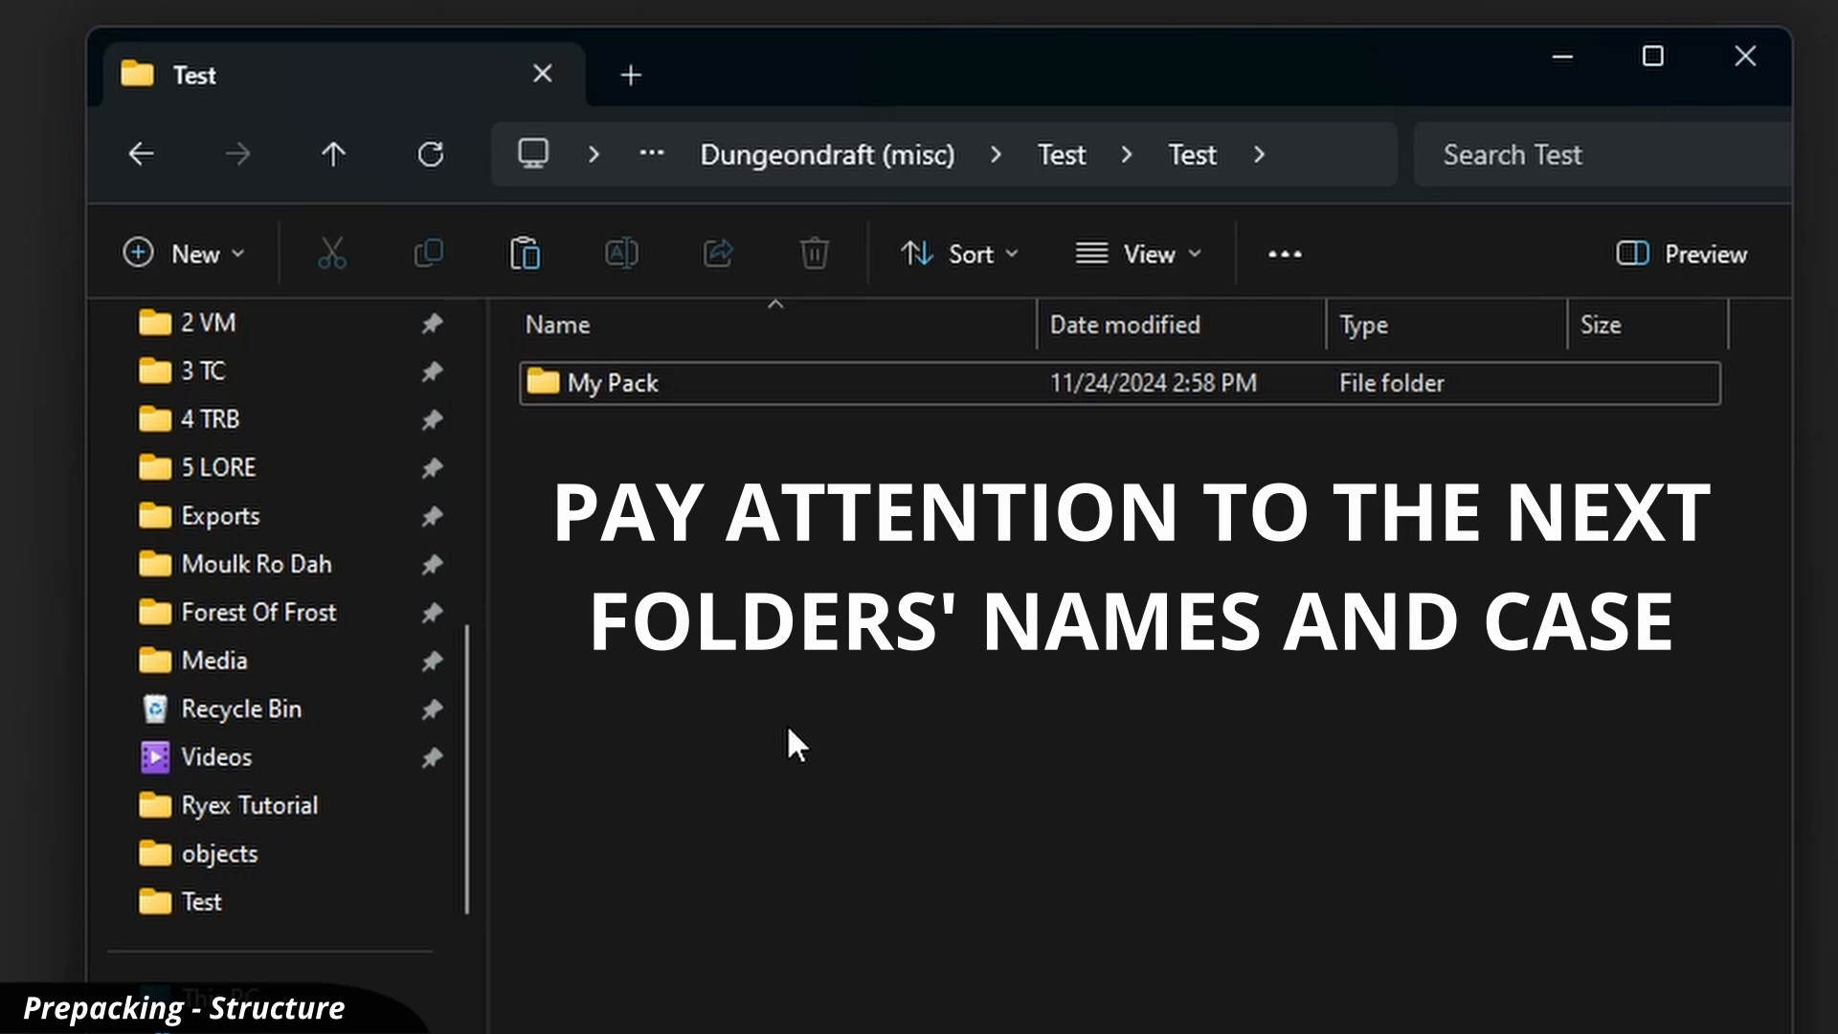
# Create a lowercase textures folder inside My Pack
pyautogui.doubleClick(802, 398)
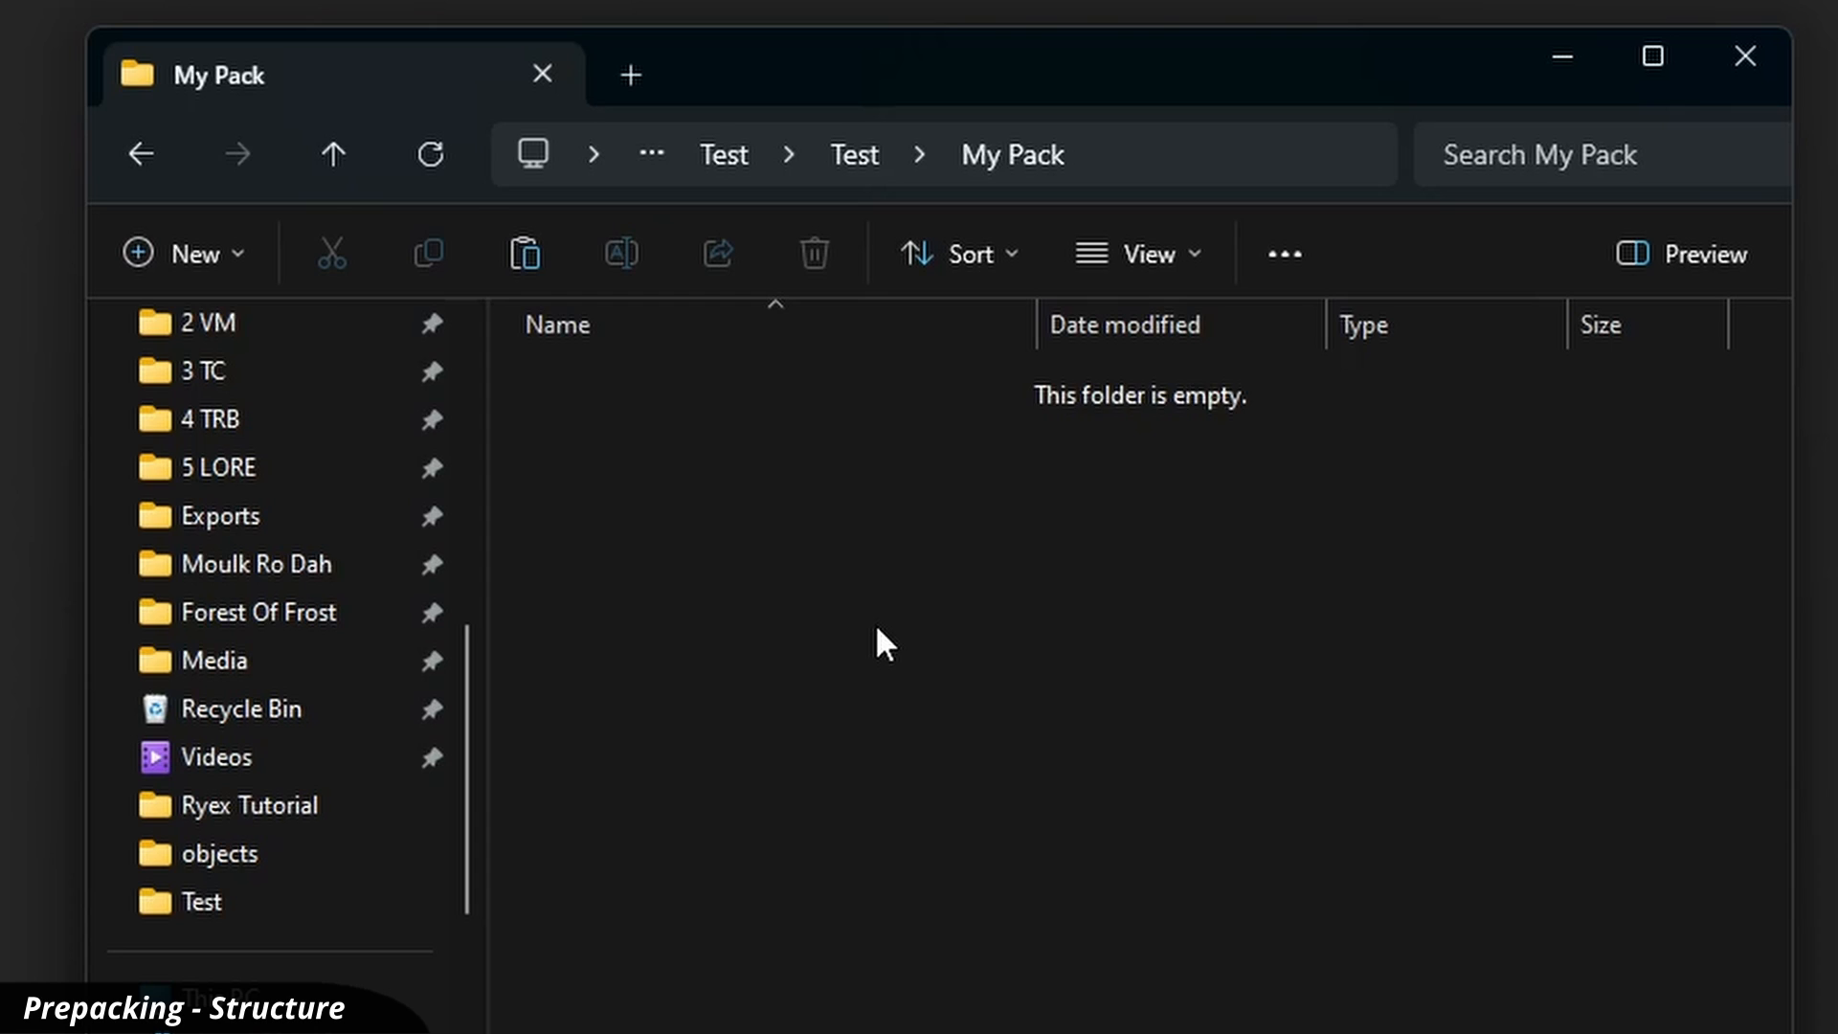
pyautogui.hotkey('ctrl', 'shift', 'n')
pyautogui.write('textures')
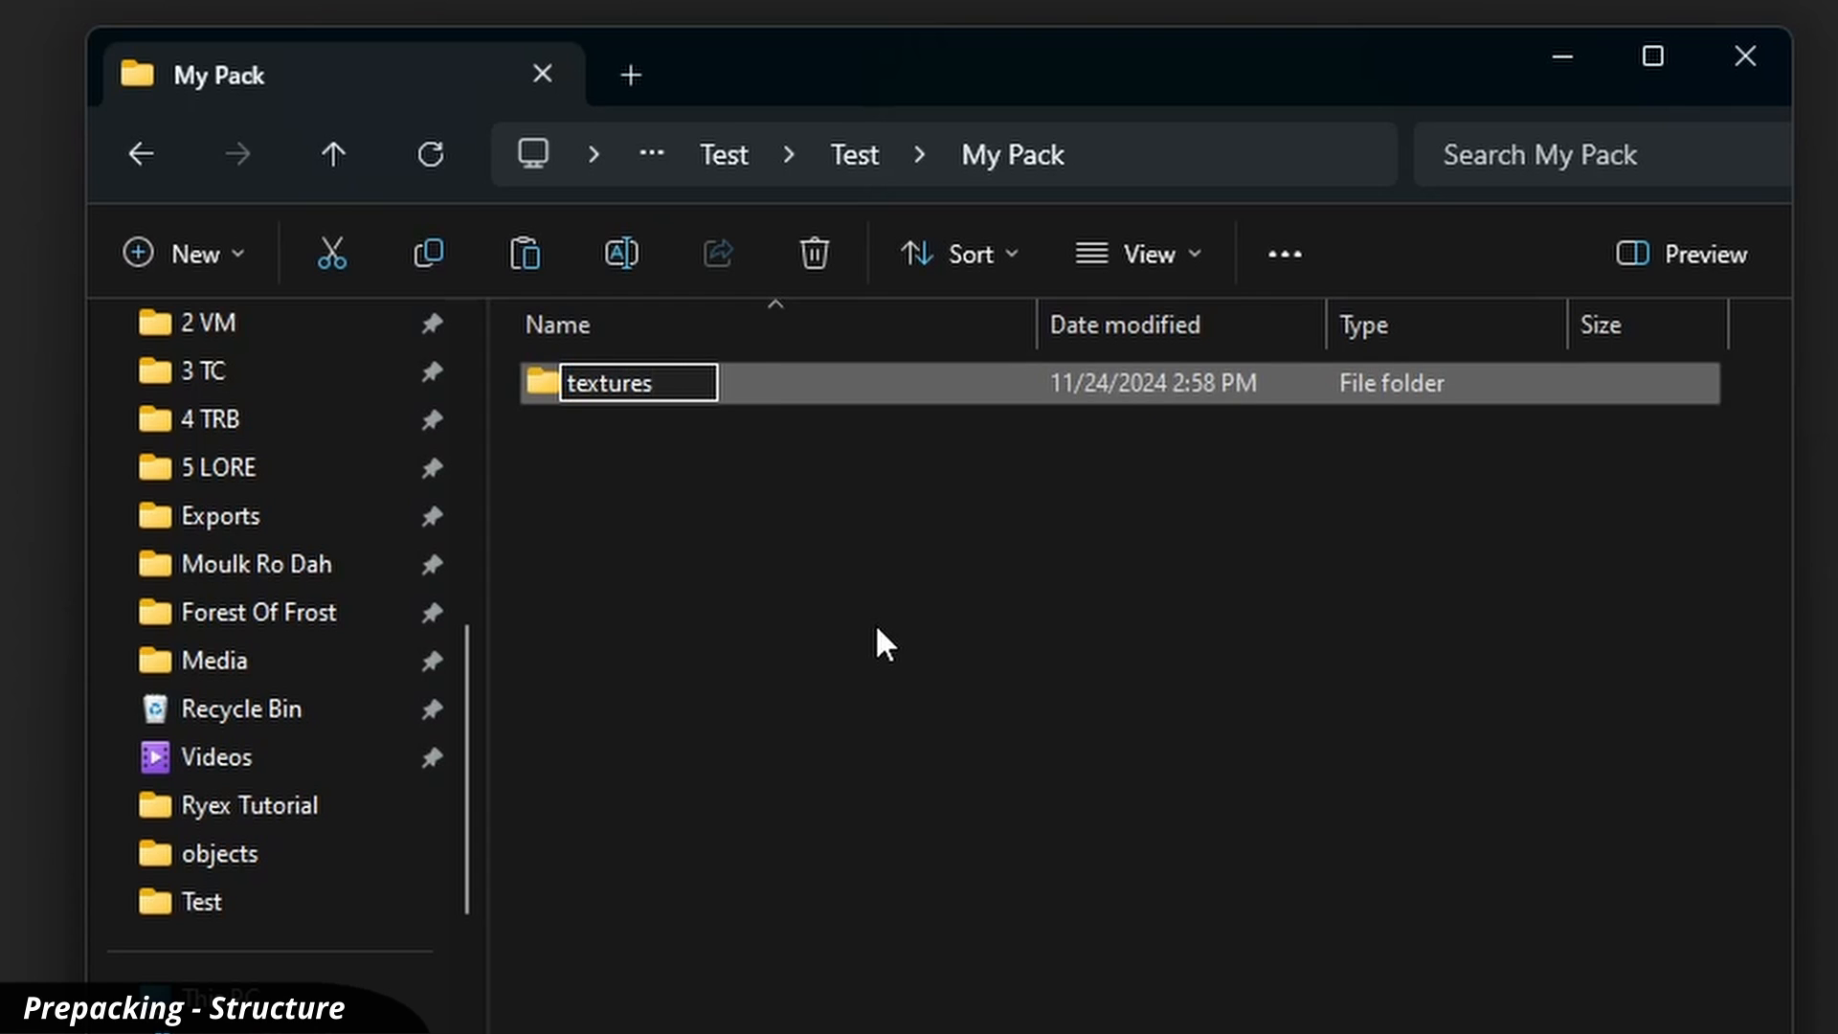
pyautogui.press('Return')
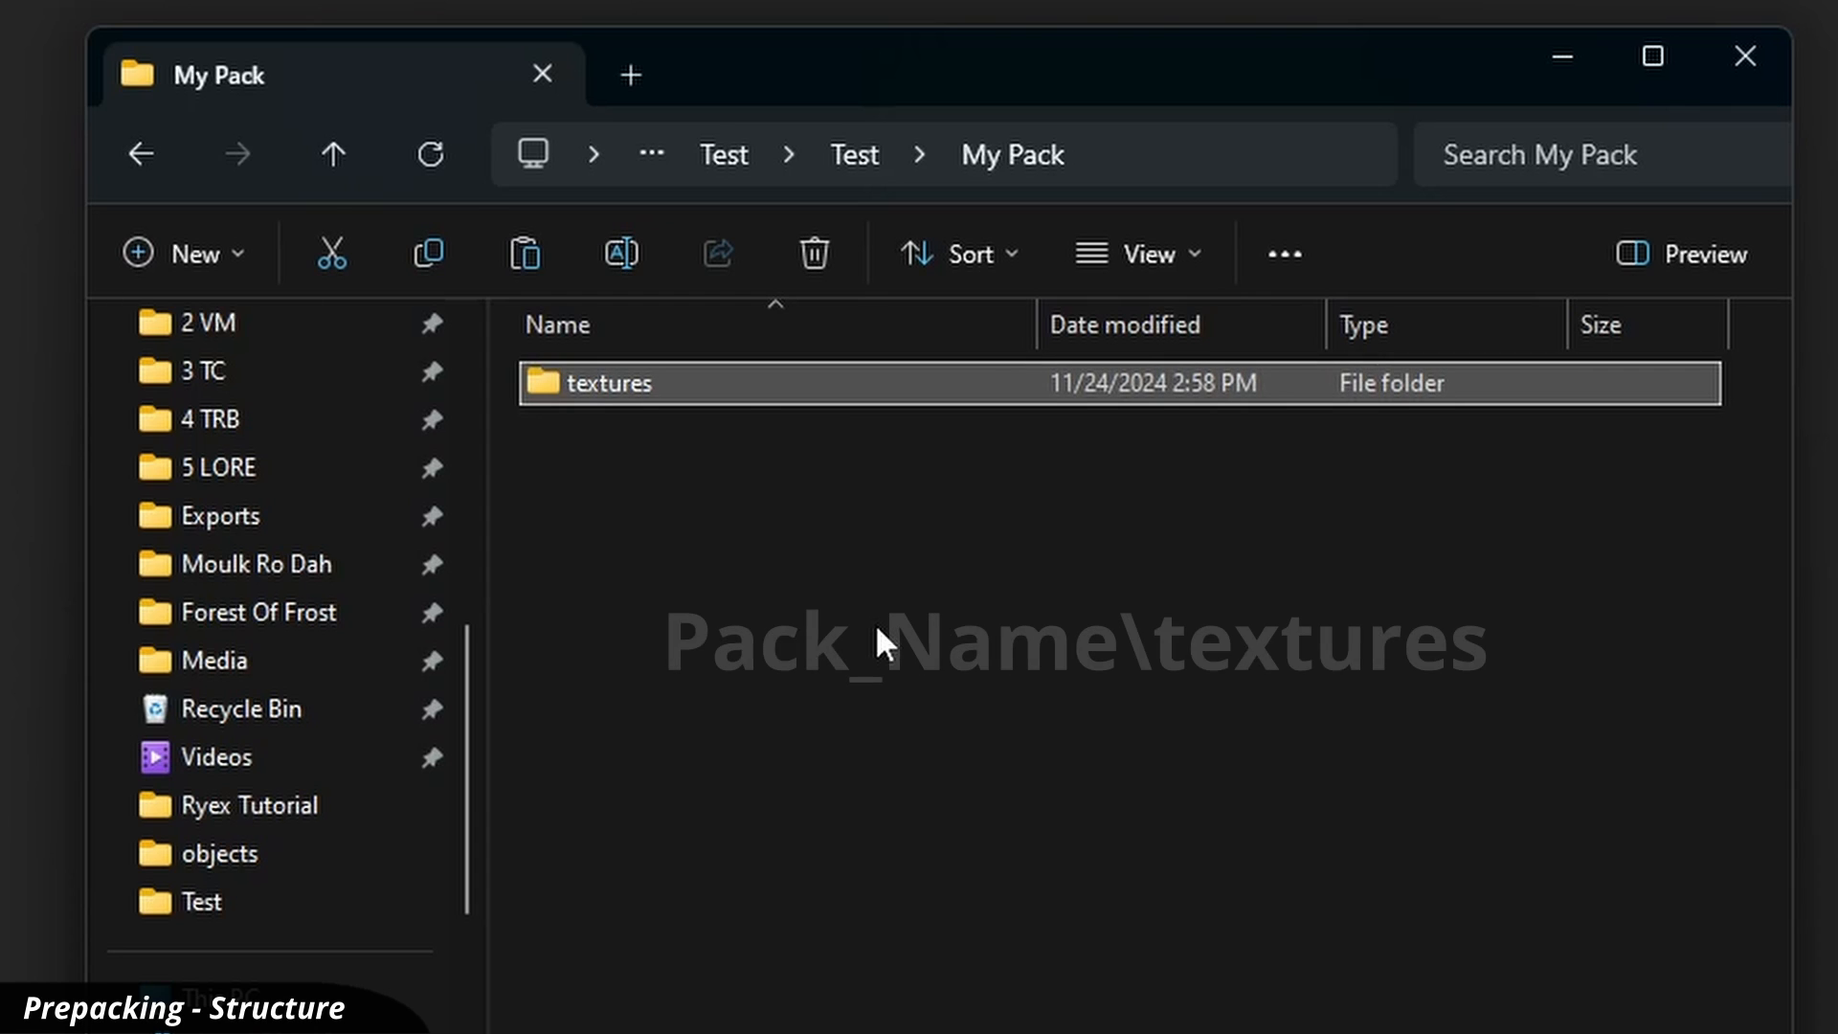
pyautogui.click(848, 555)
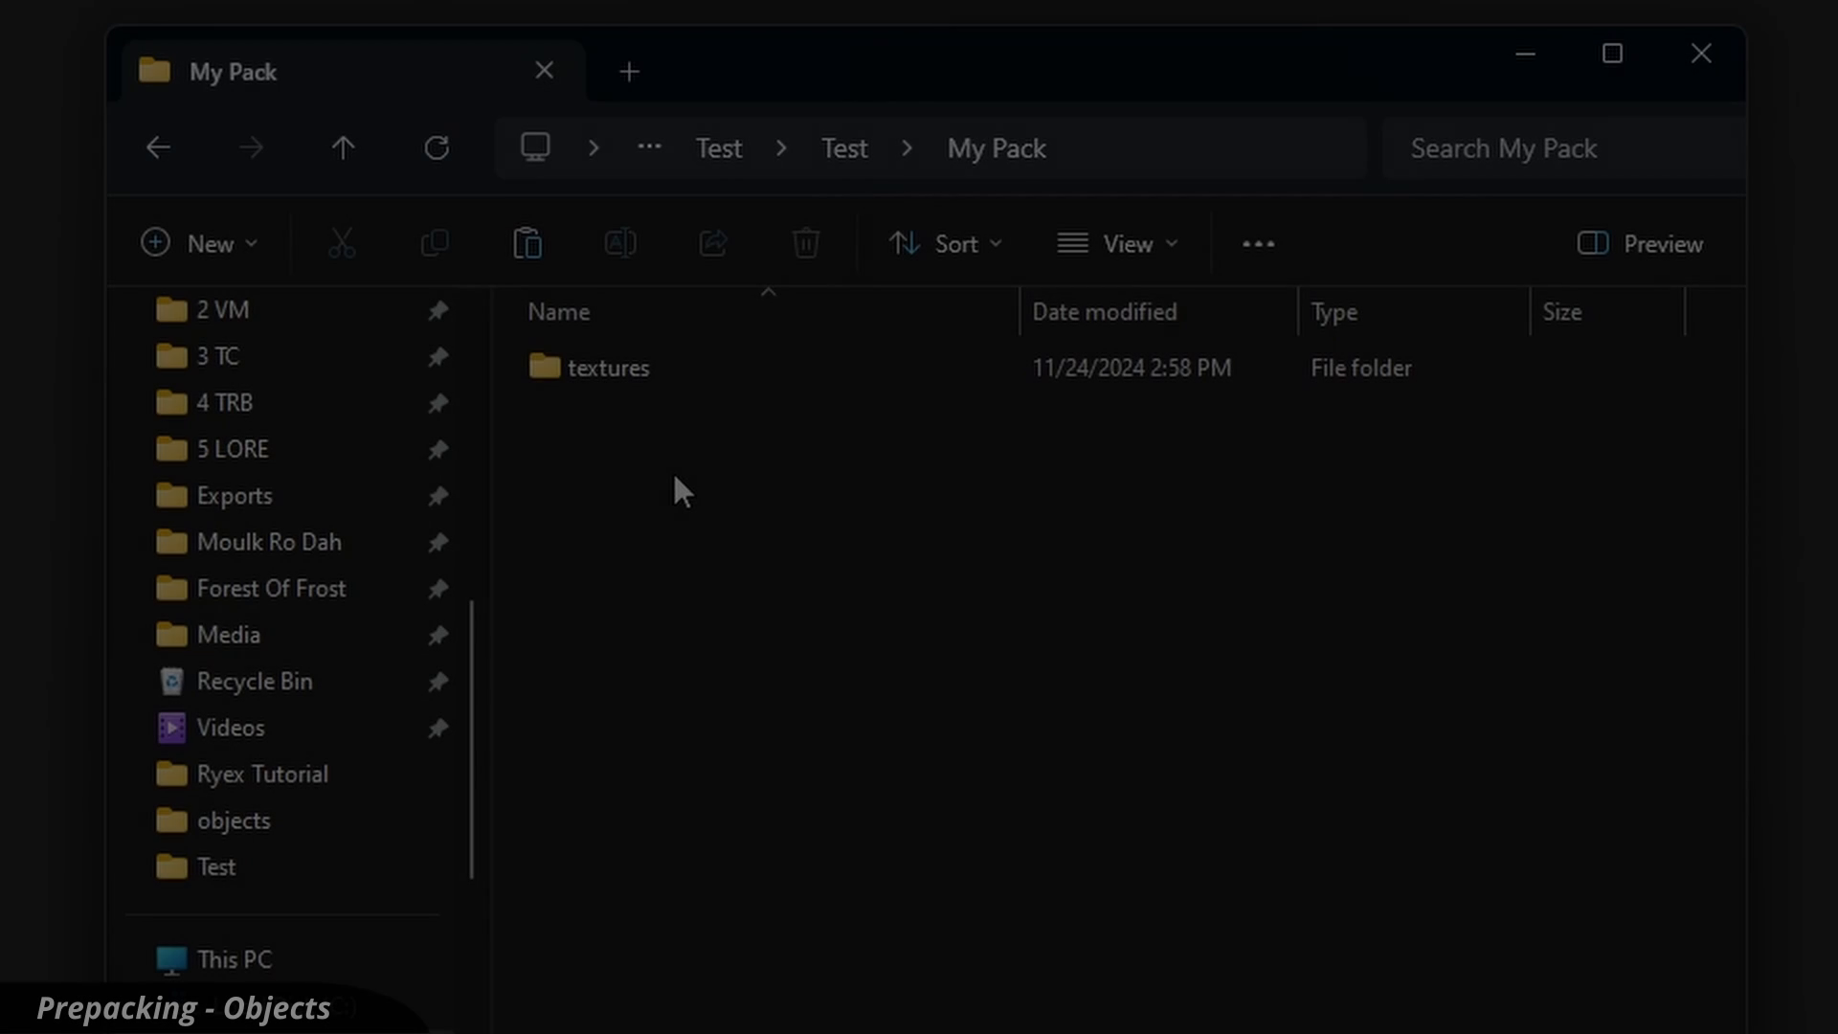
# Create a lowercase objects folder inside the textures folder
pyautogui.click(594, 379)
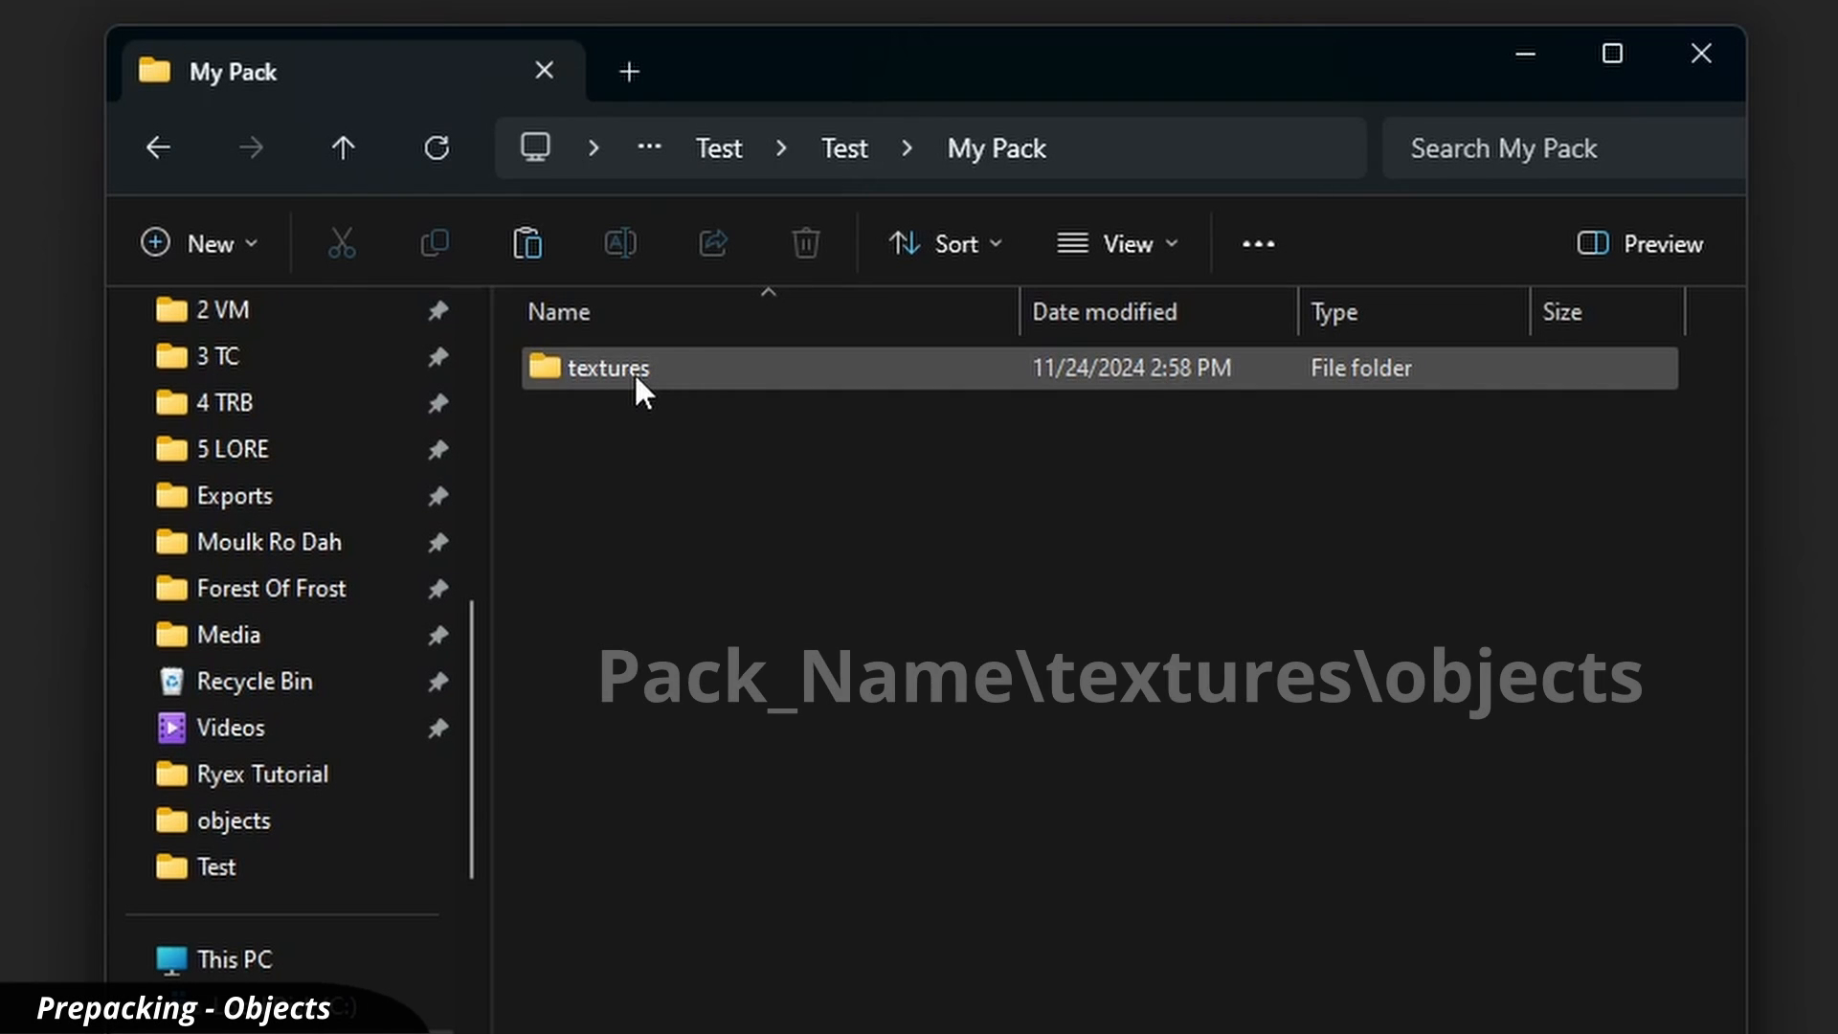
pyautogui.doubleClick(634, 371)
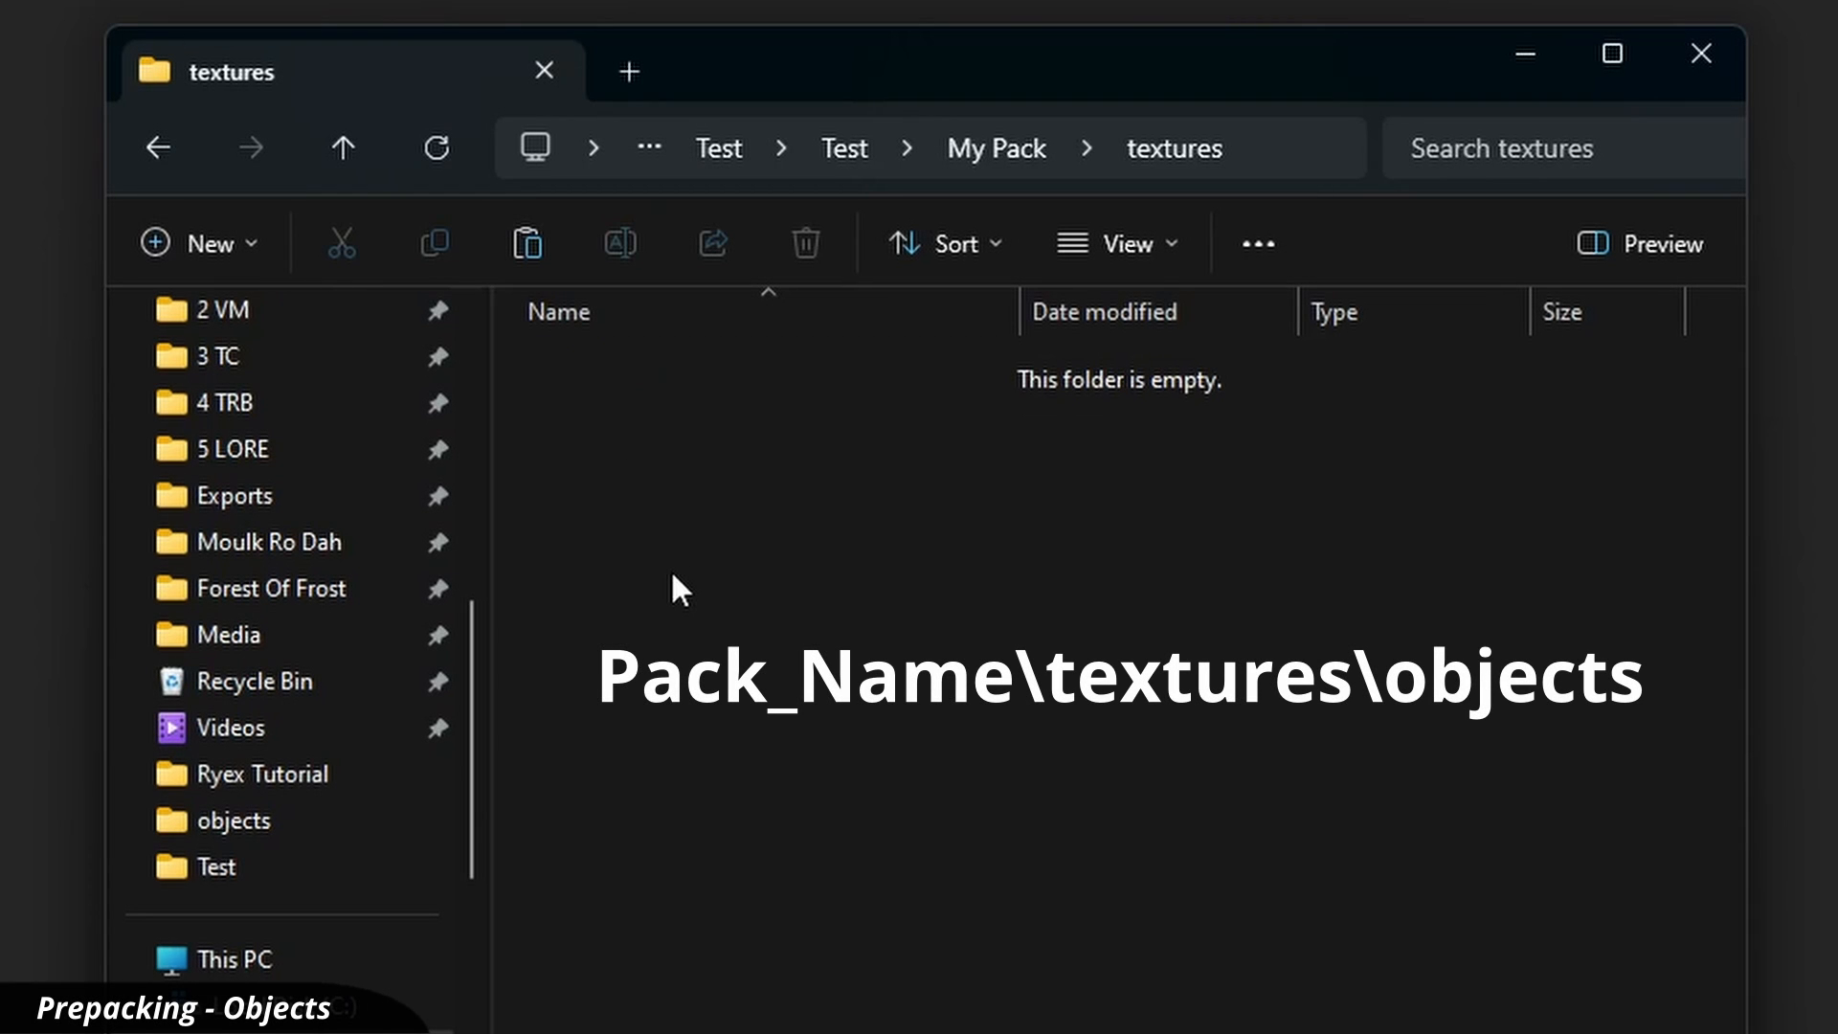
pyautogui.hotkey('ctrl', 'shift', 'n')
pyautogui.write('objects')
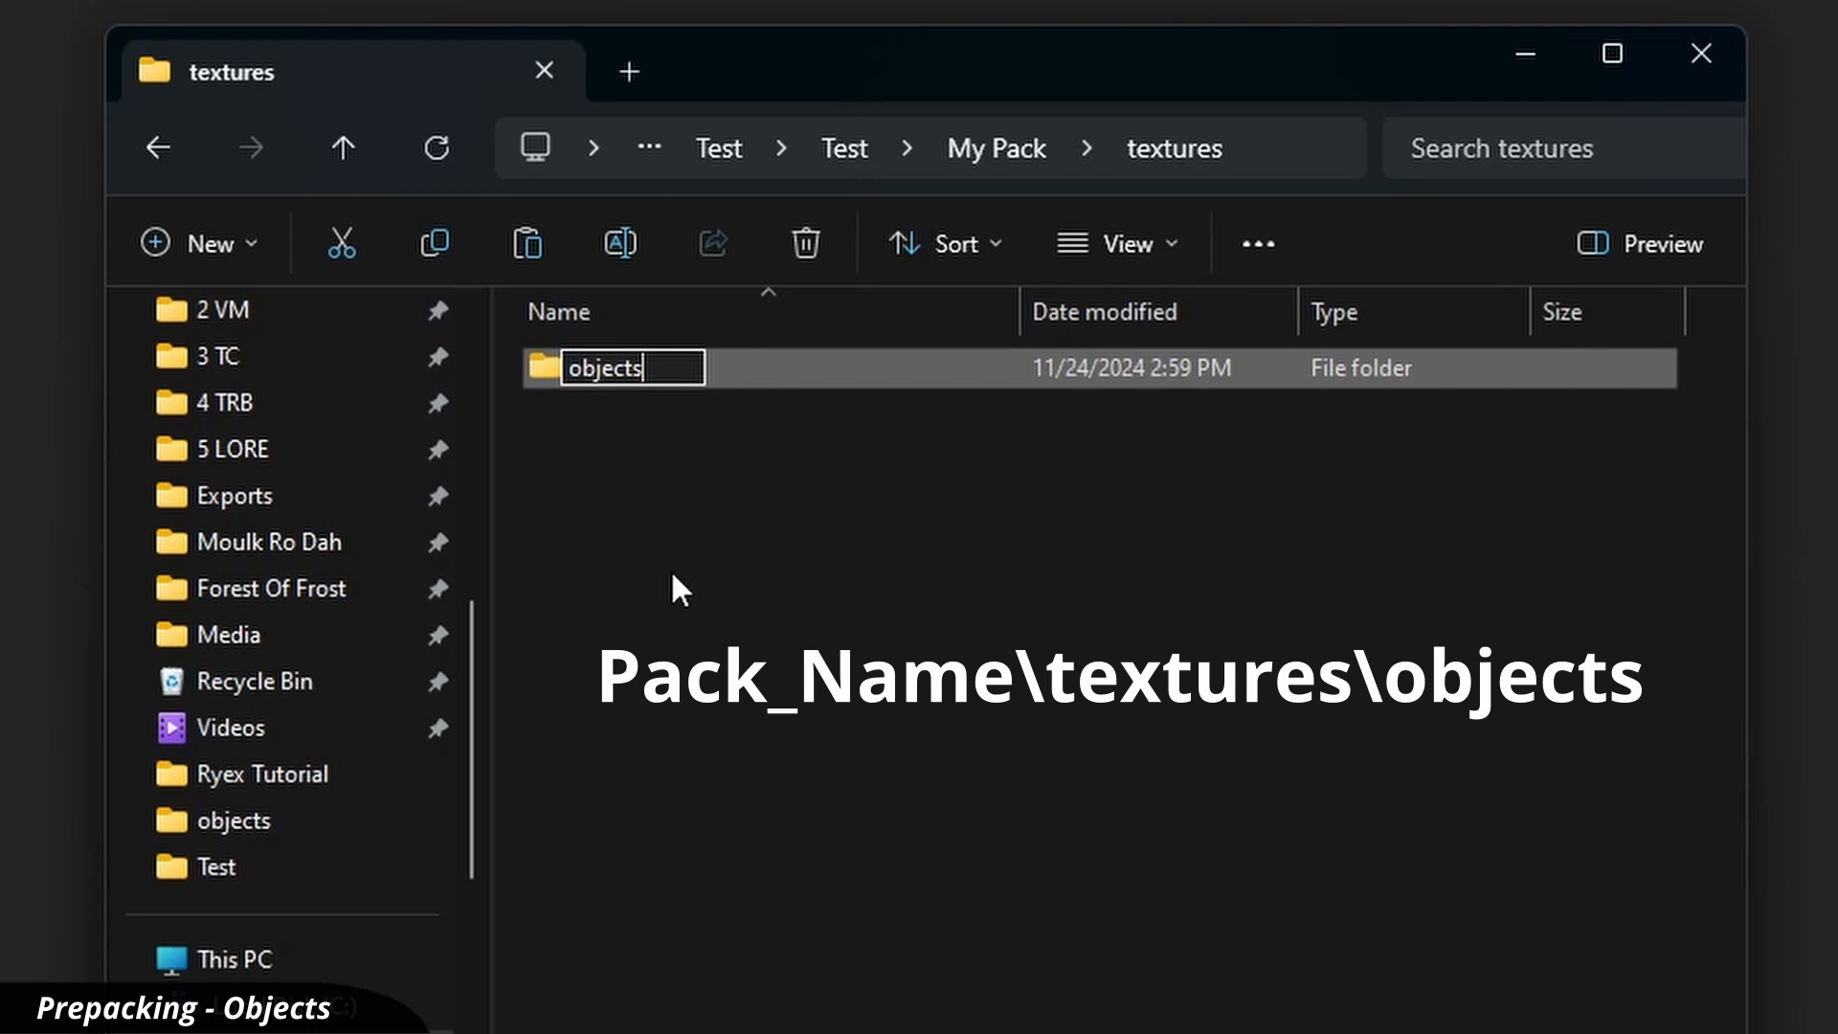
pyautogui.press('Return')
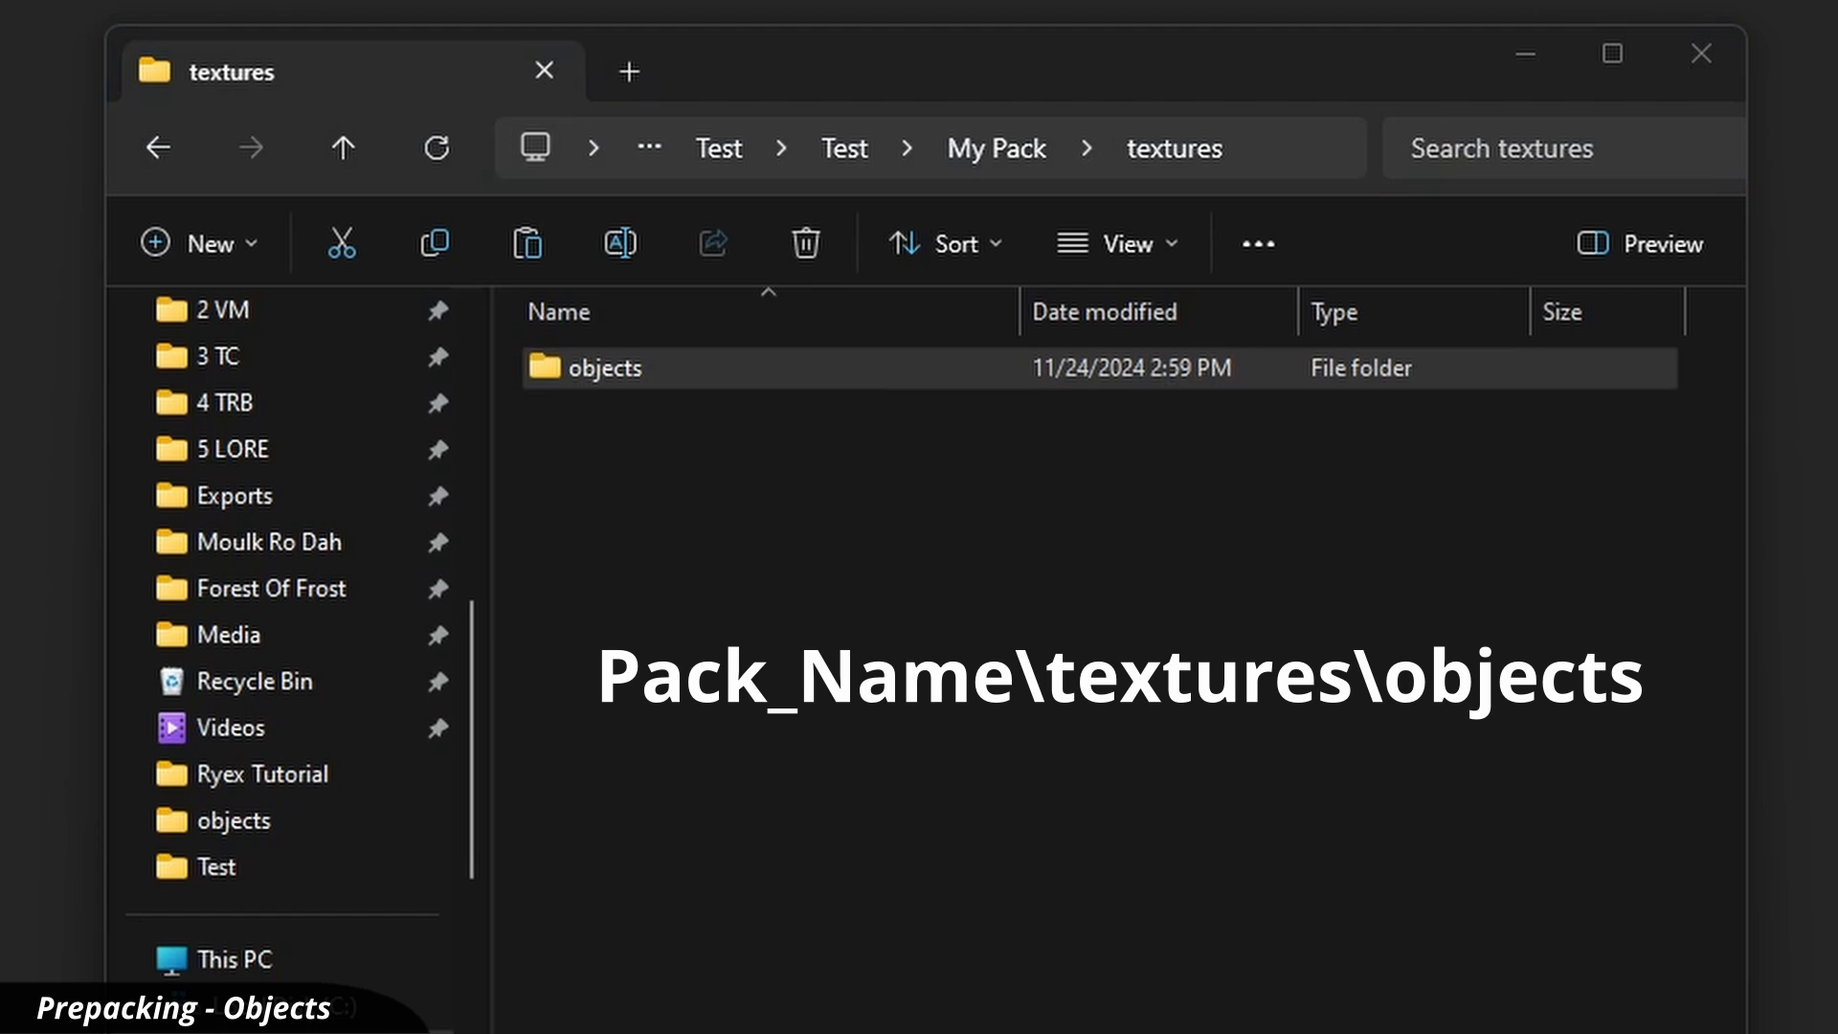
pyautogui.click(804, 809)
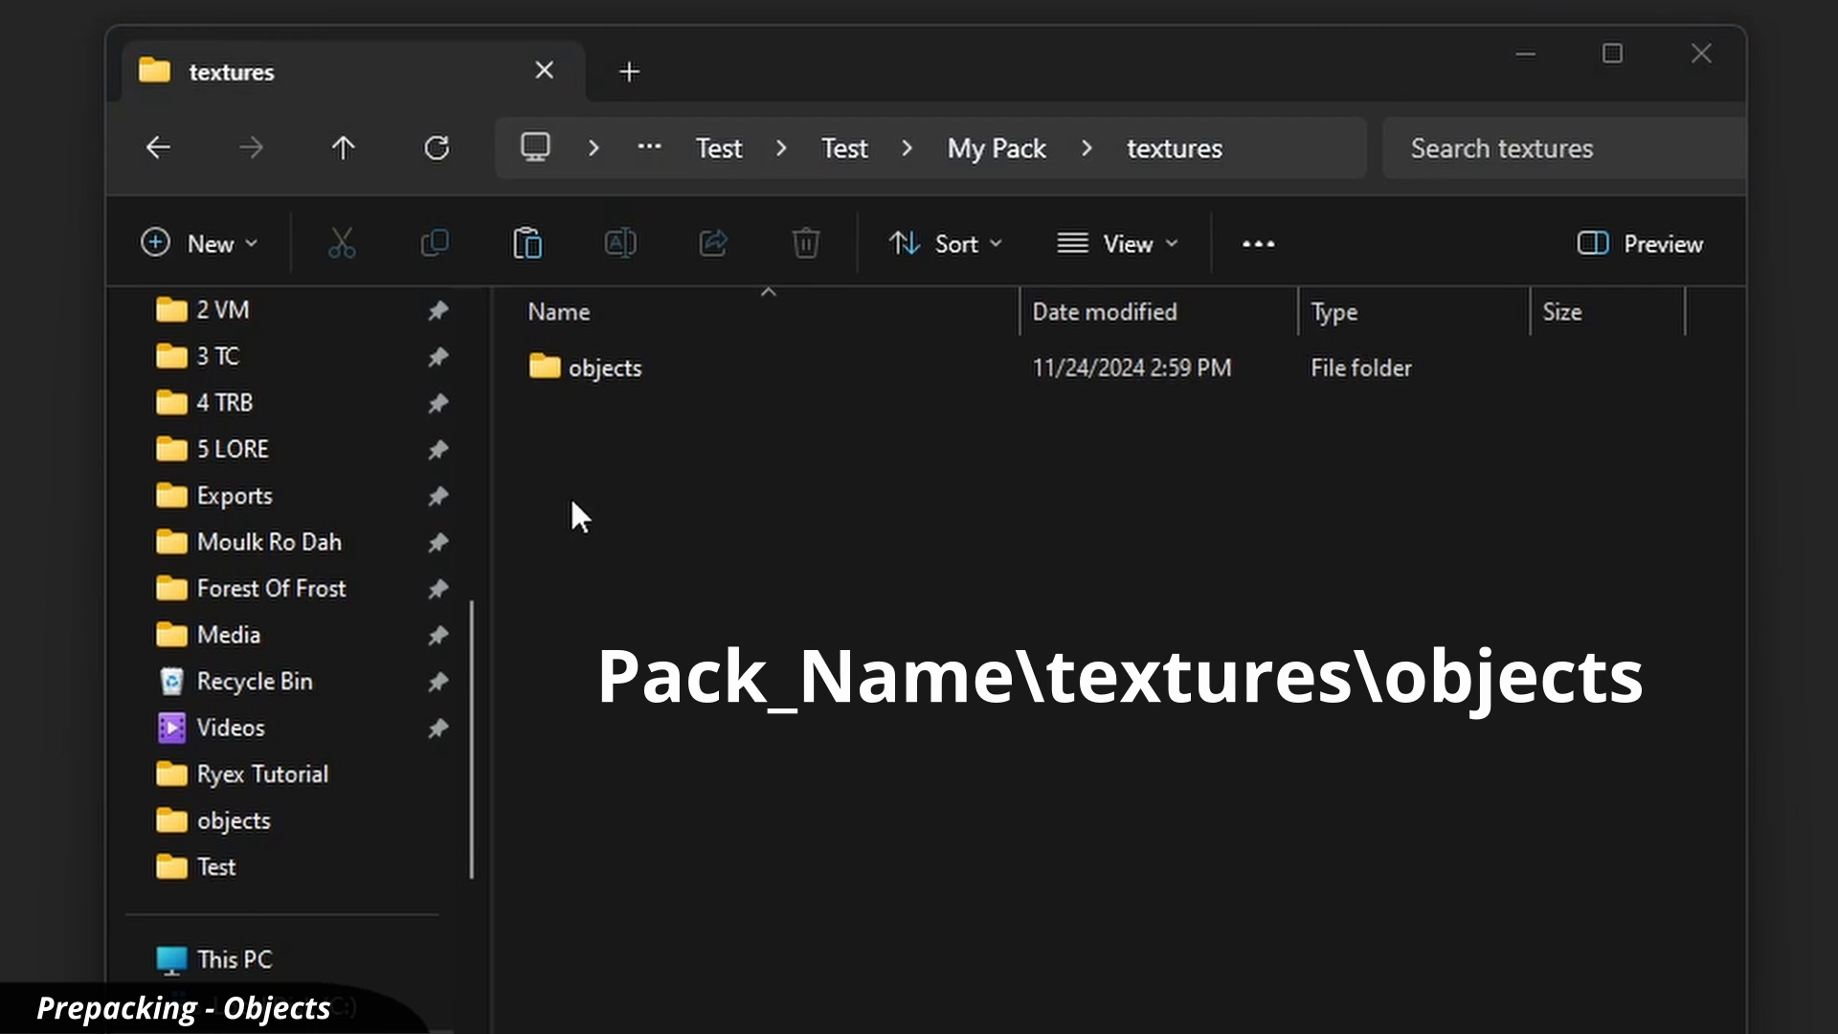
# Paste the copied weapon and armor PNG images into the objects folder
pyautogui.doubleClick(624, 369)
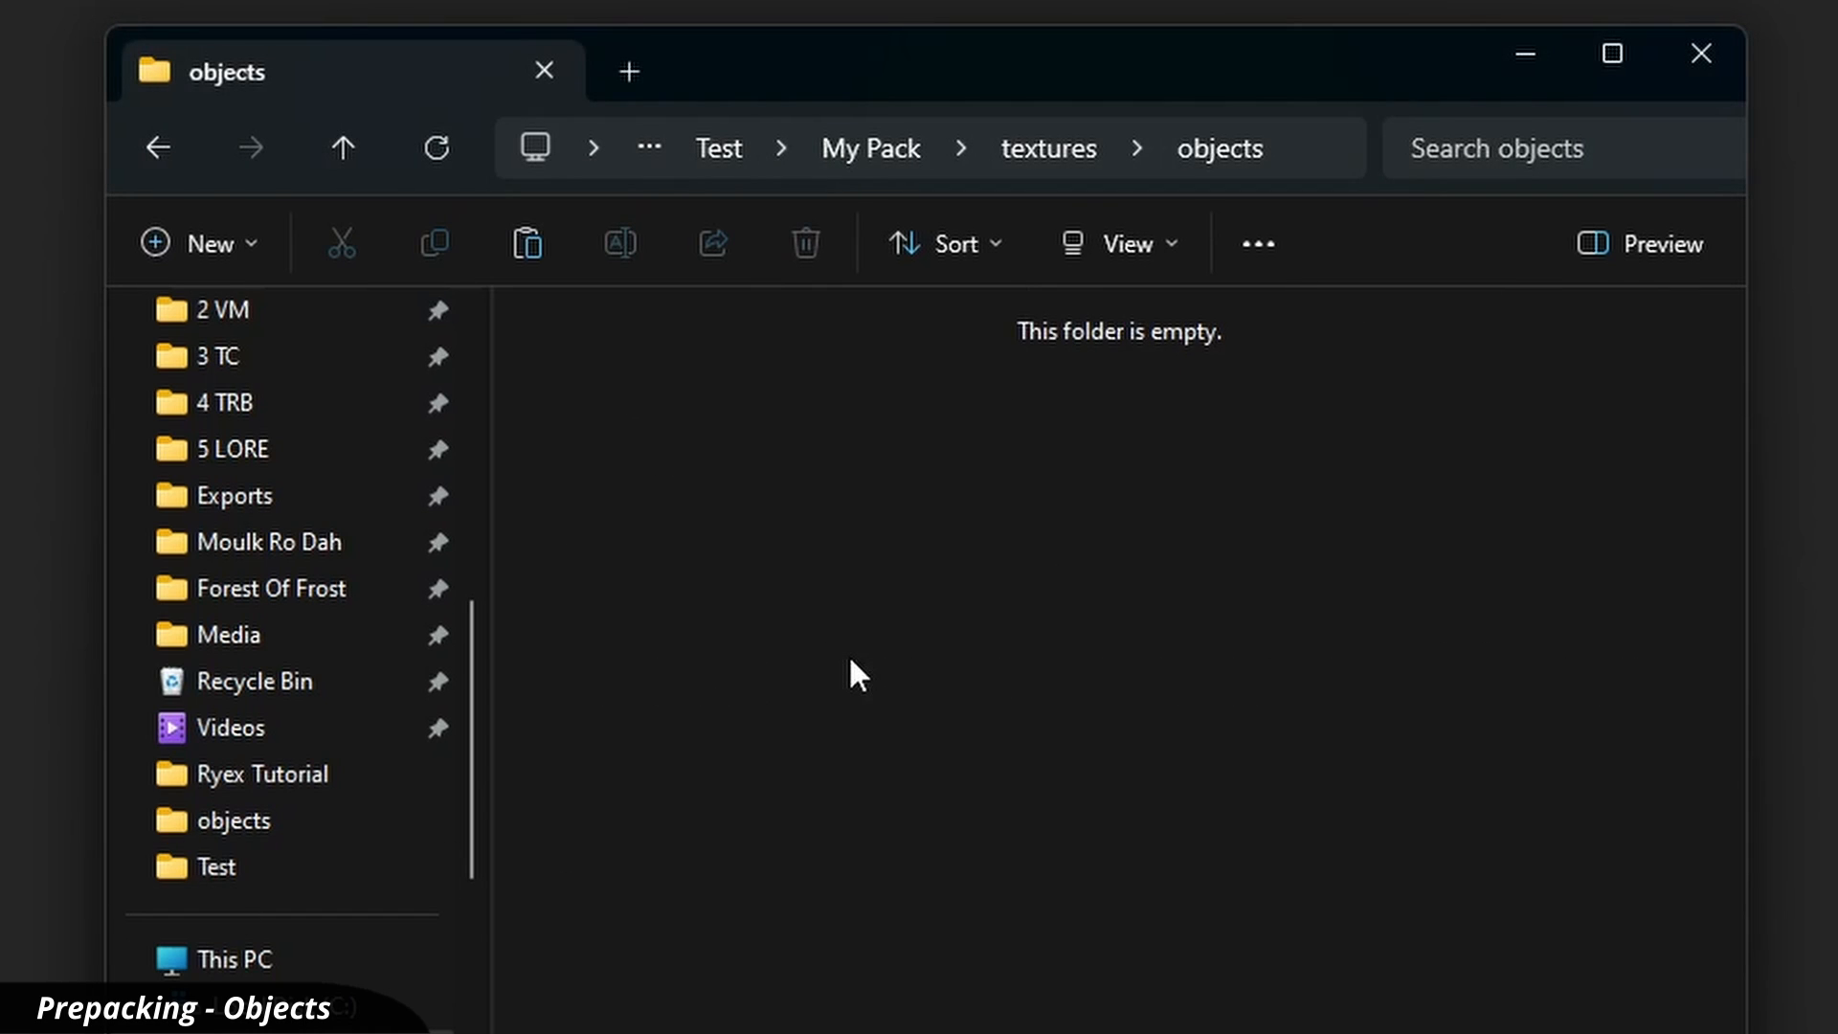
pyautogui.hotkey('ctrl', 'v')
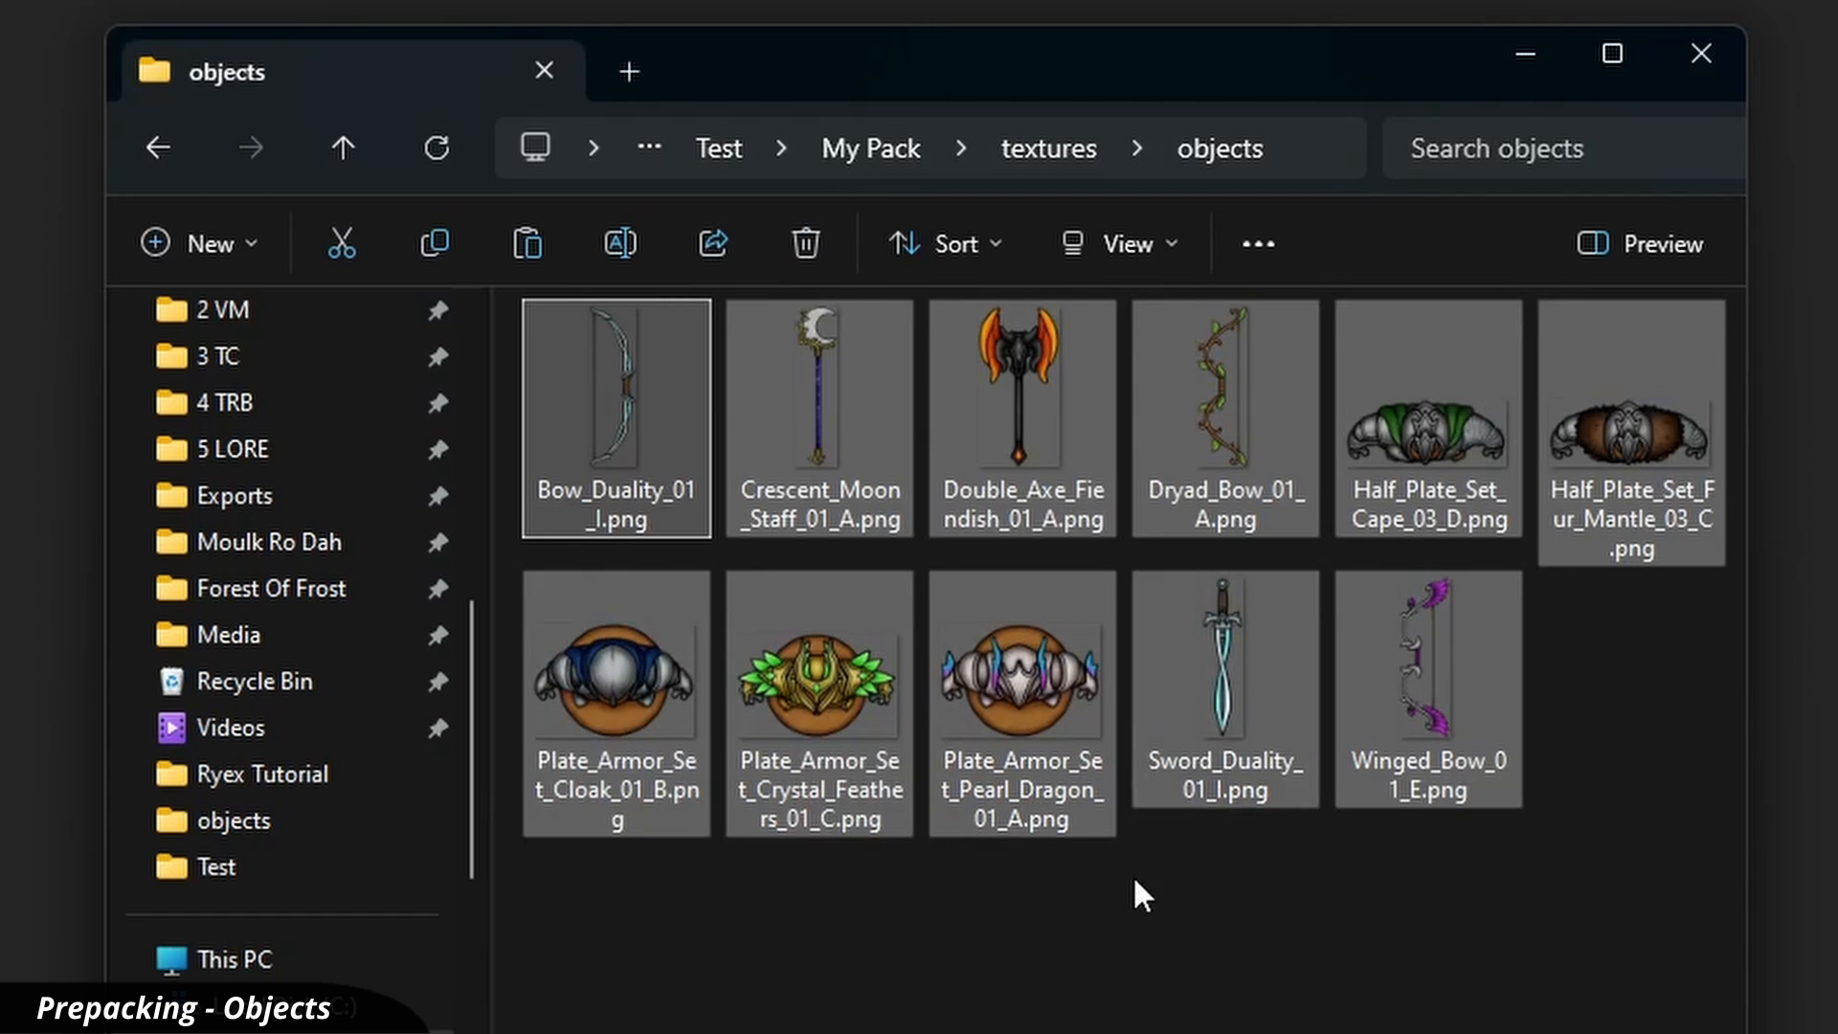
pyautogui.click(1123, 923)
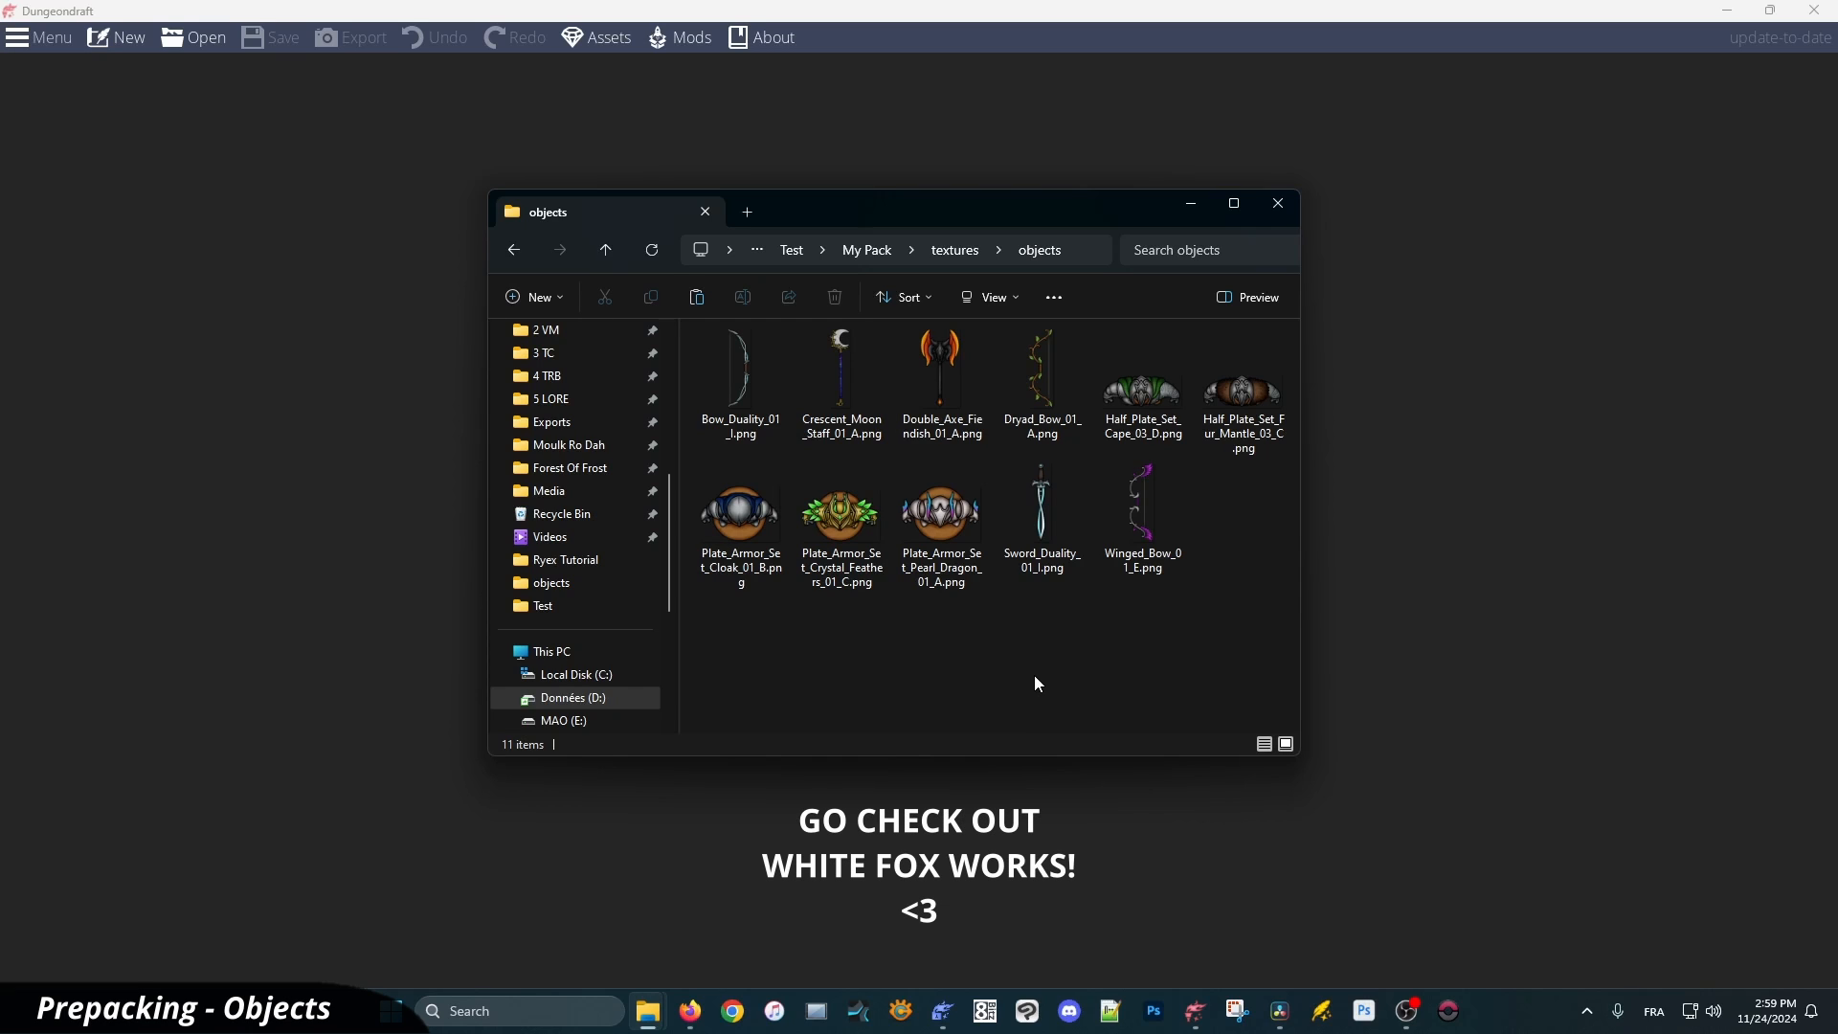
# Create two folders named Armors and Weapons inside the objects folder
pyautogui.keyDown('ctrl'); pyautogui.scroll(2, 1014, 641); pyautogui.keyUp('ctrl')
pyautogui.keyDown('ctrl'); pyautogui.scroll(2, 1015, 641); pyautogui.keyUp('ctrl')
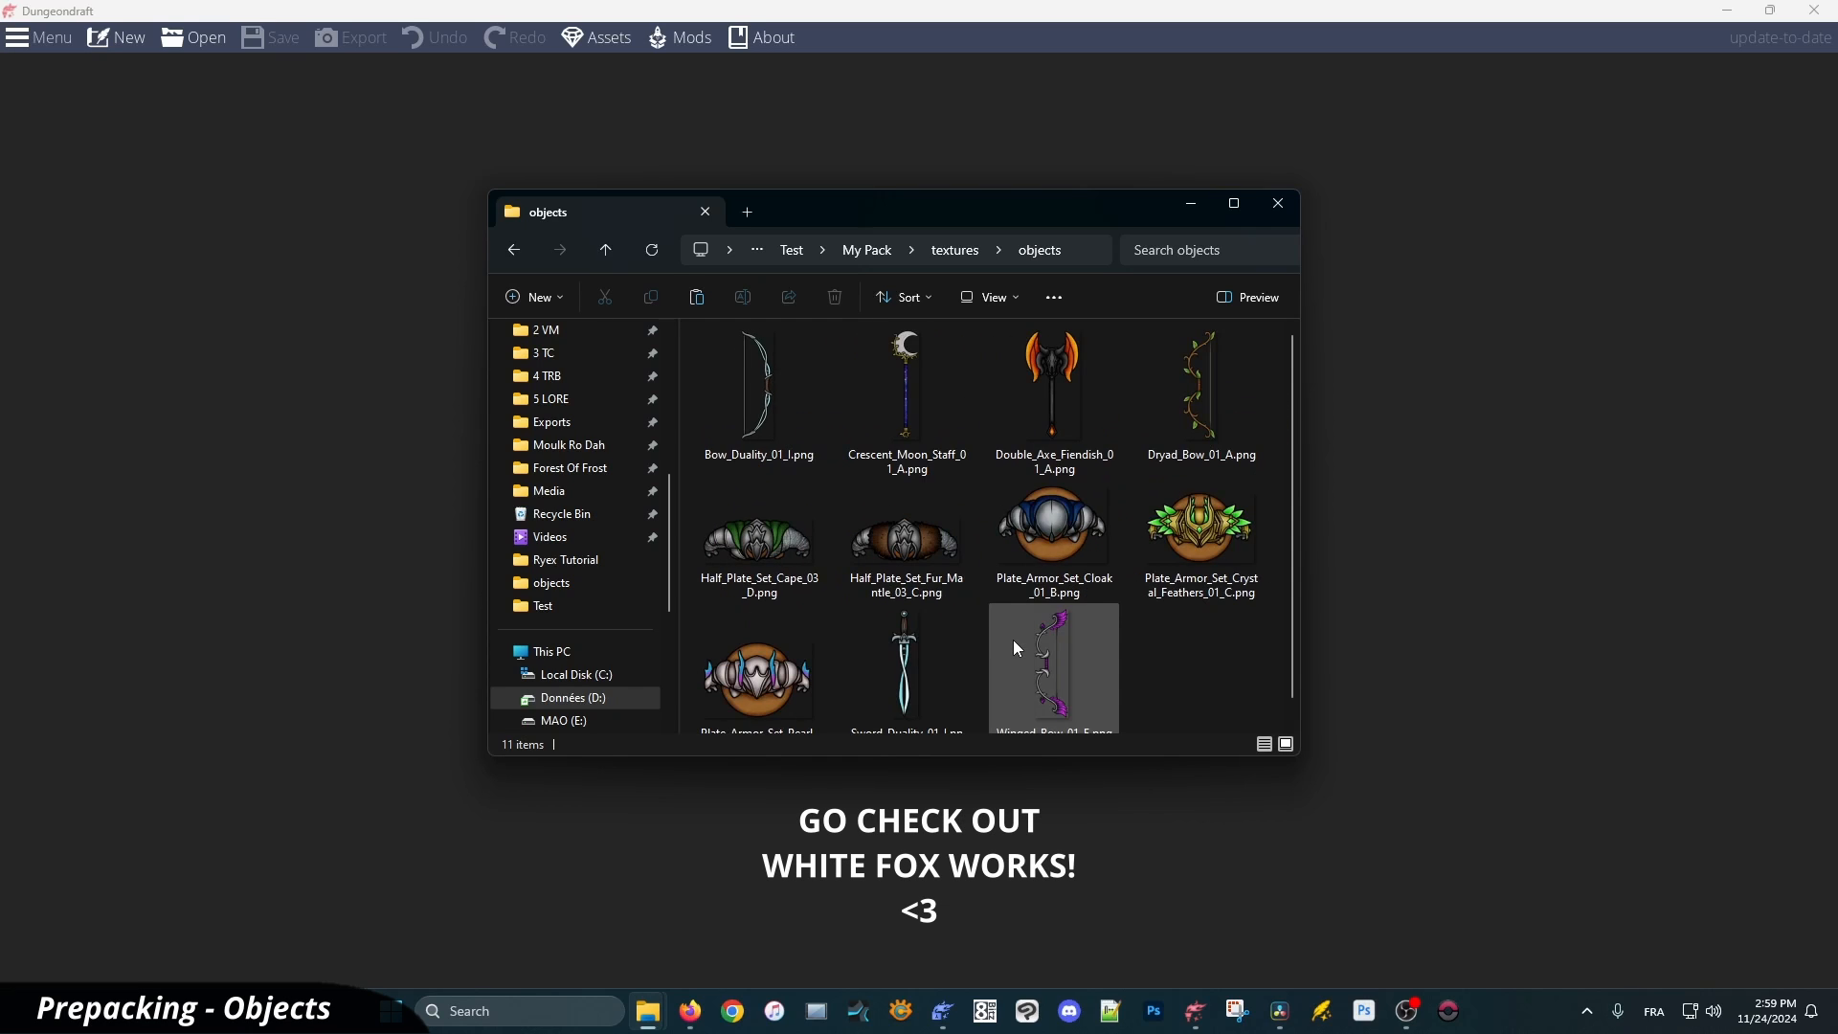
pyautogui.click(1234, 204)
pyautogui.keyDown('ctrl'); pyautogui.scroll(2, 996, 508); pyautogui.keyUp('ctrl')
pyautogui.click(1434, 748)
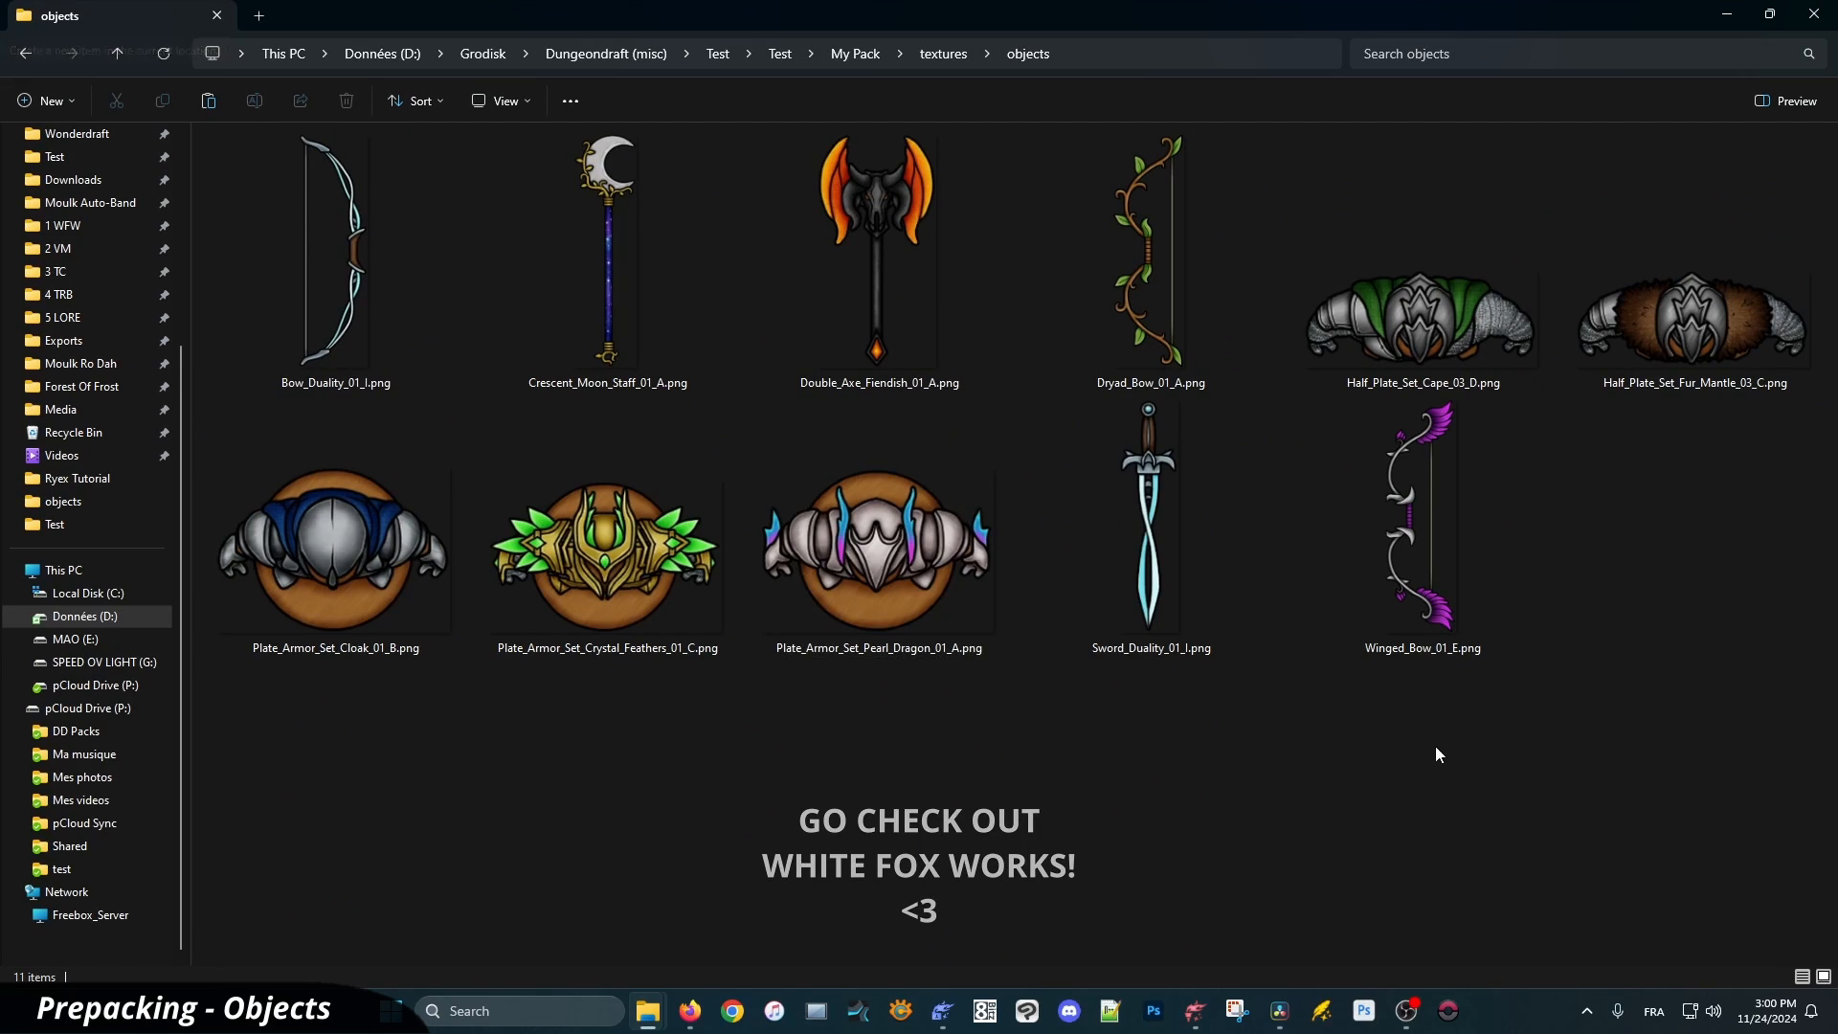
pyautogui.hotkey('ctrl', 'shift', 'n')
pyautogui.write('Armors')
pyautogui.press('Return')
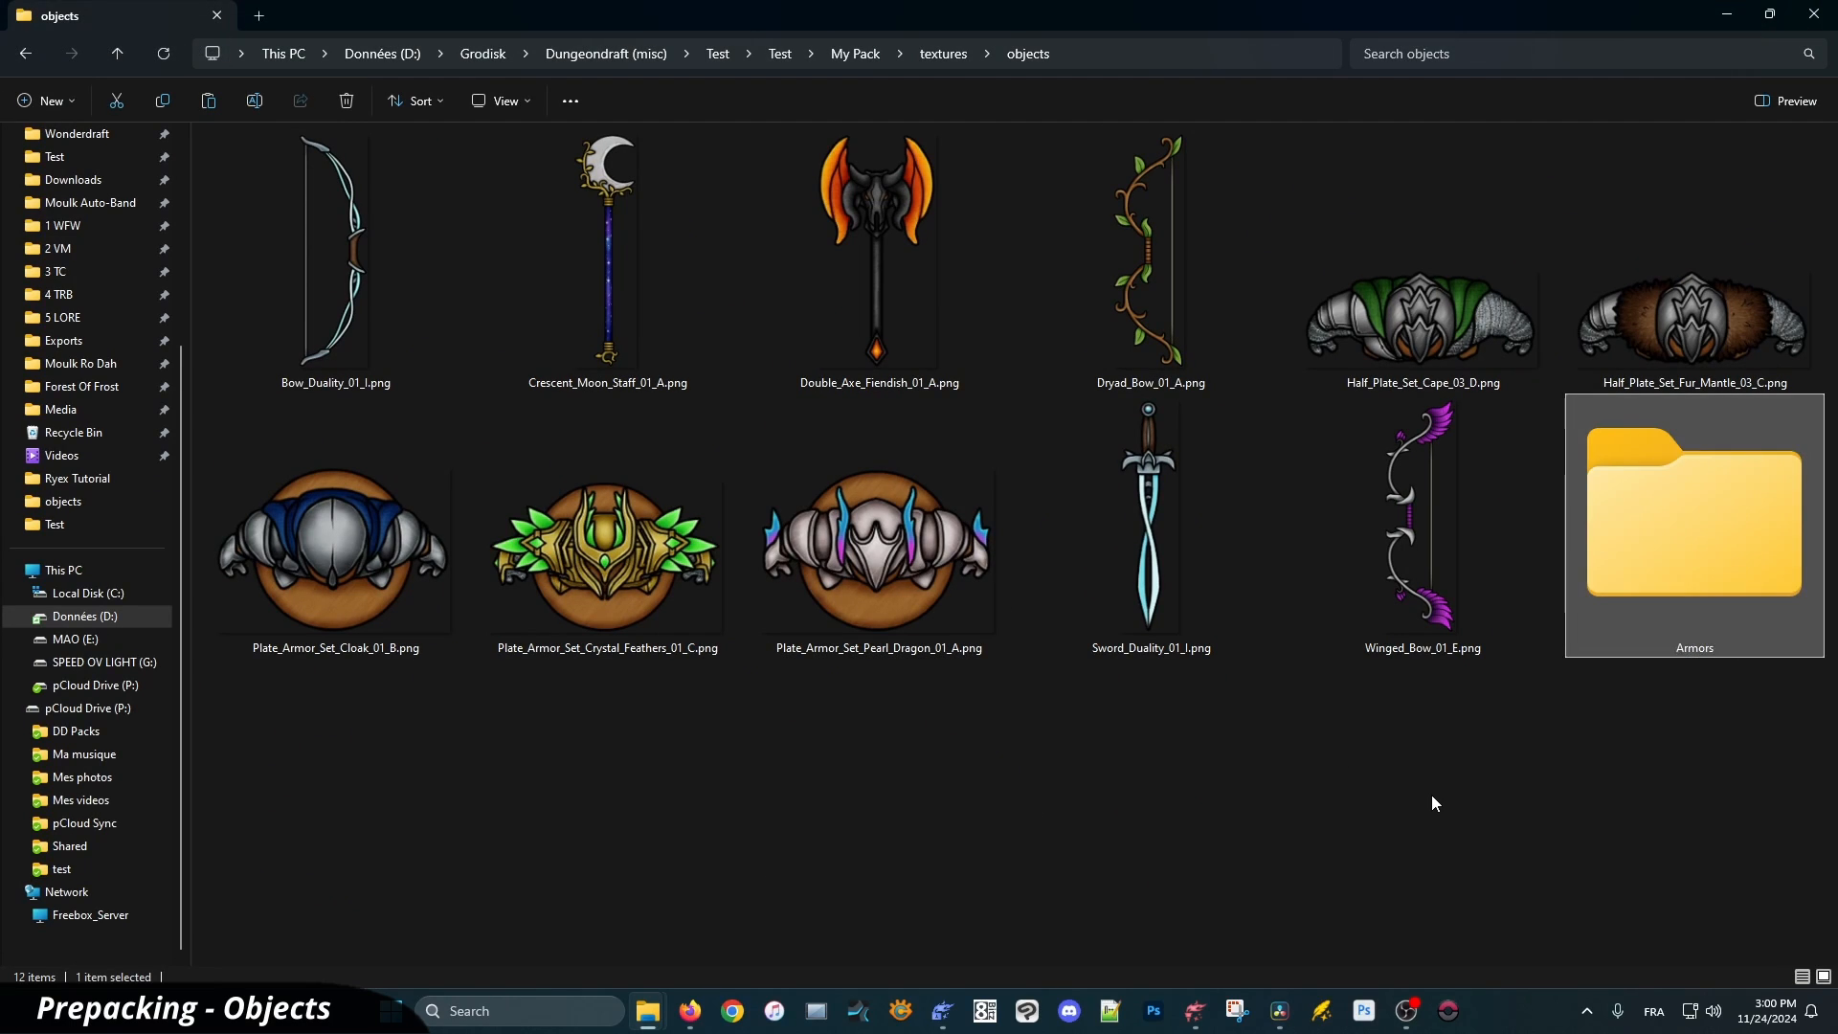
pyautogui.hotkey('ctrl', 'shift', 'n')
pyautogui.write('Weapons')
pyautogui.press('Return')
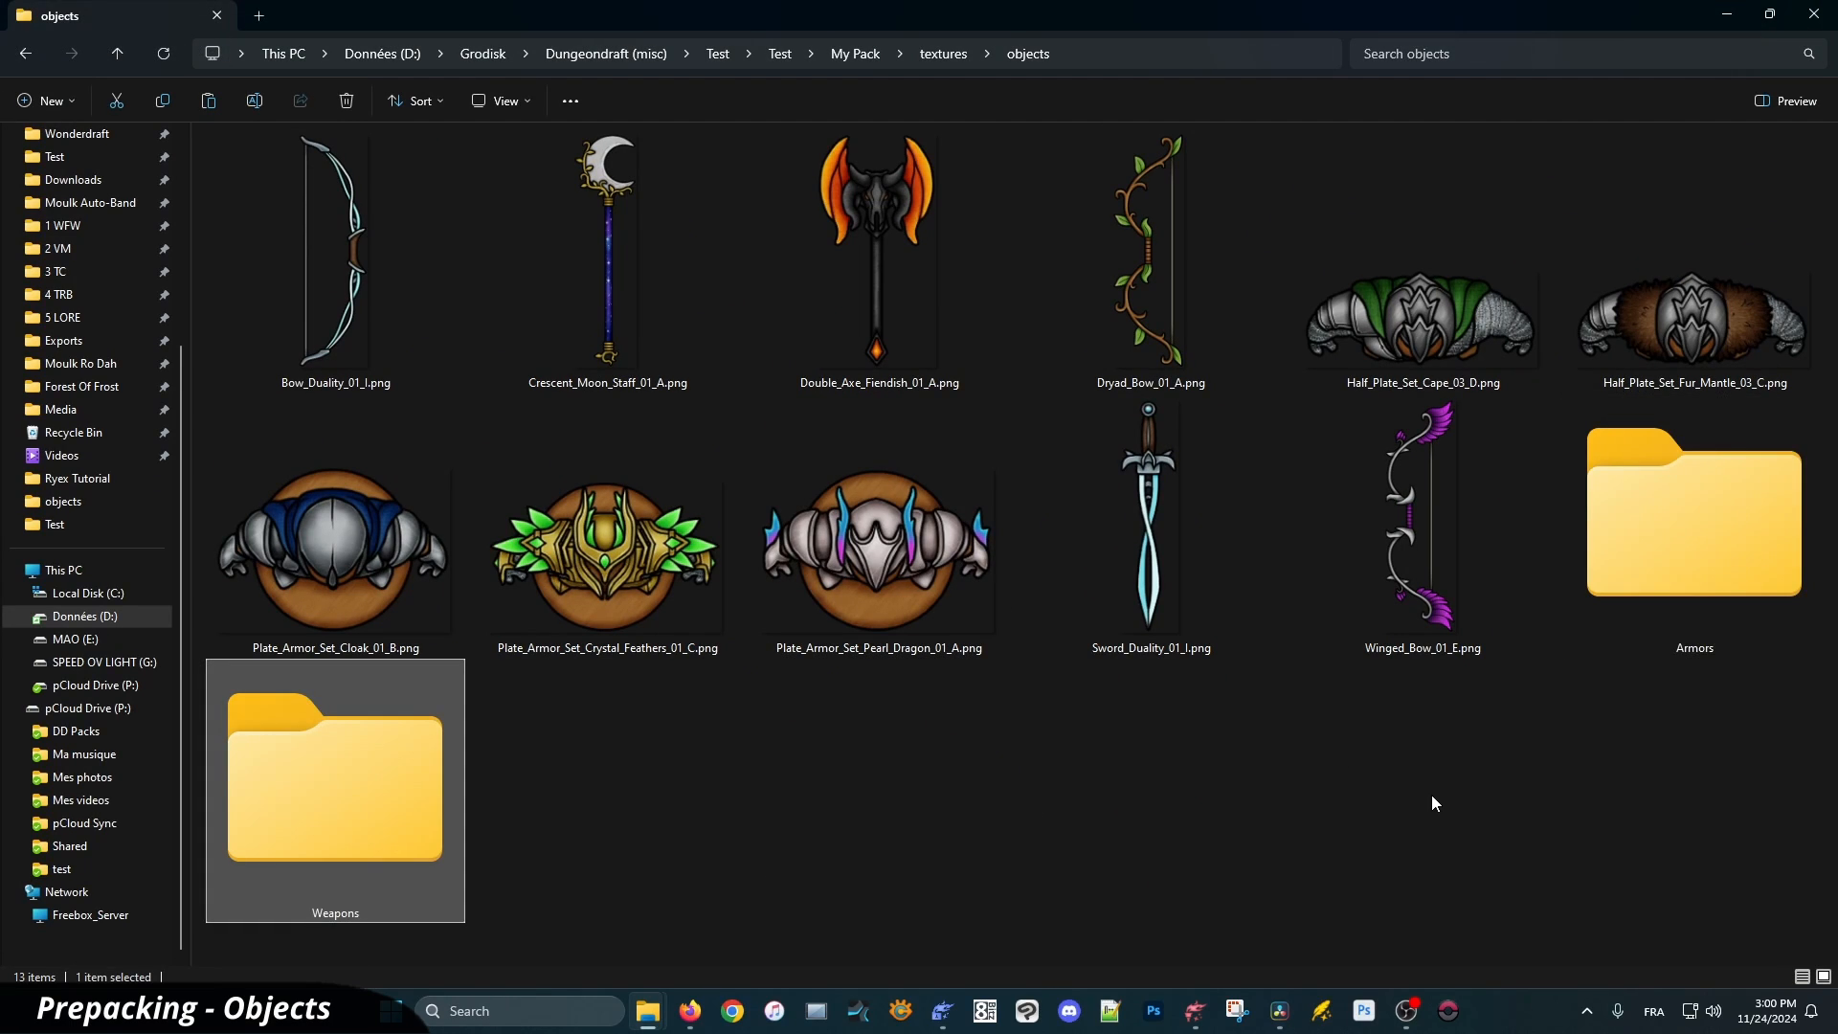
# Move the plate armor images into the Armors folder and the bow, staff, axe and sword images into the Weapons folder
pyautogui.click(1424, 306)
pyautogui.keyDown('shift'); pyautogui.click(879, 545); pyautogui.keyUp('shift')
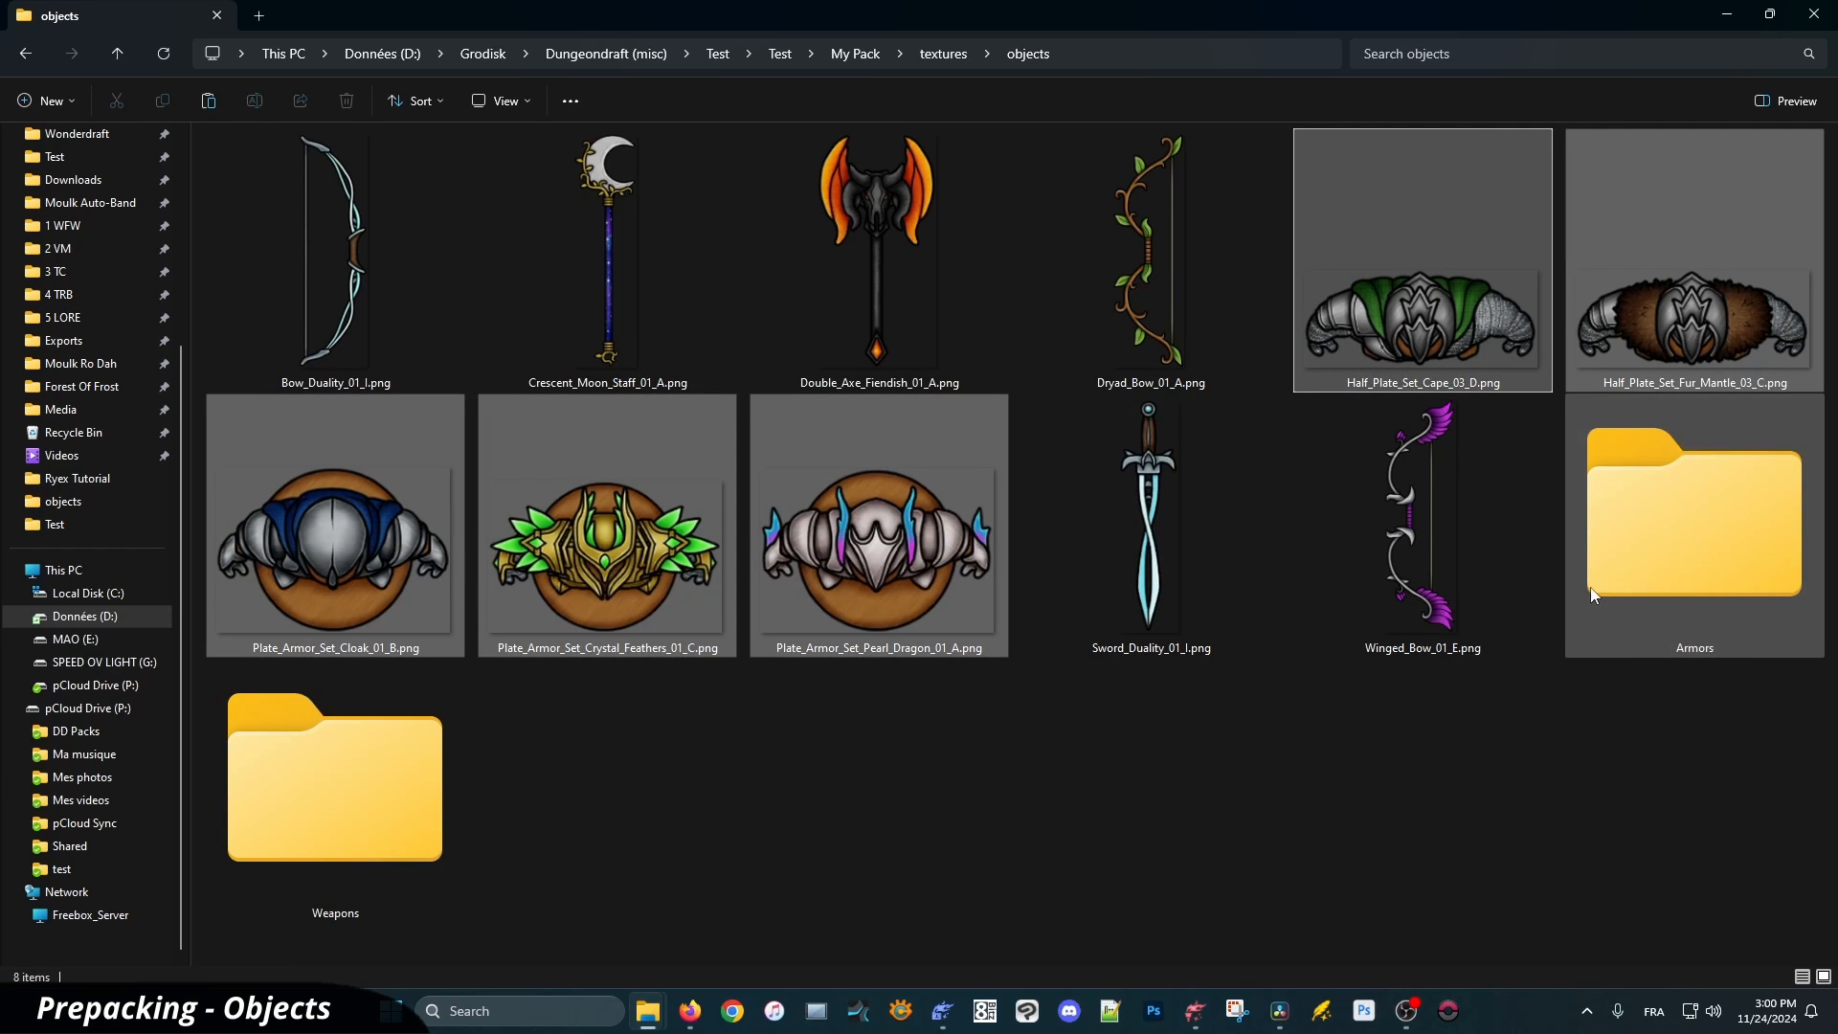
pyautogui.click(349, 296)
pyautogui.keyDown('shift'); pyautogui.click(1627, 307); pyautogui.keyUp('shift')
pyautogui.moveTo(345, 287); pyautogui.dragTo(632, 603)
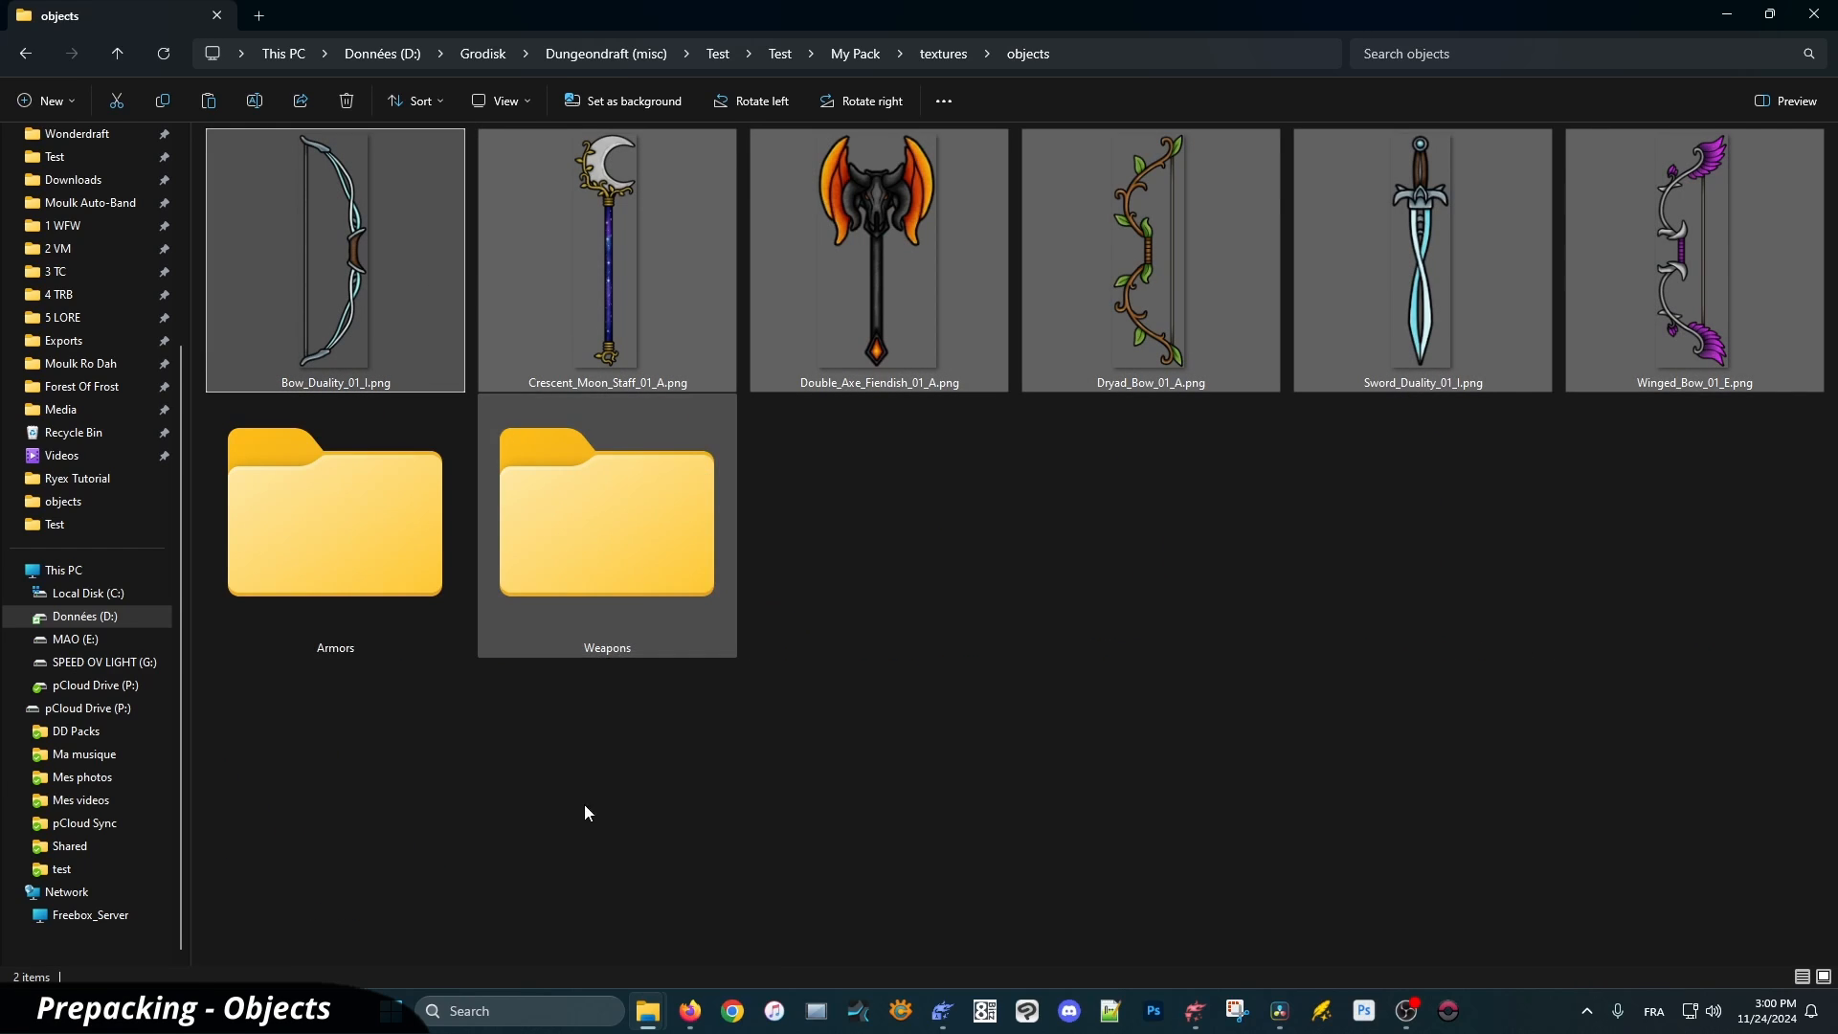
# Create three subfolders named Bows, Swords and Axes inside the Weapons folder
pyautogui.doubleClick(657, 587)
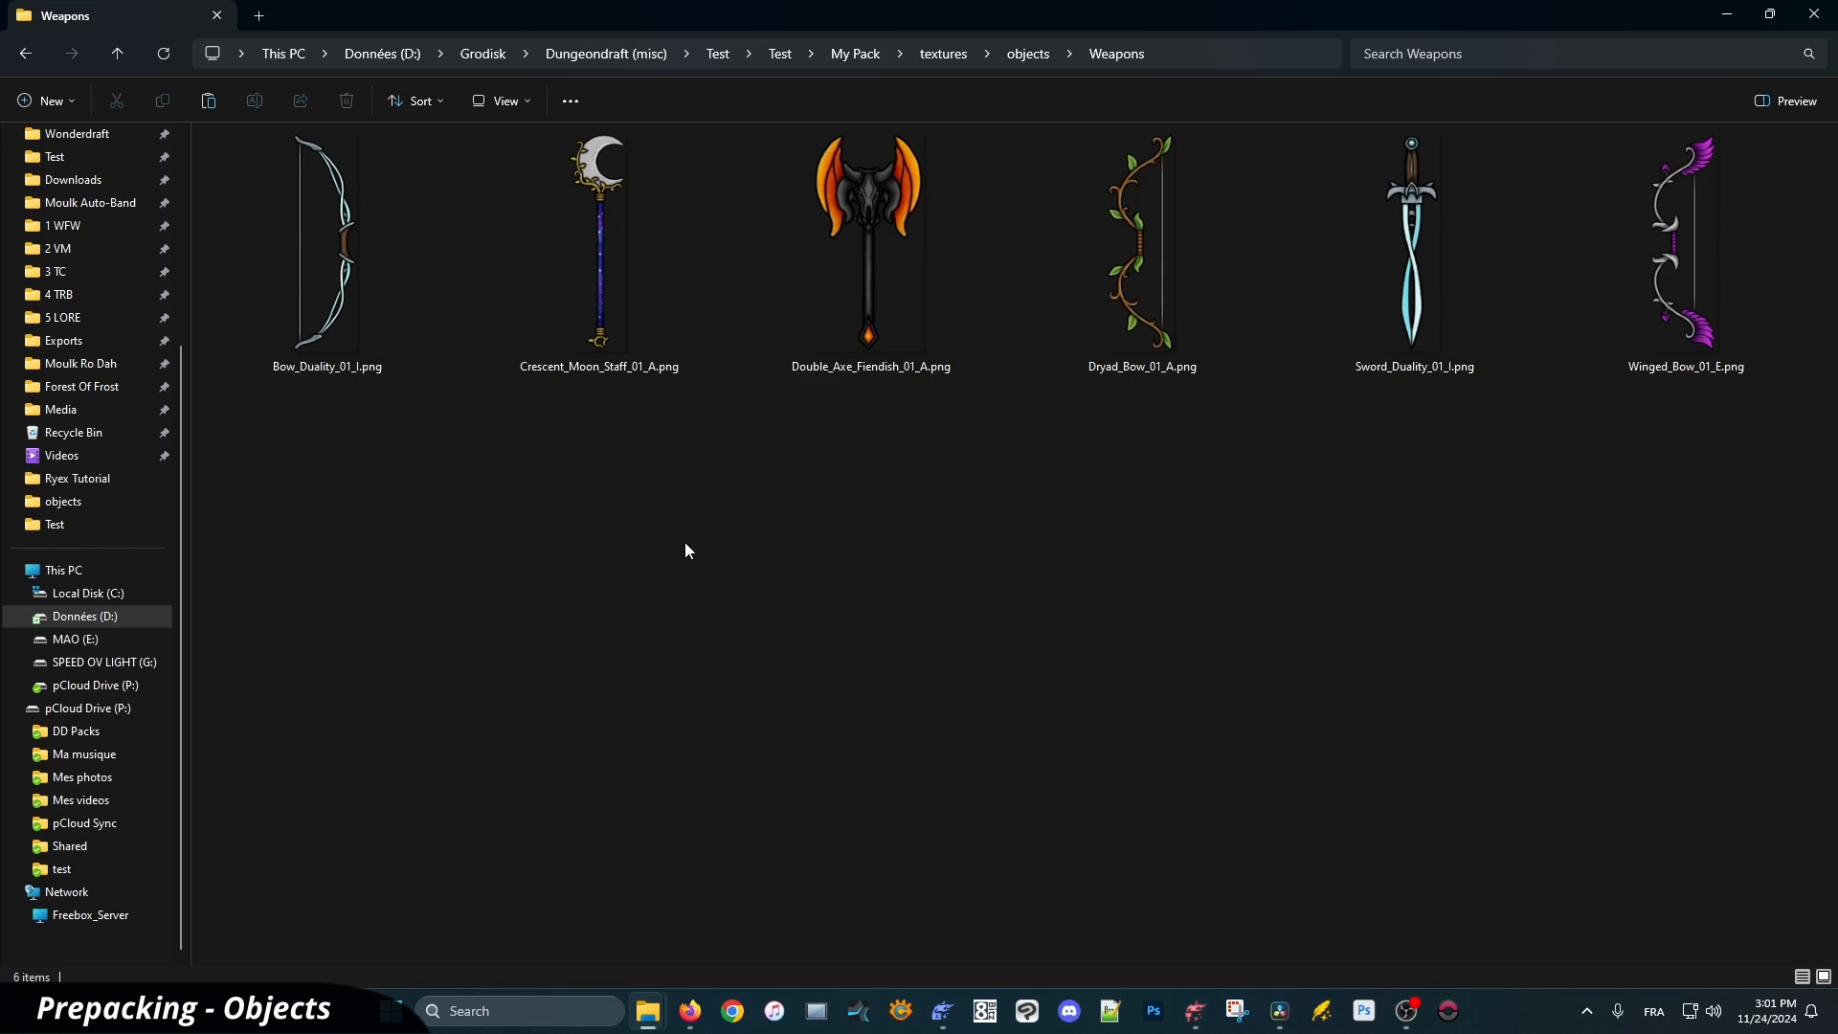
pyautogui.hotkey('ctrl', 'shift', 'n')
pyautogui.write('Bows')
pyautogui.press('Return')
pyautogui.hotkey('ctrl', 'shift', 'n')
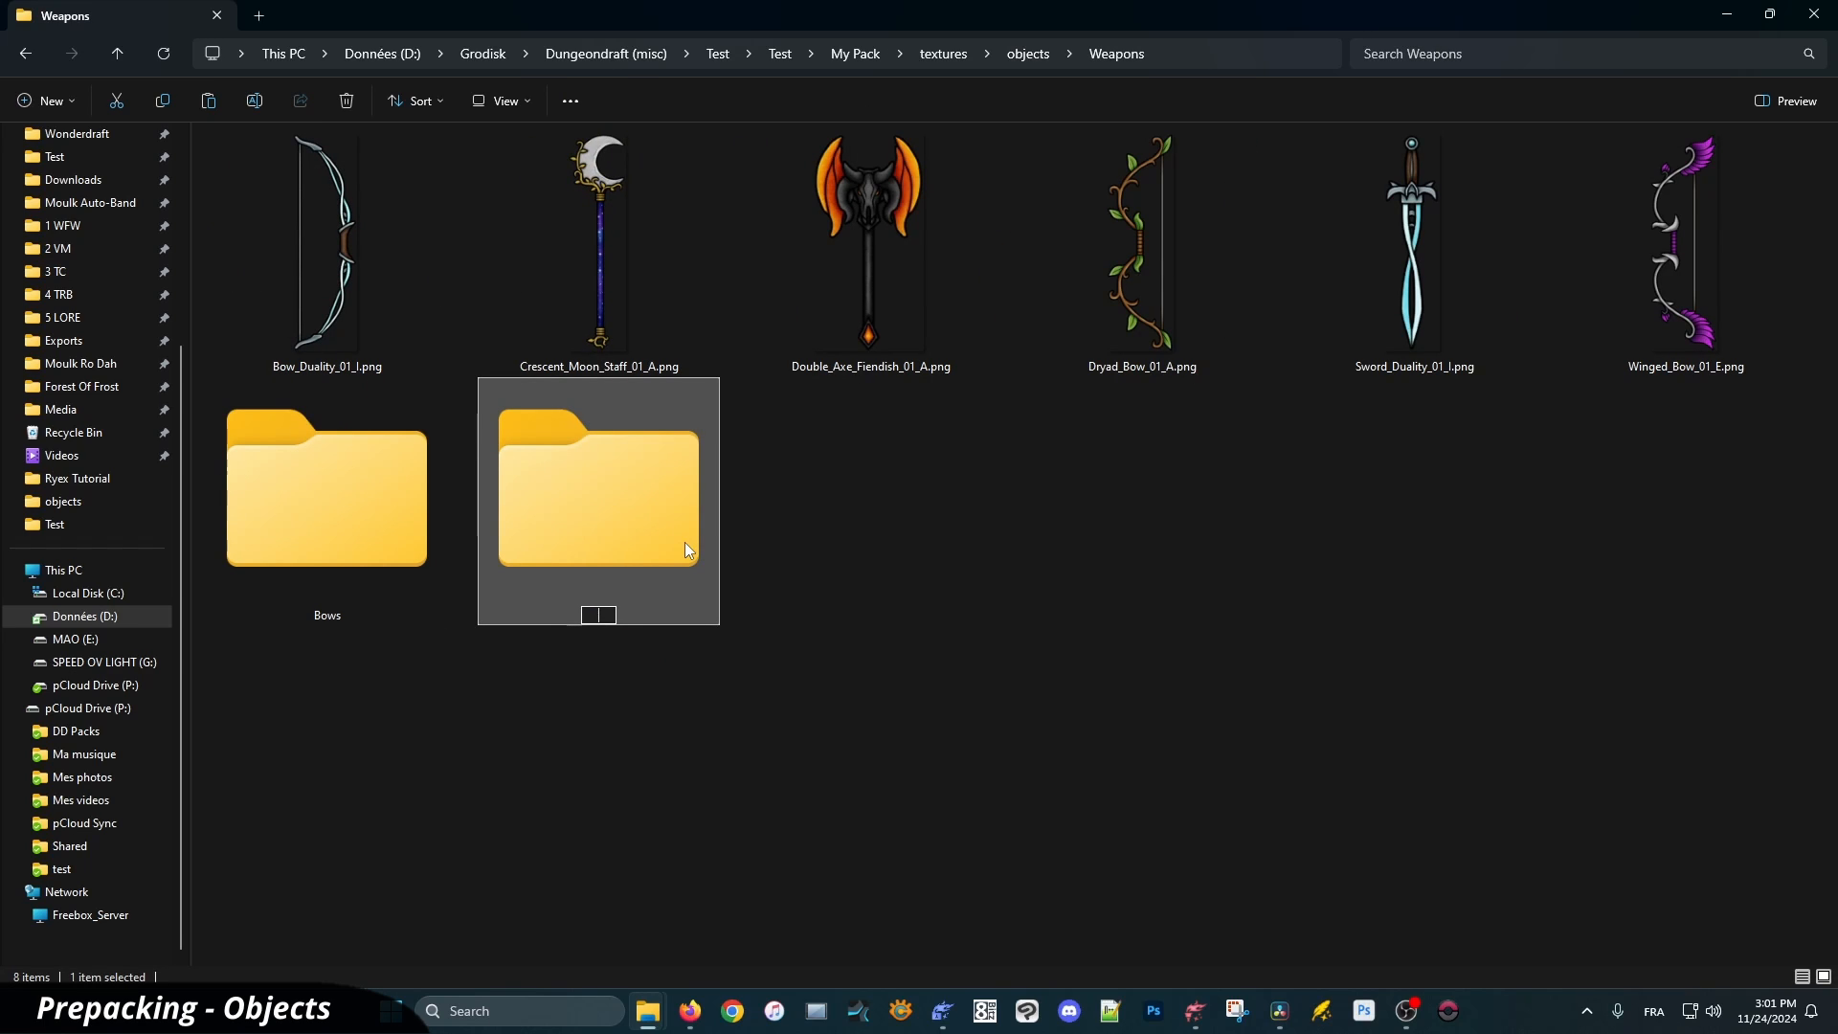
pyautogui.write('Swords')
pyautogui.press('Return')
pyautogui.hotkey('ctrl', 'shift', 'n')
pyautogui.write('A')
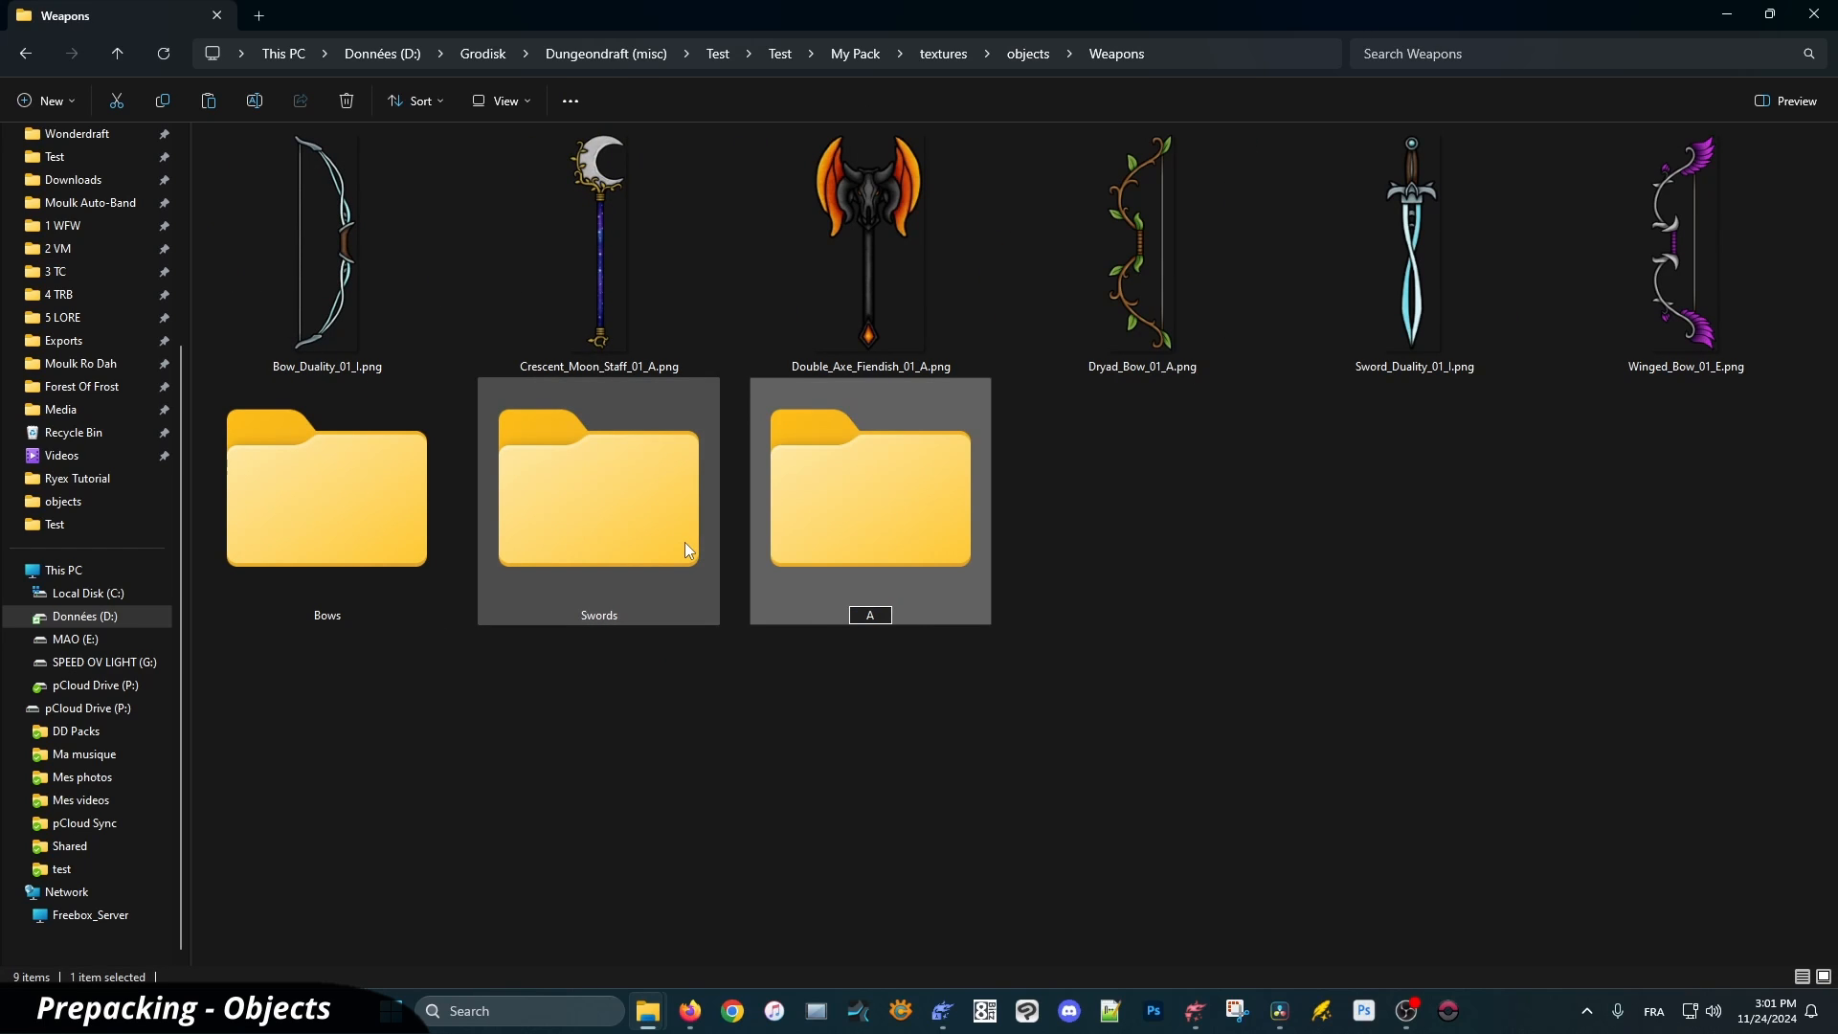
pyautogui.write('xes')
pyautogui.press('Return')
# Sort the weapon images into subfolders: the sword into Swords, the three bows into Bows, the staff and double axe into Axes
pyautogui.moveTo(1415, 251); pyautogui.dragTo(451, 508)
pyautogui.click(1413, 250)
pyautogui.keyDown('ctrl'); pyautogui.click(1142, 250); pyautogui.keyUp('ctrl')
pyautogui.keyDown('ctrl'); pyautogui.click(307, 307); pyautogui.keyUp('ctrl')
pyautogui.moveTo(307, 307); pyautogui.dragTo(1596, 299)
pyautogui.click(327, 268)
pyautogui.keyDown('ctrl'); pyautogui.click(607, 279); pyautogui.keyUp('ctrl')
pyautogui.click(507, 485)
pyautogui.click(326, 268)
pyautogui.keyDown('ctrl'); pyautogui.click(594, 272); pyautogui.keyUp('ctrl')
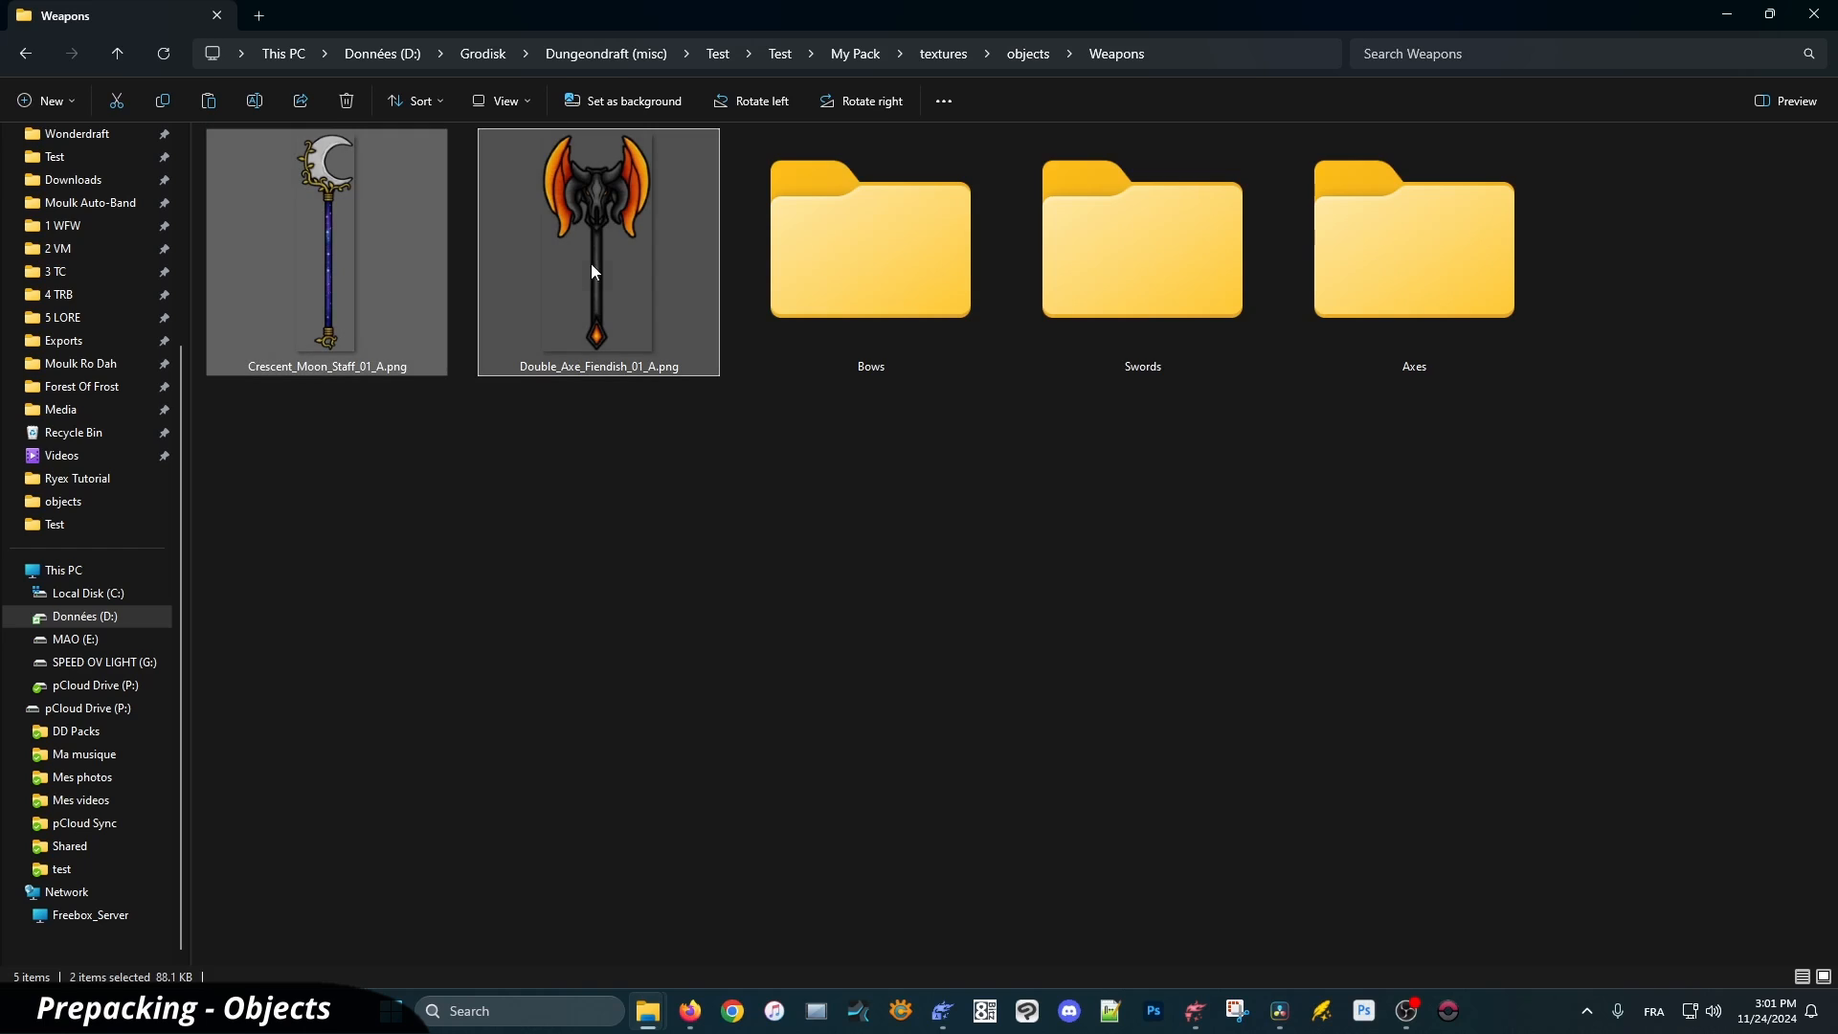
pyautogui.moveTo(595, 272); pyautogui.dragTo(1153, 260)
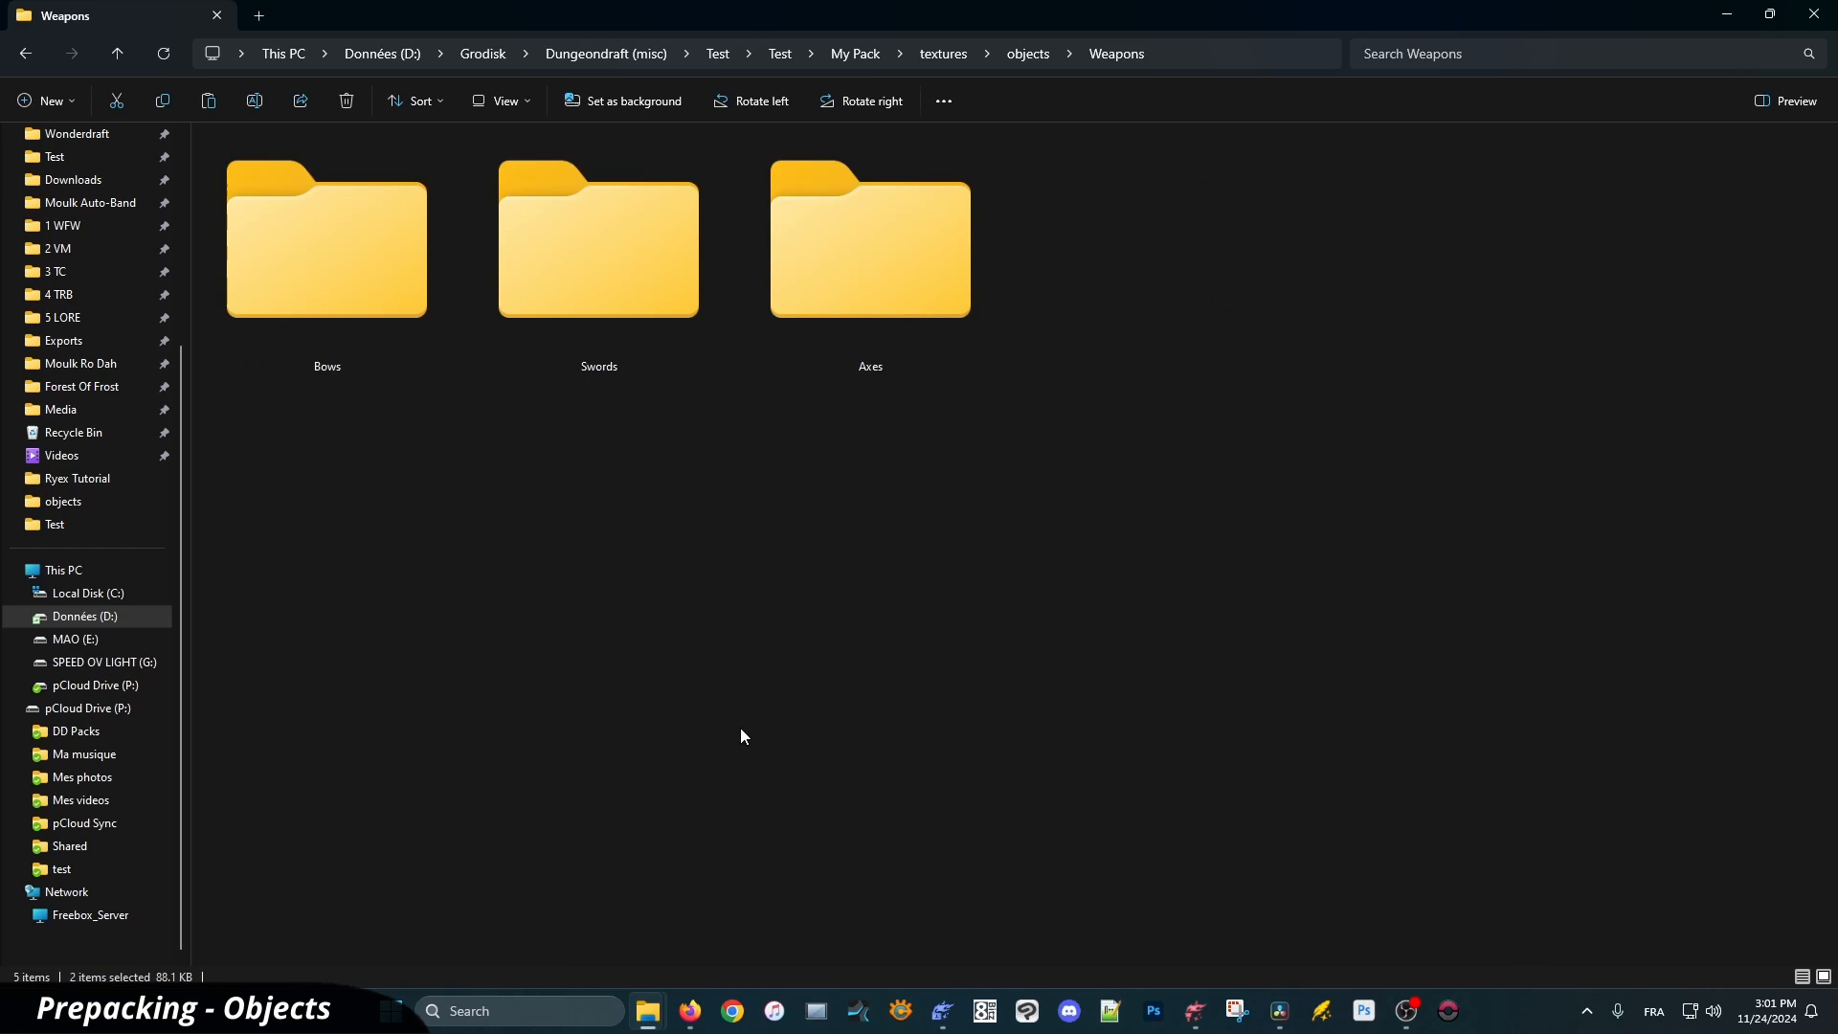
# Create a subfolder named Magic inside the Armors folder of objects
pyautogui.click(1028, 64)
pyautogui.doubleClick(325, 249)
pyautogui.hotkey('ctrl', 'shift', 'n')
pyautogui.write('Mag')
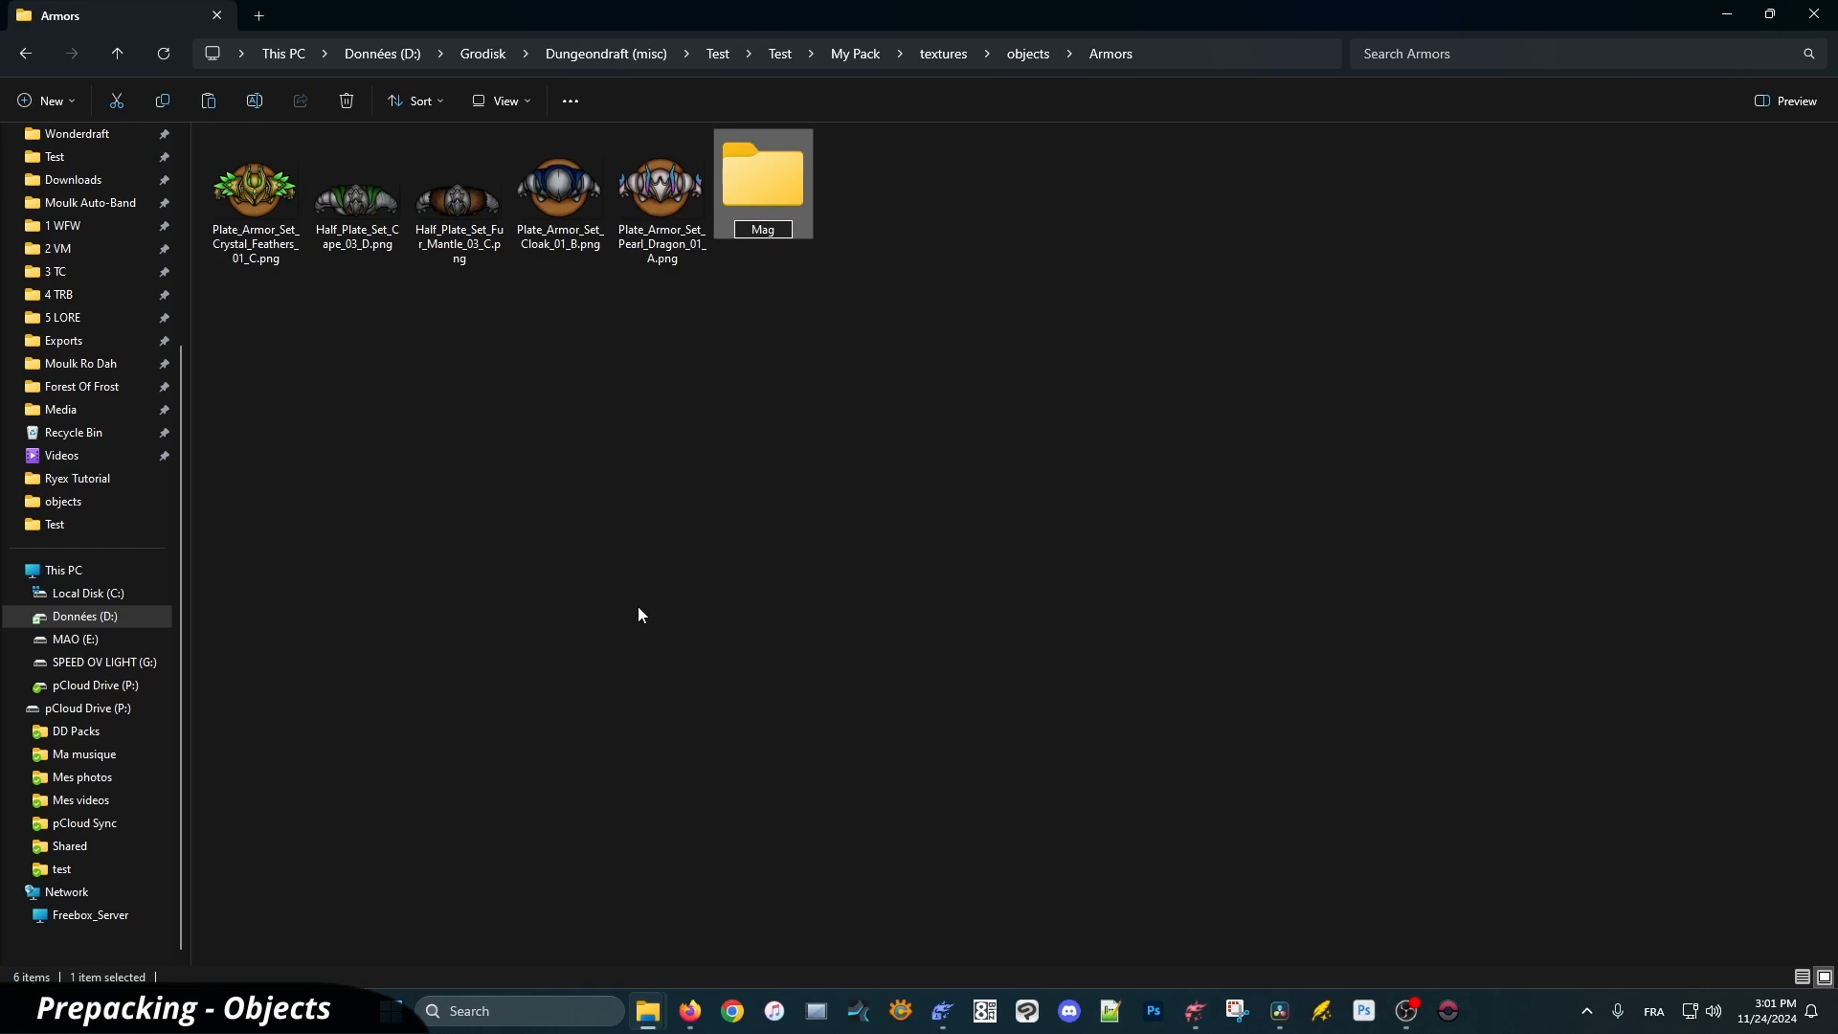
pyautogui.write('ic')
pyautogui.press('Return')
# Move the Crystal Feathers and Pearl Dragon armor images into the Magic folder, and return to the objects folder
pyautogui.hotkey('ctrl', 'shift', '2')
pyautogui.click(1413, 278)
pyautogui.keyDown('ctrl'); pyautogui.click(326, 277); pyautogui.keyUp('ctrl')
pyautogui.moveTo(1414, 277); pyautogui.dragTo(1687, 250)
pyautogui.click(1028, 54)
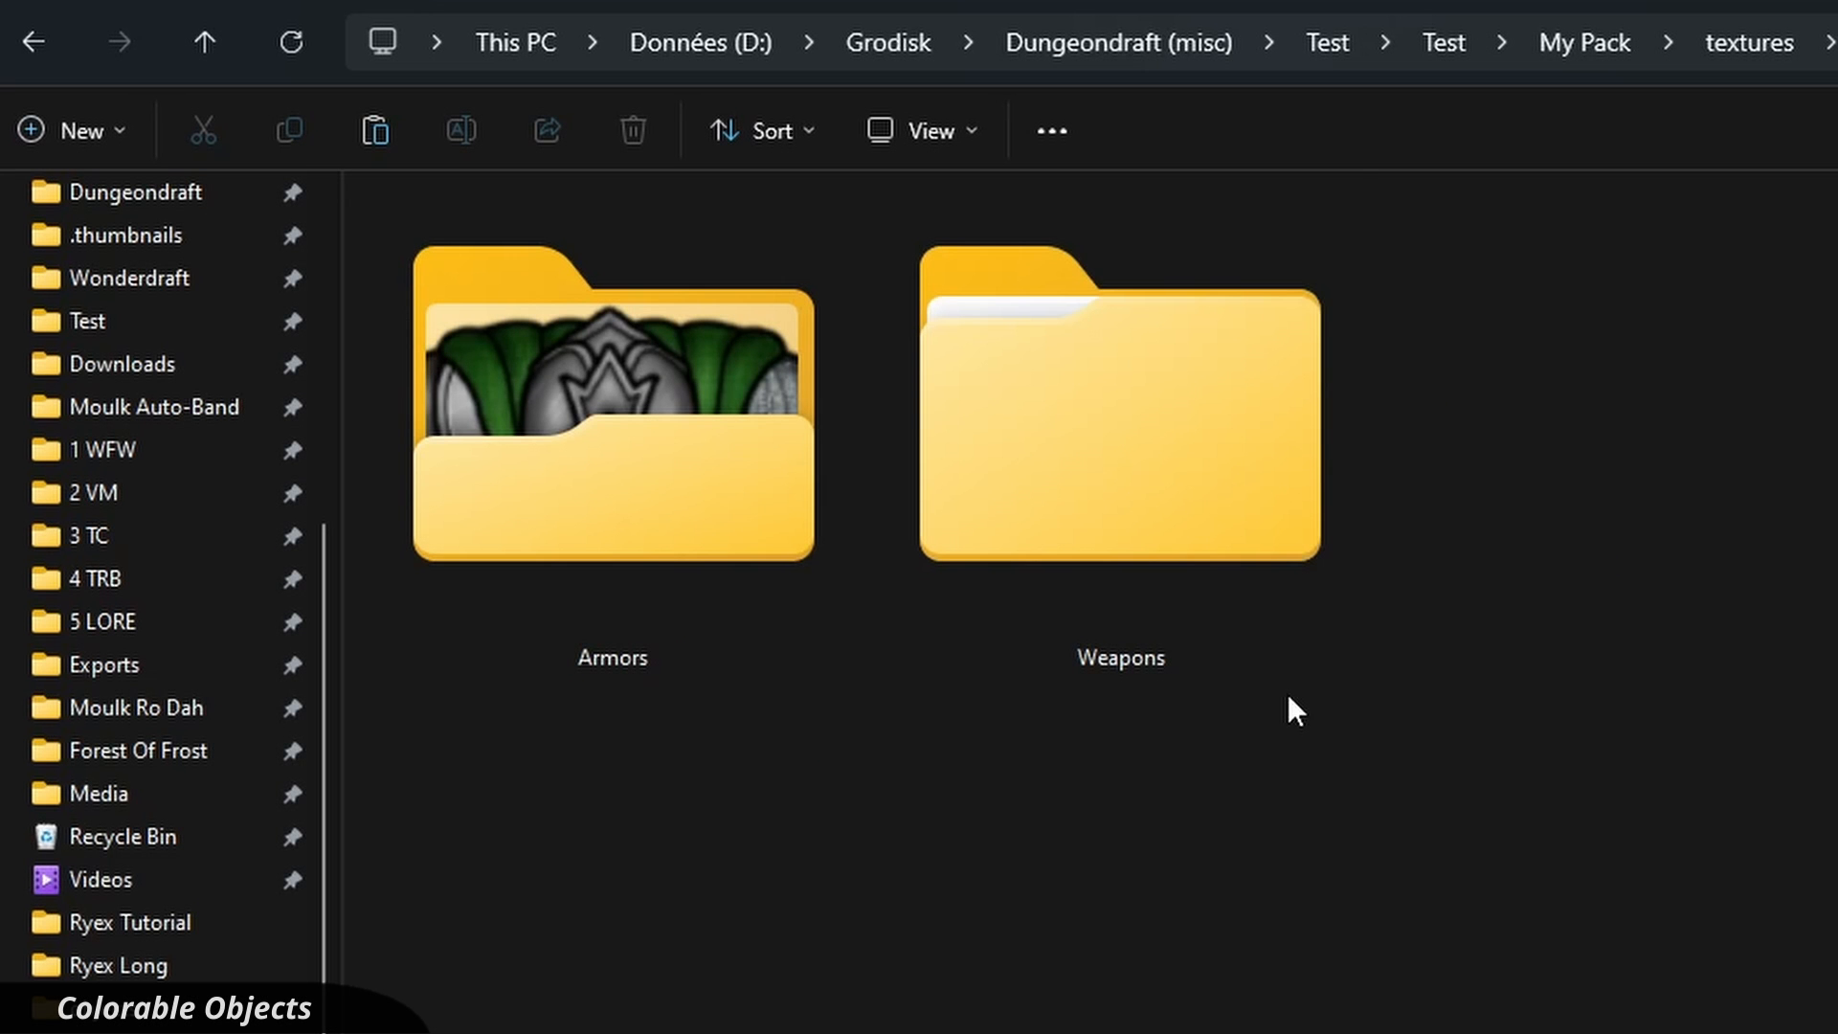
# Create a folder named Colorable inside the Swords subfolder of Weapons
pyautogui.doubleClick(1197, 455)
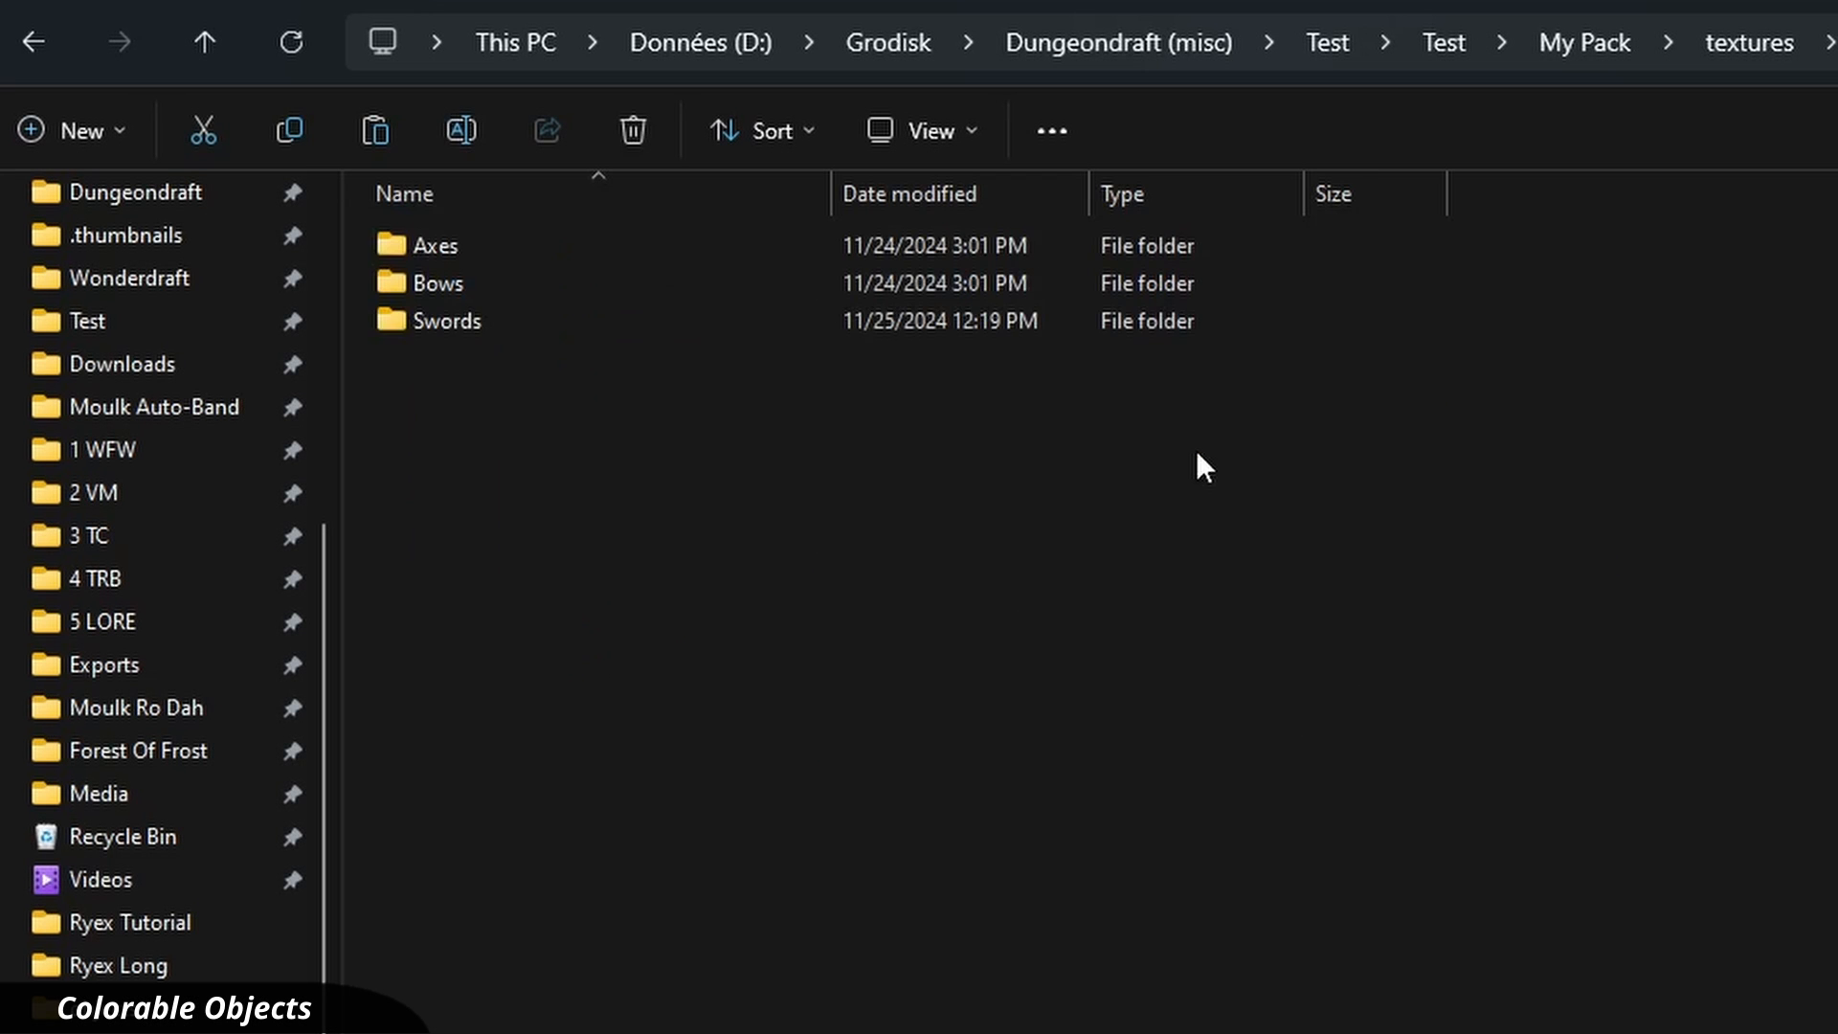
pyautogui.doubleClick(584, 322)
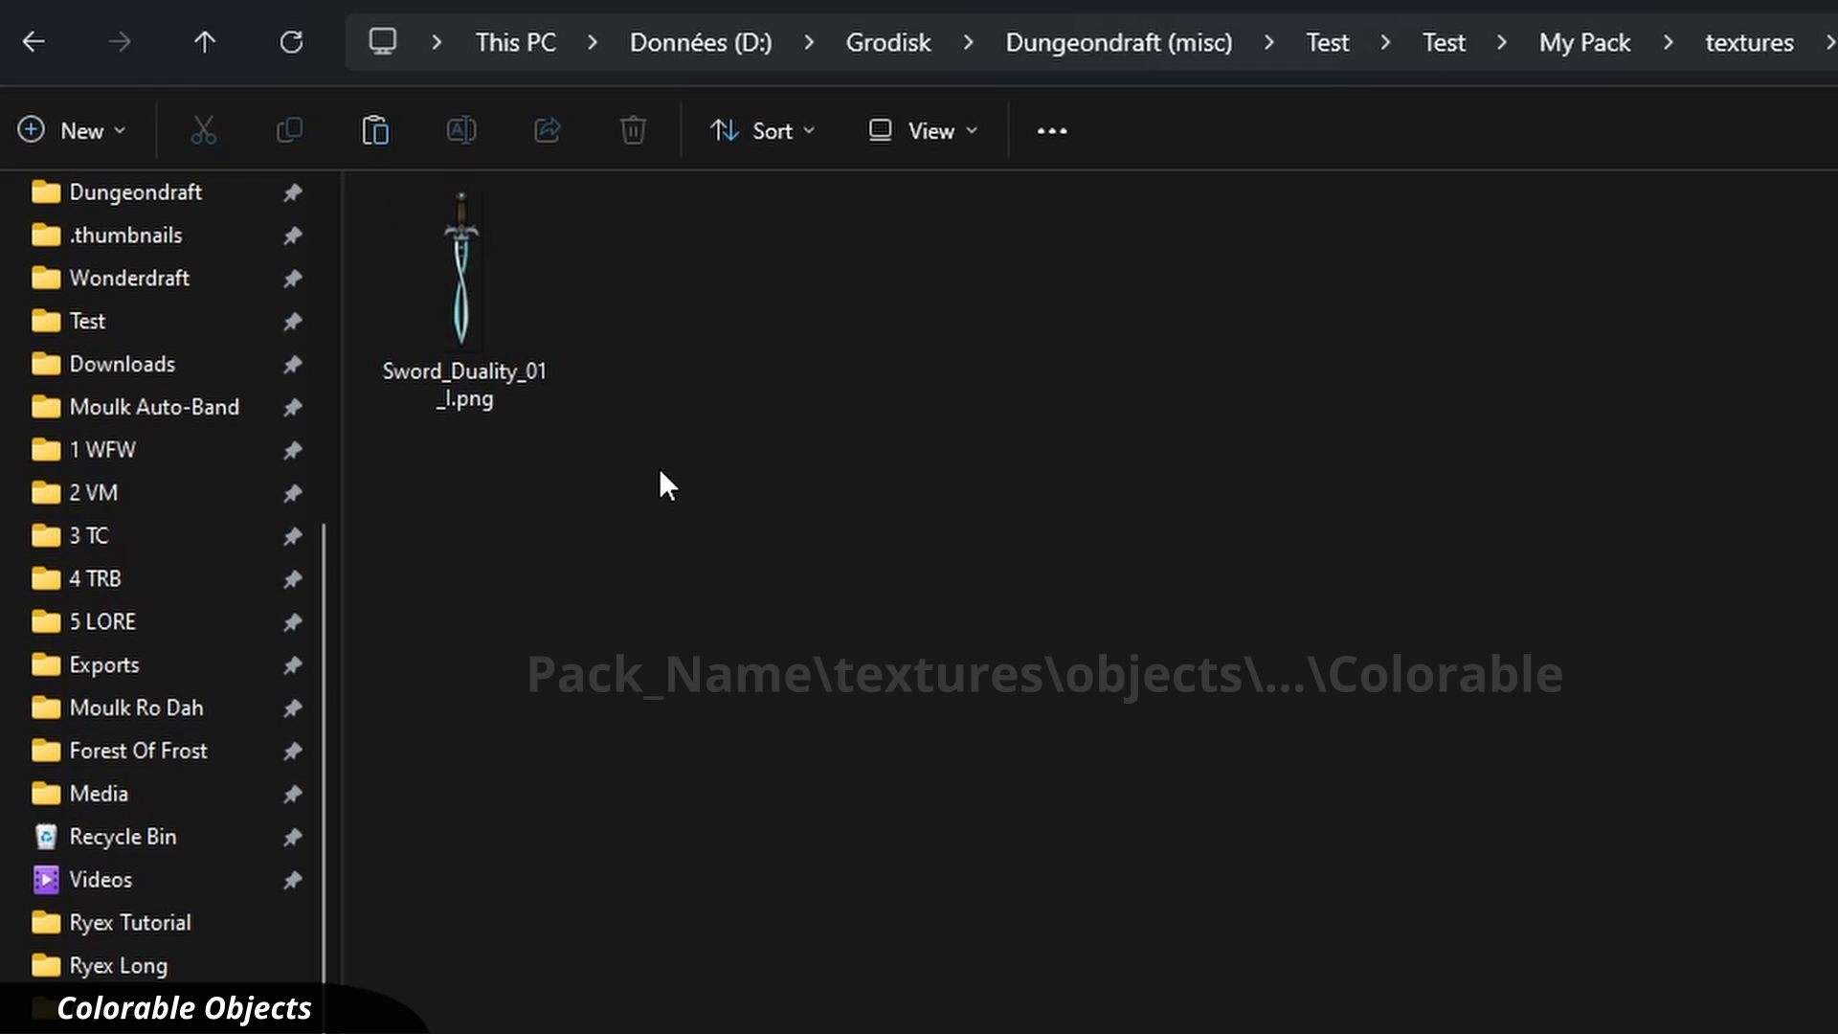
pyautogui.hotkey('ctrl', 'shift', 'n')
pyautogui.write('Colorable')
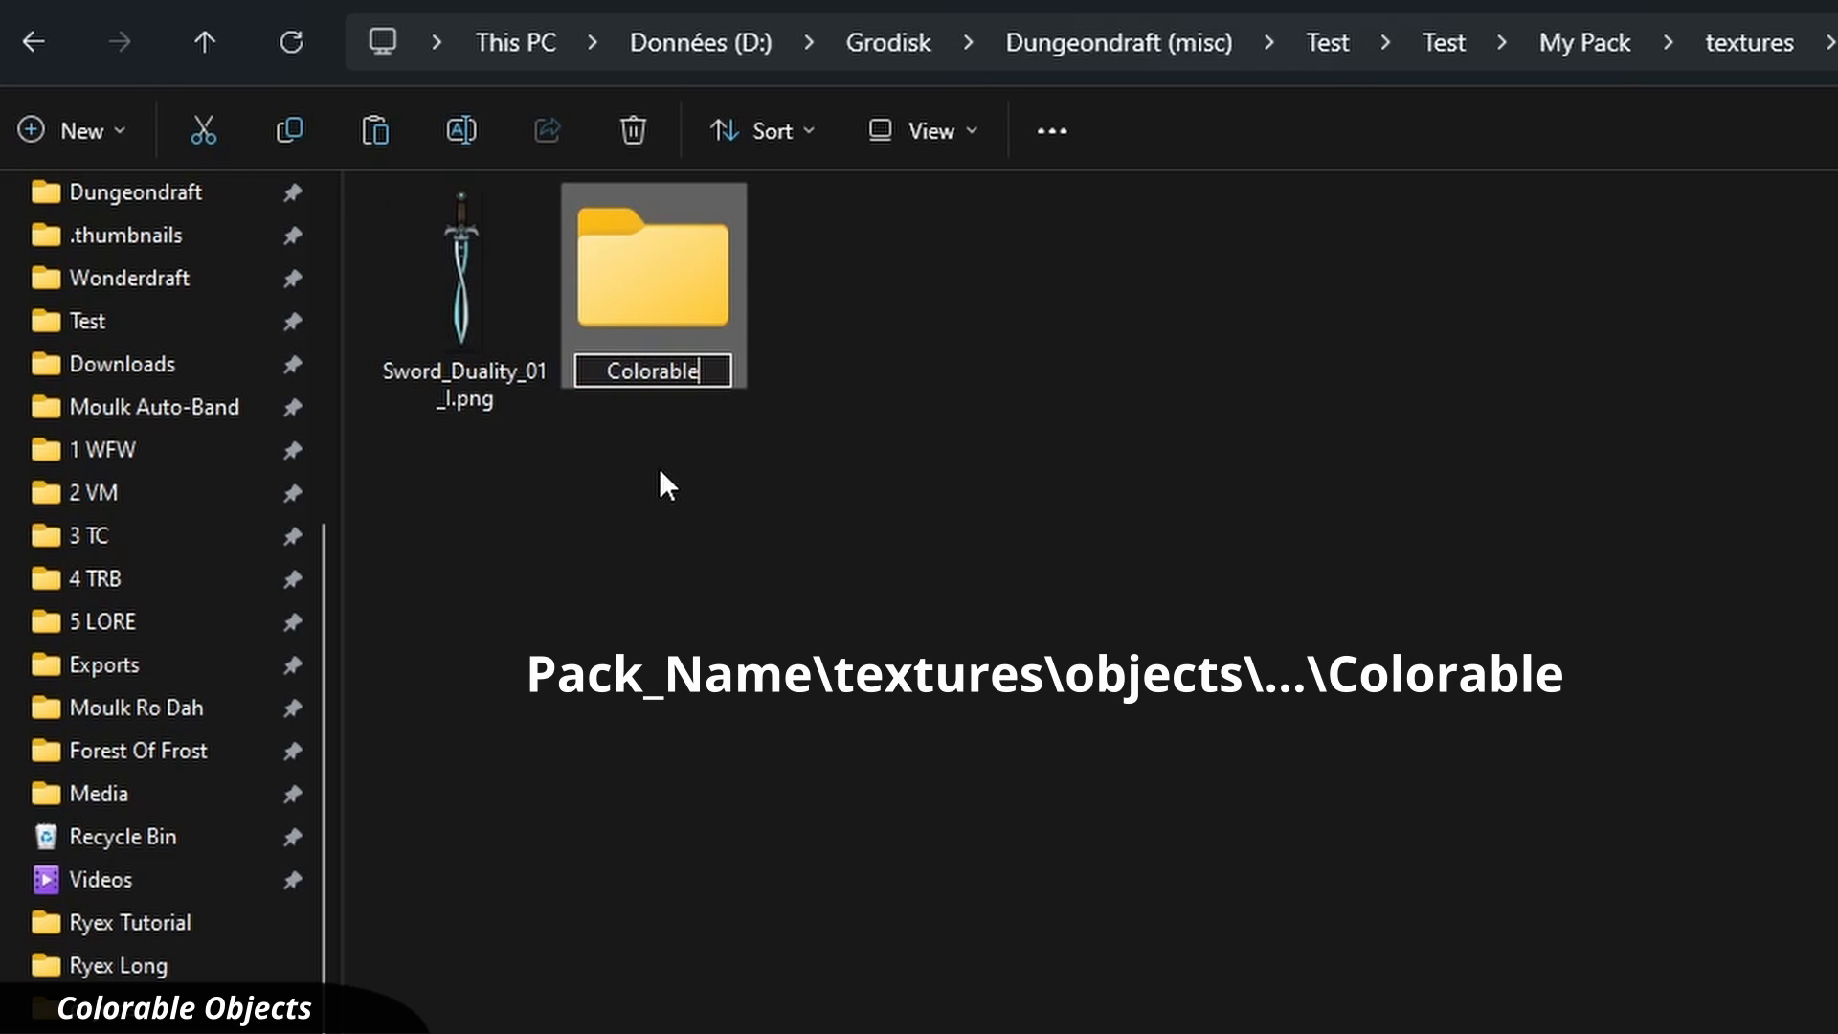
pyautogui.press('Return')
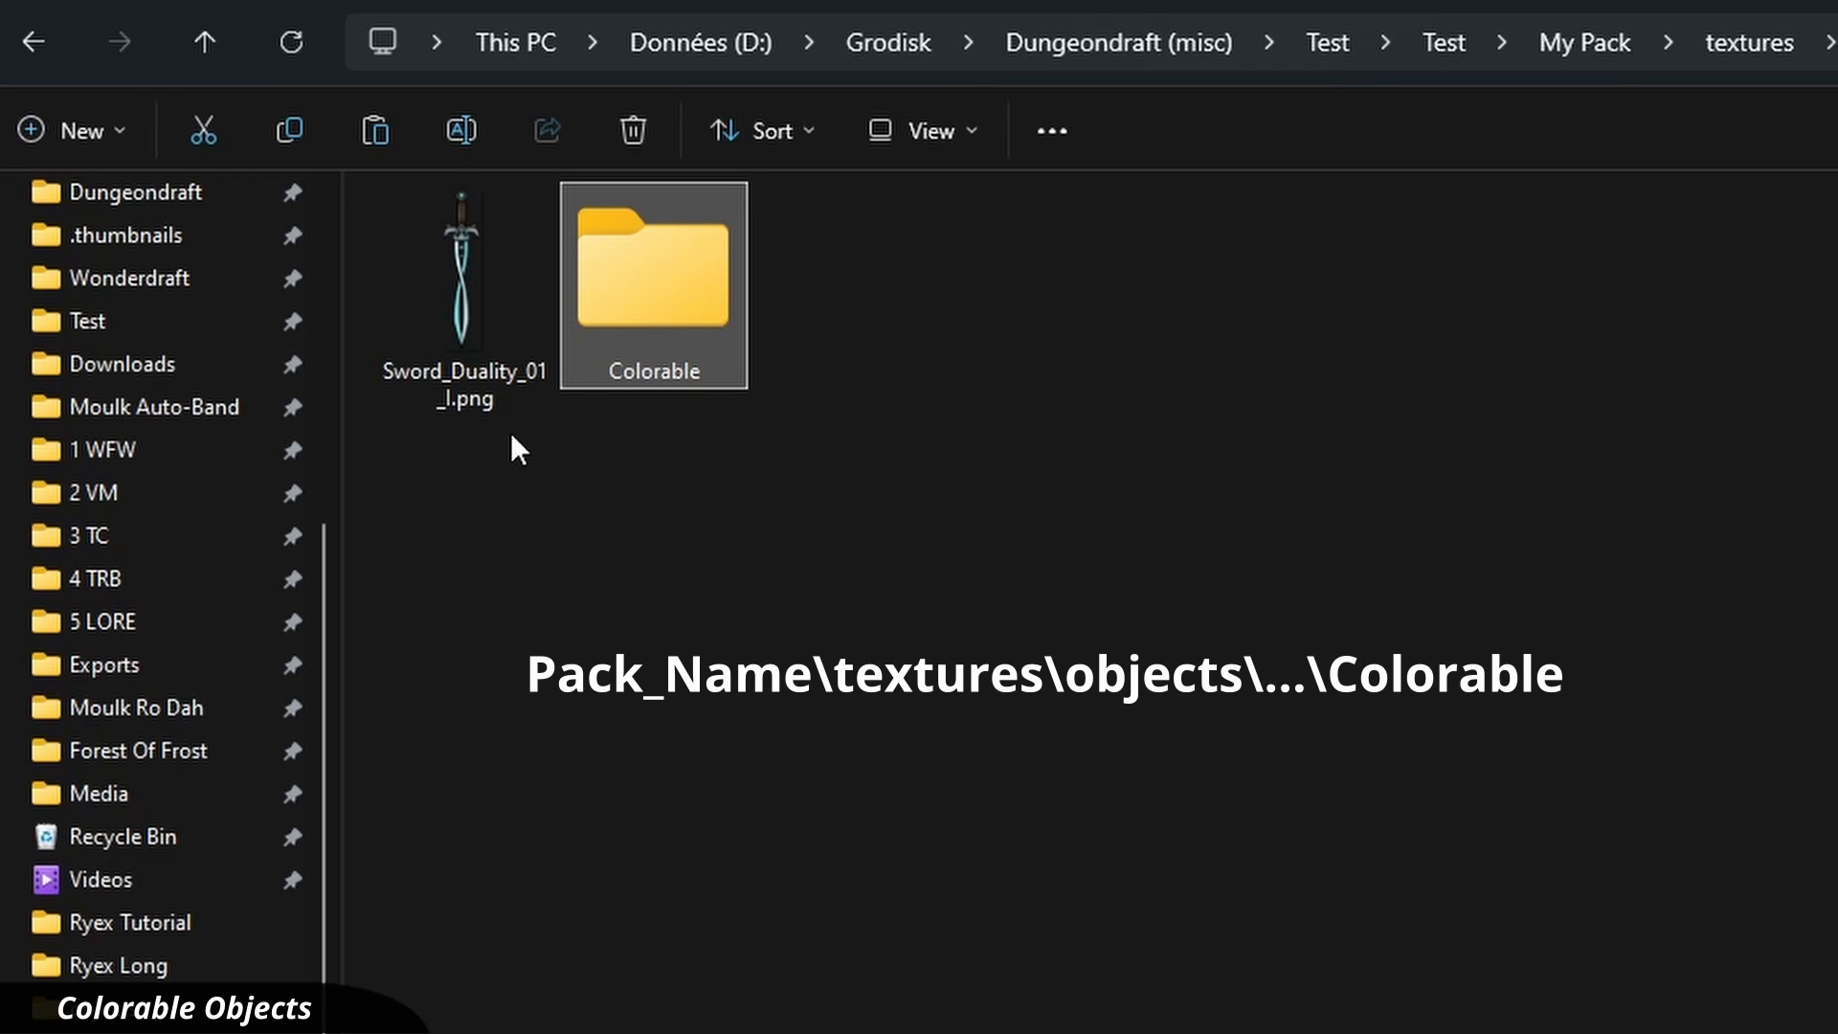
# Place the Sword_Duality_01_I.png image in the Colorable folder
pyautogui.click(481, 356)
pyautogui.click(643, 308)
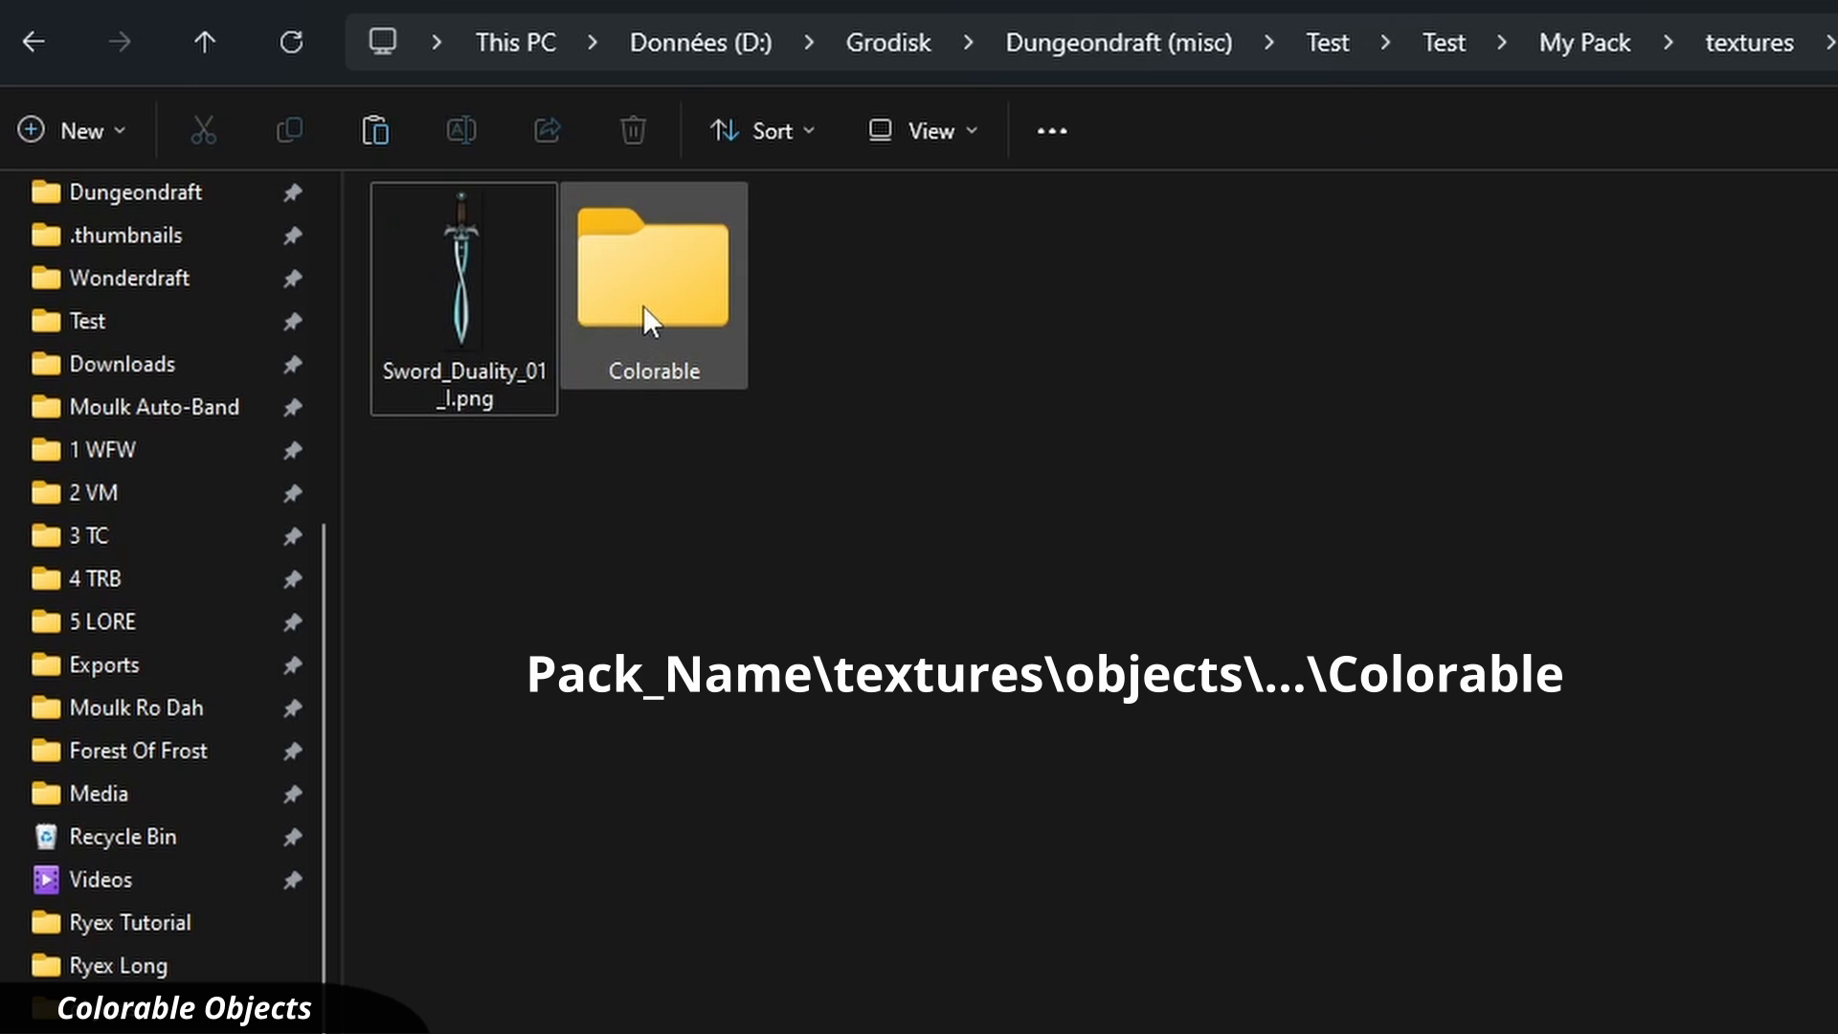
pyautogui.doubleClick(643, 308)
pyautogui.hotkey('ctrl', 'v')
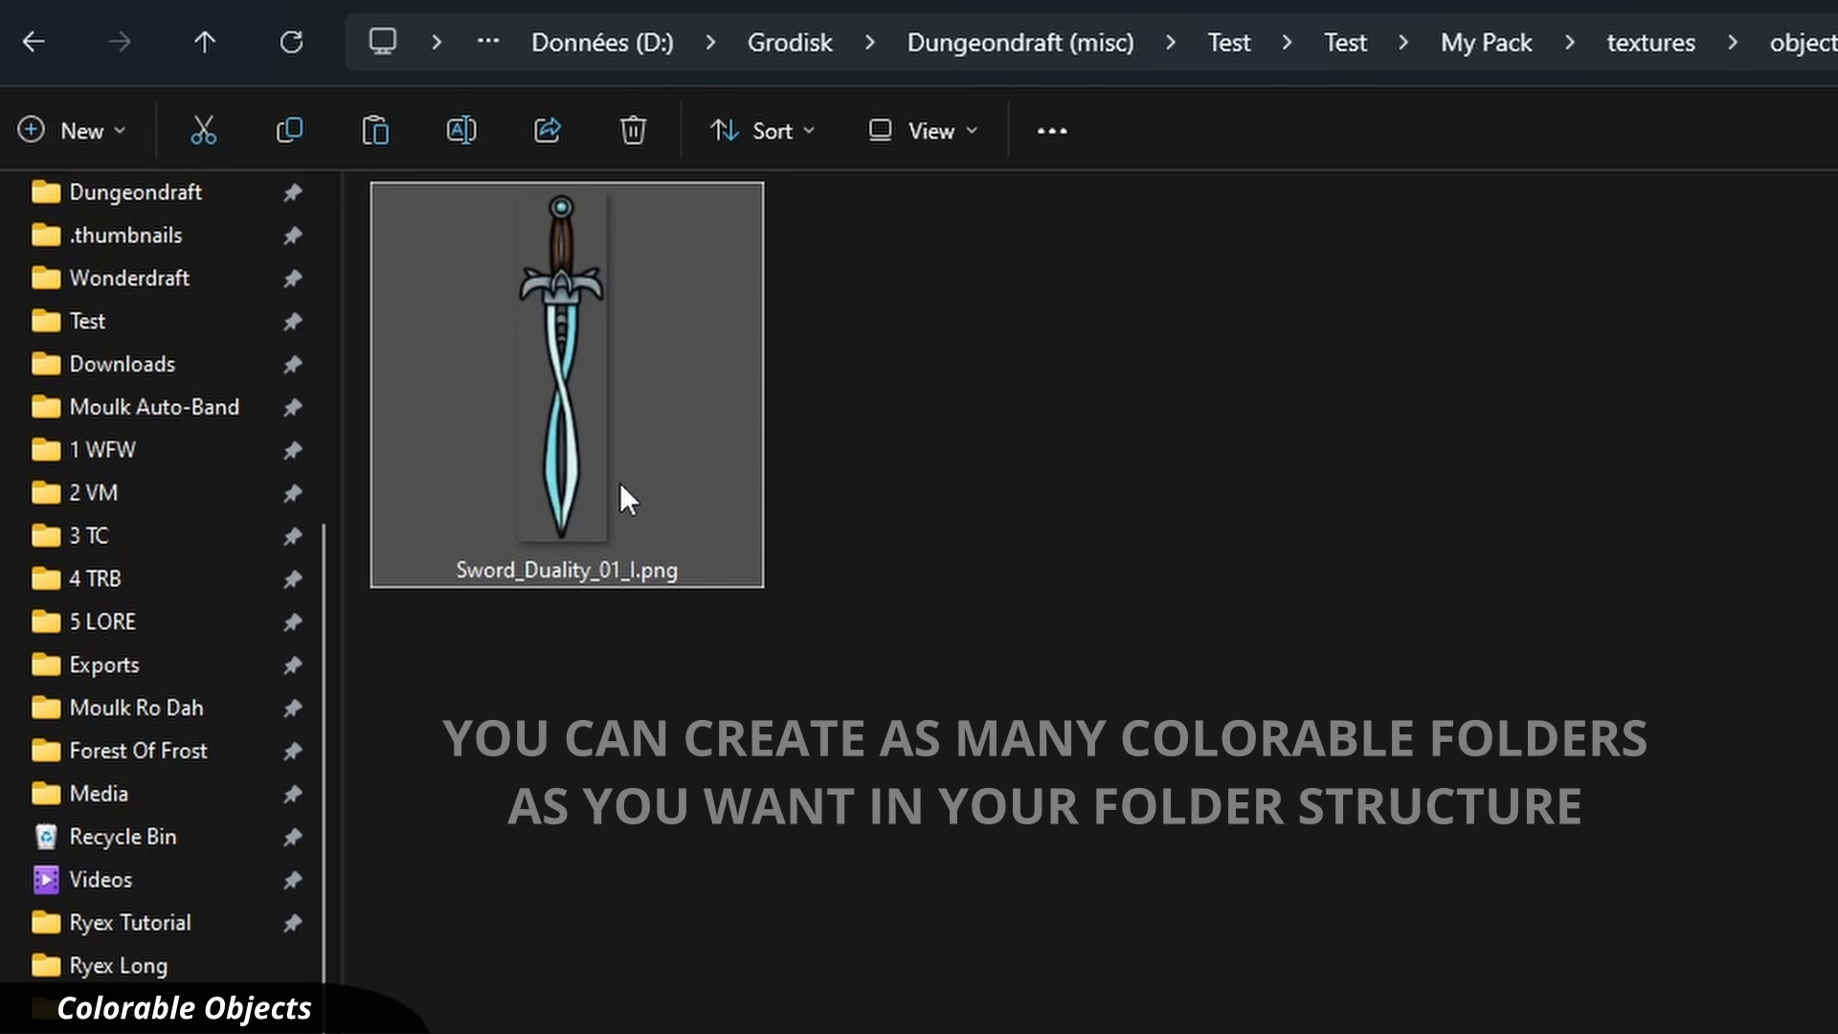
# Rename the sword image in the Colorable folder as Sword_Duality_01_I_colorable.png
pyautogui.press('F2')
pyautogui.press('Right')
pyautogui.write('_colorable')
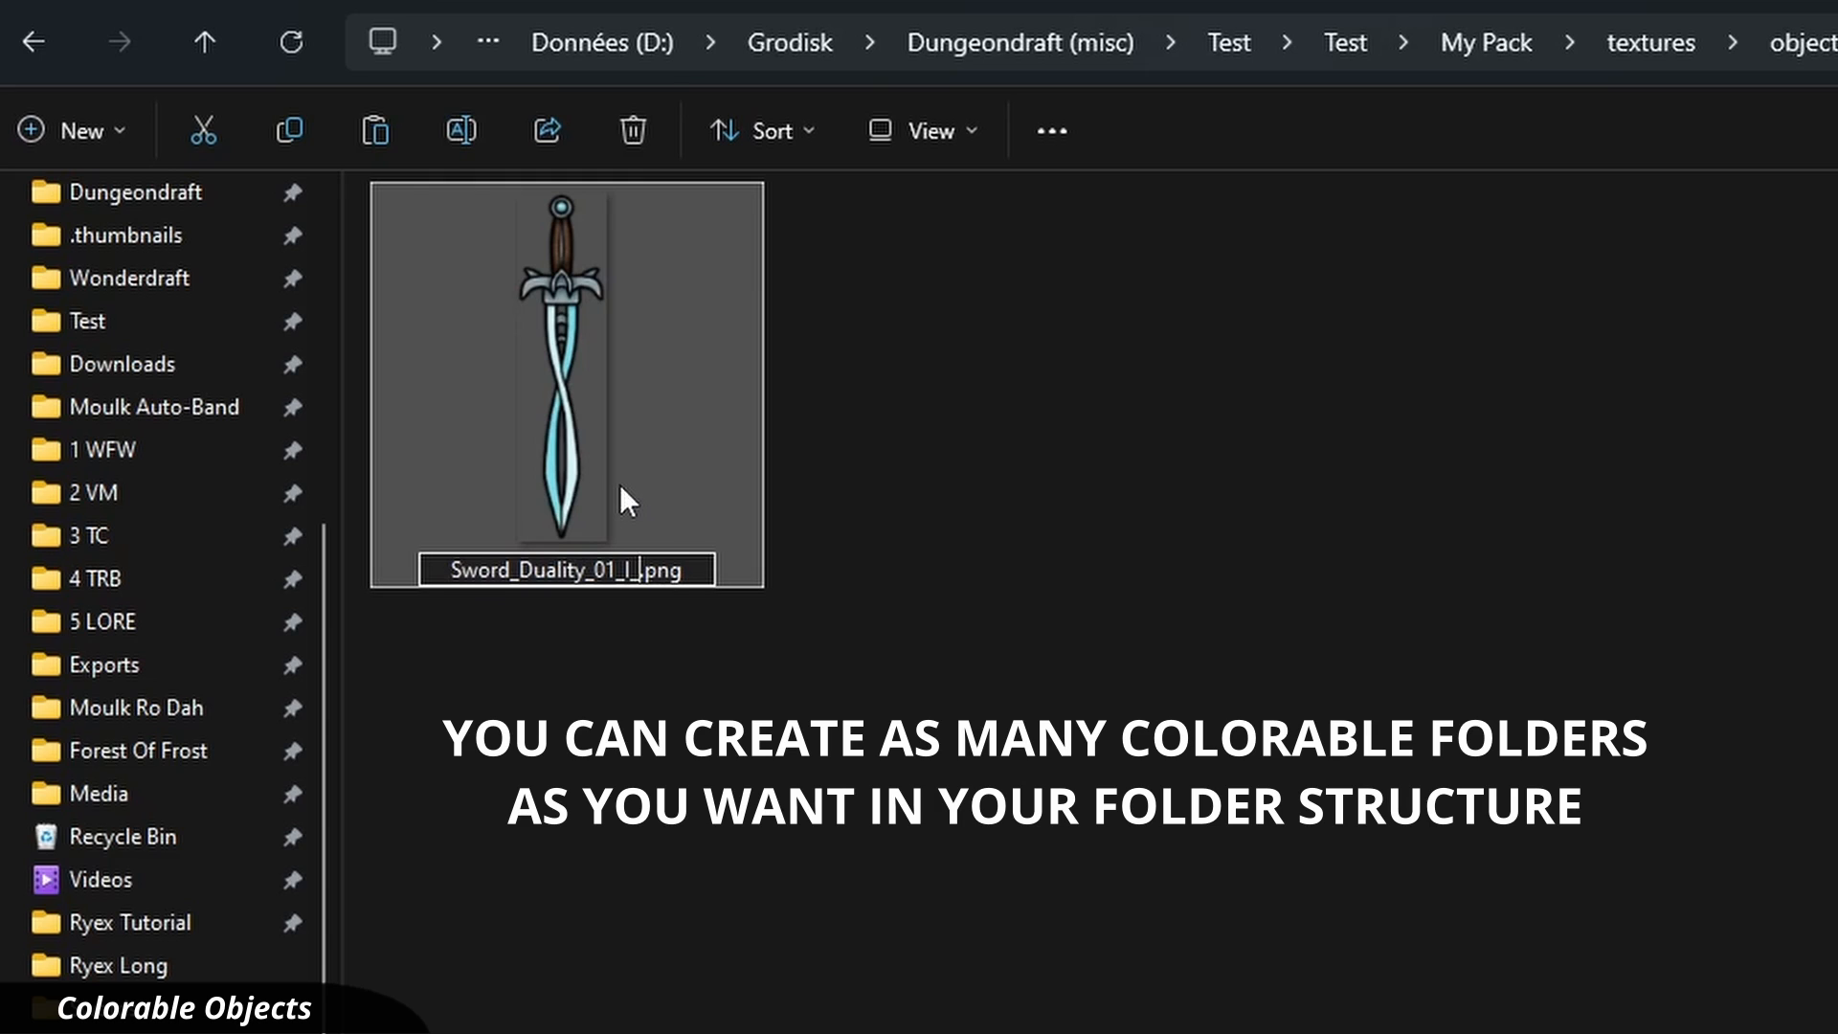
pyautogui.press('Return')
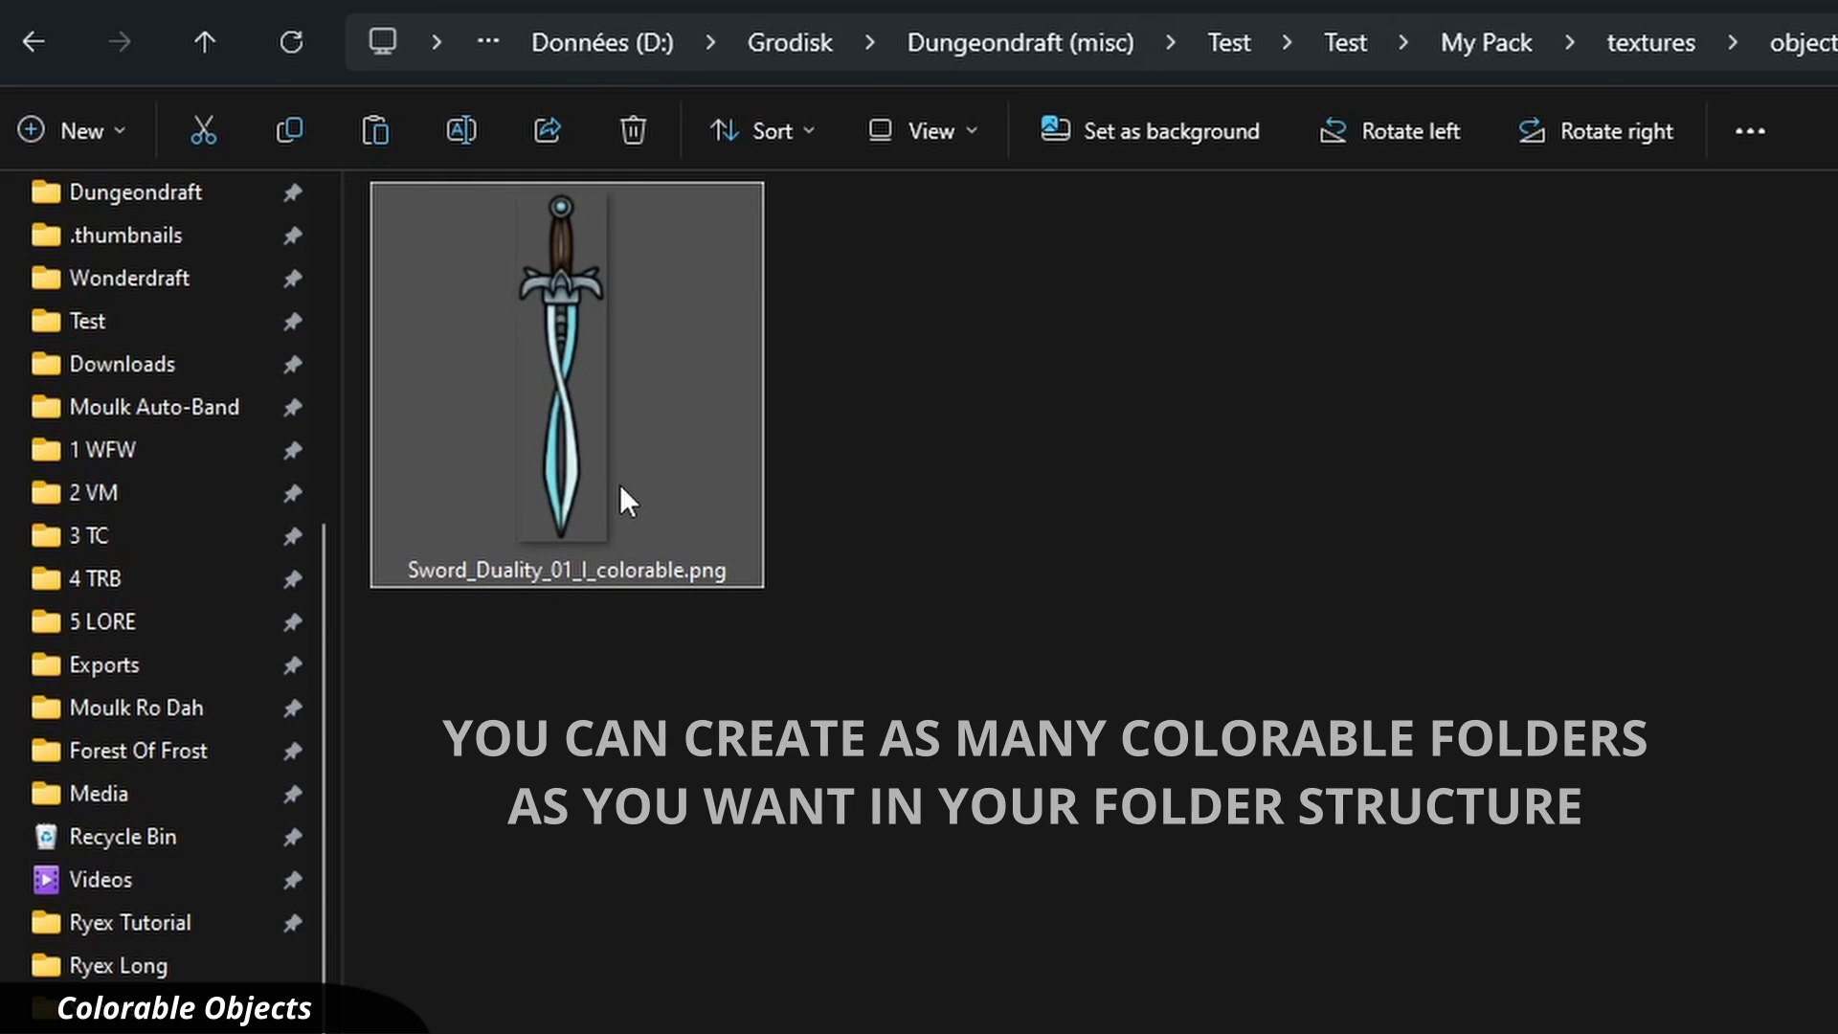
pyautogui.click(982, 666)
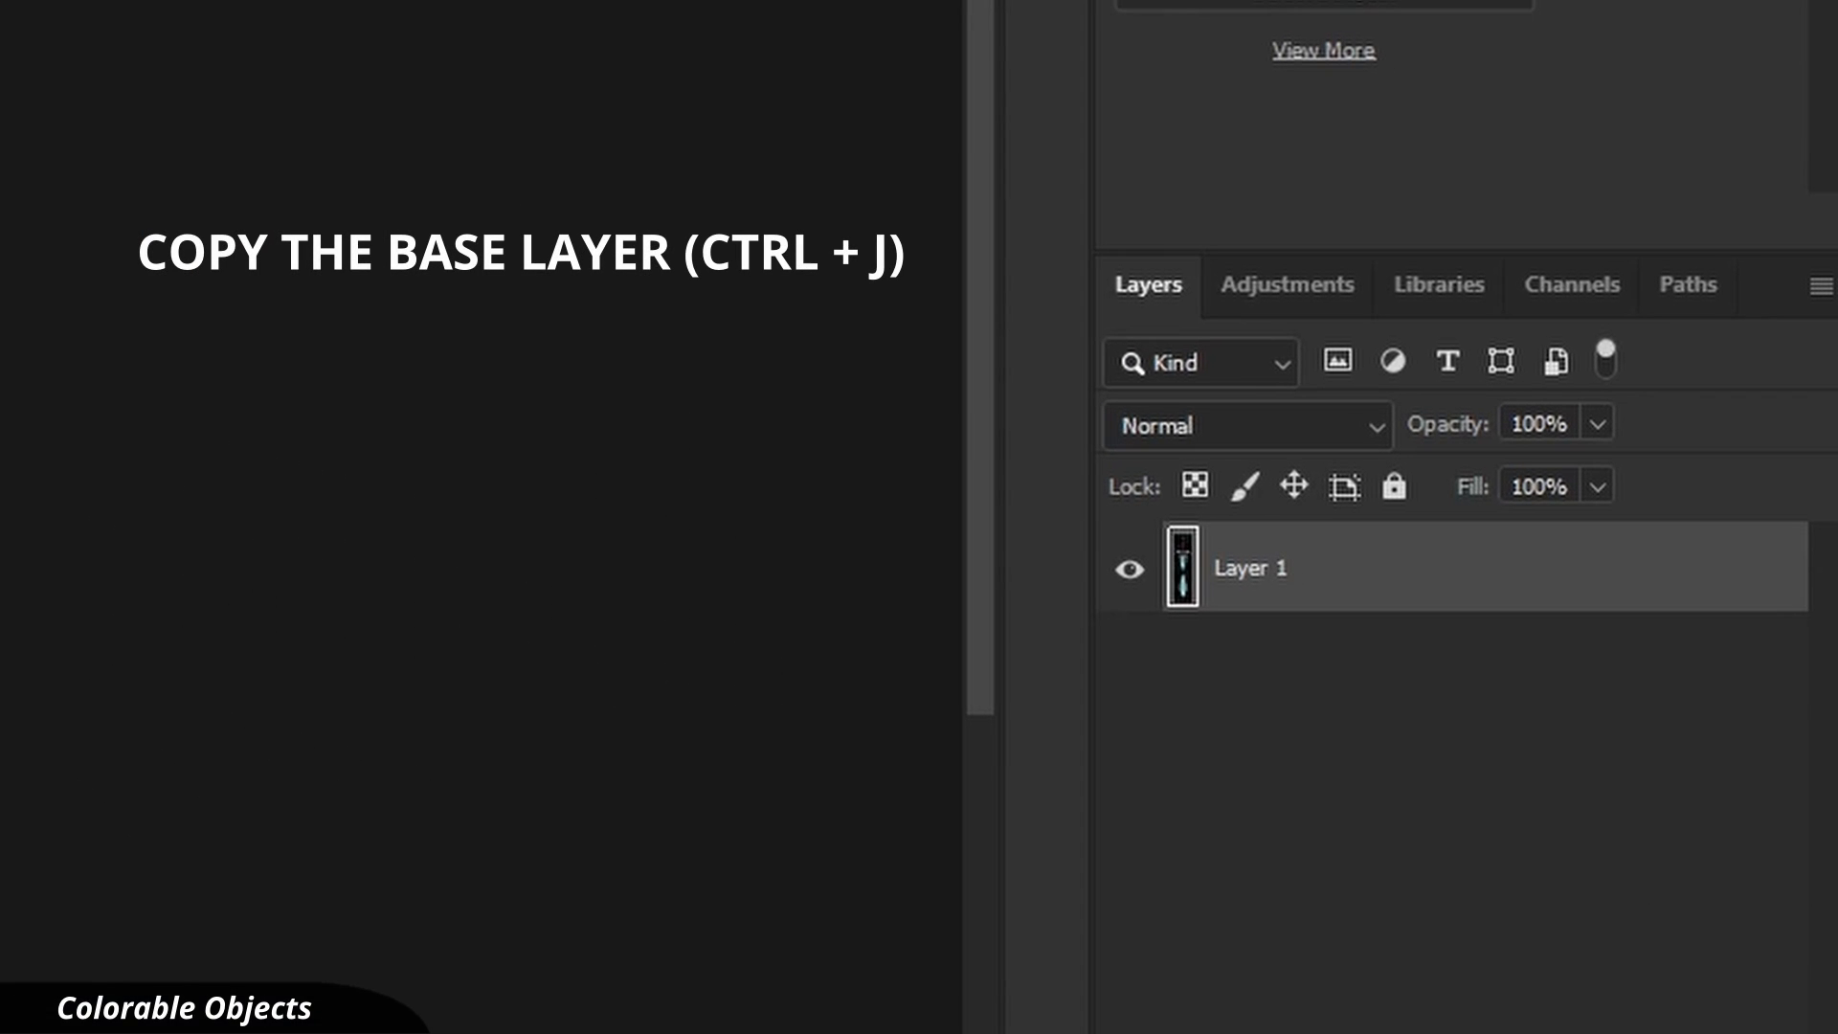
# In Photoshop, duplicate Layer 1 of the sword image and mask the copy with a rectangular selection around the blades below the guard
pyautogui.hotkey('ctrl', 'j')
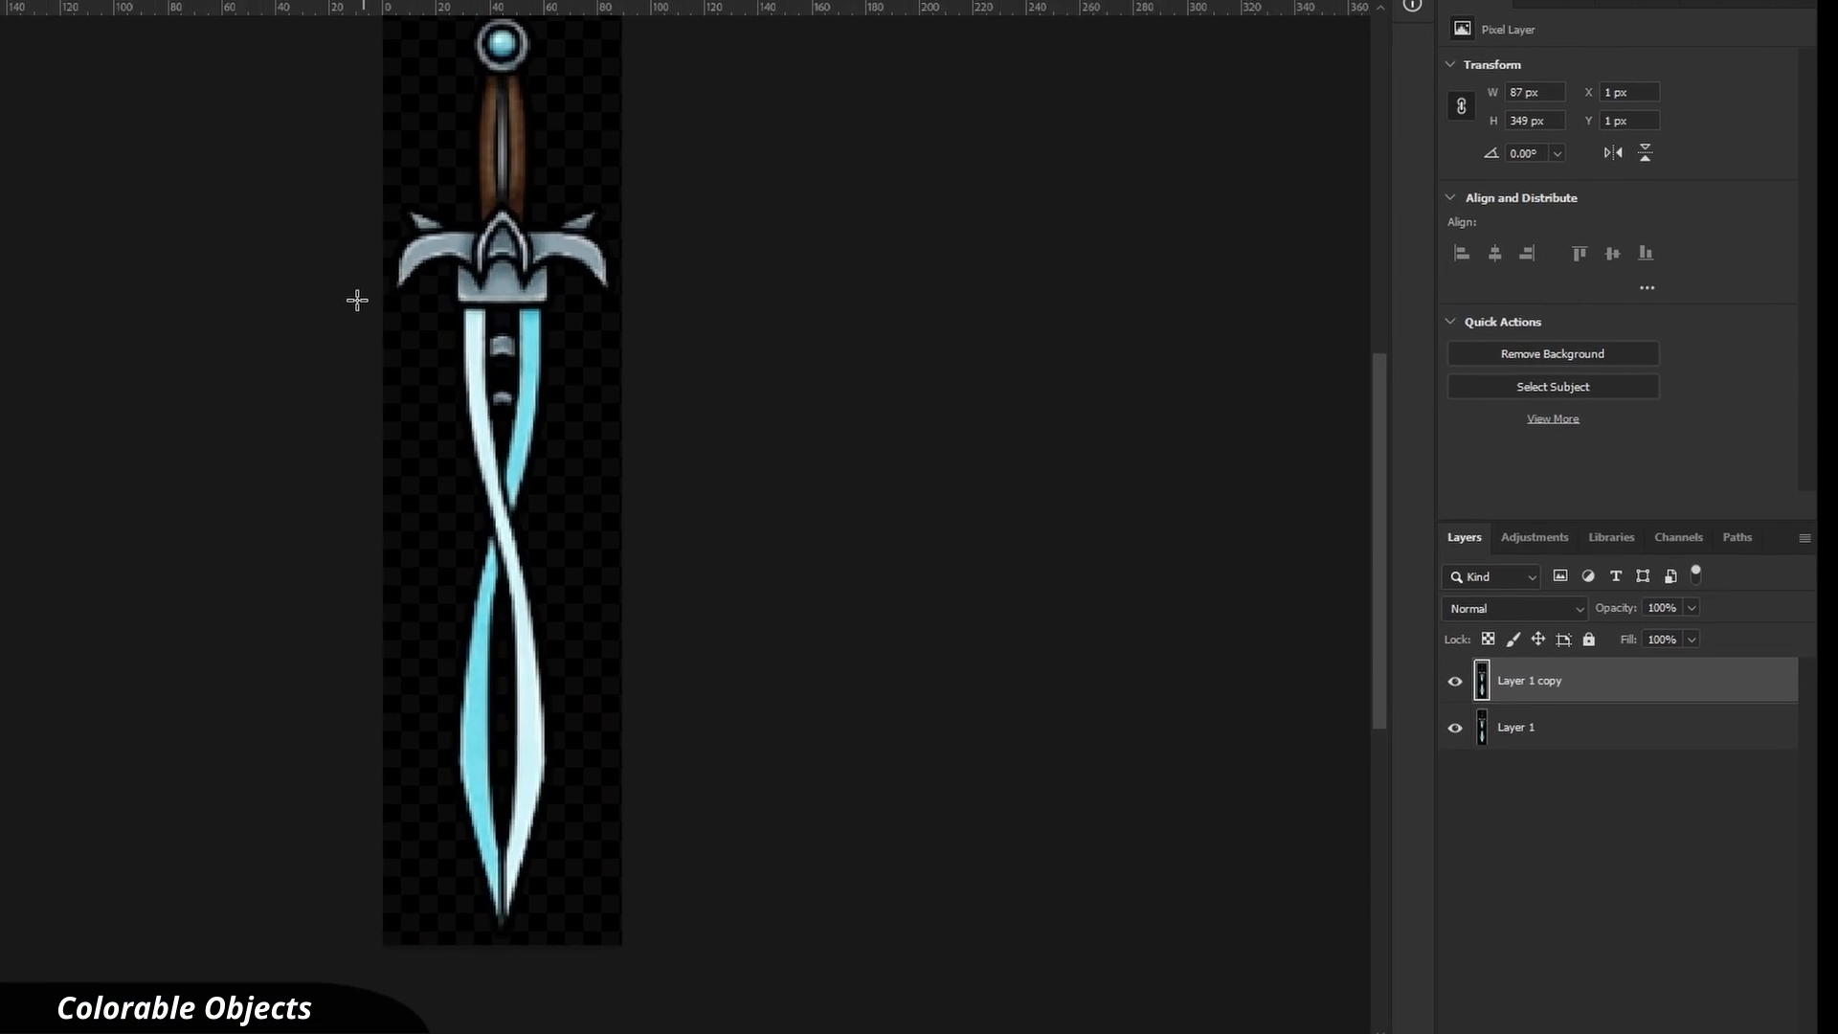
pyautogui.moveTo(405, 307); pyautogui.dragTo(742, 922)
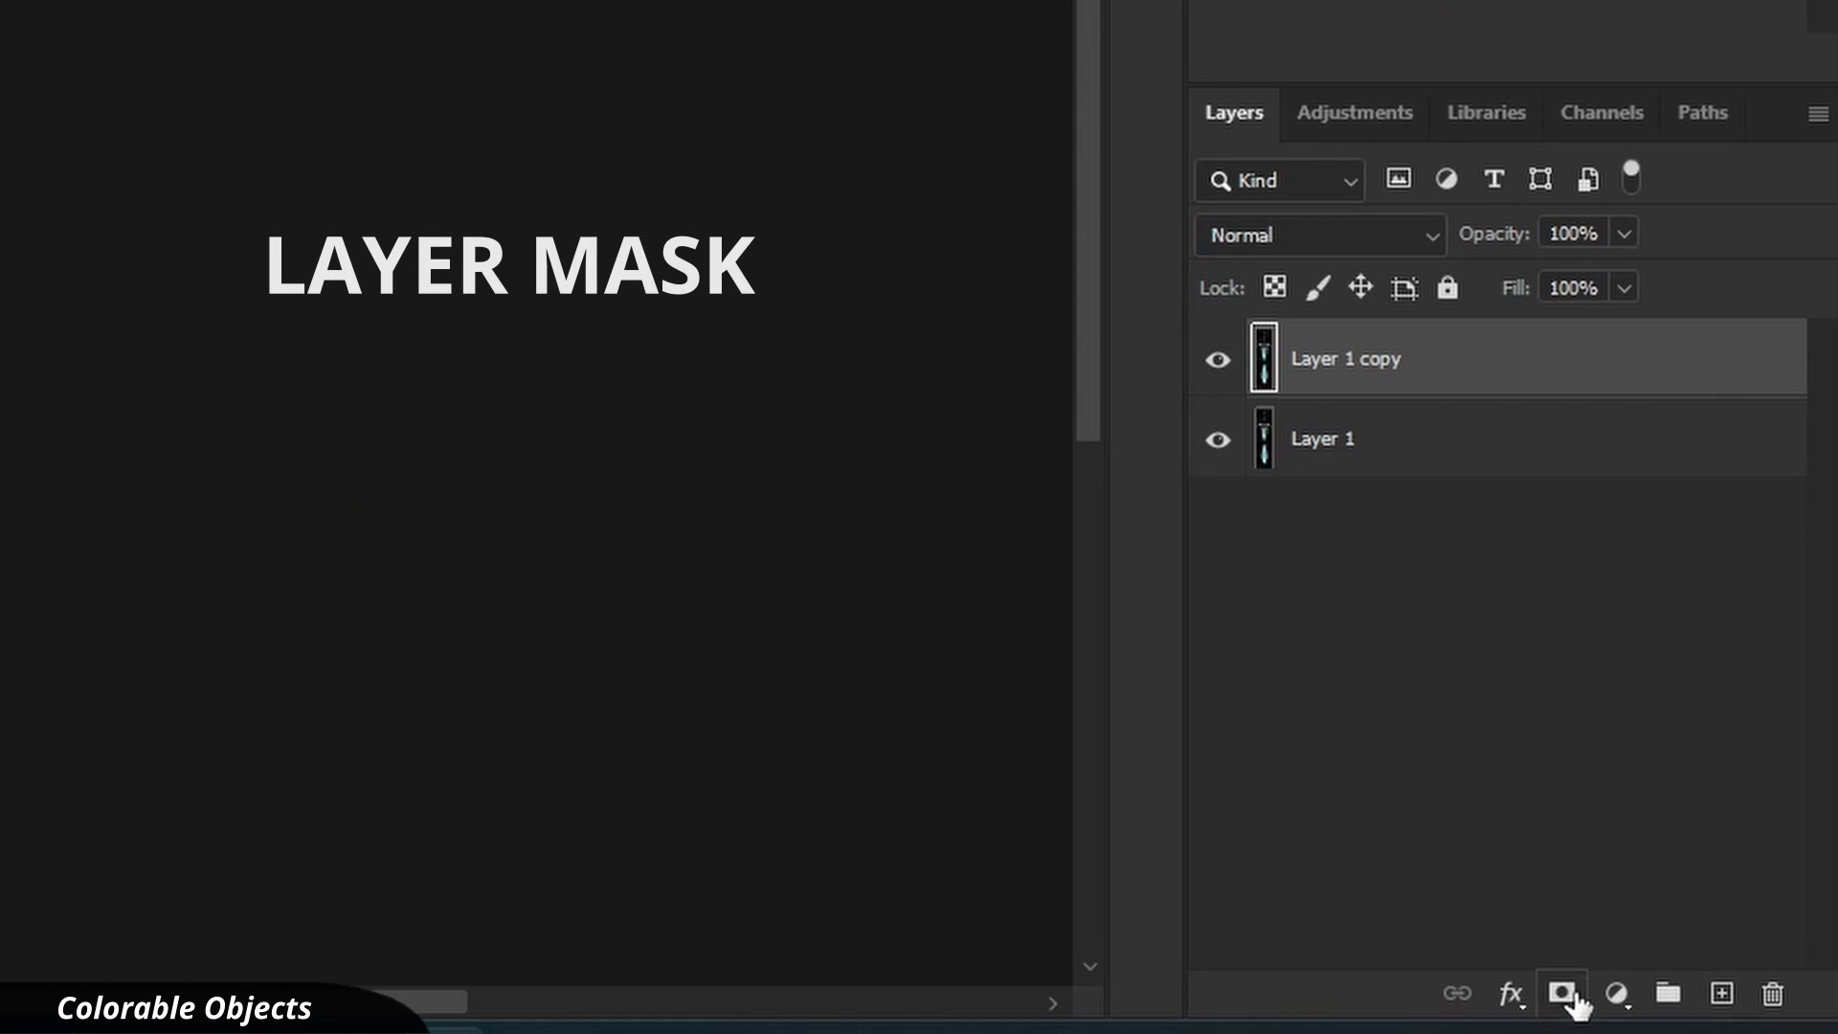
pyautogui.click(1562, 993)
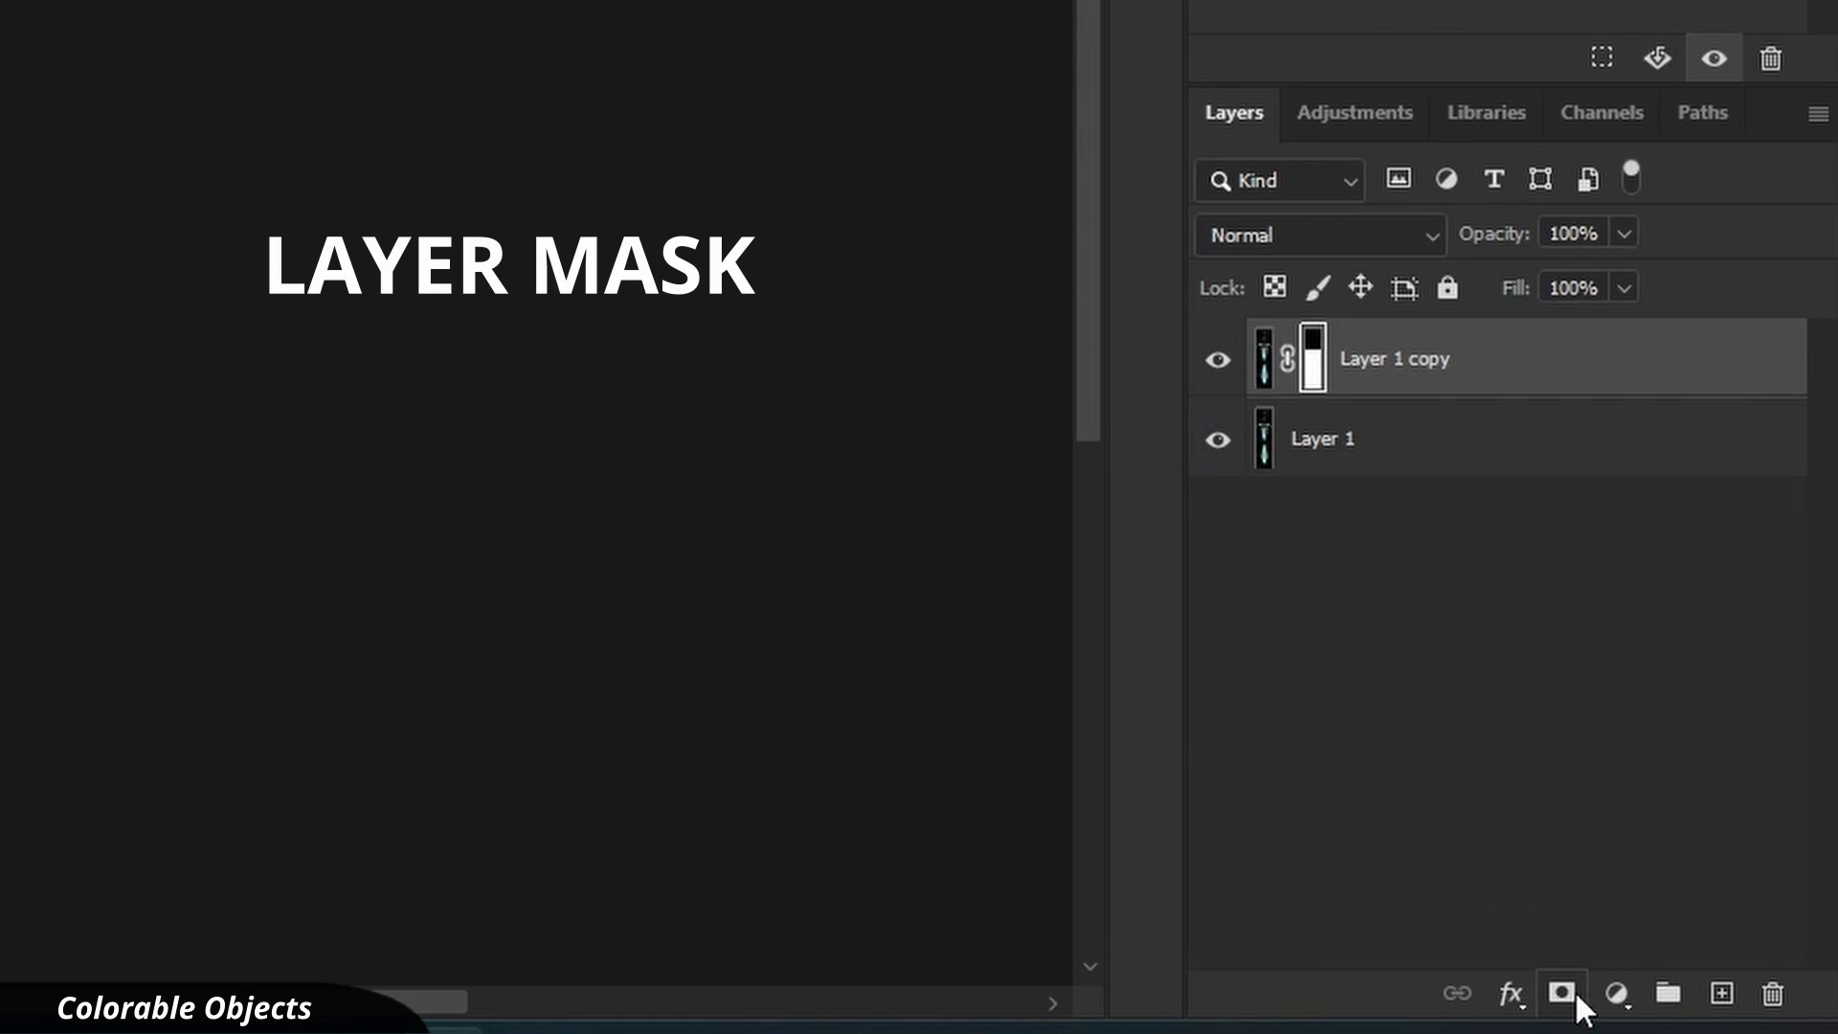
# Add a Hue/Saturation adjustment layer with the saturation fully removed and clip it to Layer 1 copy
pyautogui.click(1721, 557)
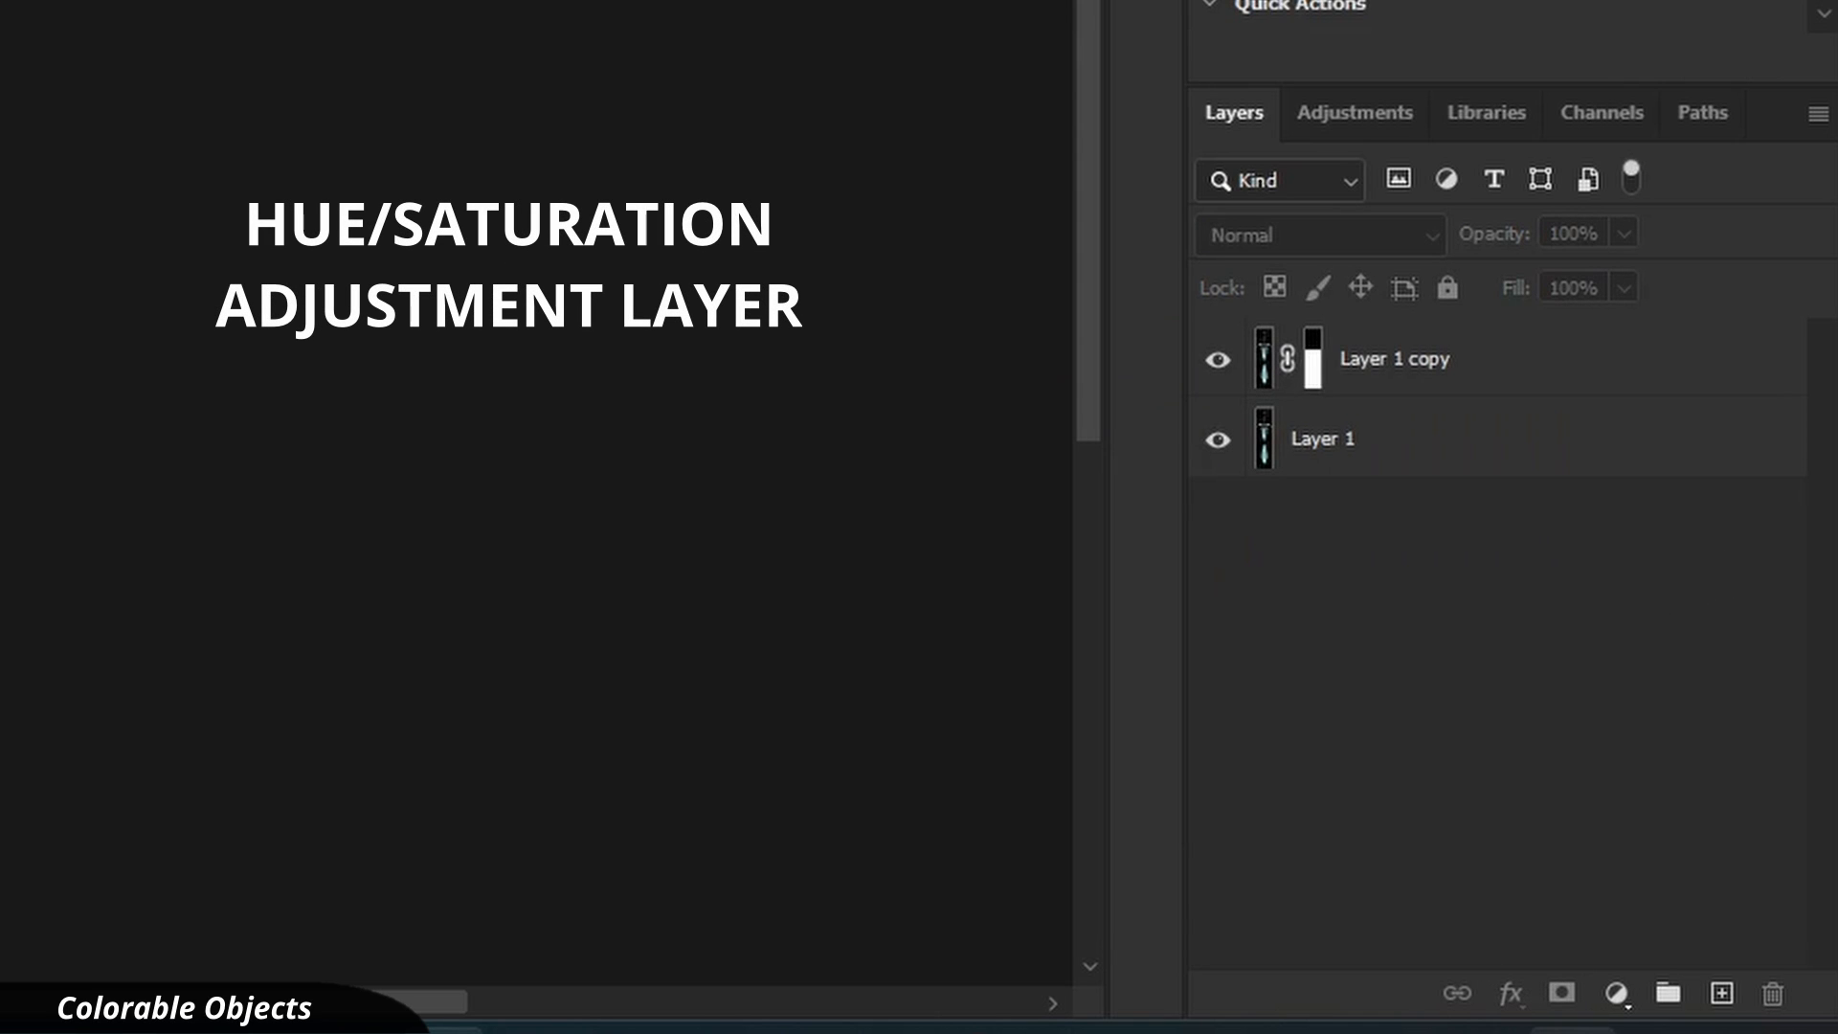
pyautogui.click(1618, 995)
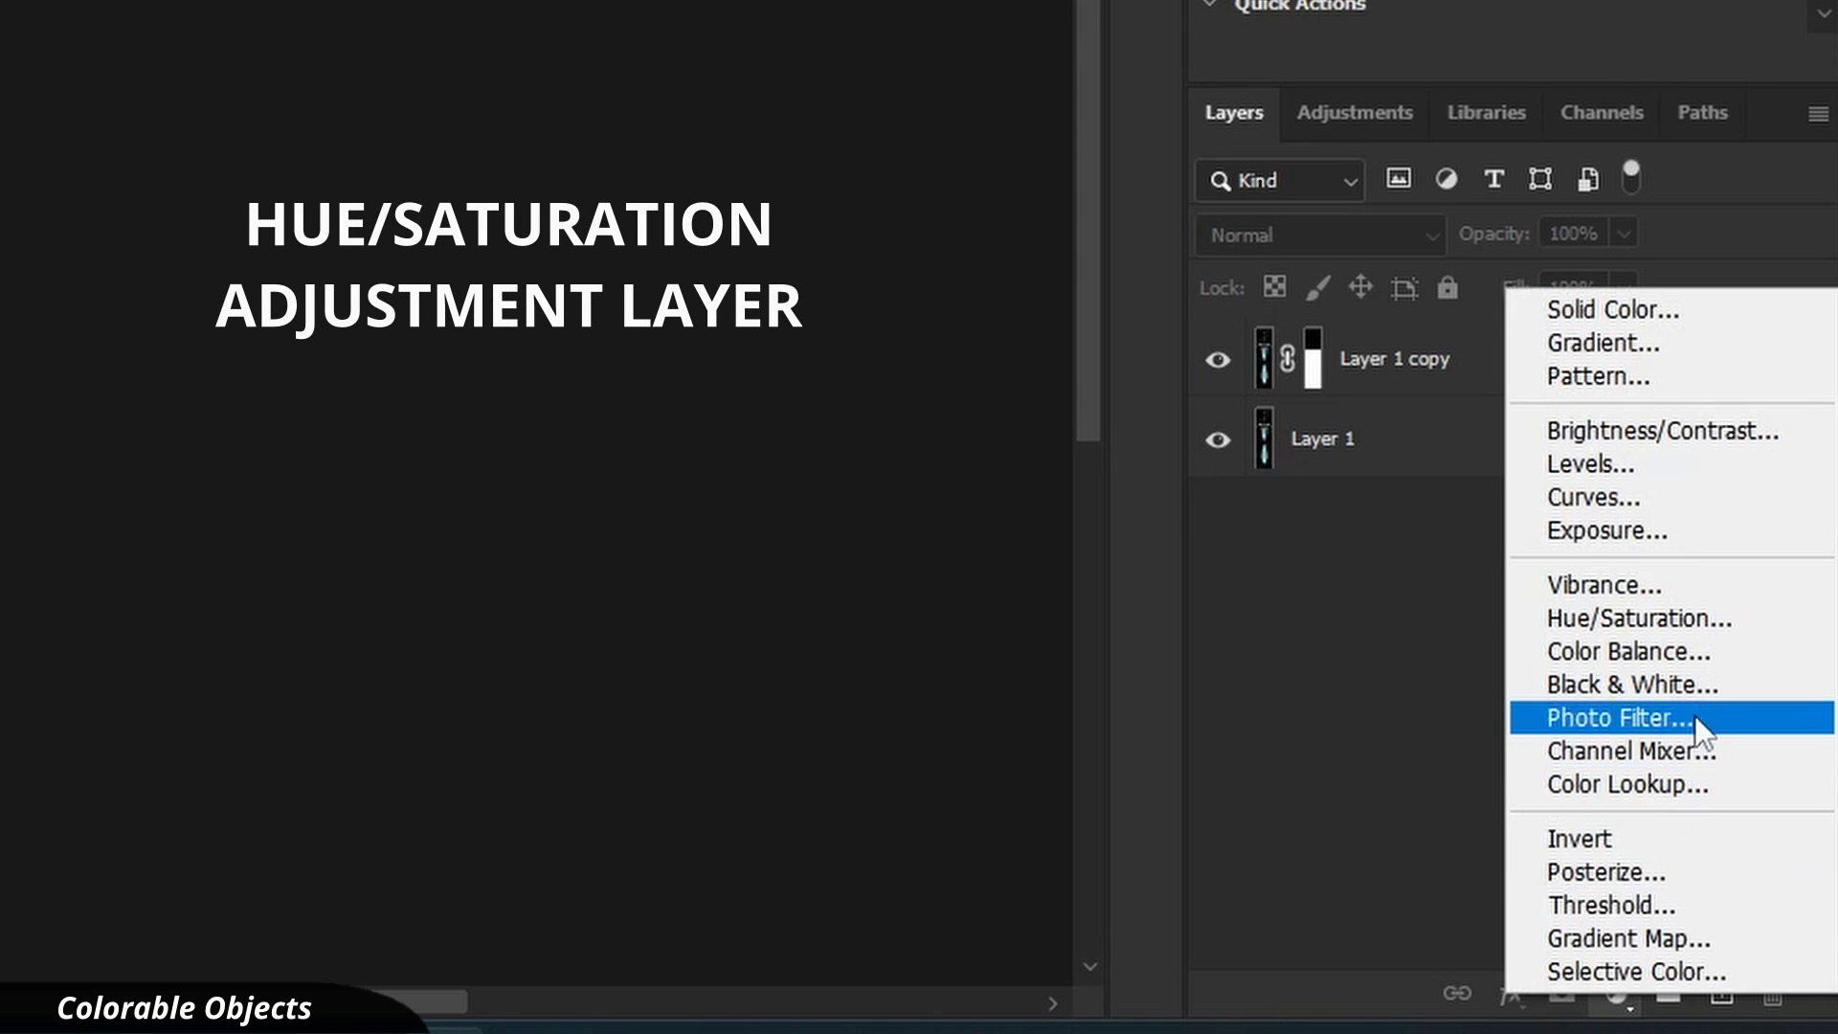
pyautogui.click(1651, 617)
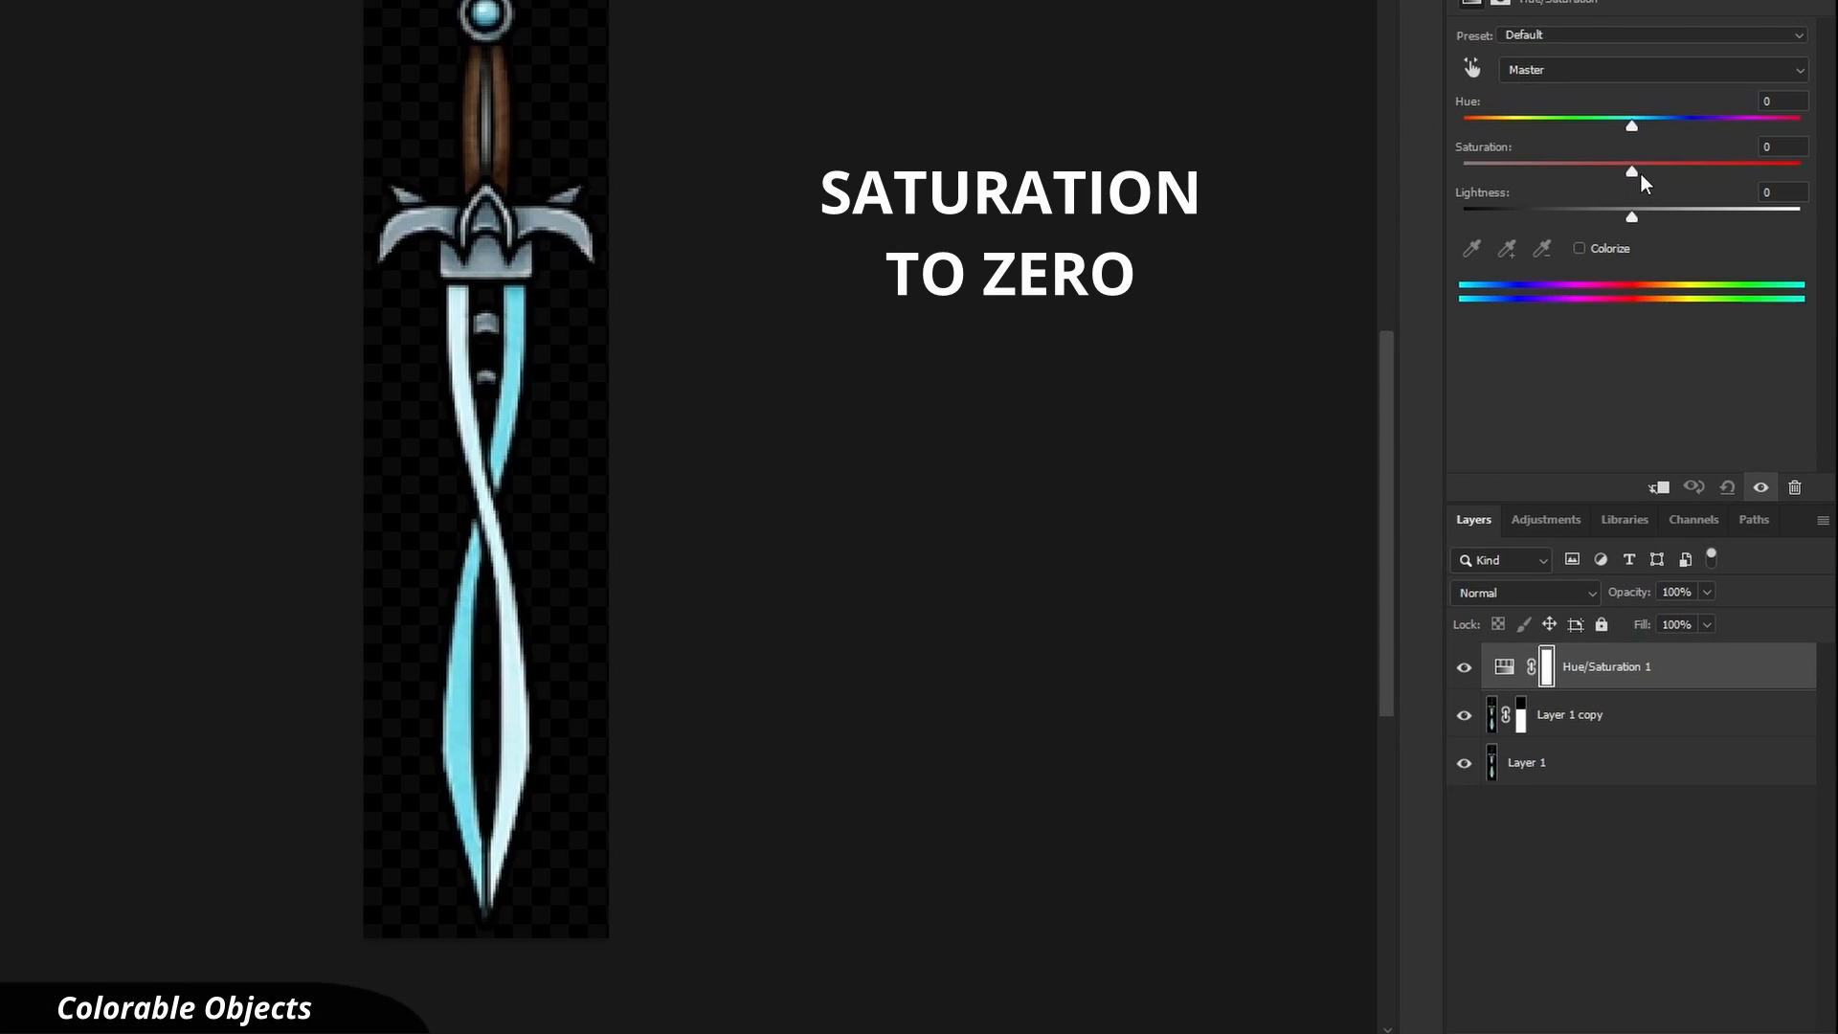
pyautogui.moveTo(1632, 168); pyautogui.dragTo(1388, 208)
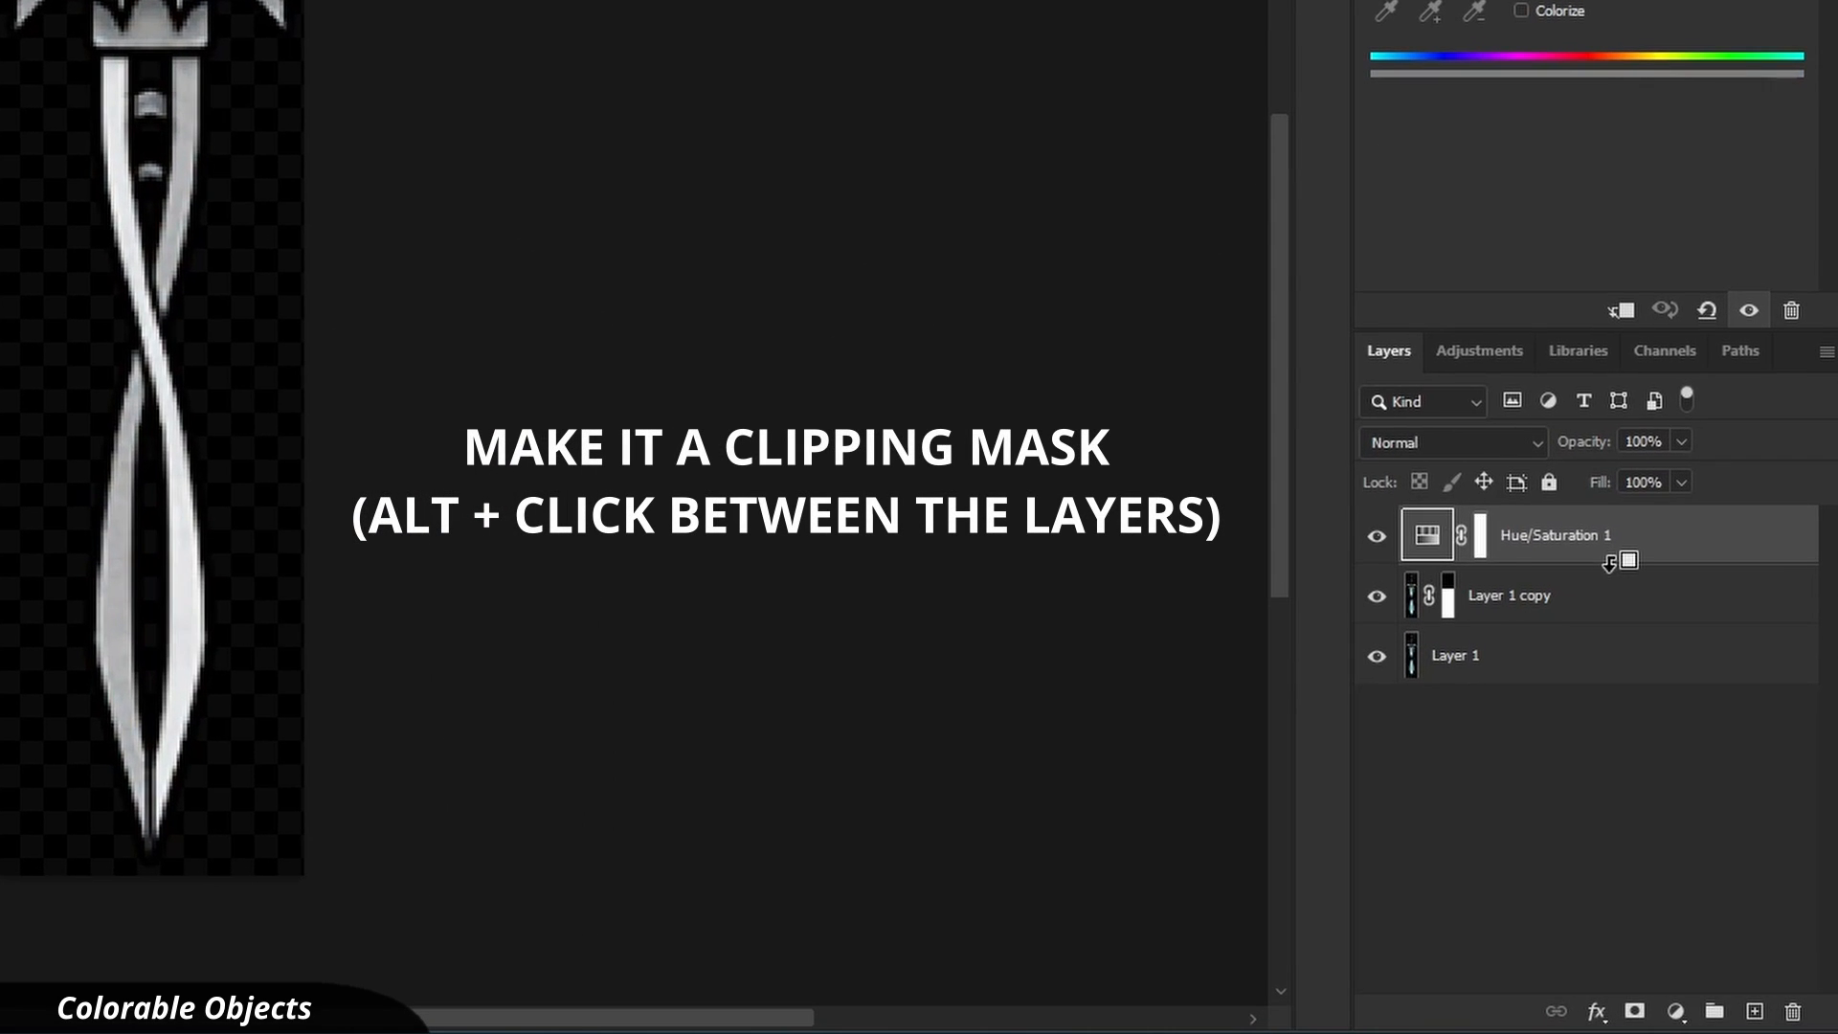
pyautogui.keyDown('alt'); pyautogui.click(1608, 561); pyautogui.keyUp('alt')
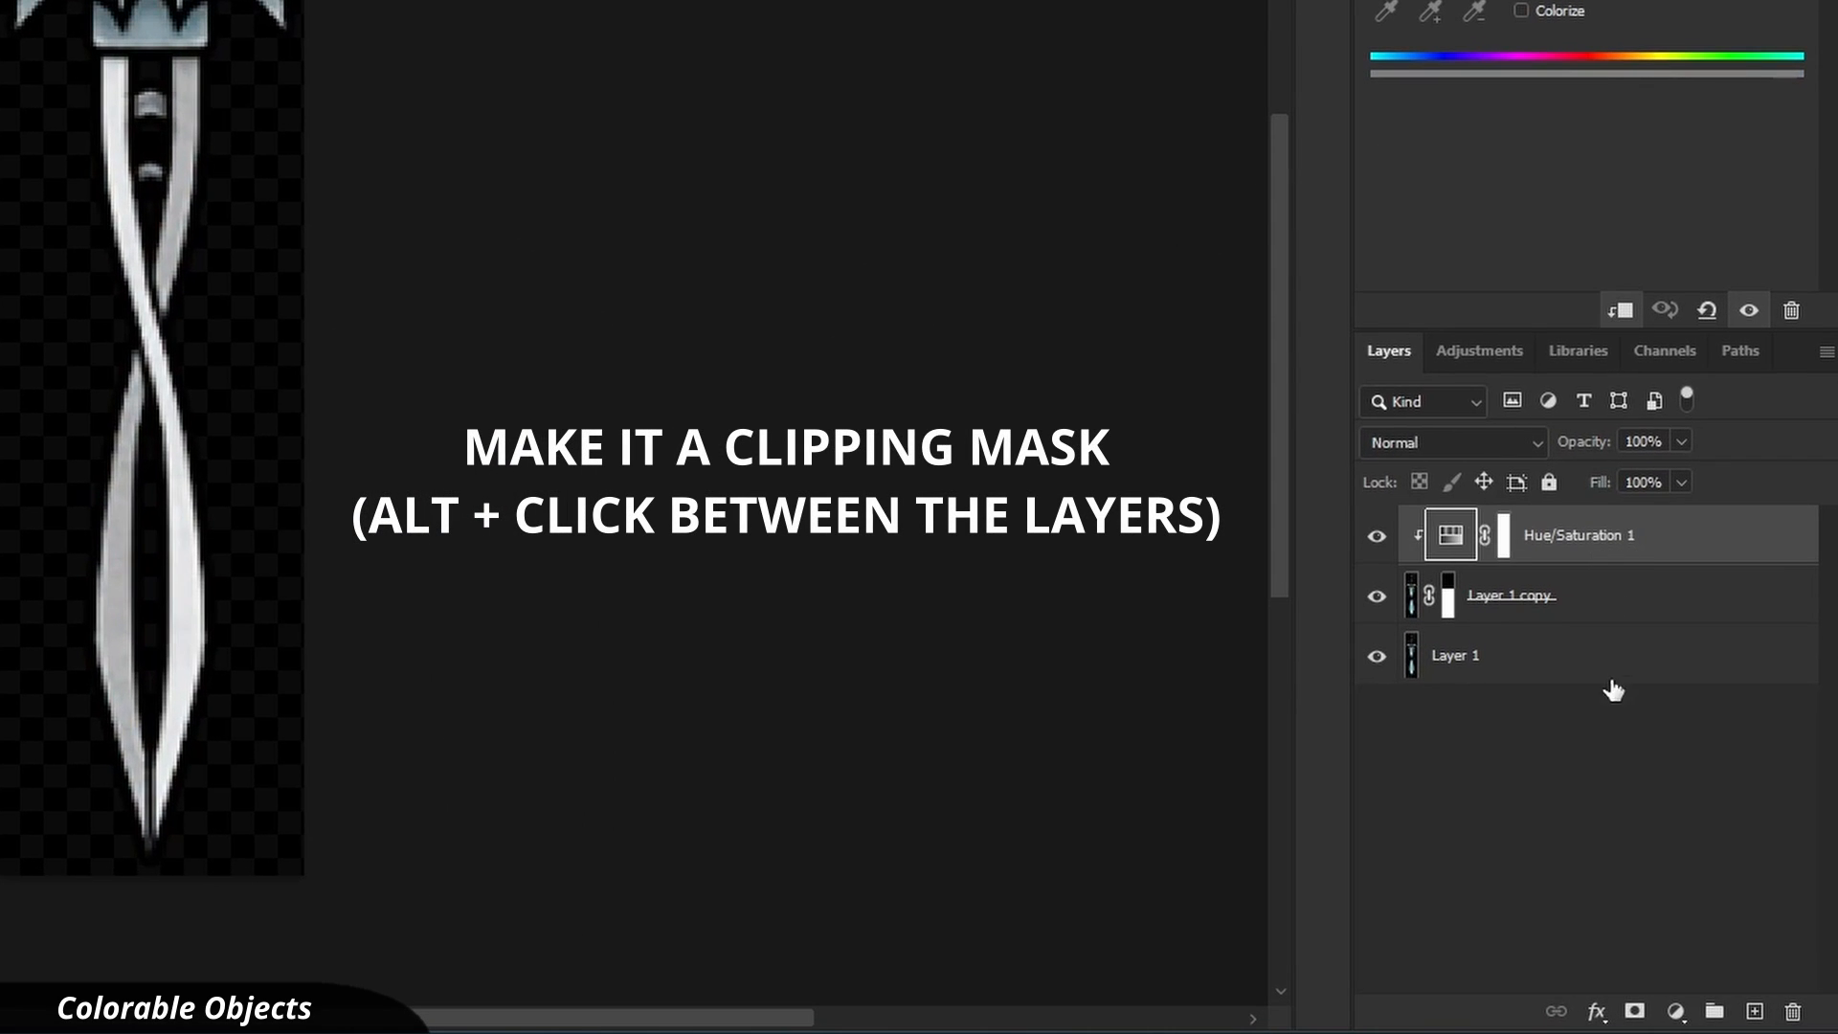
# Add a Levels adjustment layer above Hue/Saturation 1 and make it a clipping mask
pyautogui.click(1611, 787)
pyautogui.click(1662, 554)
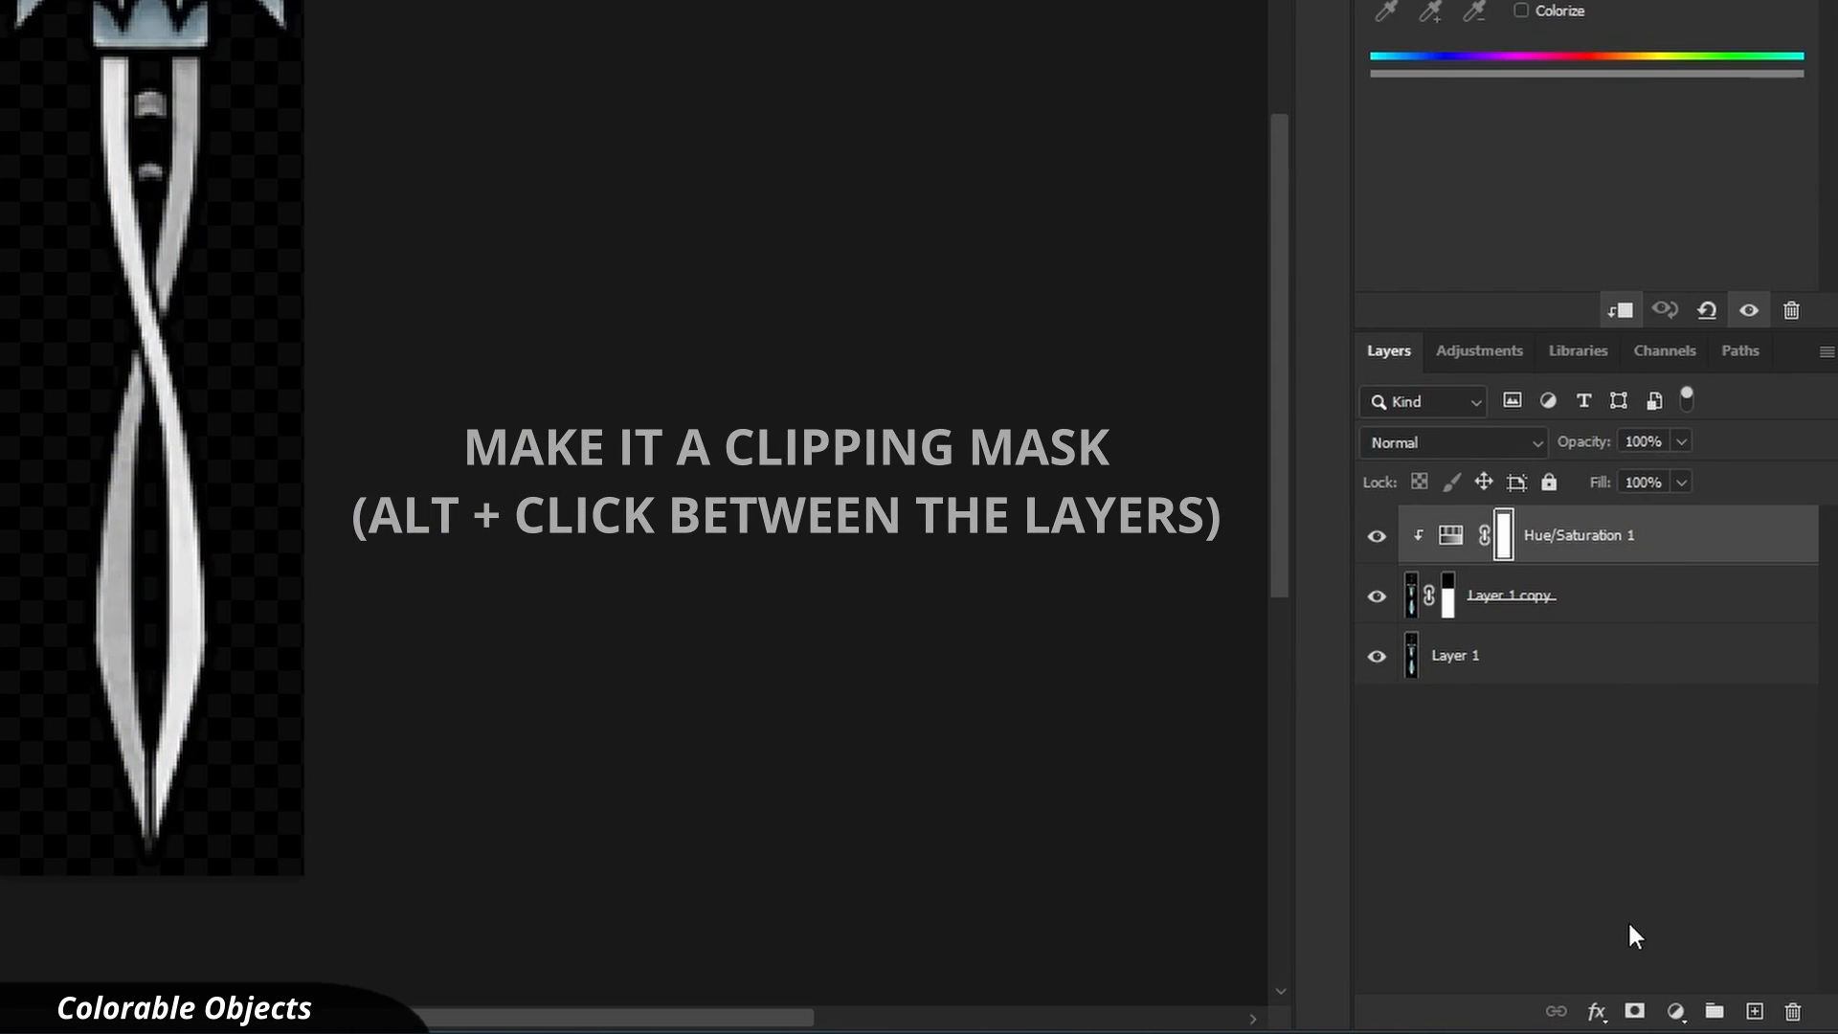
pyautogui.click(1674, 1010)
pyautogui.click(1703, 605)
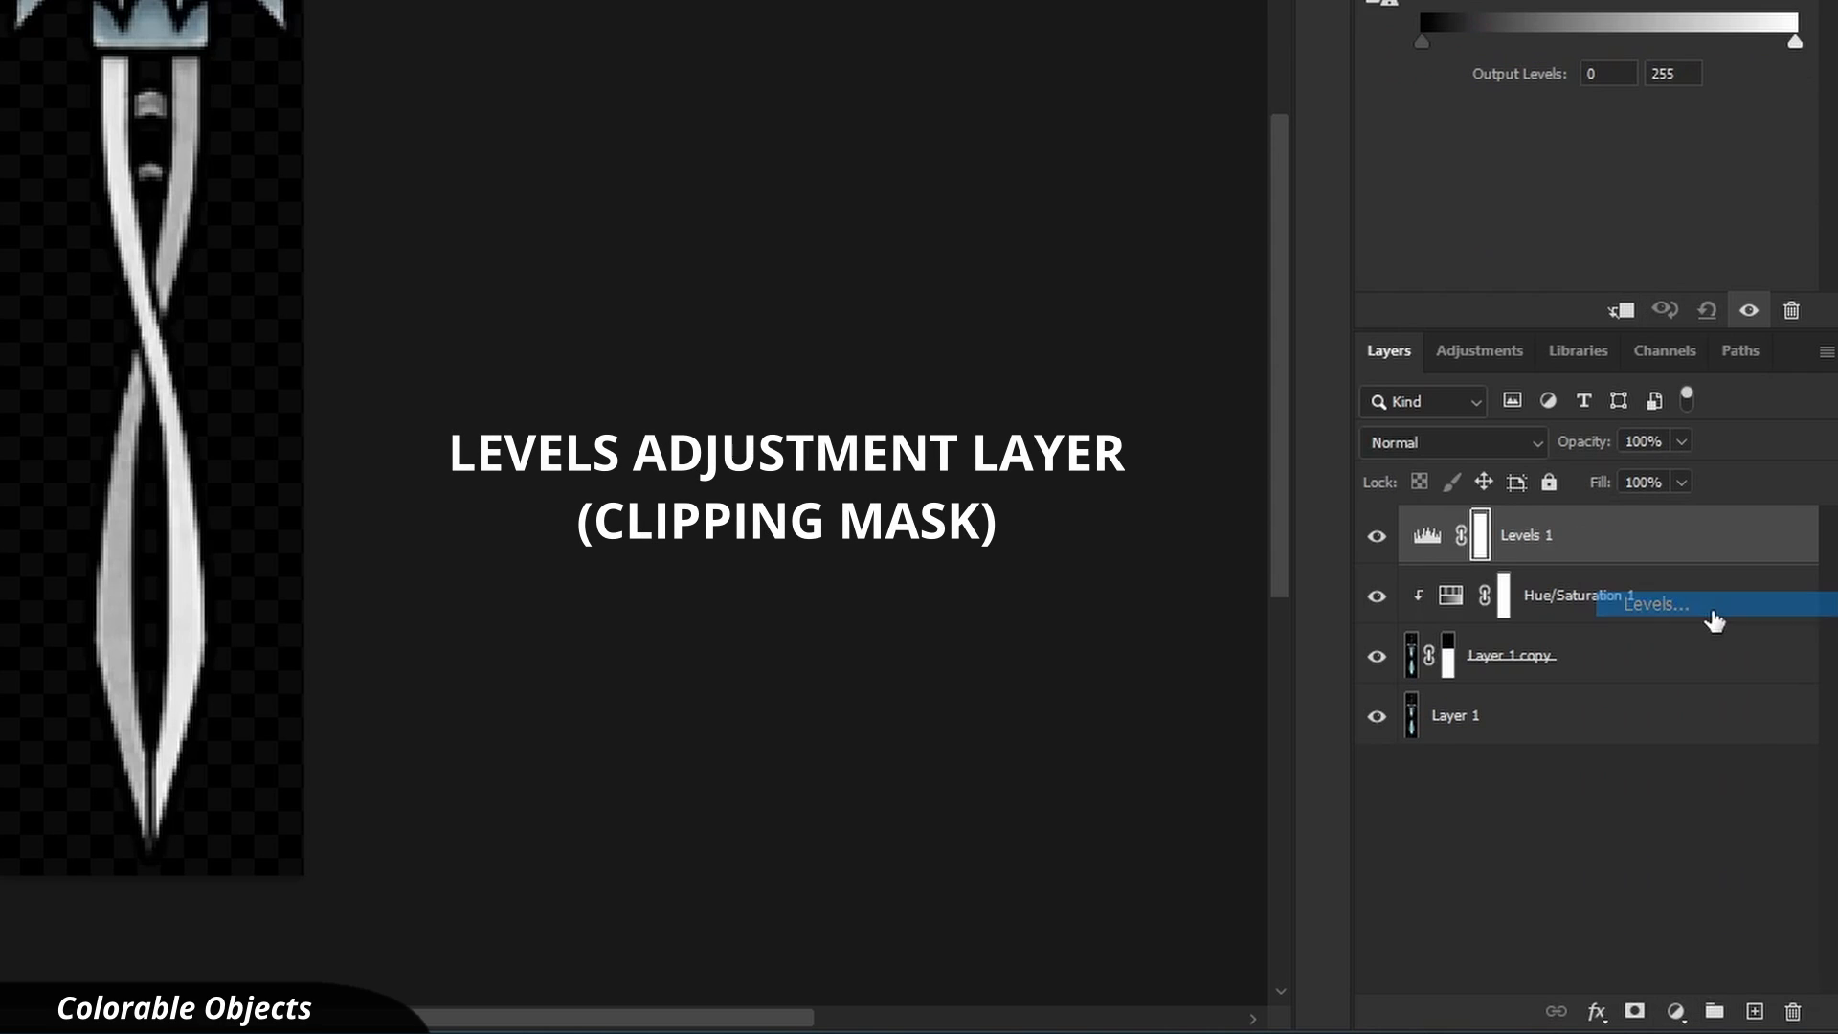
pyautogui.keyDown('alt'); pyautogui.click(1591, 551); pyautogui.keyUp('alt')
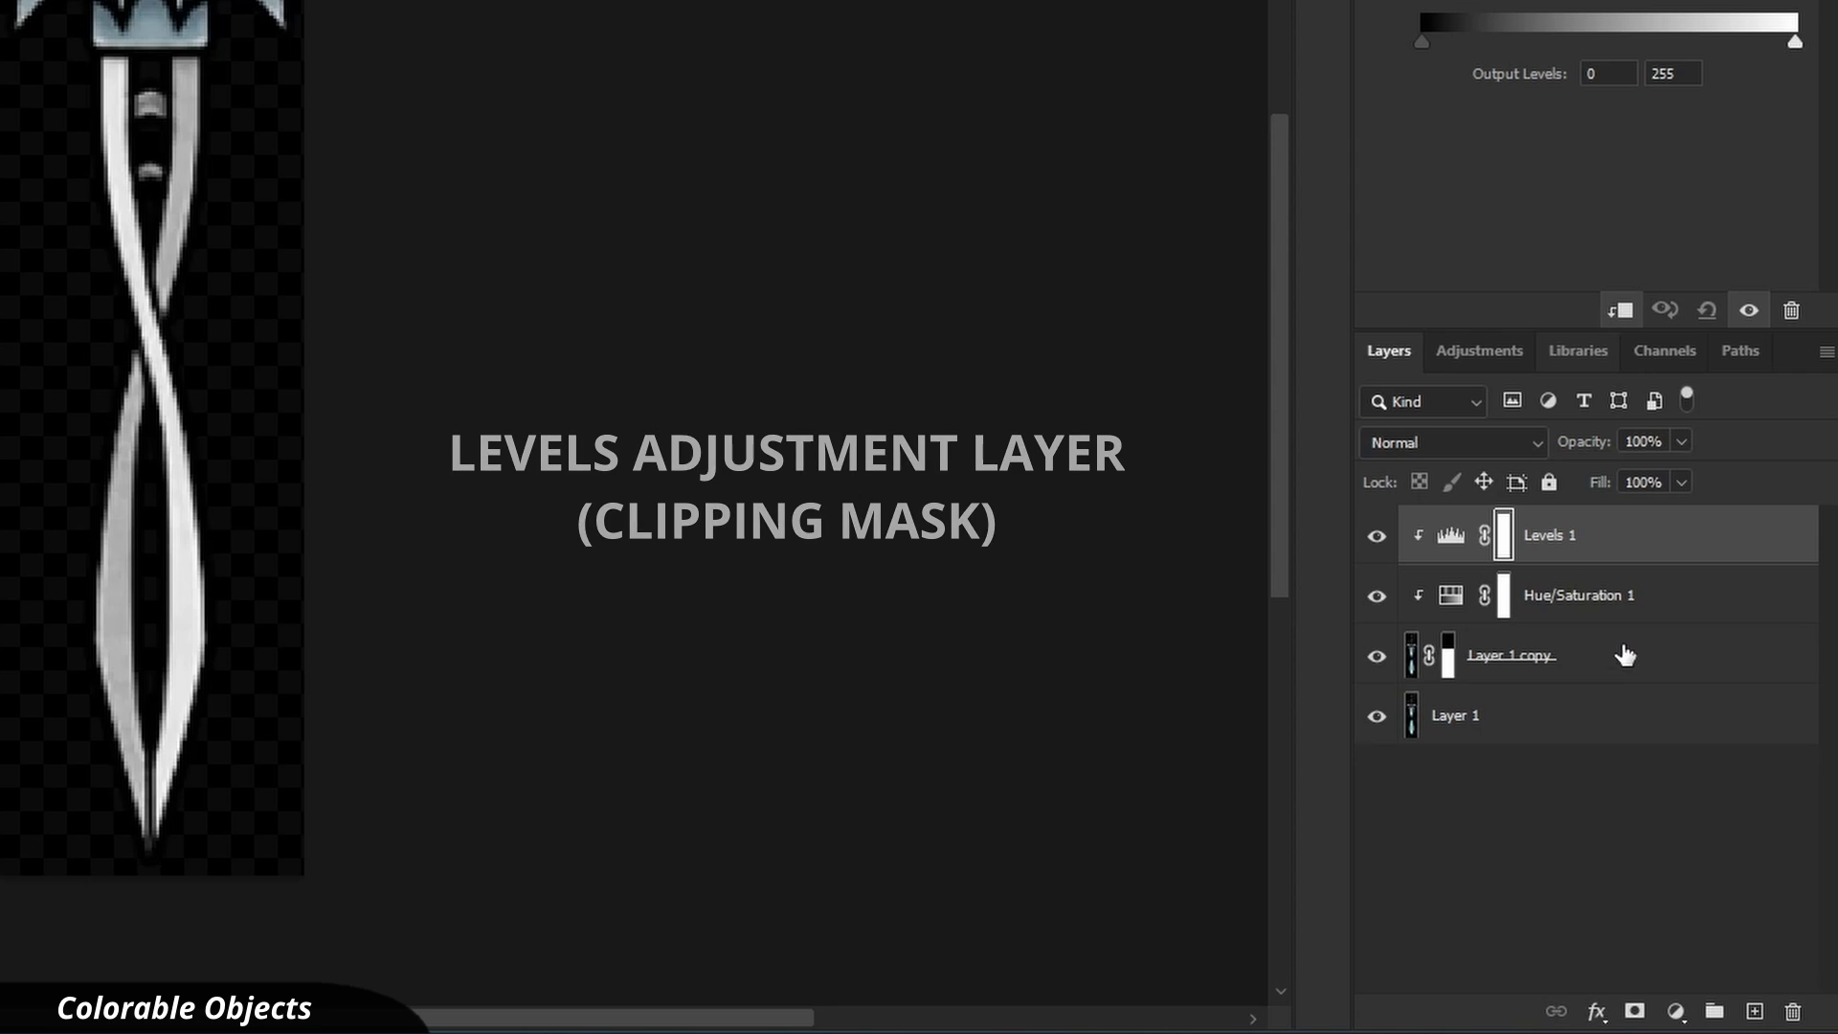
# Add a new layer above Levels 1 and fill the whole canvas on it with pure red, ff0000
pyautogui.click(1753, 1012)
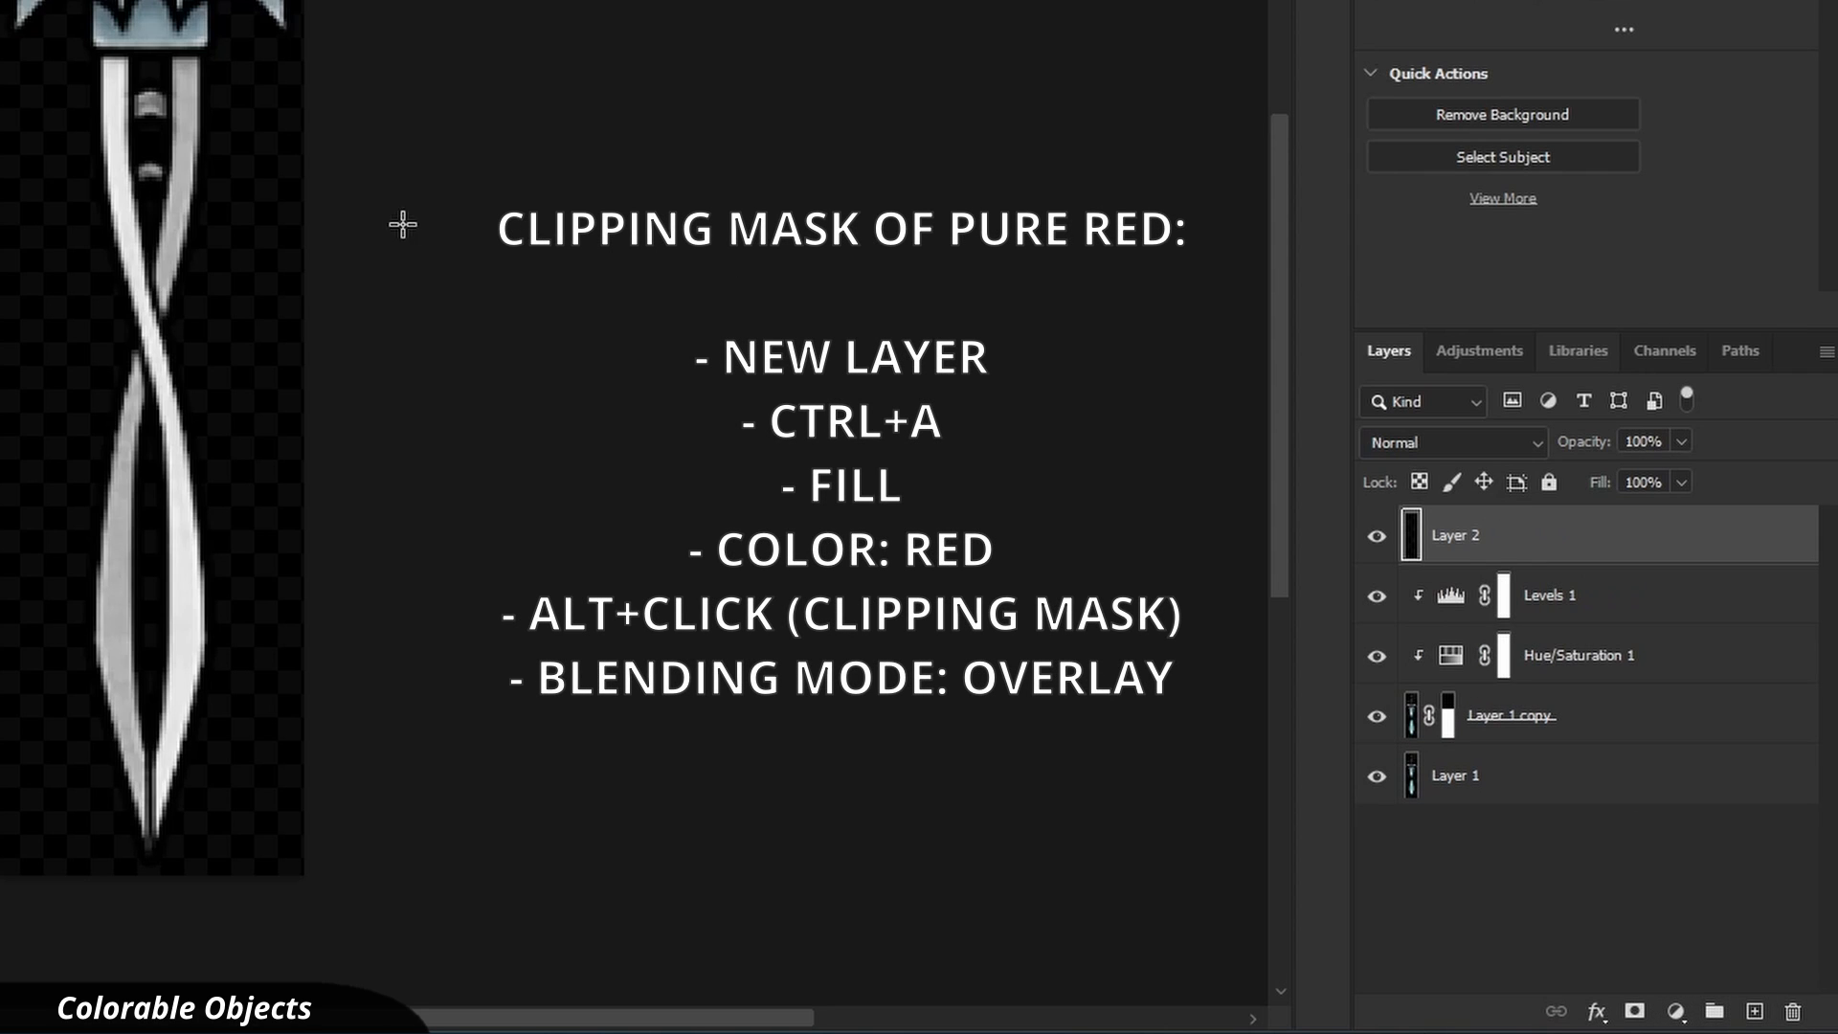
pyautogui.hotkey('ctrl', 'a')
pyautogui.rightClick(228, 203)
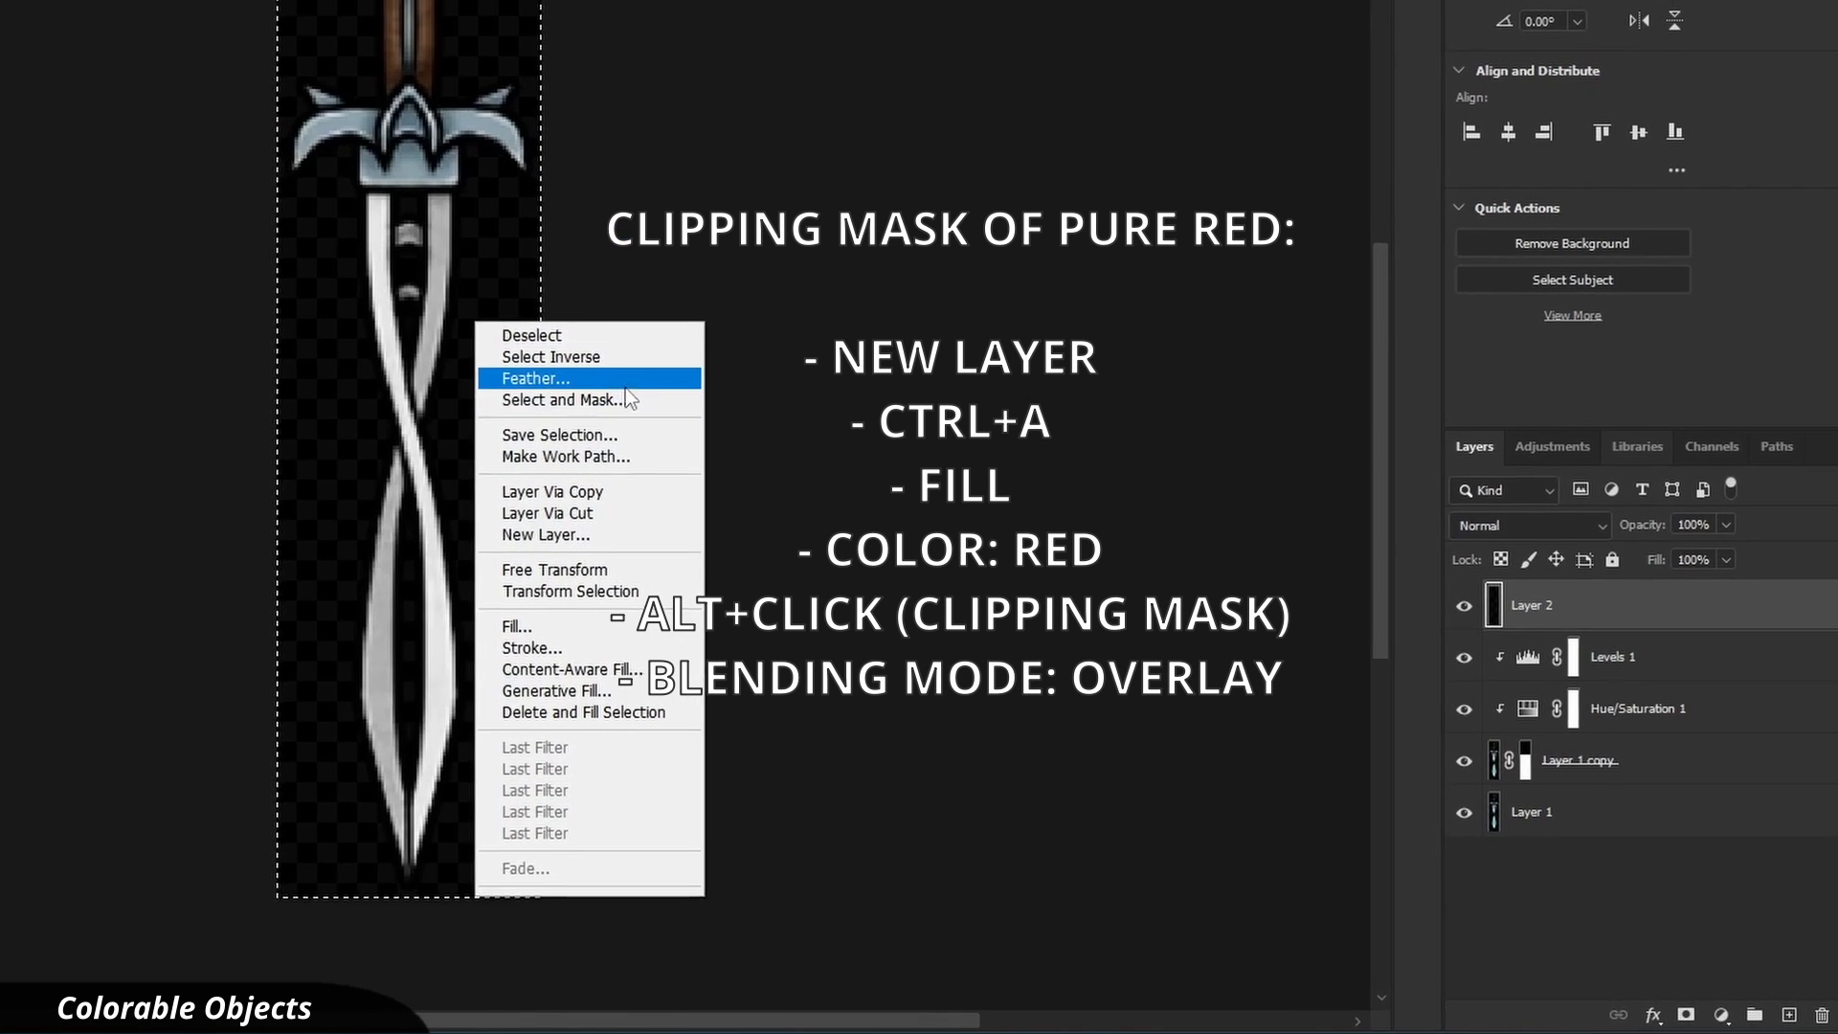
pyautogui.click(484, 589)
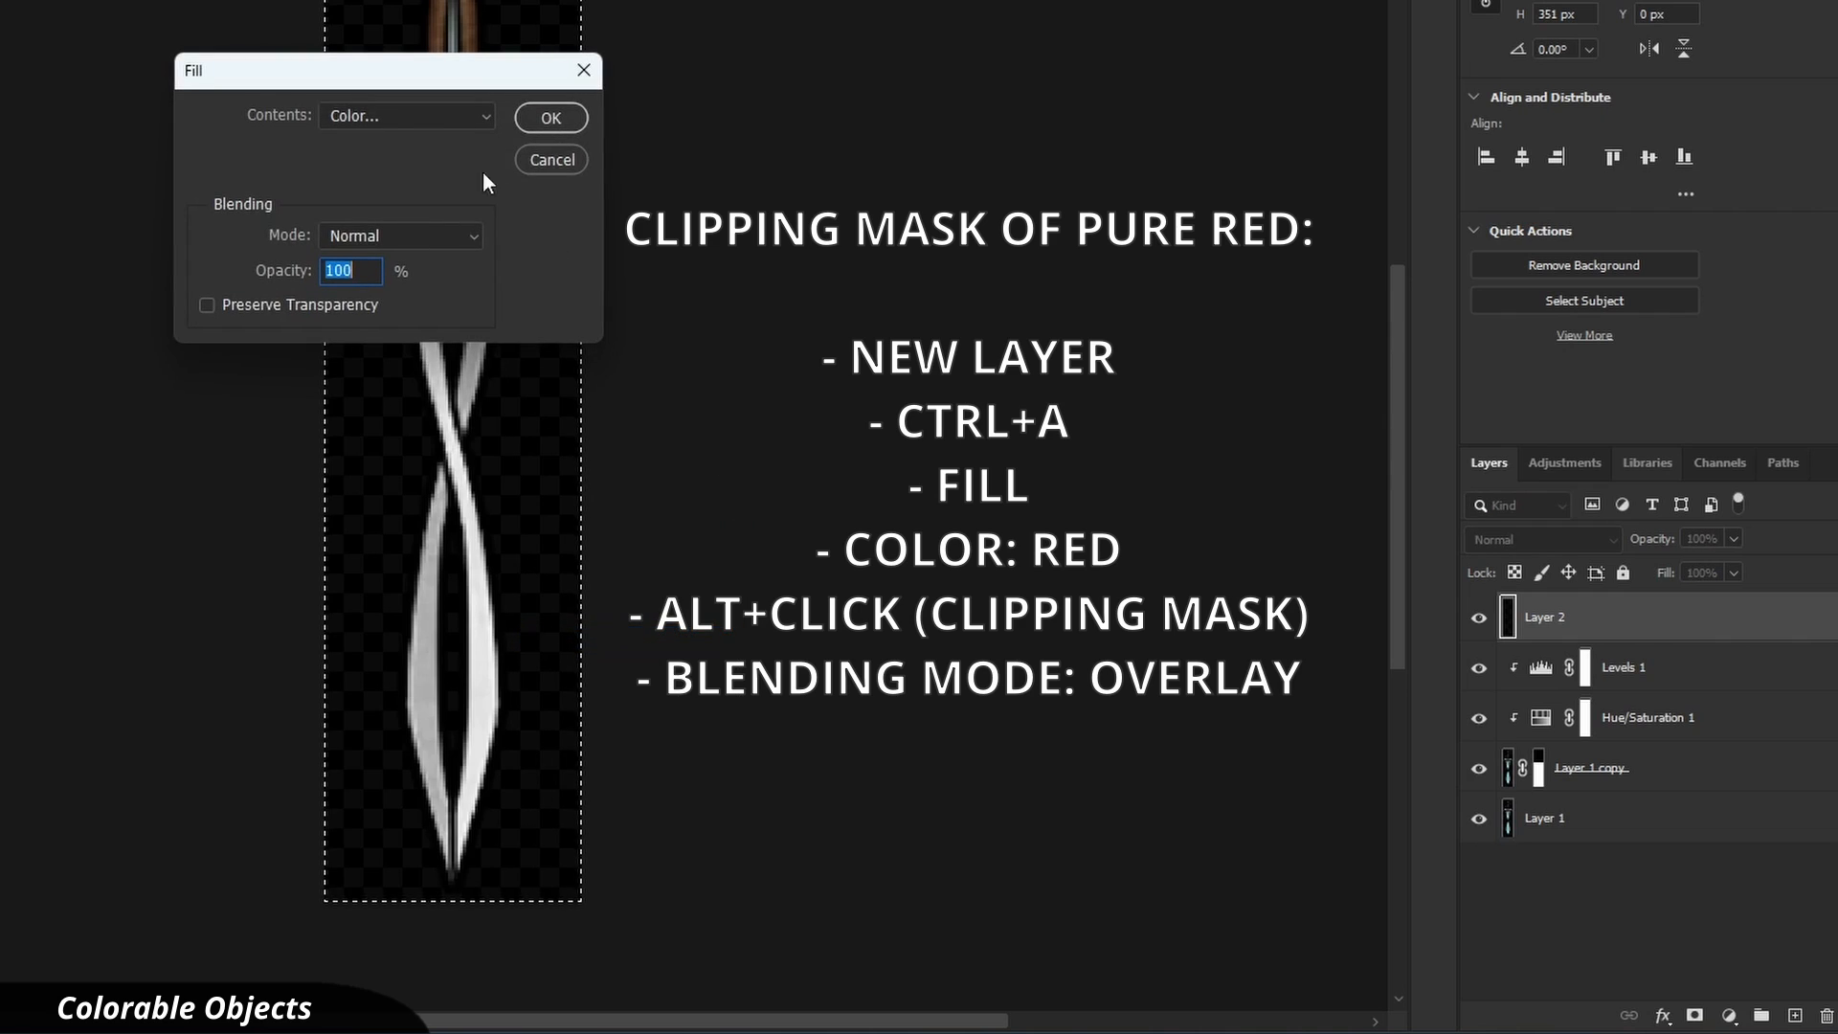
pyautogui.click(407, 115)
pyautogui.click(433, 112)
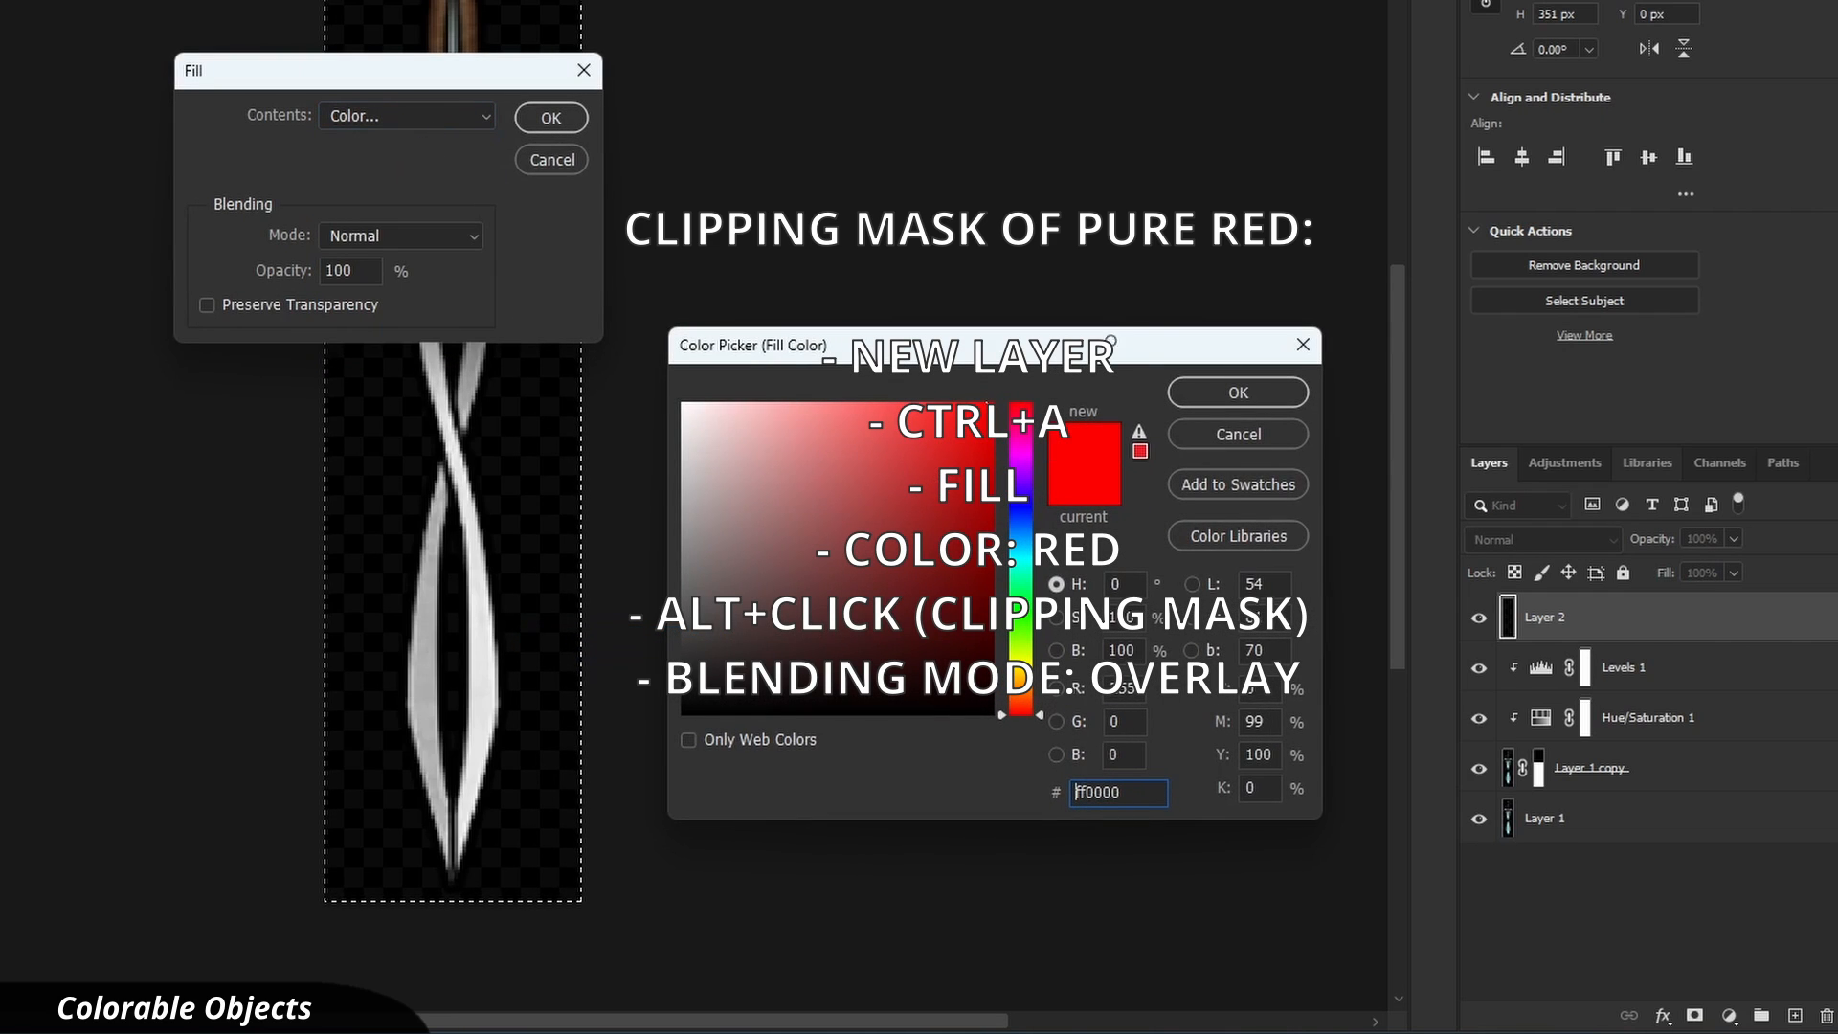
pyautogui.click(1198, 394)
pyautogui.click(547, 120)
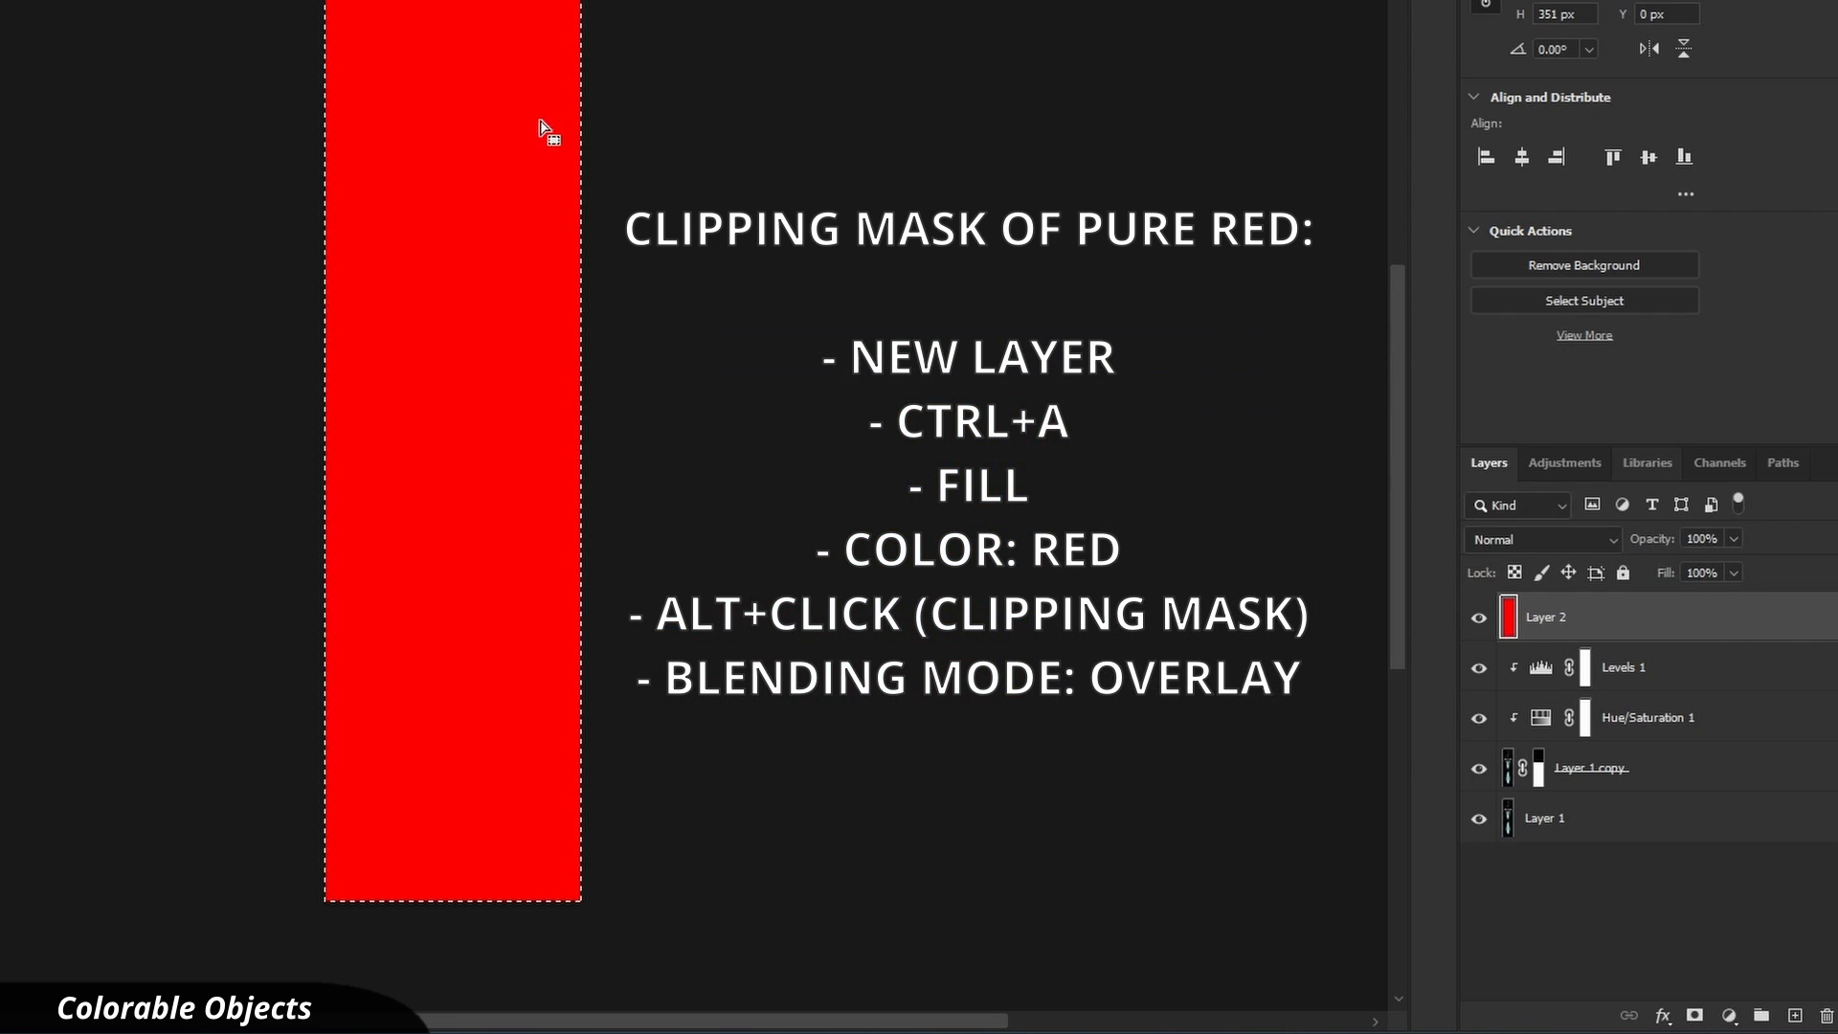
# Make the red Layer 2 a clipping mask and set its blending mode to Overlay
pyautogui.keyDown('alt'); pyautogui.click(1610, 633); pyautogui.keyUp('alt')
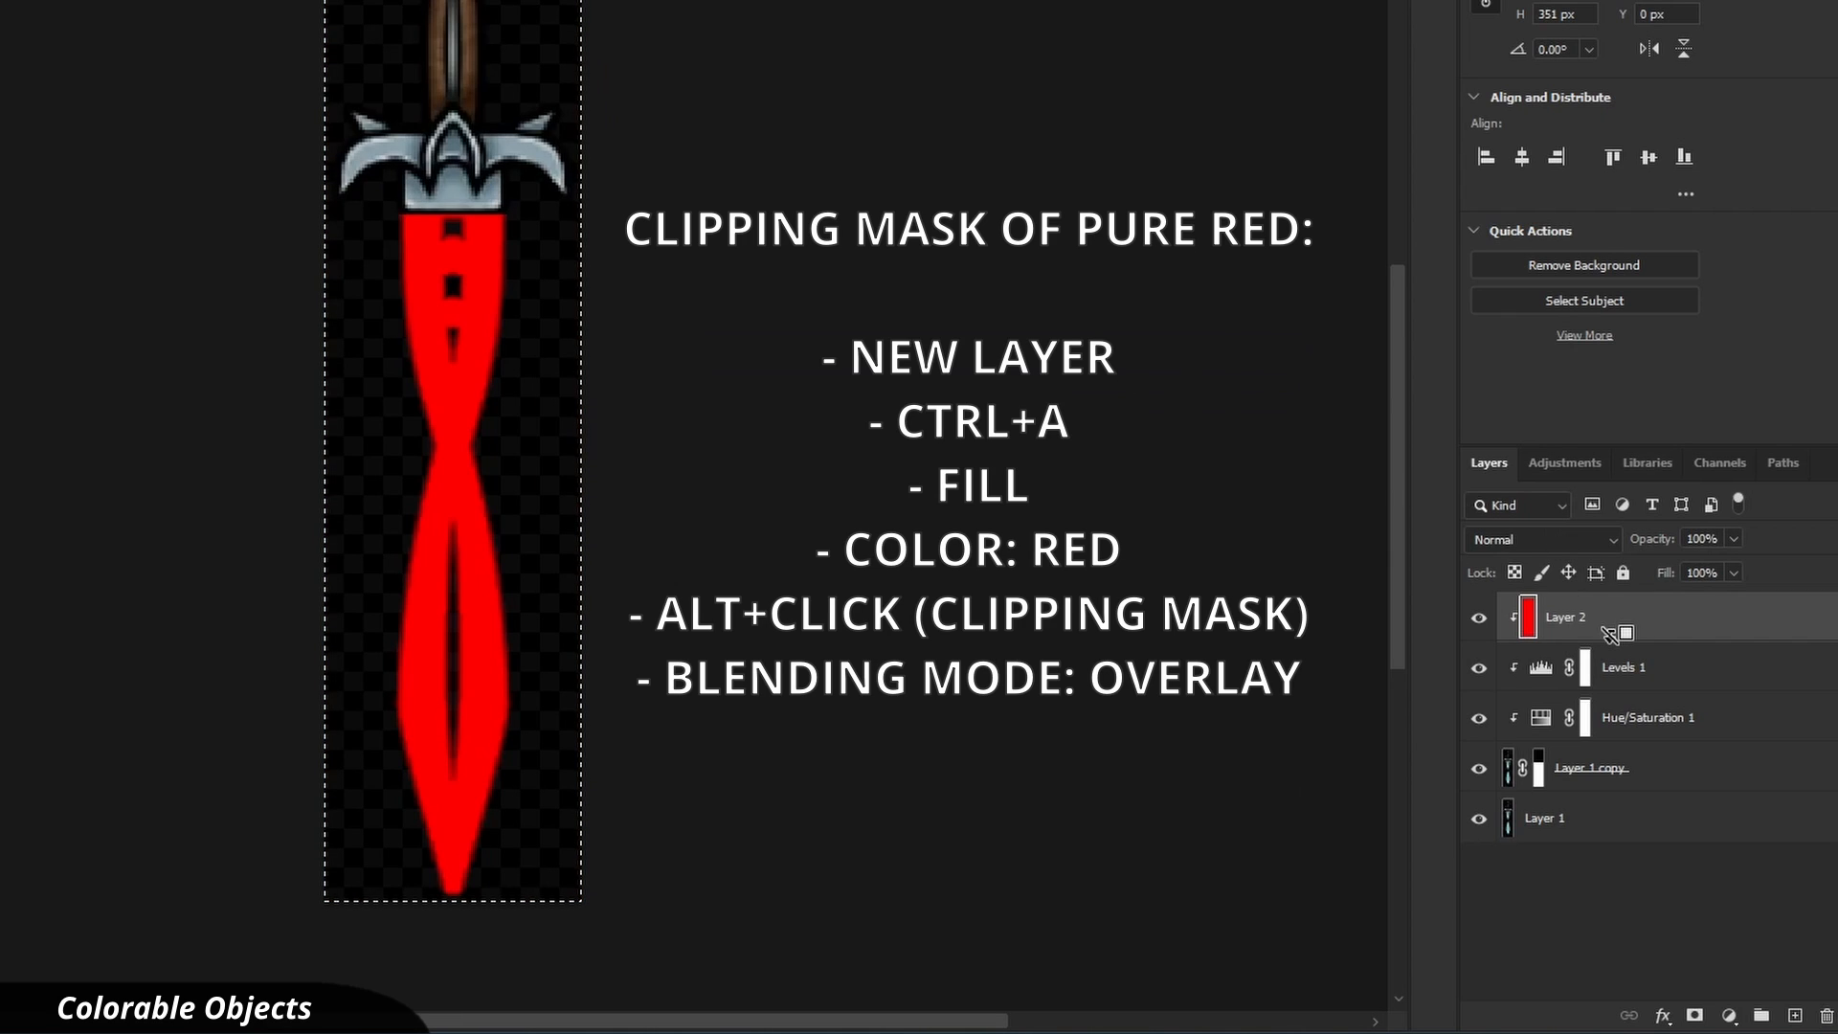
pyautogui.click(1570, 541)
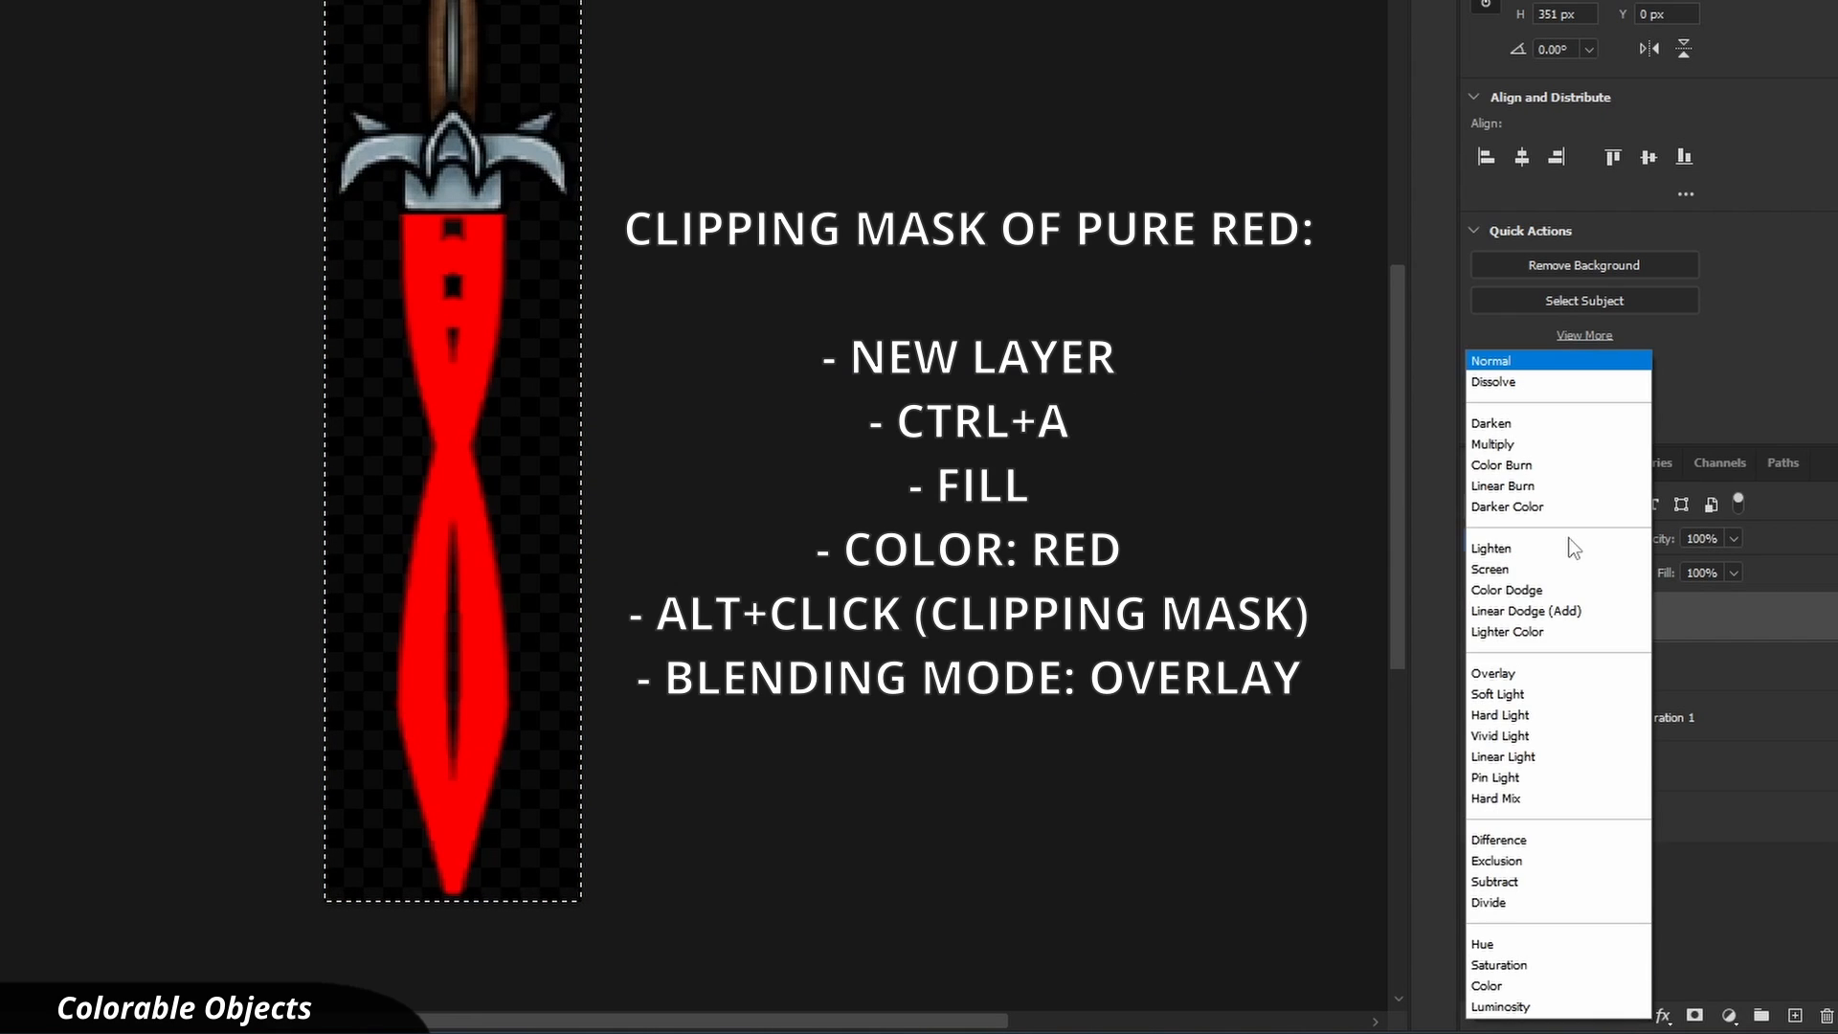
pyautogui.click(1541, 665)
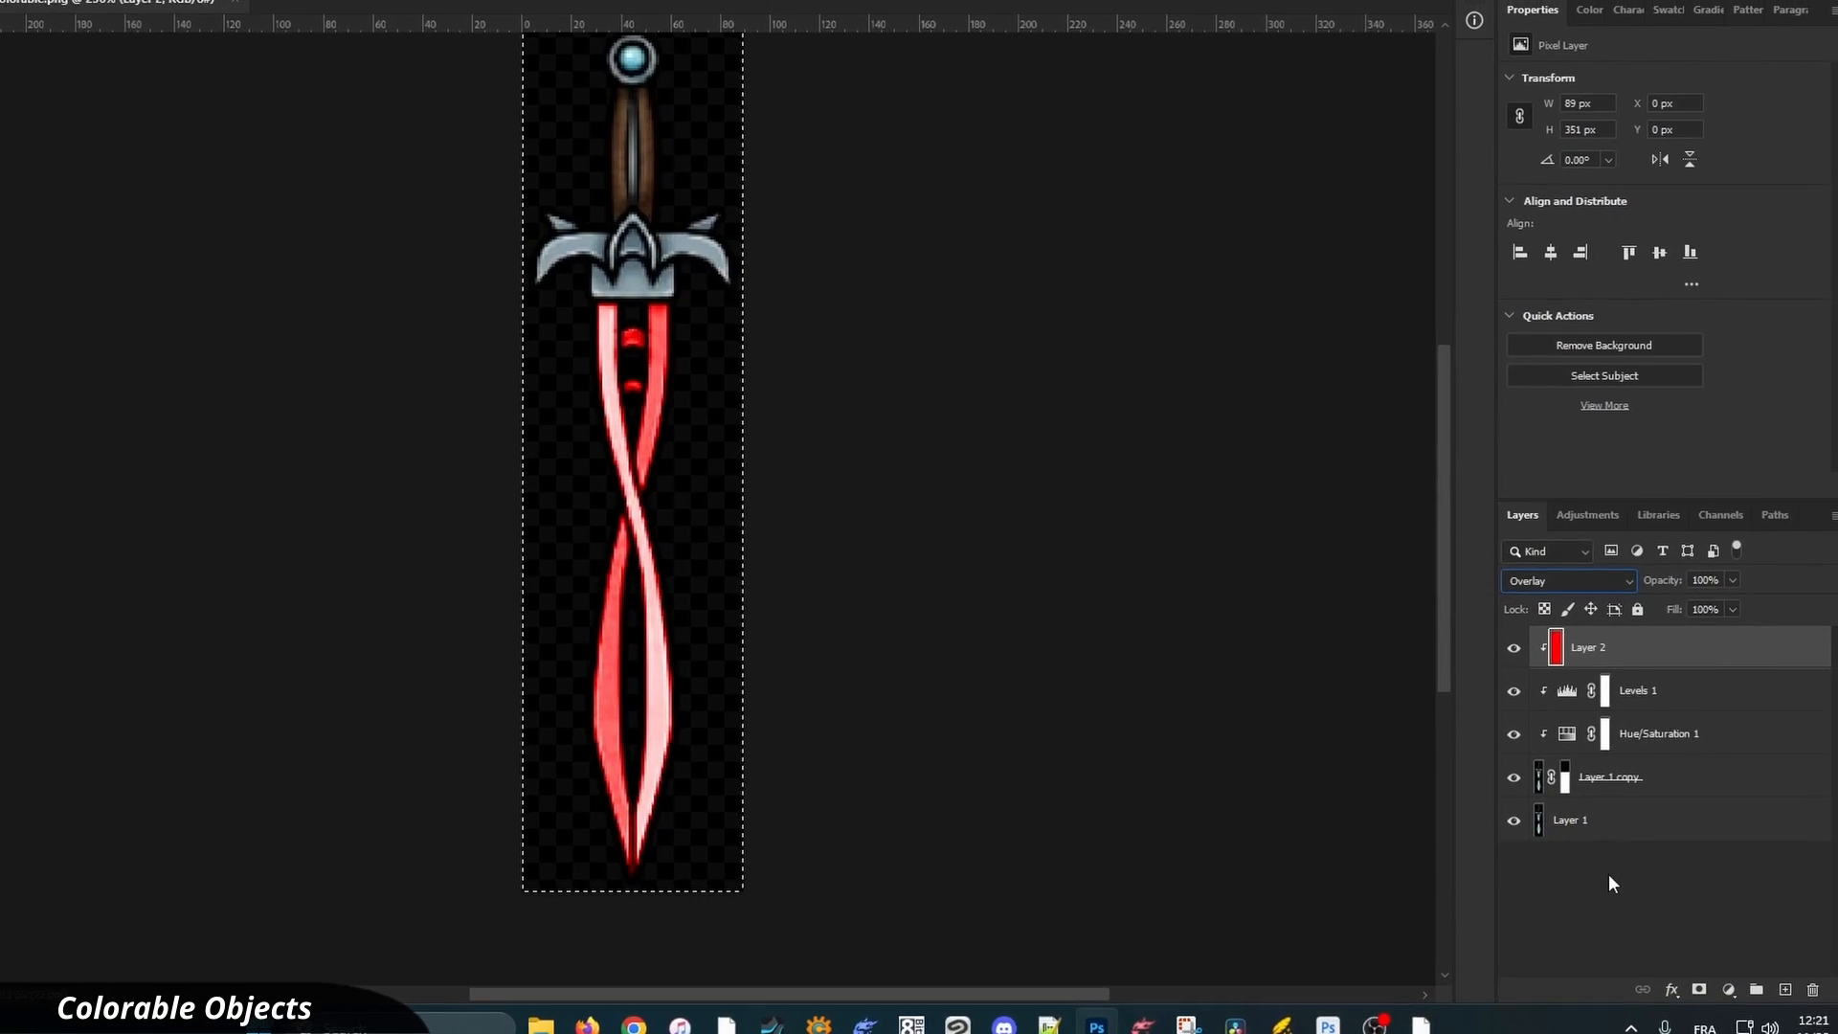
# Set the white output level of the Levels 1 adjustment layer to 240
pyautogui.click(1568, 692)
pyautogui.moveTo(1731, 316); pyautogui.dragTo(1651, 321)
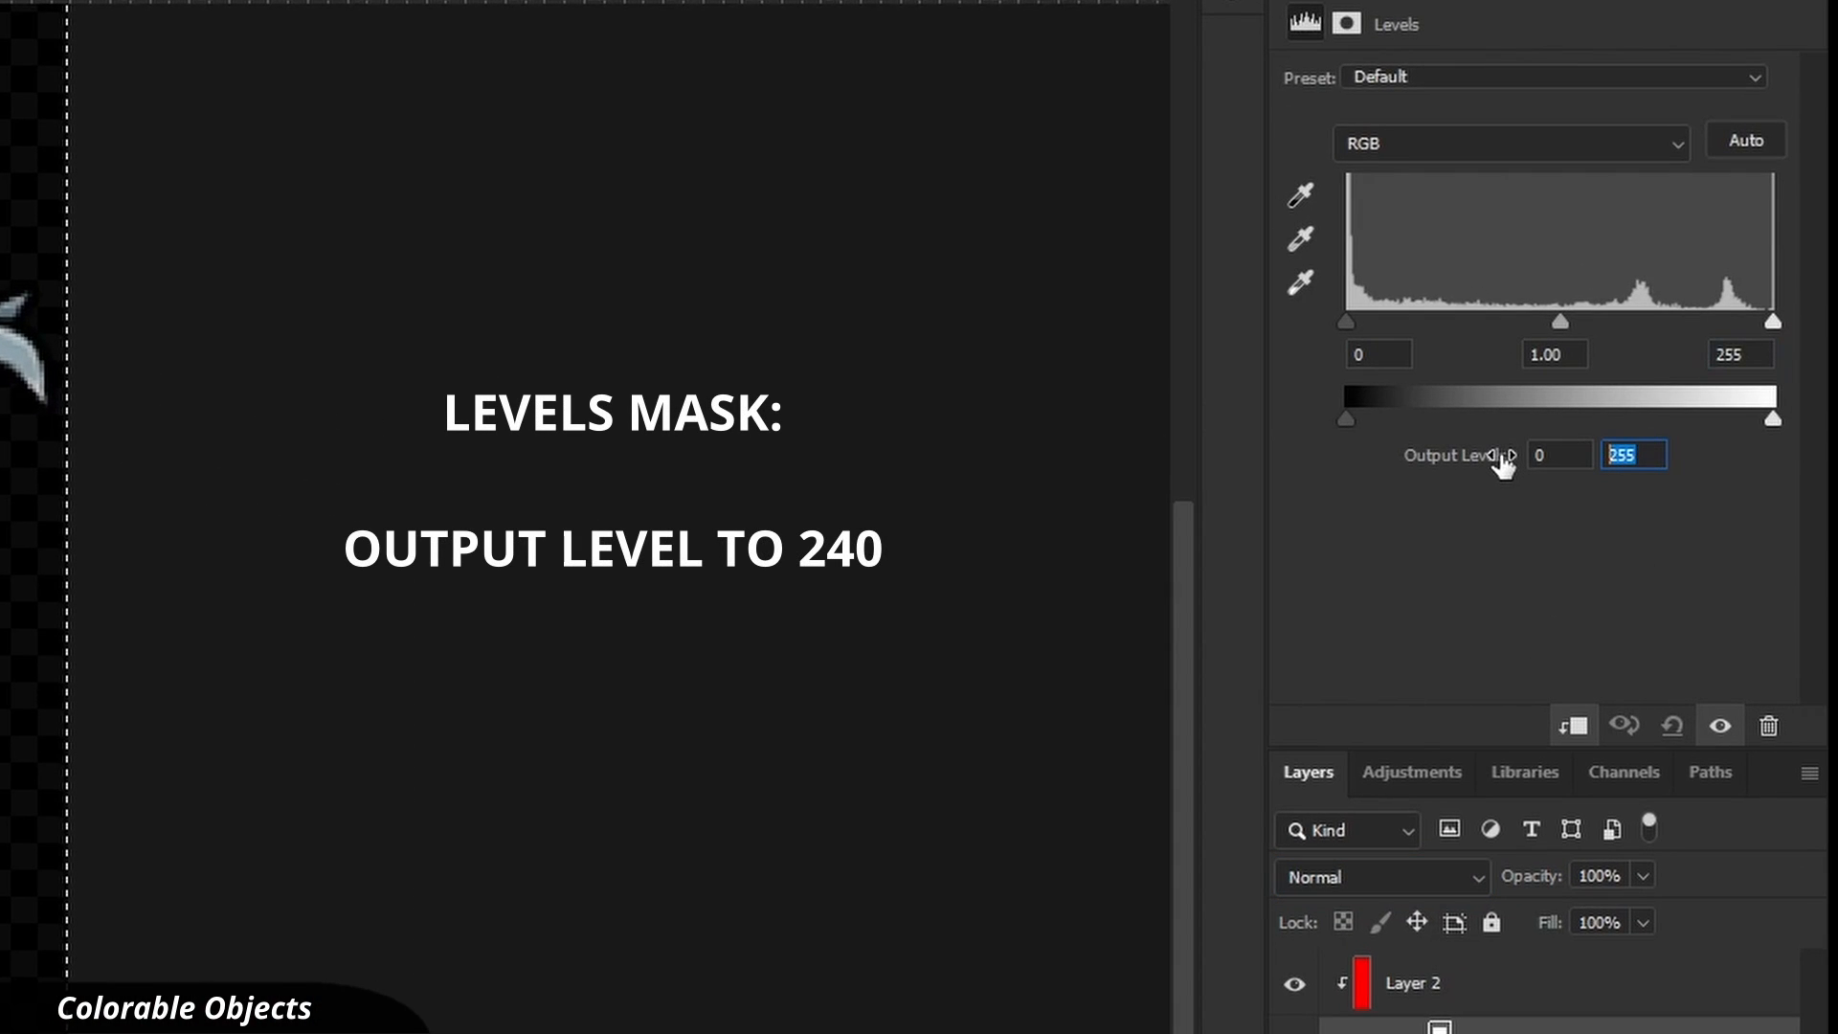
pyautogui.write('240')
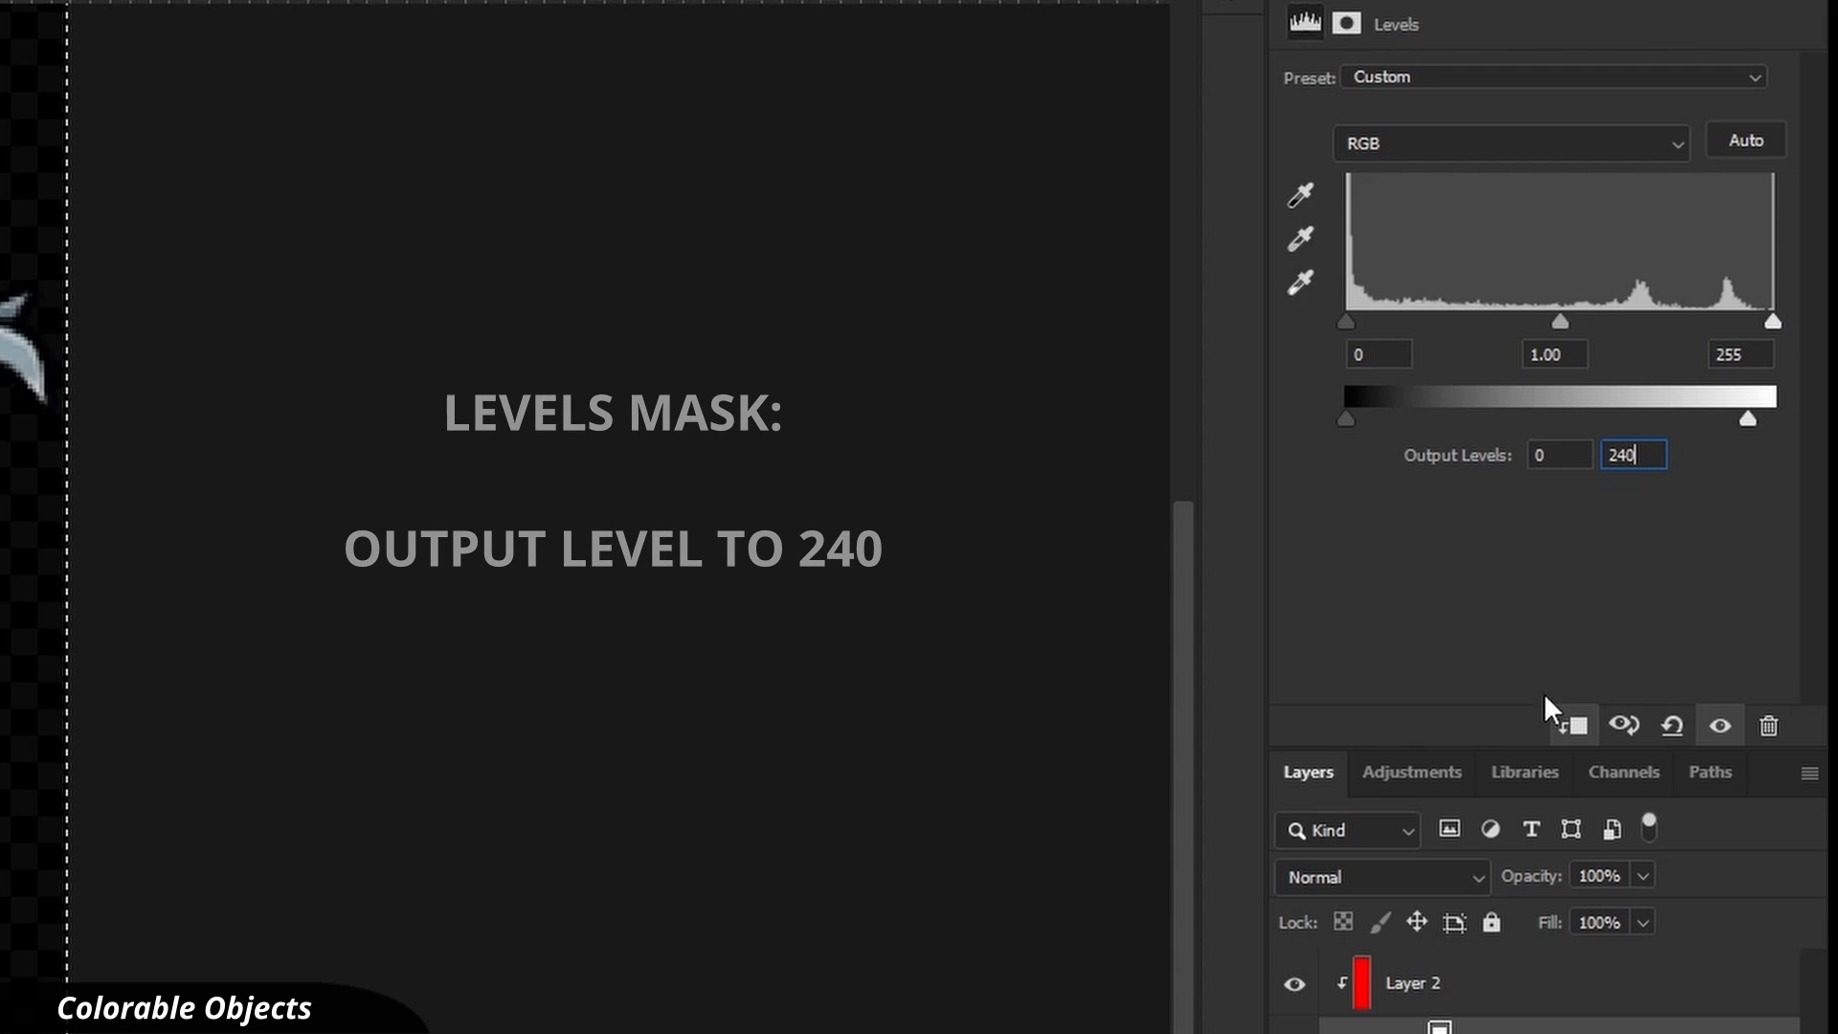
pyautogui.press('Return')
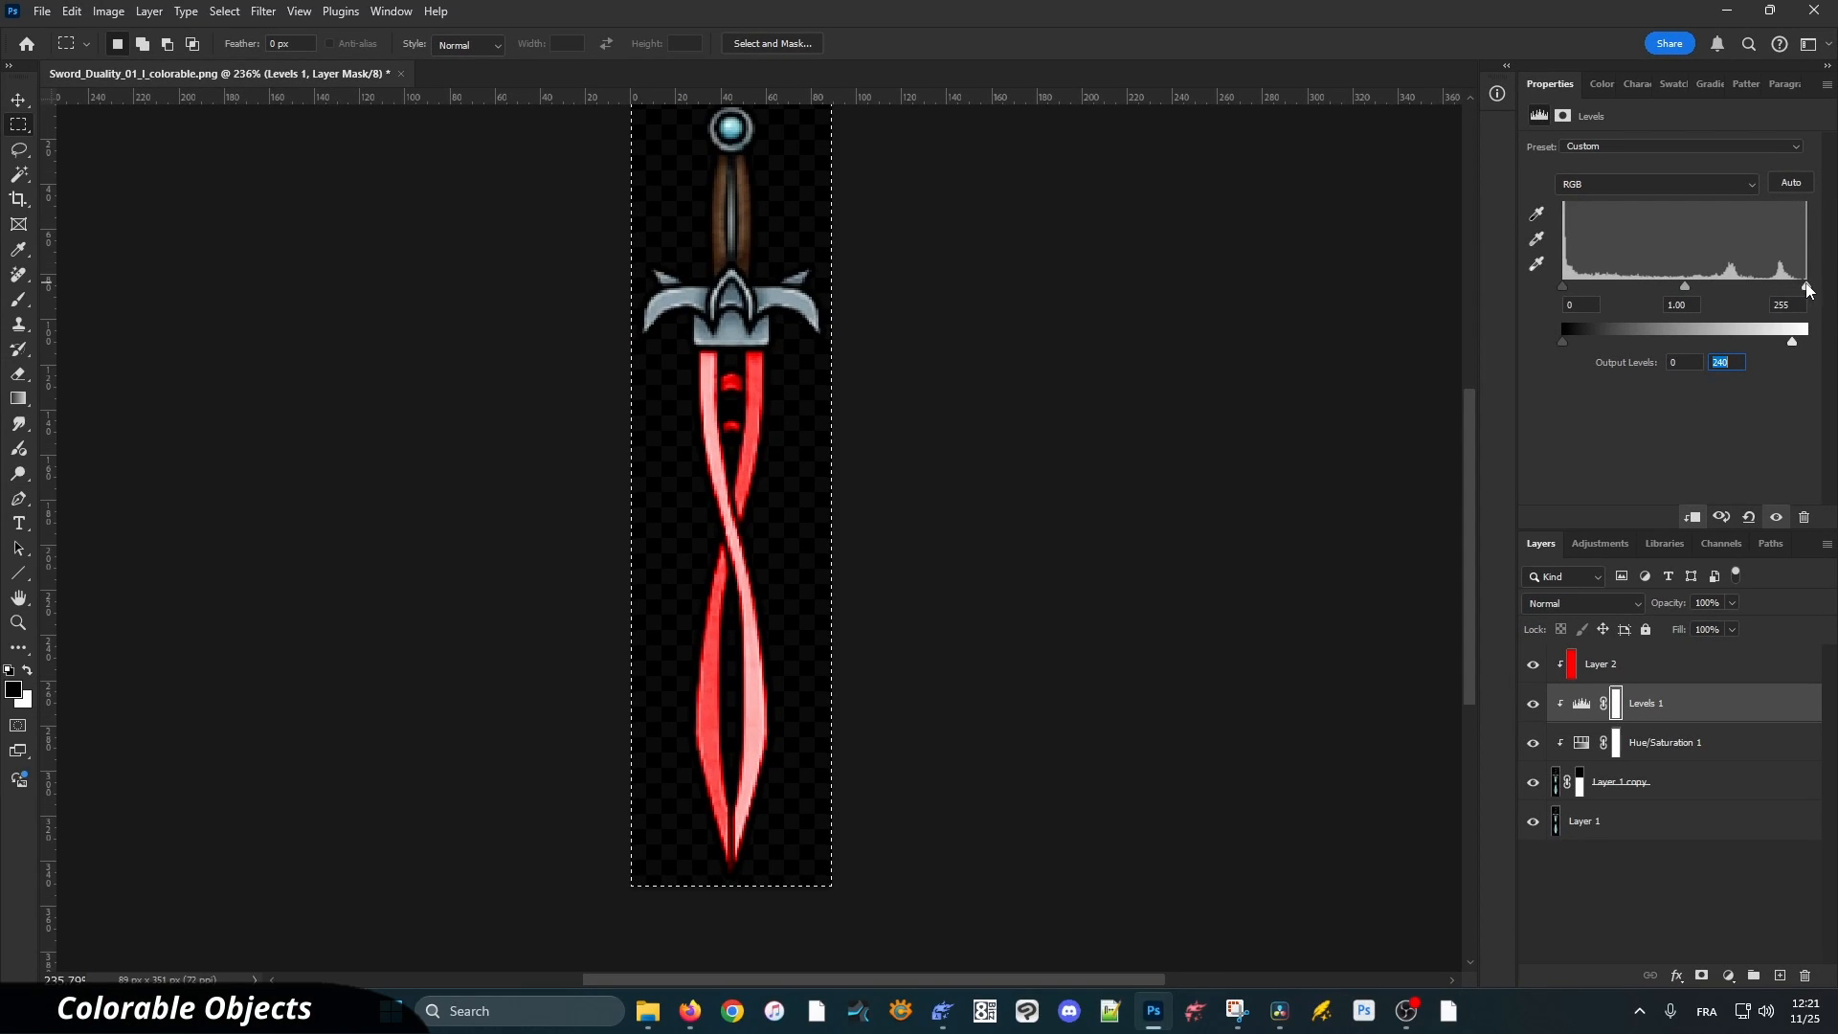
# Set the midtone input level of Levels 1 to 0.69, and merge all visible layers of the sword image
pyautogui.moveTo(1805, 285)
pyautogui.mouseDown()
pyautogui.moveTo(1771, 286)
pyautogui.moveTo(1824, 285)
pyautogui.mouseUp()
pyautogui.moveTo(1688, 288)
pyautogui.mouseDown()
pyautogui.moveTo(1737, 279)
pyautogui.moveTo(1711, 276)
pyautogui.mouseUp()
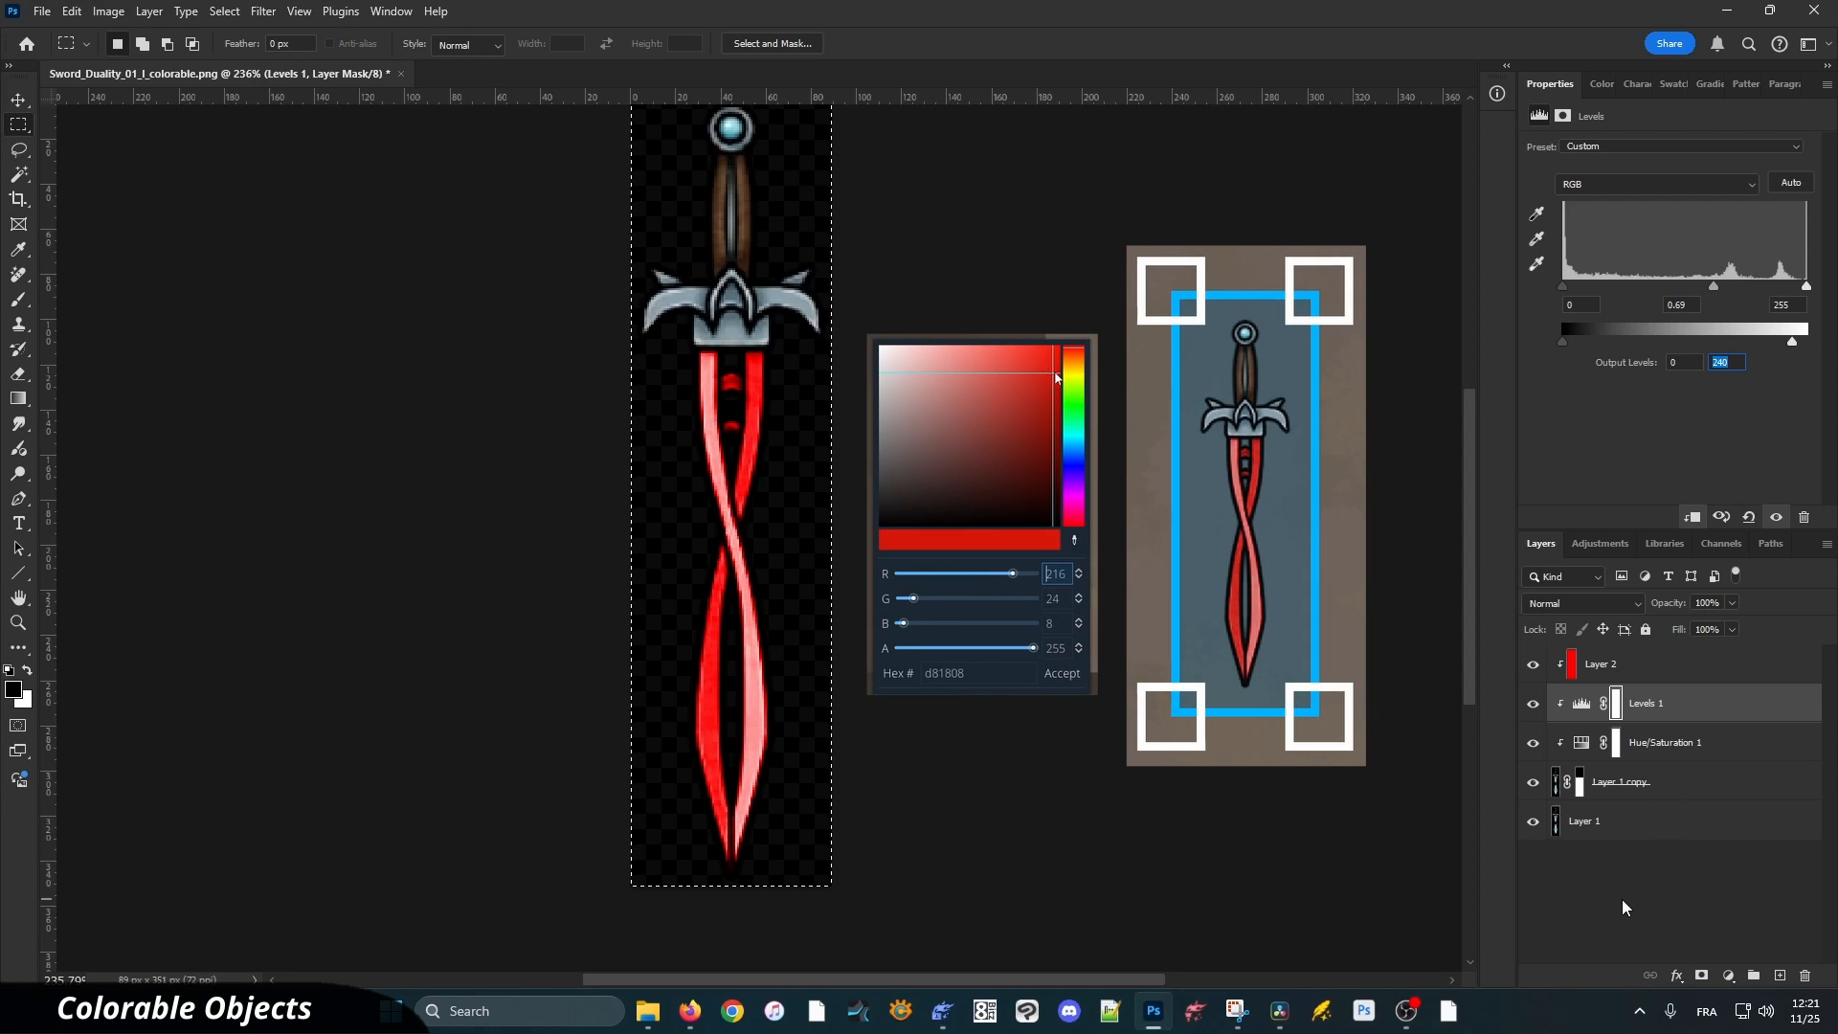
pyautogui.click(1622, 904)
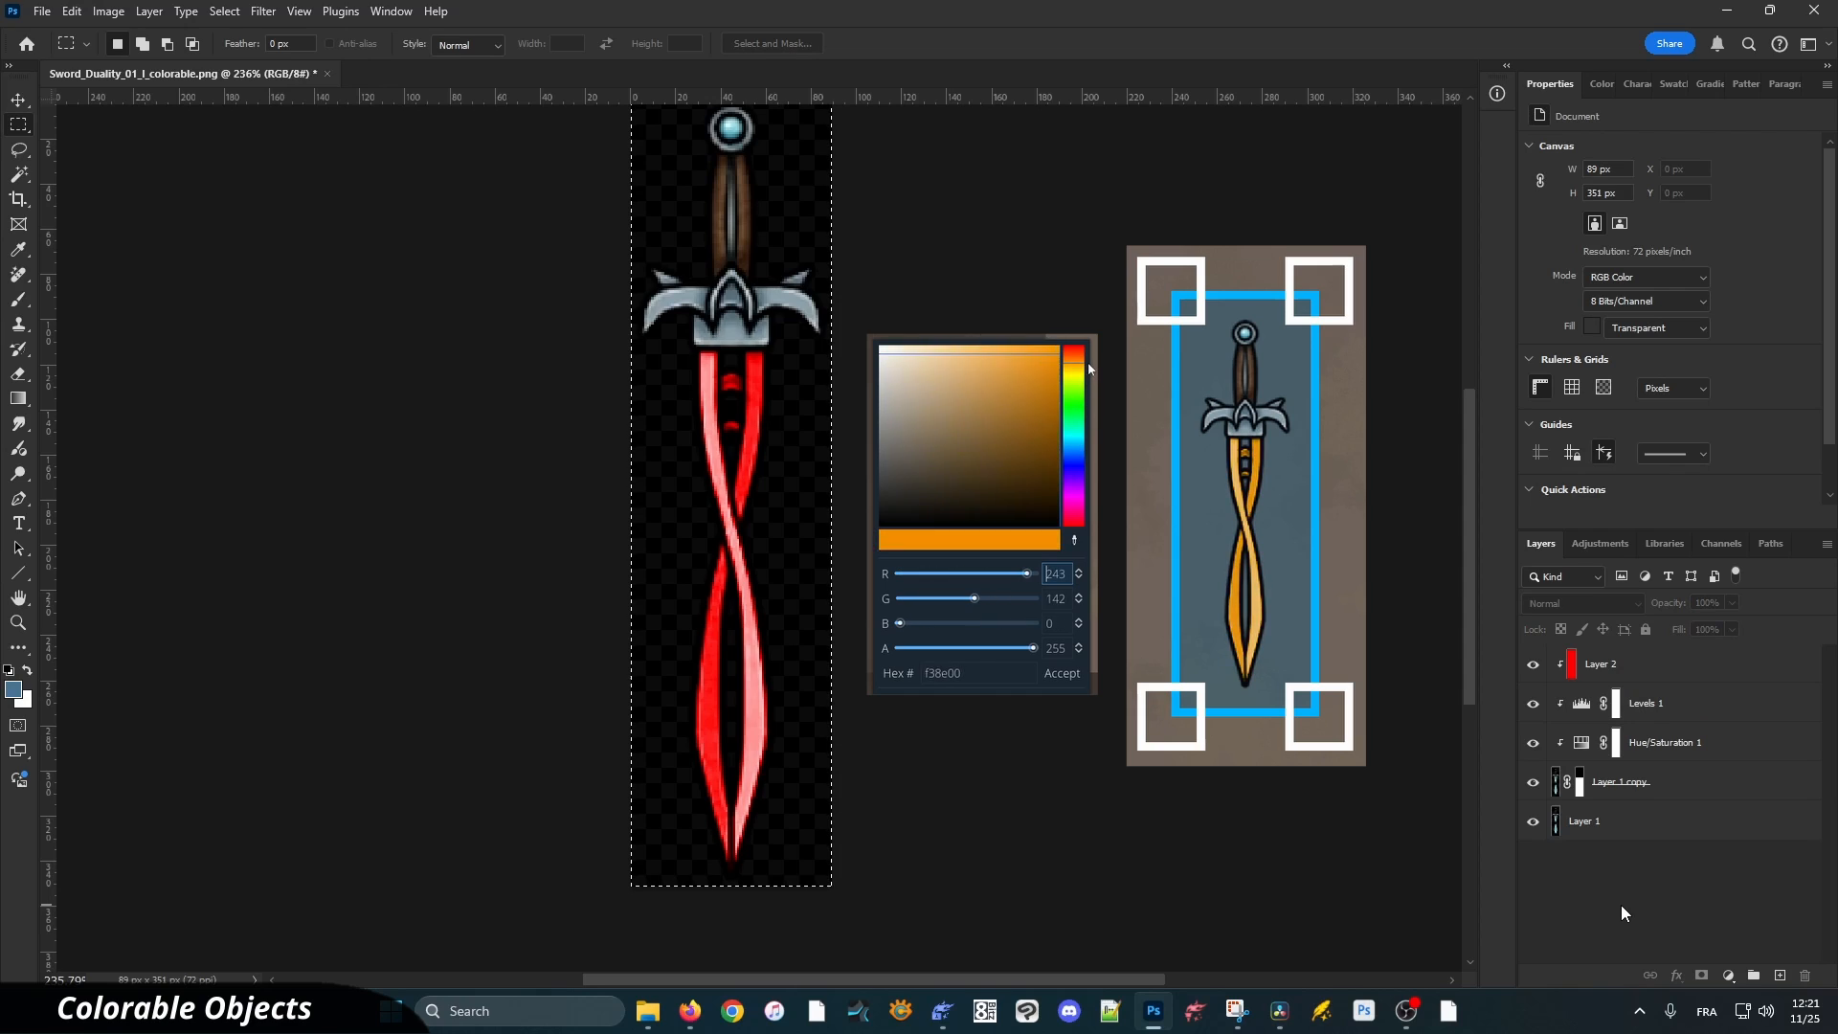
pyautogui.hotkey('ctrl', 'shift', 'e')
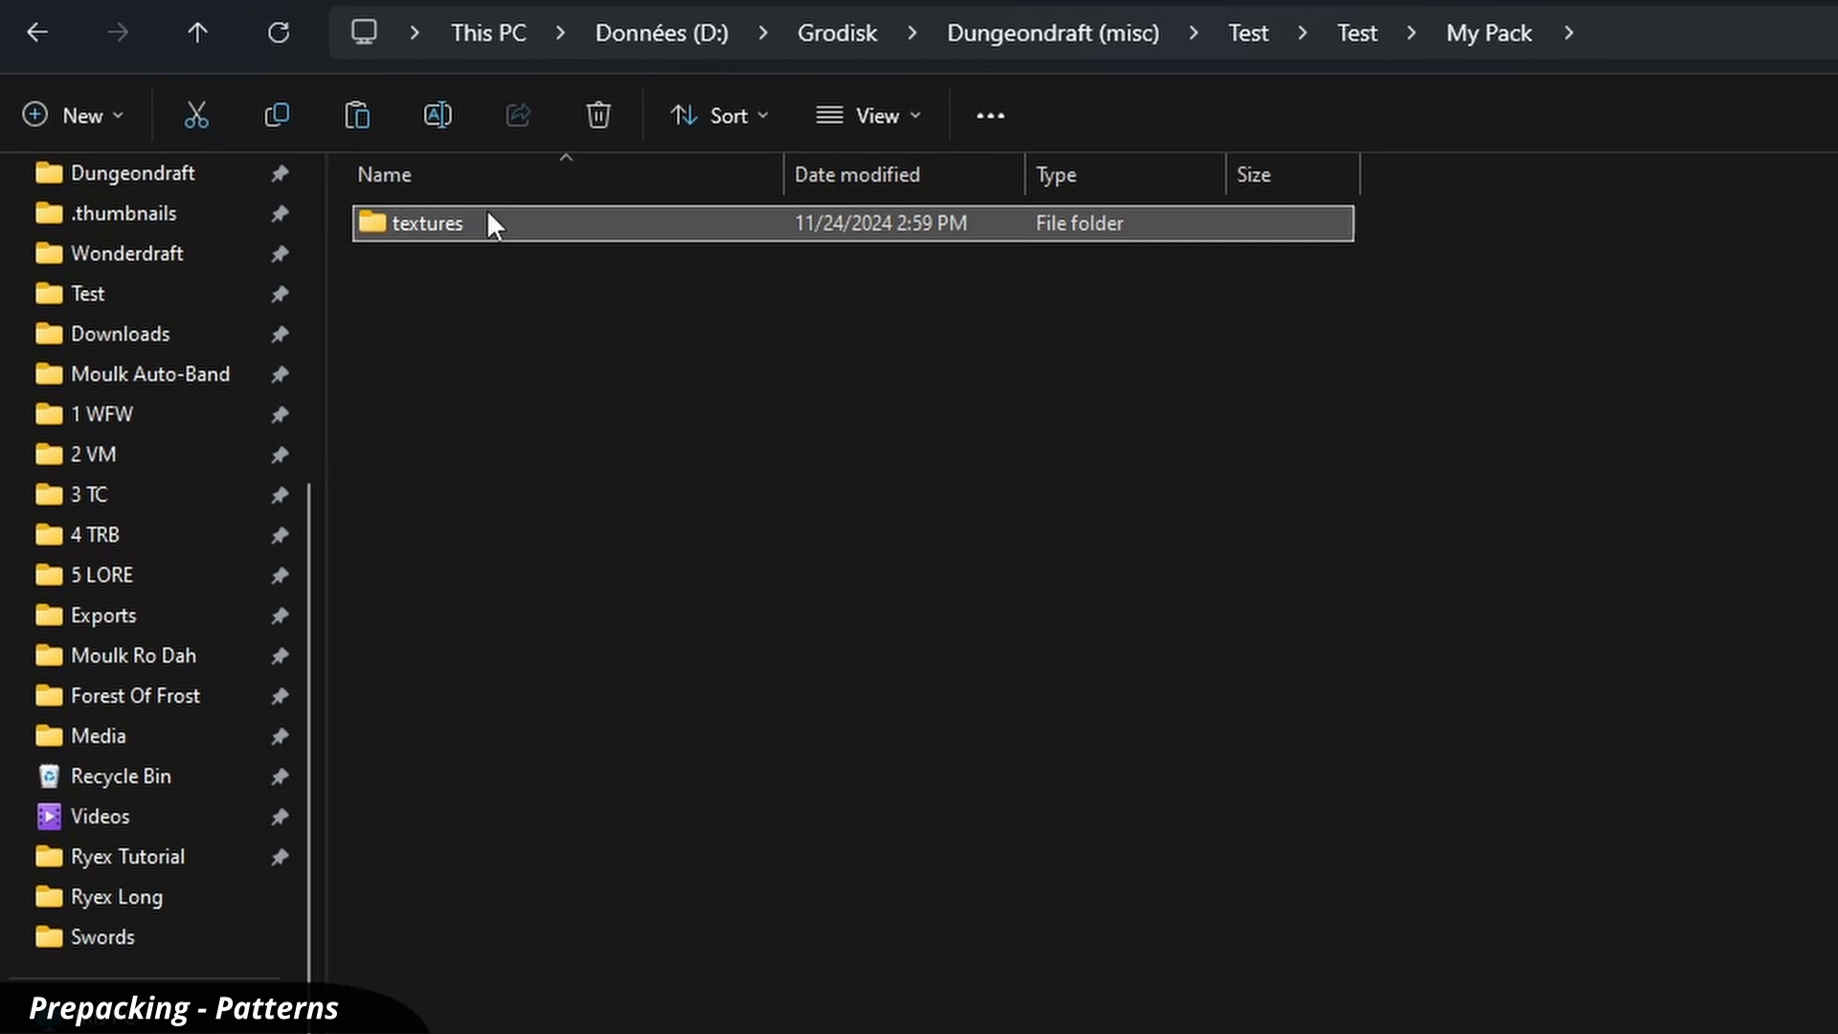
# In File Explorer, create a patterns folder inside My Pack's textures folder, with a subfolder named normal
pyautogui.doubleClick(427, 222)
pyautogui.hotkey('ctrl', 'shift', 'n')
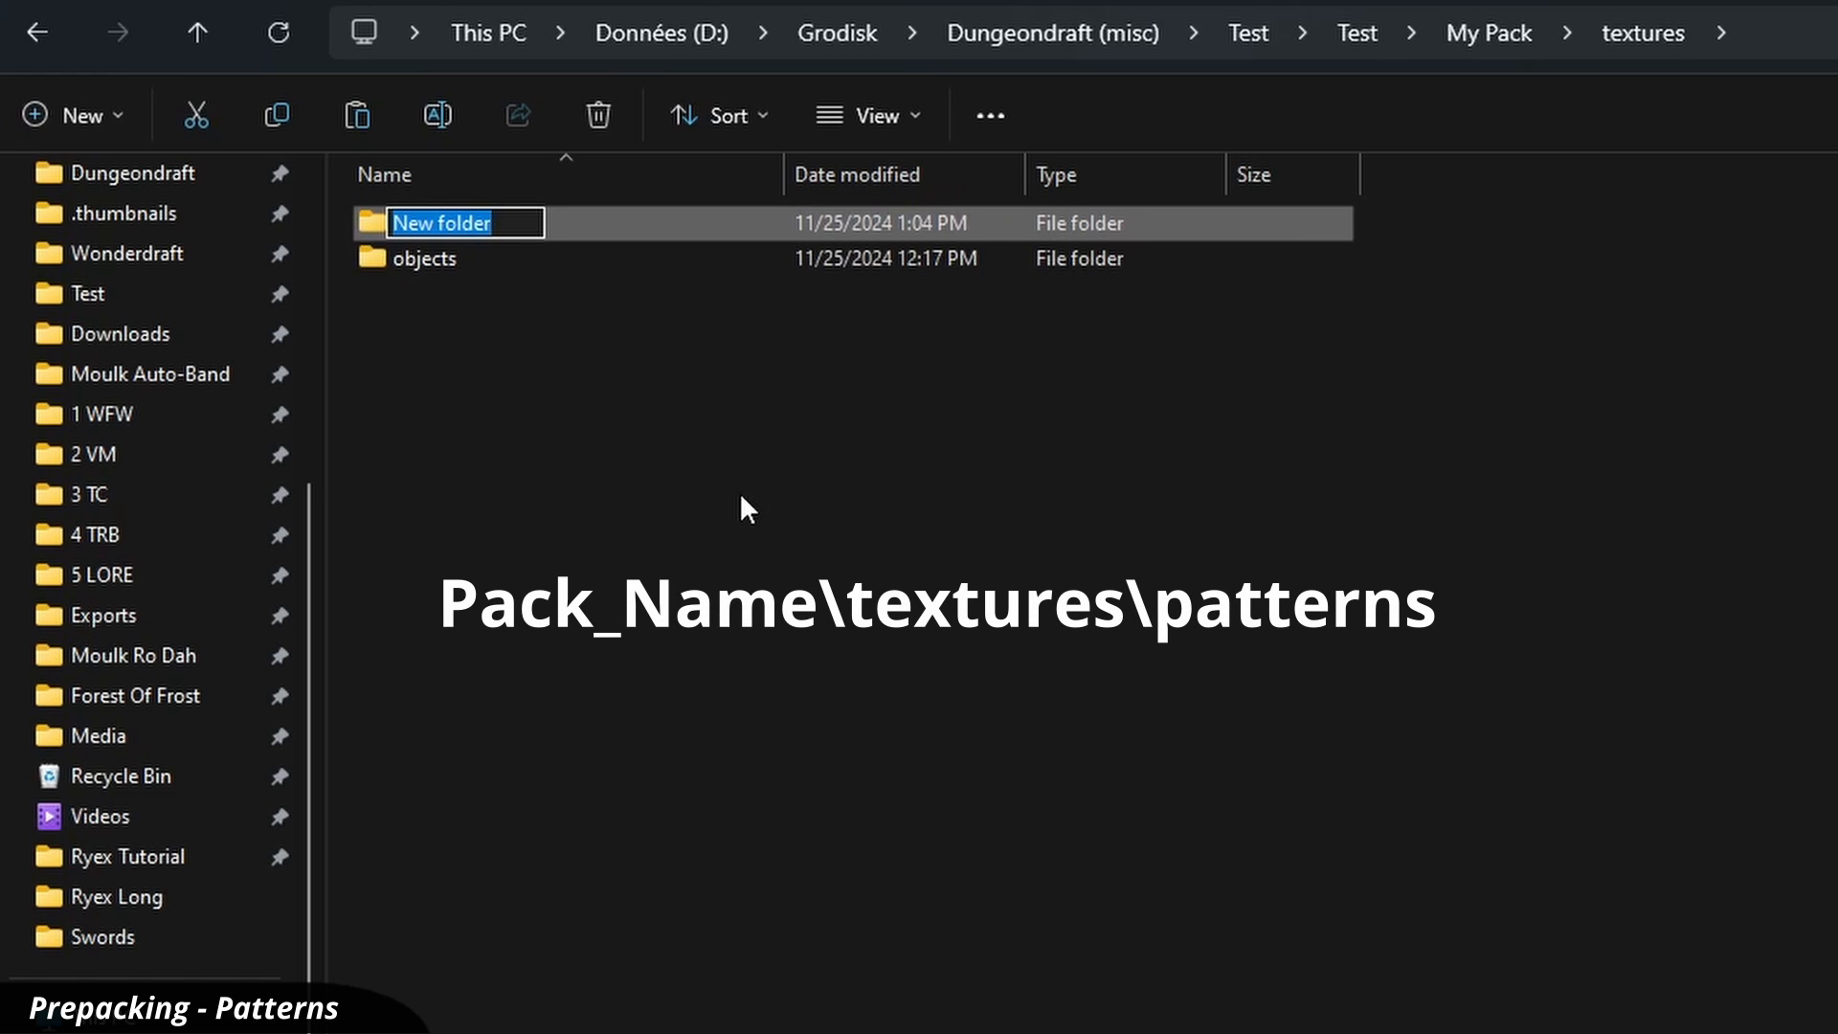
pyautogui.write('patterns')
pyautogui.press('Return')
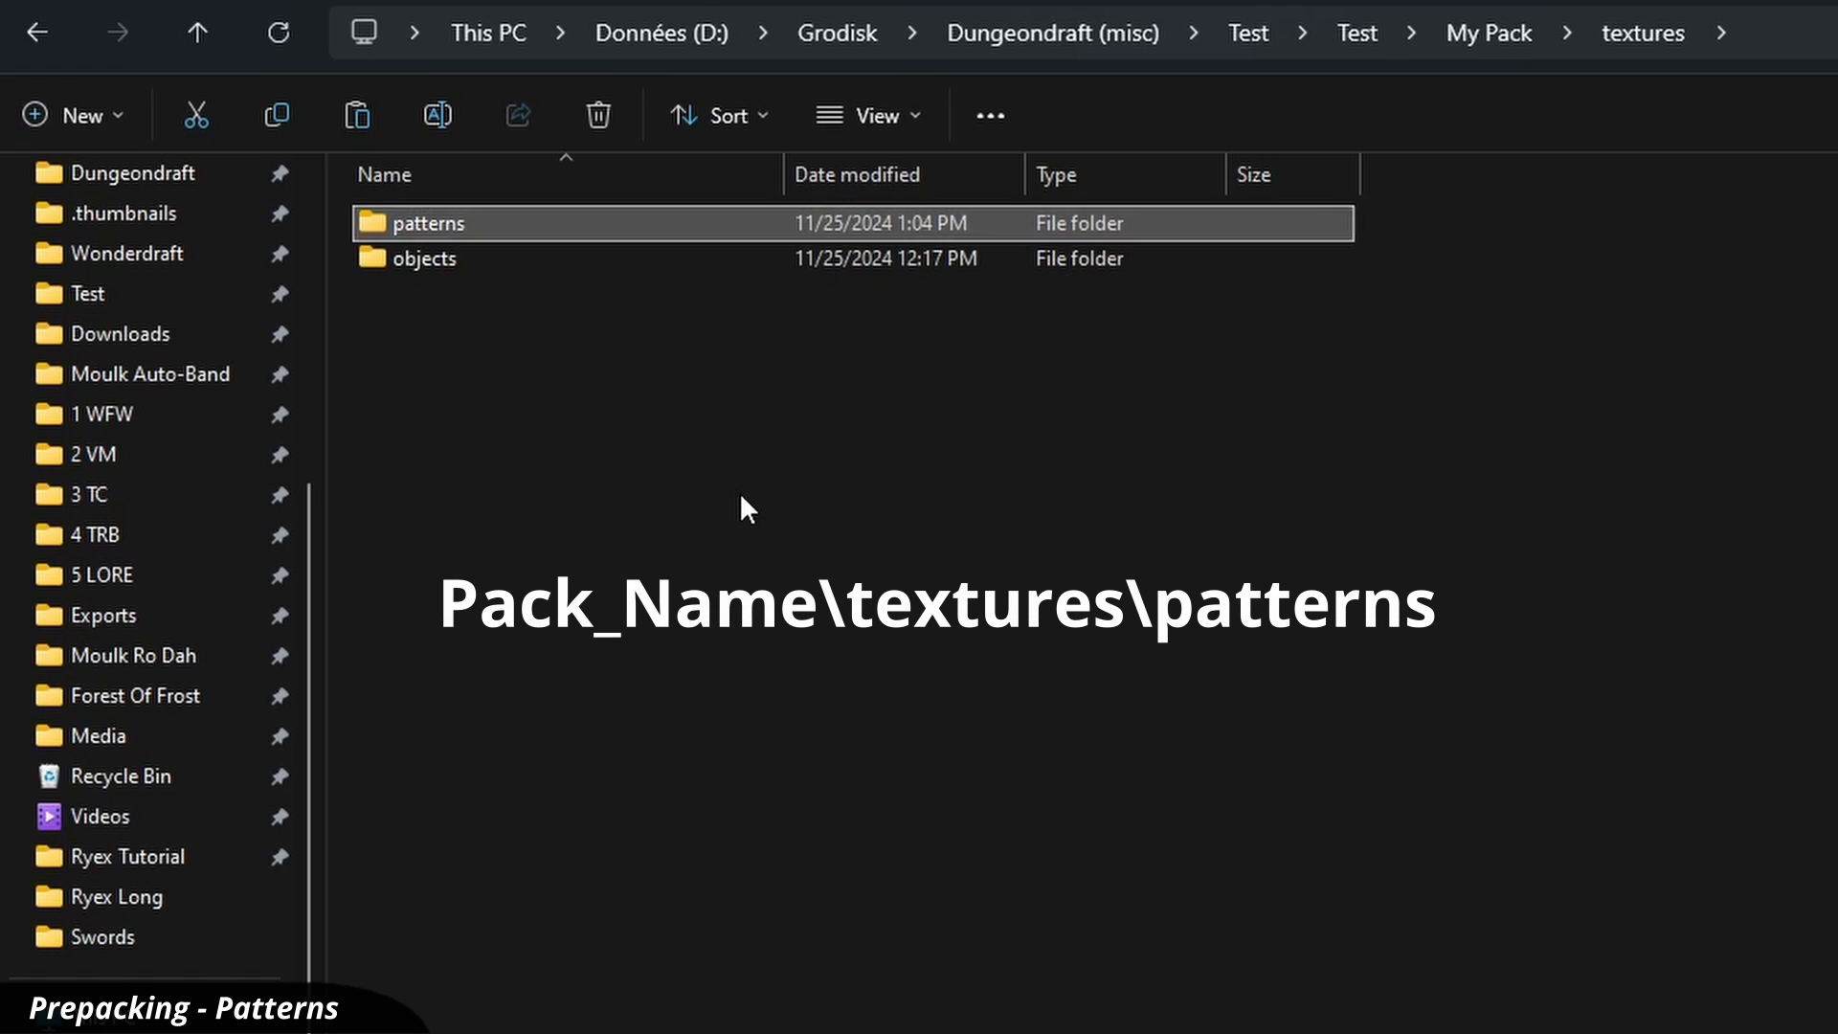
pyautogui.press('Return')
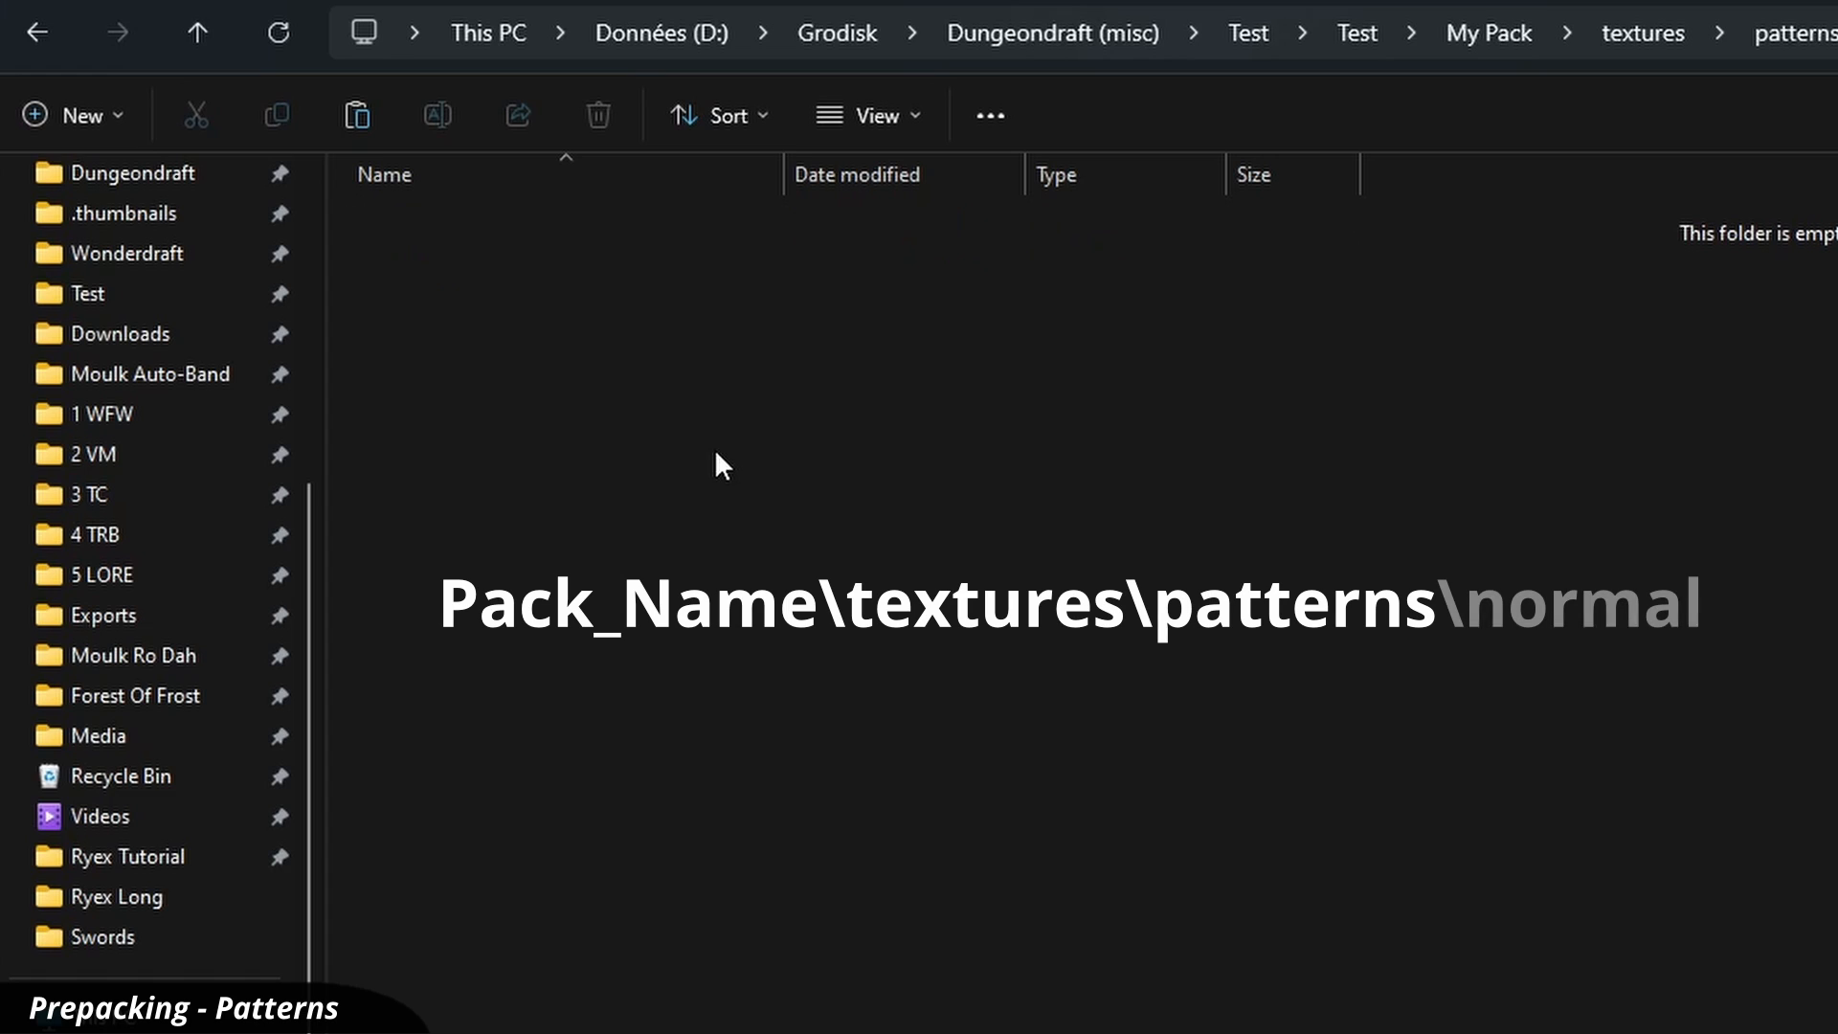
pyautogui.hotkey('ctrl', 'shift', 'n')
pyautogui.write('normal')
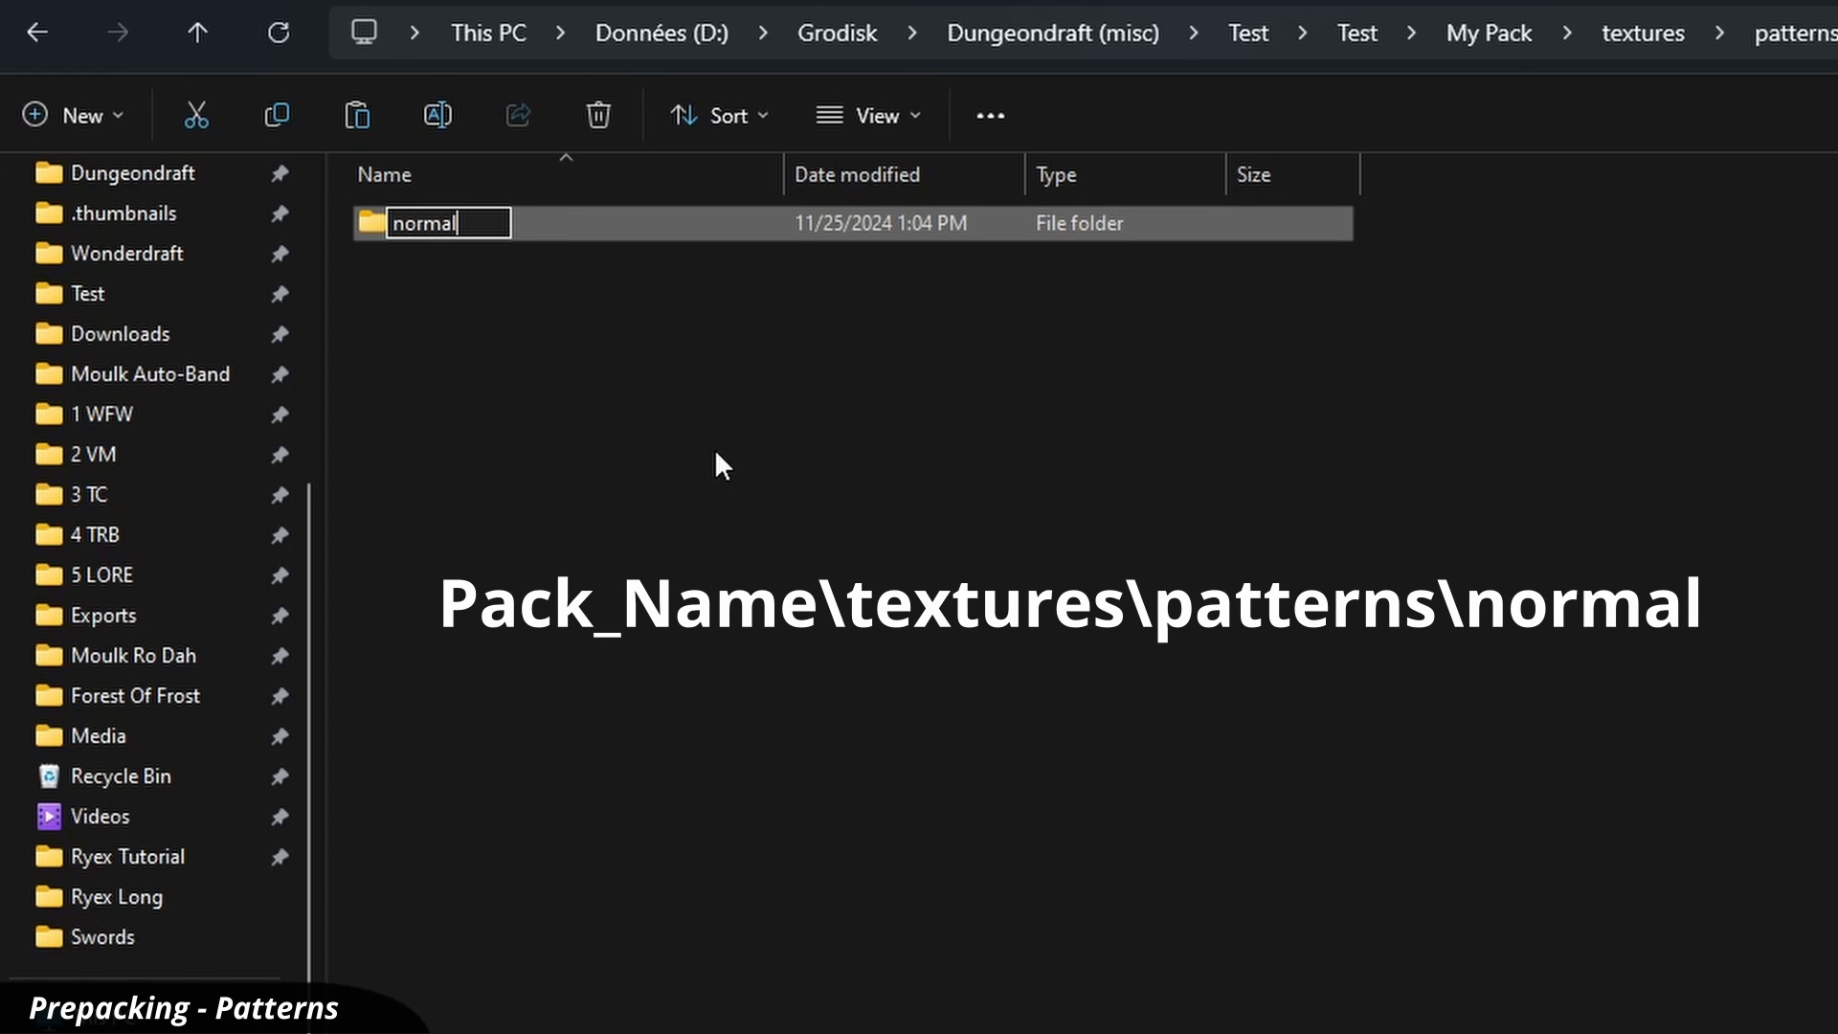
pyautogui.press('Return')
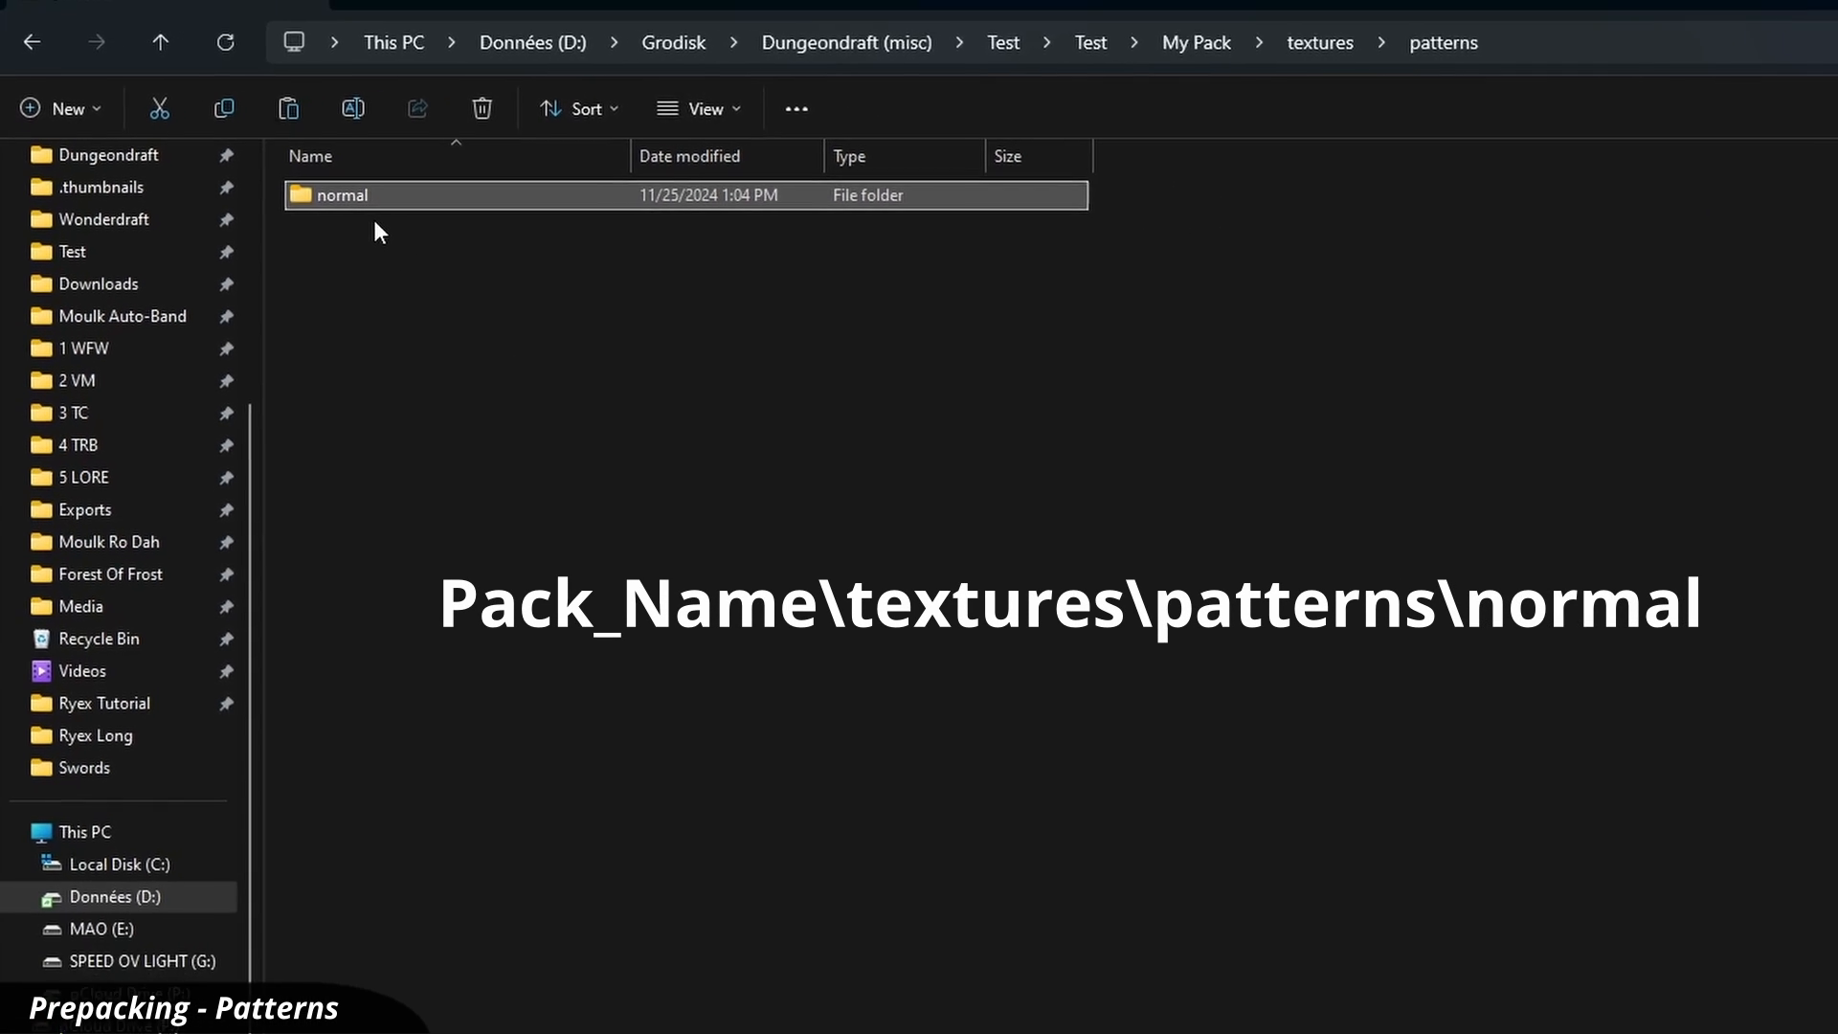
# Paste the four copied pattern PNG images into the normal folder and display them as large icons
pyautogui.doubleClick(375, 224)
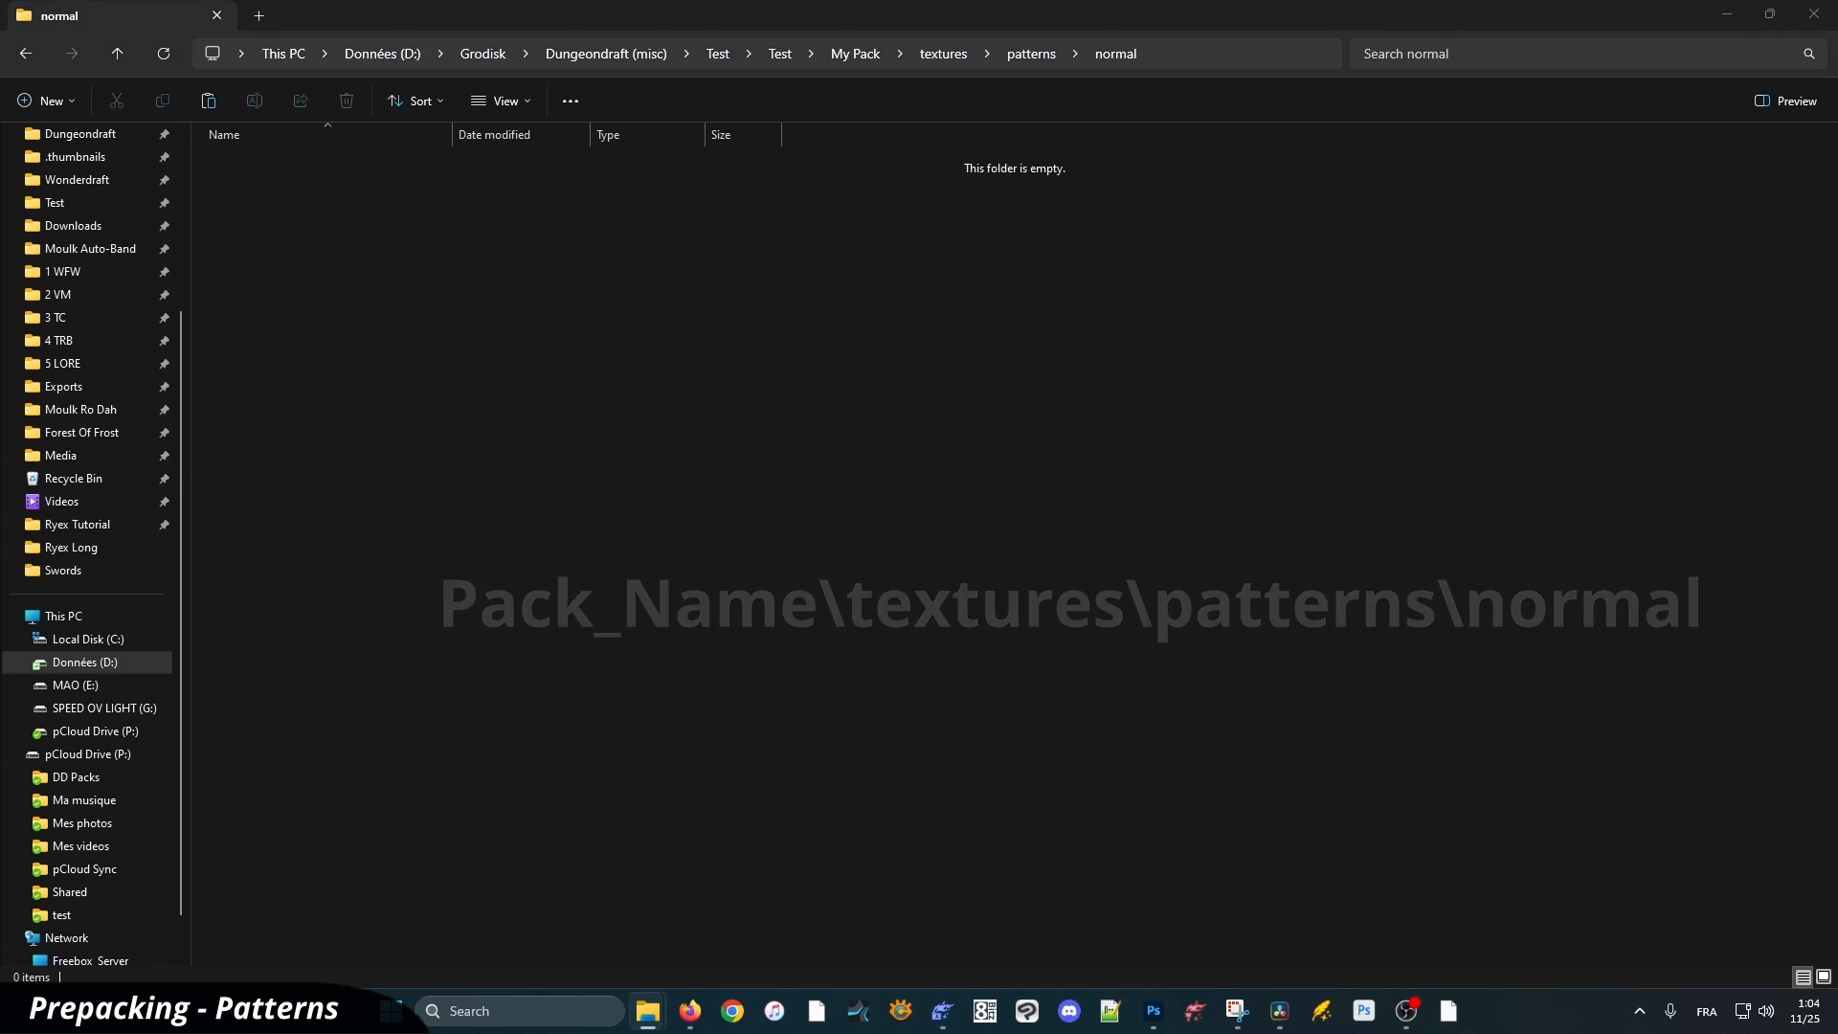
pyautogui.hotkey('ctrl', 'v')
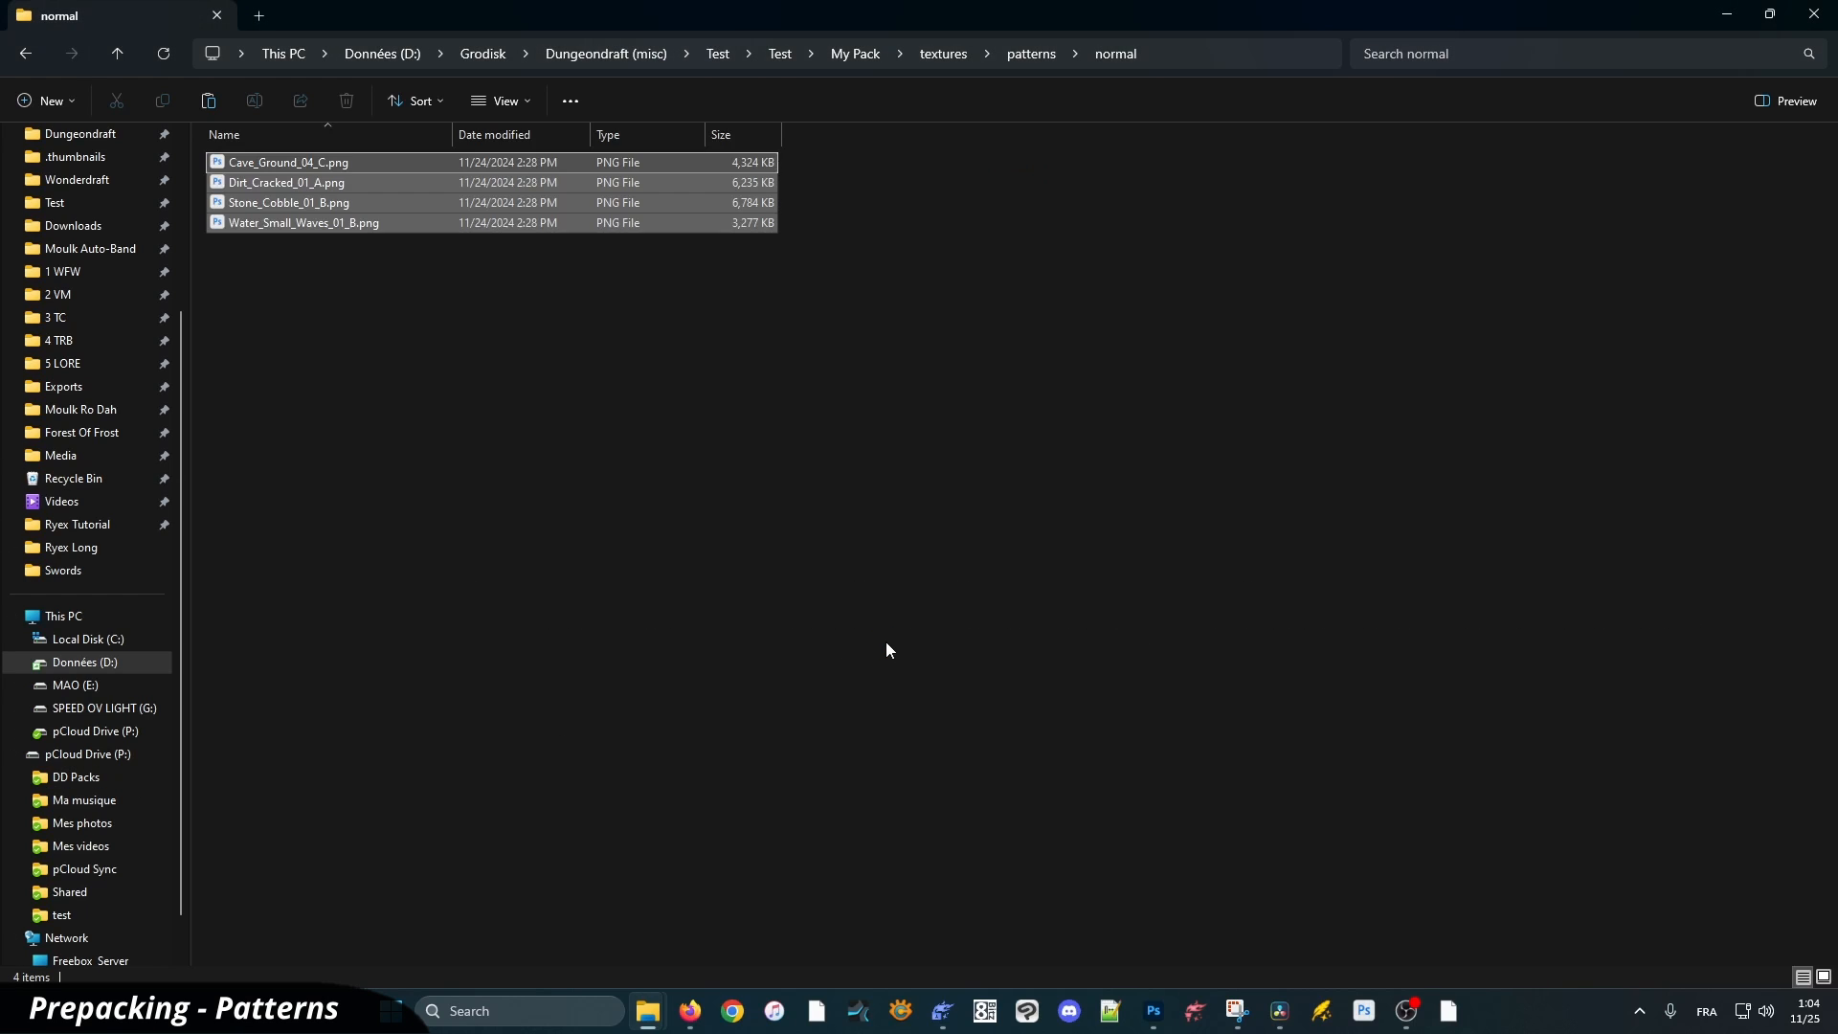
pyautogui.click(886, 650)
pyautogui.hotkey('ctrl', 'shift', '4')
pyautogui.hotkey('ctrl', 'shift', '2')
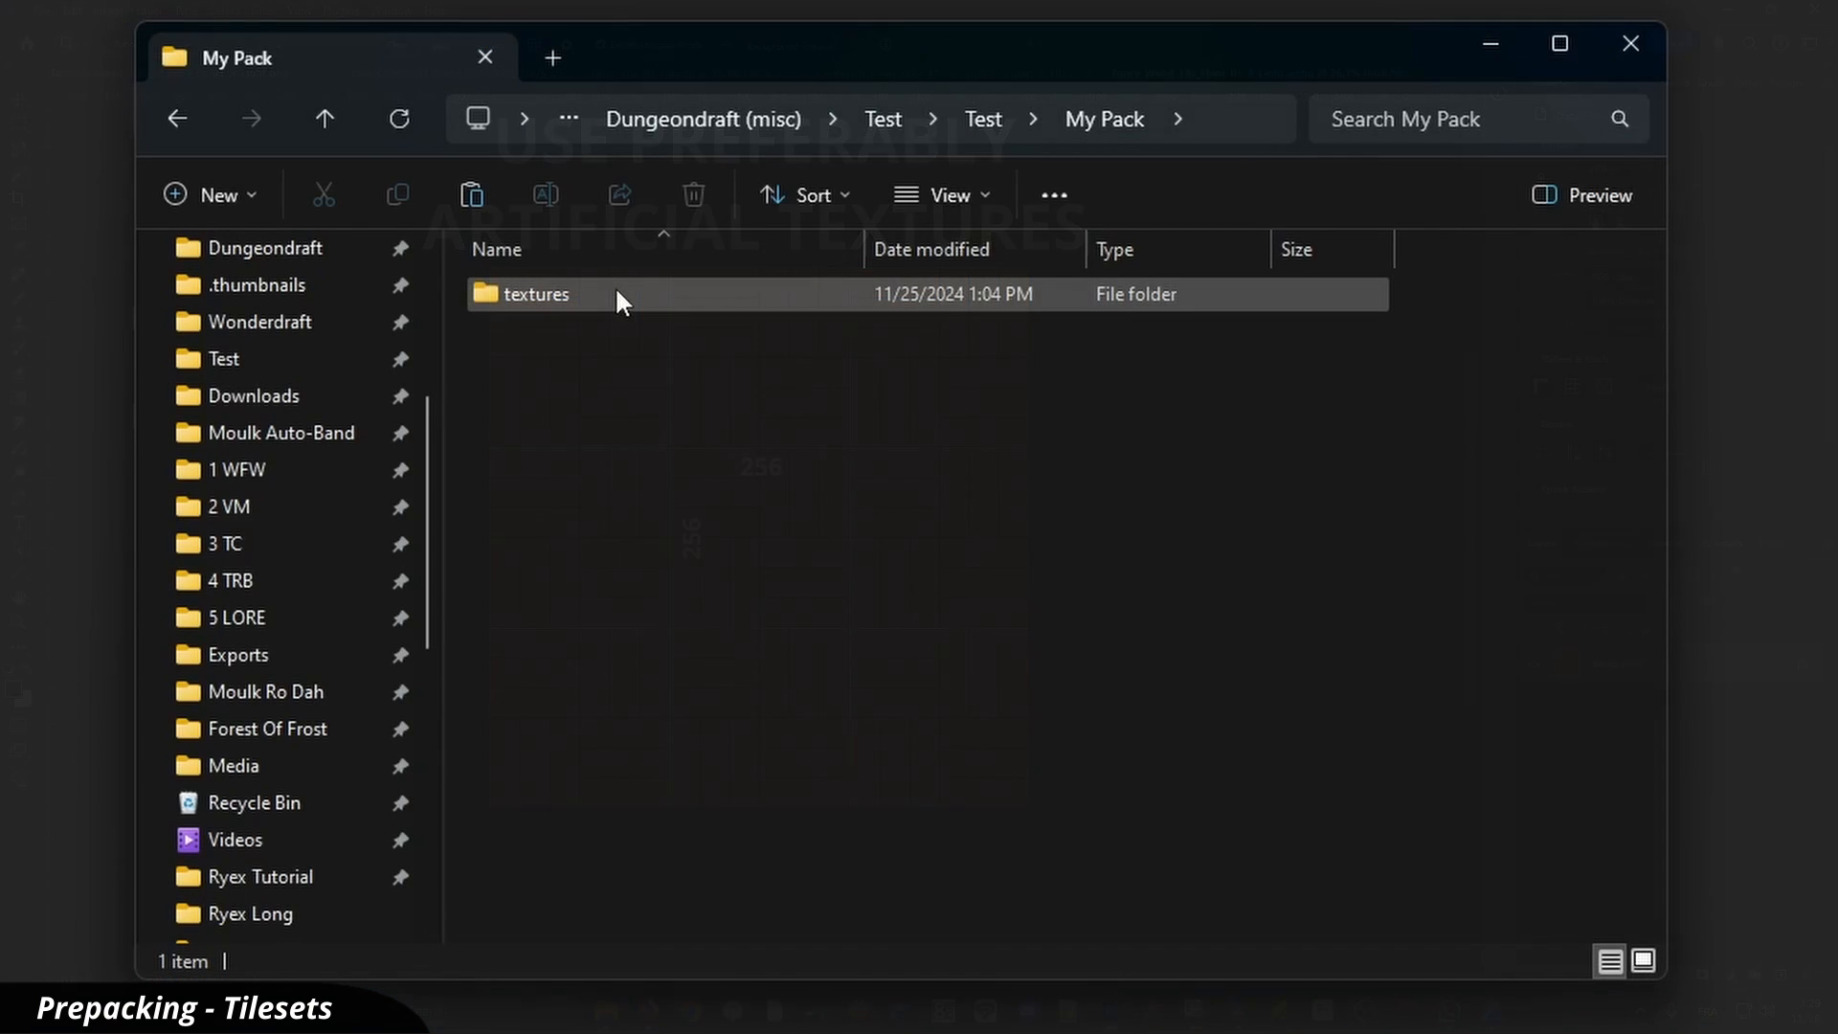
# Create a tilesets folder inside My Pack's textures folder, with a subfolder named simple
pyautogui.doubleClick(617, 292)
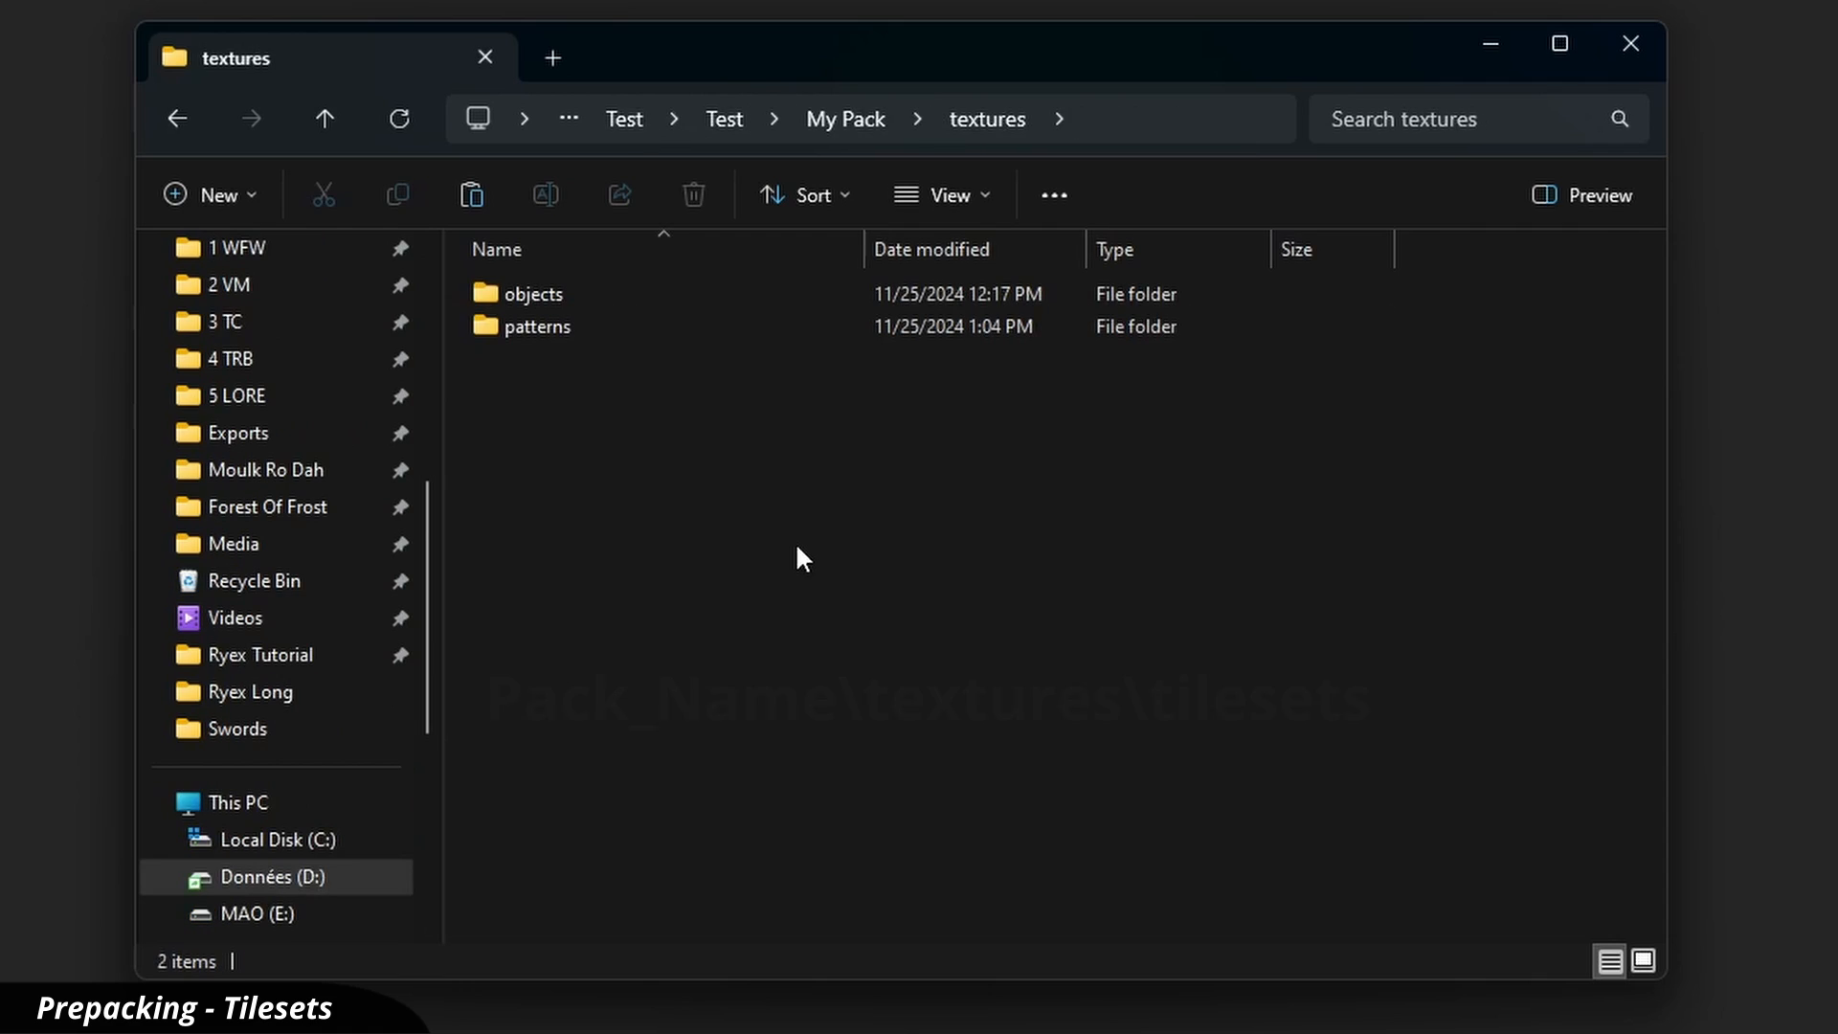
pyautogui.hotkey('ctrl', 'shift', 'n')
pyautogui.write('ti')
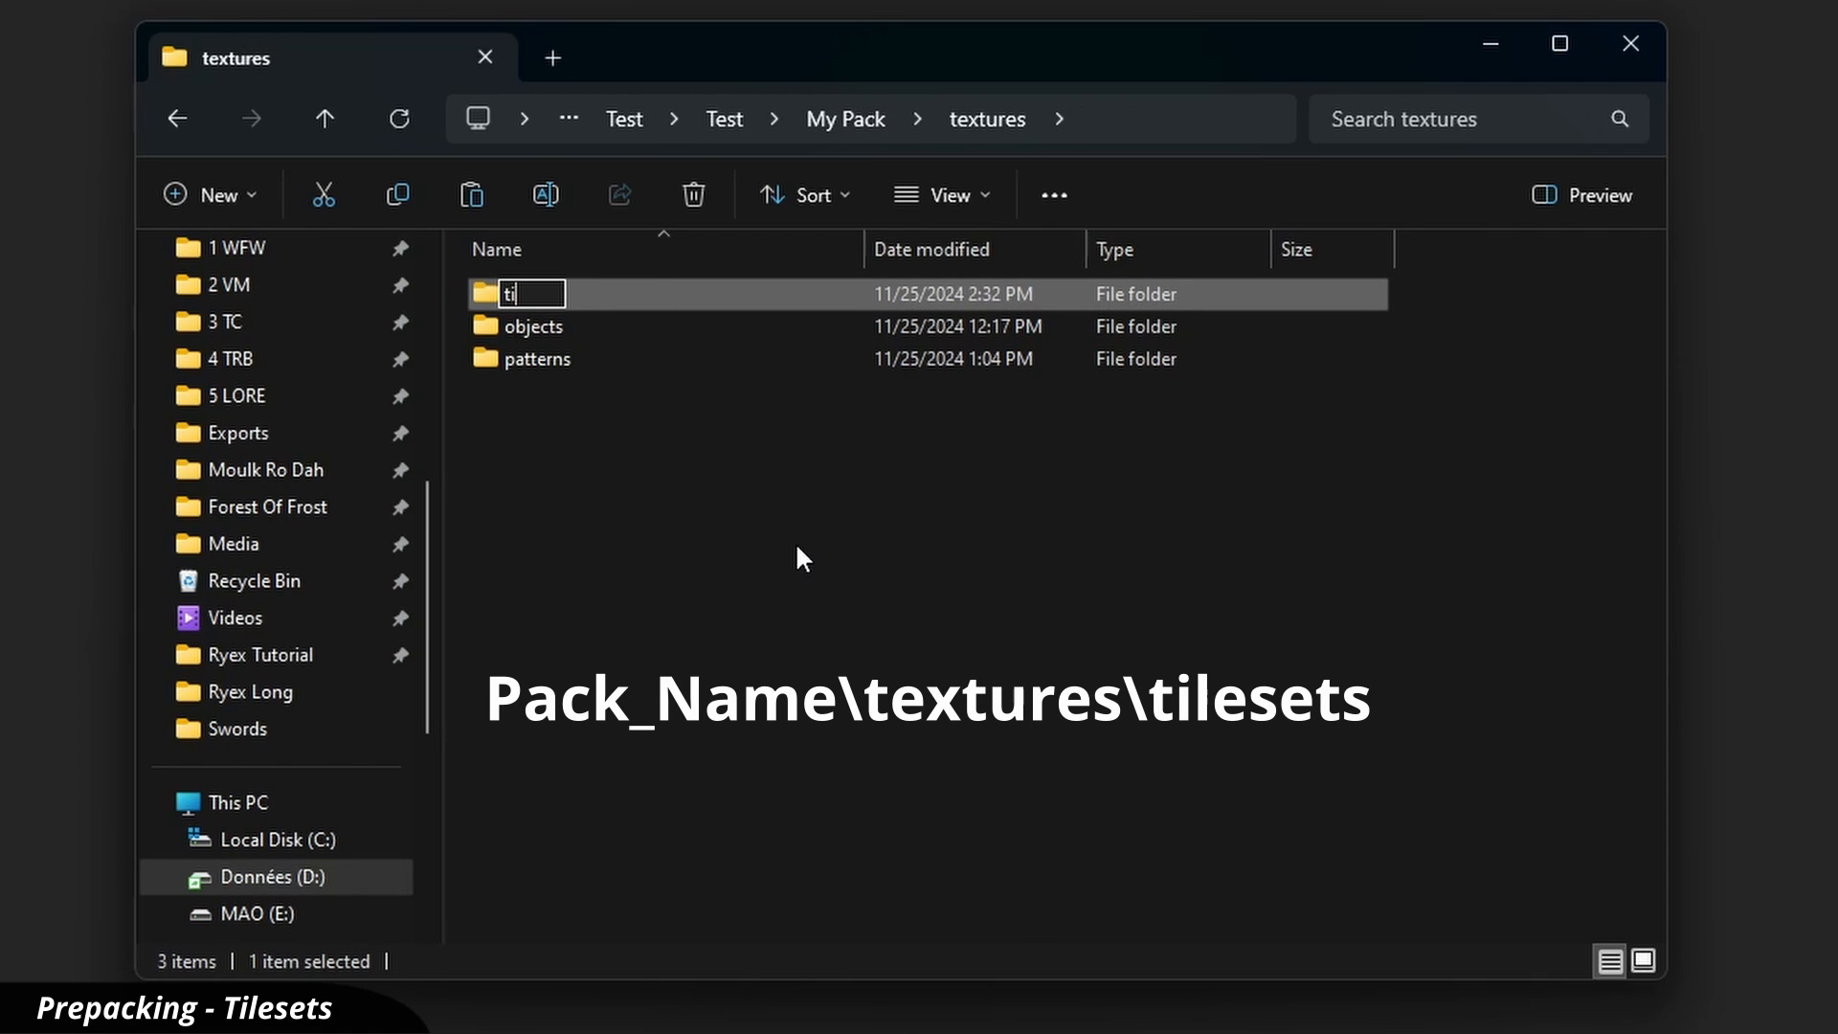
pyautogui.write('lesets')
pyautogui.press('Return')
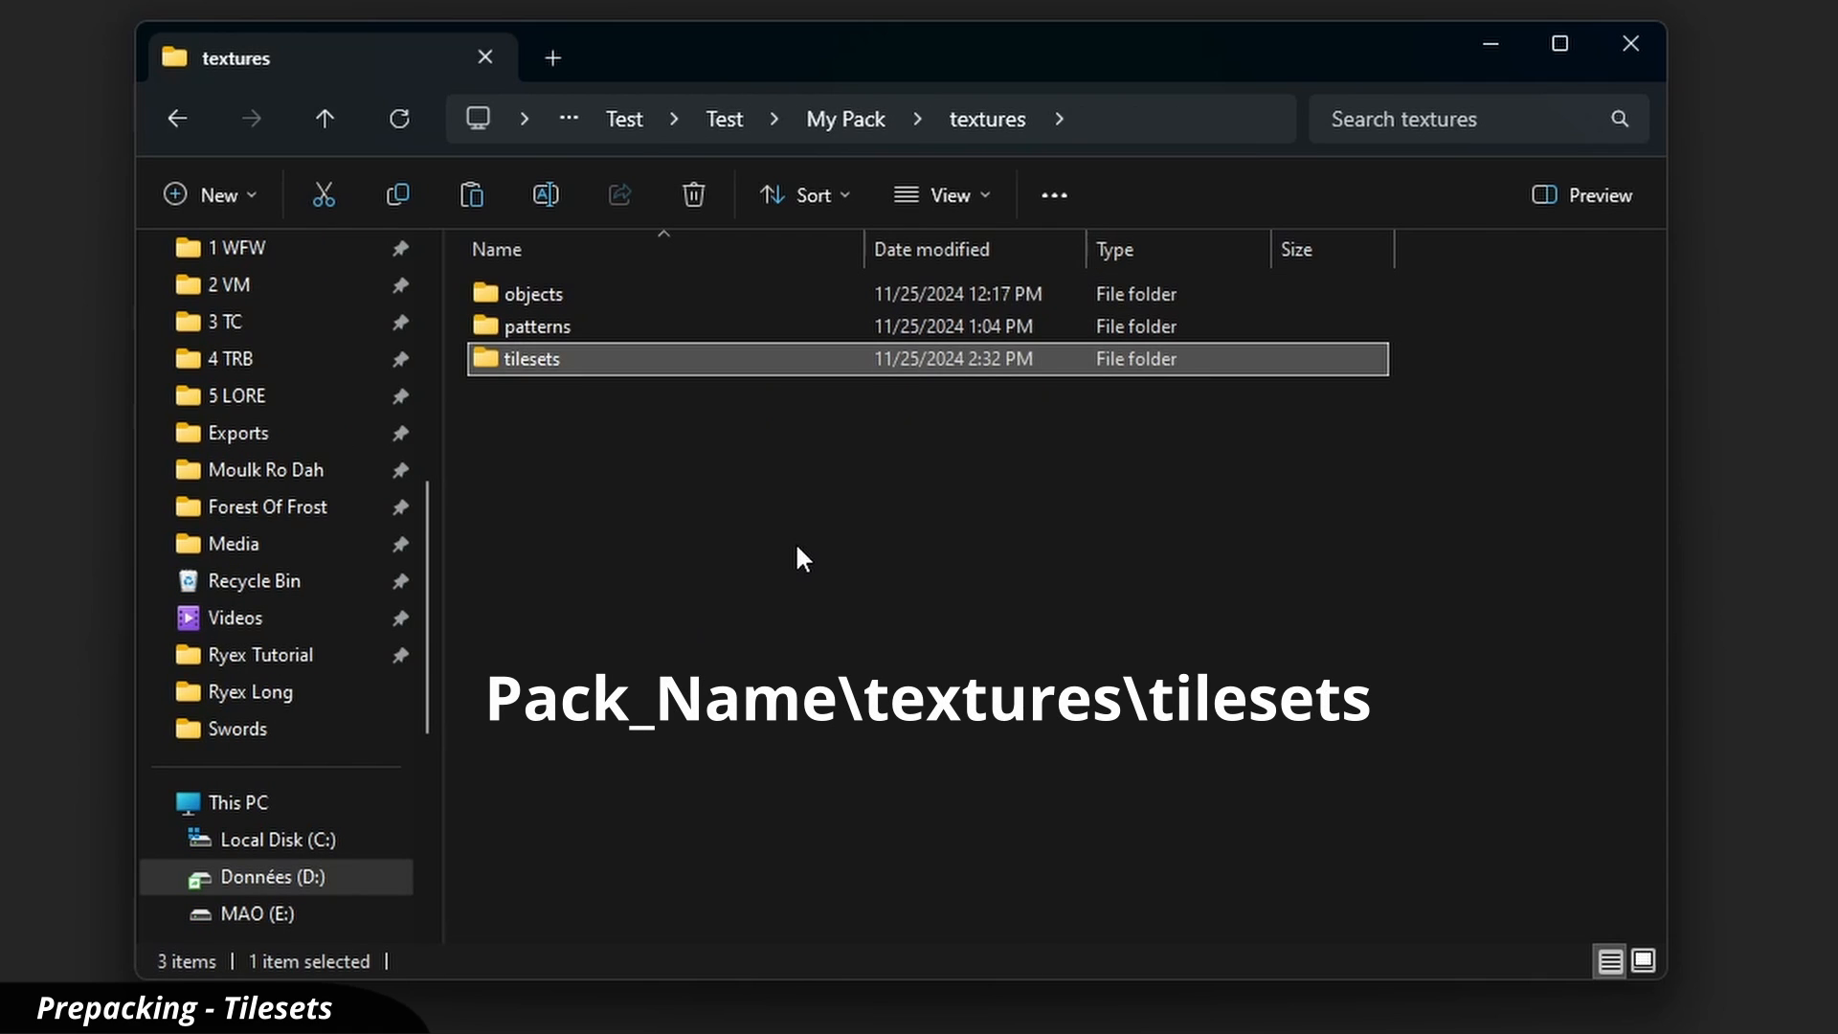
pyautogui.press('Return')
pyautogui.hotkey('ctrl', 'shift', 'n')
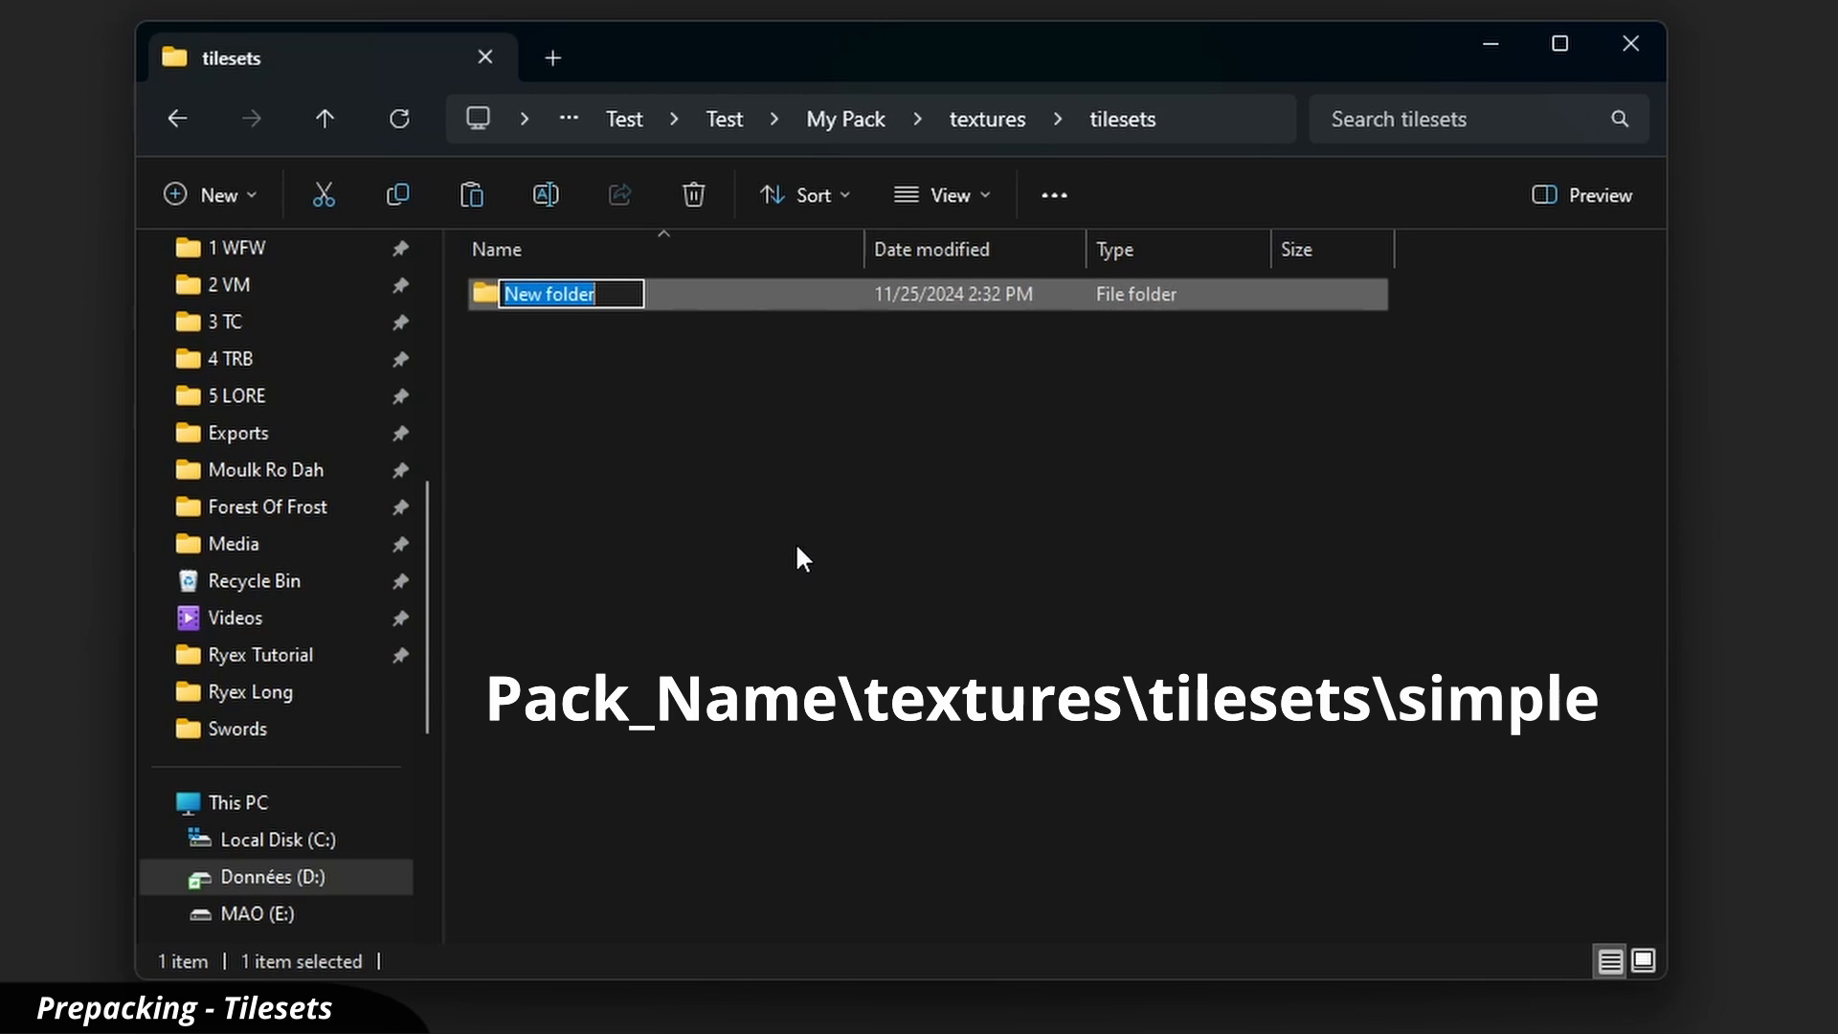
pyautogui.write('simple')
pyautogui.press('Return')
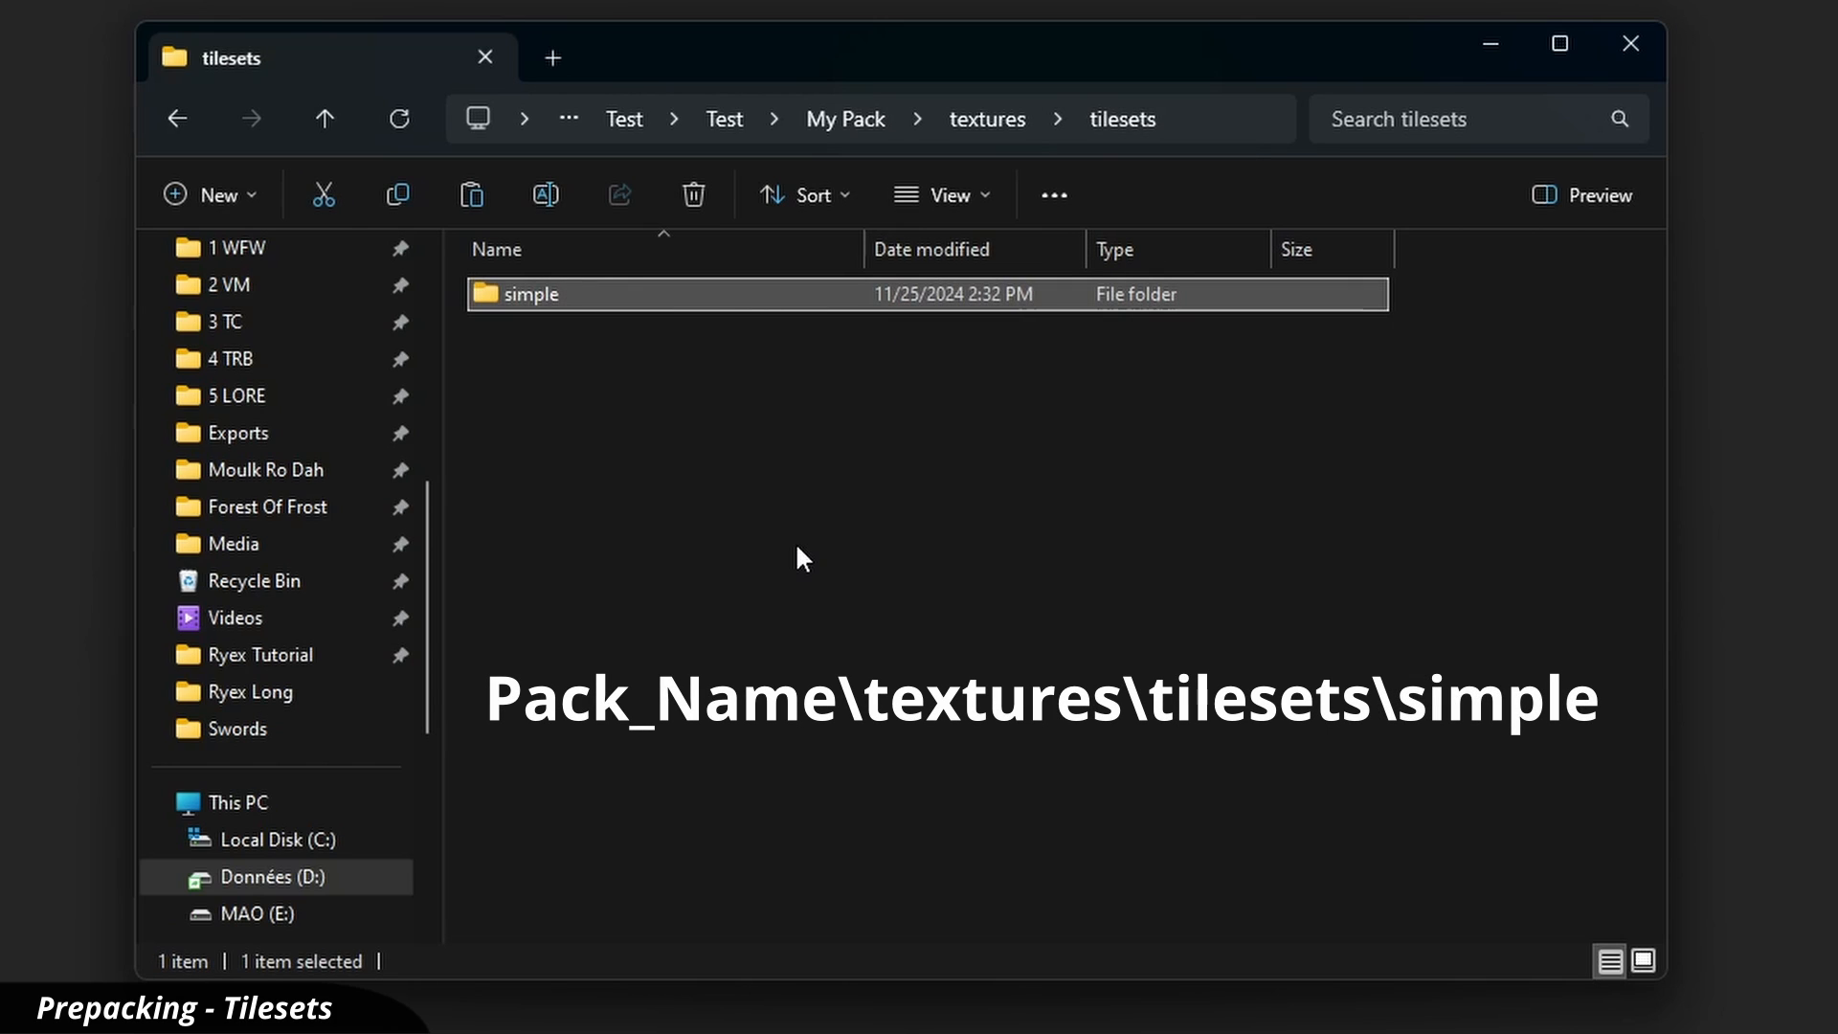
# Paste the three copied floor tile PNG images into the simple folder and display them as large icons
pyautogui.doubleClick(667, 296)
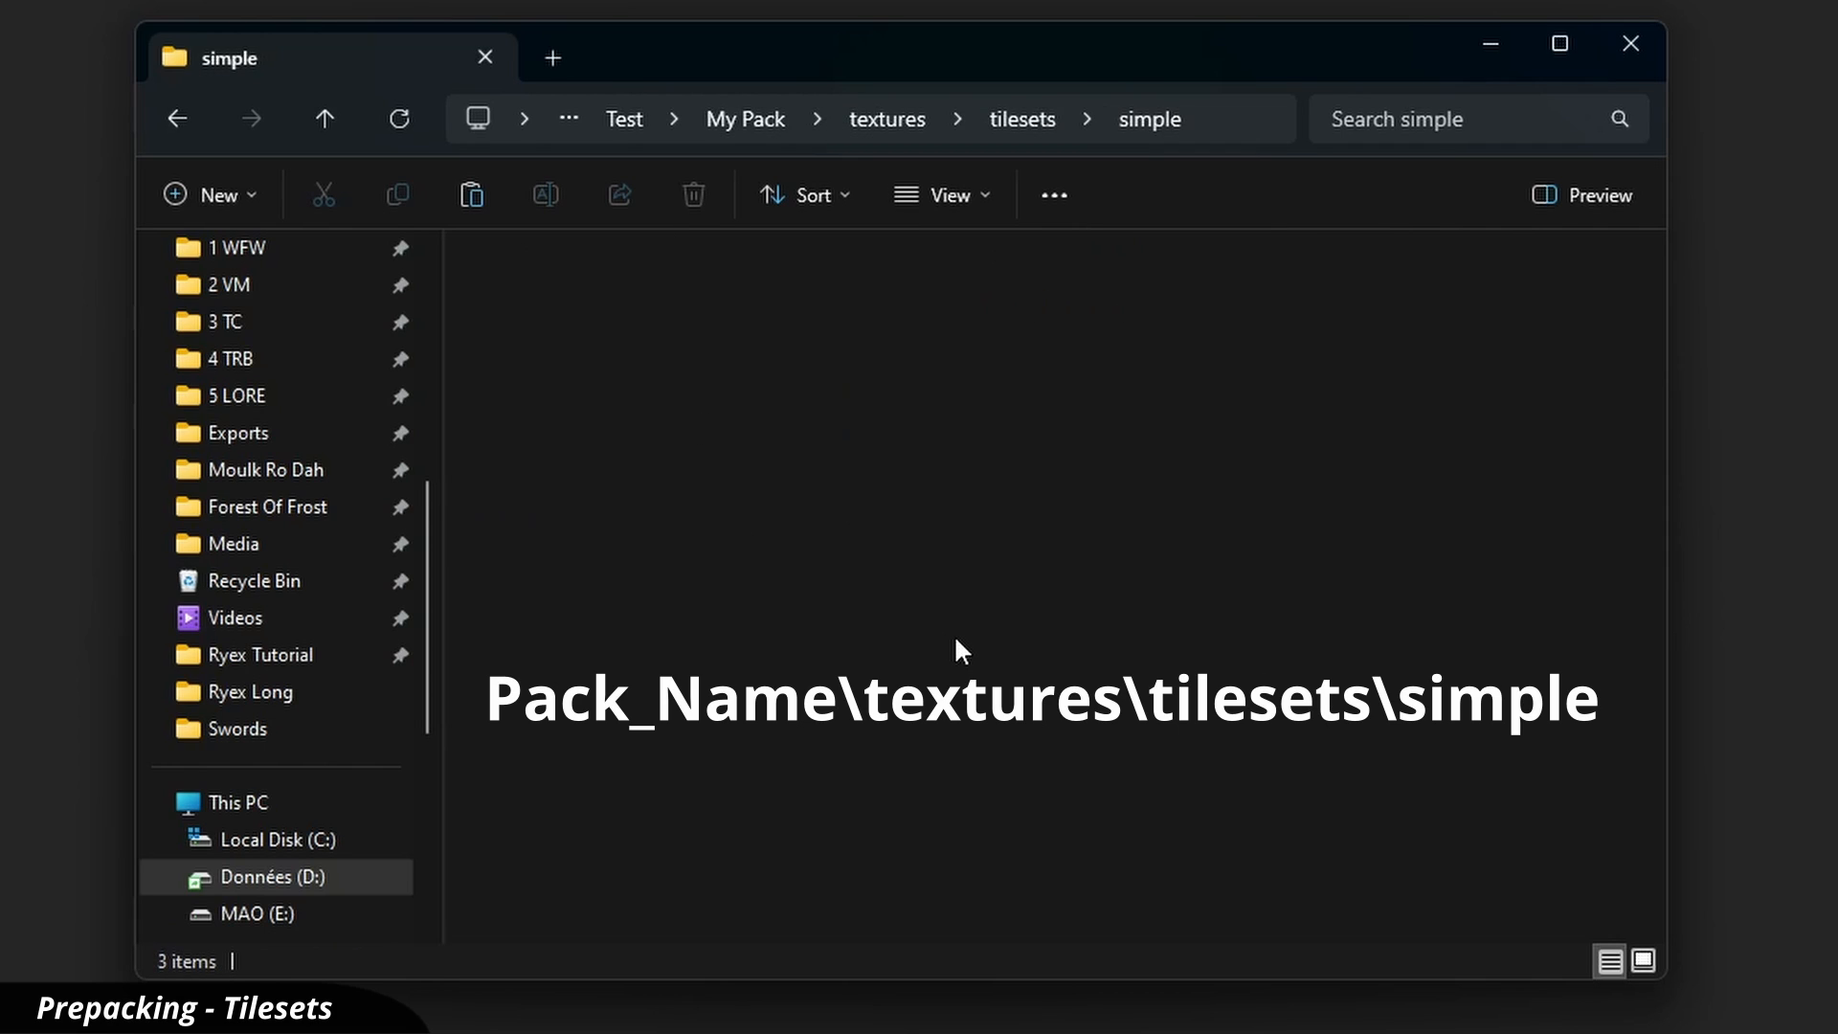
pyautogui.hotkey('ctrl', 'v')
pyautogui.click(978, 623)
pyautogui.hotkey('ctrl', 'shift', '4')
pyautogui.hotkey('ctrl', 'shift', '3')
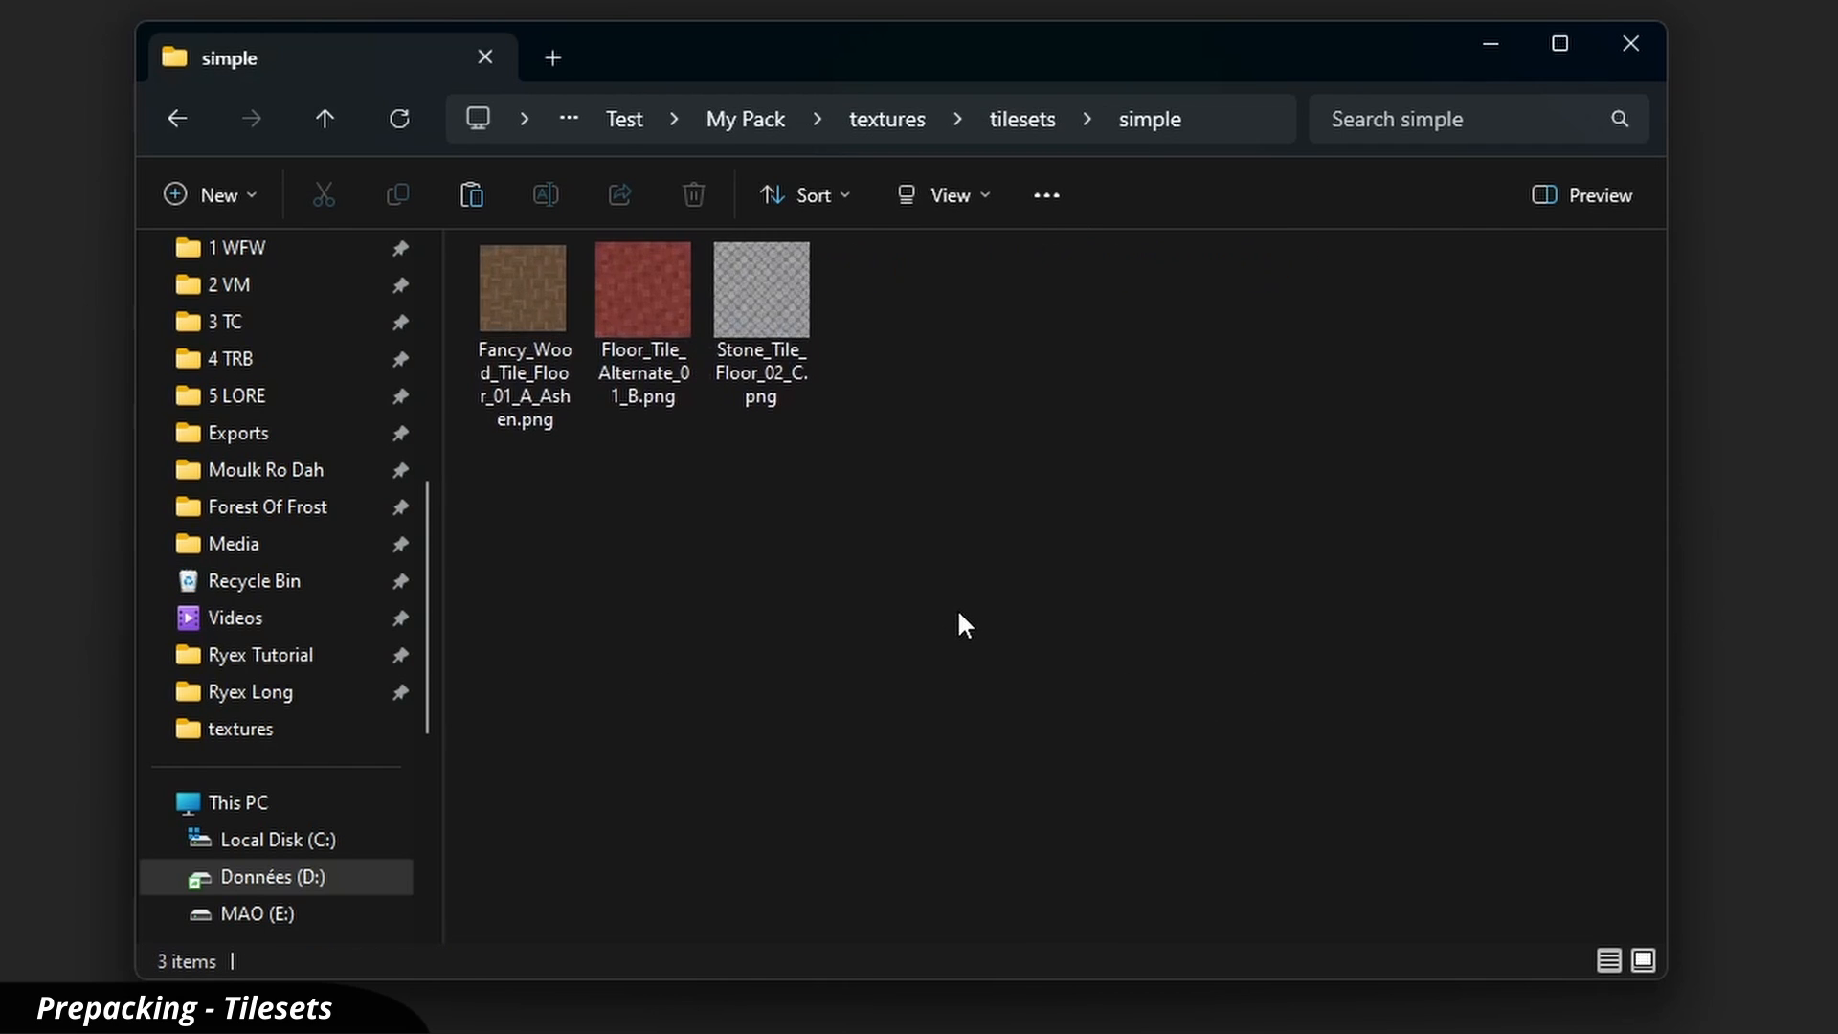
pyautogui.hotkey('ctrl', 'shift', '2')
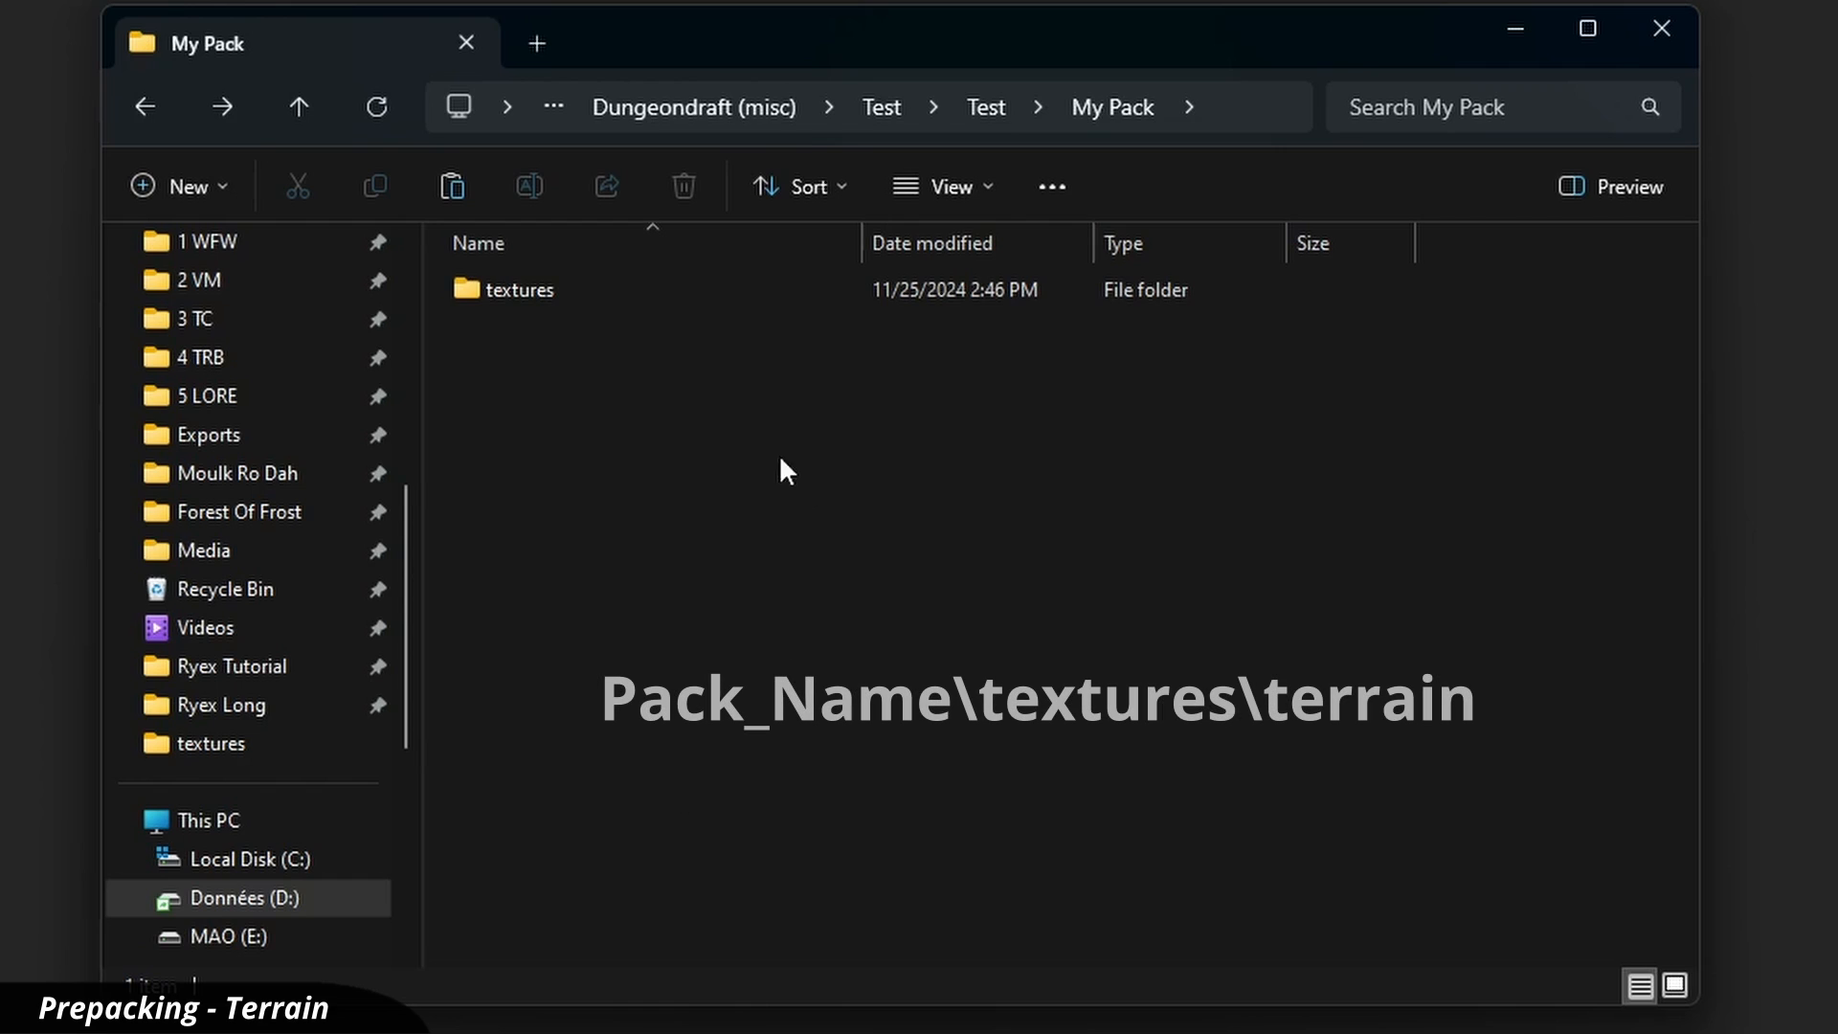
# Create a folder named terrain inside My Pack's textures folder
pyautogui.click(571, 295)
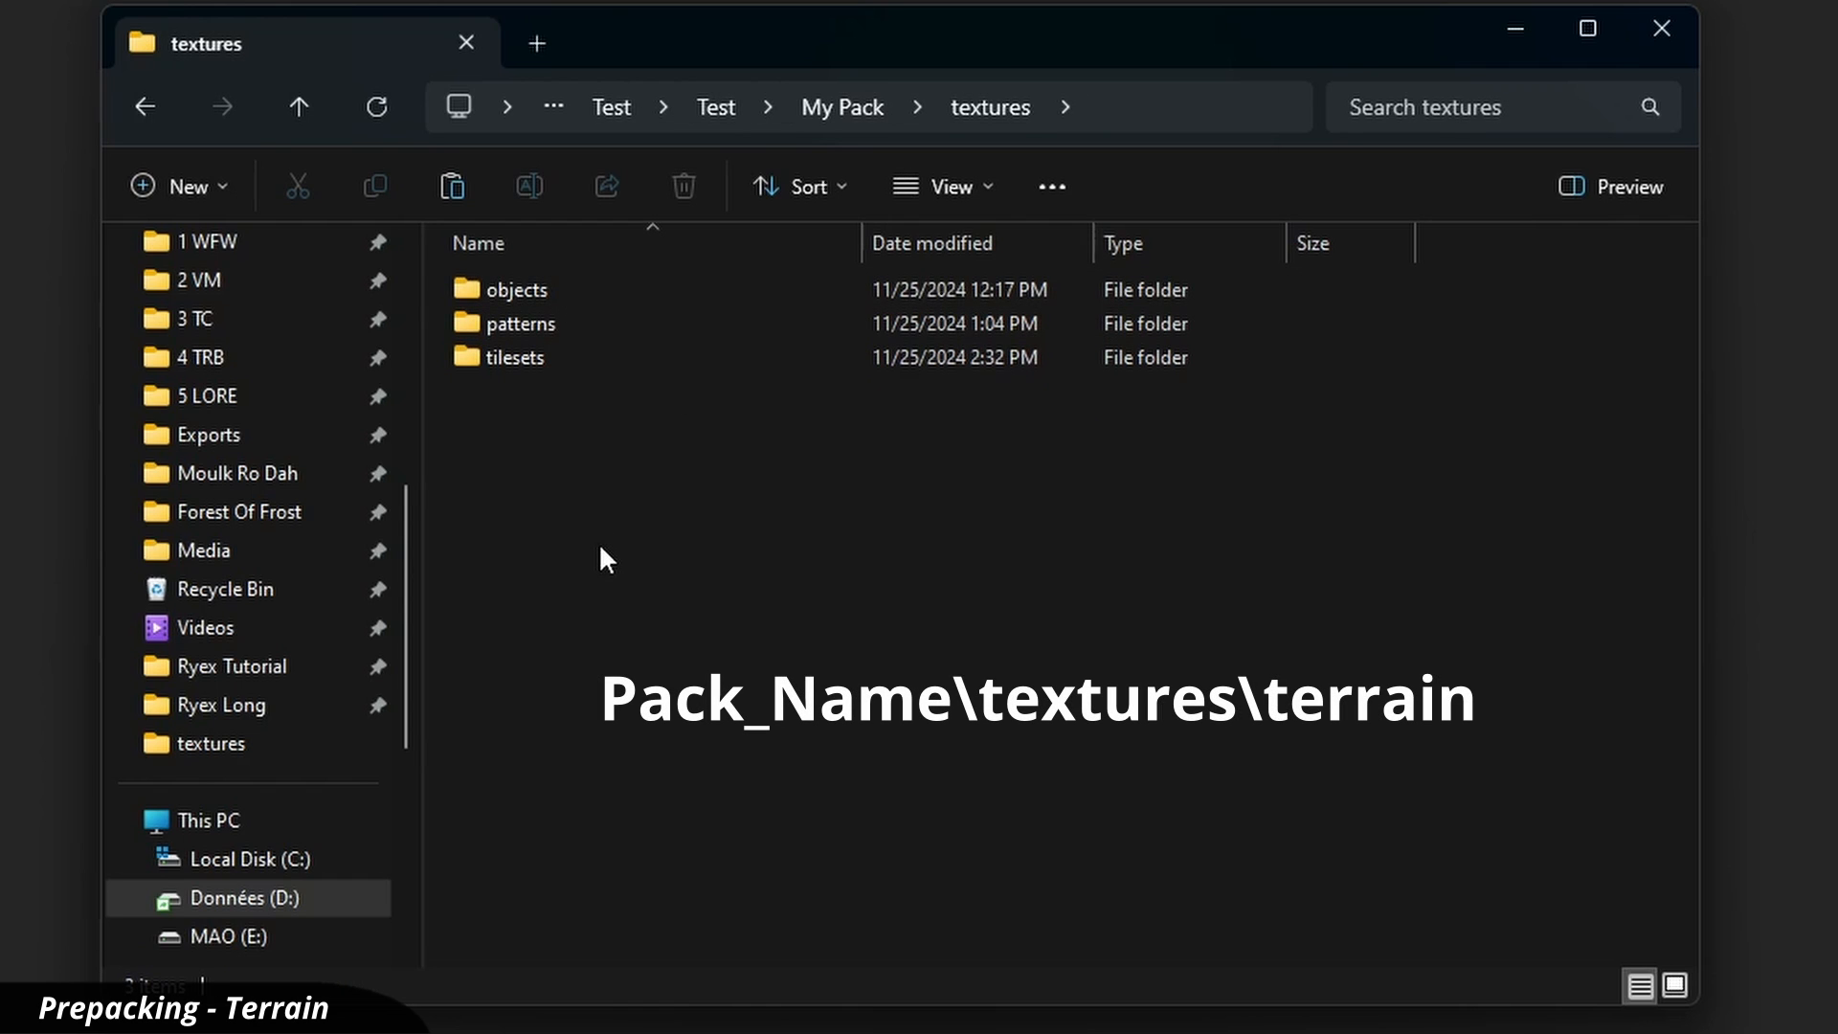
pyautogui.hotkey('ctrl', 'shift', 'n')
pyautogui.write('terrain')
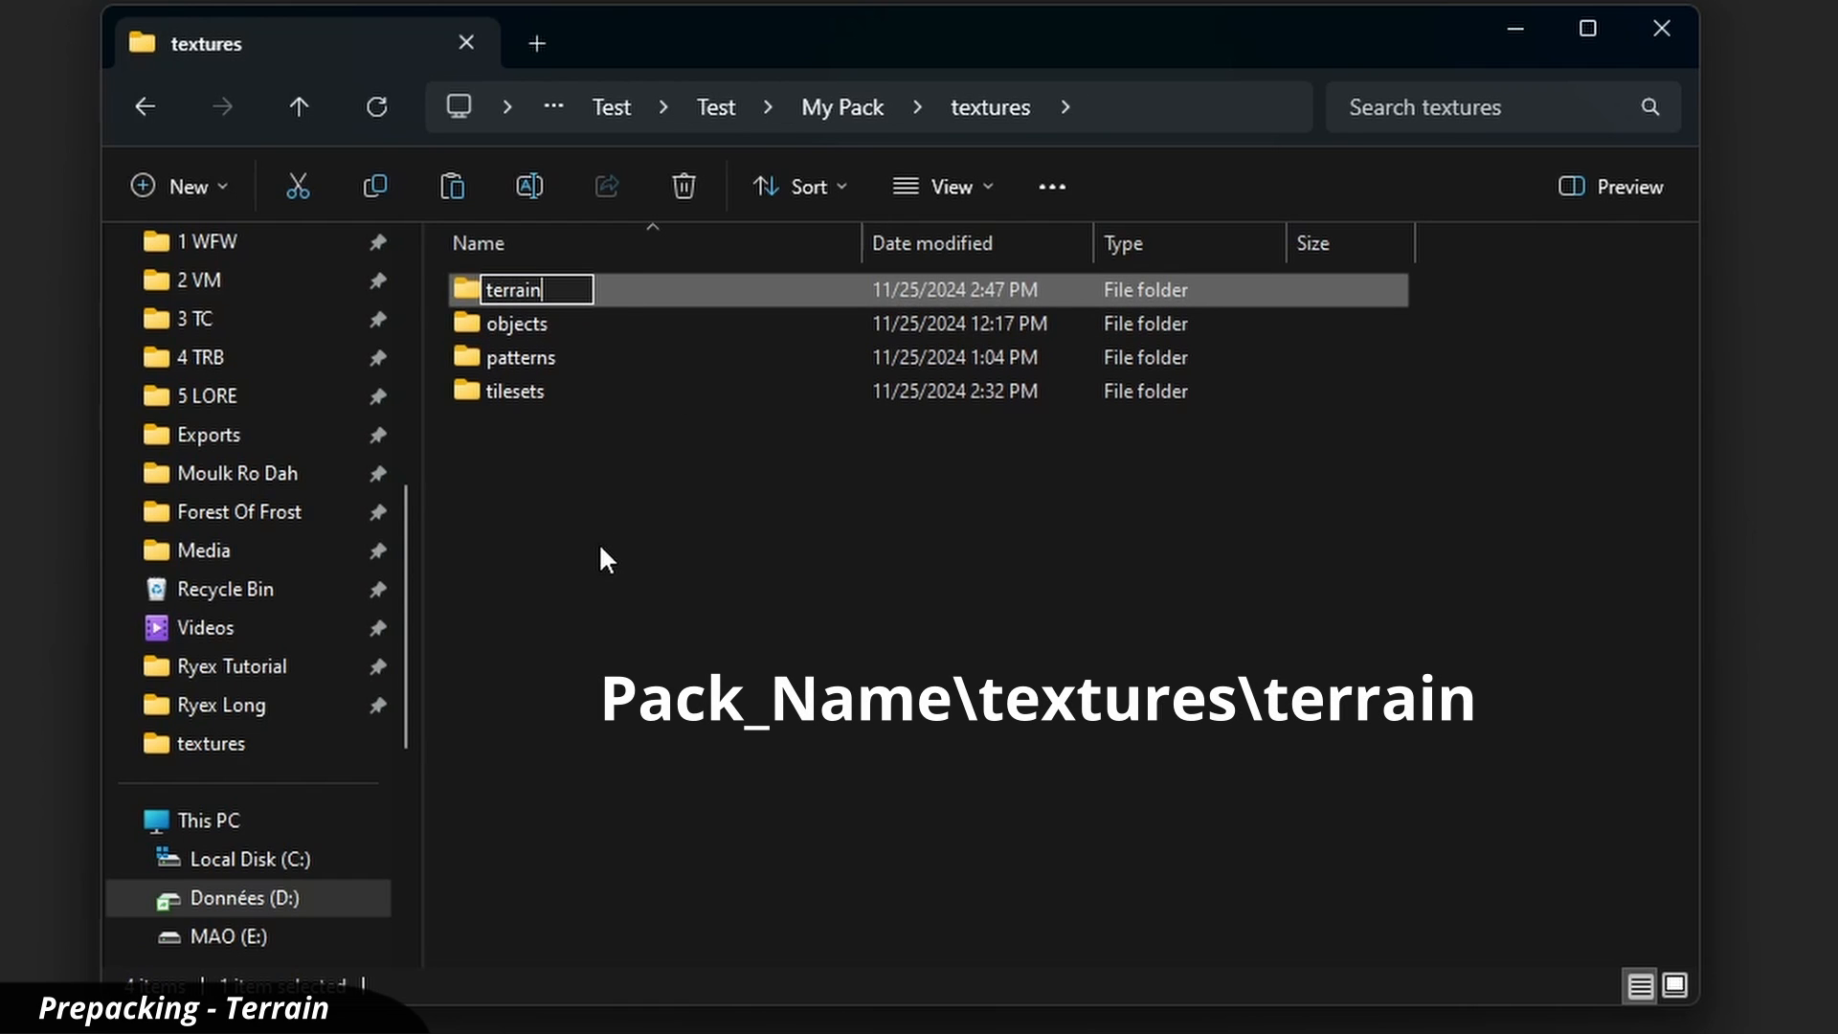
pyautogui.press('Return')
pyautogui.click(601, 539)
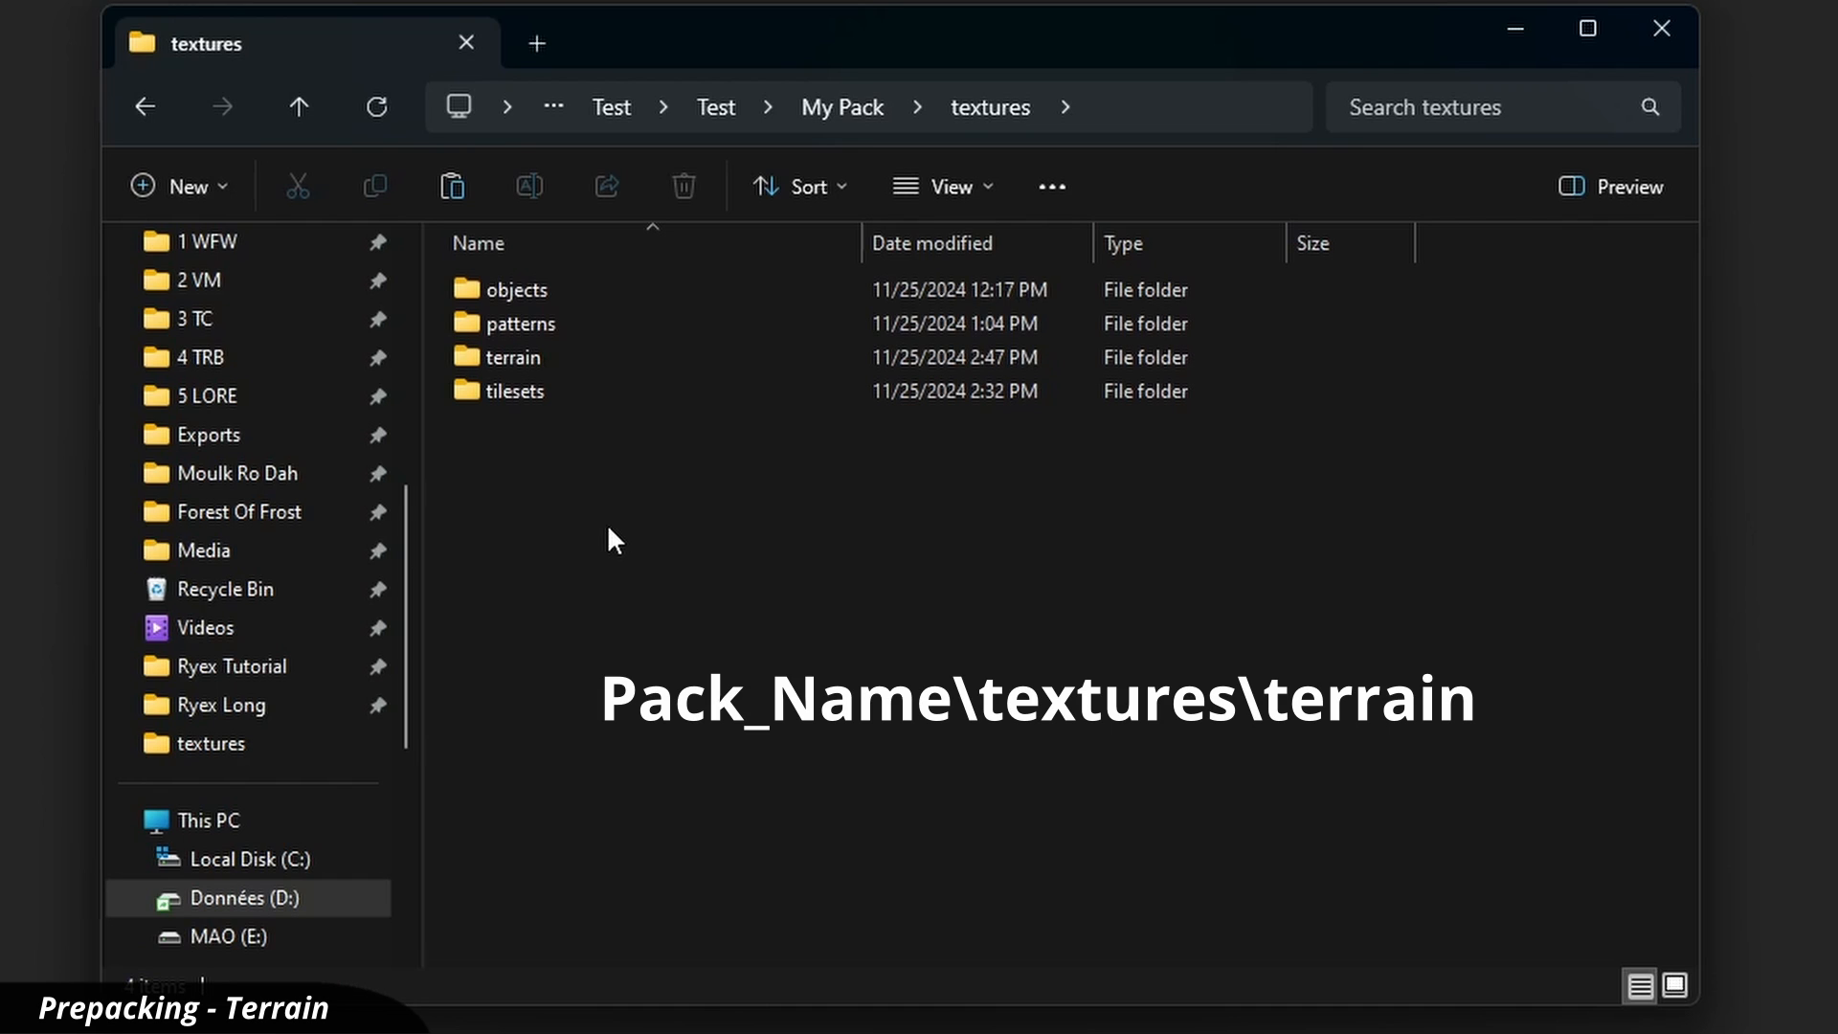
# Paste the five copied terrain texture PNG images into the terrain folder
pyautogui.doubleClick(647, 368)
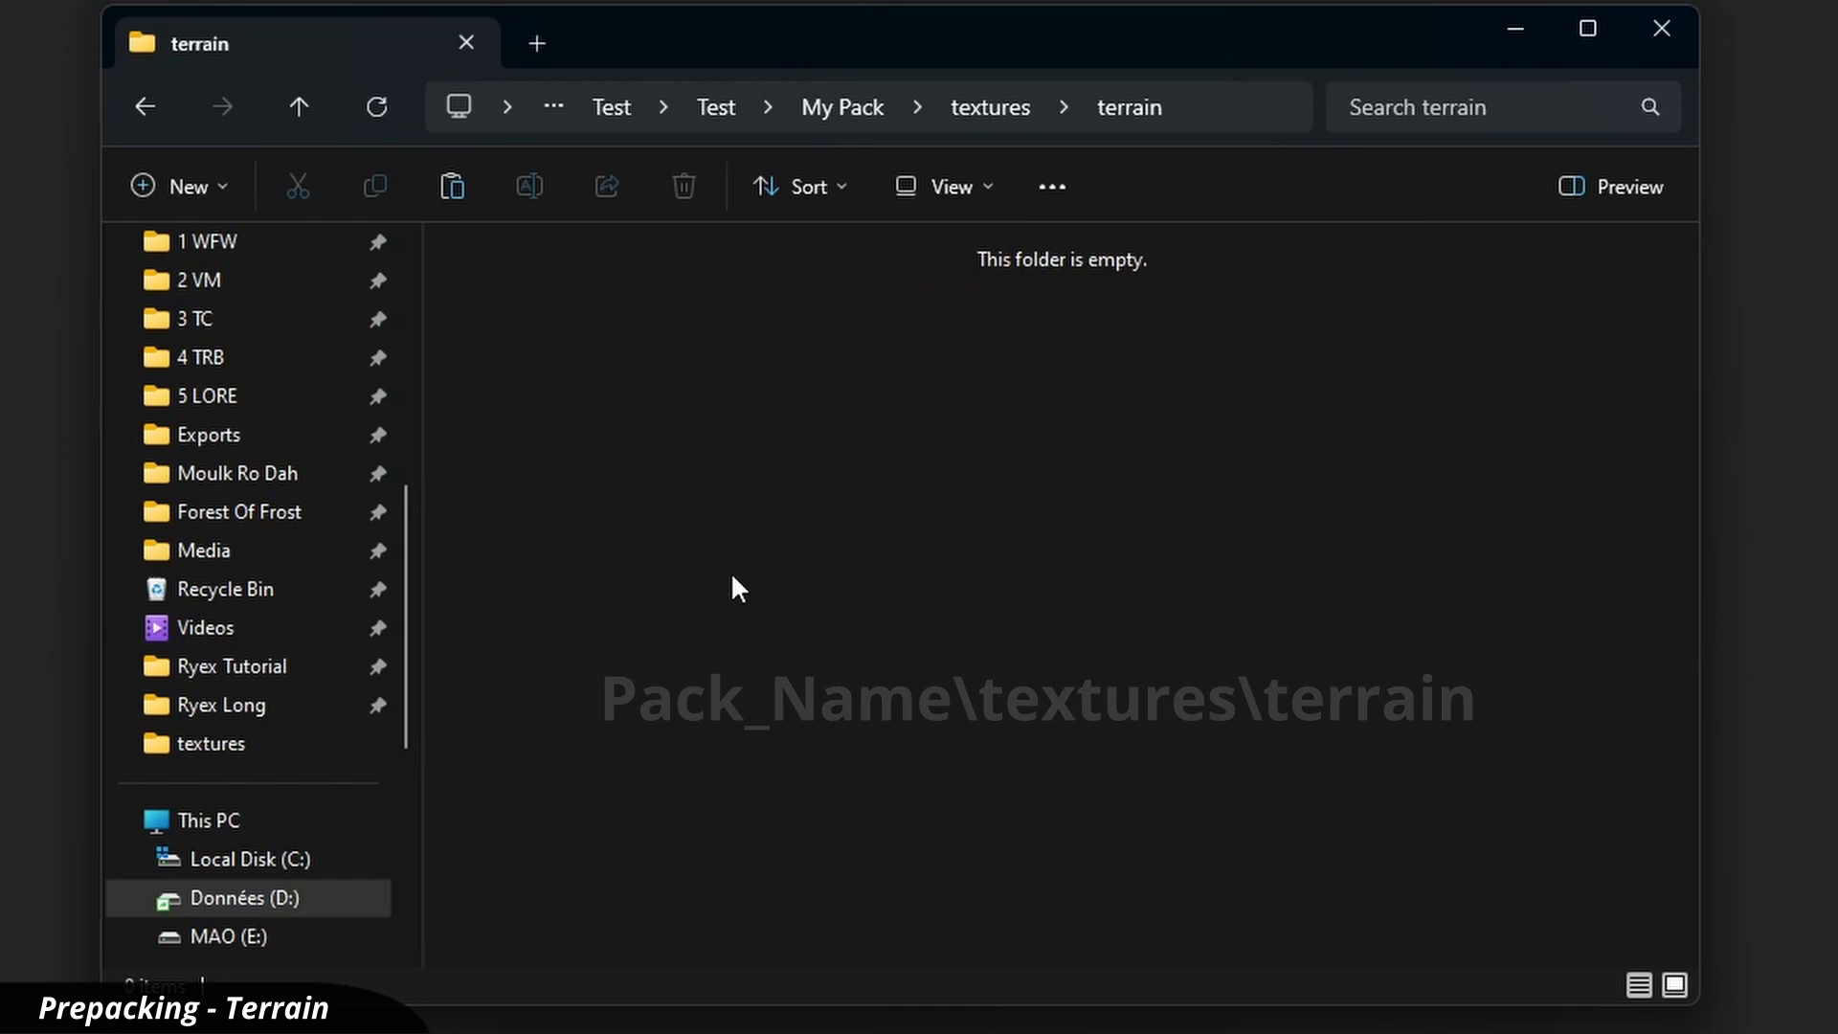
pyautogui.hotkey('ctrl', 'v')
pyautogui.click(1432, 816)
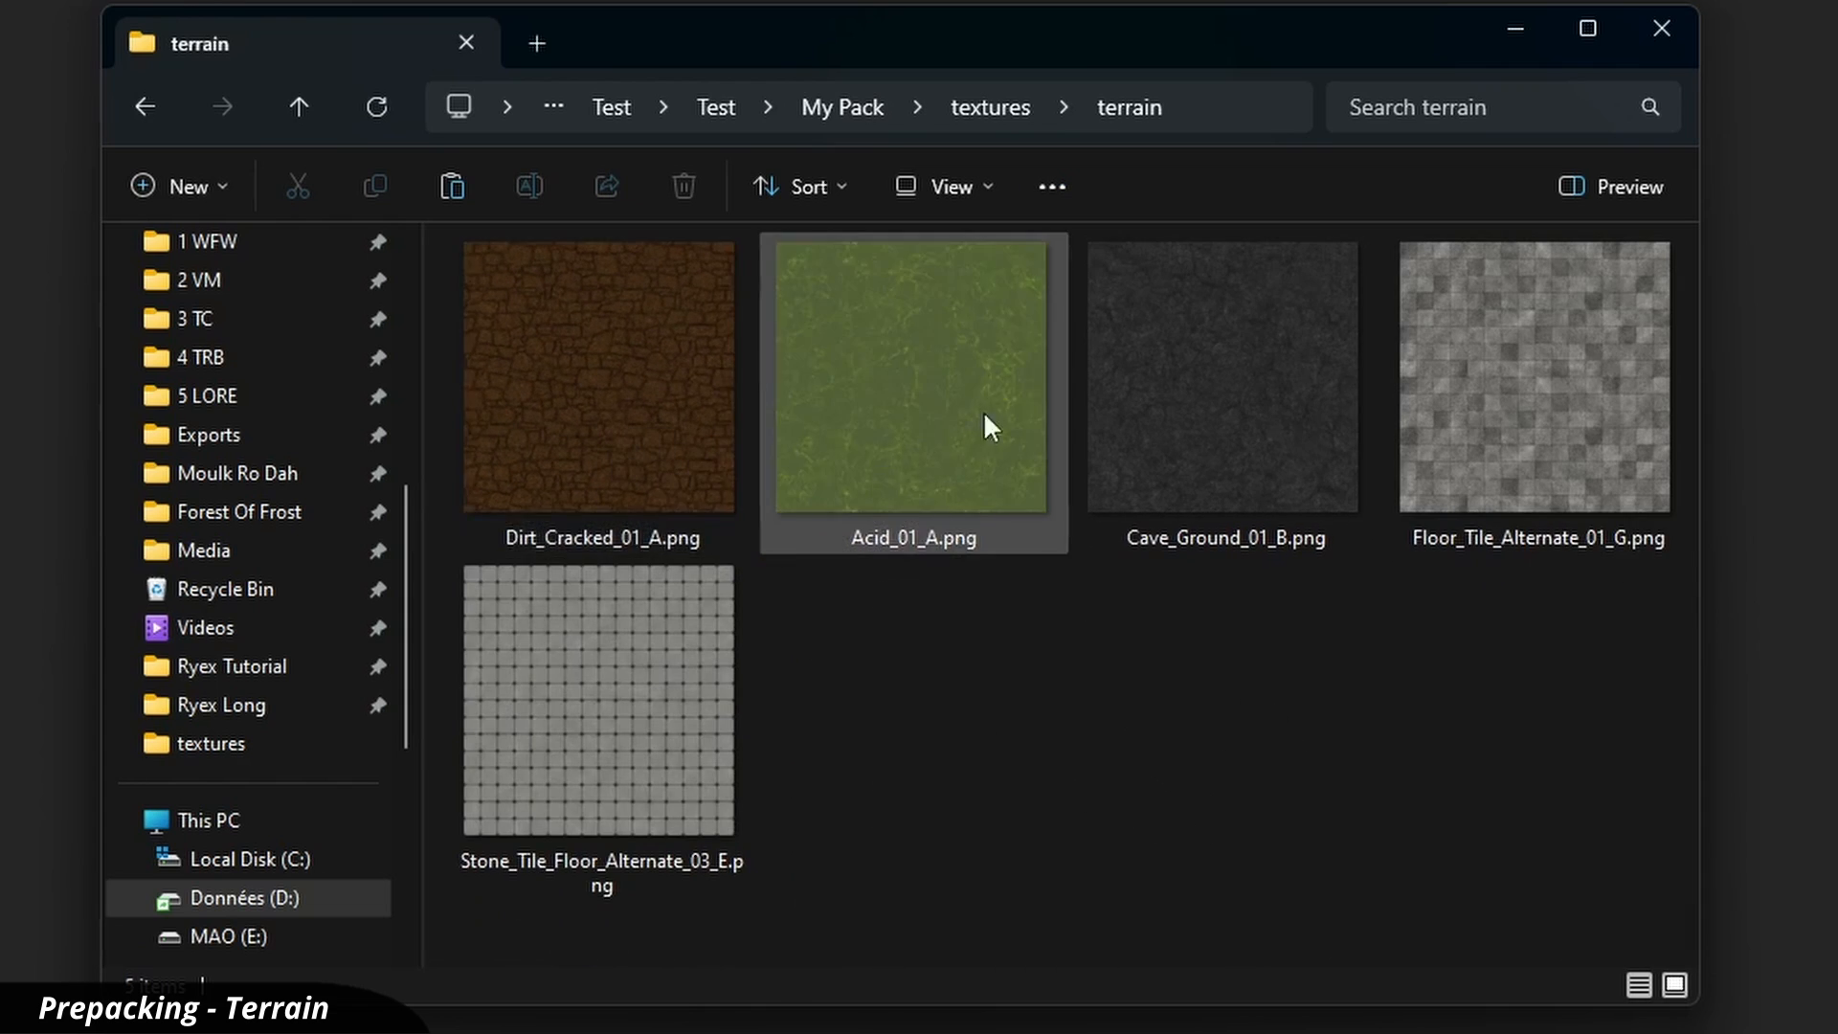
# Open Dirt_Cracked_01_A.png from the terrain folder in Photoshop, then select and copy the entire texture
pyautogui.click(709, 438)
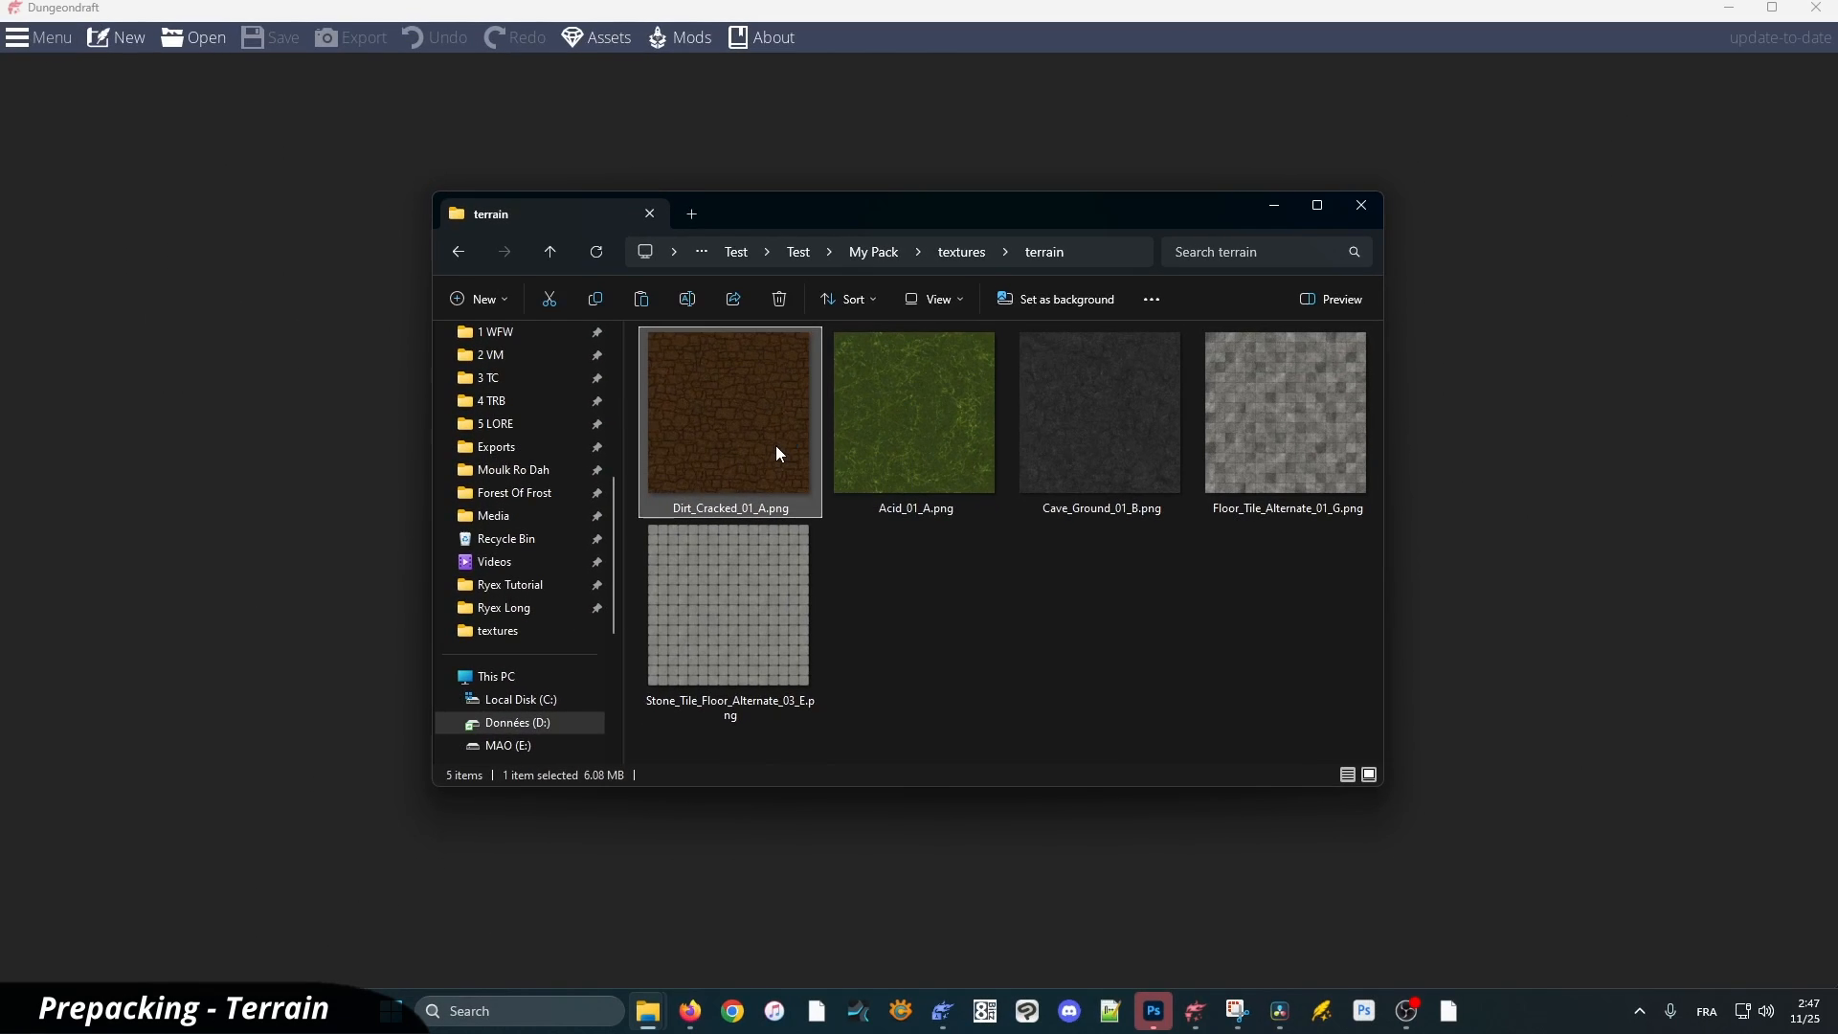
pyautogui.doubleClick(780, 453)
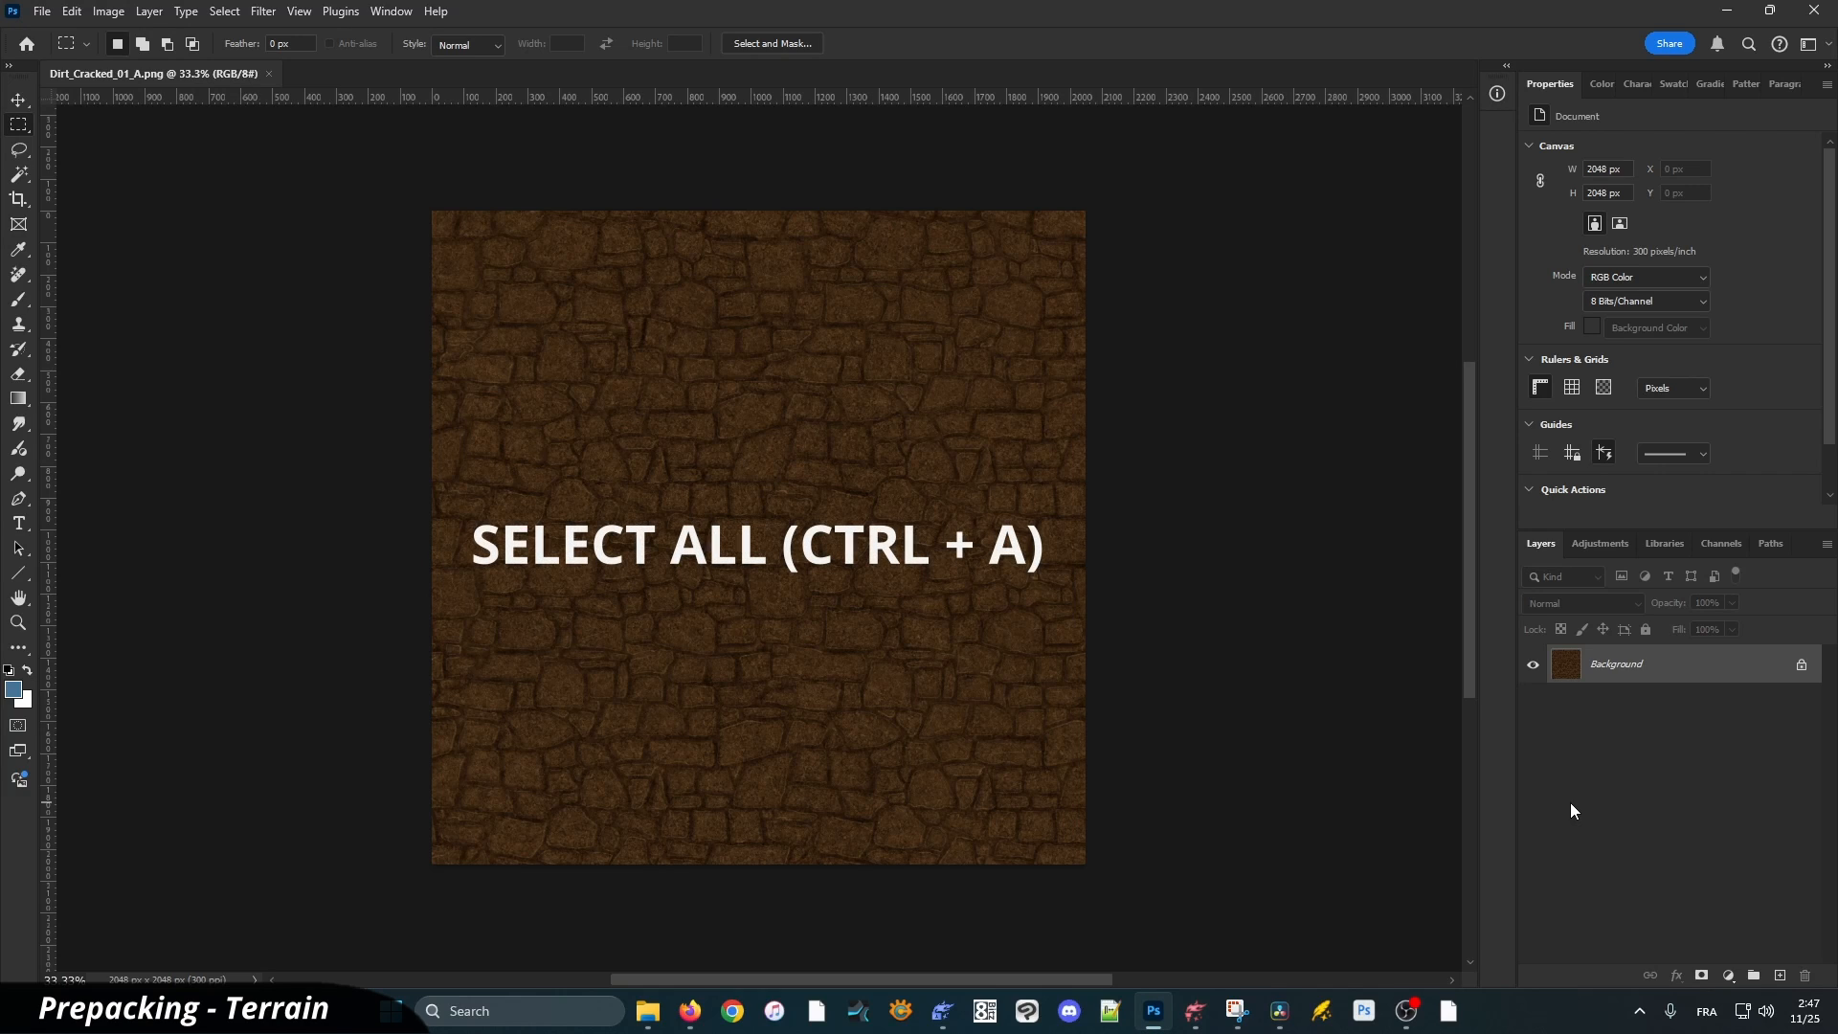
pyautogui.hotkey('ctrl', 'a')
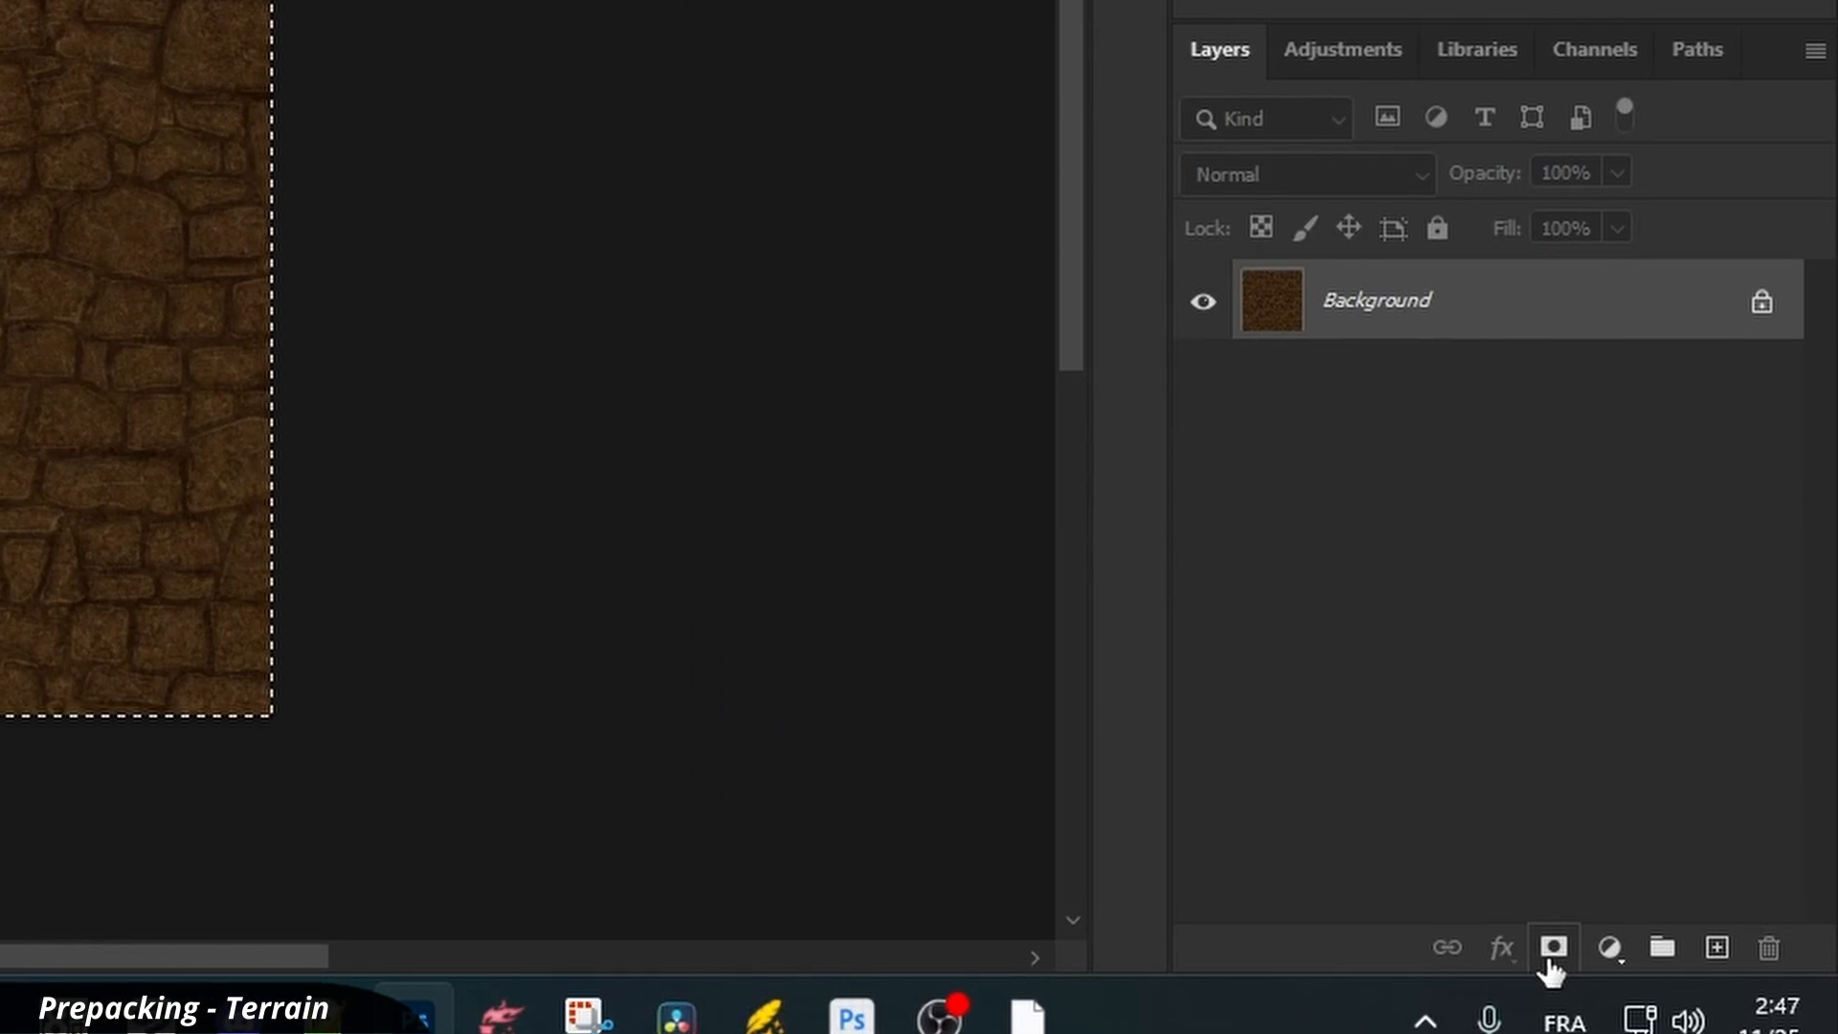
# Add a layer mask to the dirt texture layer and paste the copied texture into the mask
pyautogui.click(1554, 946)
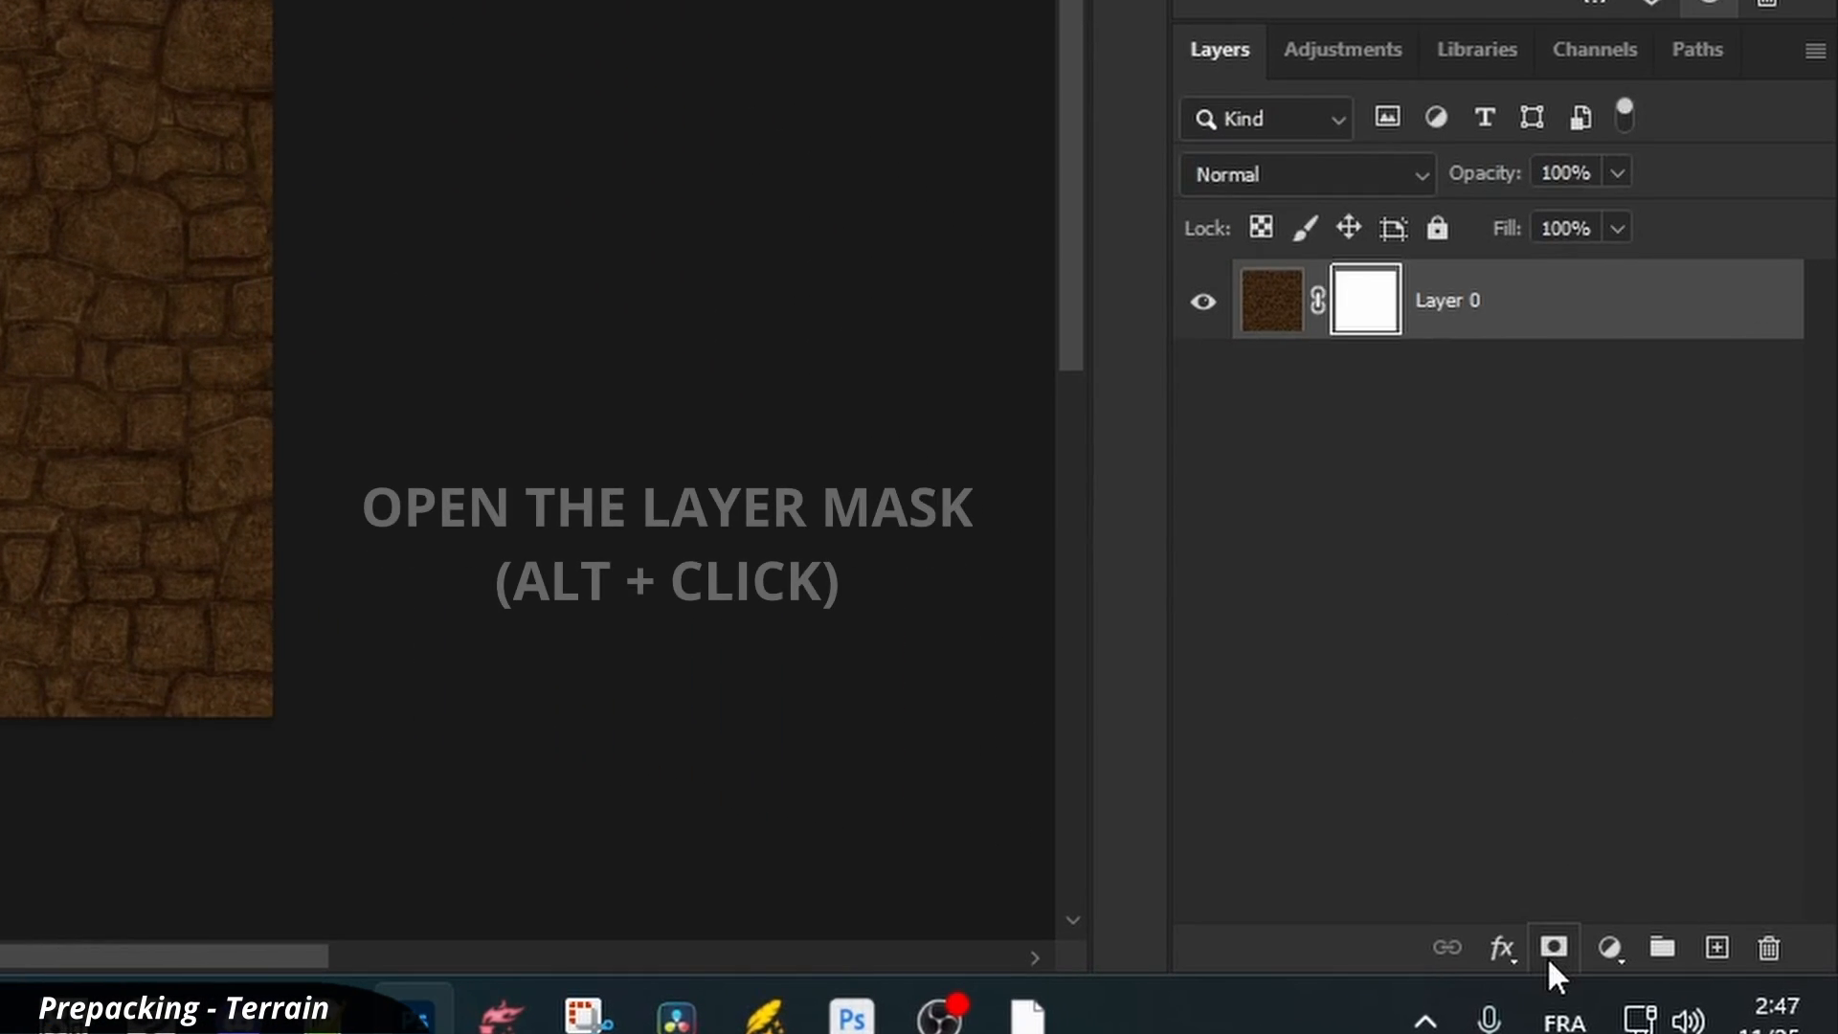
pyautogui.keyDown('alt'); pyautogui.click(1372, 324); pyautogui.keyUp('alt')
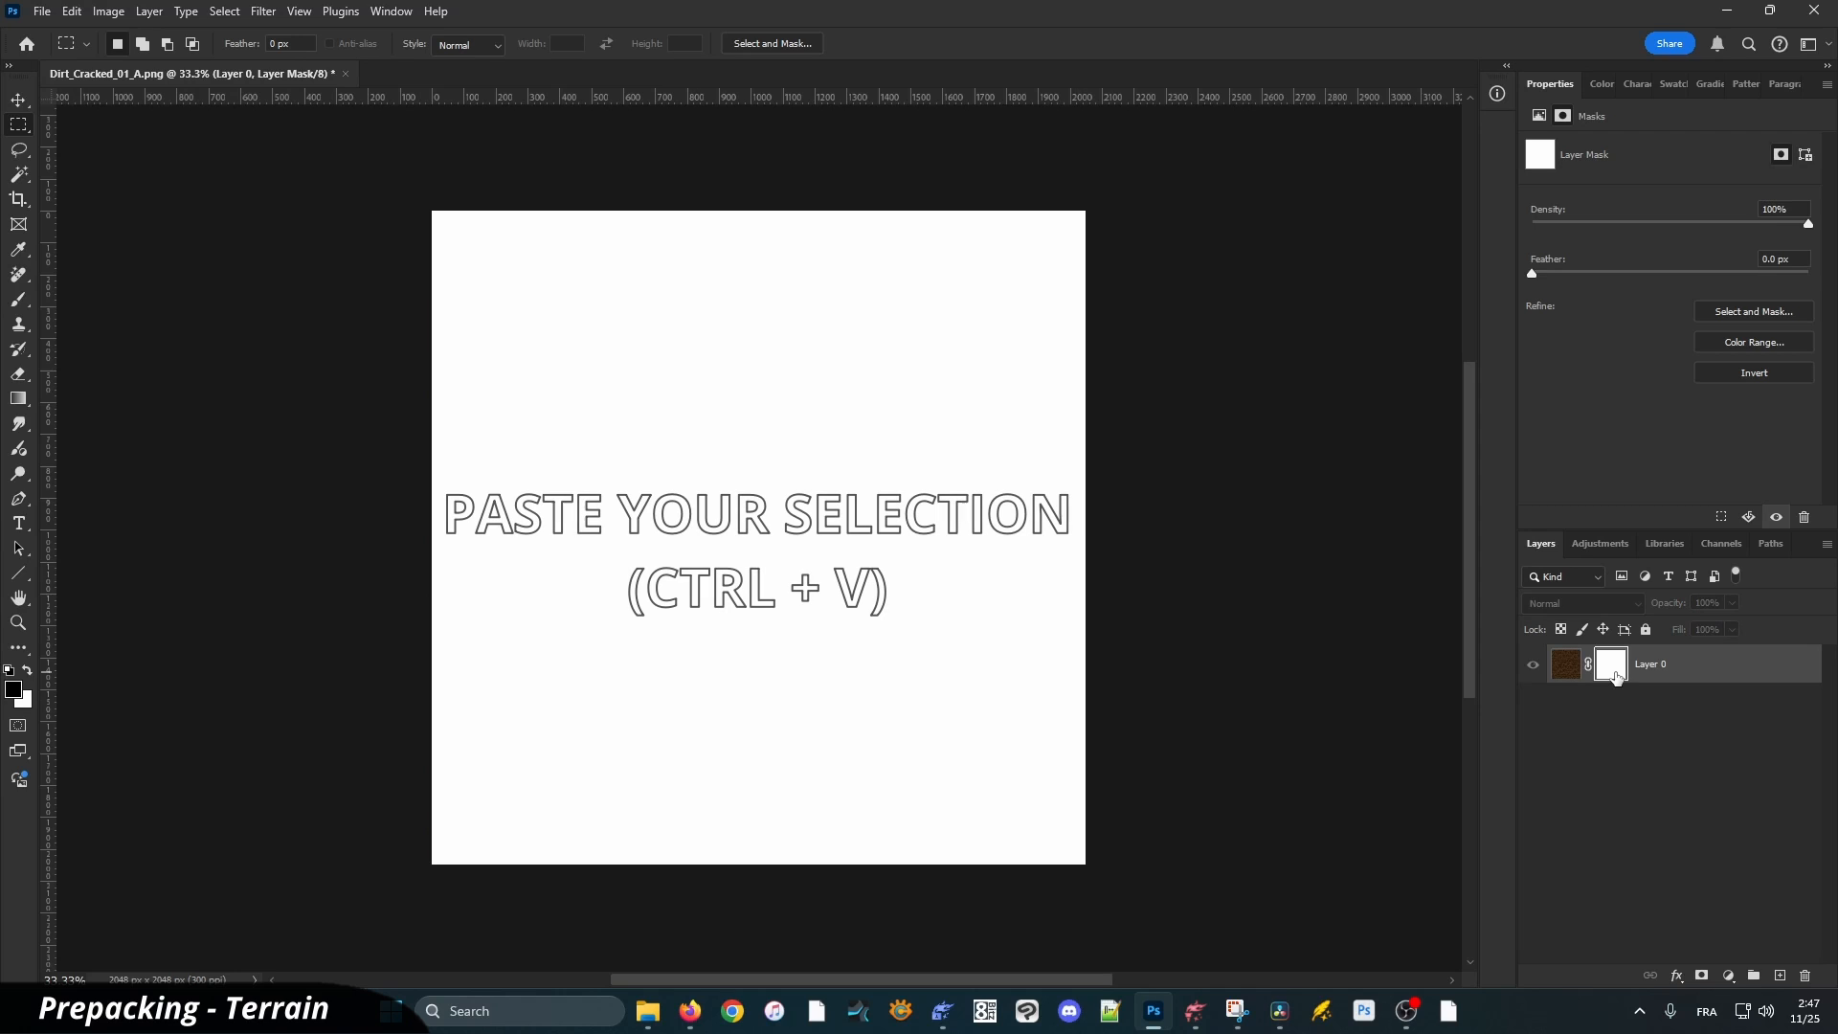
pyautogui.hotkey('ctrl', 'v')
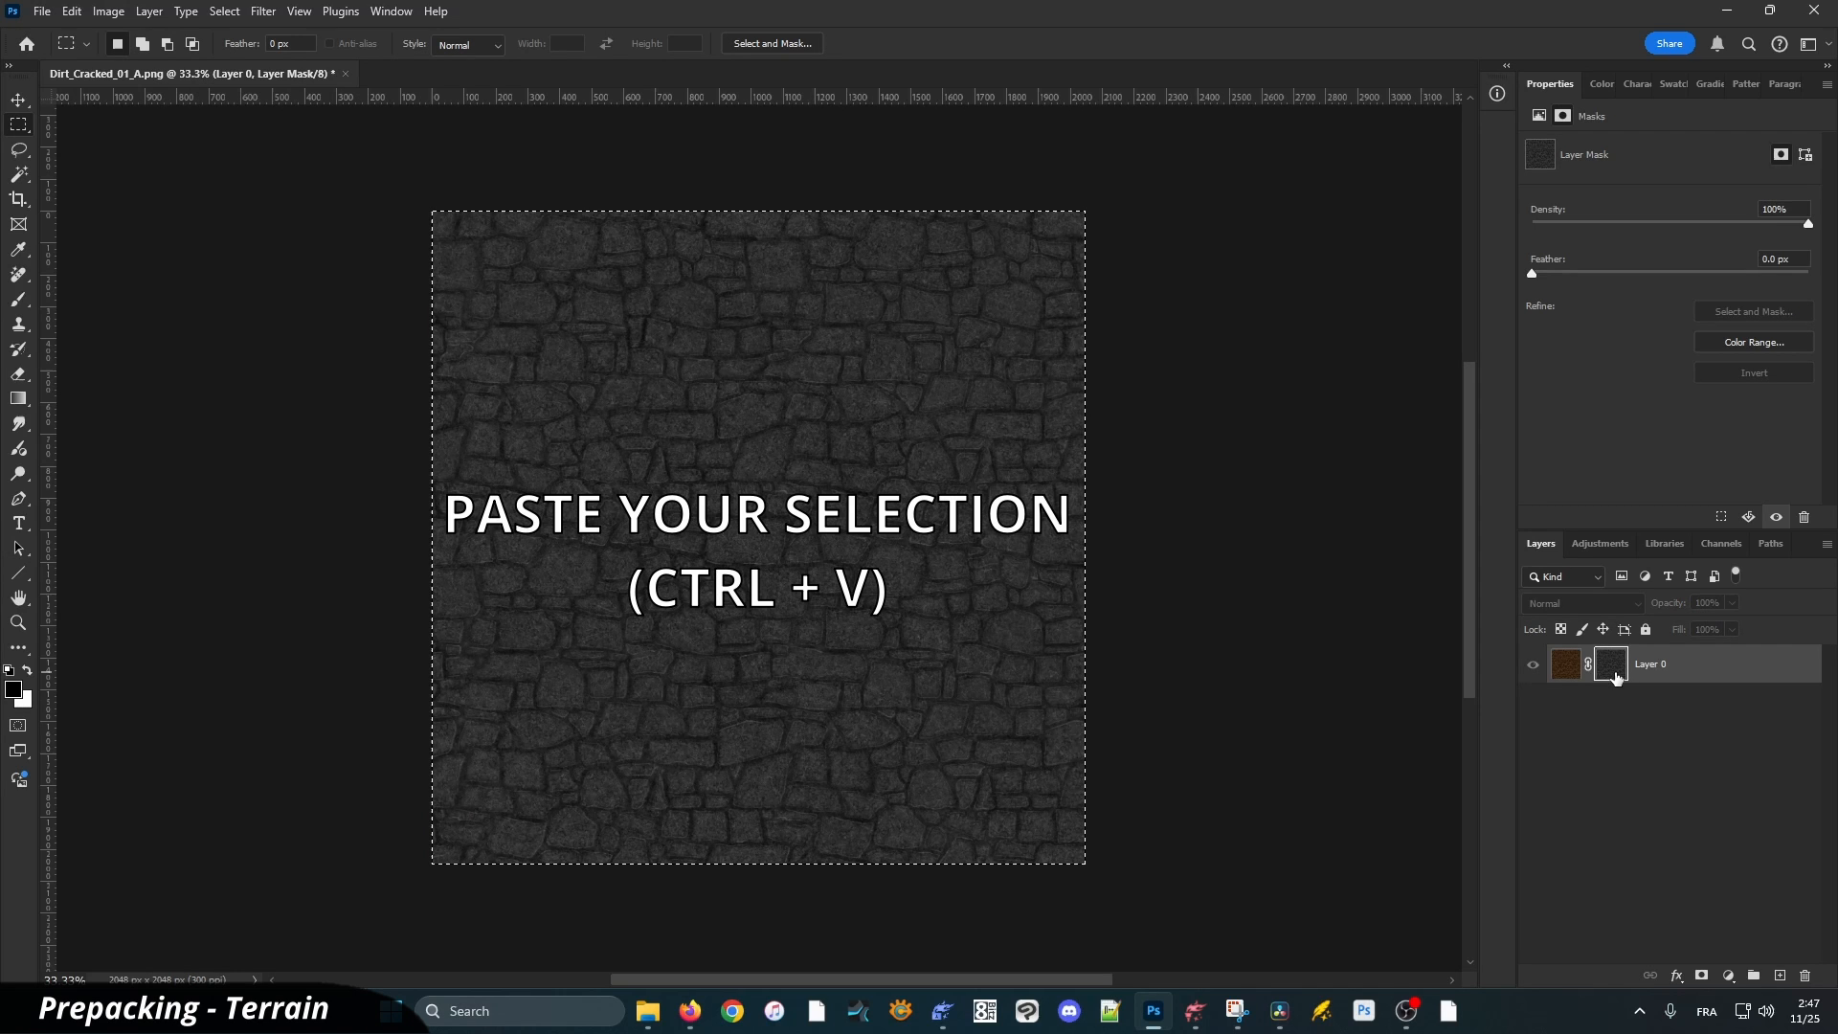
# Adjust the mask's Levels to input 9, 0.53 and 50, with the black output level at 15
pyautogui.hotkey('ctrl', 'l')
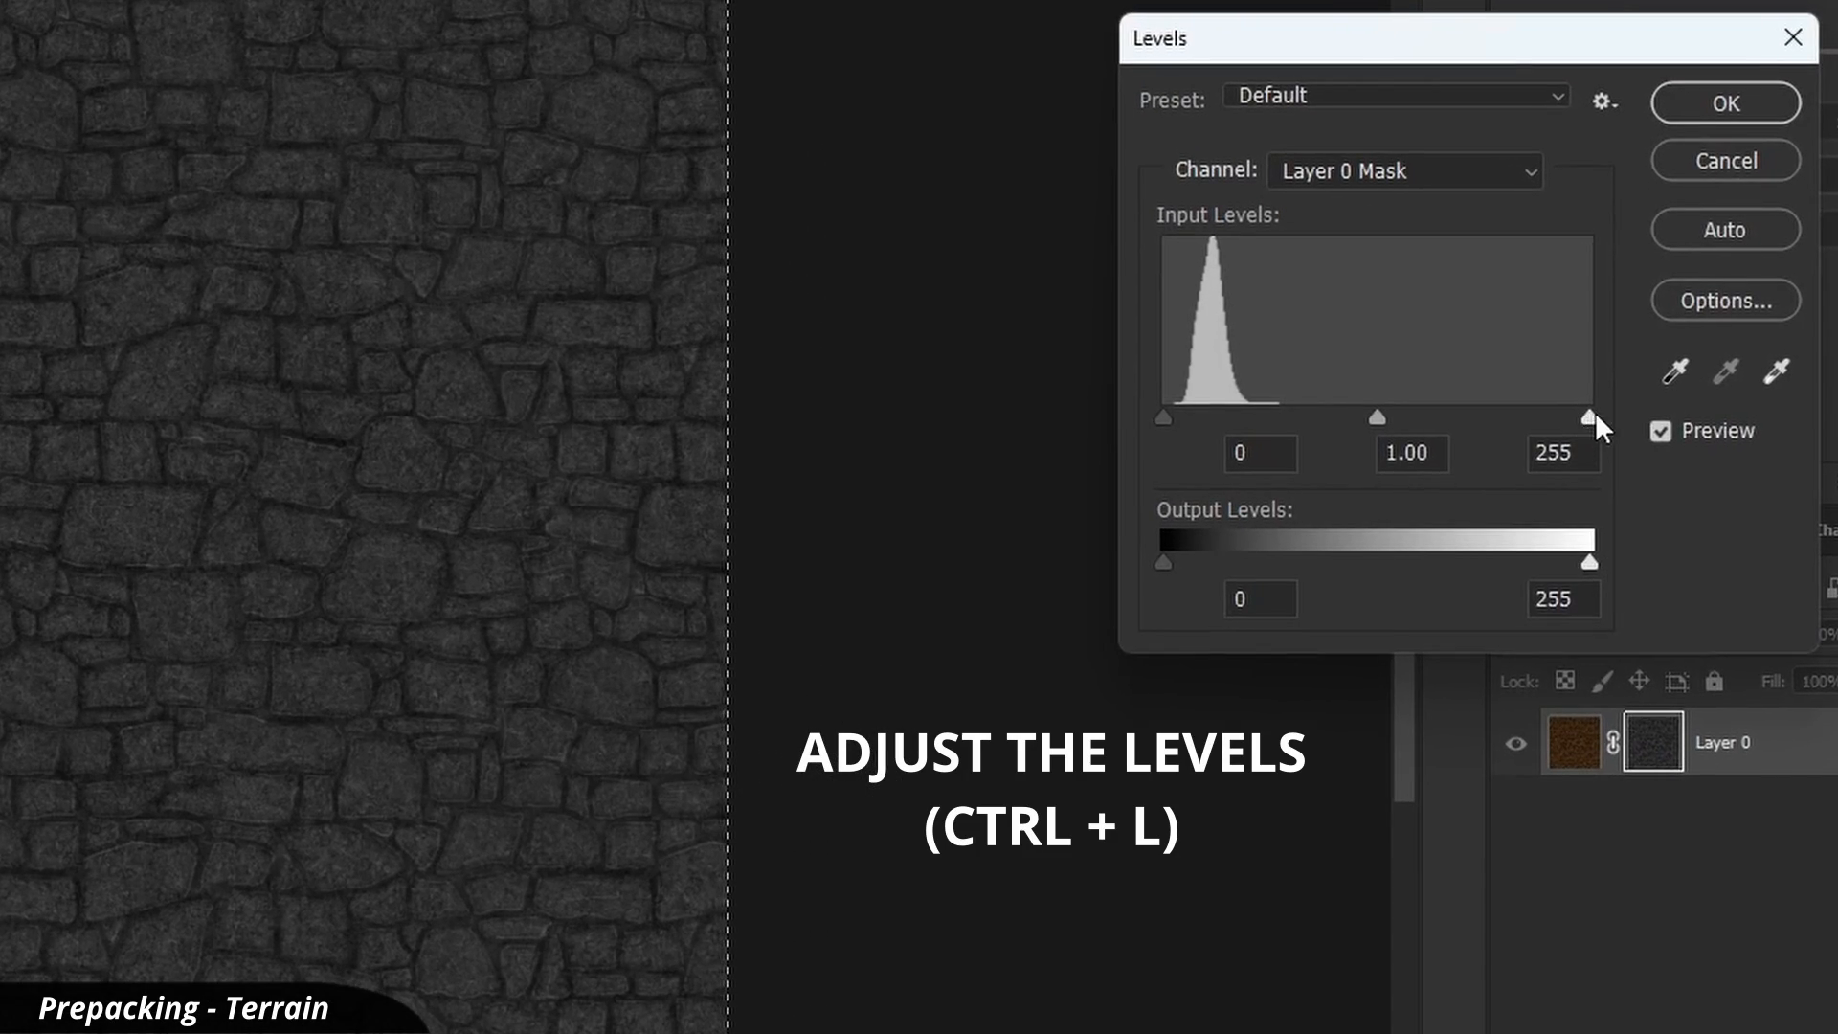
pyautogui.moveTo(1589, 418); pyautogui.dragTo(1277, 419)
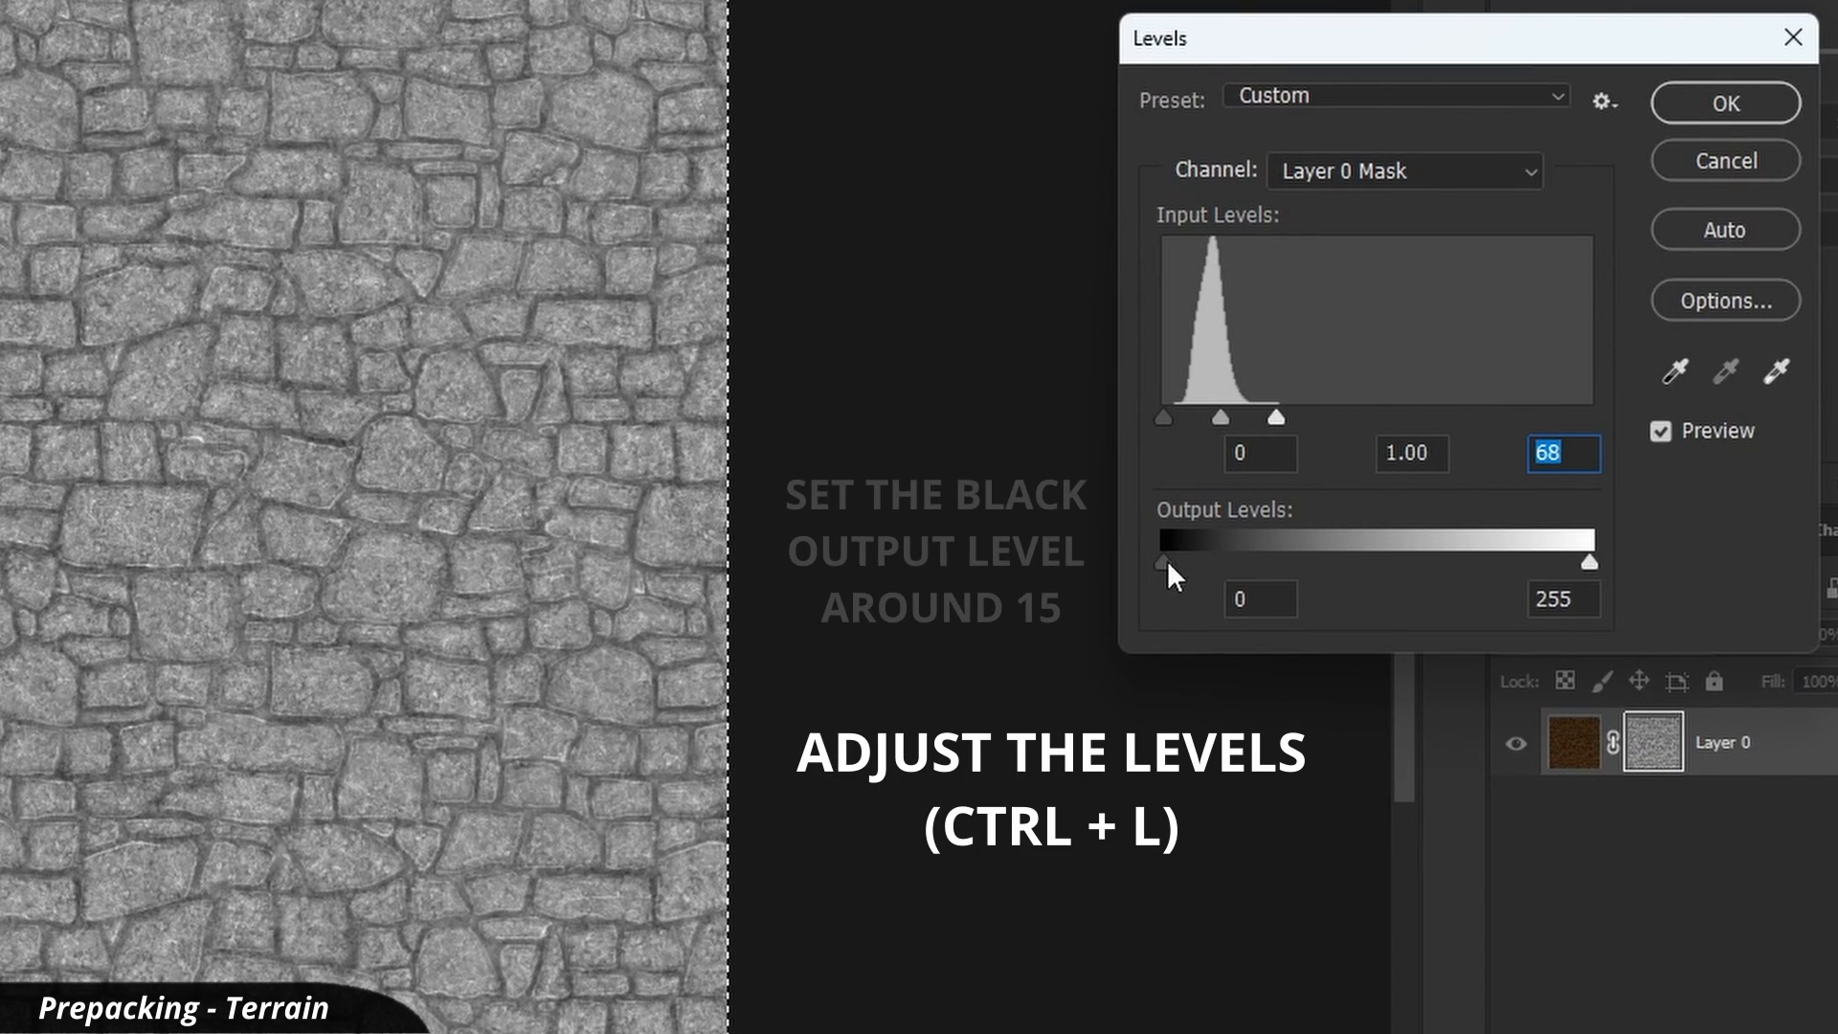
pyautogui.moveTo(1167, 563); pyautogui.dragTo(1193, 550)
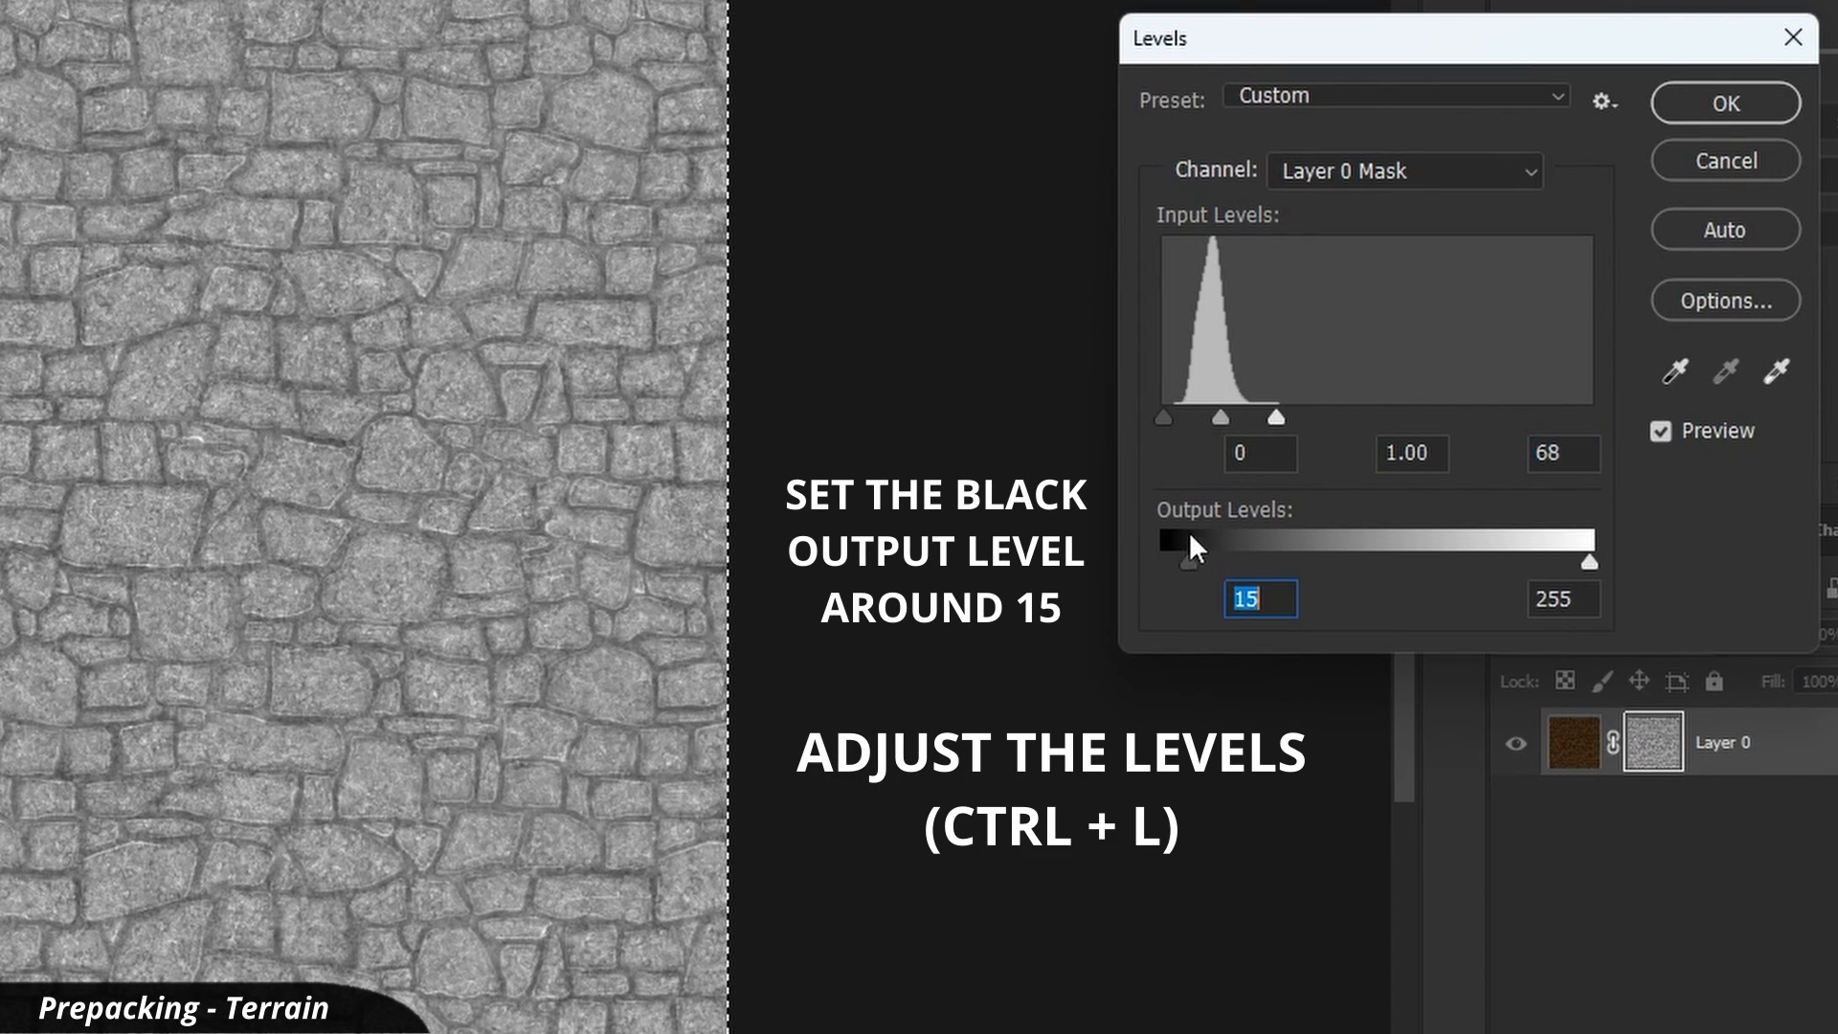
pyautogui.moveTo(1164, 418); pyautogui.dragTo(1225, 416)
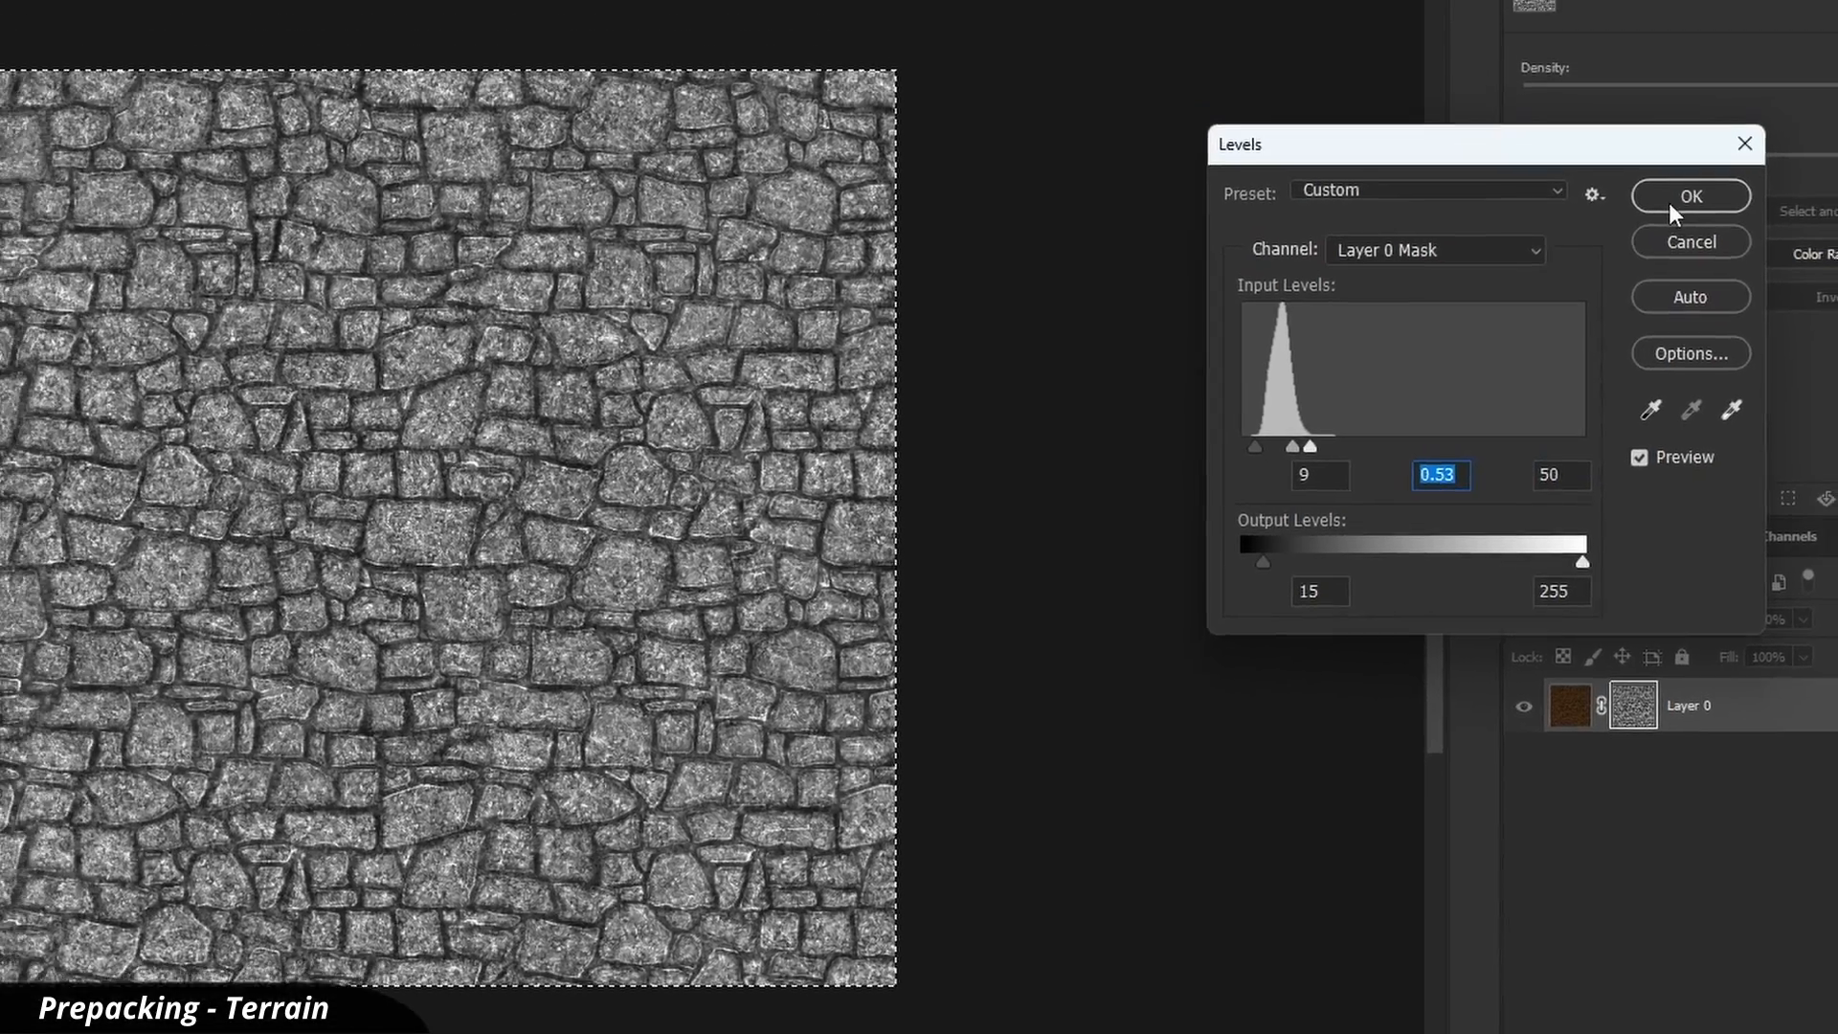
pyautogui.click(1668, 203)
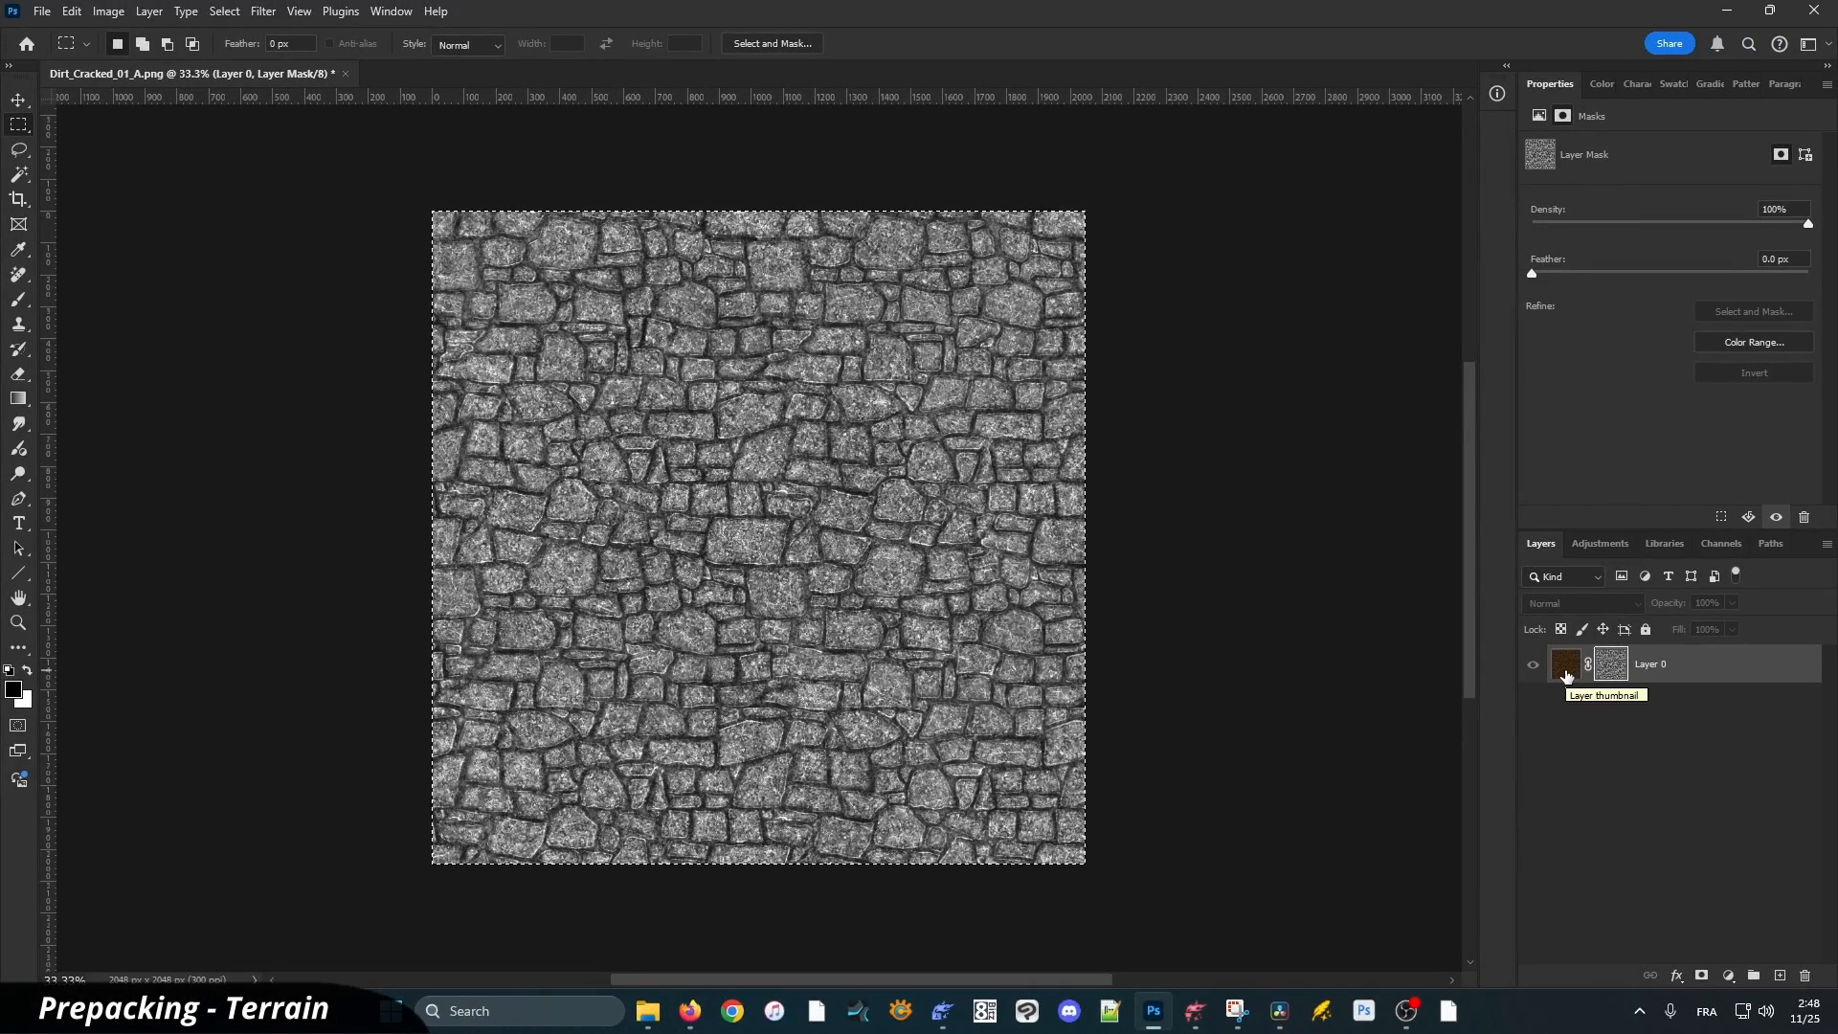
# Leave the mask view to show the masked dirt texture and clear the selection
pyautogui.click(1566, 676)
pyautogui.click(1558, 837)
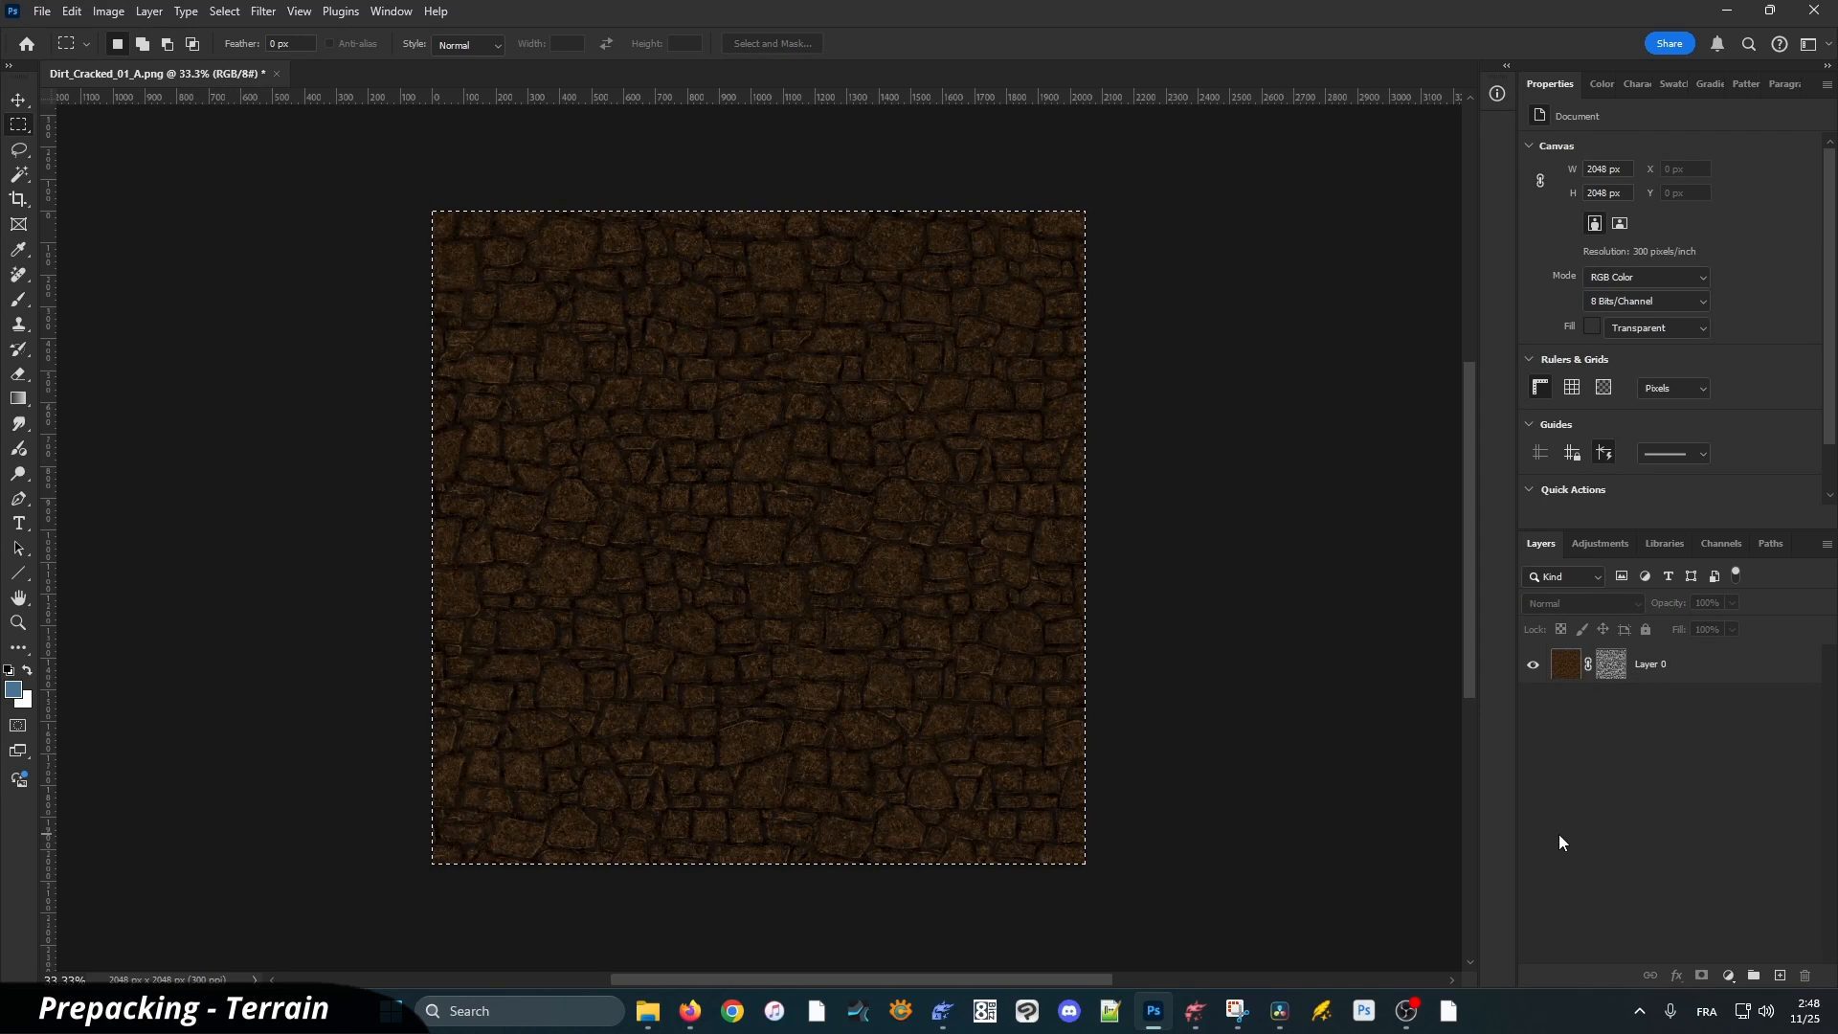
pyautogui.hotkey('ctrl', 'd')
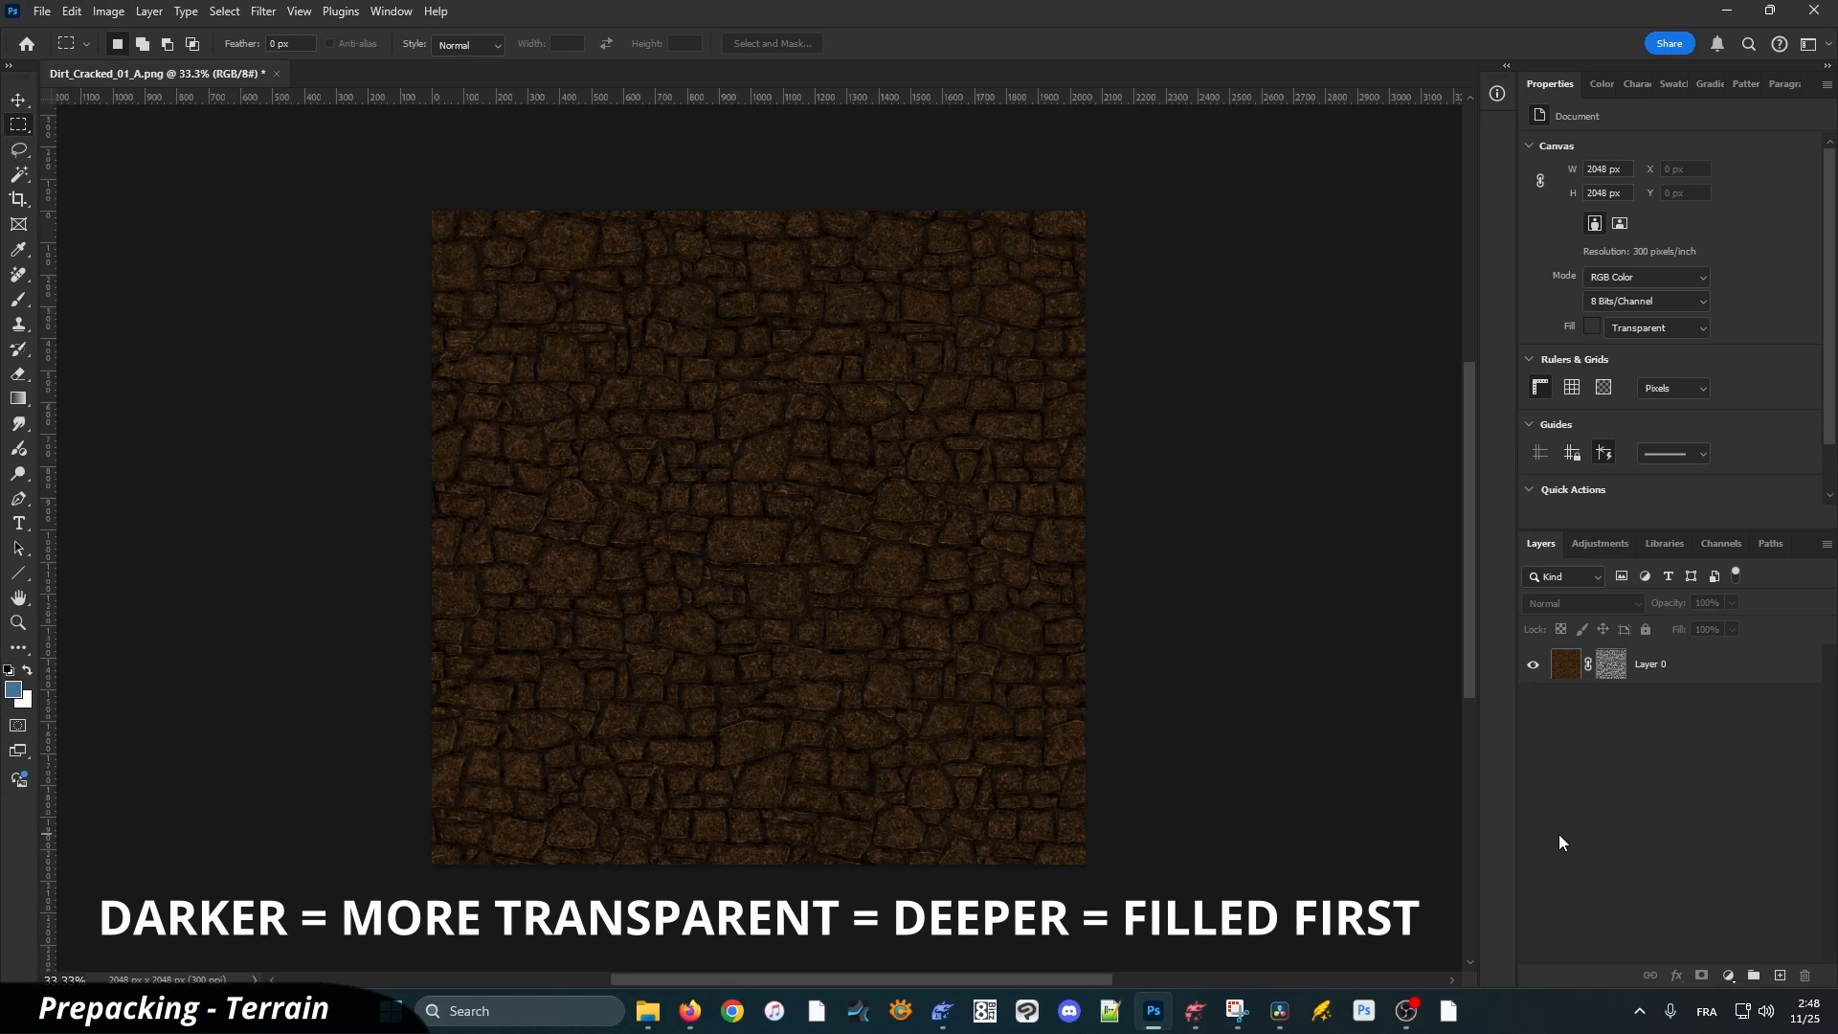
# Switch to File Explorer and create a folder named paths inside My Pack's textures folder
pyautogui.hotkey('alt', 'Tab')
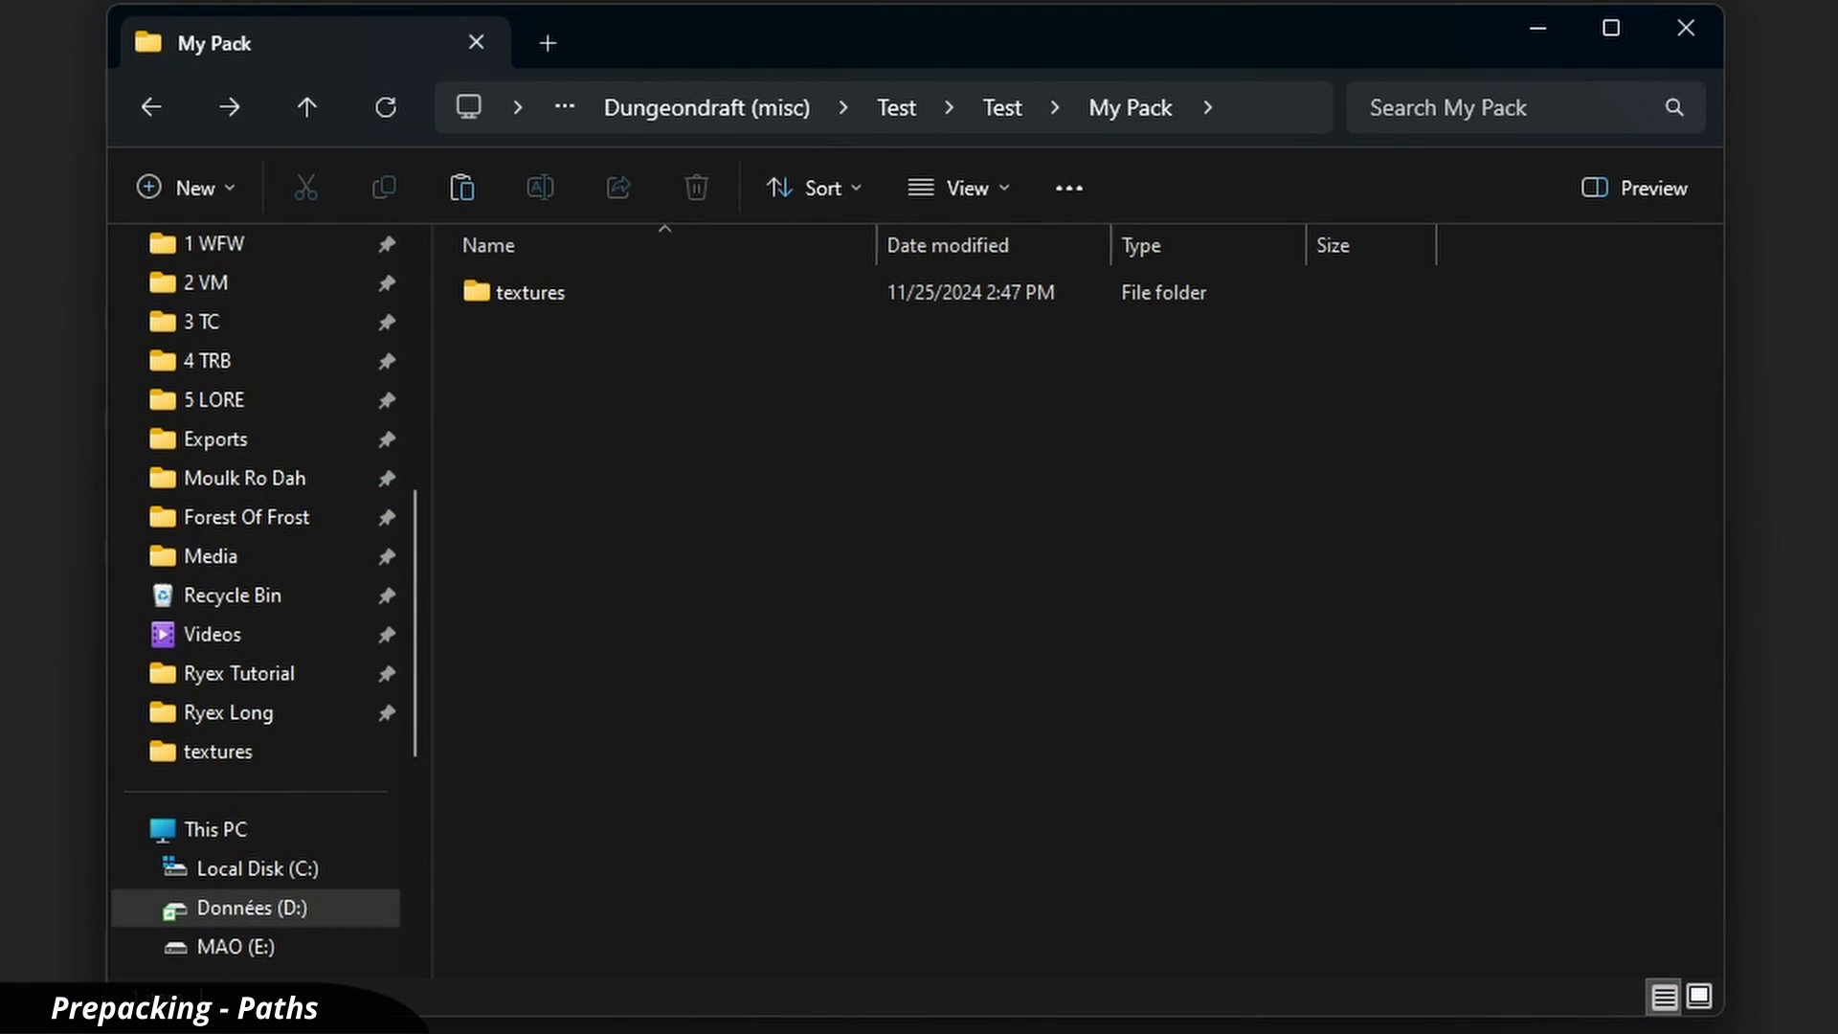
pyautogui.doubleClick(585, 291)
pyautogui.hotkey('ctrl', 'shift', 'n')
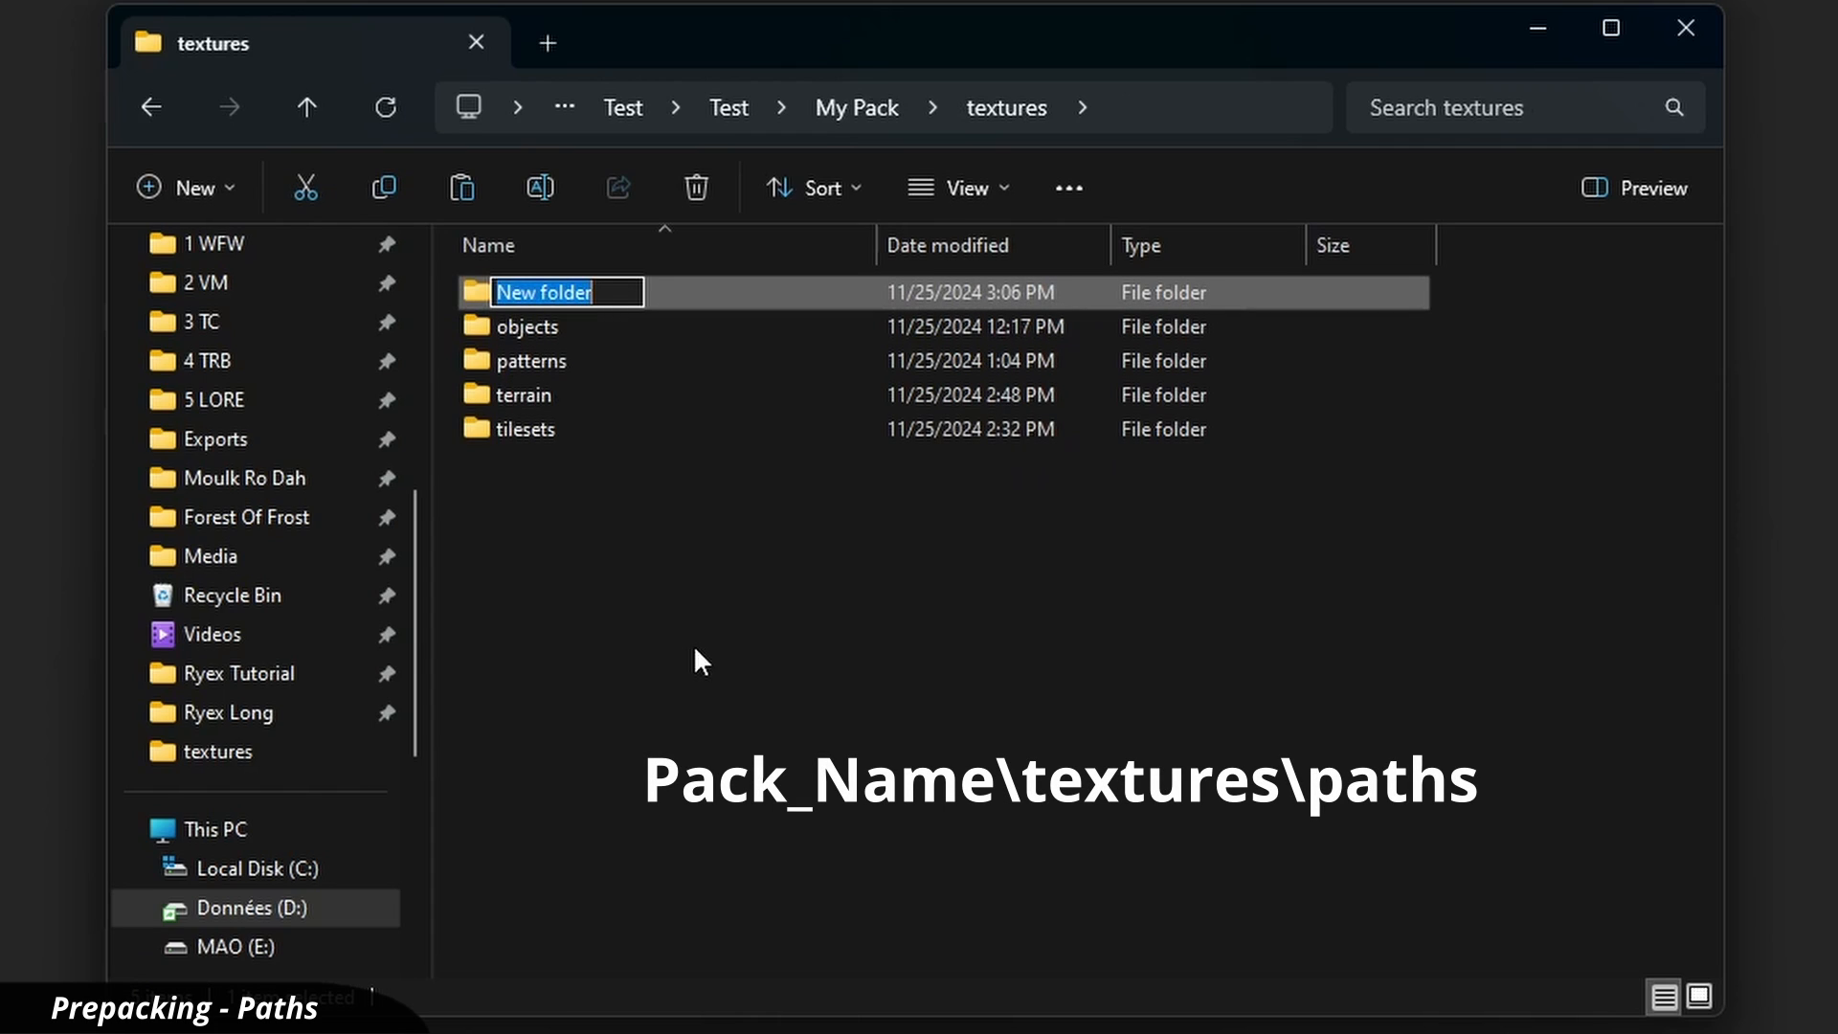
pyautogui.write('paths')
pyautogui.press('Return')
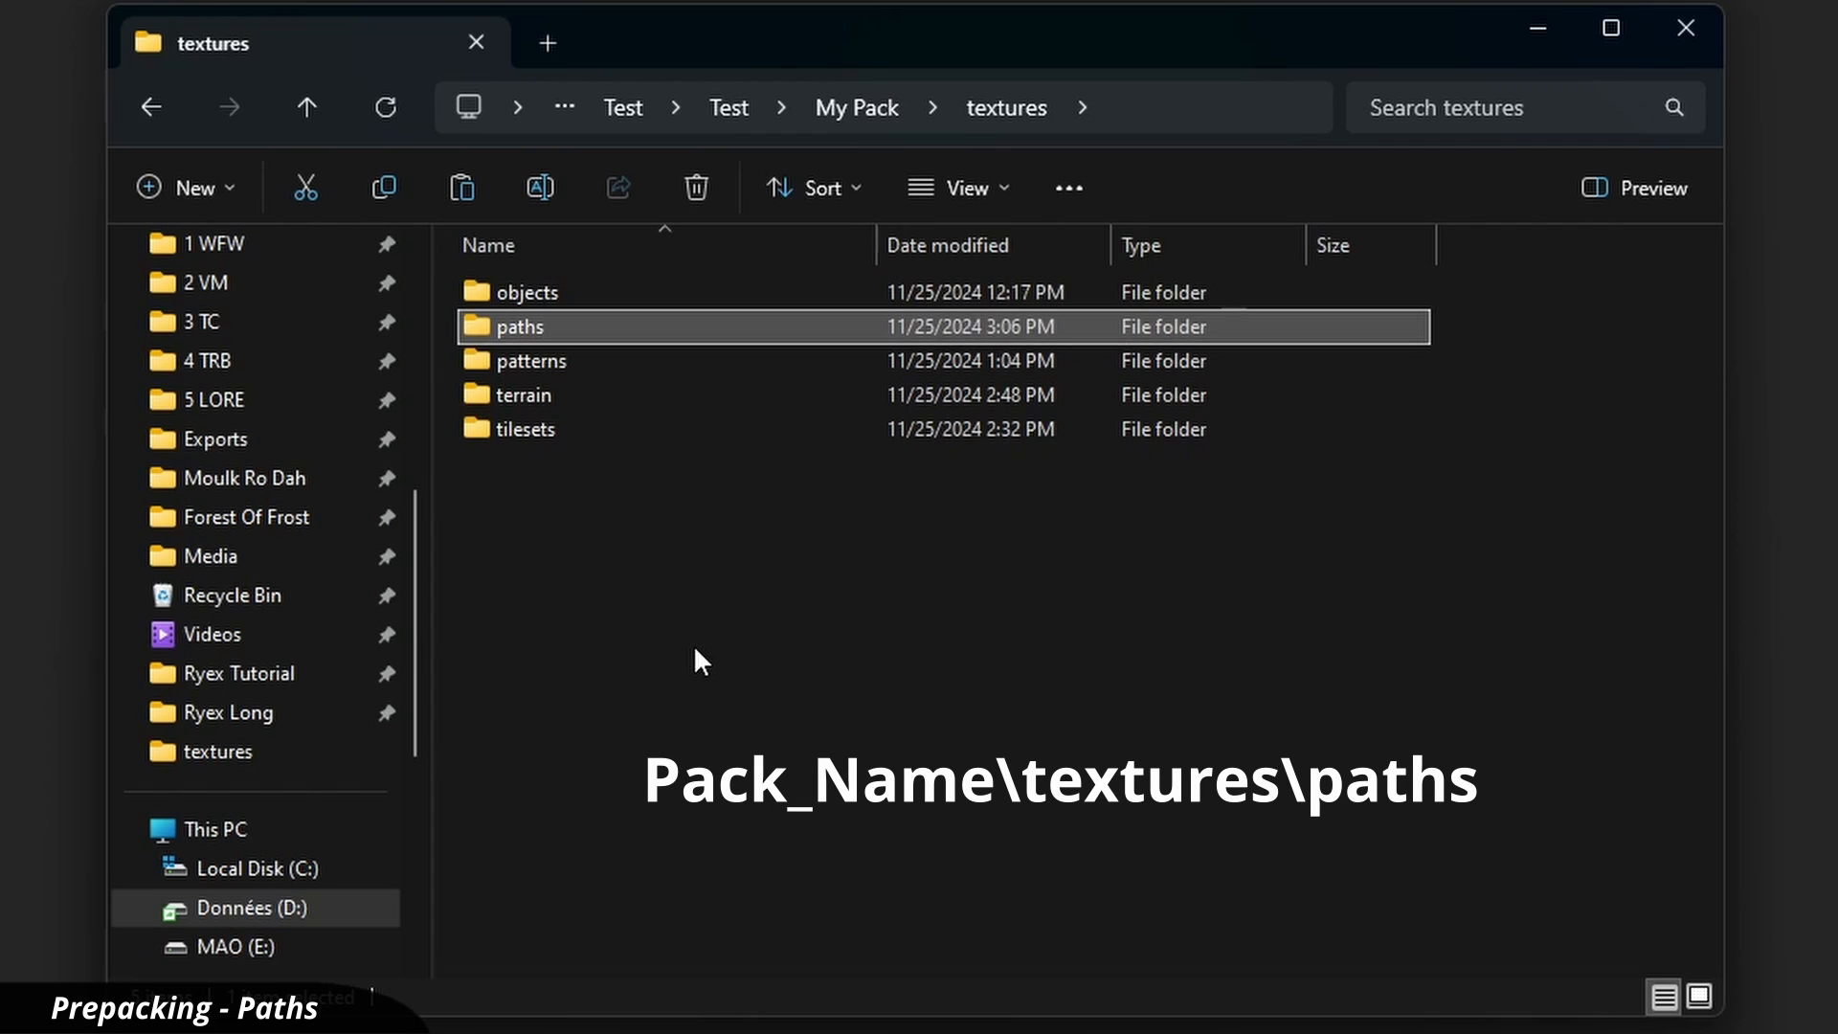
# Paste the three copied path PNG images into the paths folder and display them as icons
pyautogui.press('Return')
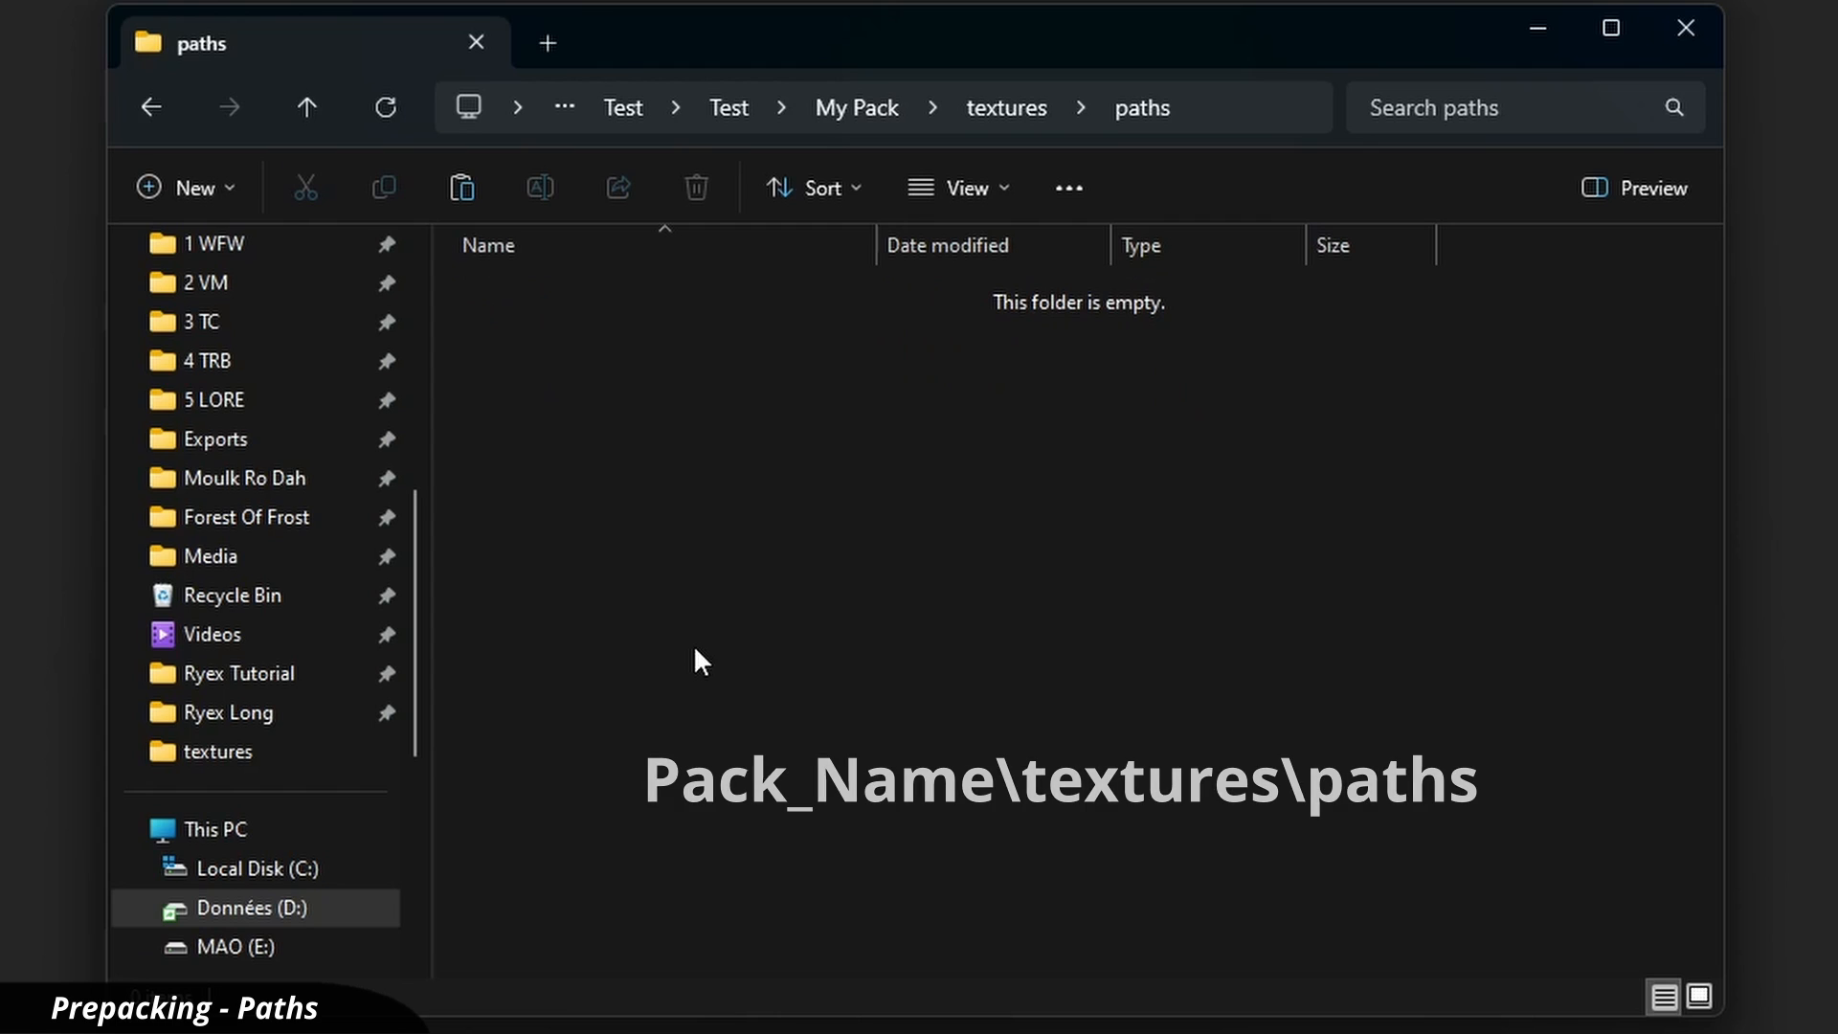
pyautogui.hotkey('ctrl', 'v')
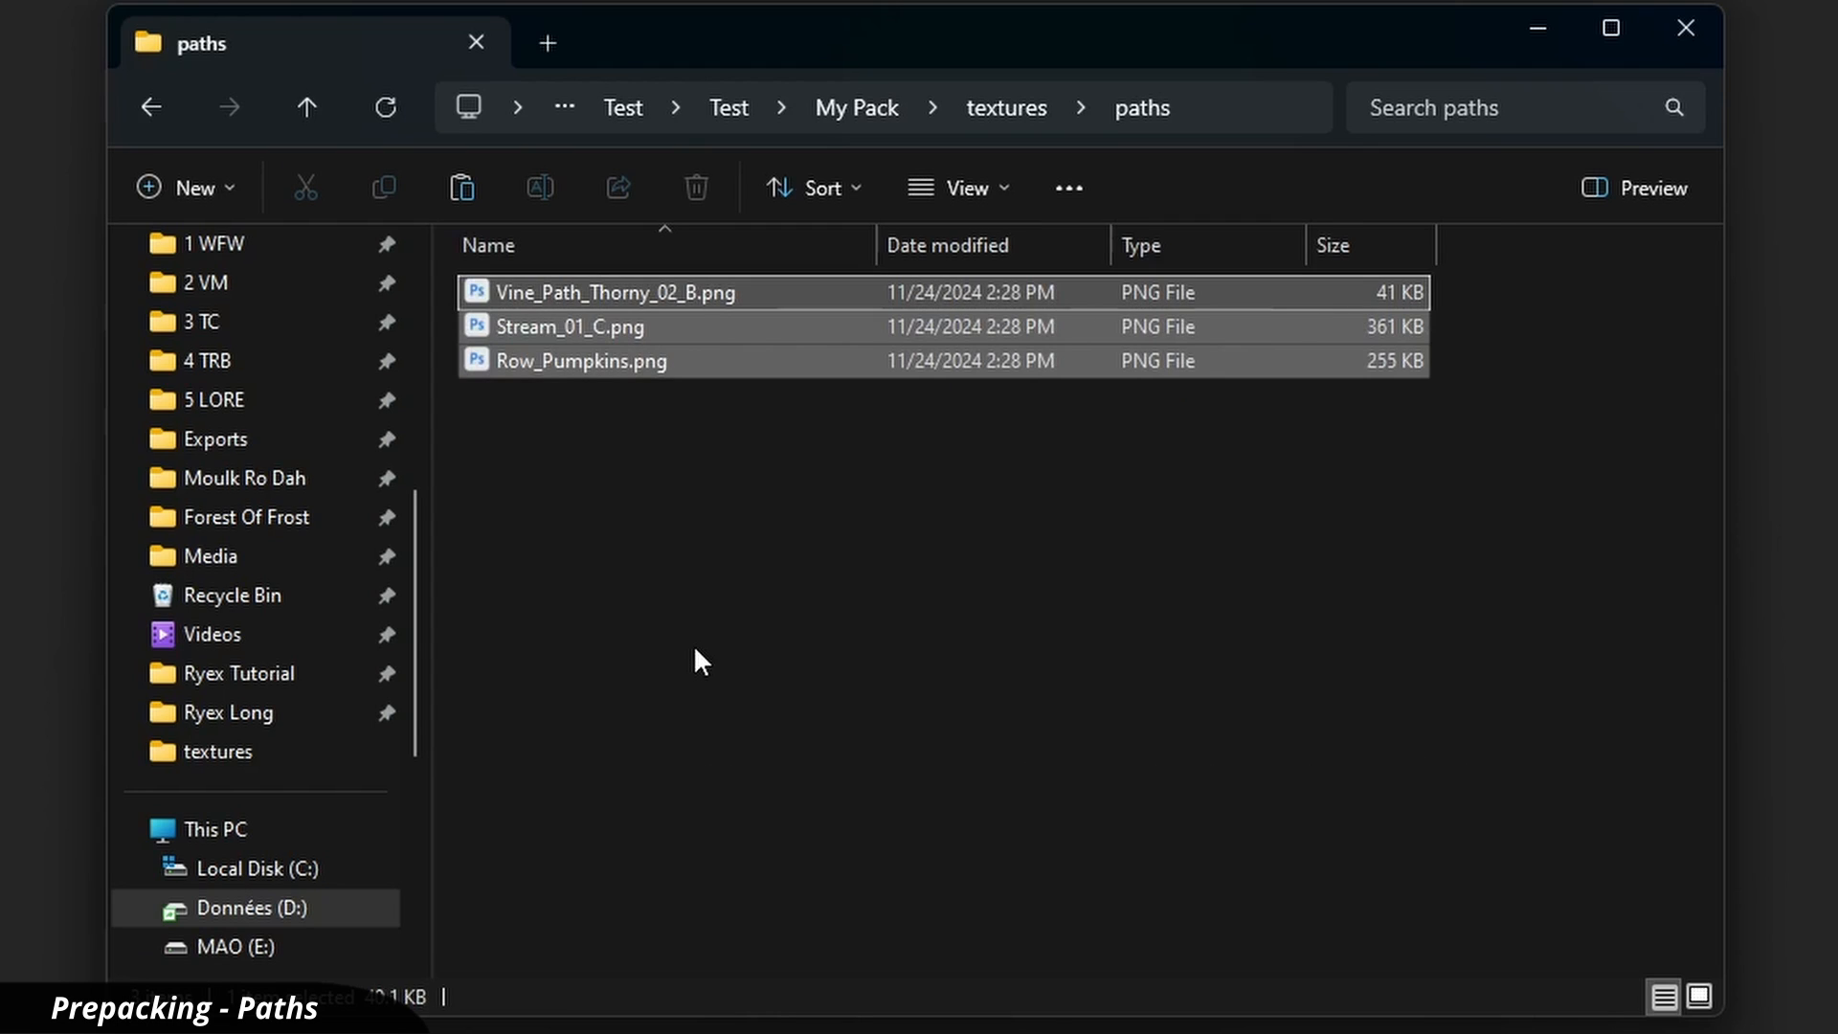
pyautogui.click(693, 656)
pyautogui.scroll(3, 764, 624)
pyautogui.scroll(2, 765, 626)
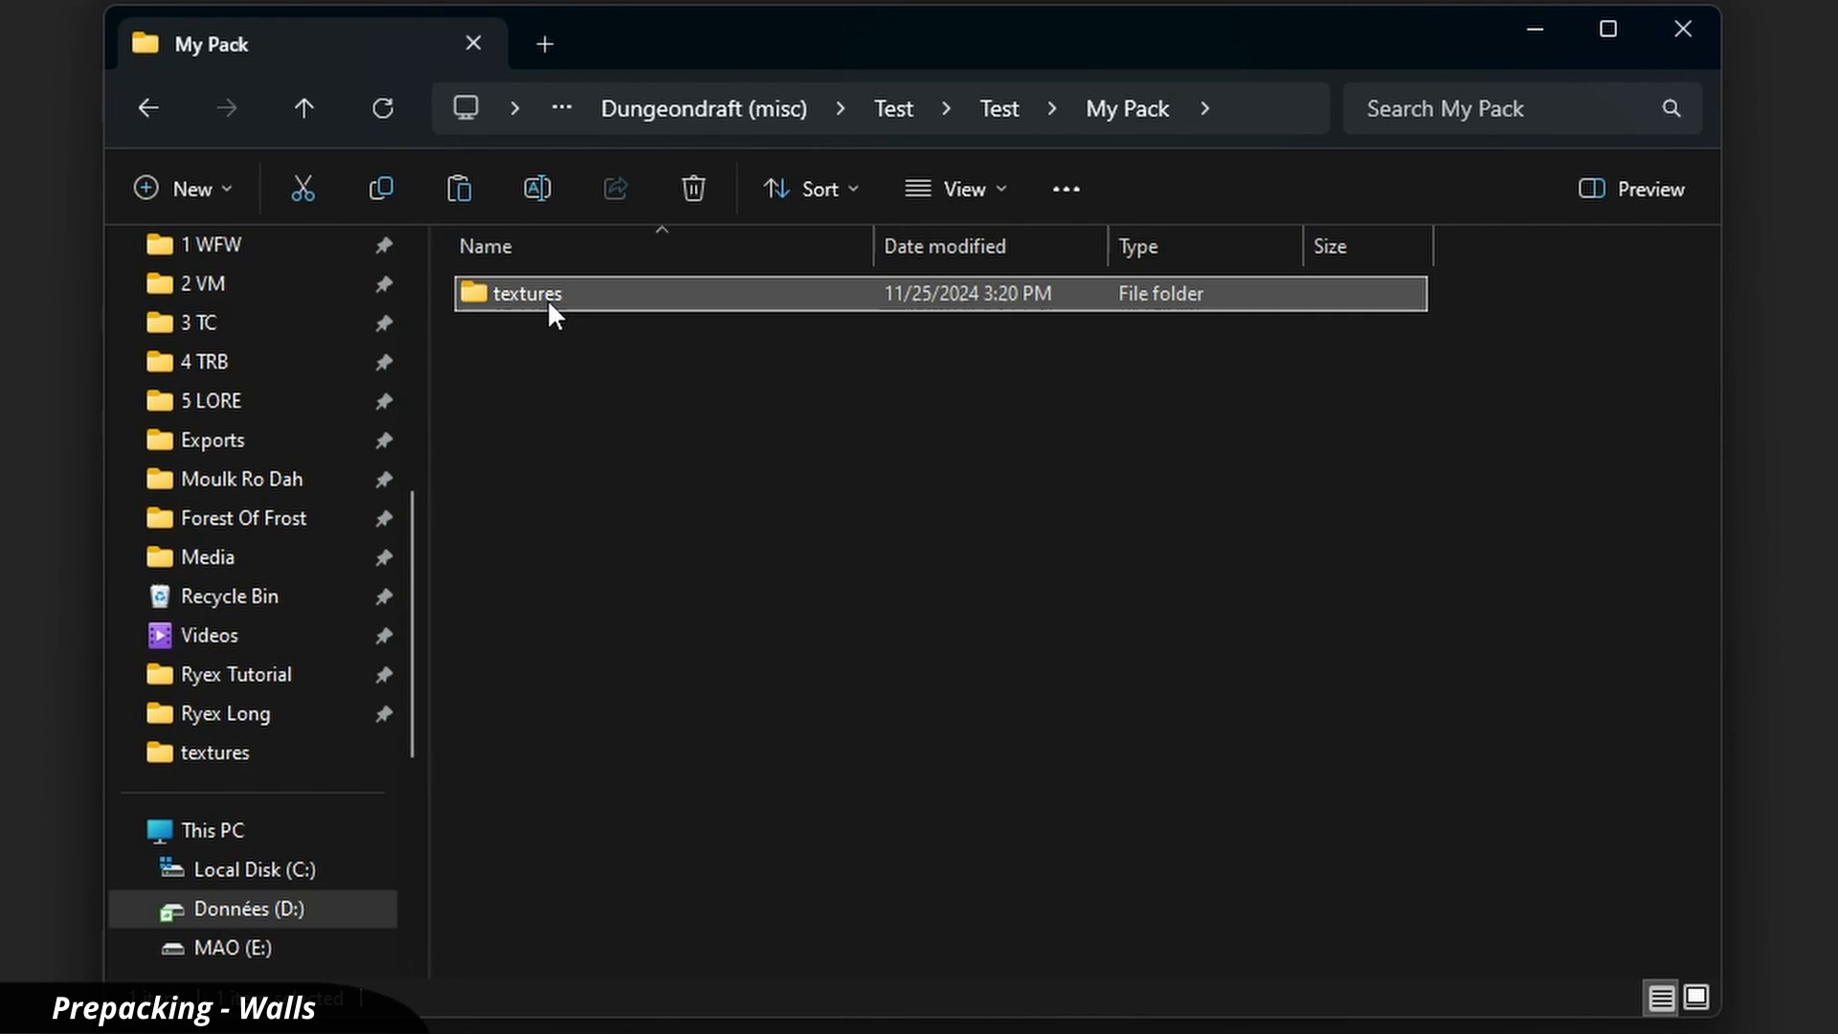
# Create a folder named walls inside My Pack's textures folder
pyautogui.doubleClick(548, 296)
pyautogui.hotkey('ctrl', 'shift', 'n')
pyautogui.write('walls')
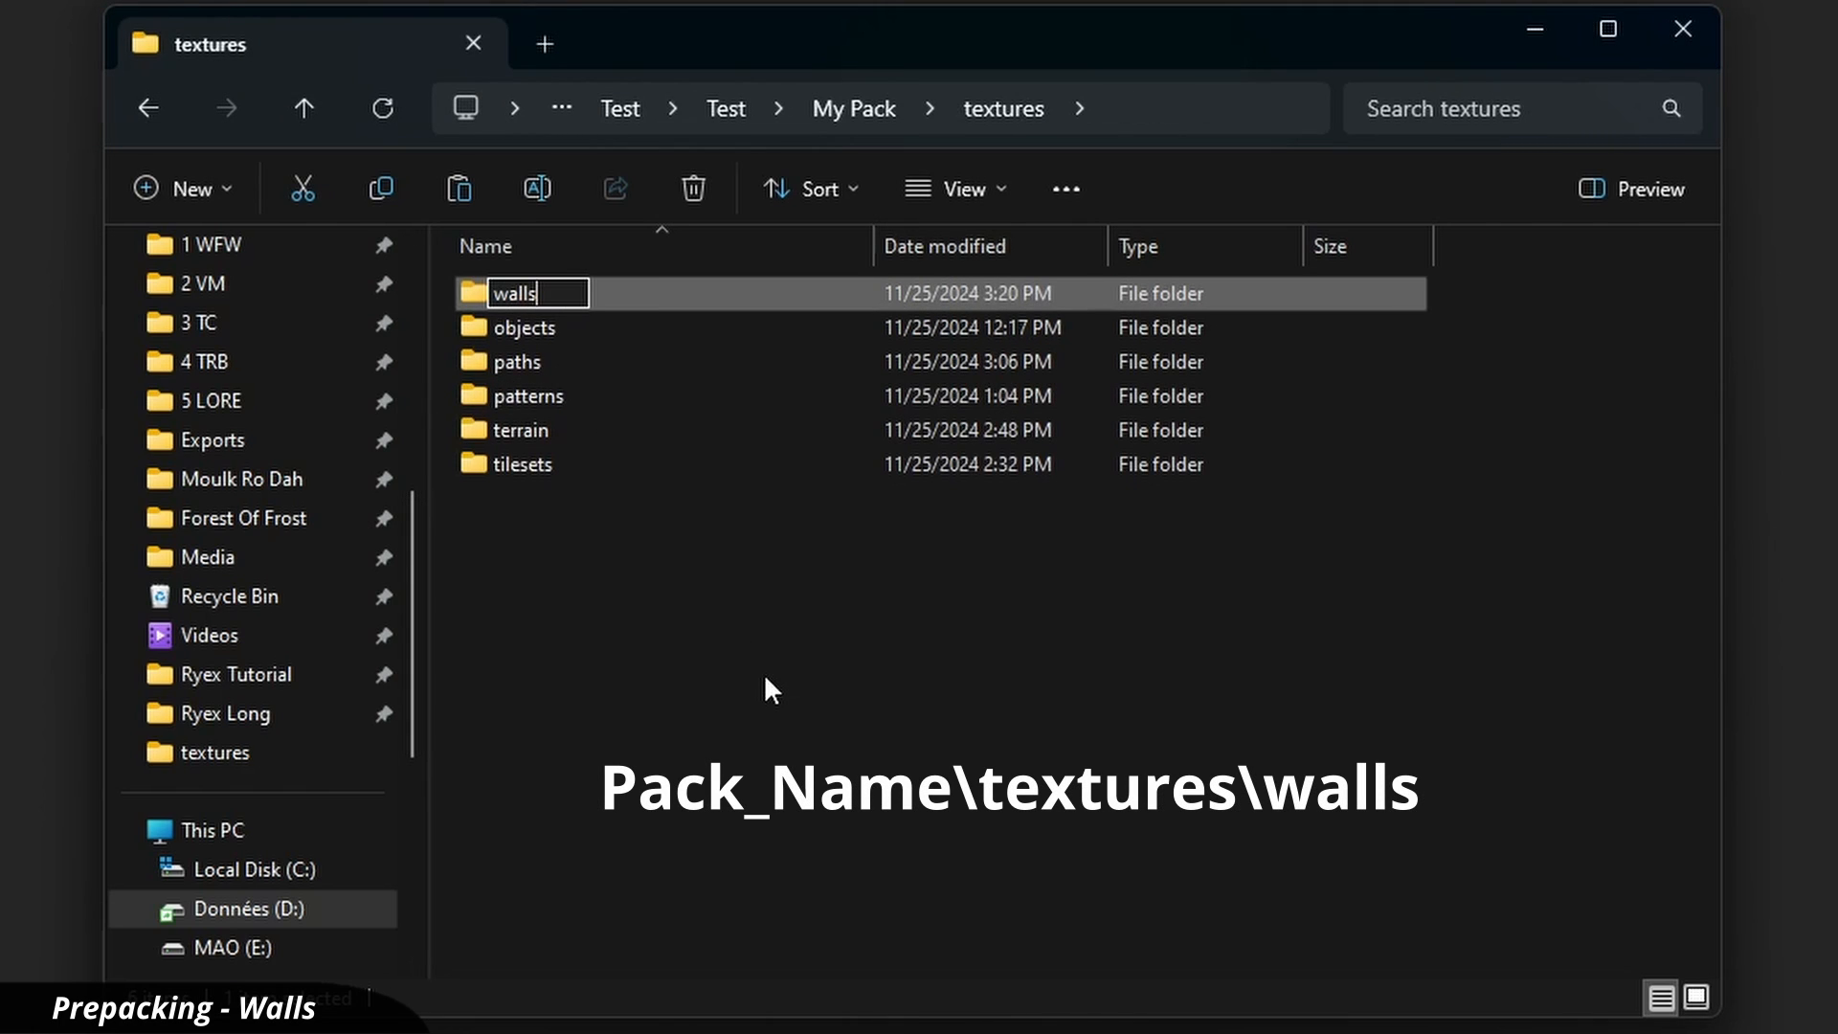
pyautogui.press('Return')
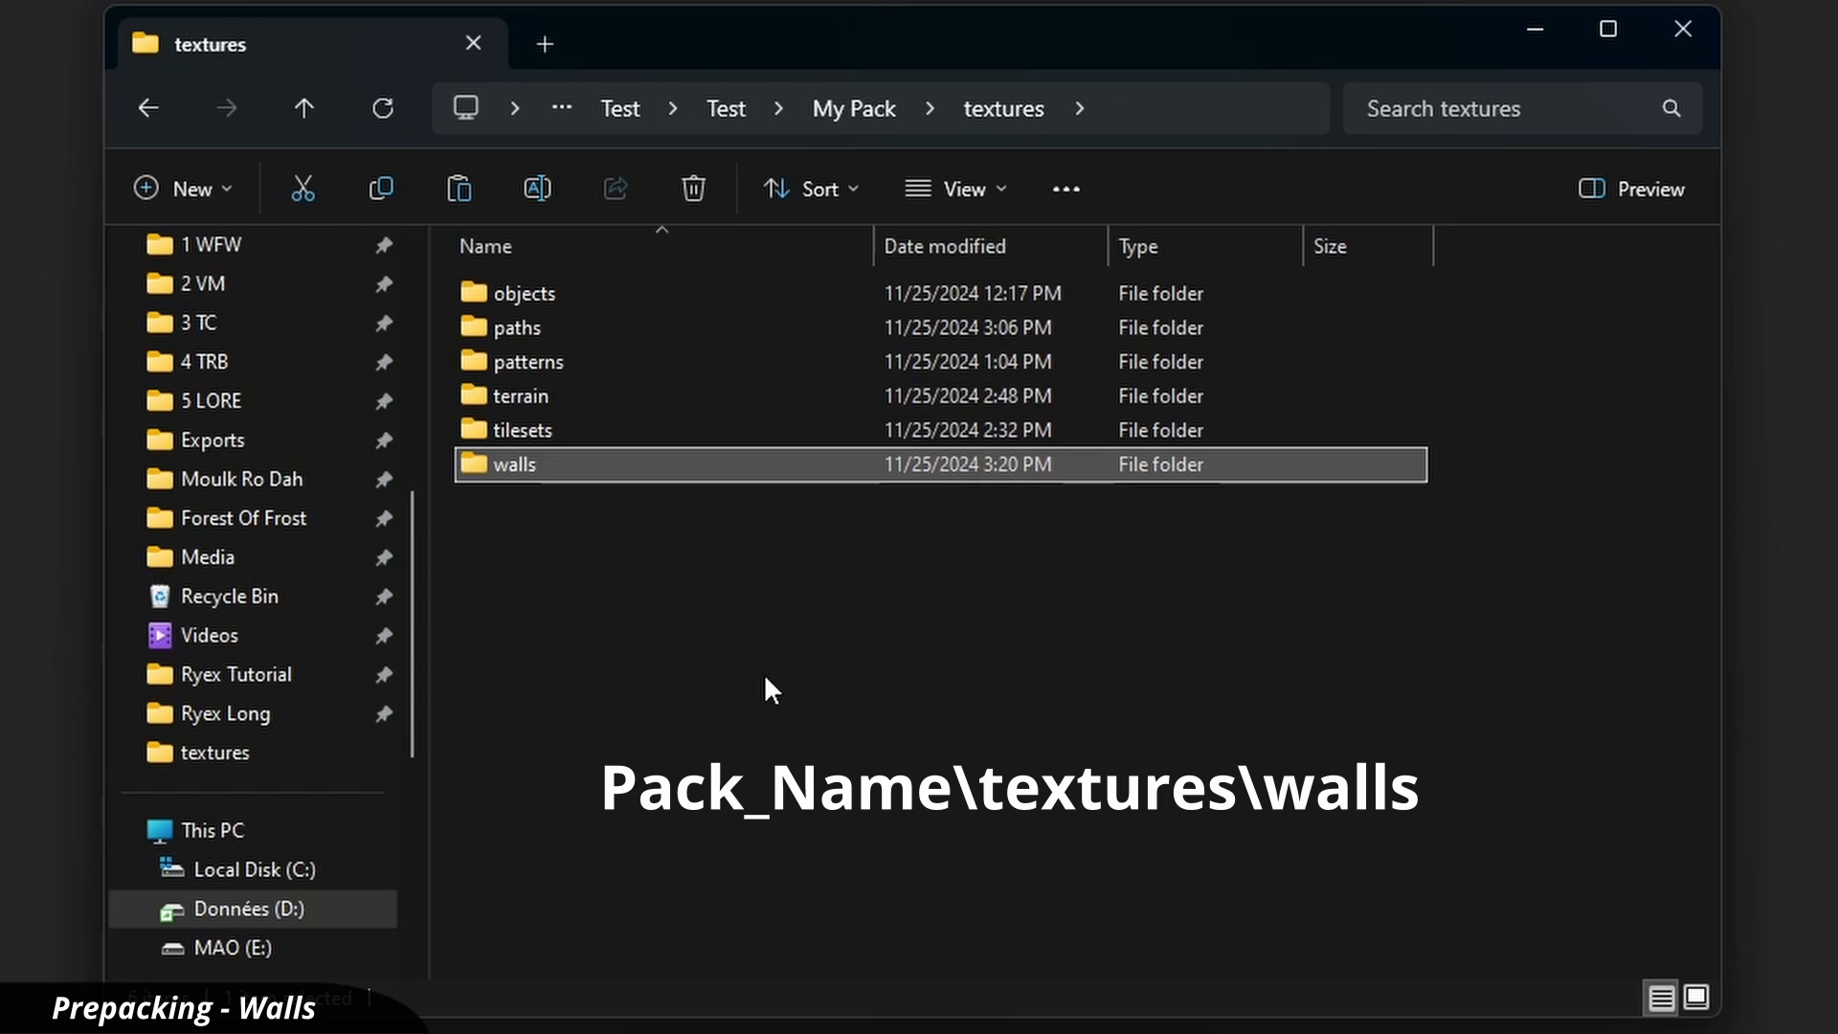
# Paste the copied Wall_1.png into the walls folder and open the image
pyautogui.press('Return')
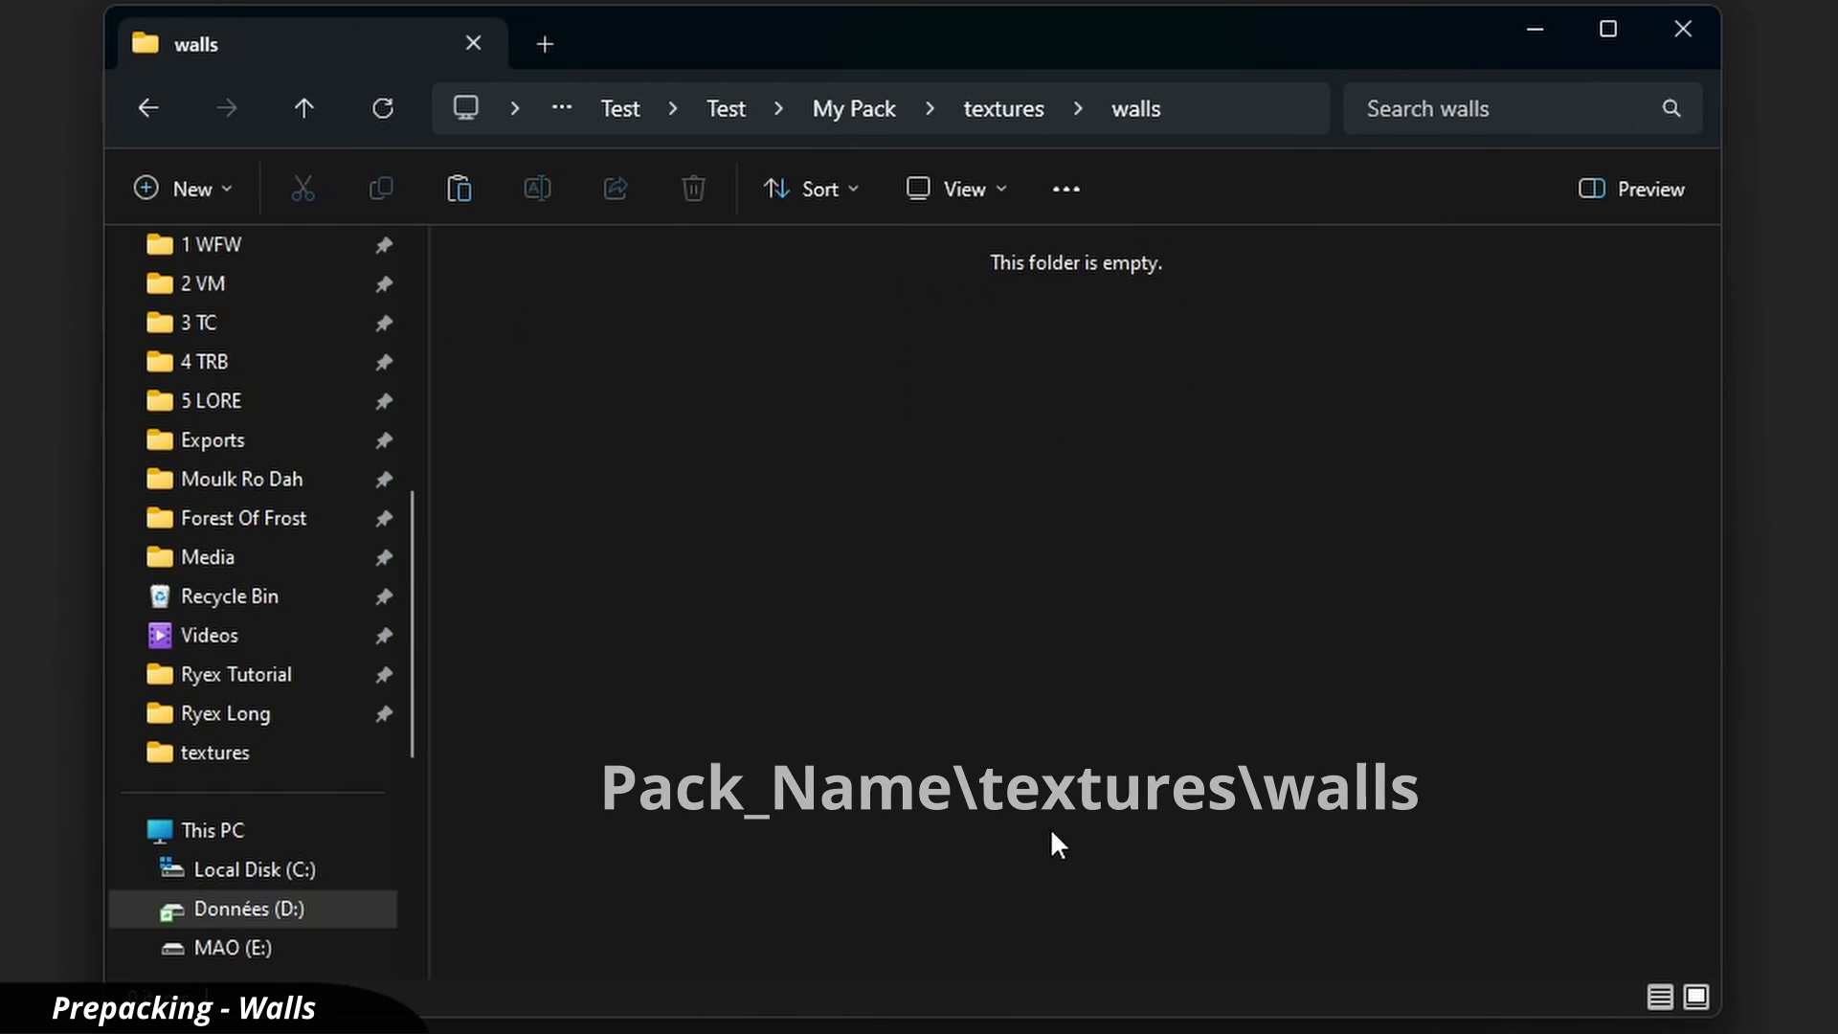
pyautogui.hotkey('ctrl', 'v')
pyautogui.click(1056, 659)
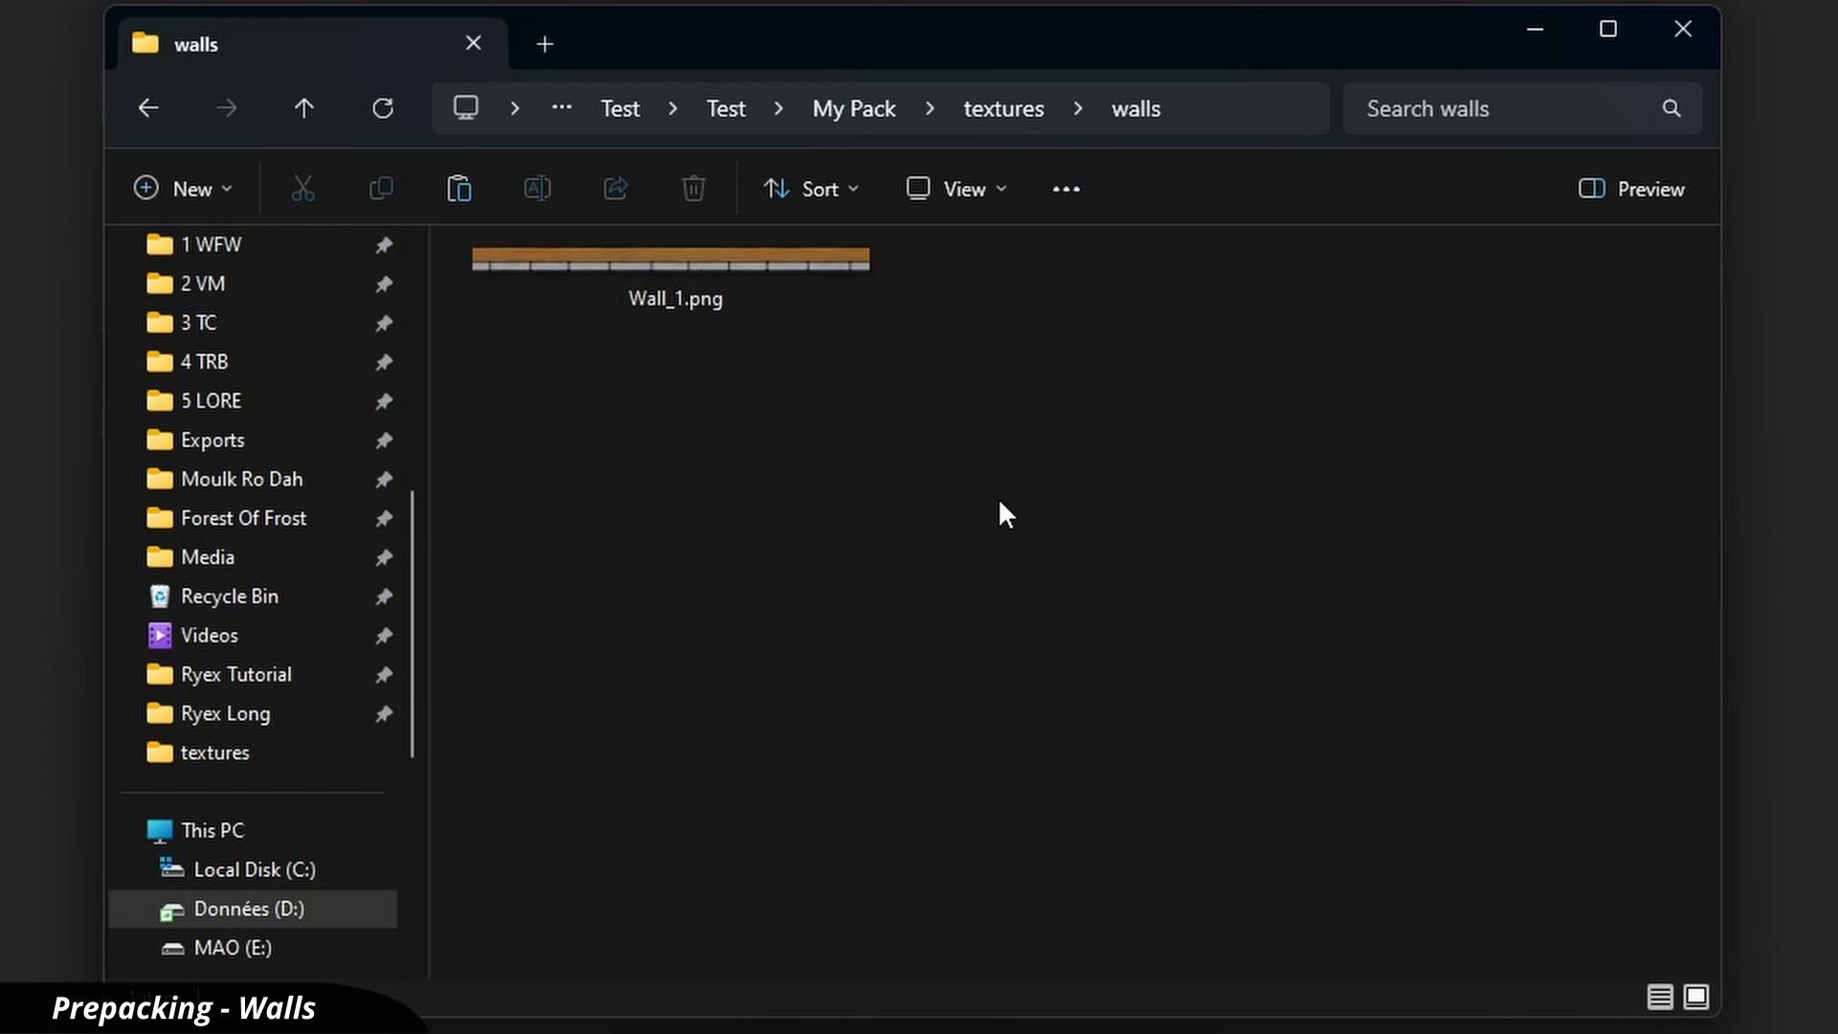
pyautogui.doubleClick(800, 275)
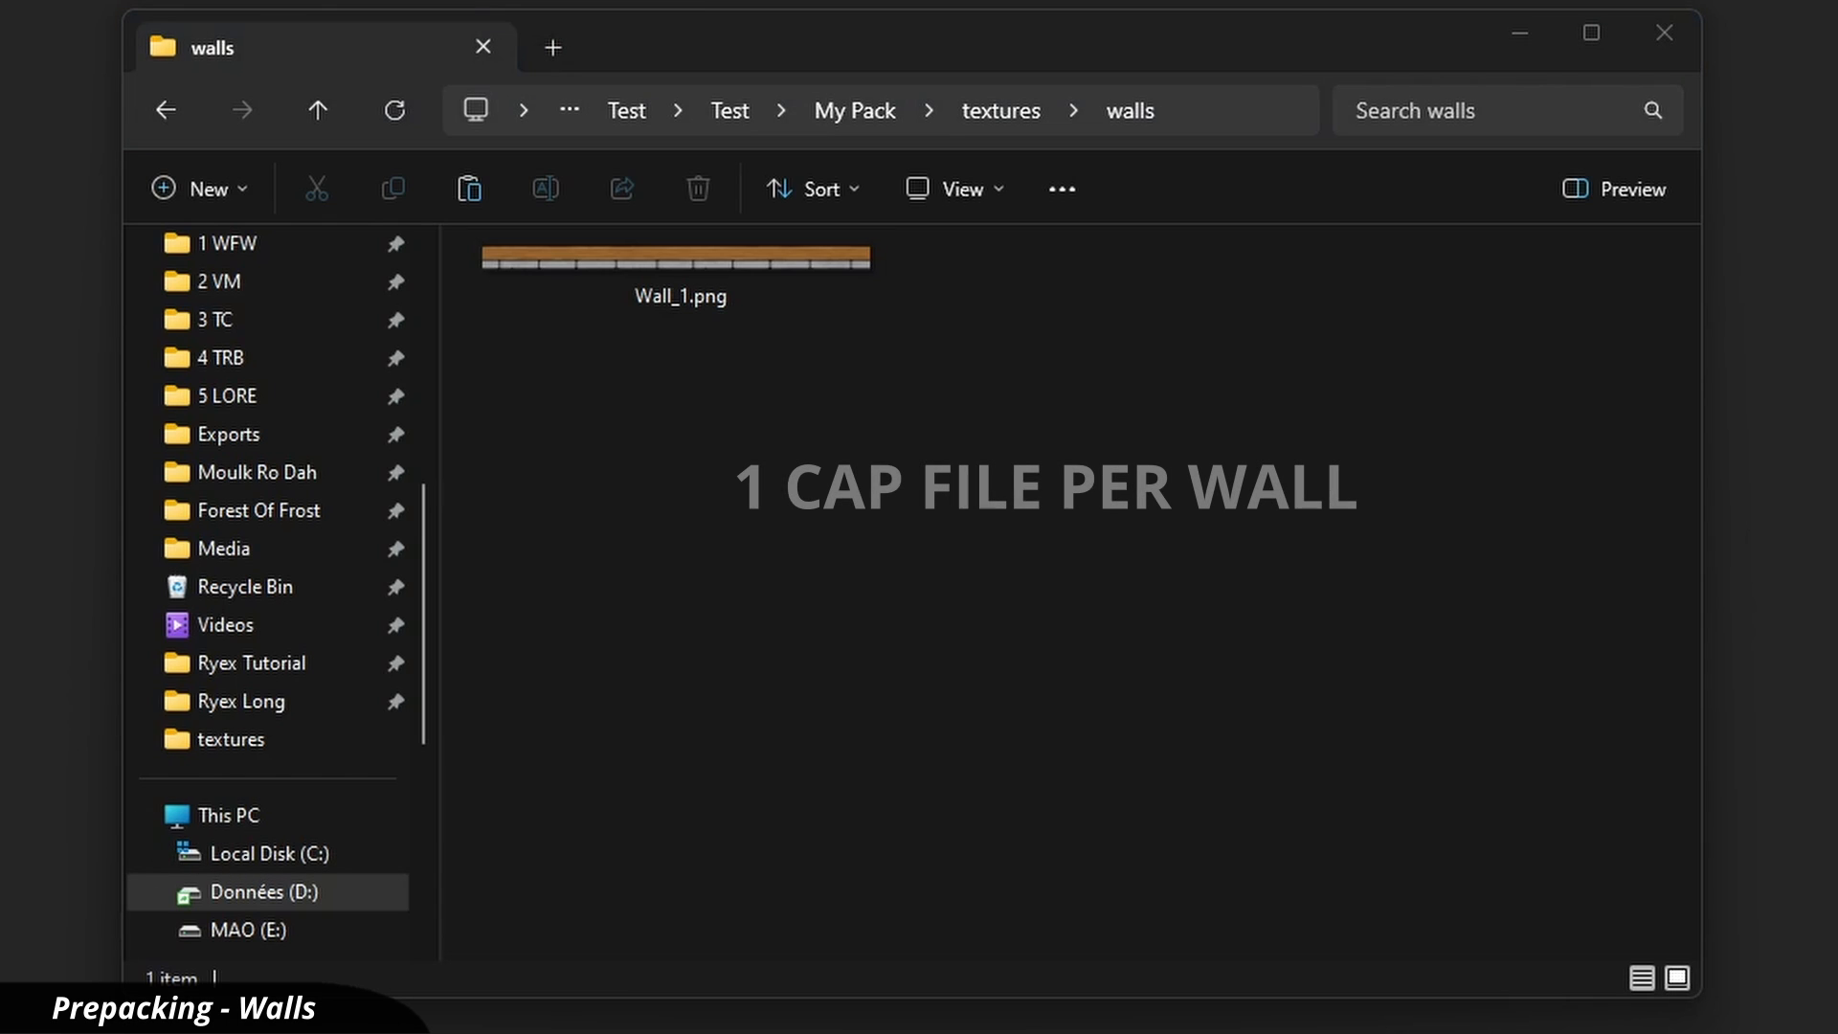
# Paste the copied wall cap image Wall_1_end.png into the walls folder beside Wall_1.png
pyautogui.click(1475, 707)
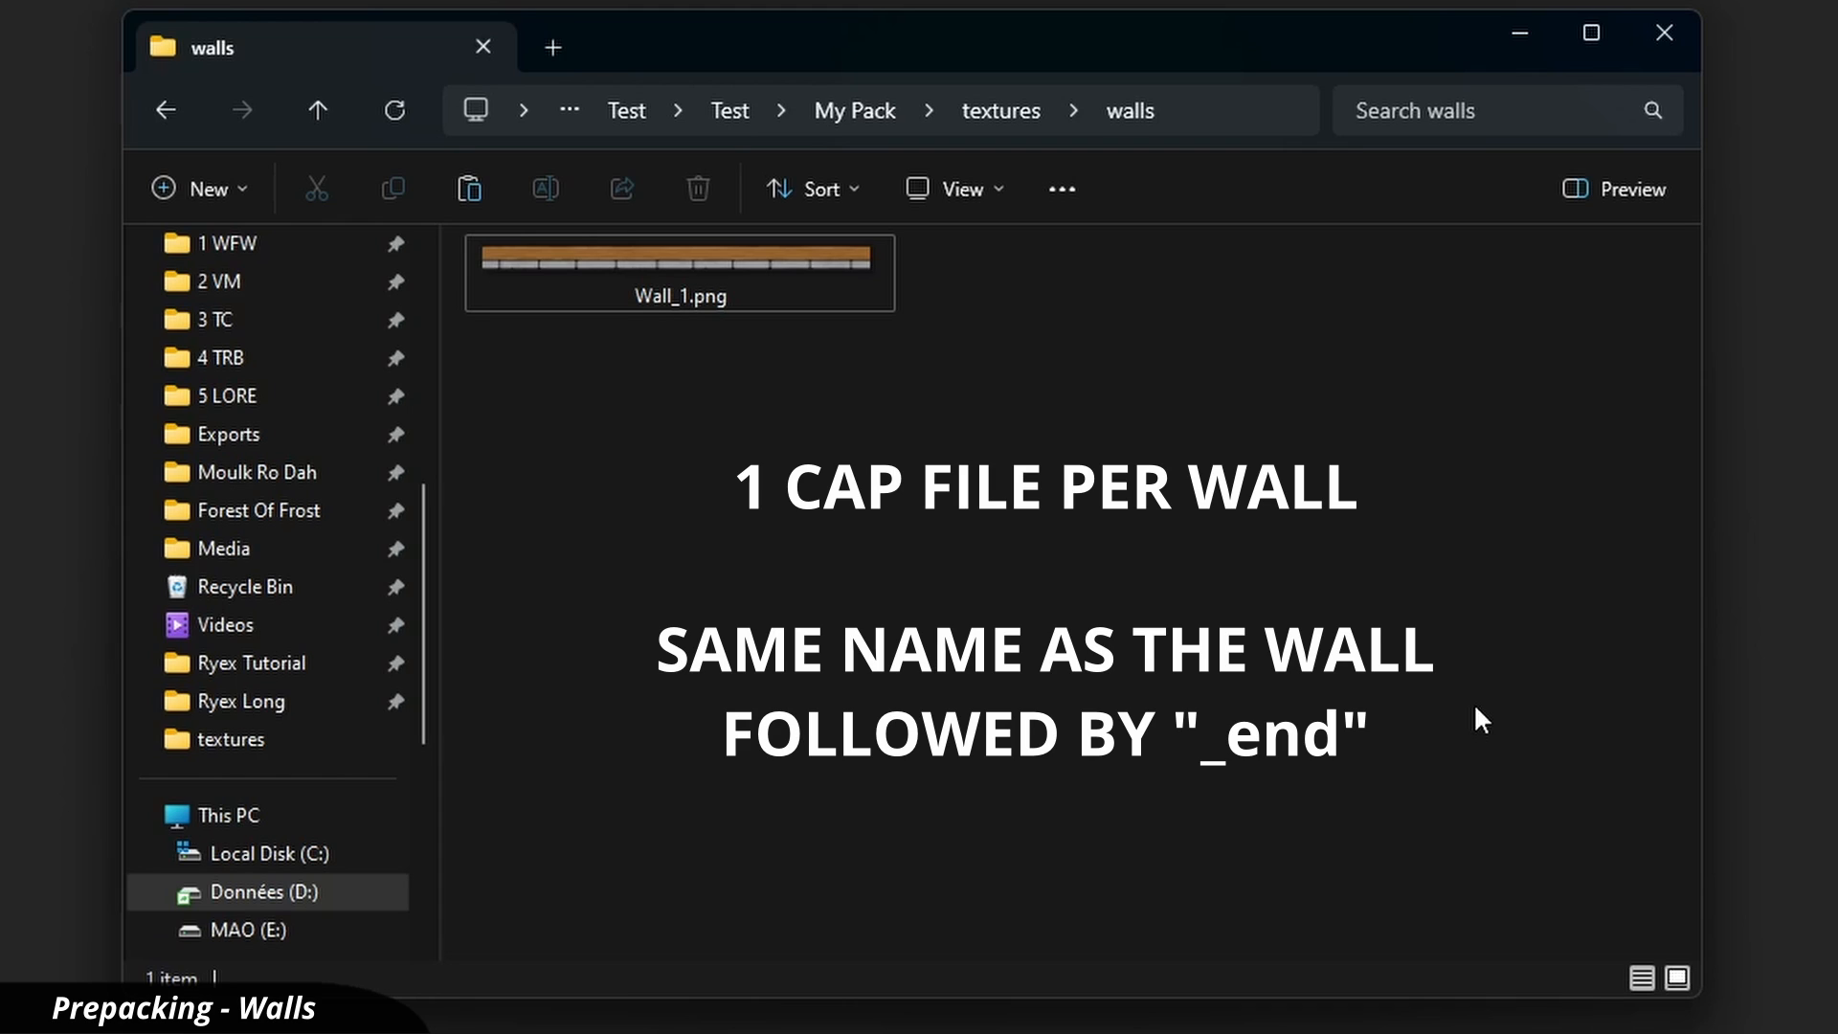
pyautogui.hotkey('ctrl', 'v')
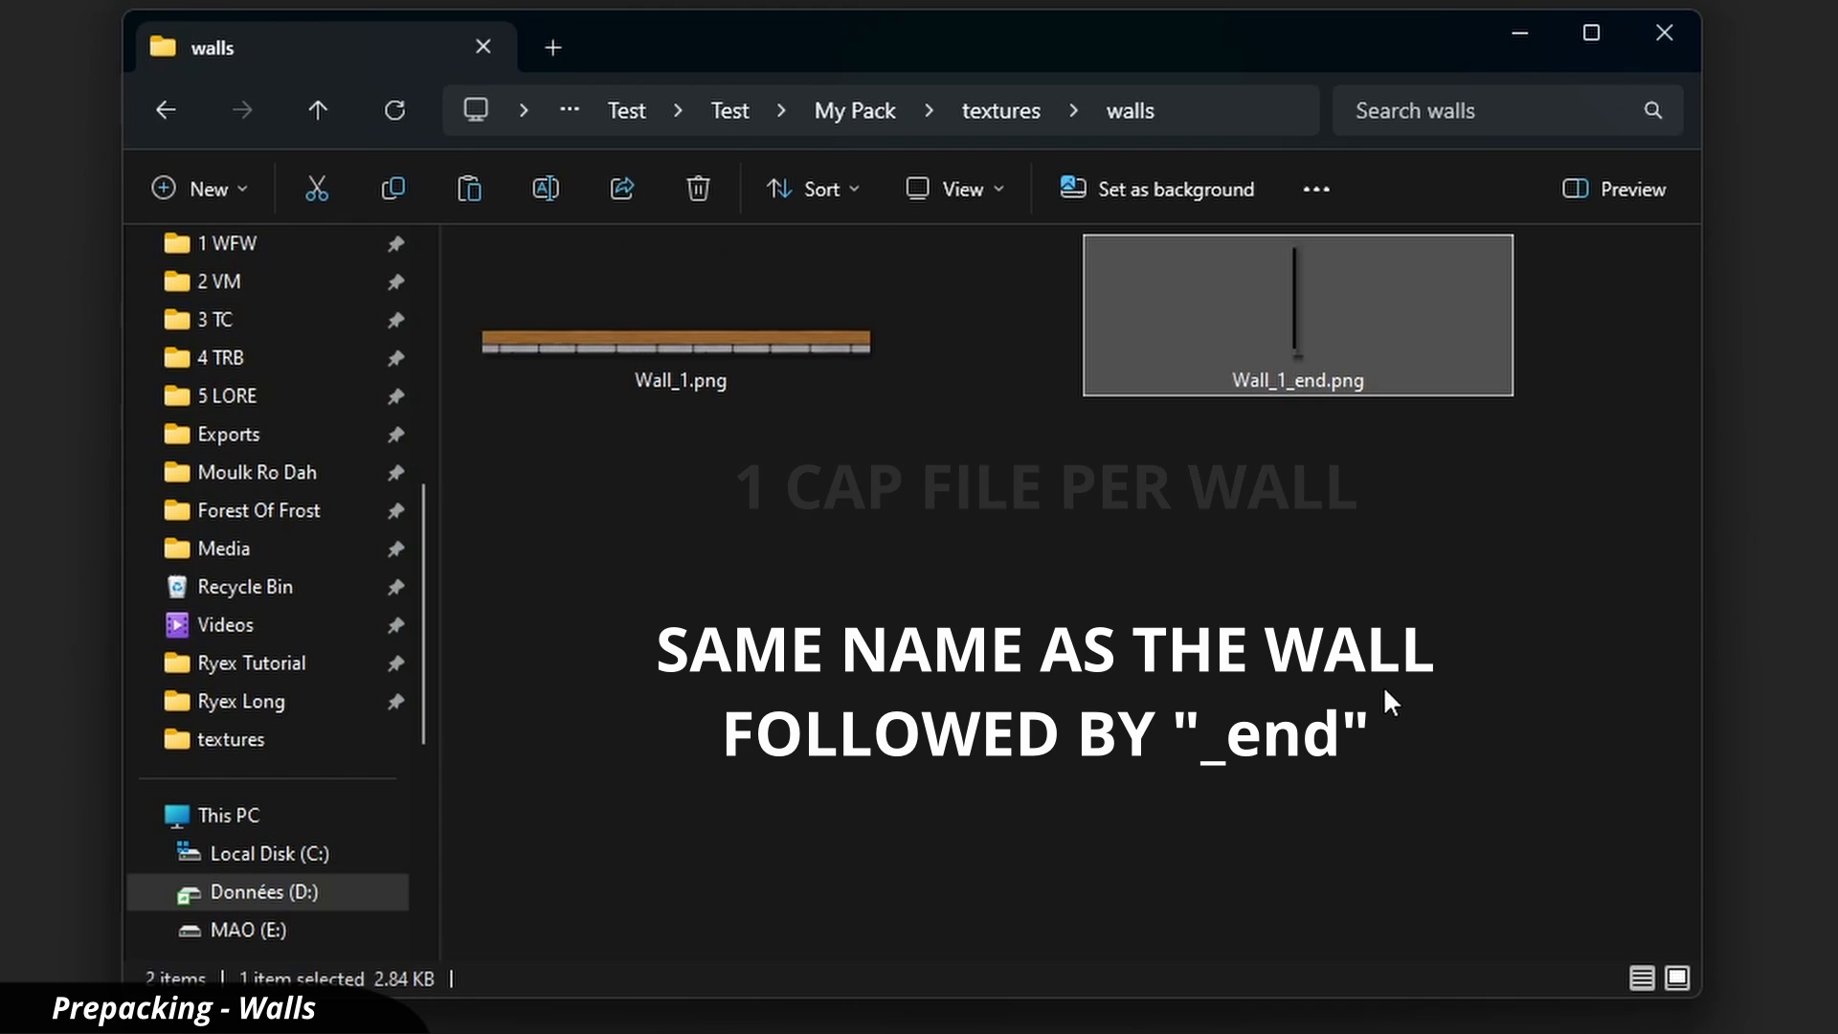
pyautogui.click(1385, 715)
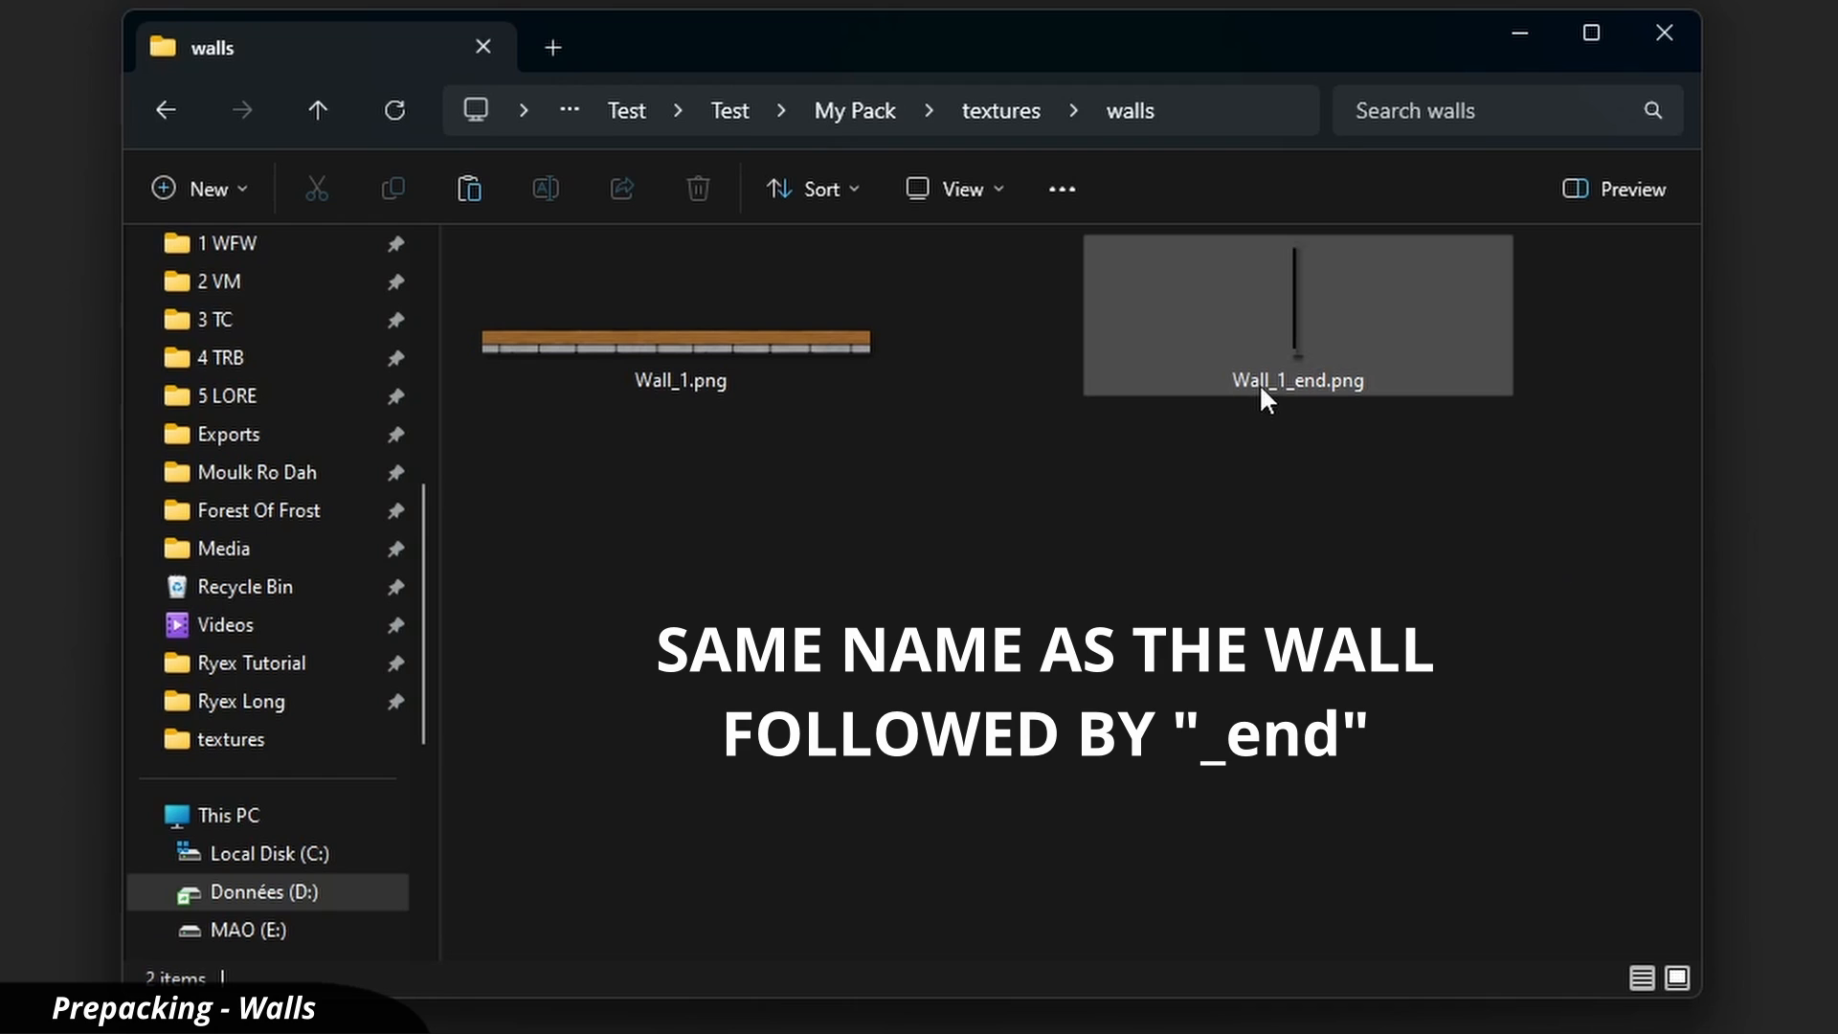
pyautogui.moveTo(1260, 383)
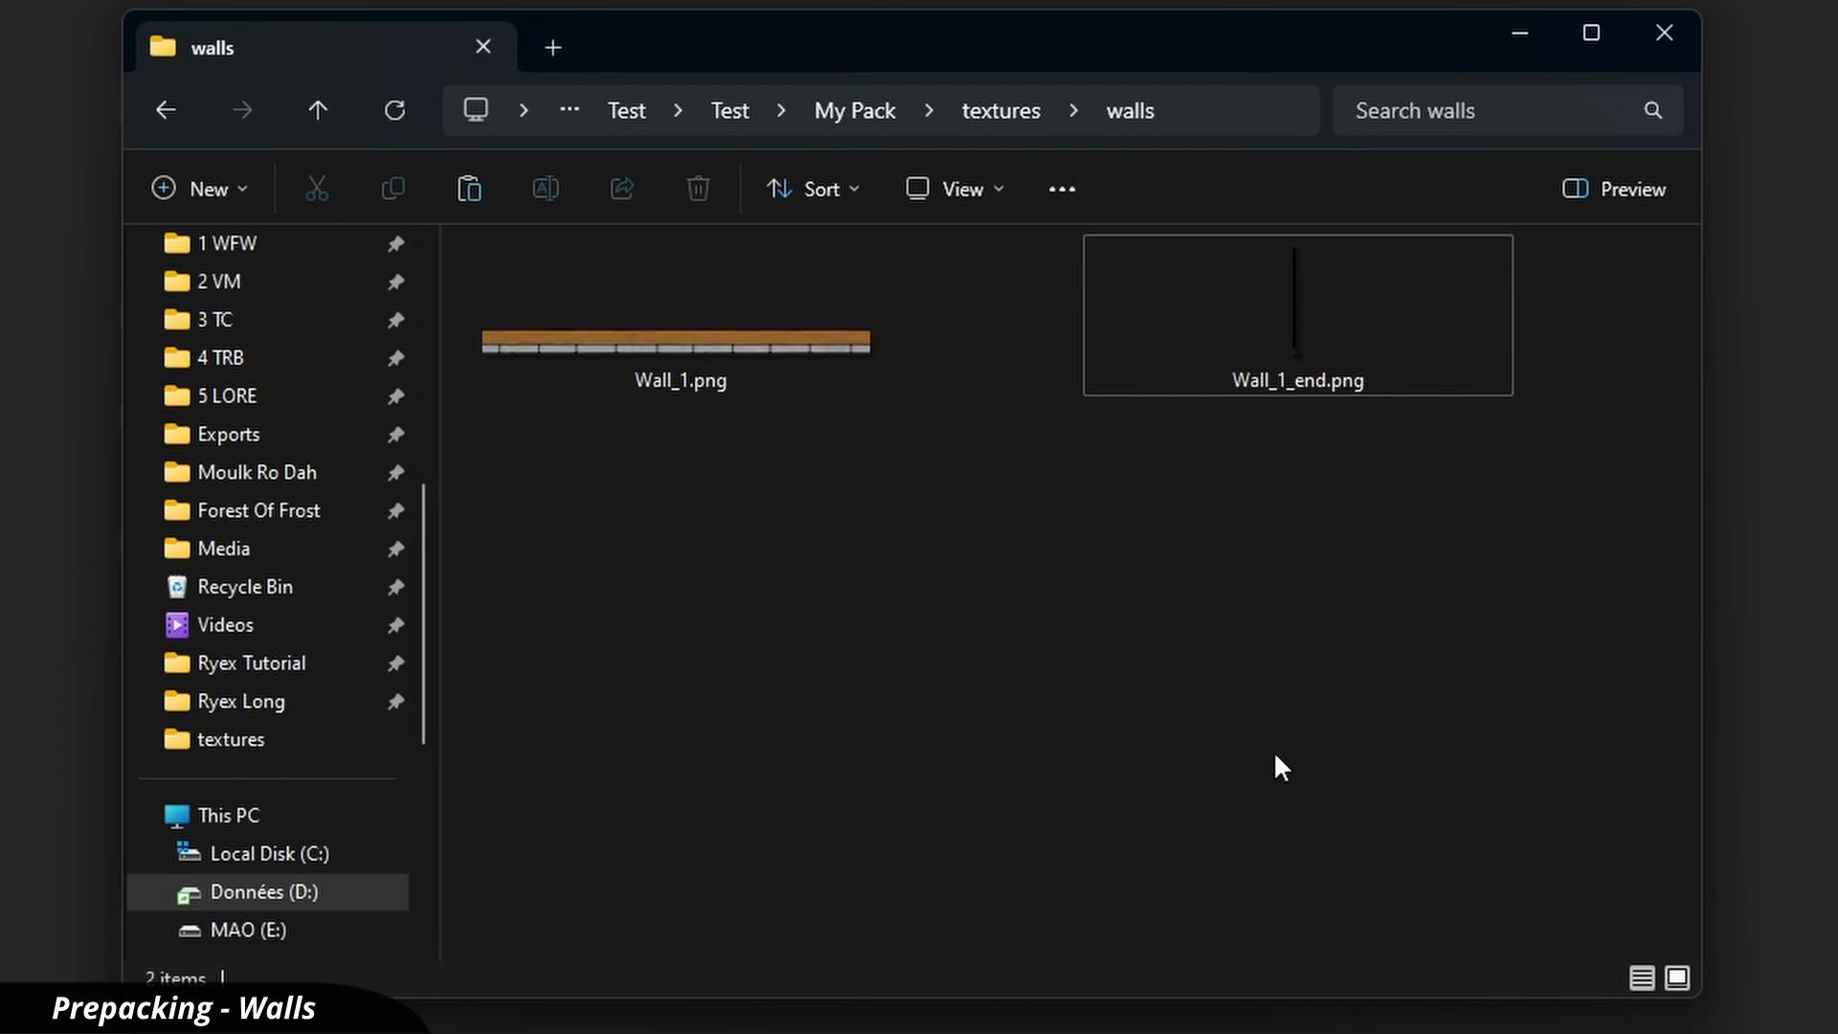
# Copy Wall_1.png from the walls folder into the paths folder
pyautogui.click(800, 332)
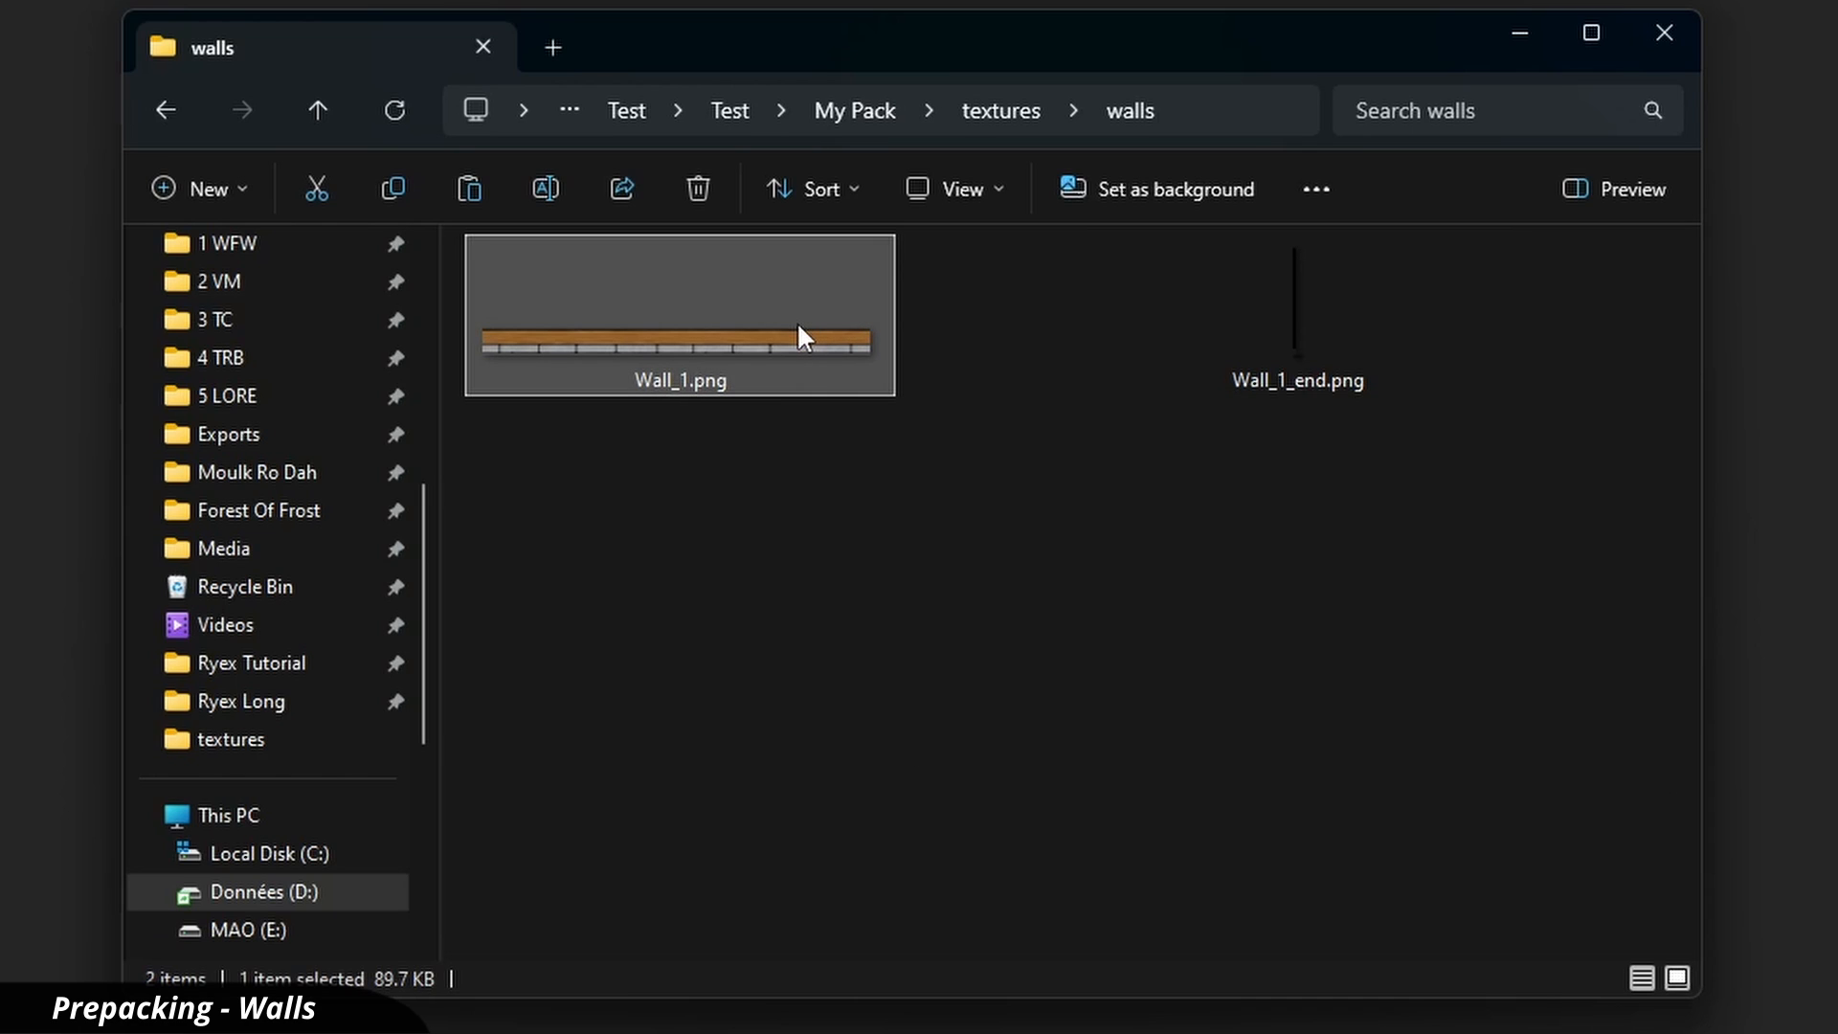
pyautogui.click(998, 111)
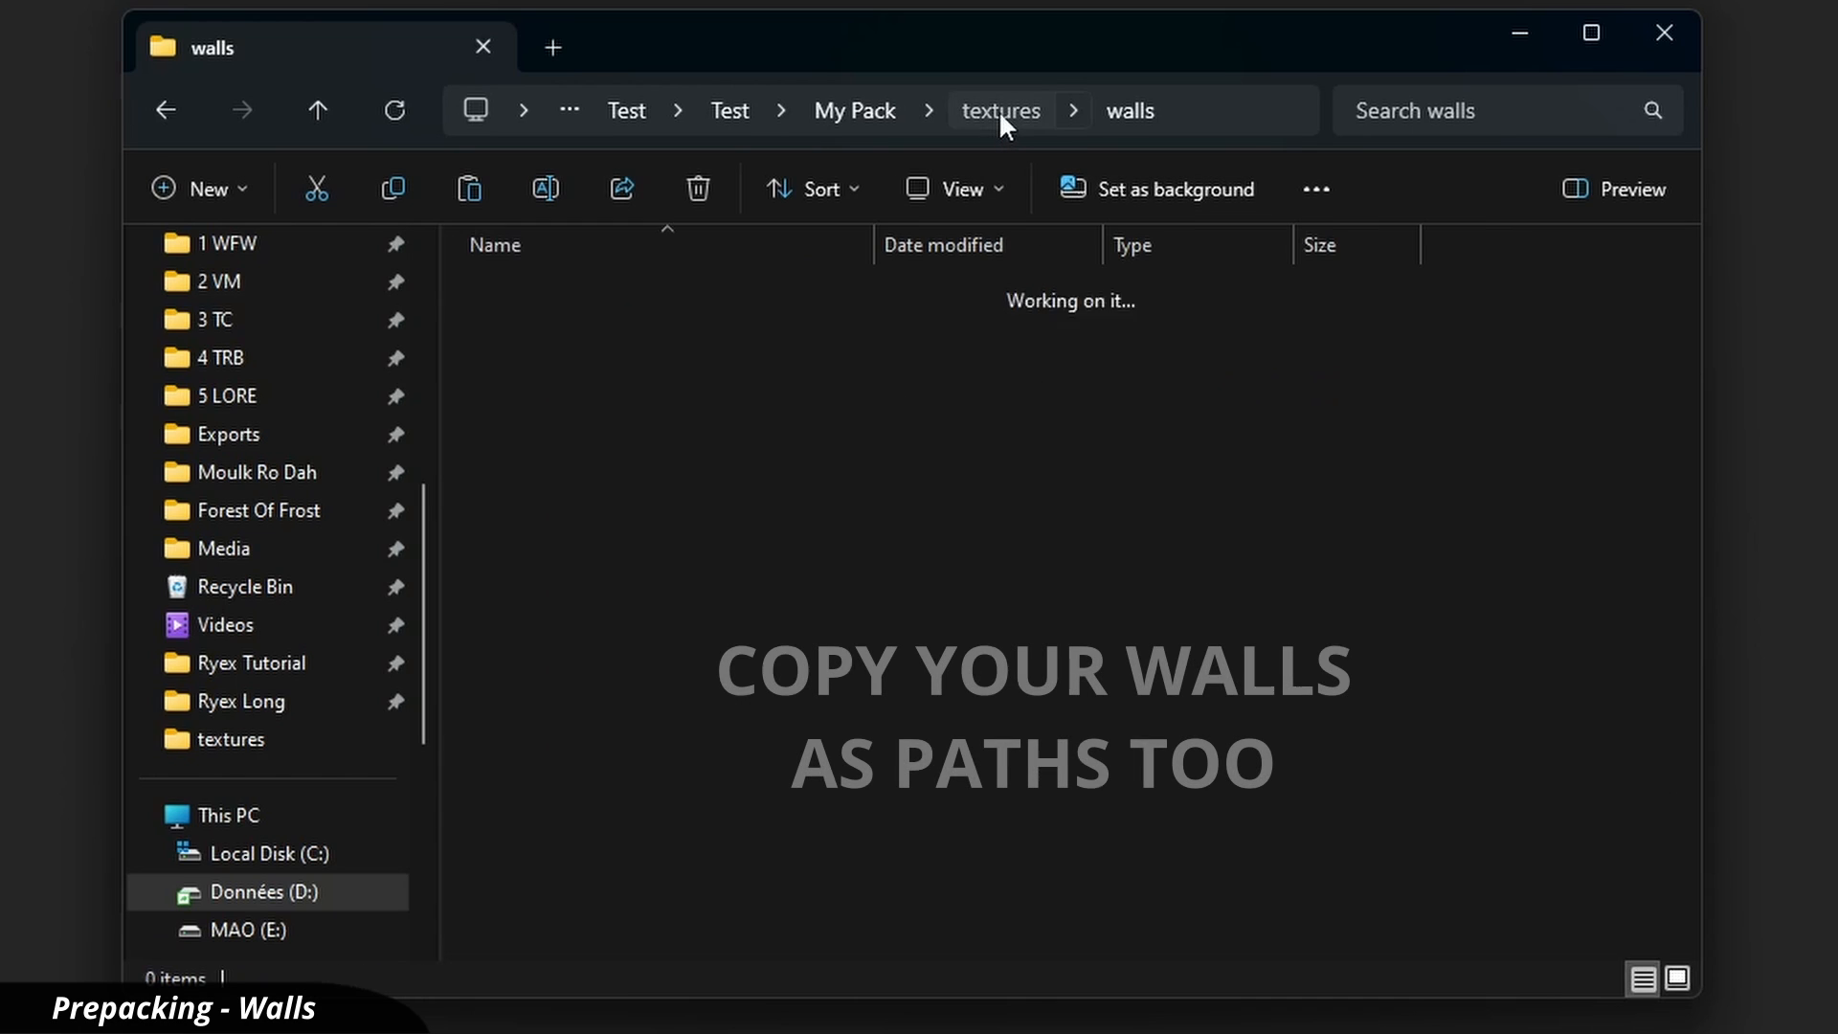
pyautogui.click(543, 325)
pyautogui.doubleClick(548, 324)
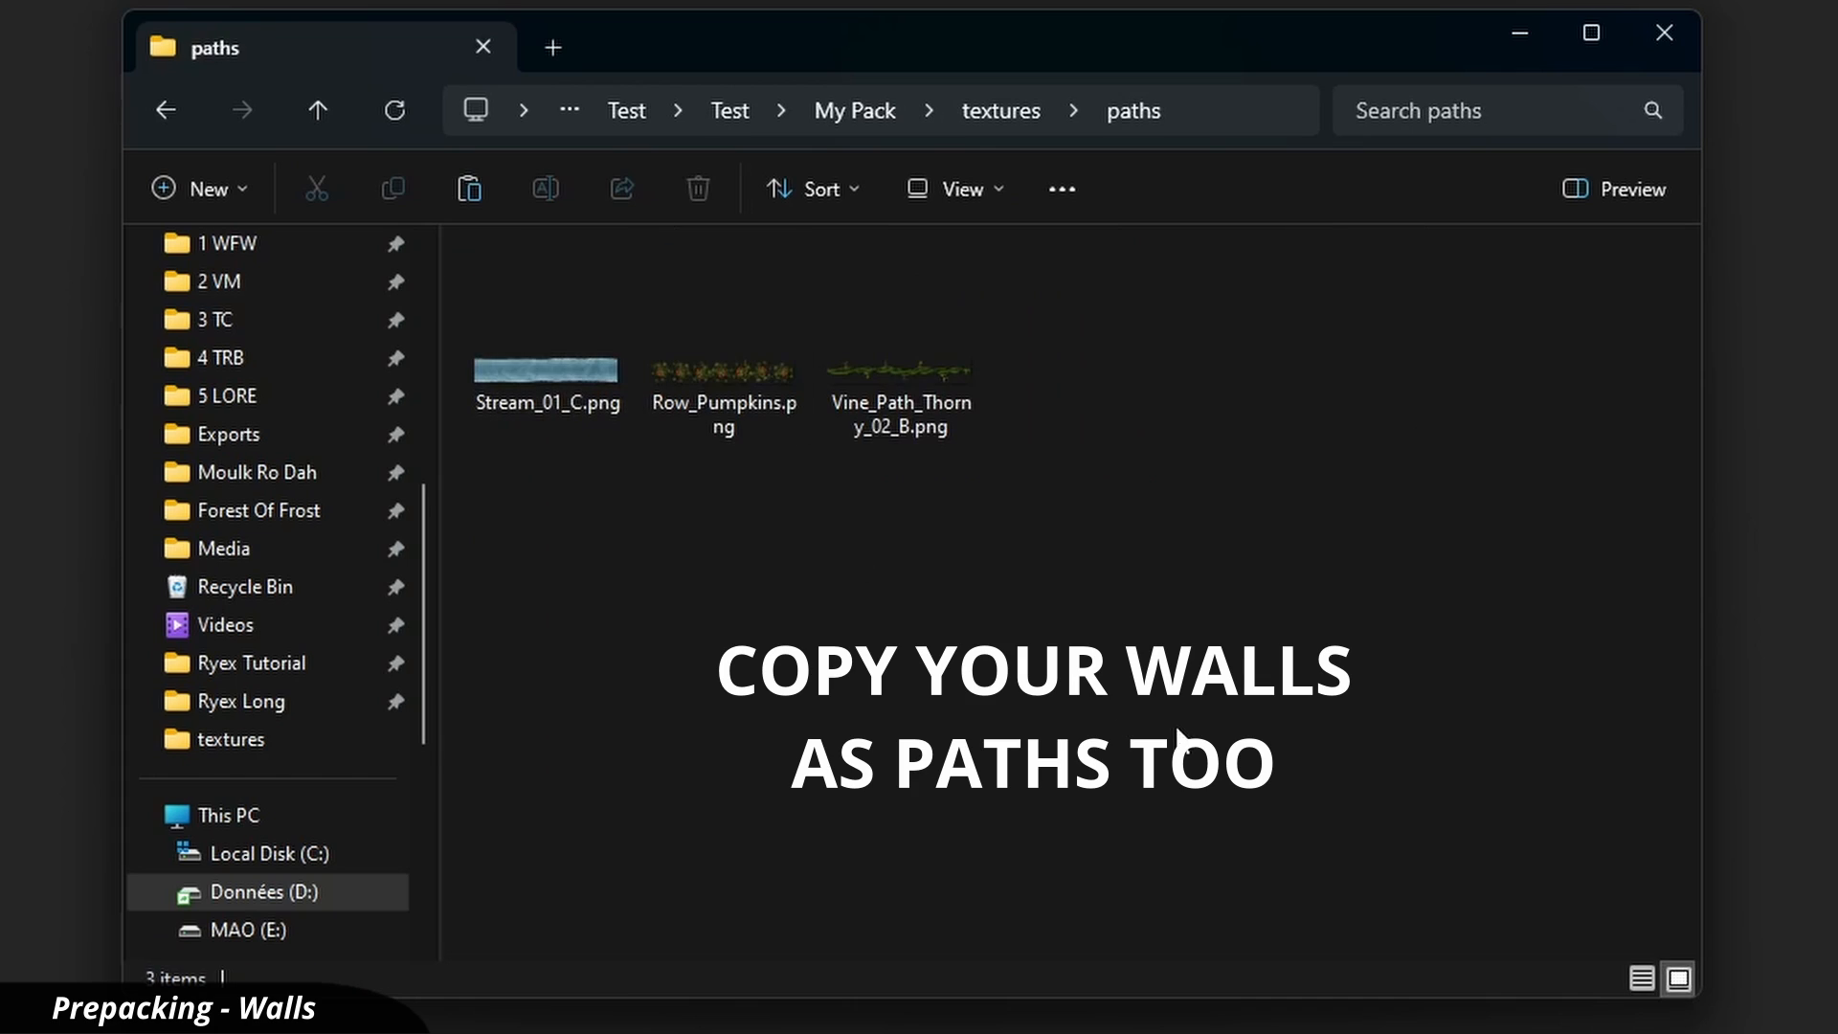
pyautogui.hotkey('ctrl', 'v')
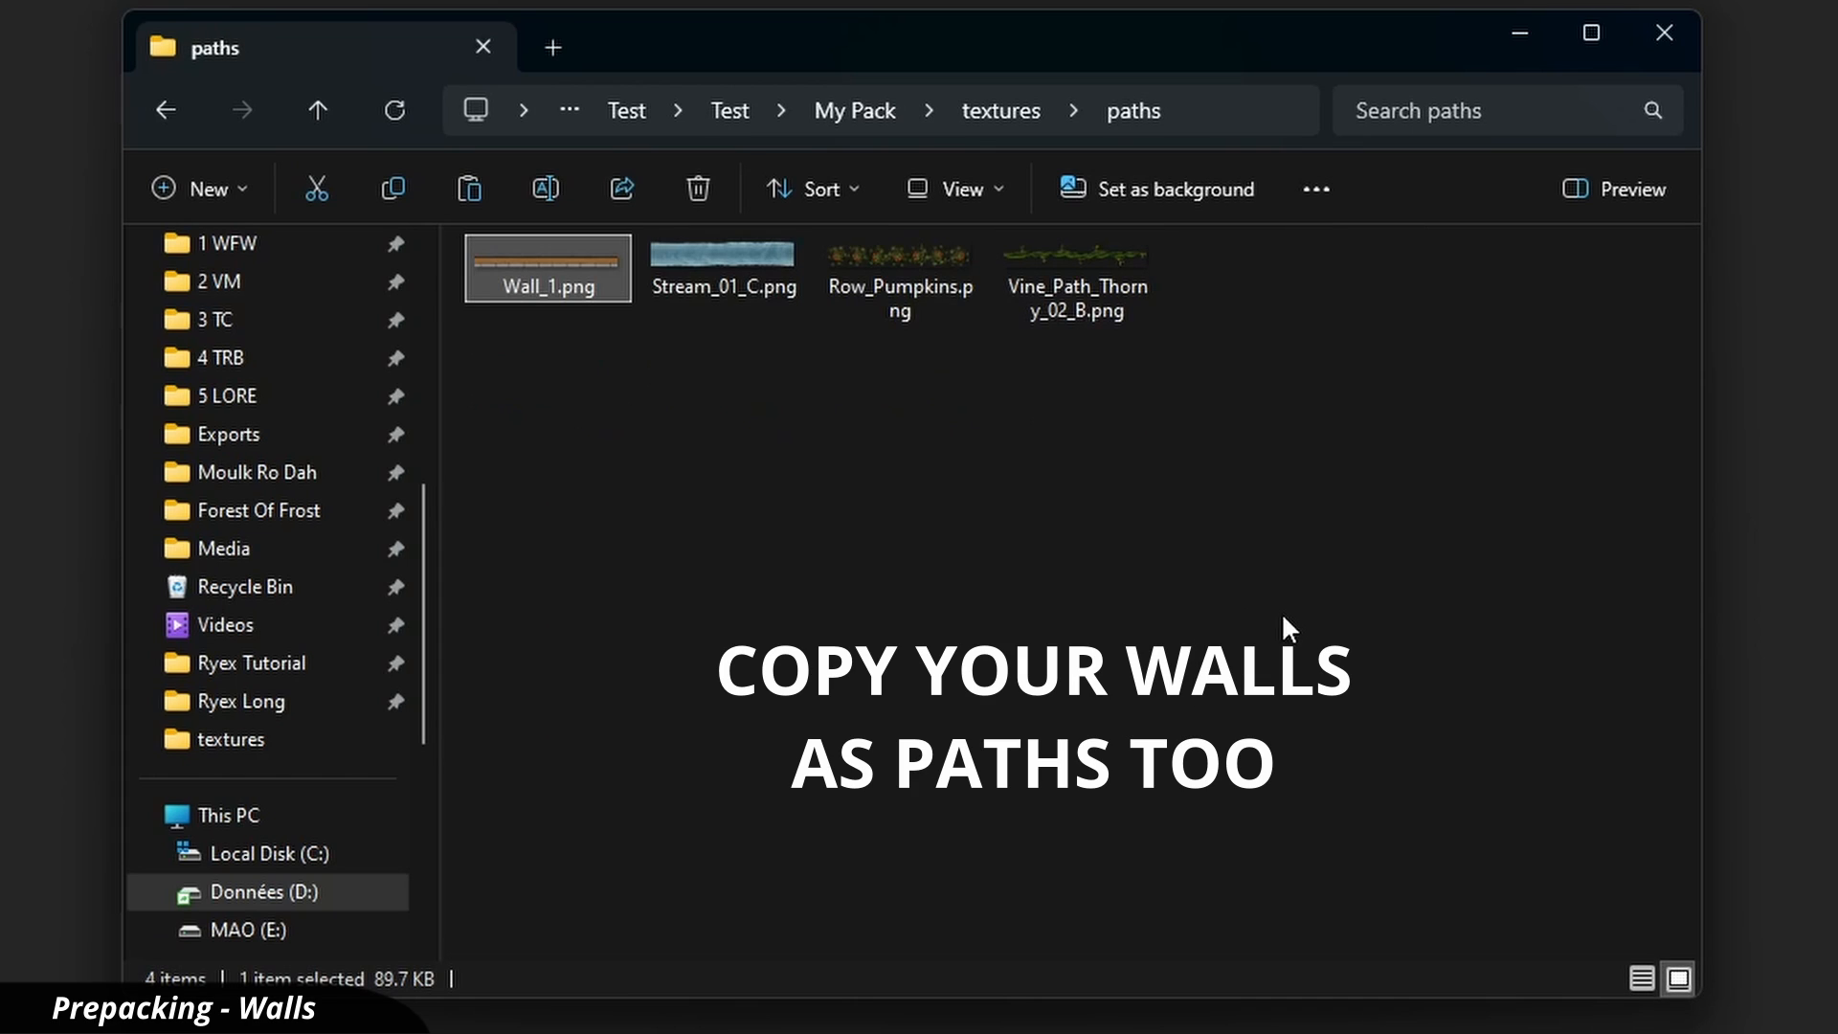
pyautogui.click(1281, 612)
pyautogui.scroll(3, 1099, 572)
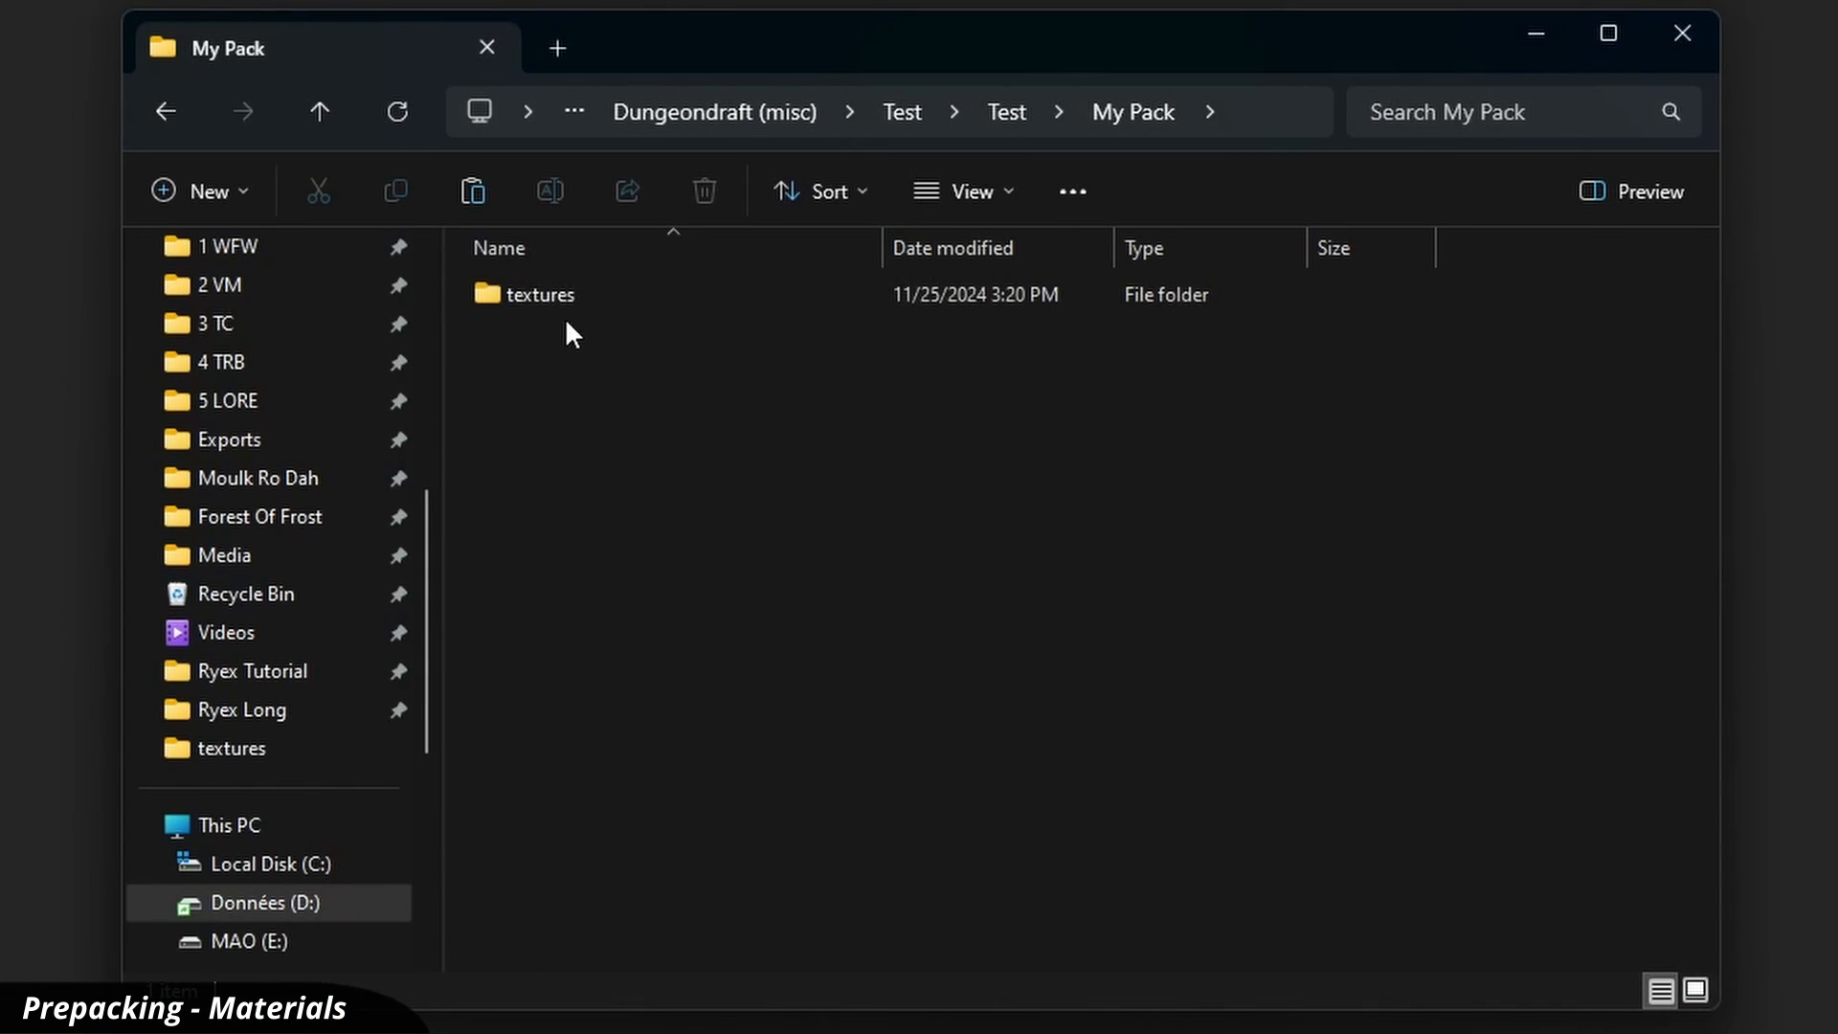
# Create a folder named materials inside My Pack's textures folder and open it
pyautogui.click(565, 303)
pyautogui.doubleClick(565, 303)
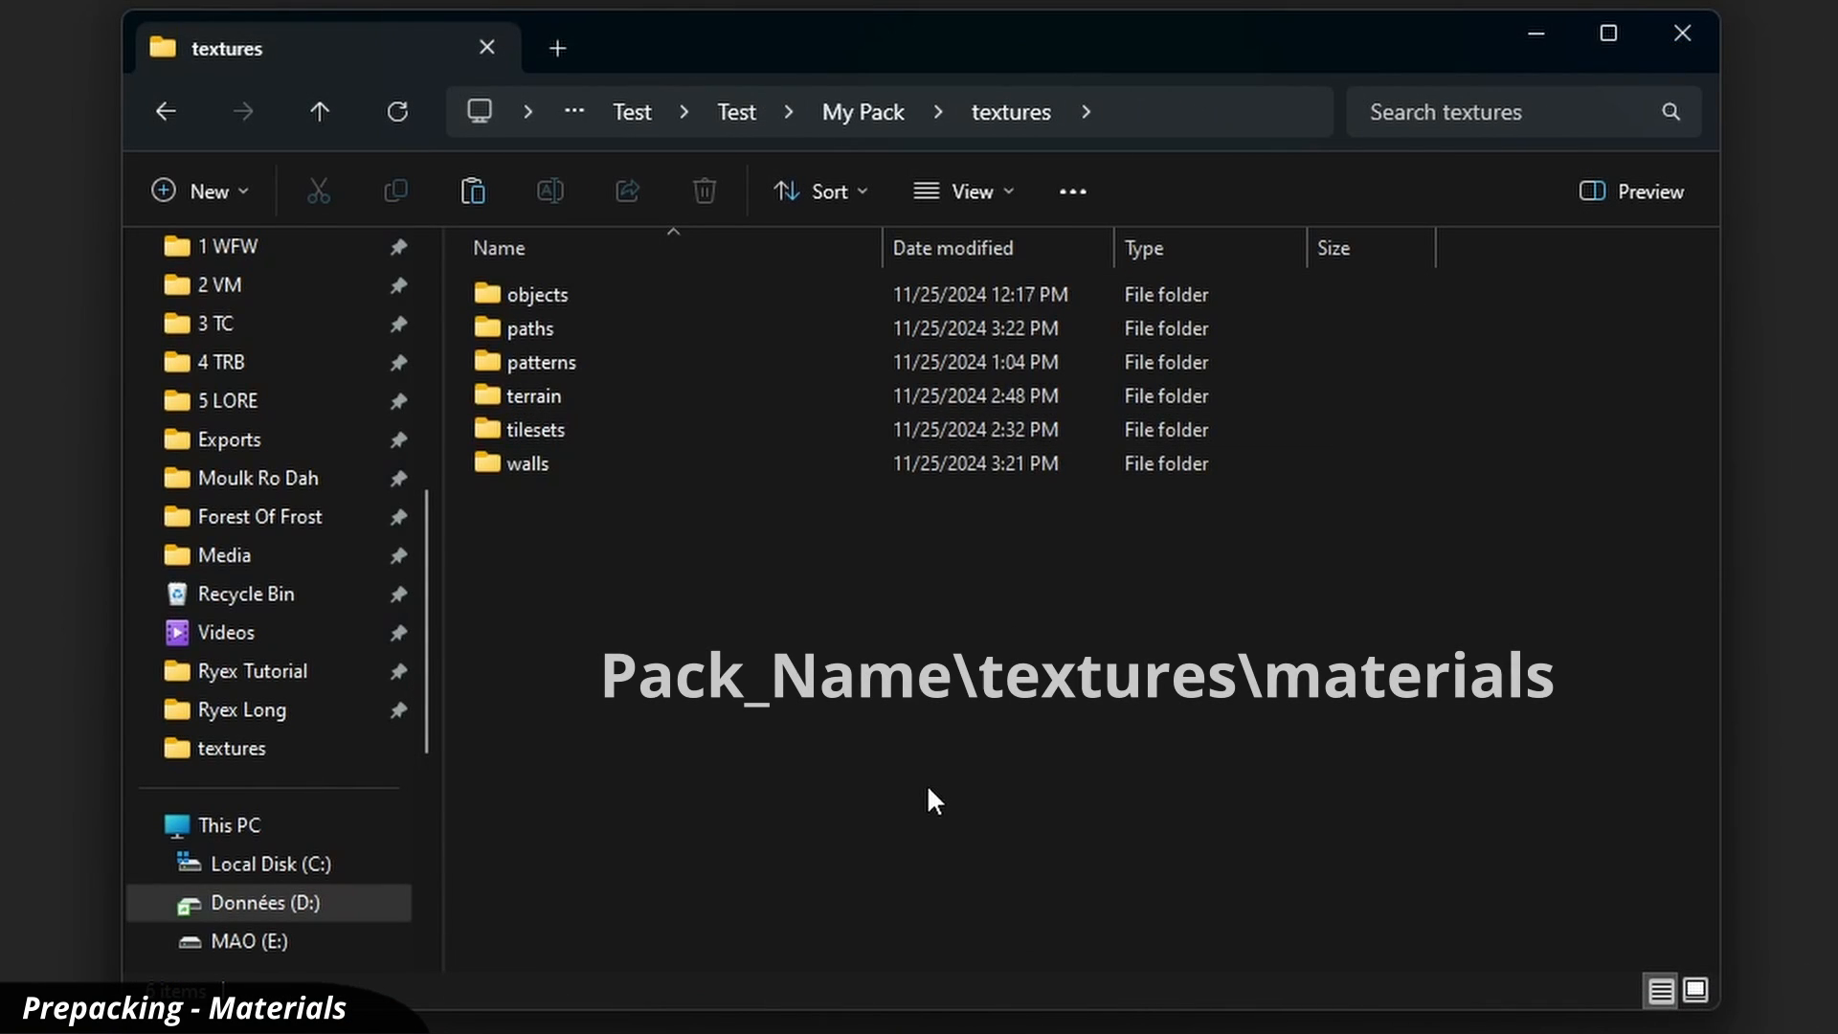
pyautogui.hotkey('ctrl', 'shift', 'n')
pyautogui.write('mat')
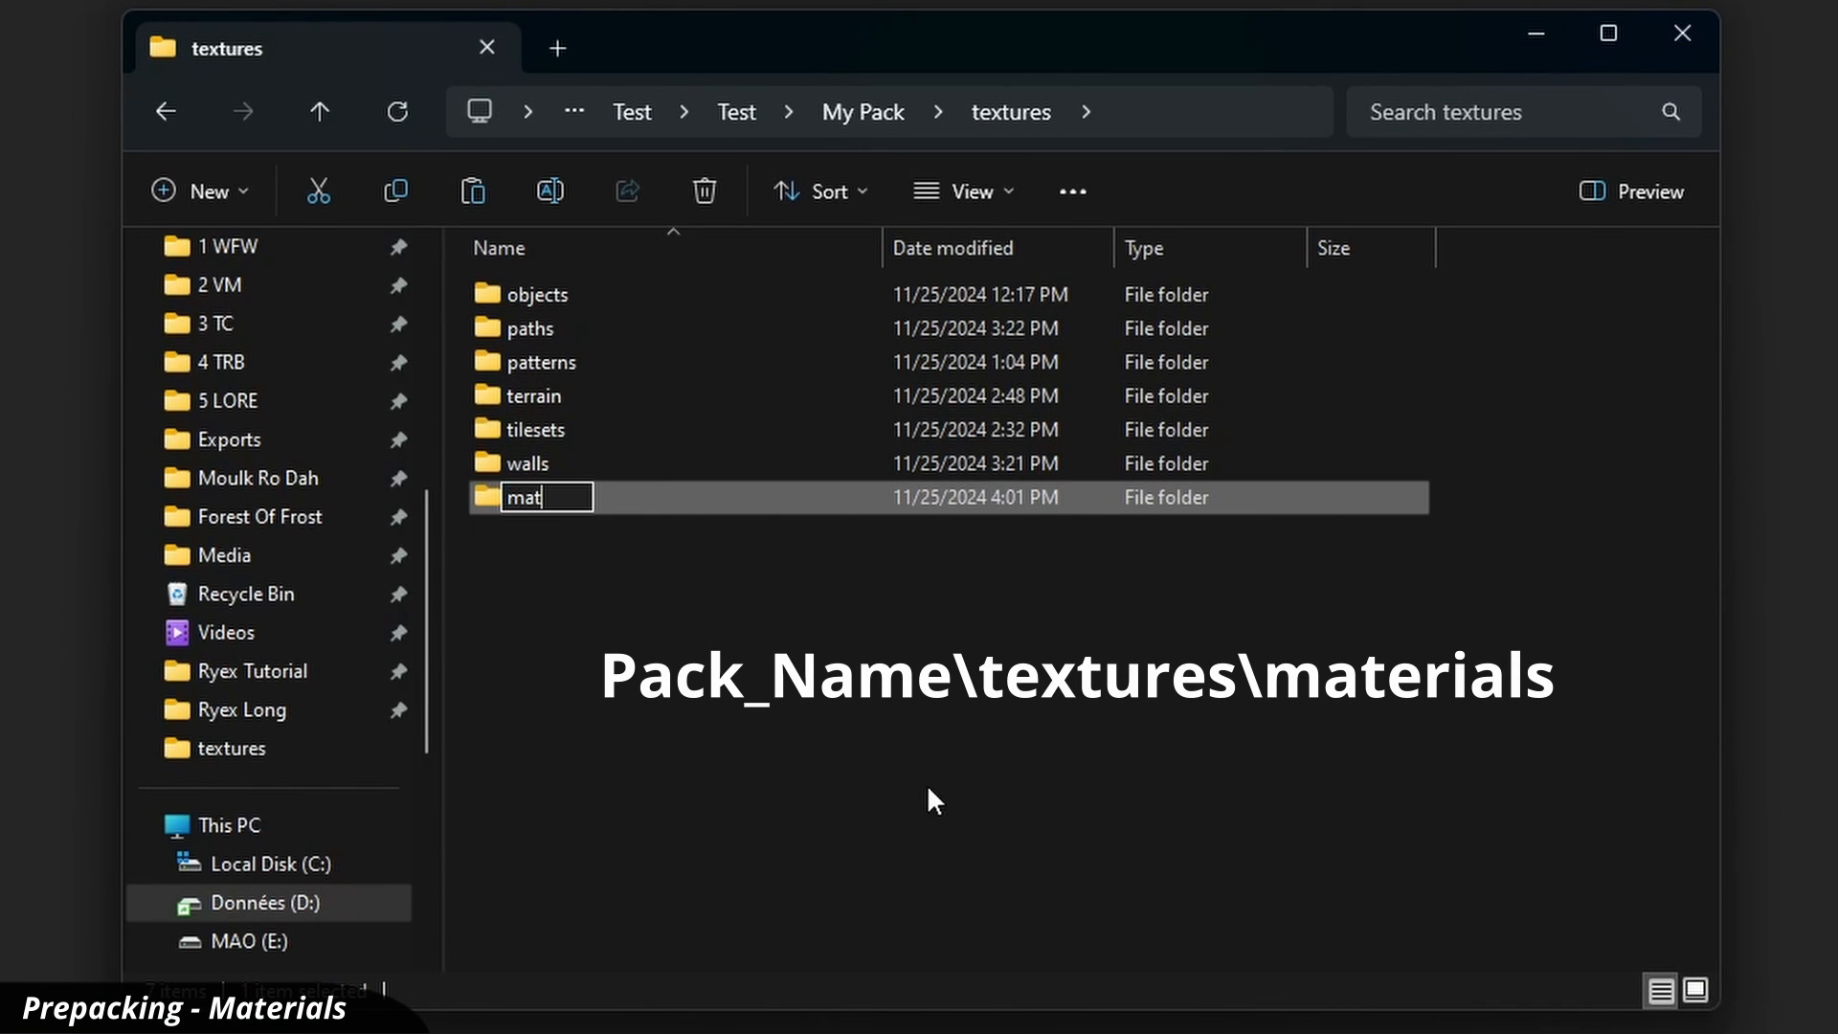
pyautogui.write('erials')
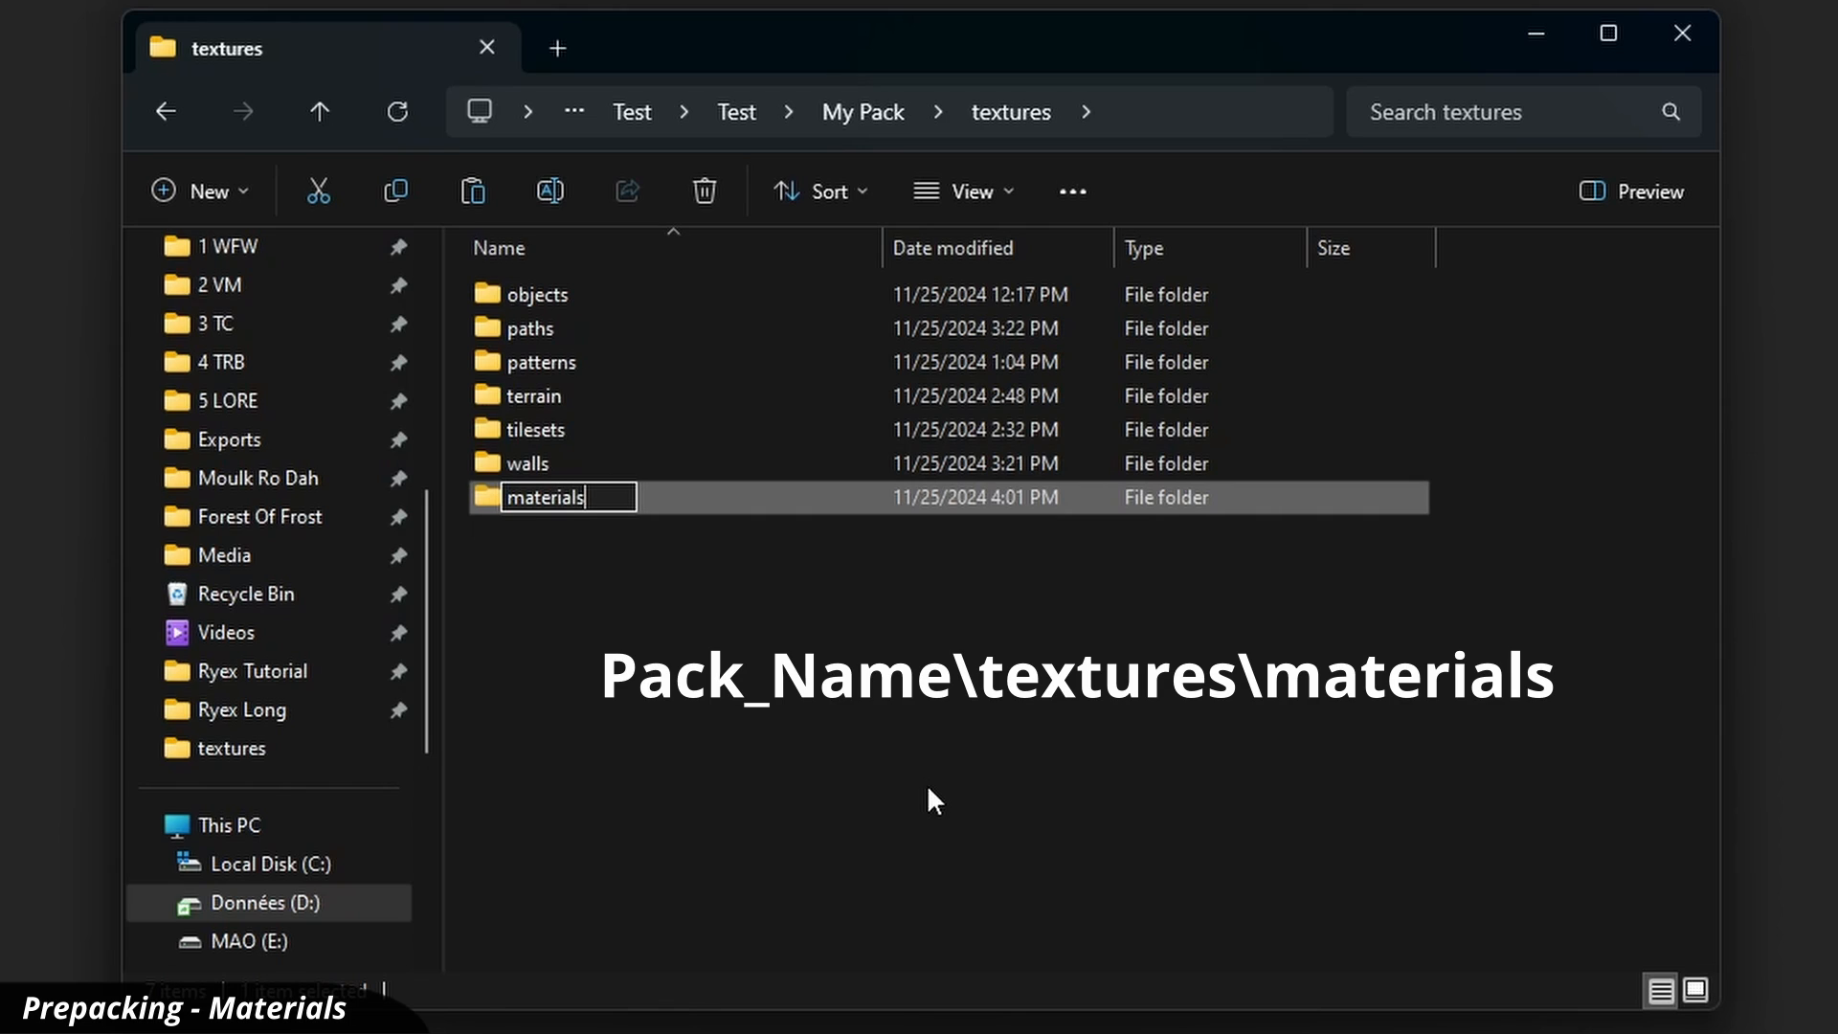
pyautogui.press('Return')
pyautogui.press('Return')
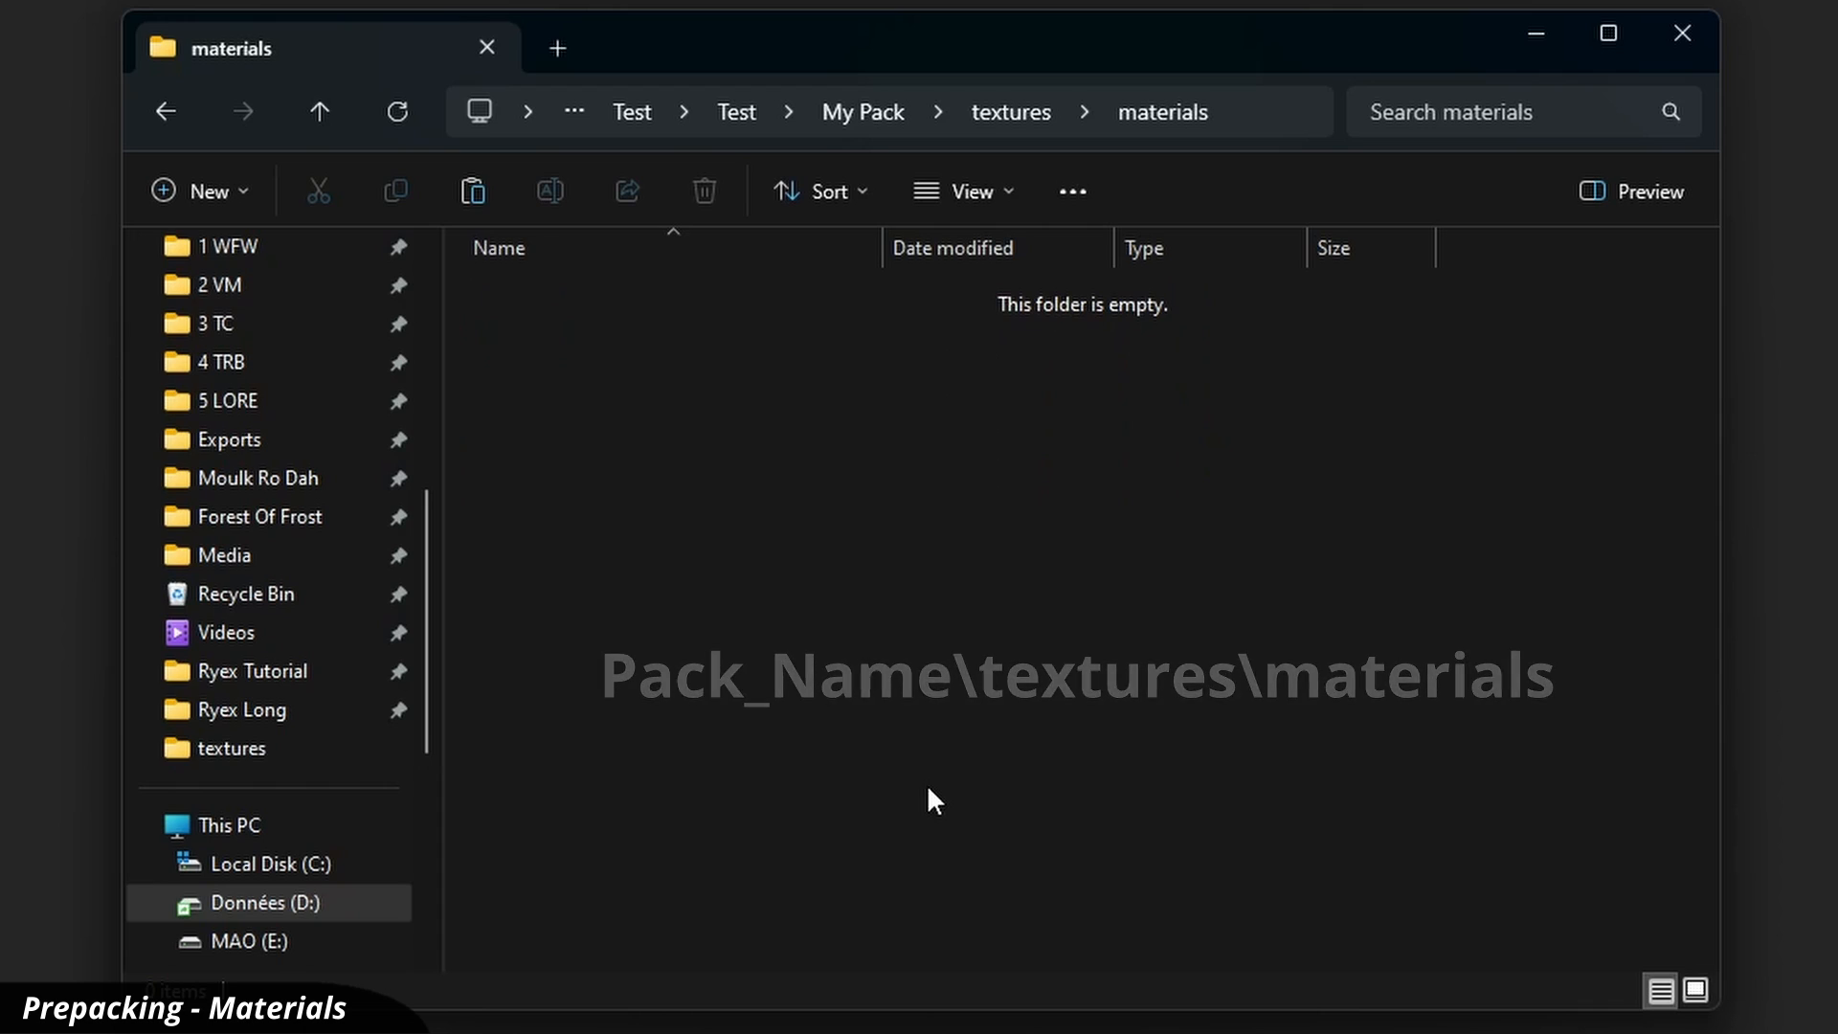
# Paste the copied fur_white_border.png and fur_white_tile.png into the materials folder and show them as large thumbnails
pyautogui.hotkey('ctrl', 'v')
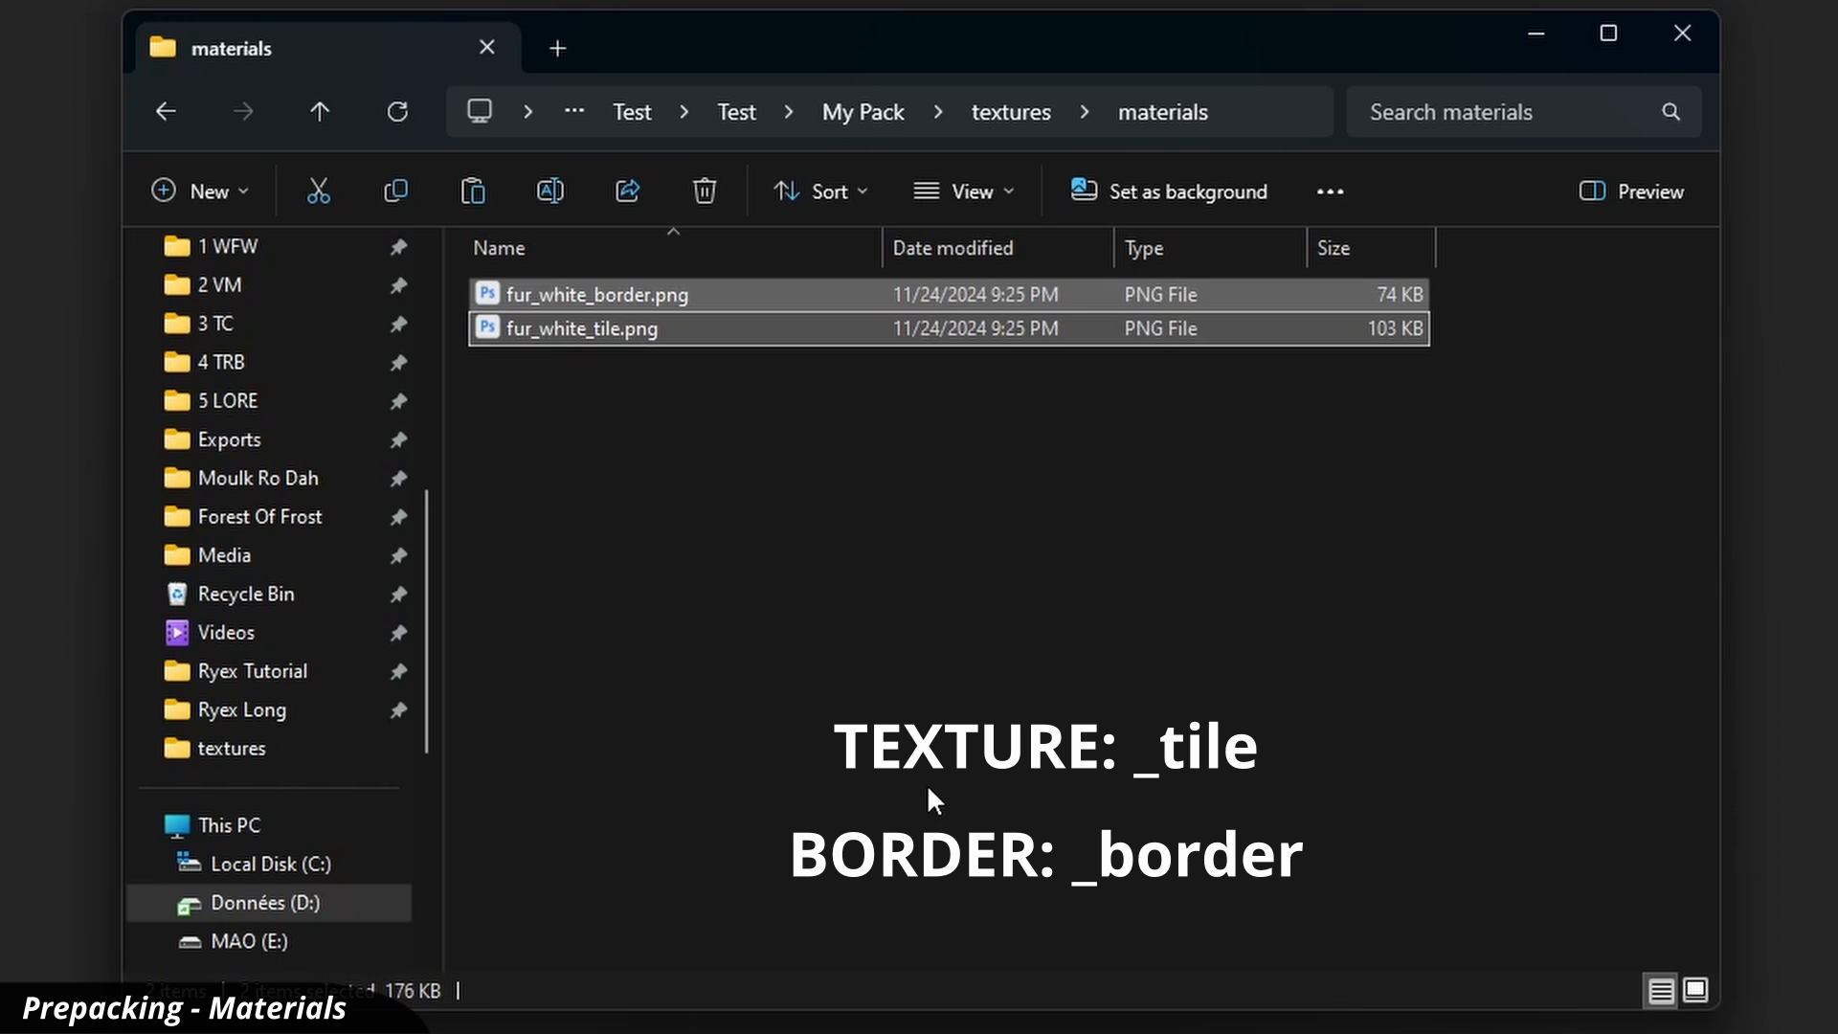
pyautogui.click(858, 763)
pyautogui.keyDown('ctrl'); pyautogui.scroll(3, 859, 764); pyautogui.keyUp('ctrl')
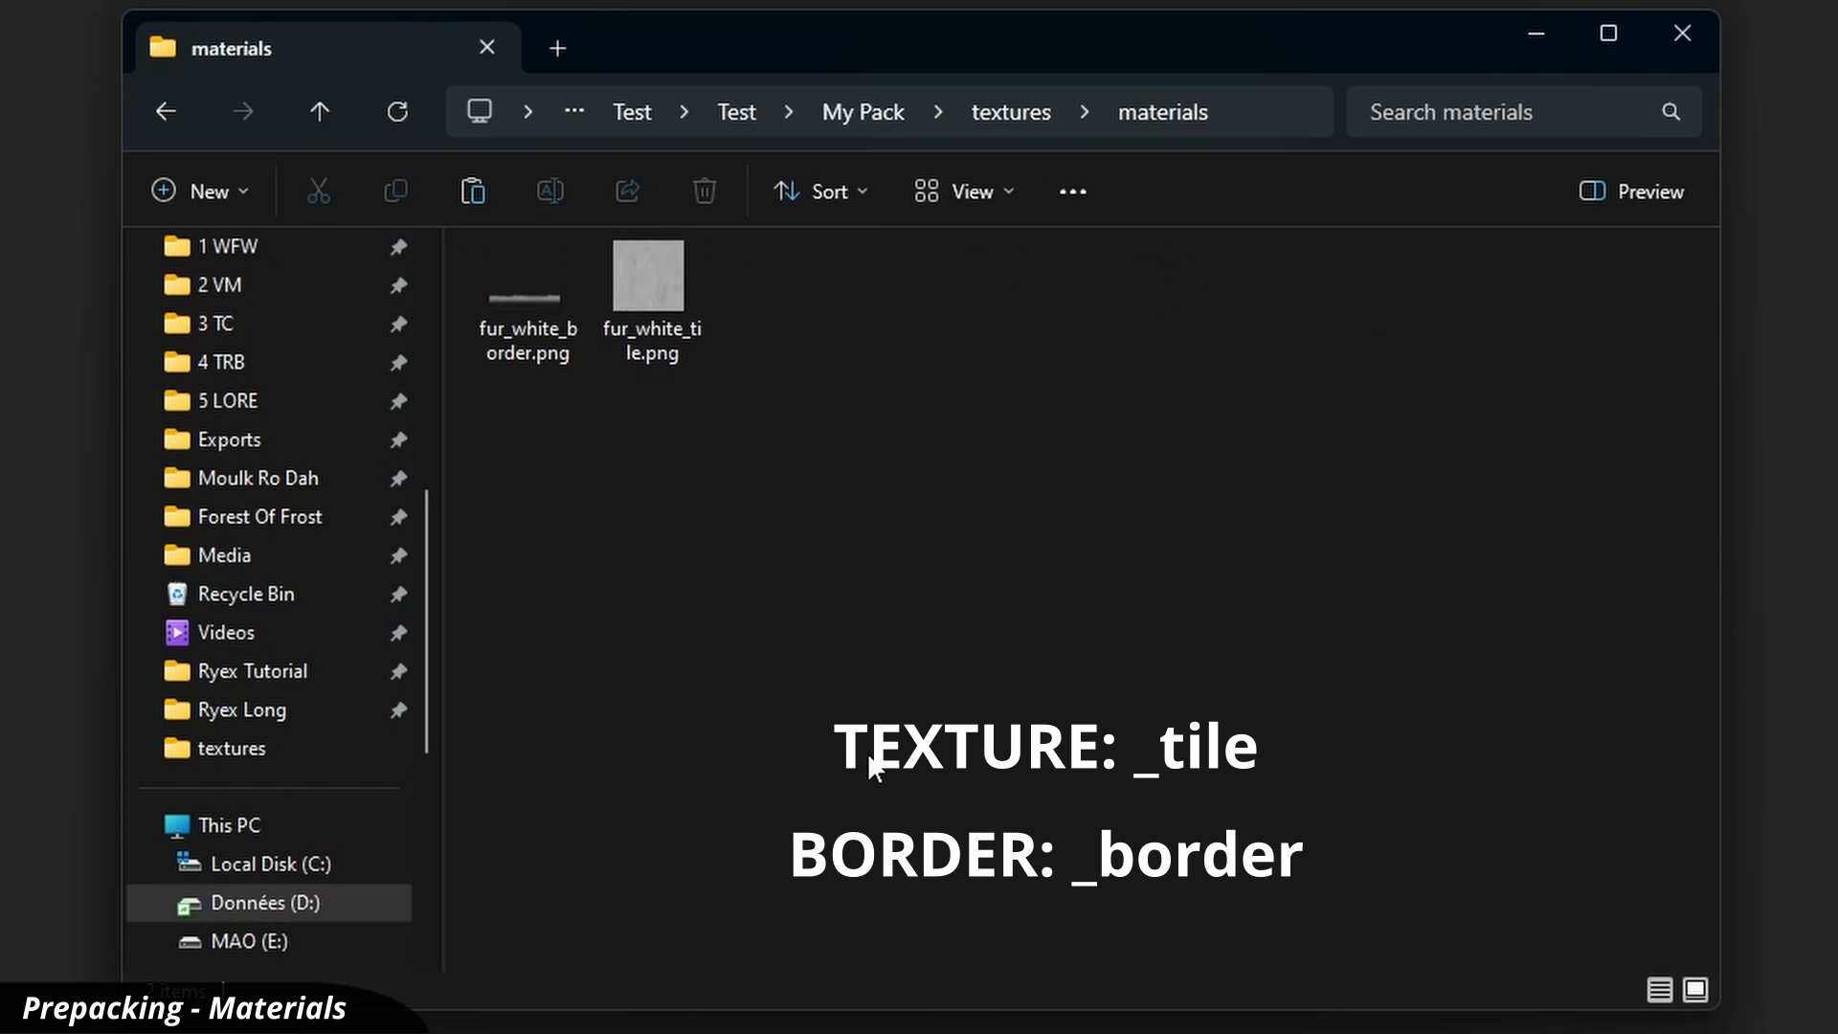
pyautogui.keyDown('ctrl'); pyautogui.scroll(2, 879, 767); pyautogui.keyUp('ctrl')
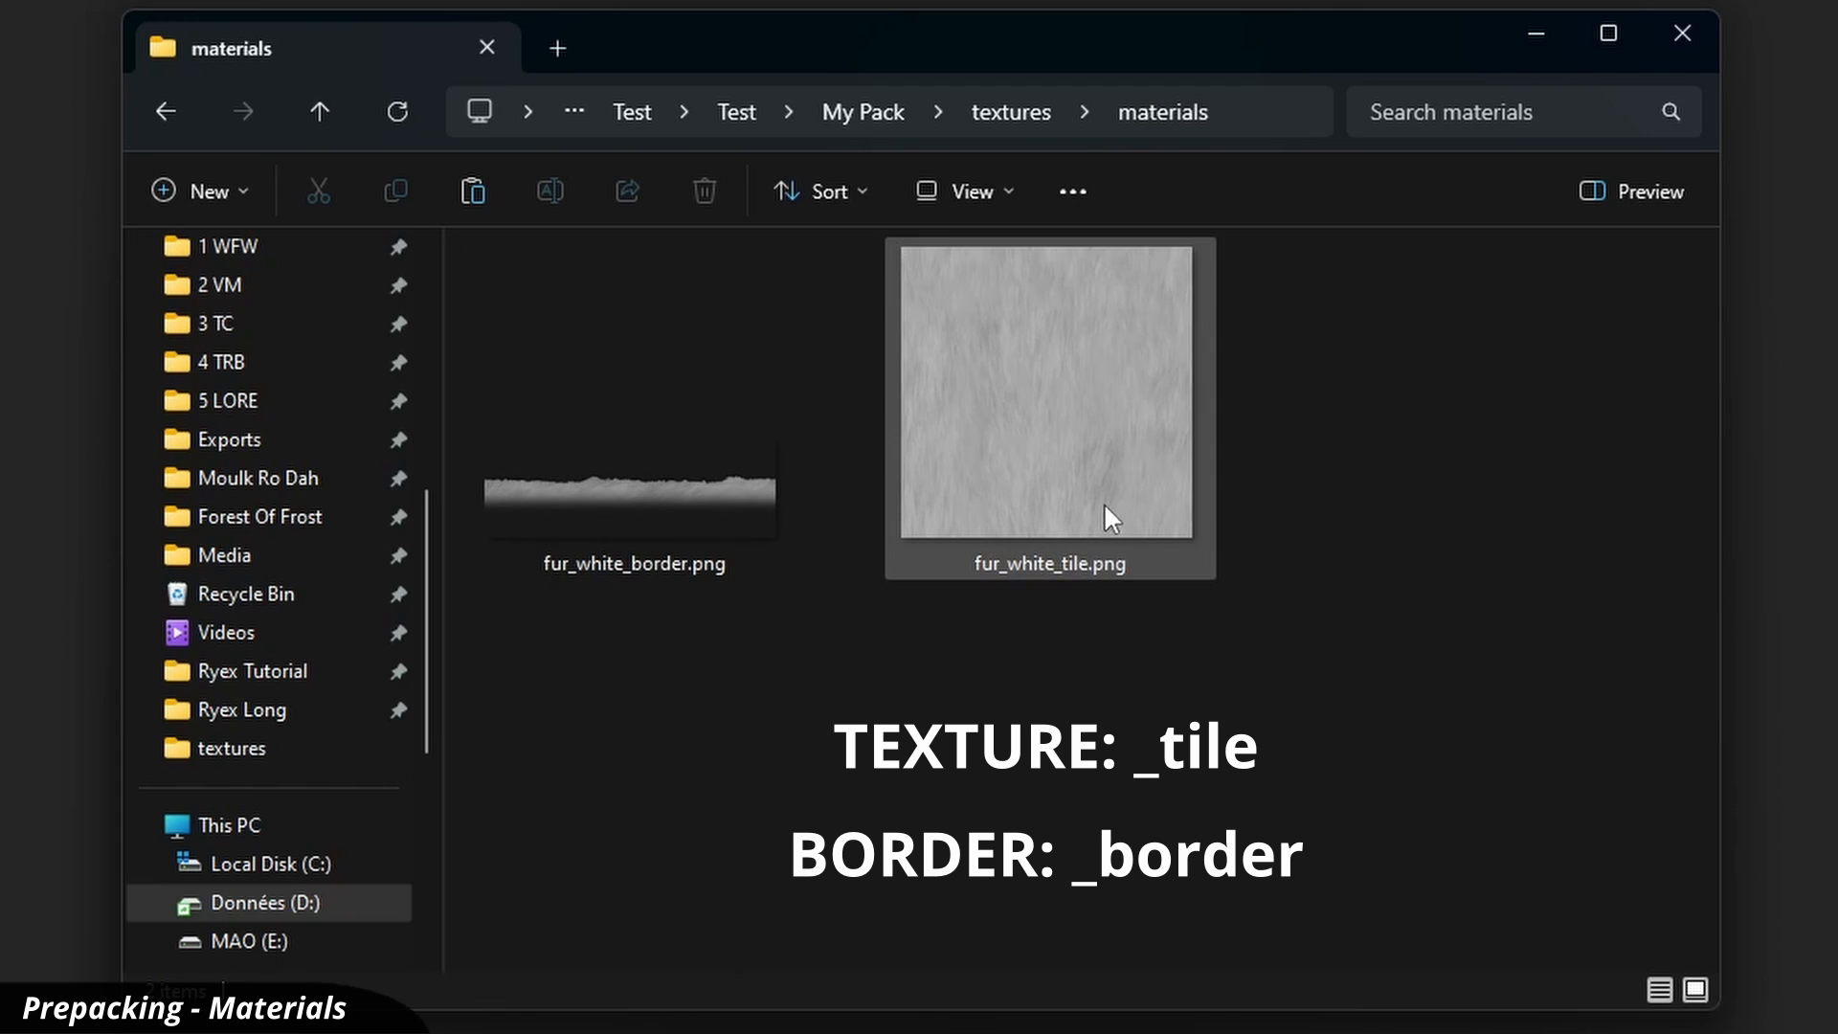
pyautogui.moveTo(1141, 505)
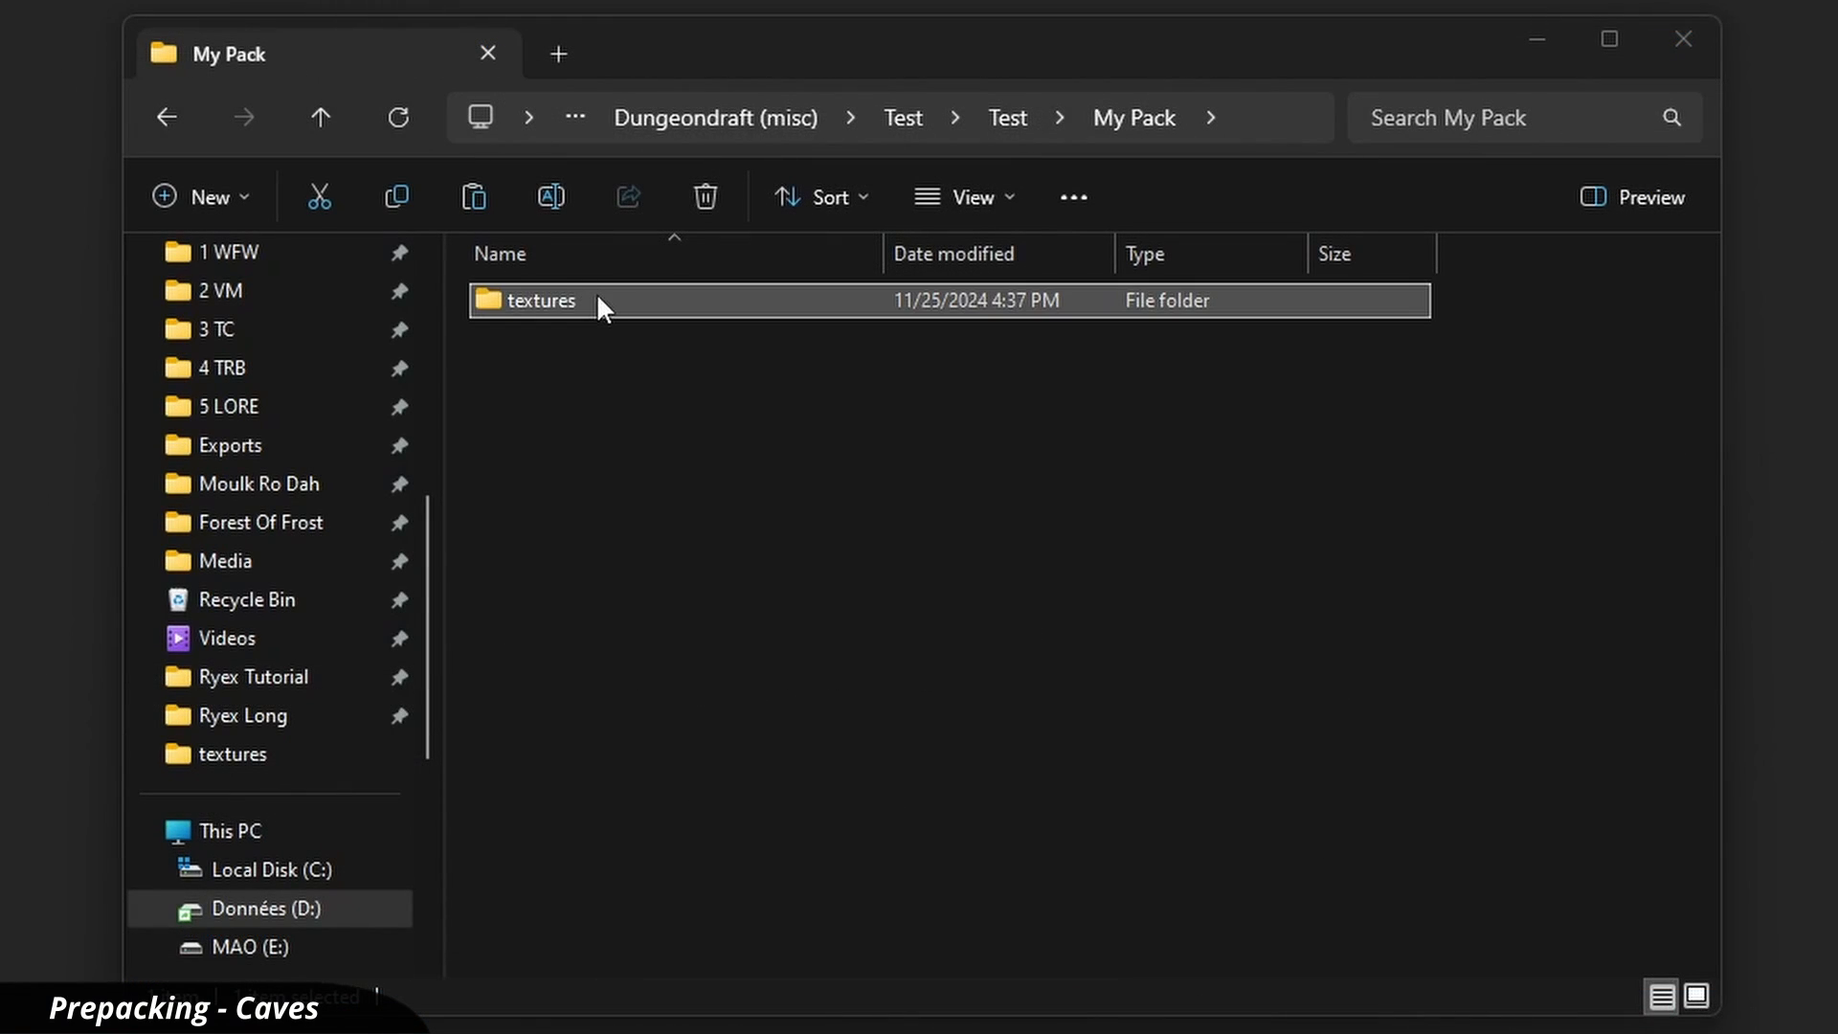
# Create a folder named caves inside My Pack's textures folder and open it
pyautogui.doubleClick(596, 294)
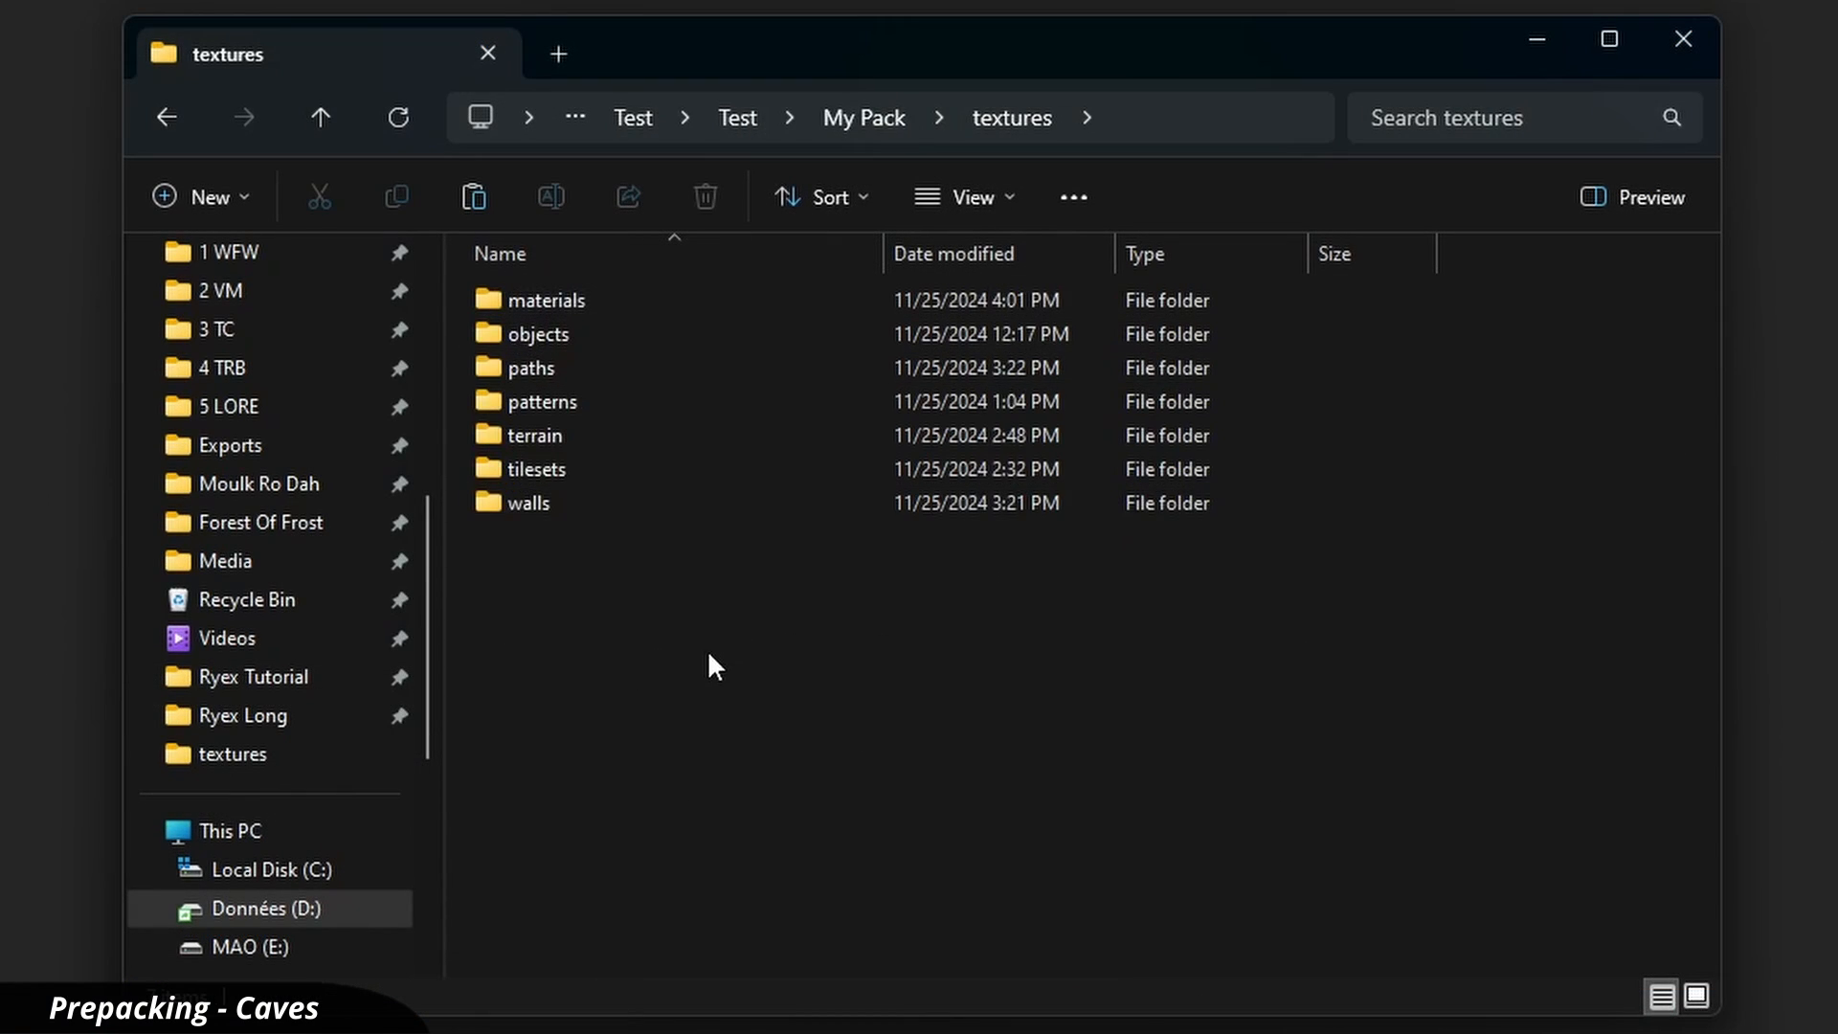
pyautogui.hotkey('ctrl', 'shift', 'n')
pyautogui.write('caves')
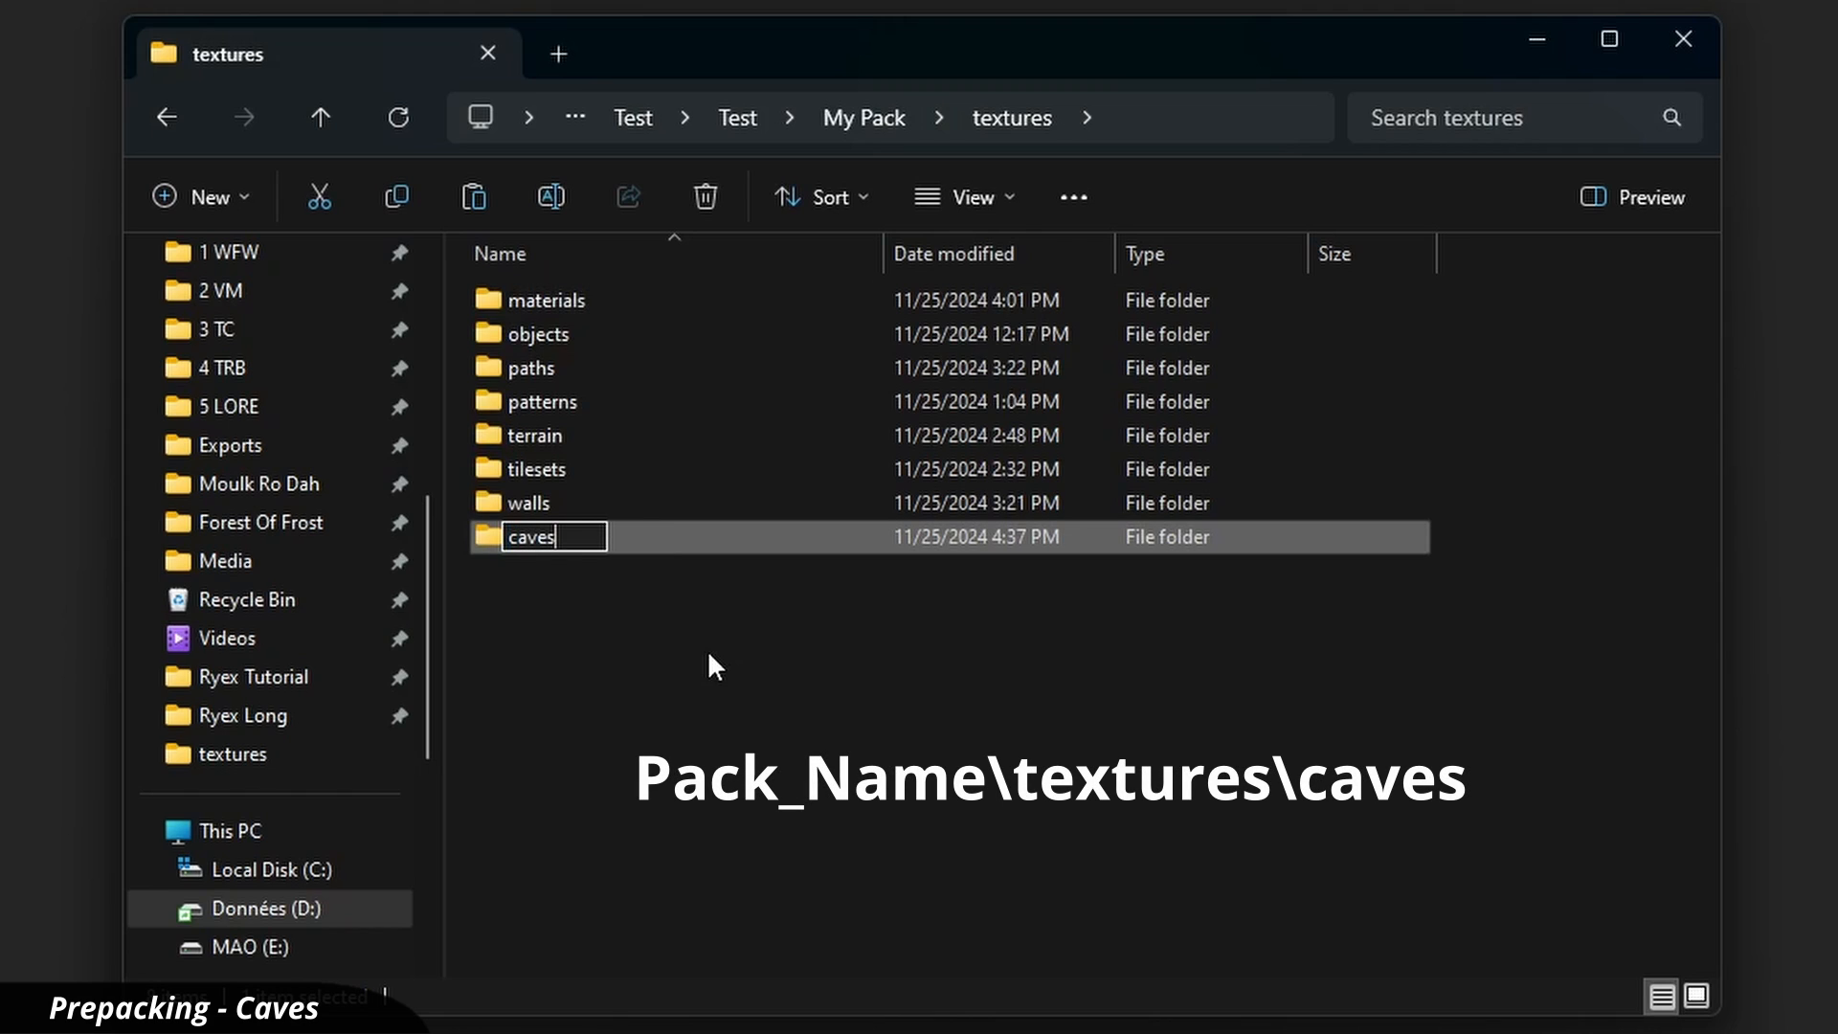
pyautogui.press('Return')
pyautogui.click(705, 660)
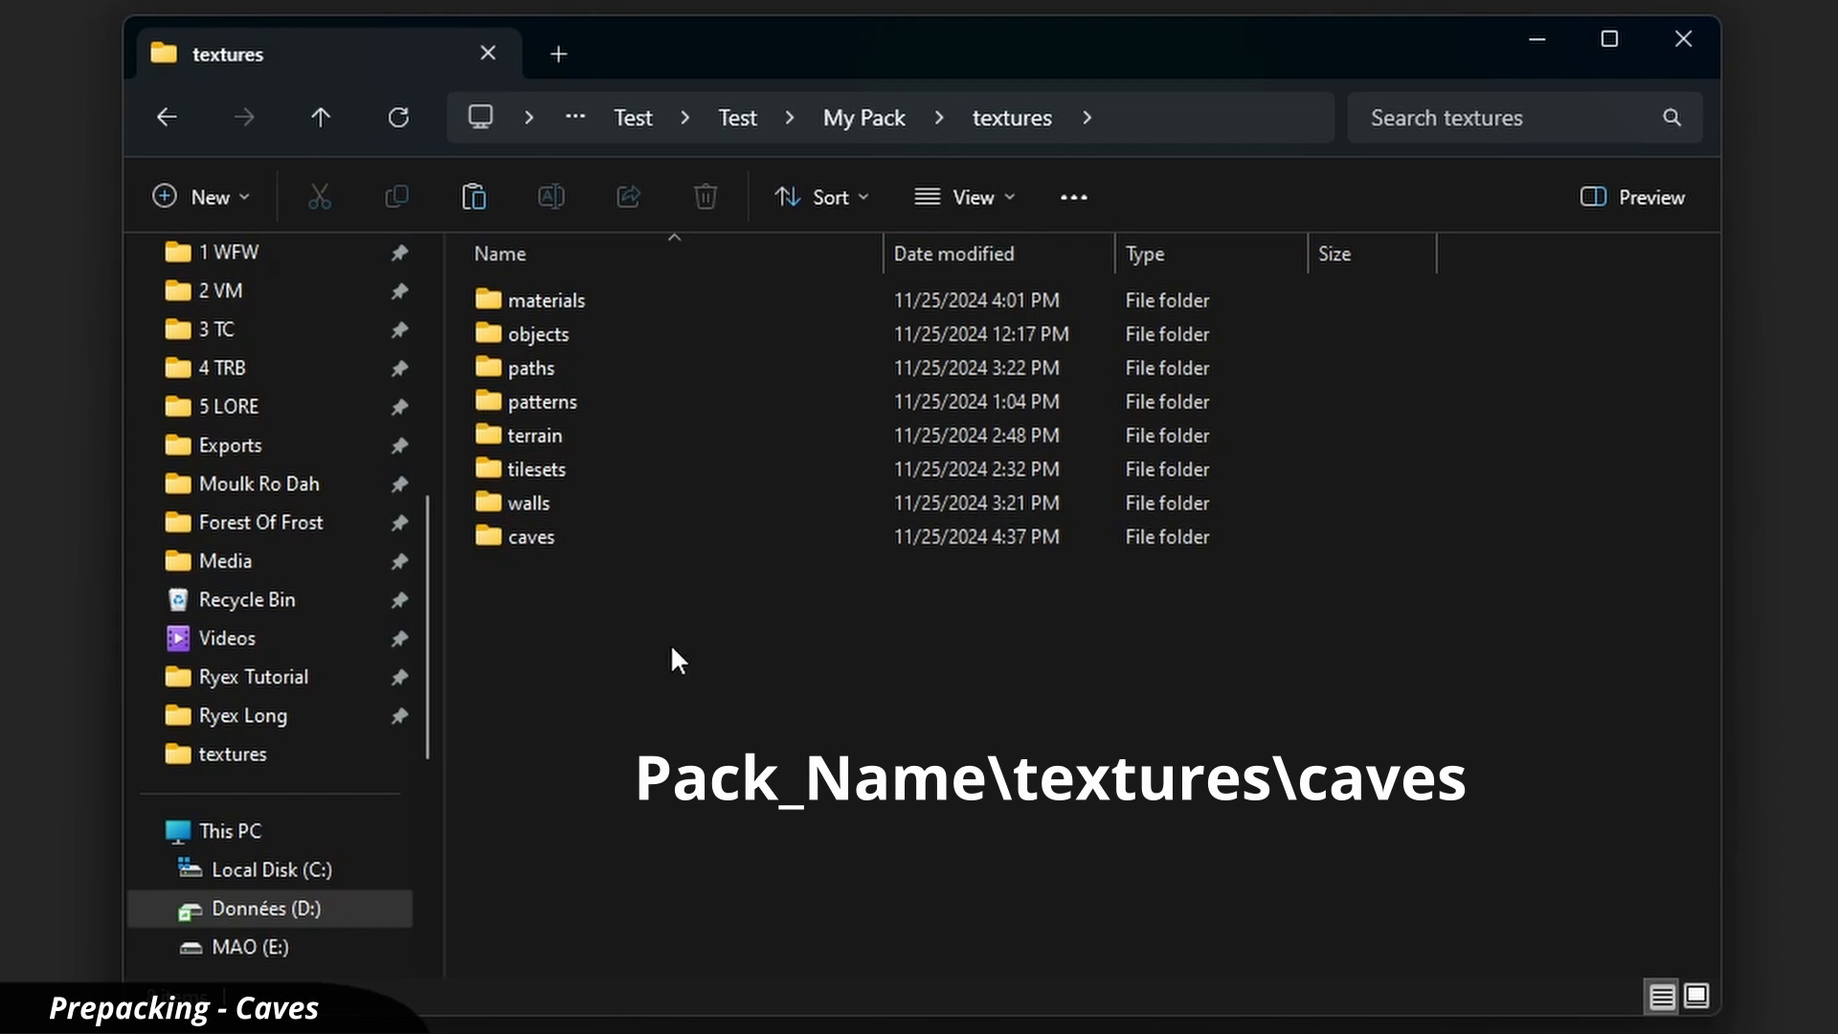
pyautogui.doubleClick(582, 538)
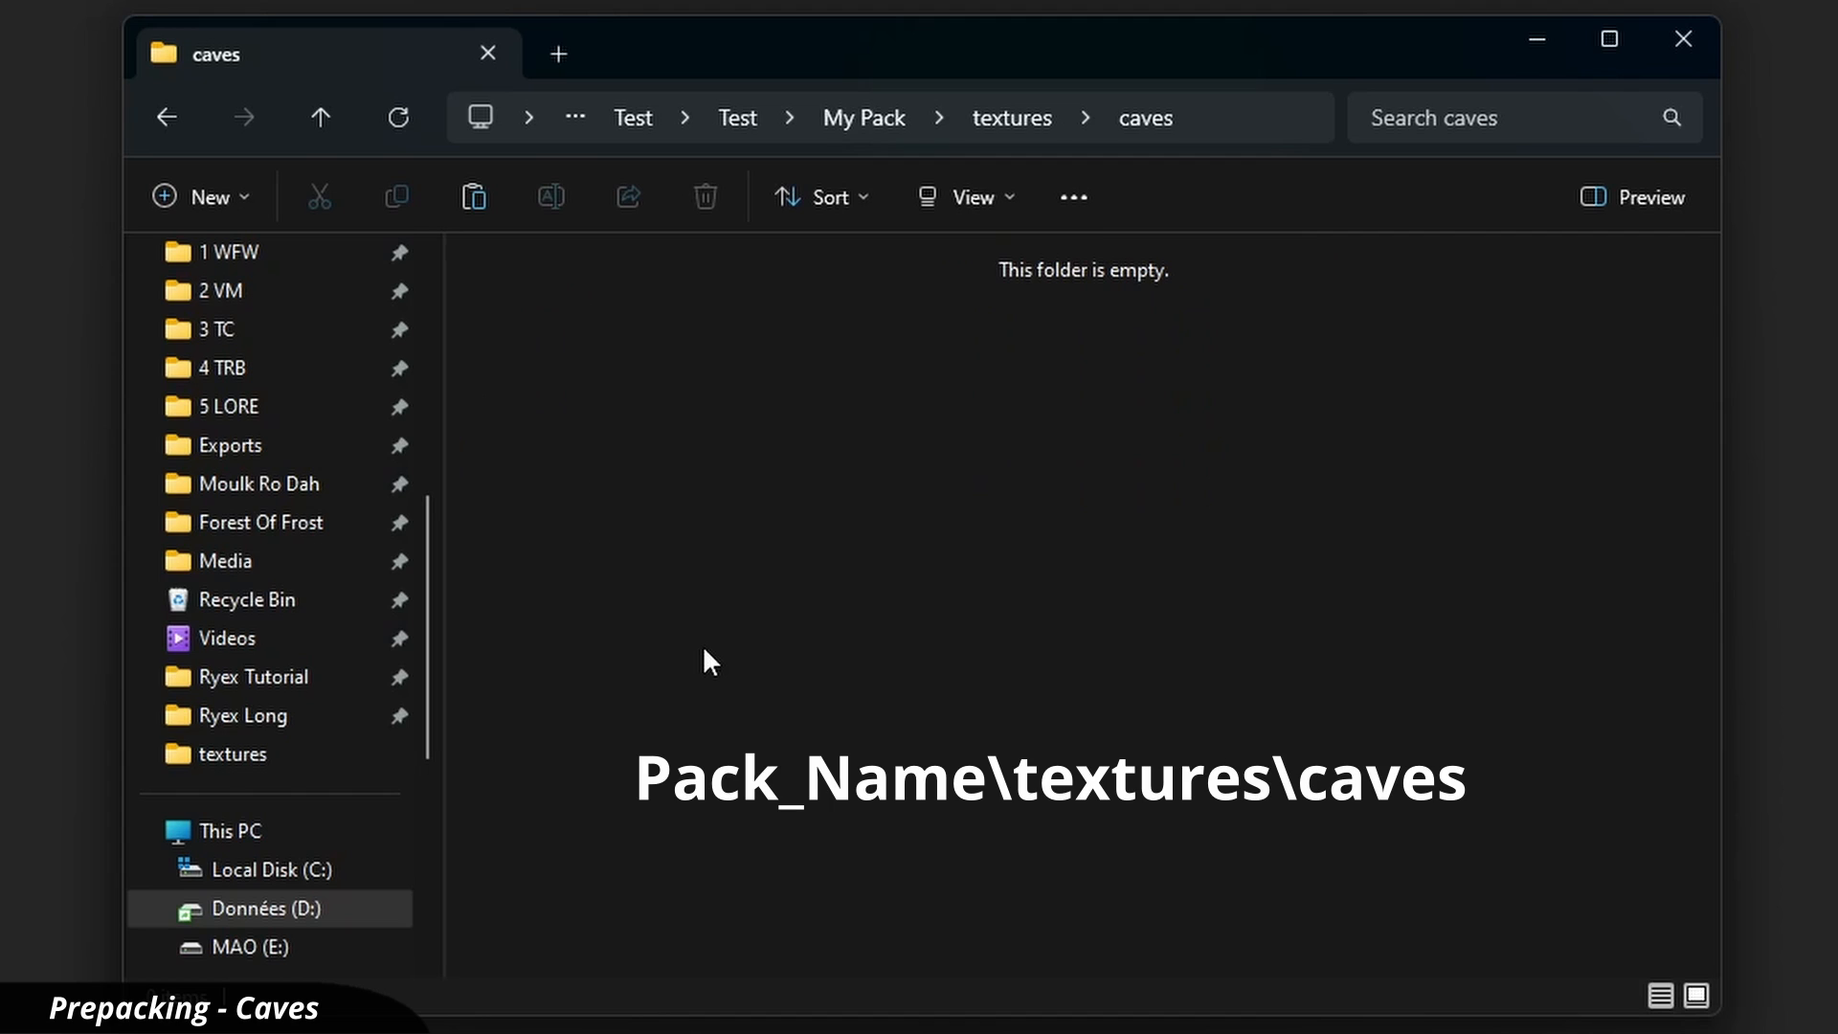
# Paste the copied Cave_Ice_01 and Cave_Stone_03 subfolders into the caves folder and check the contents of Cave_Ice_01
pyautogui.hotkey('ctrl', 'v')
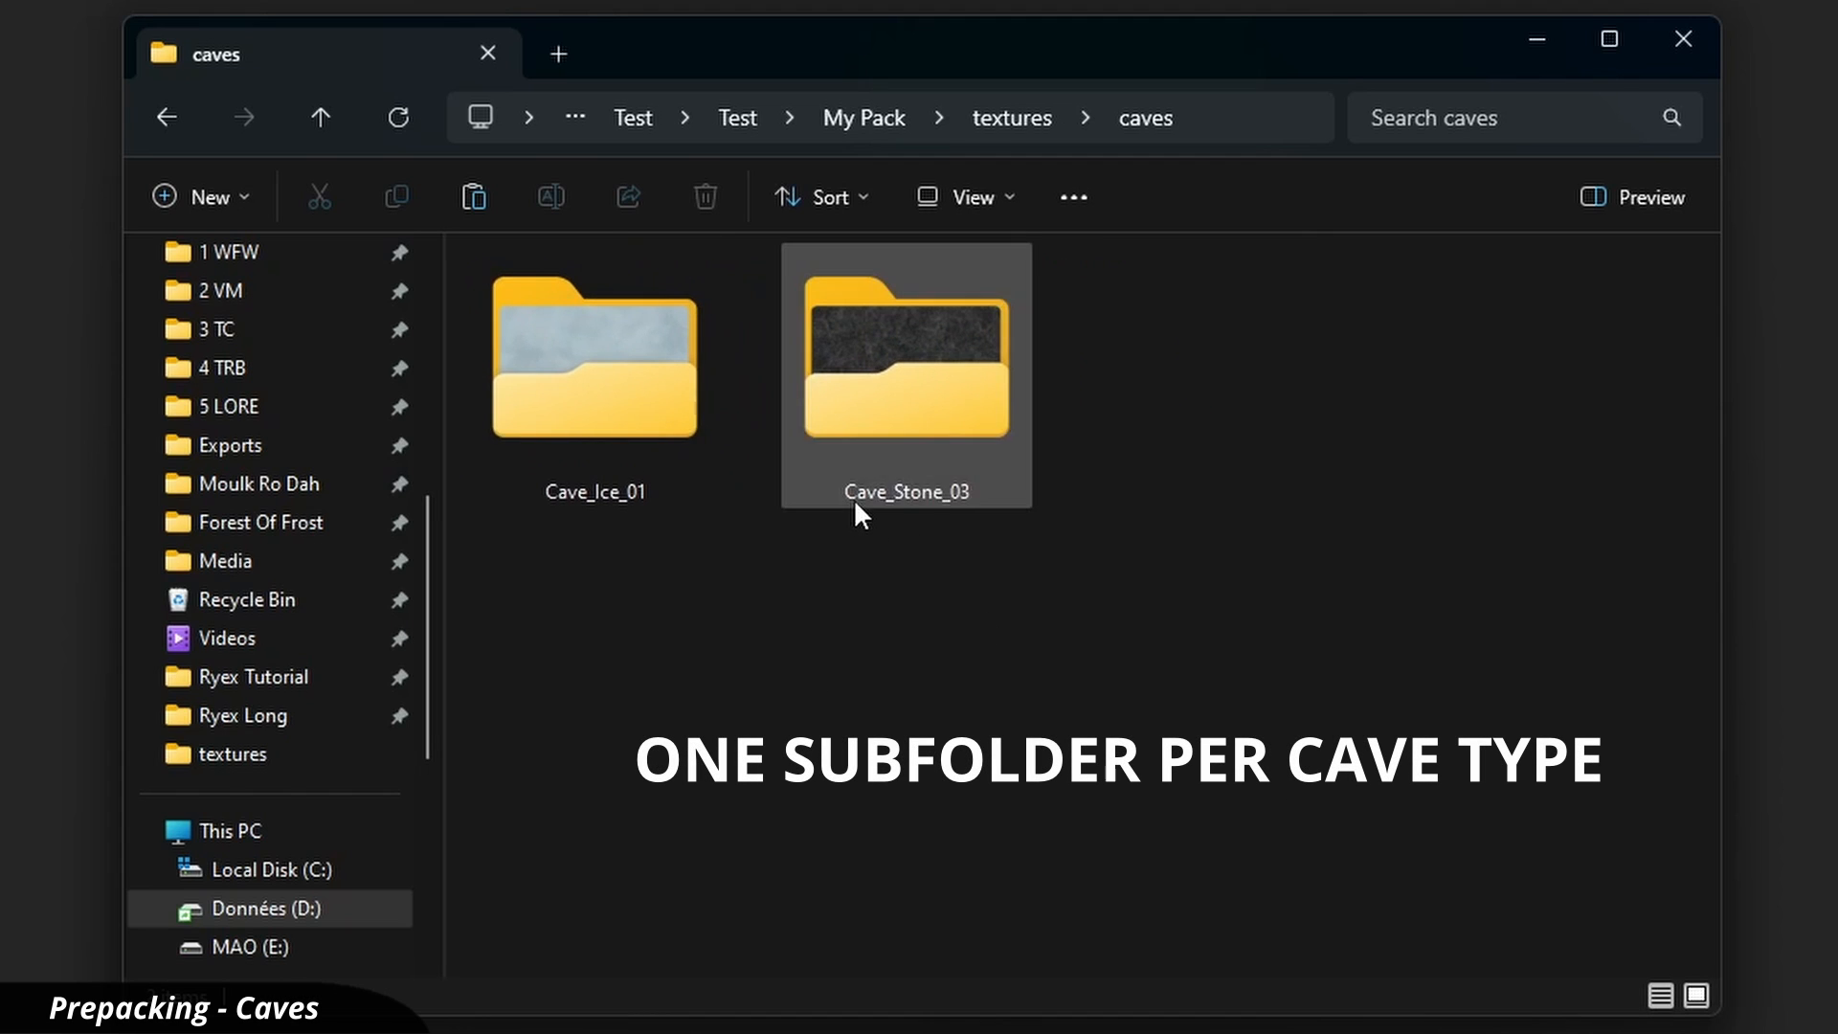
pyautogui.click(650, 412)
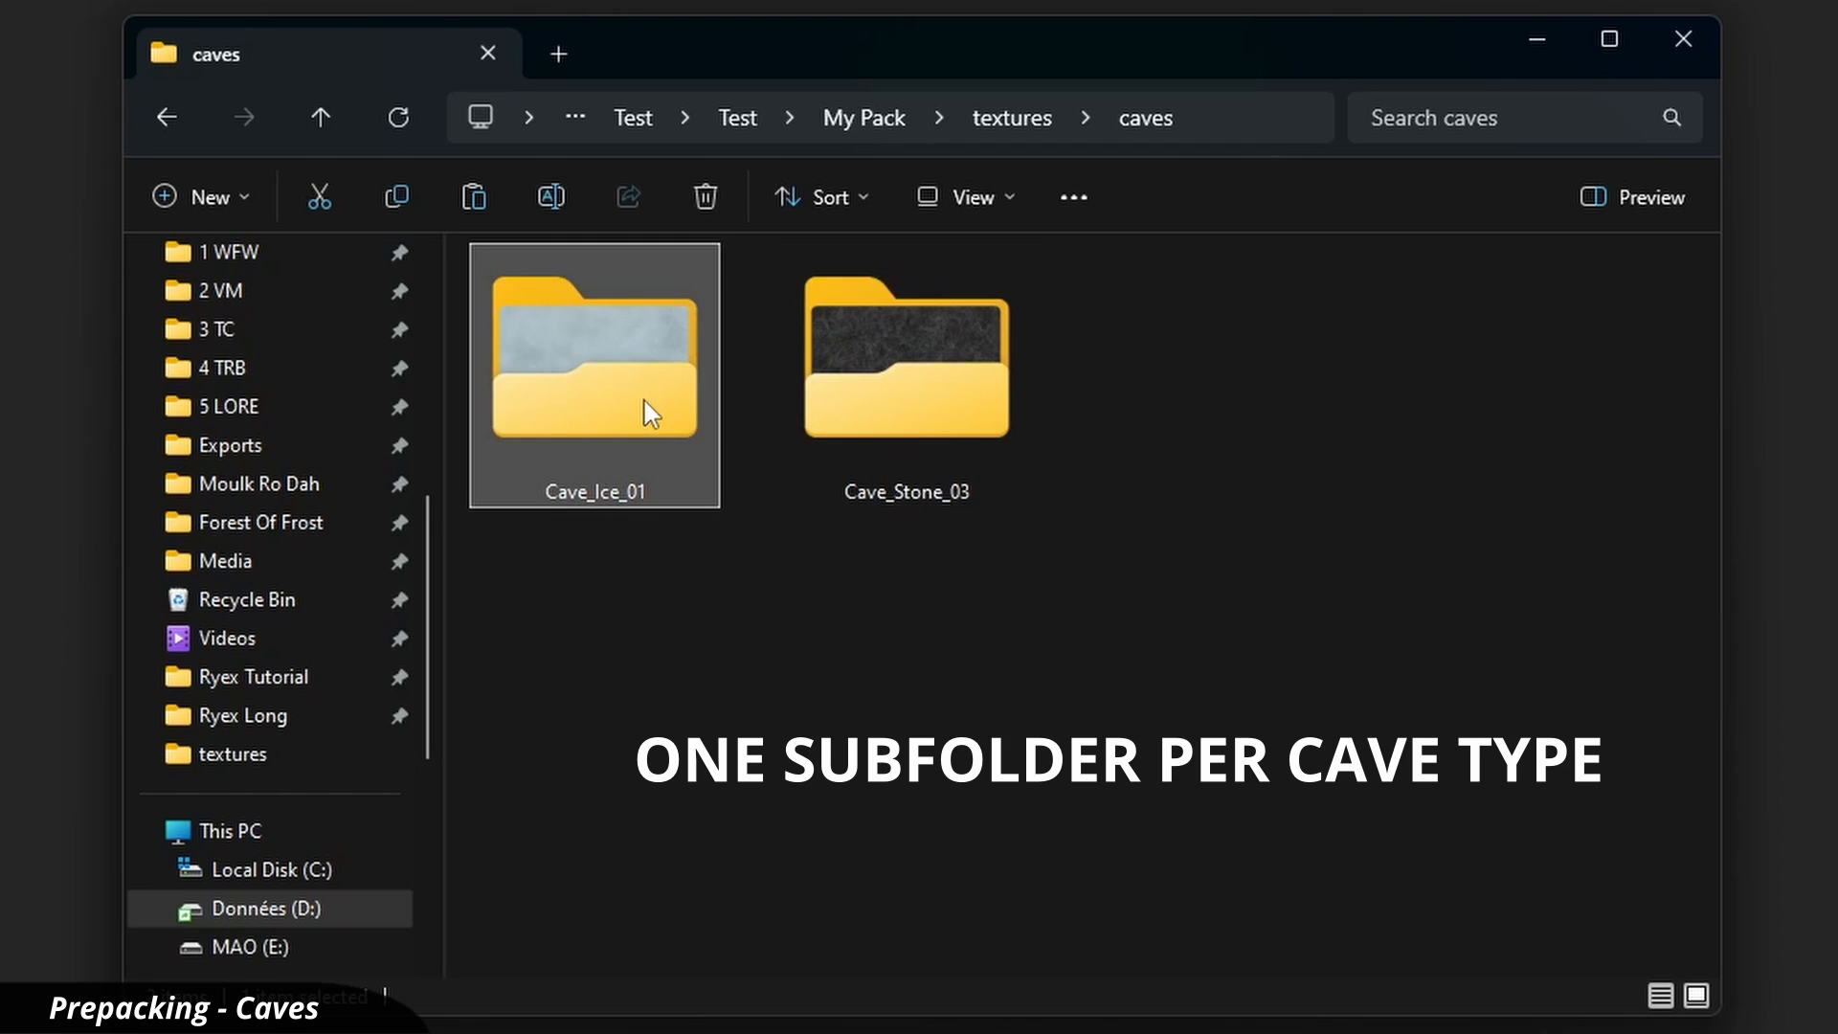
pyautogui.doubleClick(650, 413)
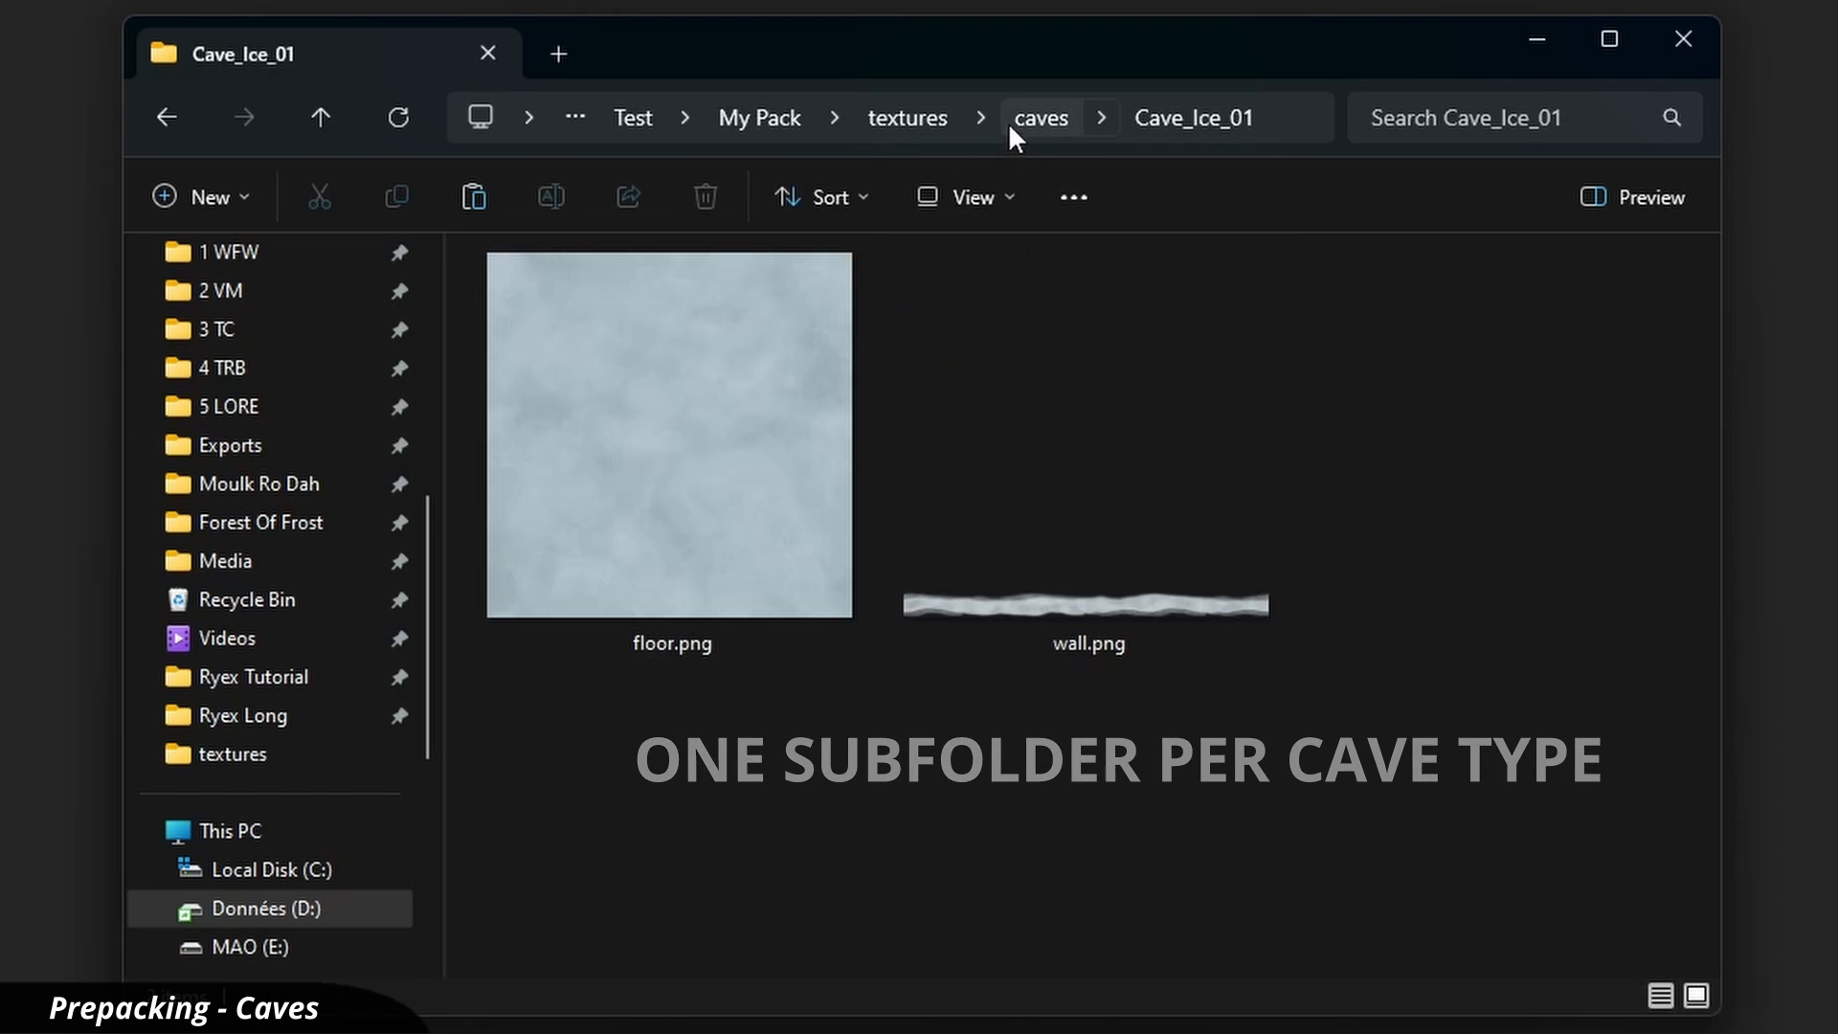
pyautogui.click(1031, 118)
pyautogui.click(942, 670)
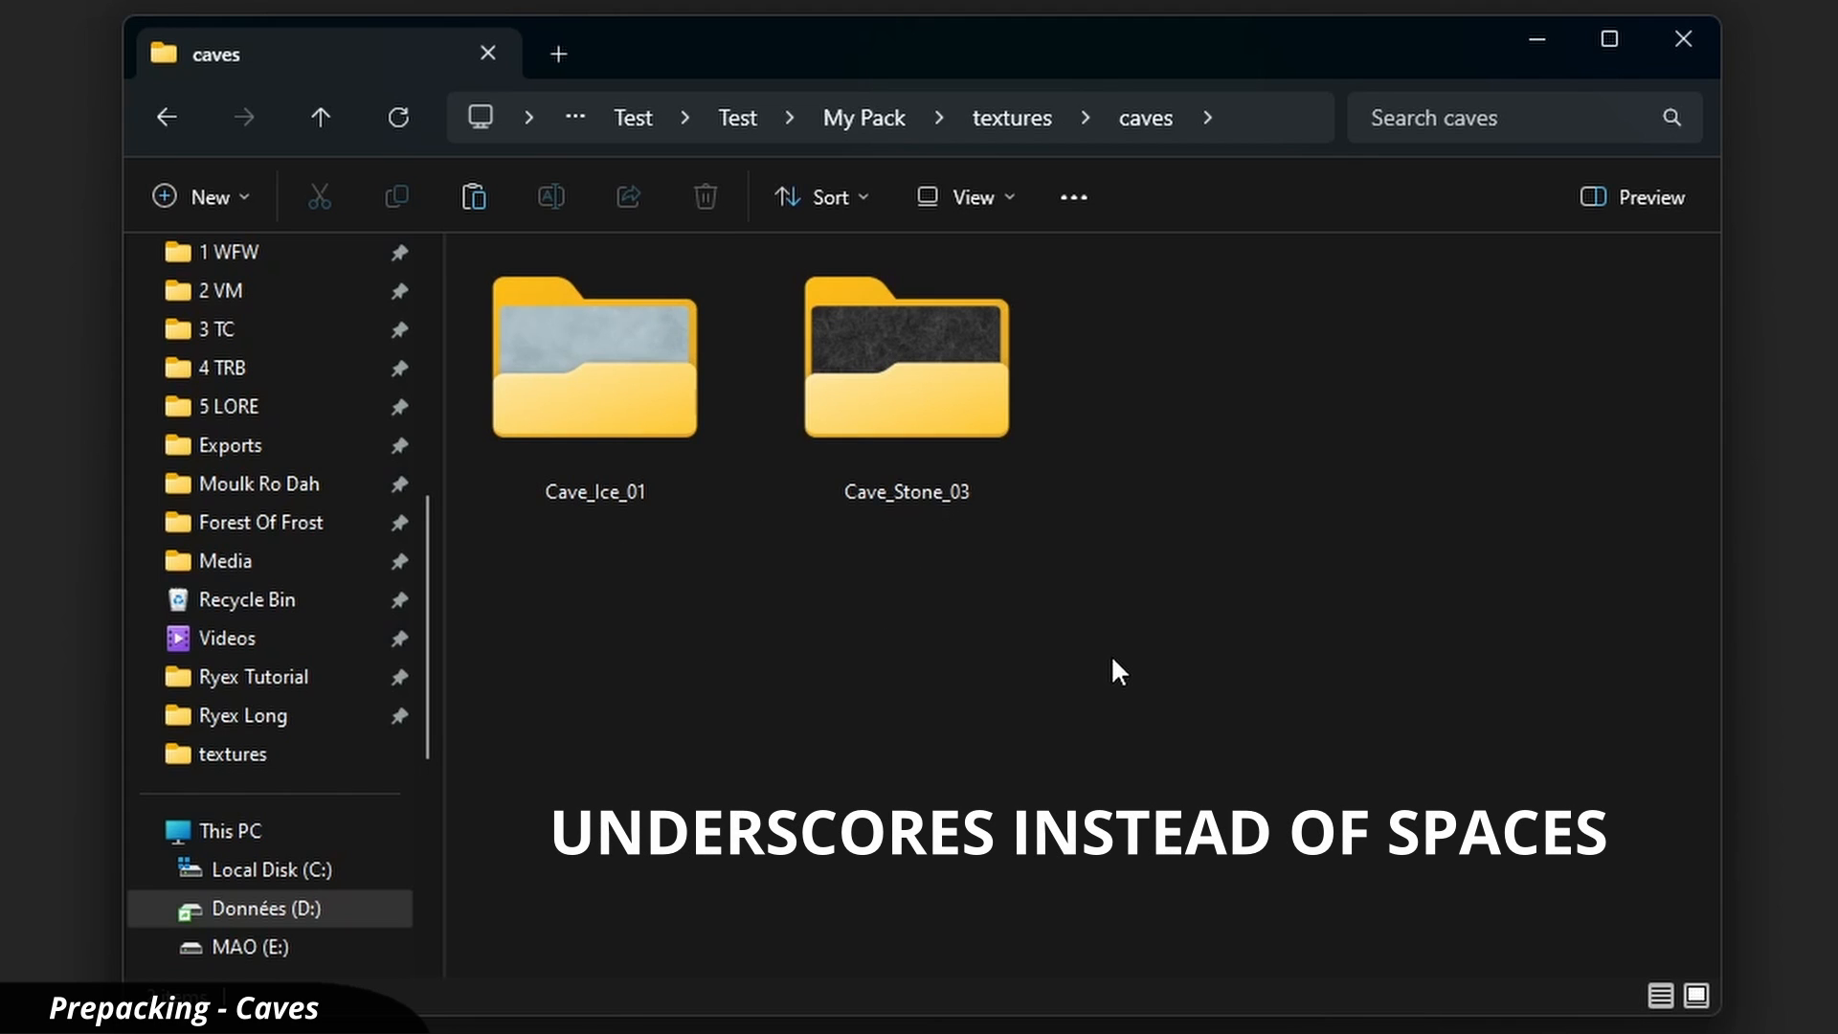
# Open wall.png from the Cave_Stone_03 folder and examine the upper edge of the wall texture up close
pyautogui.doubleClick(962, 398)
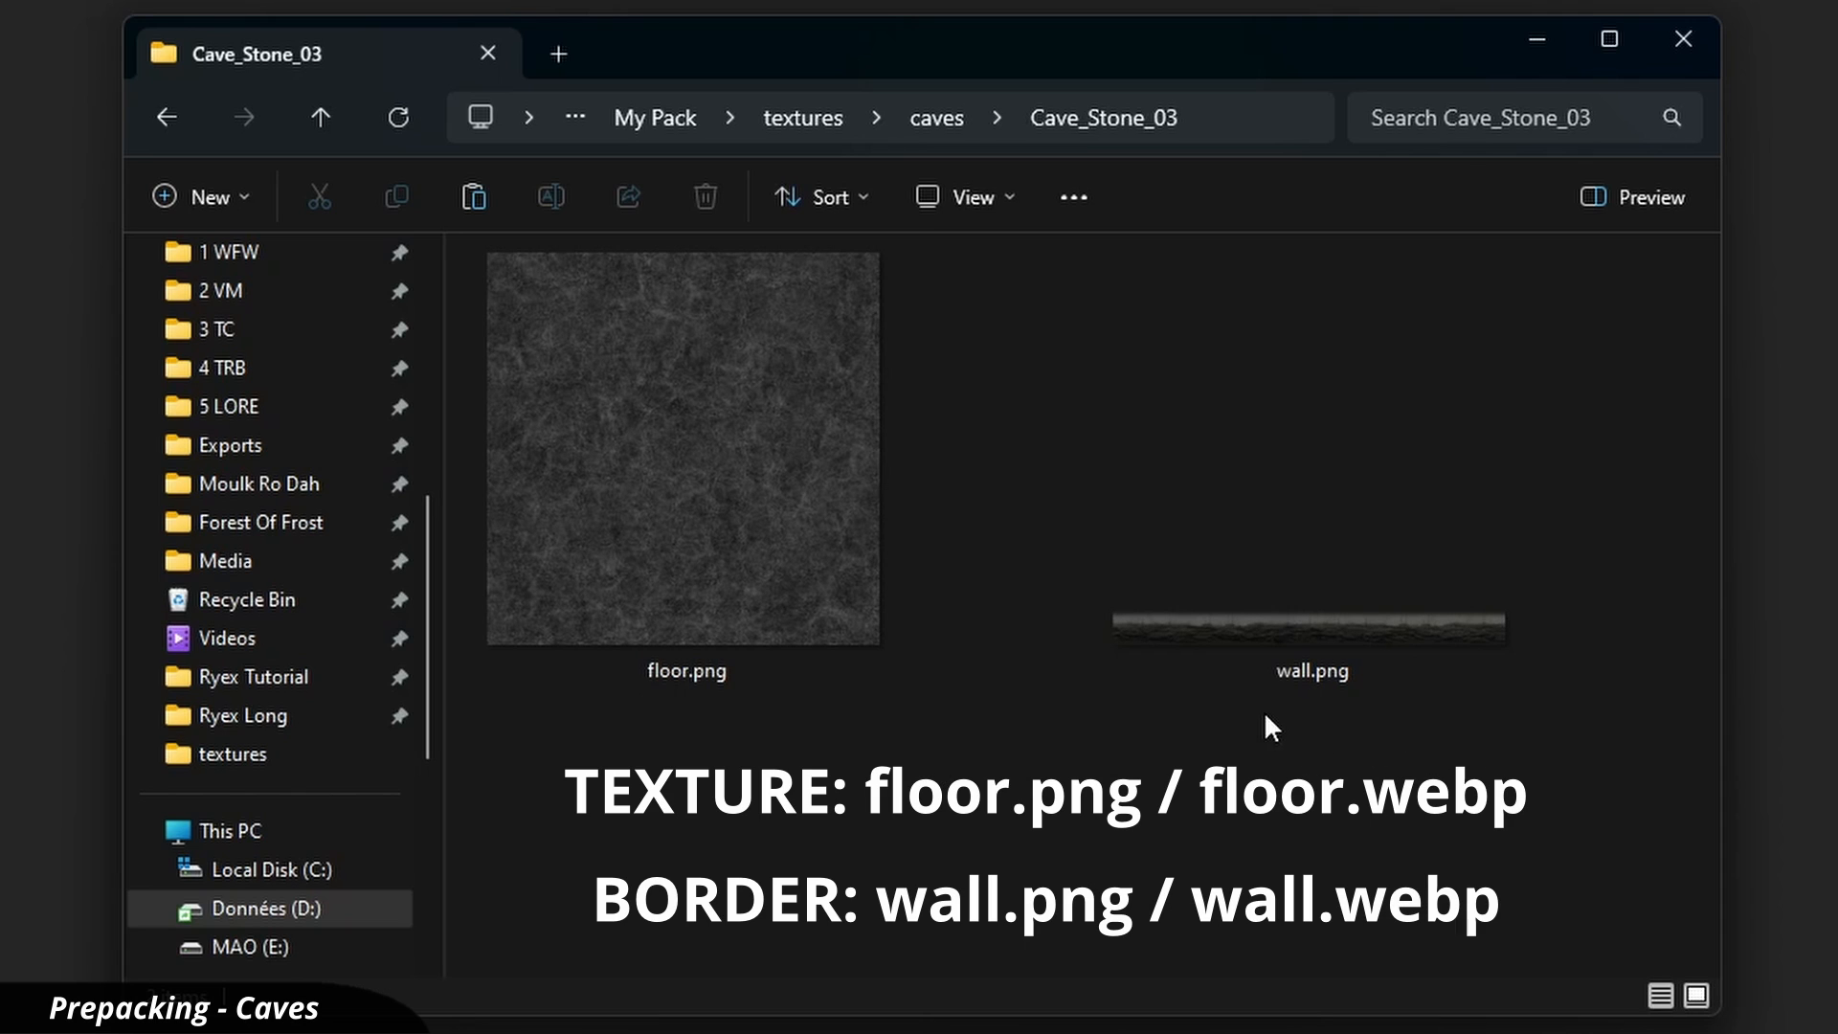
pyautogui.doubleClick(1340, 632)
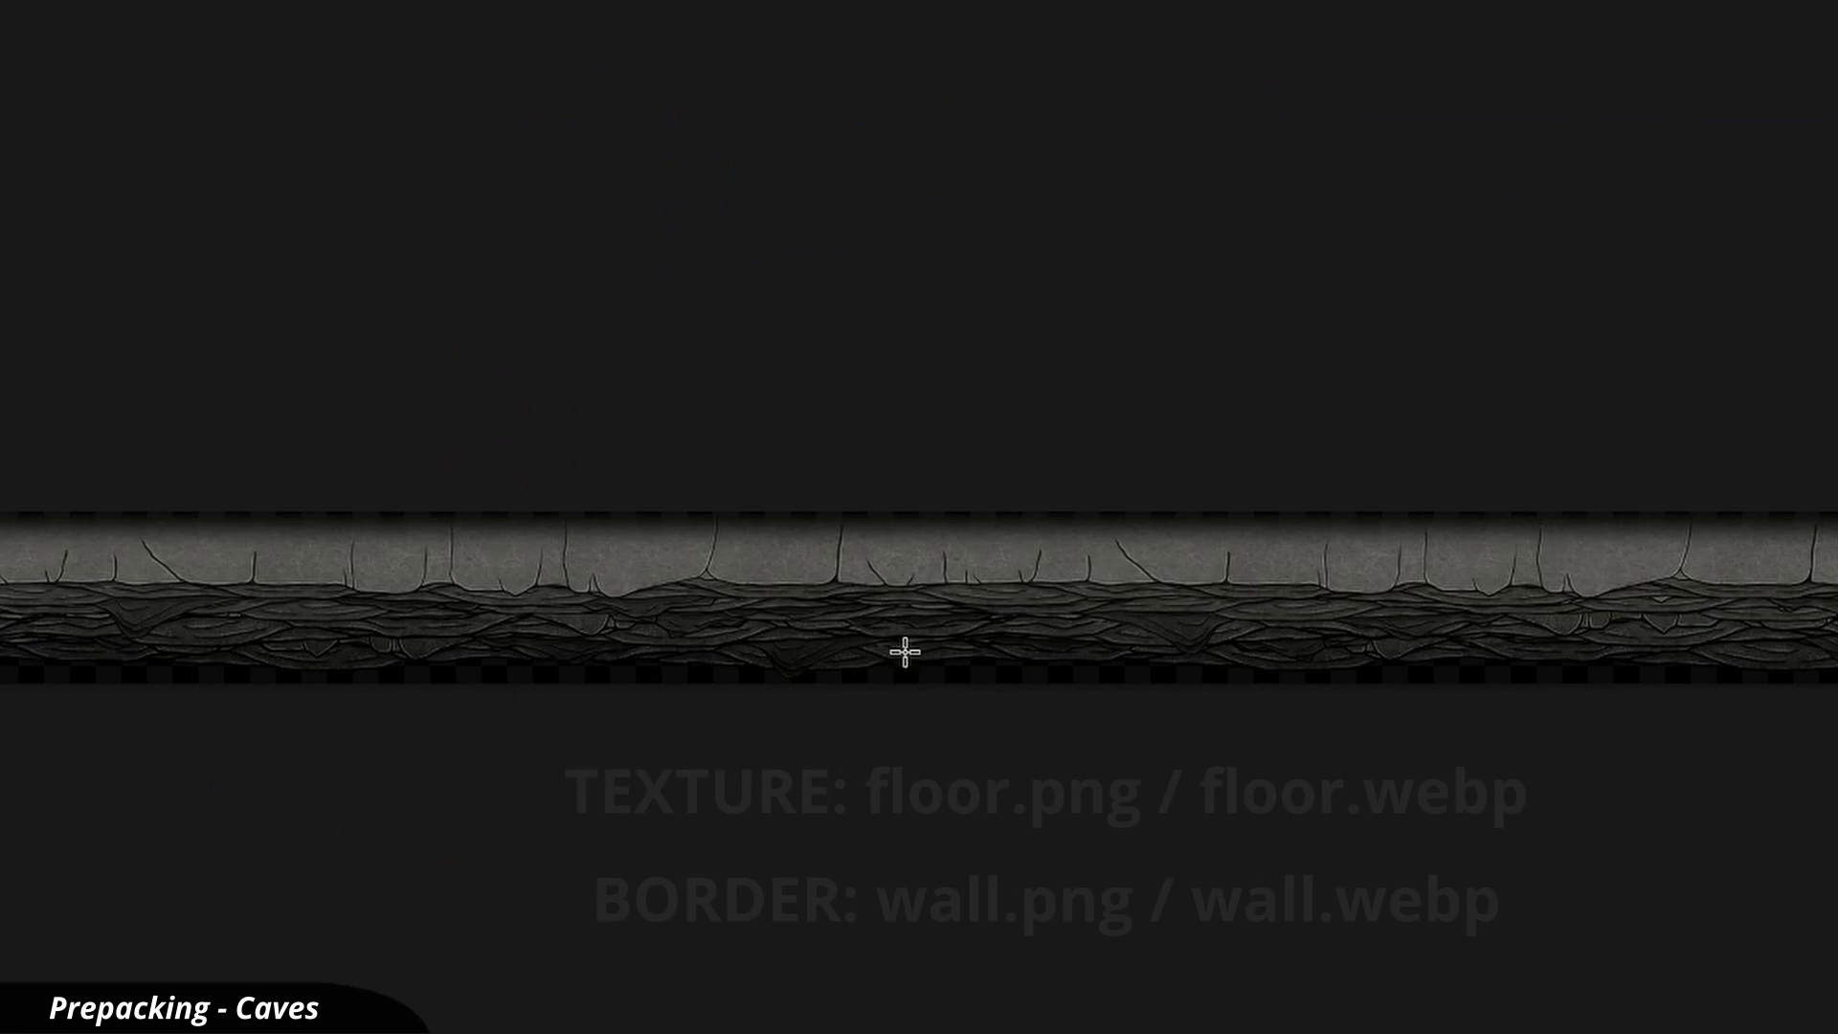
pyautogui.hscroll(-1, 603, 560)
pyautogui.scroll(3, 651, 550)
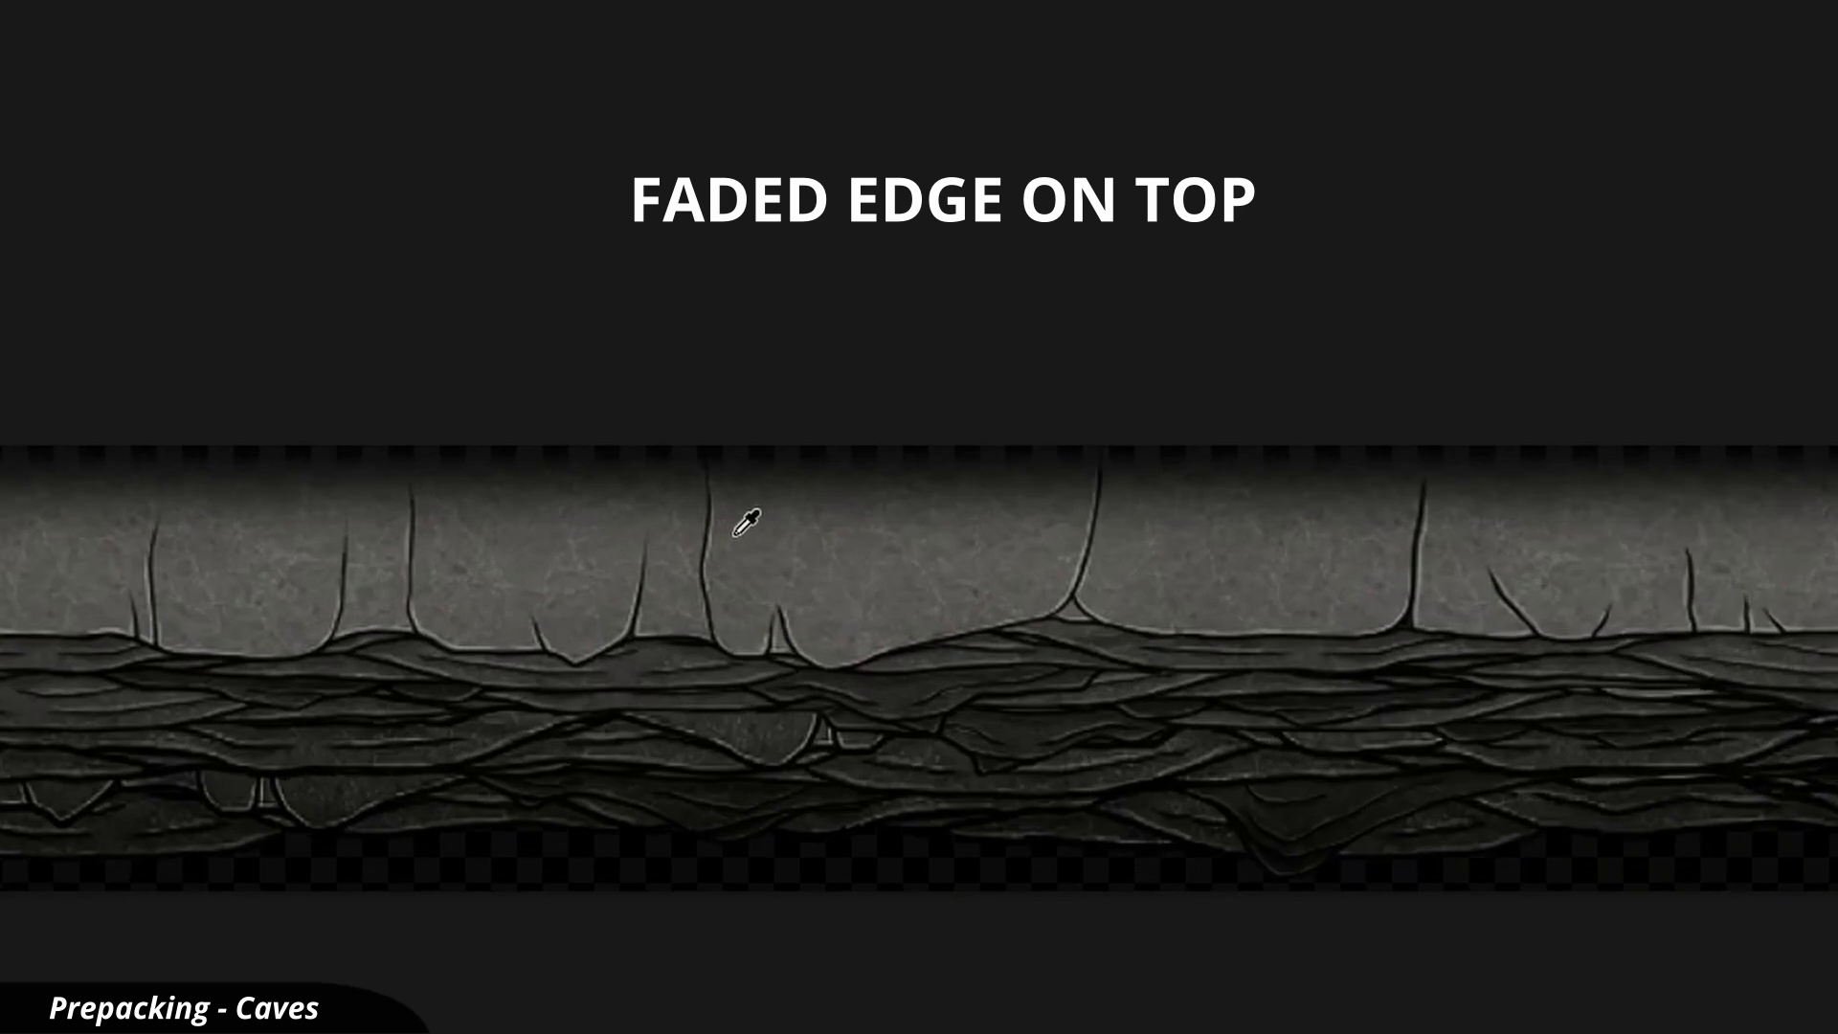
pyautogui.scroll(2, 747, 525)
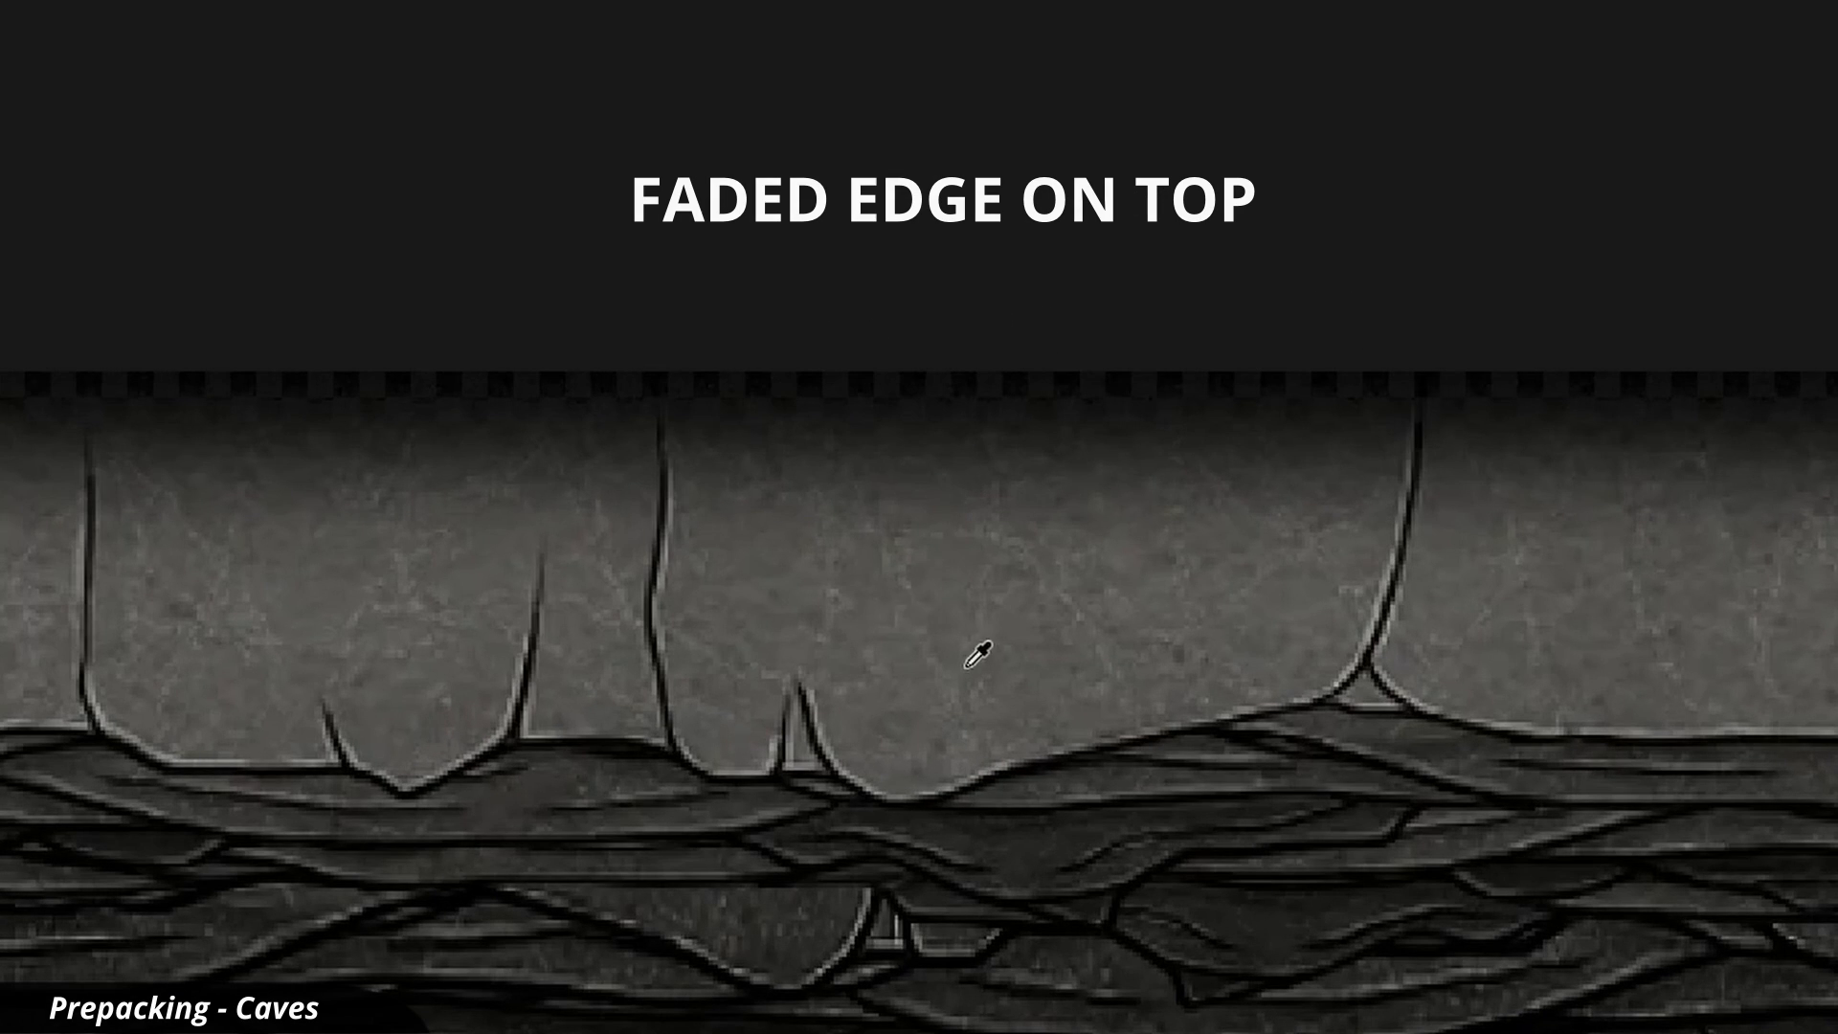
pyautogui.scroll(-2, 977, 651)
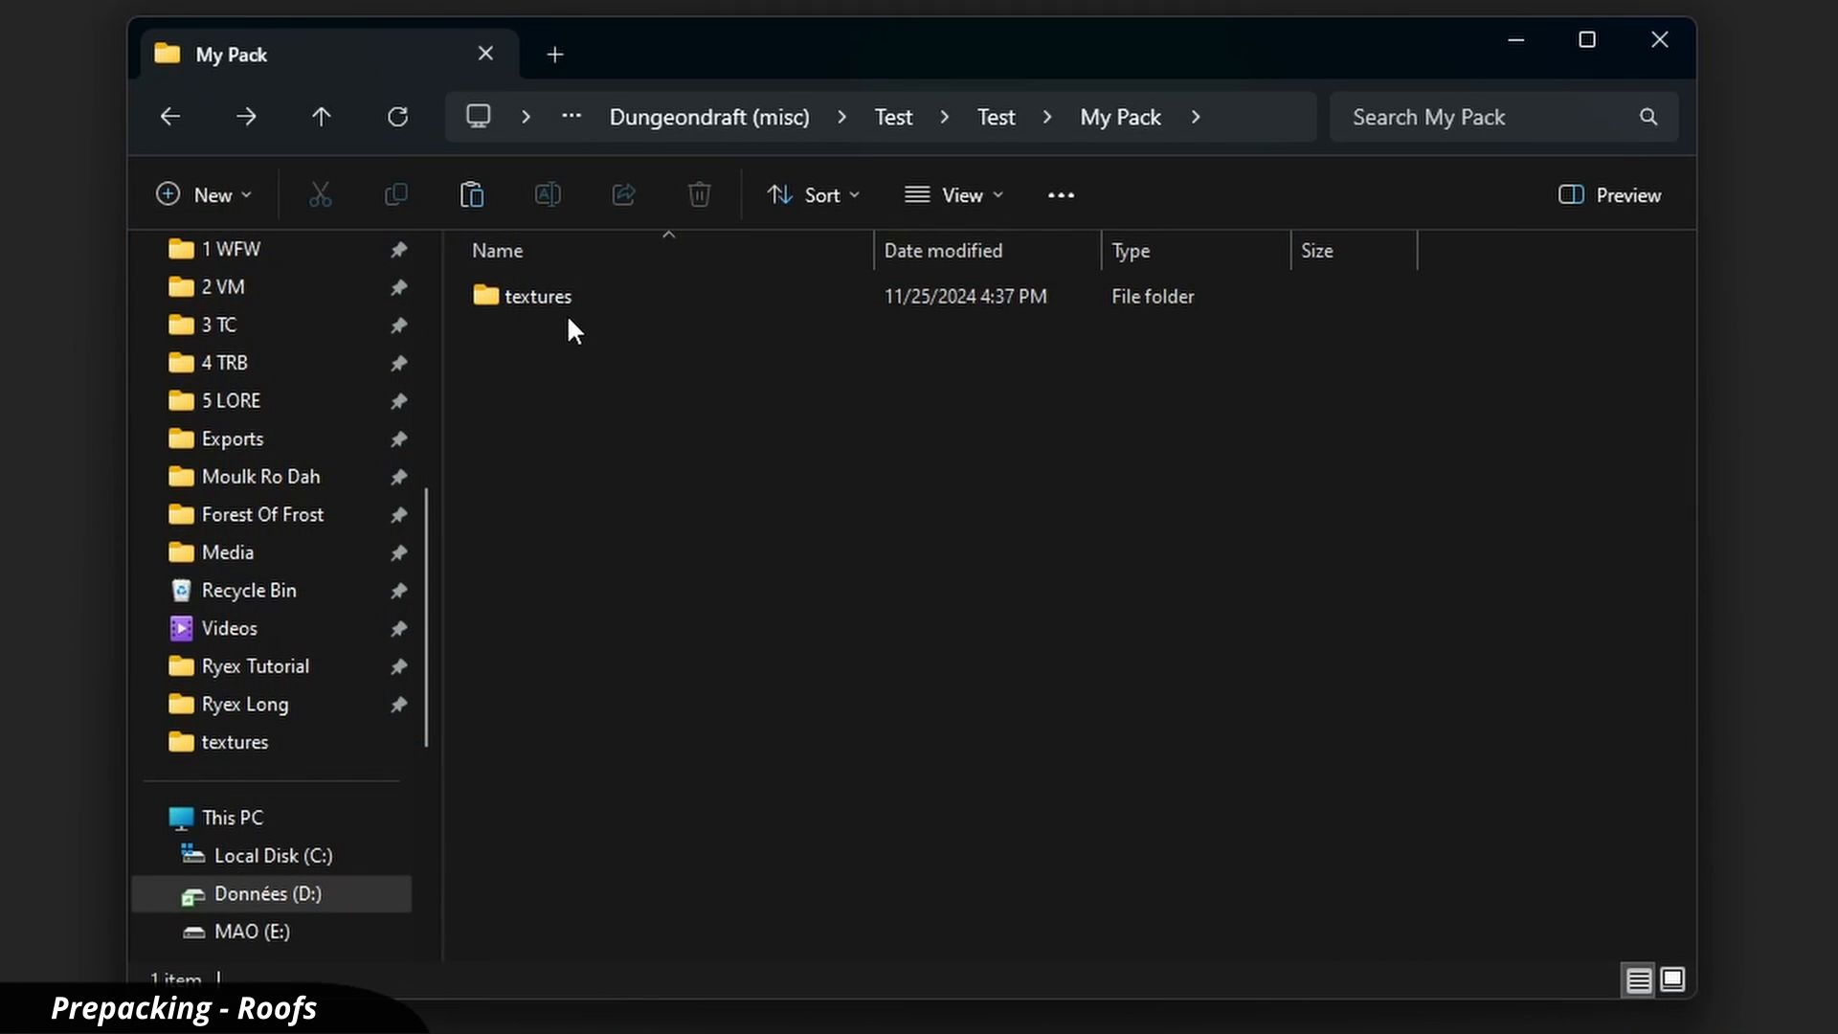
# Create a folder named roofs inside My Pack's textures folder and open it
pyautogui.doubleClick(565, 307)
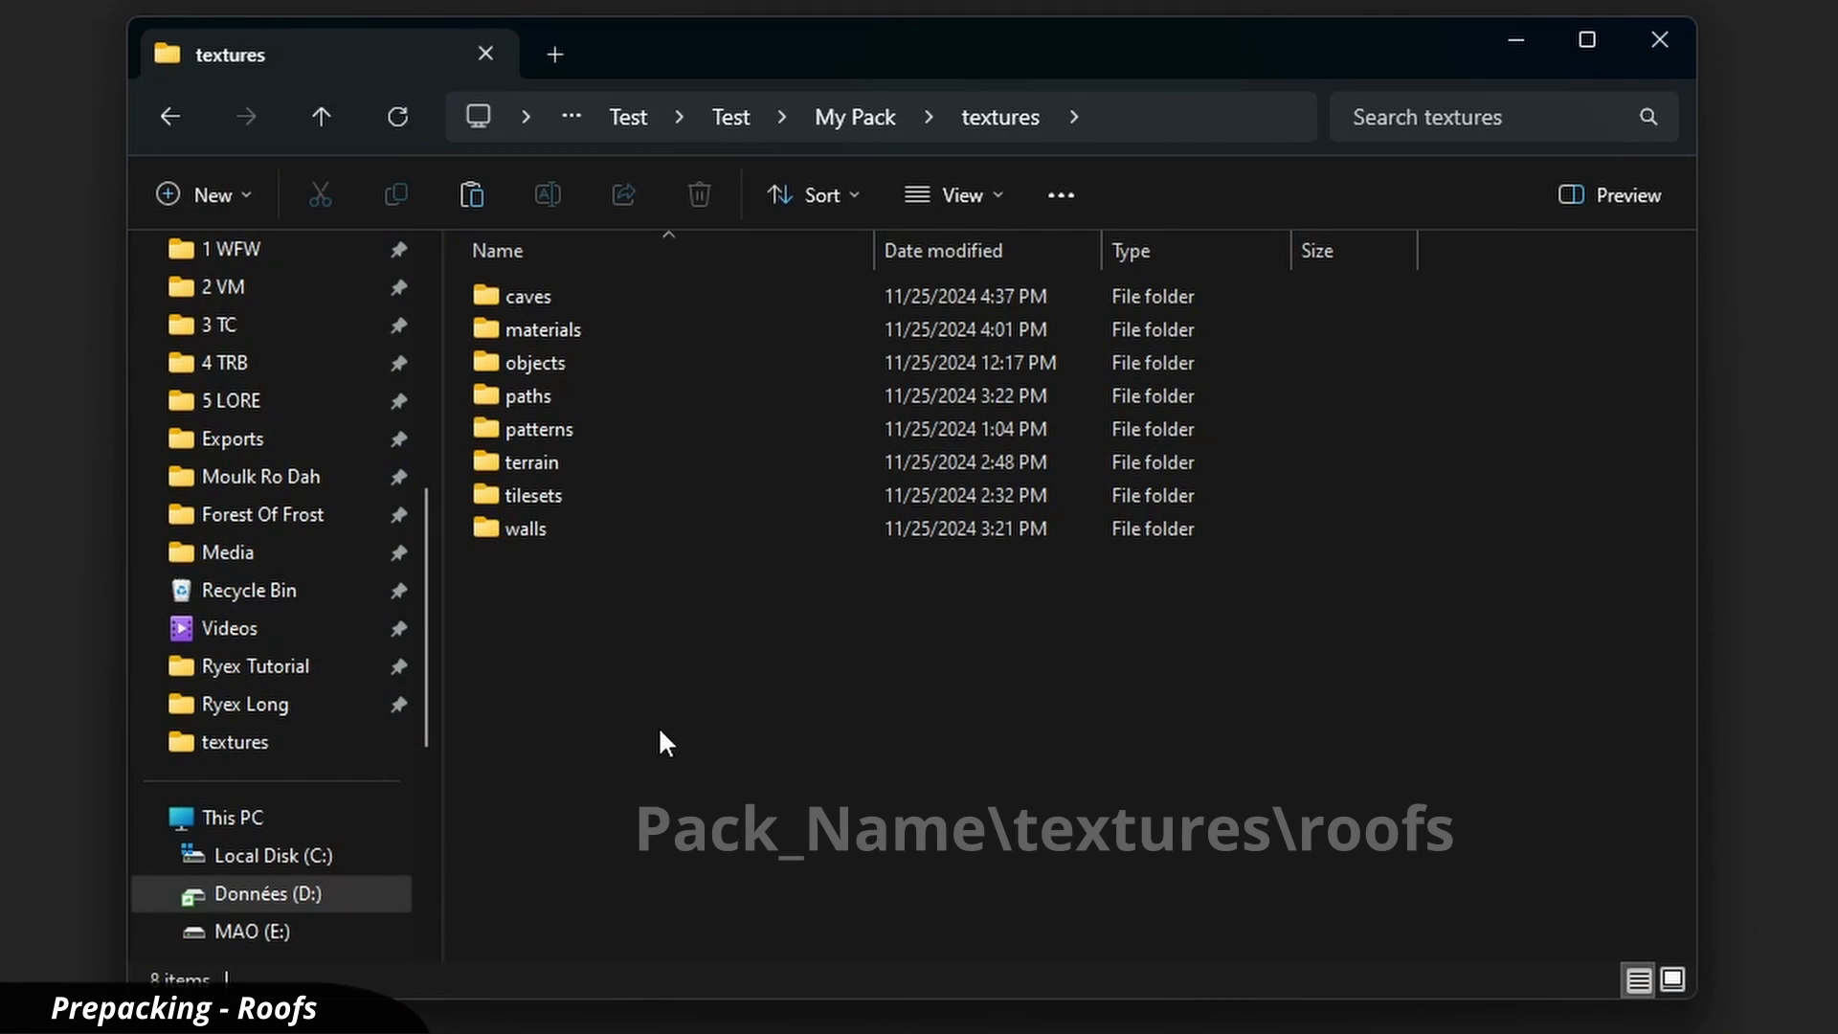
pyautogui.hotkey('ctrl', 'shift', 'n')
pyautogui.write('roofs')
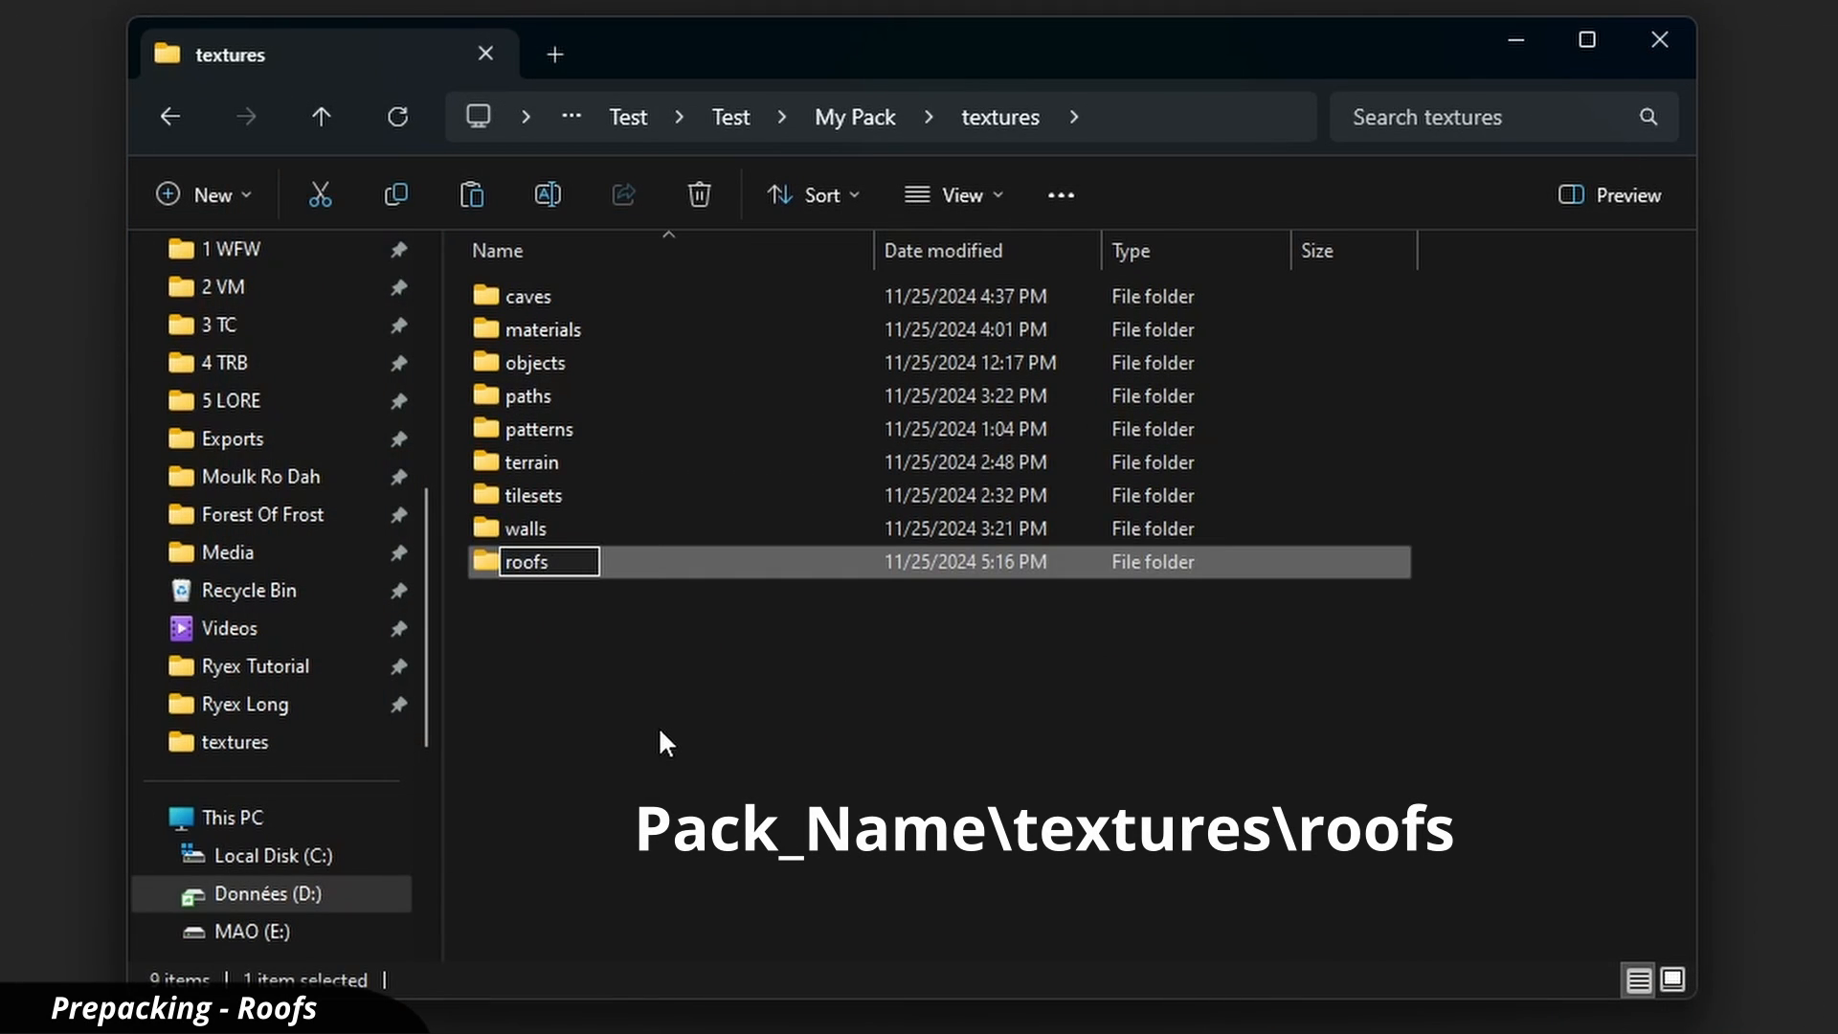
pyautogui.press('Return')
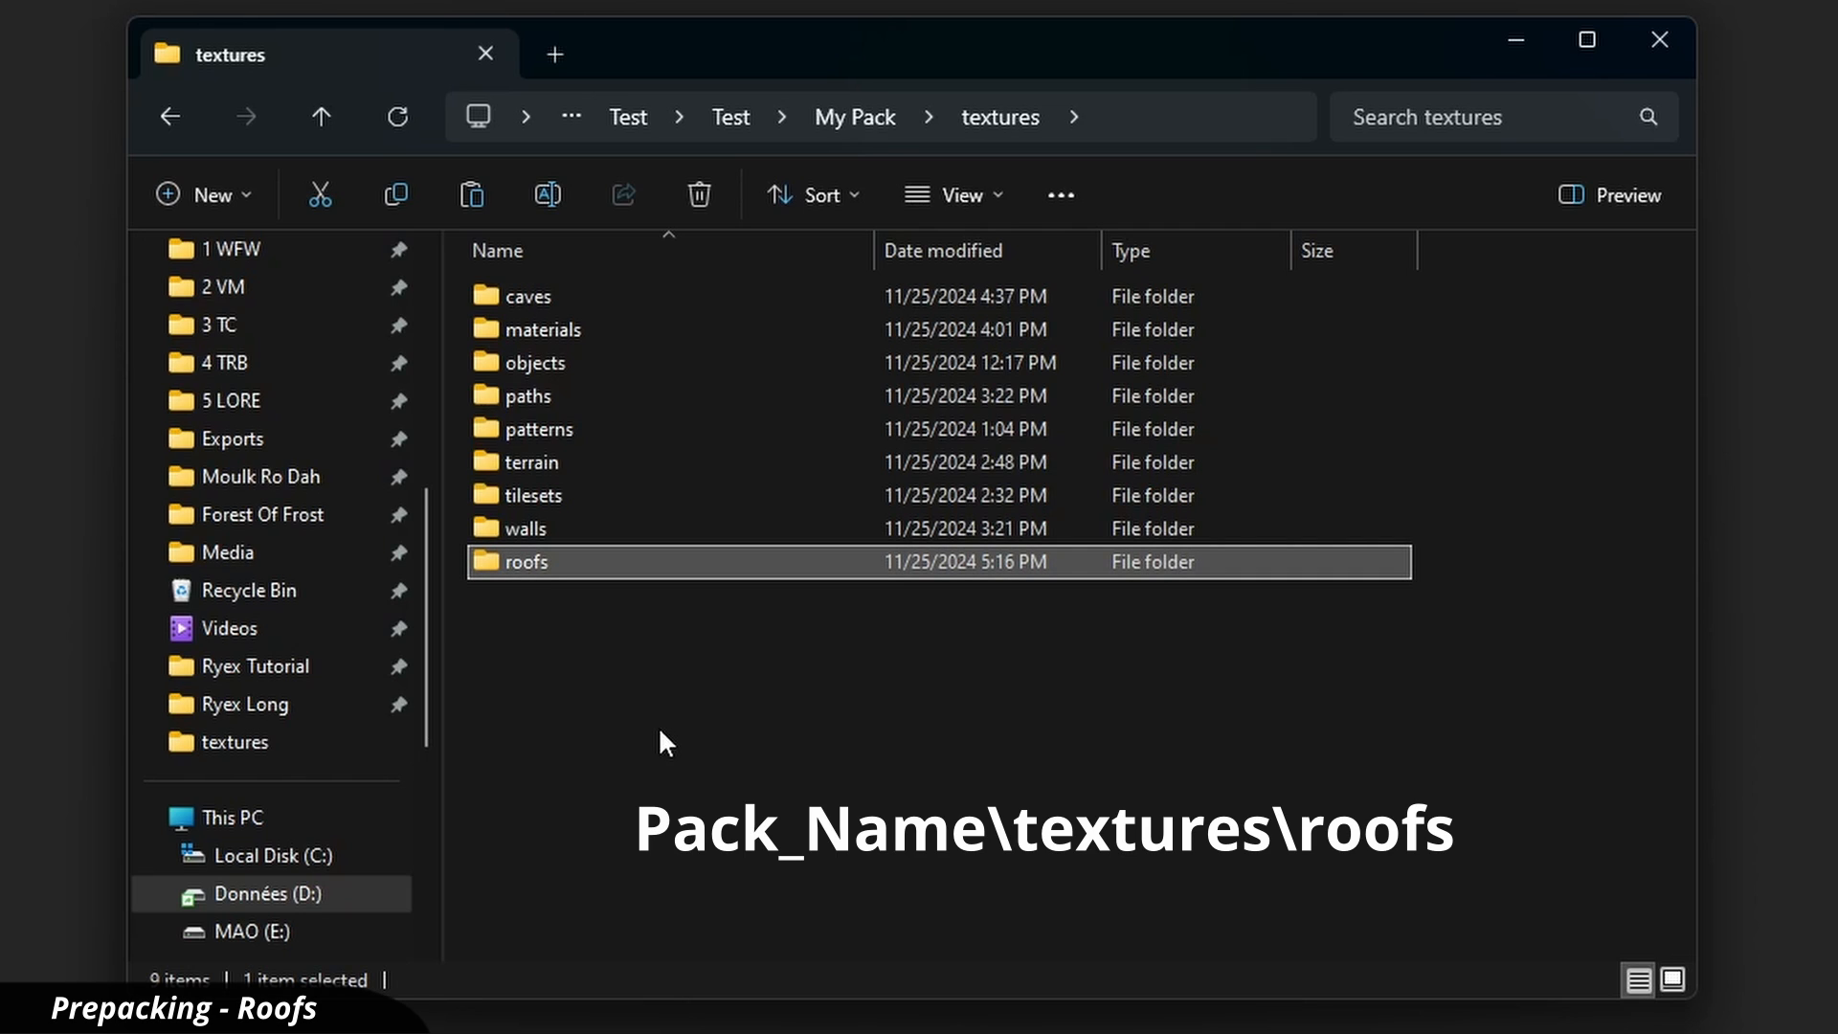
pyautogui.press('Return')
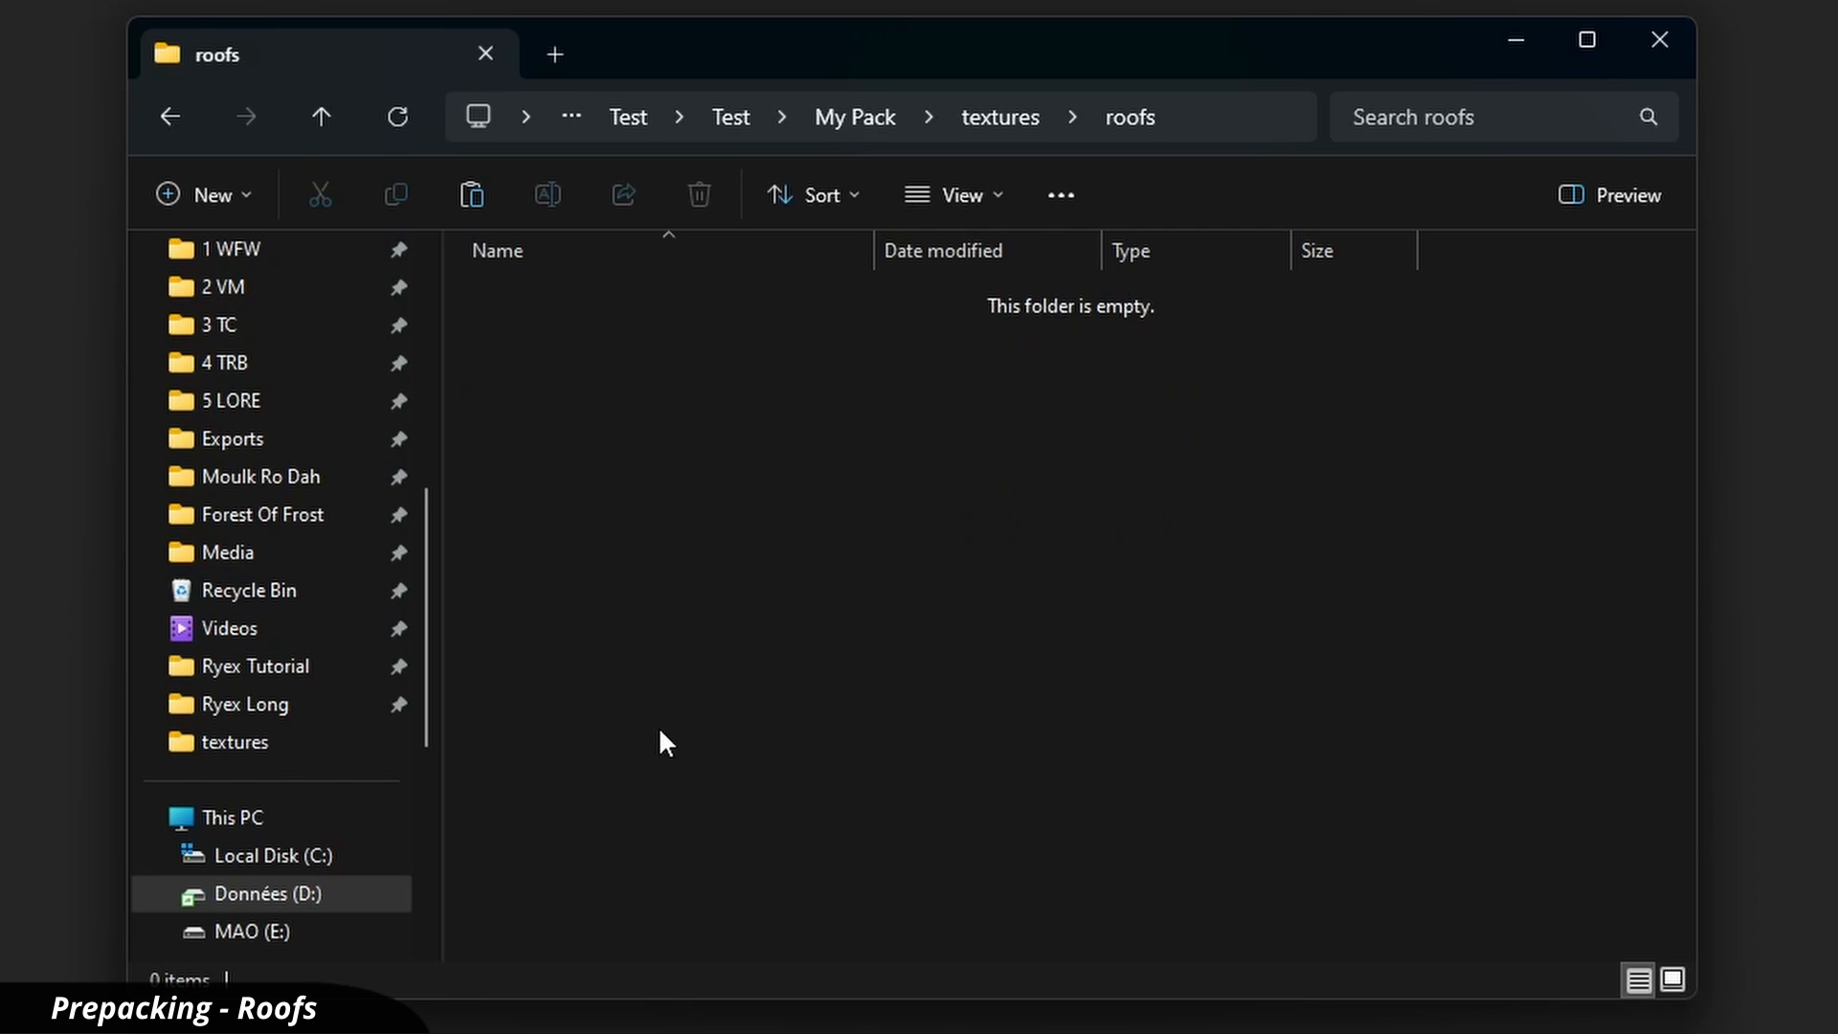
# Paste the copied Eastern_Style_Roof_01_A and Roof_Straight_Angled_01_A subfolders into roofs and view the Eastern_Style_Roof_01_A images enlarged
pyautogui.hotkey('ctrl', 'v')
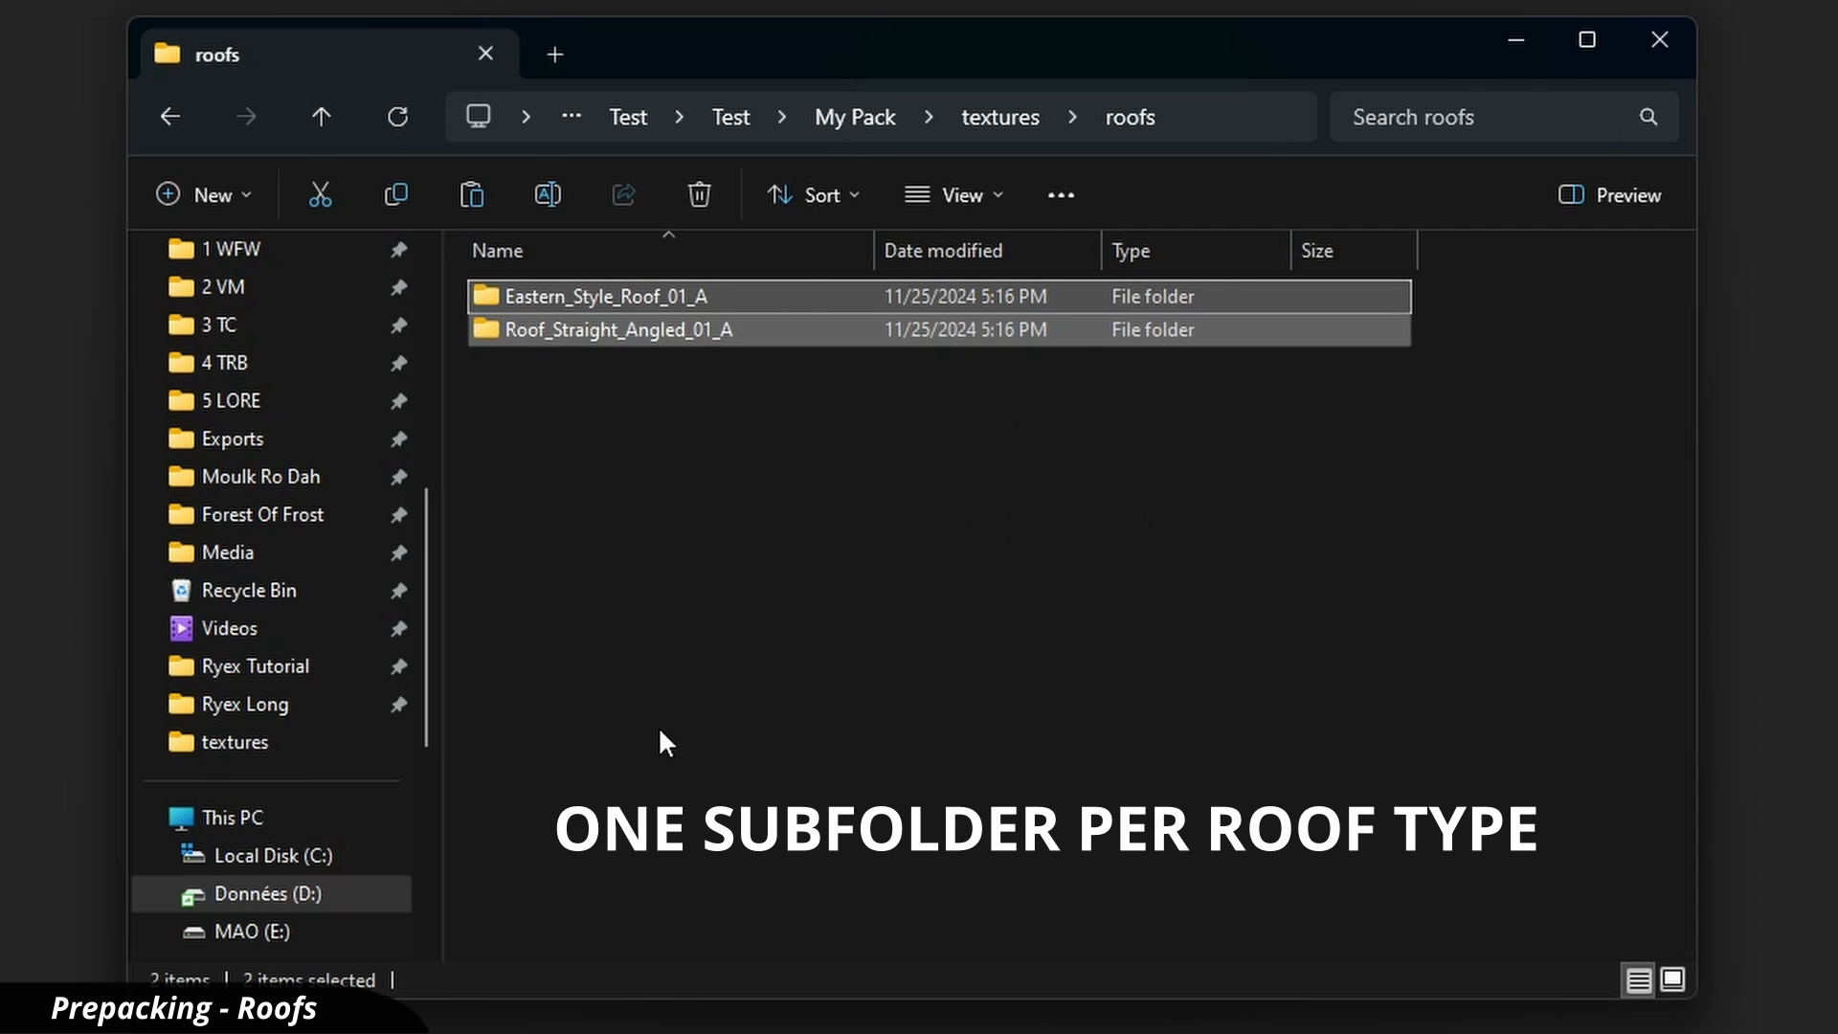
pyautogui.click(656, 739)
pyautogui.keyDown('ctrl'); pyautogui.scroll(5, 793, 448); pyautogui.keyUp('ctrl')
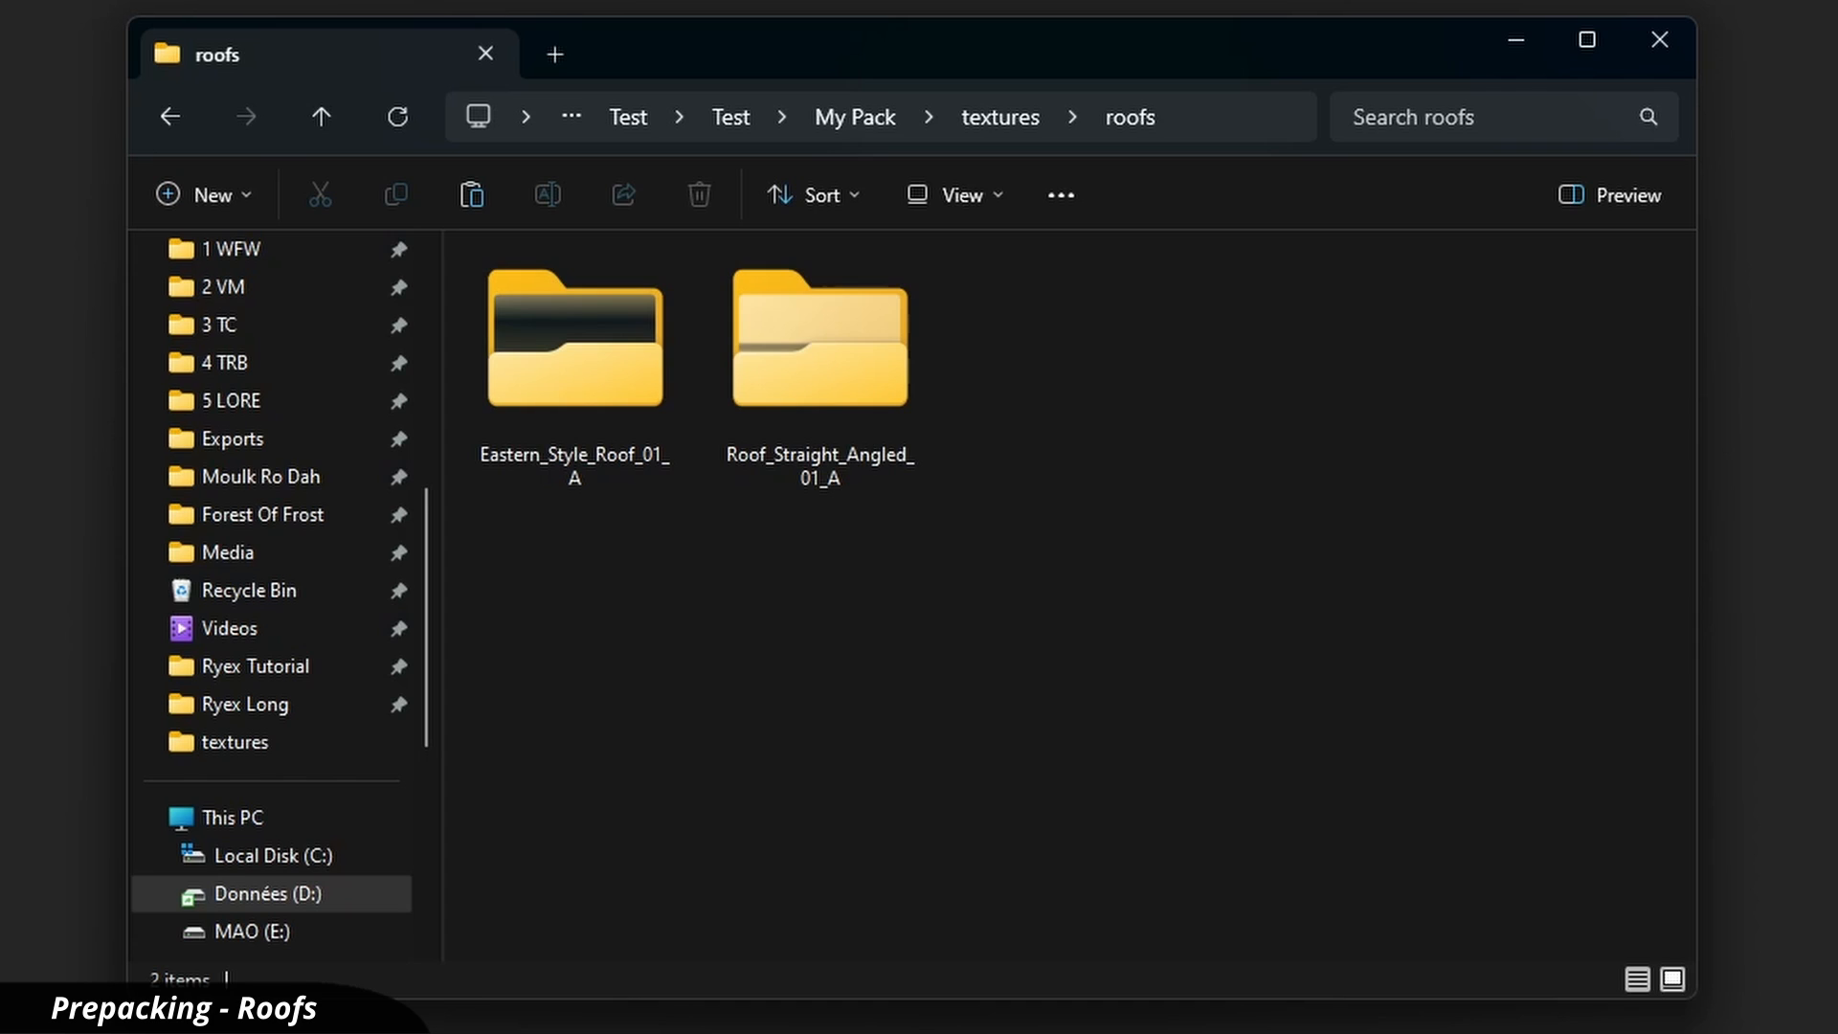
pyautogui.doubleClick(551, 406)
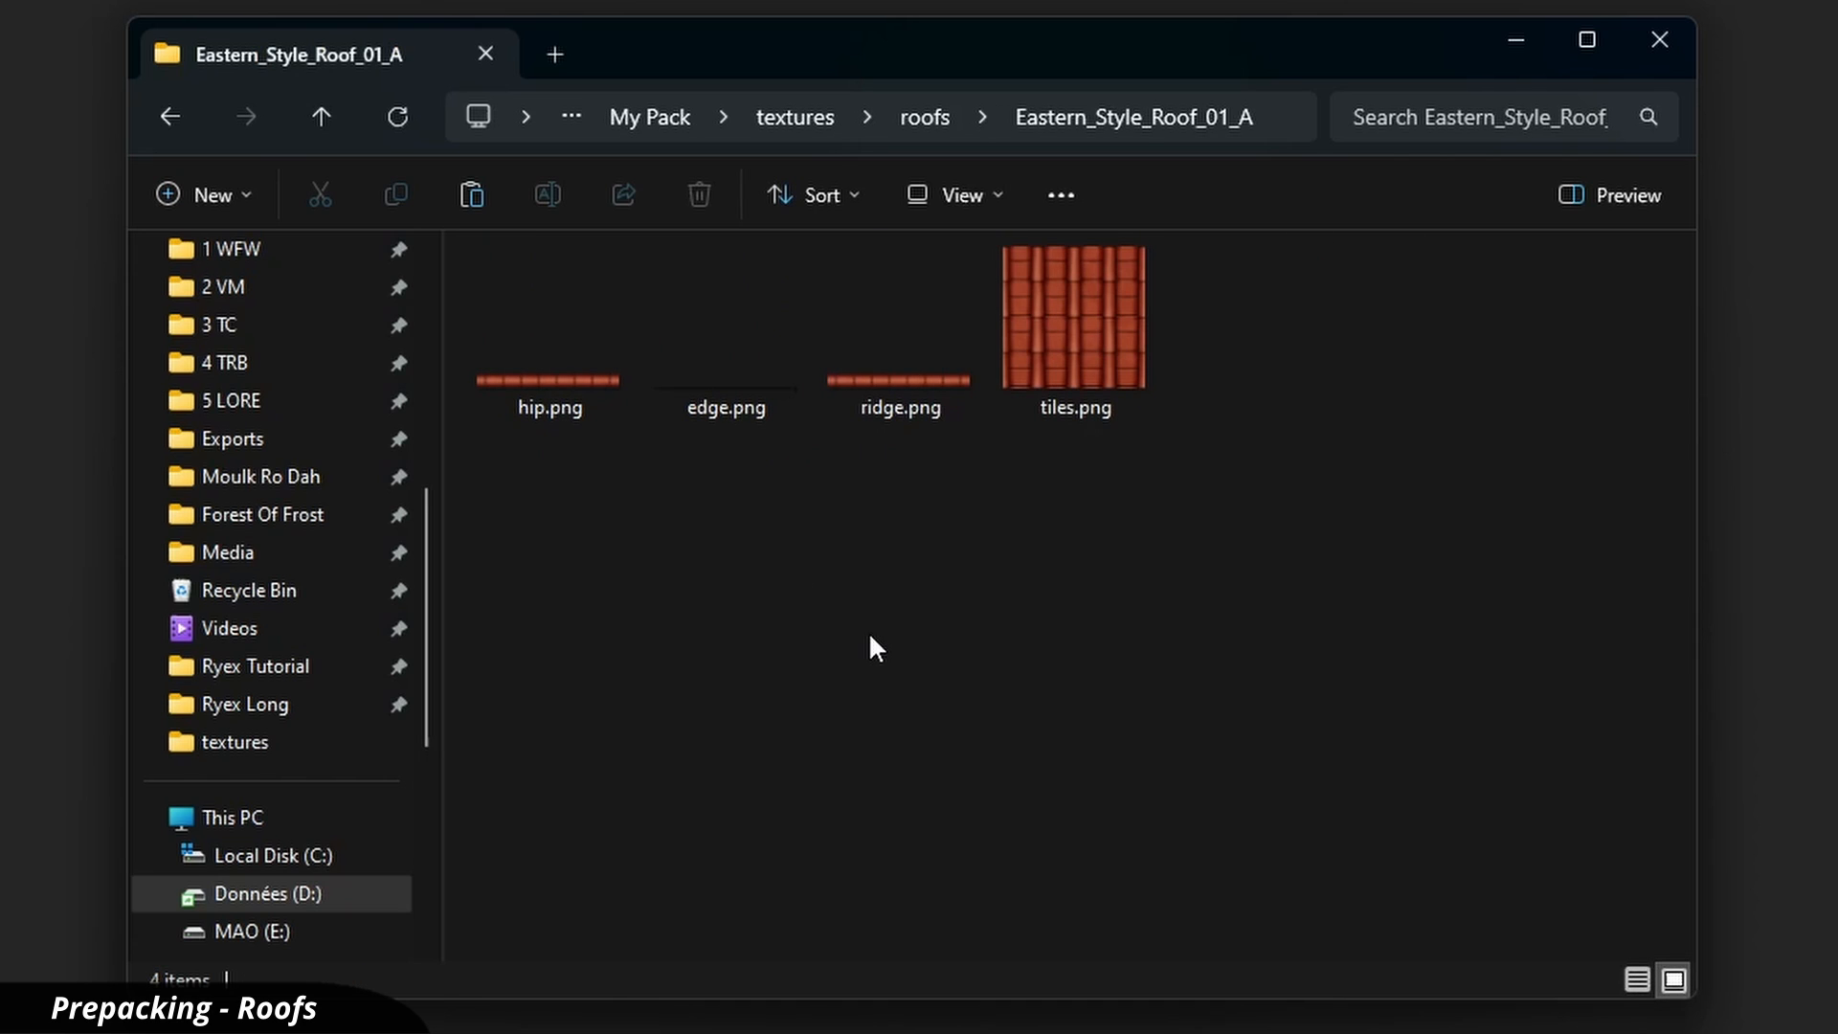
pyautogui.scroll(3, 1070, 531)
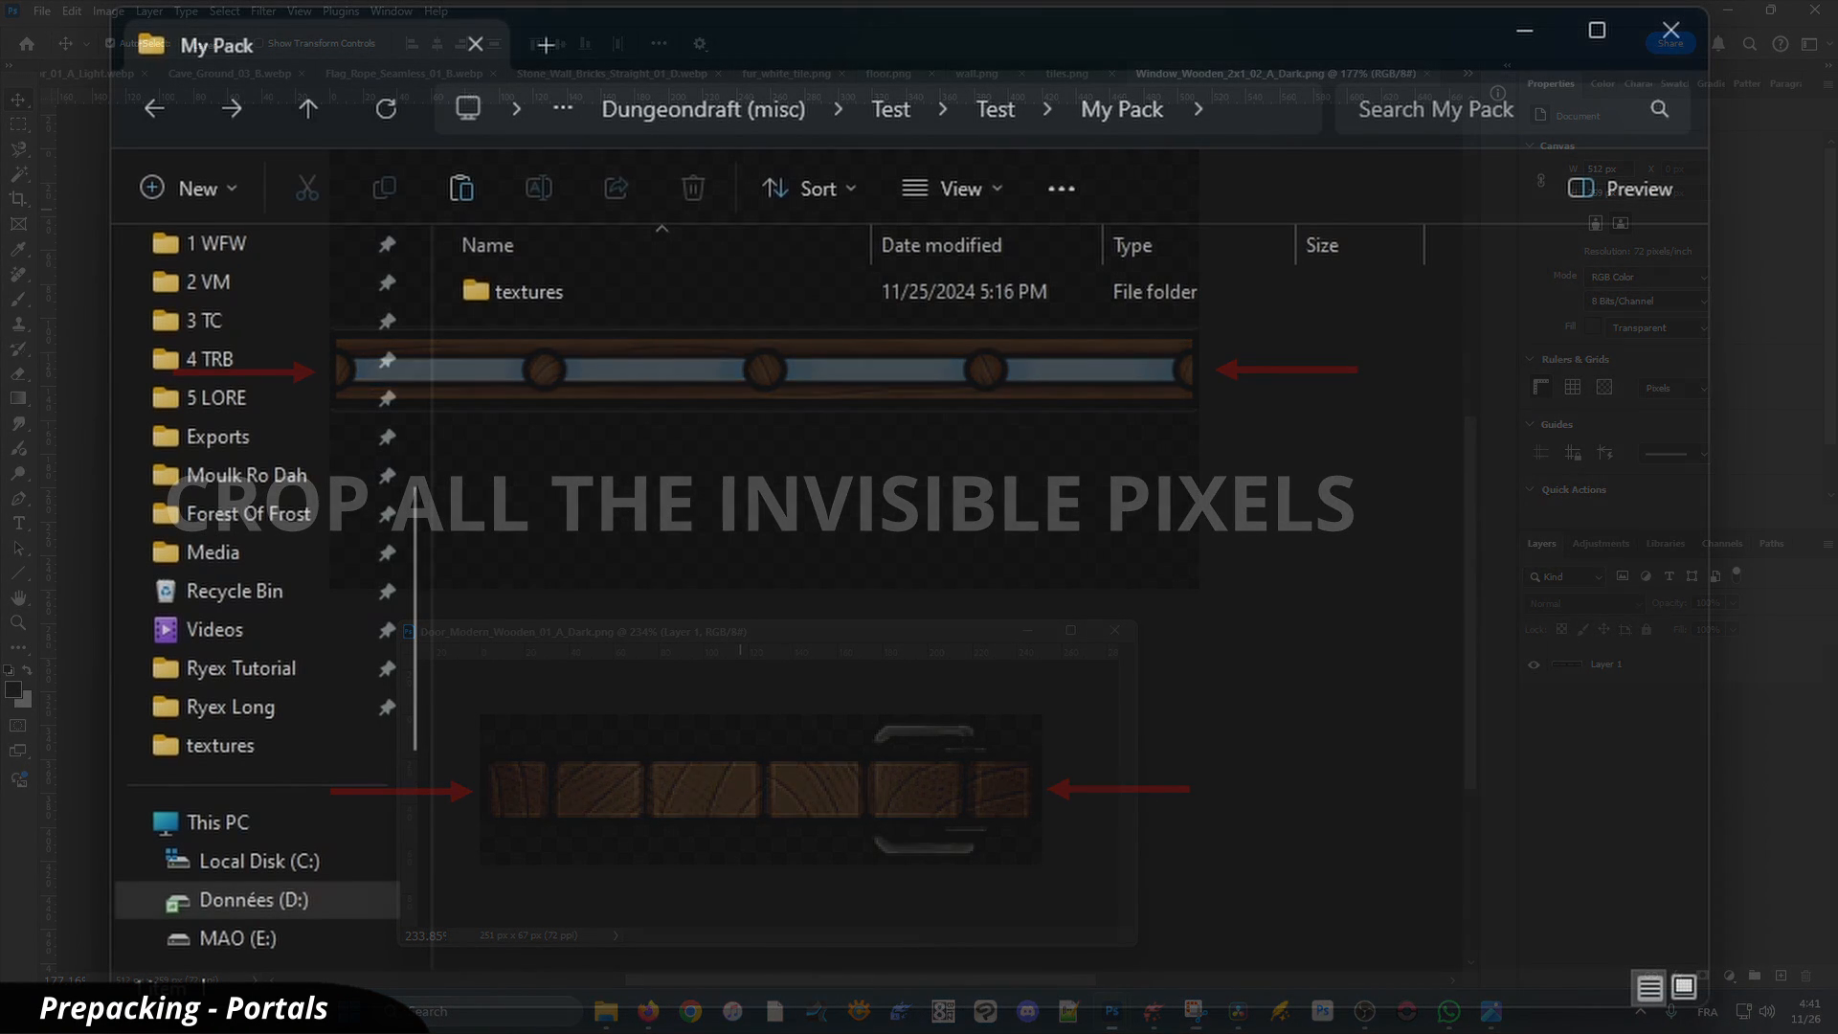
# Create a folder named portals inside My Pack's textures folder and open it
pyautogui.doubleClick(570, 291)
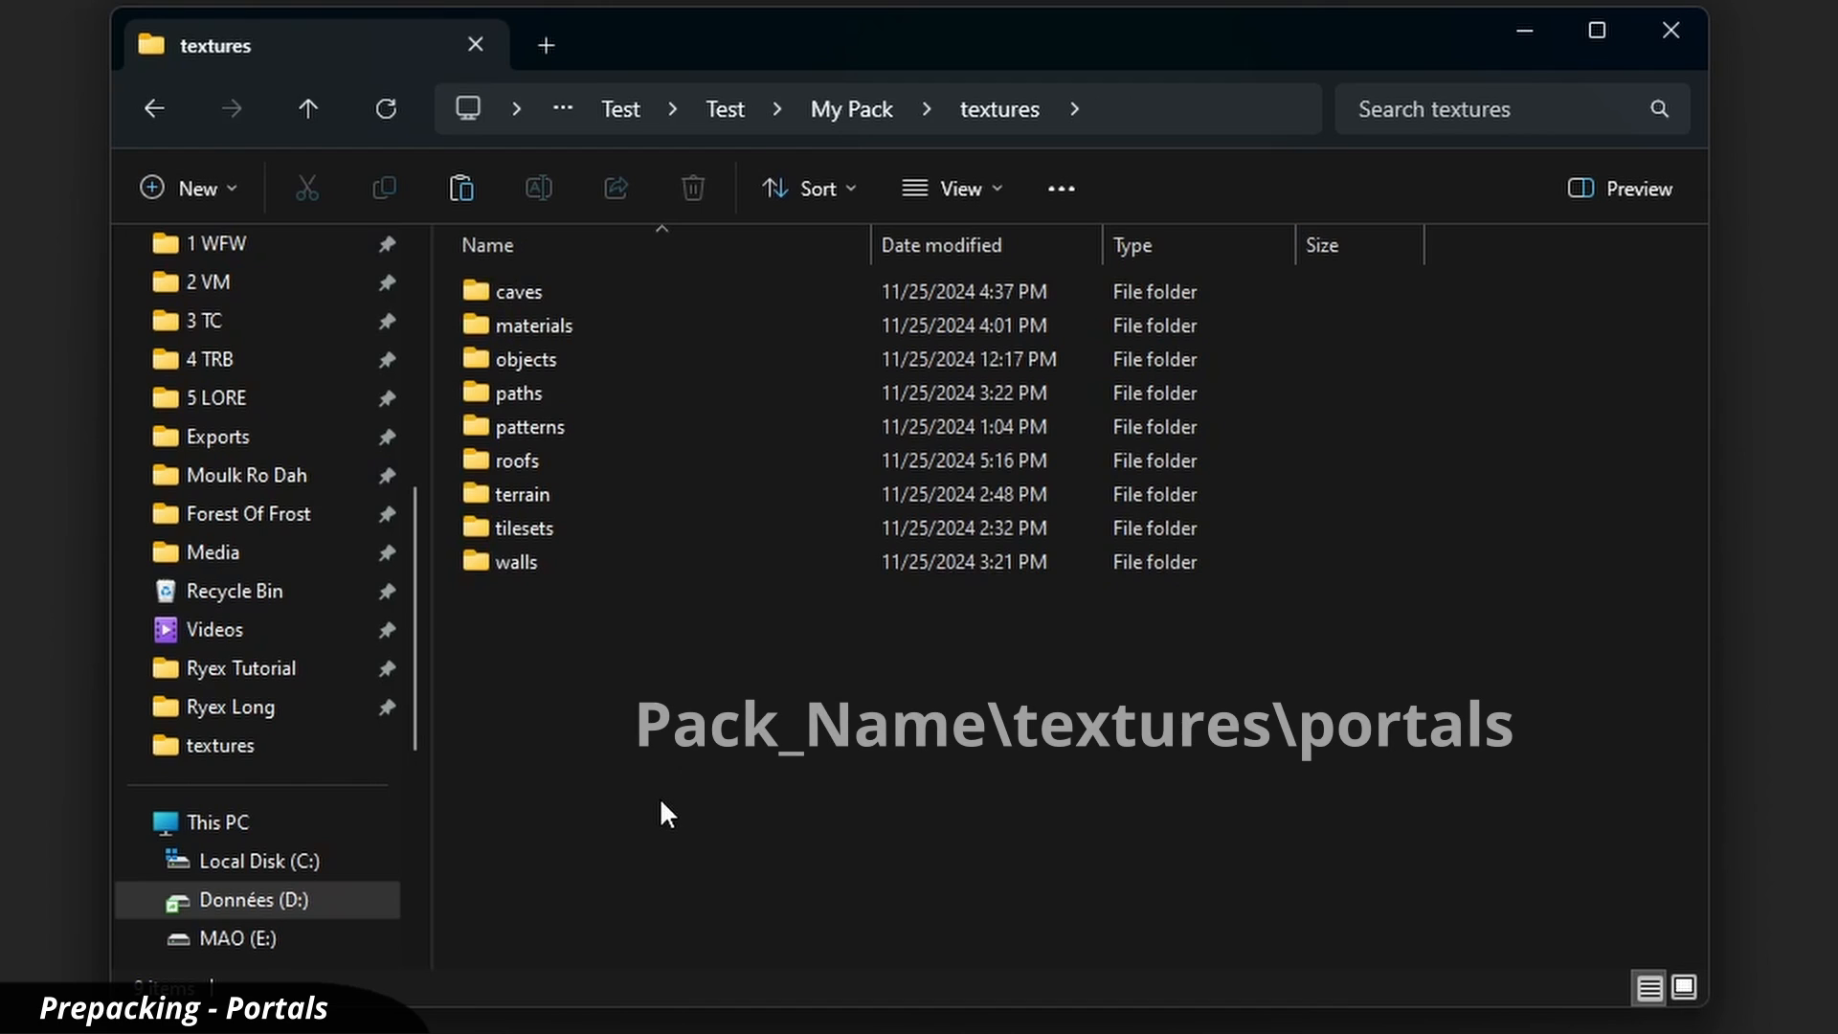
pyautogui.hotkey('ctrl', 'shift', 'n')
pyautogui.write('tals')
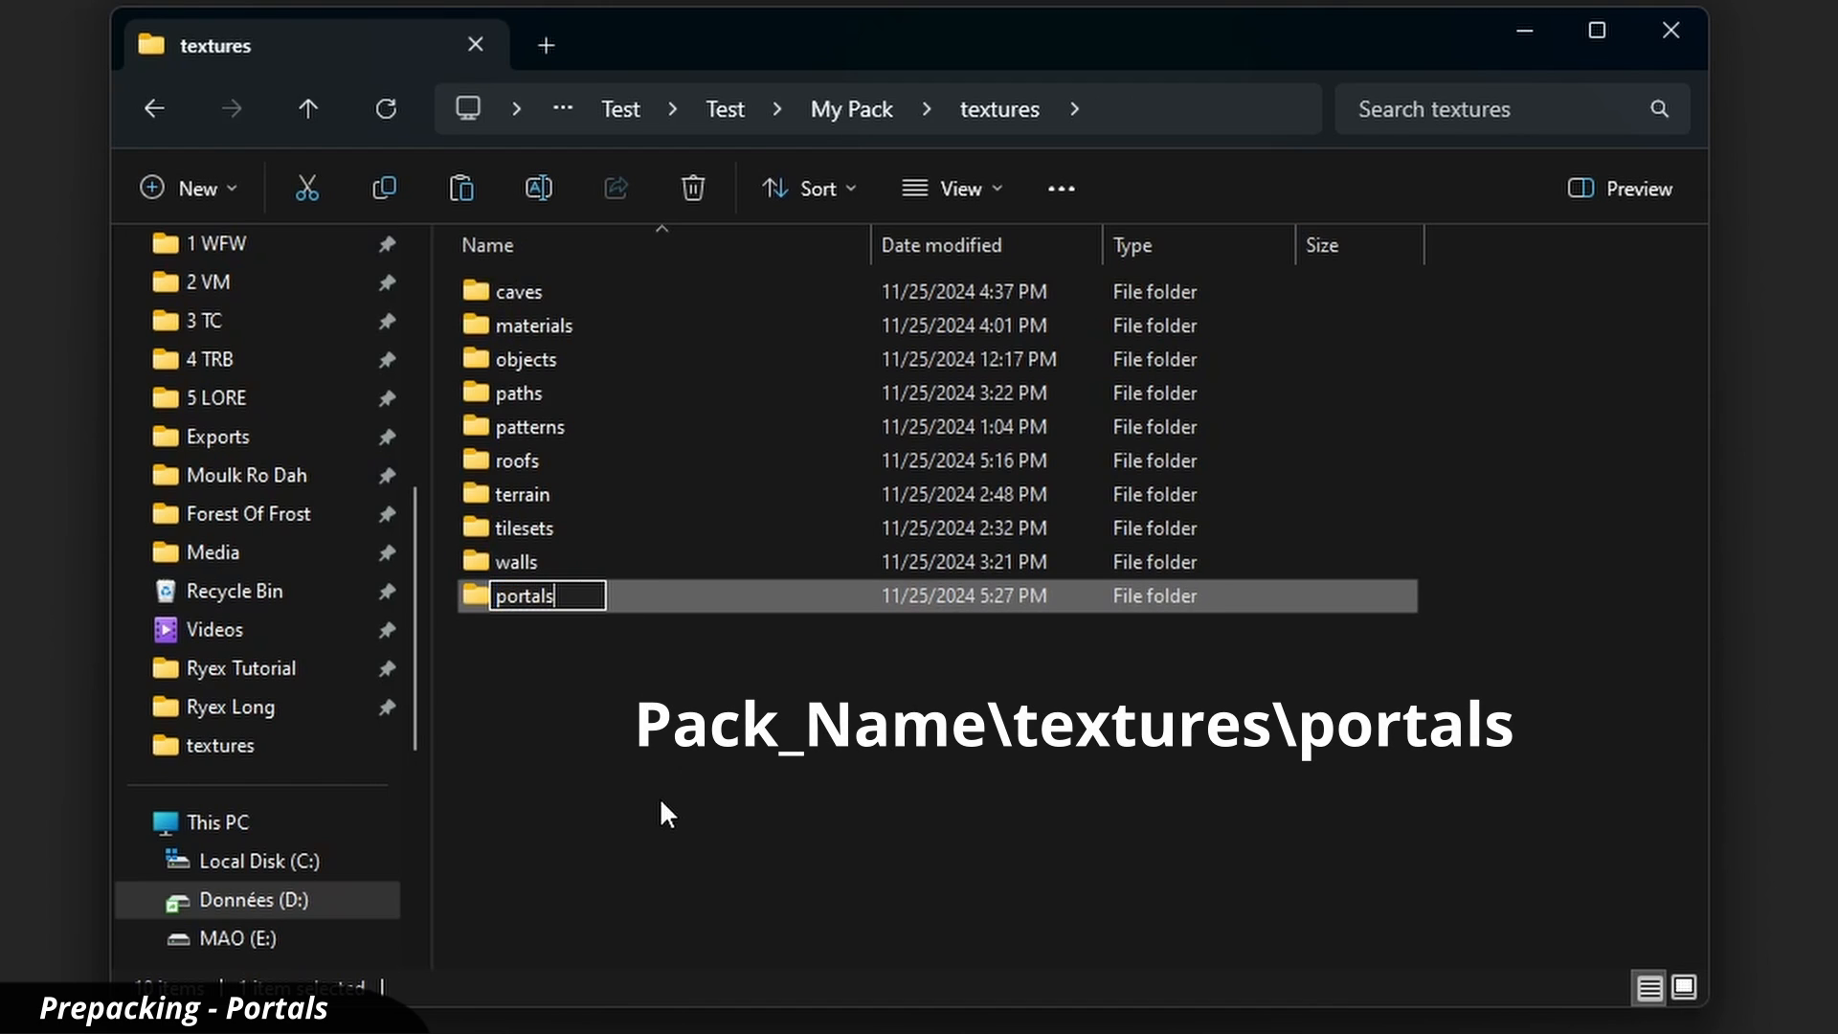
pyautogui.press('Return')
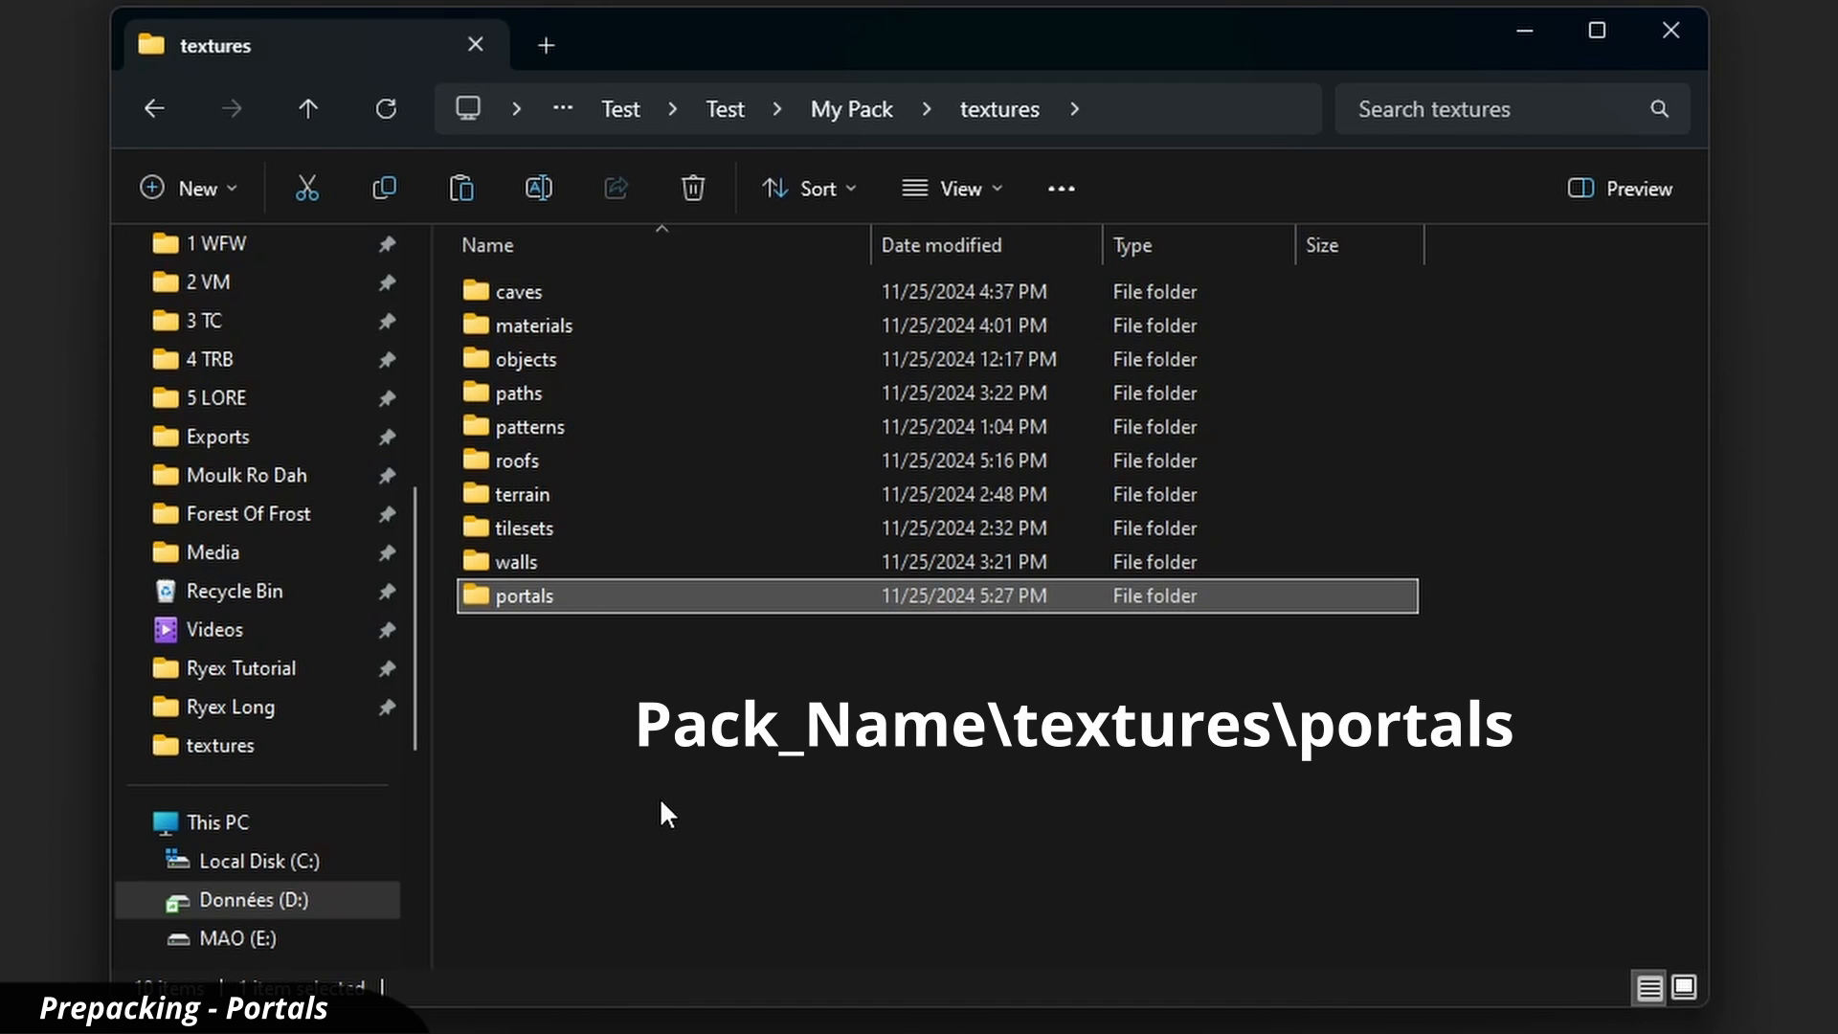
pyautogui.press('Return')
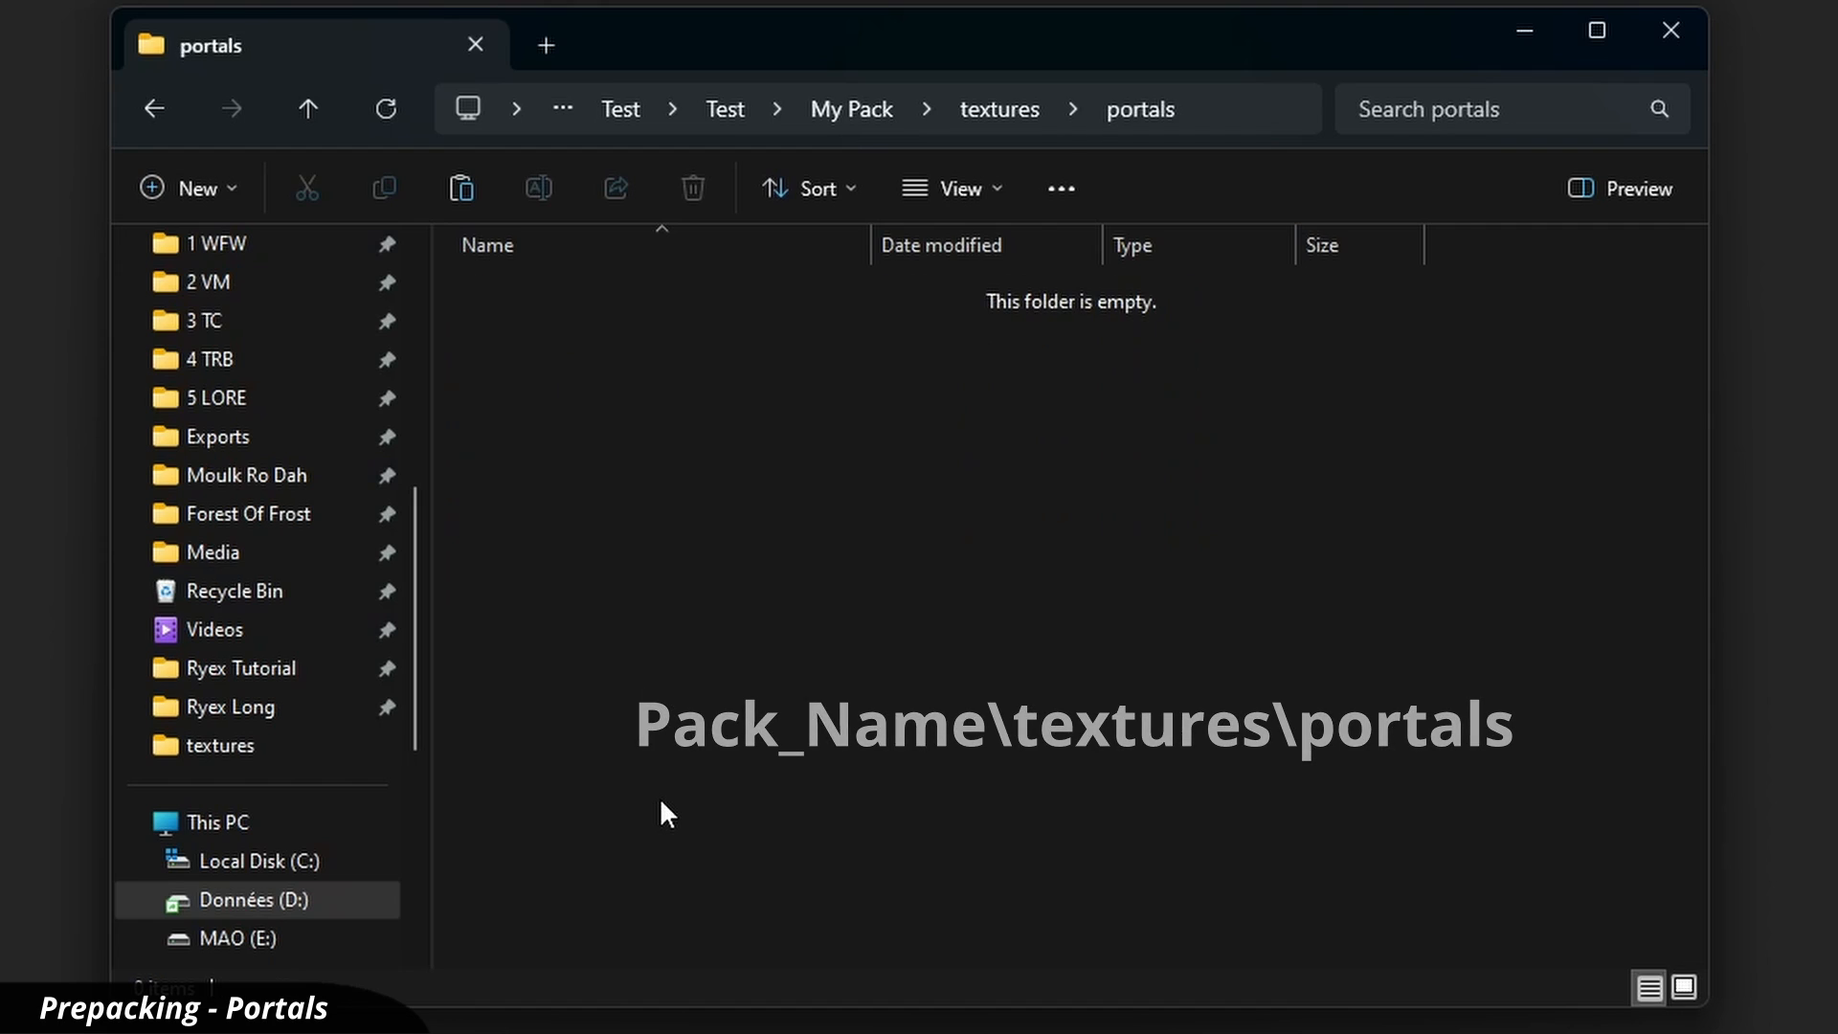
# Paste the four copied door and window images into the portals folder and show them as large thumbnails
pyautogui.hotkey('ctrl', 'v')
pyautogui.click(627, 524)
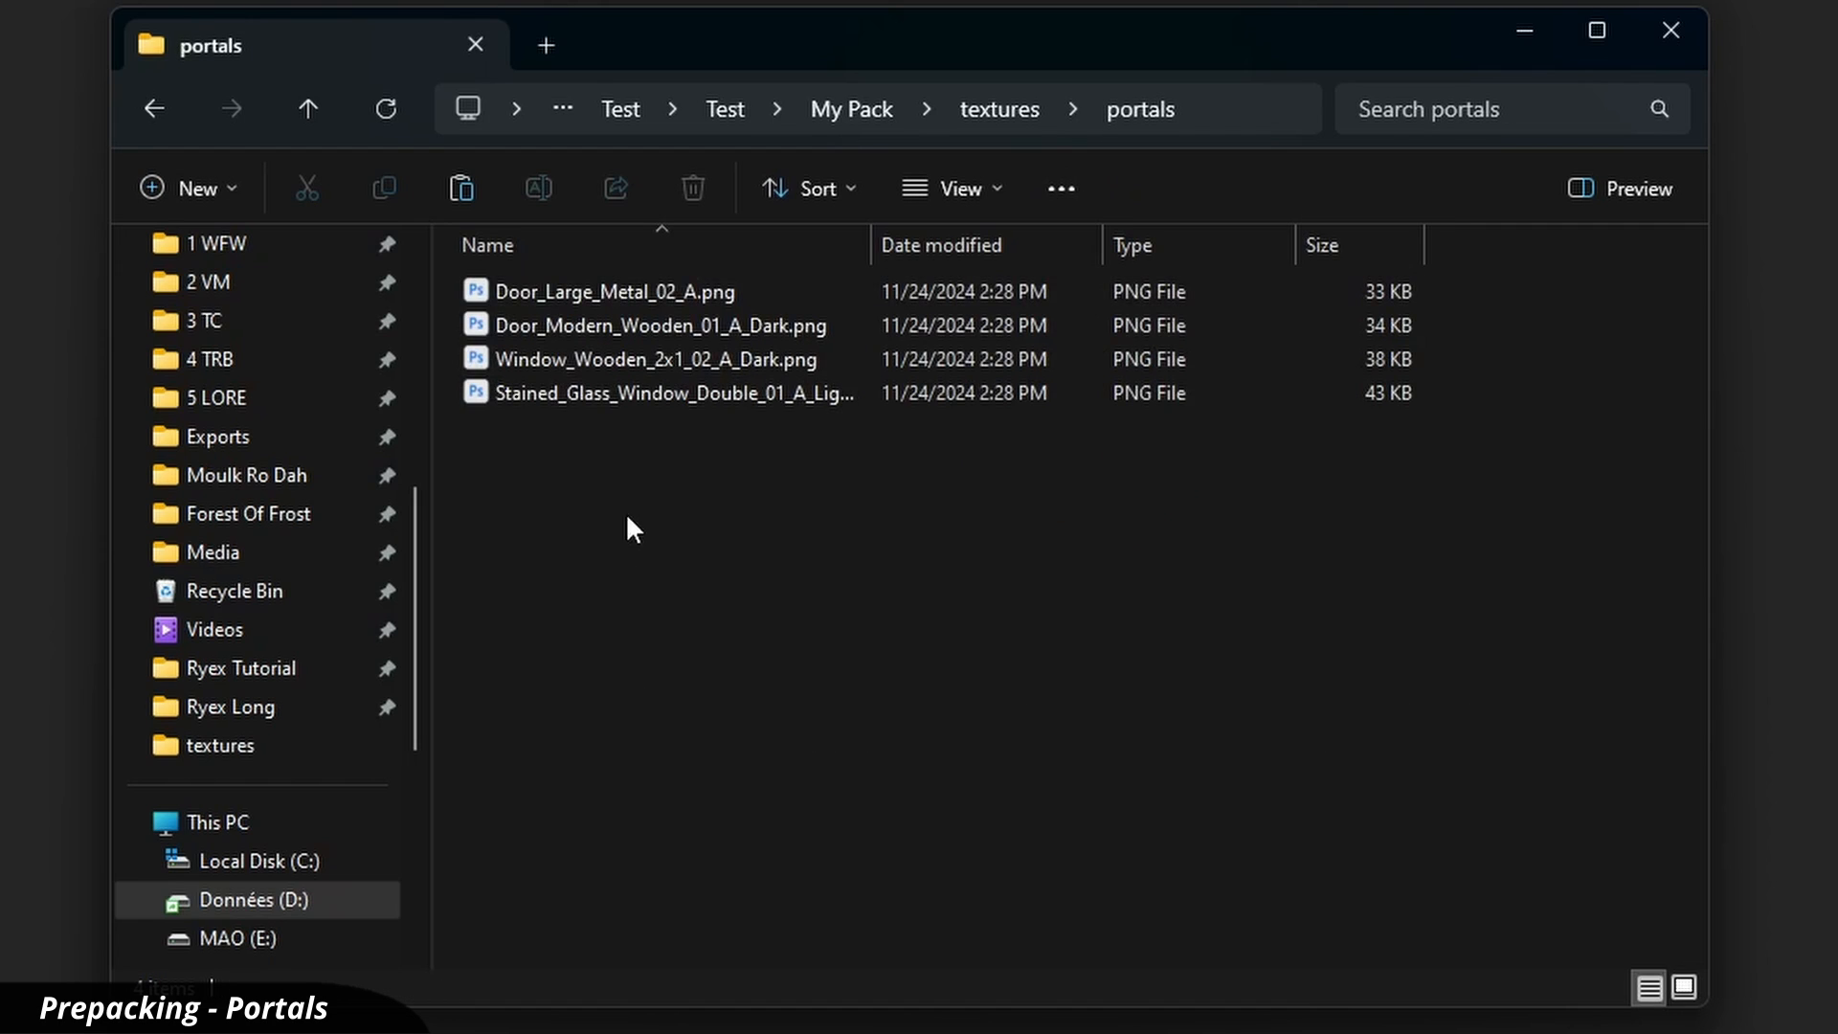
pyautogui.hotkey('ctrl', 'shift', '3')
pyautogui.scroll(4, 686, 506)
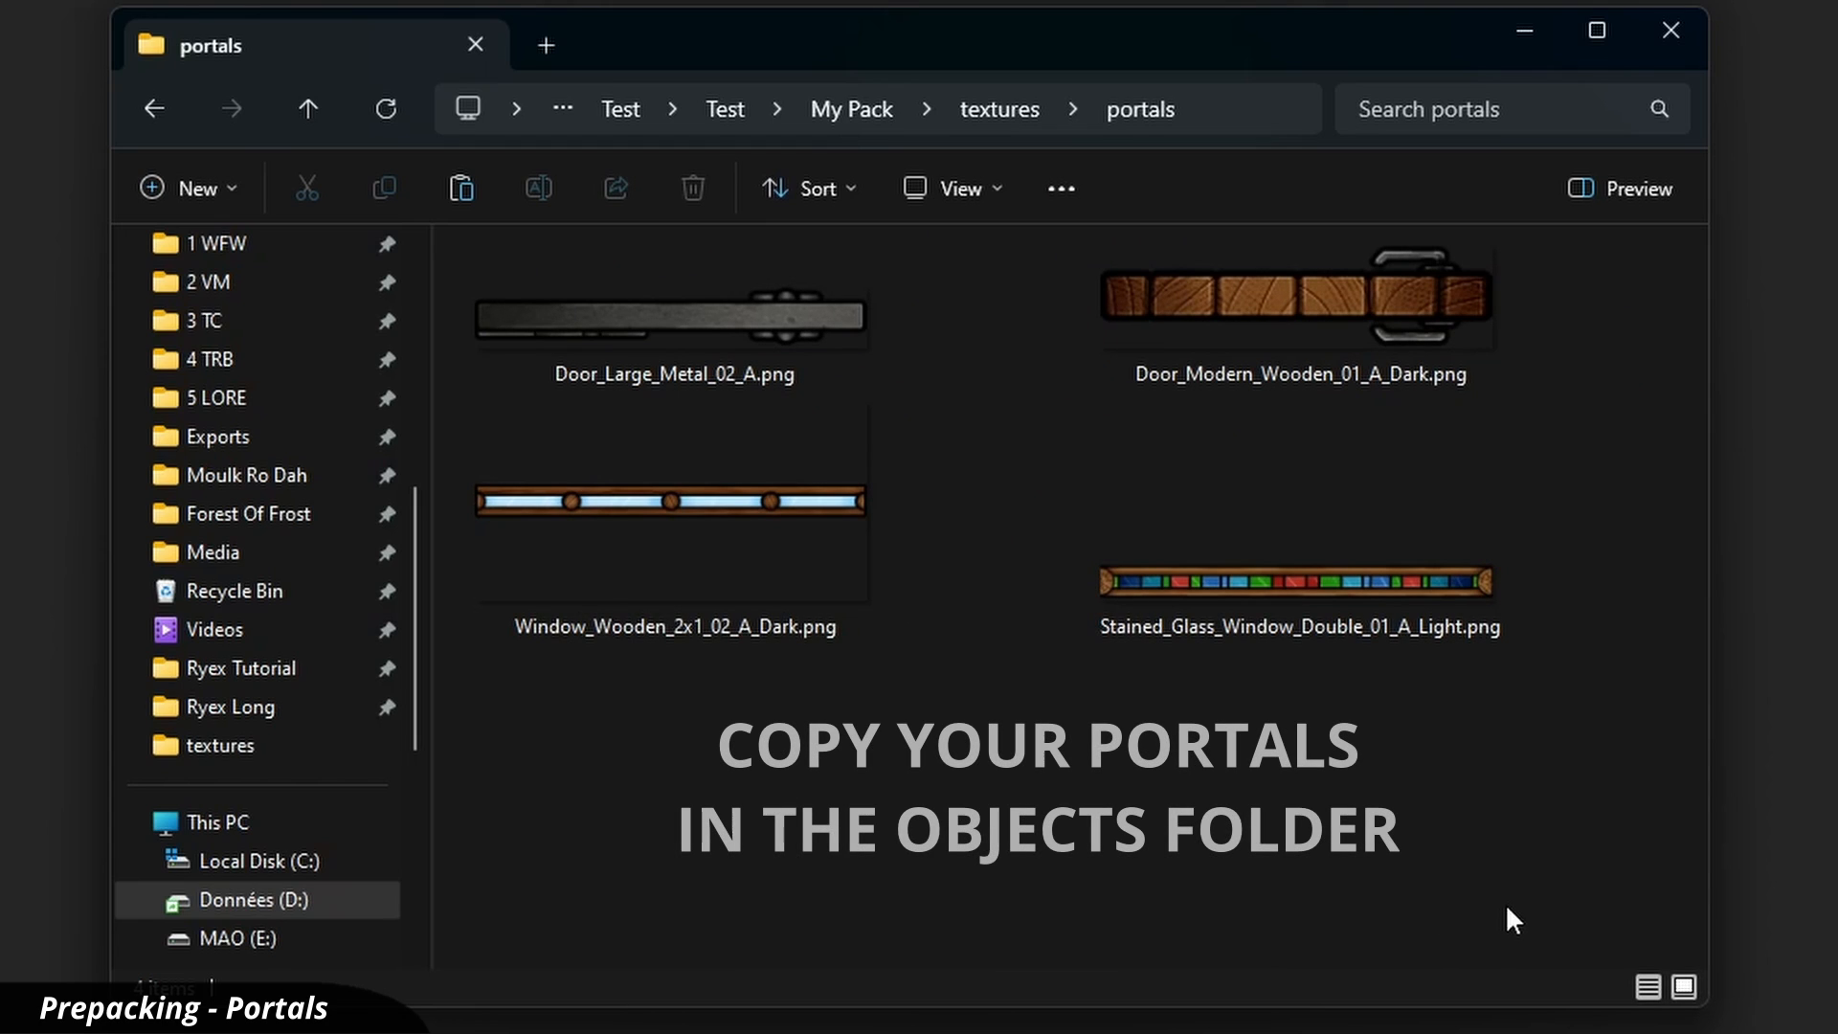
# Copy the four door and window images from portals into a new folder named Portals inside the textures folder's objects folder
pyautogui.moveTo(1508, 897); pyautogui.dragTo(682, 316)
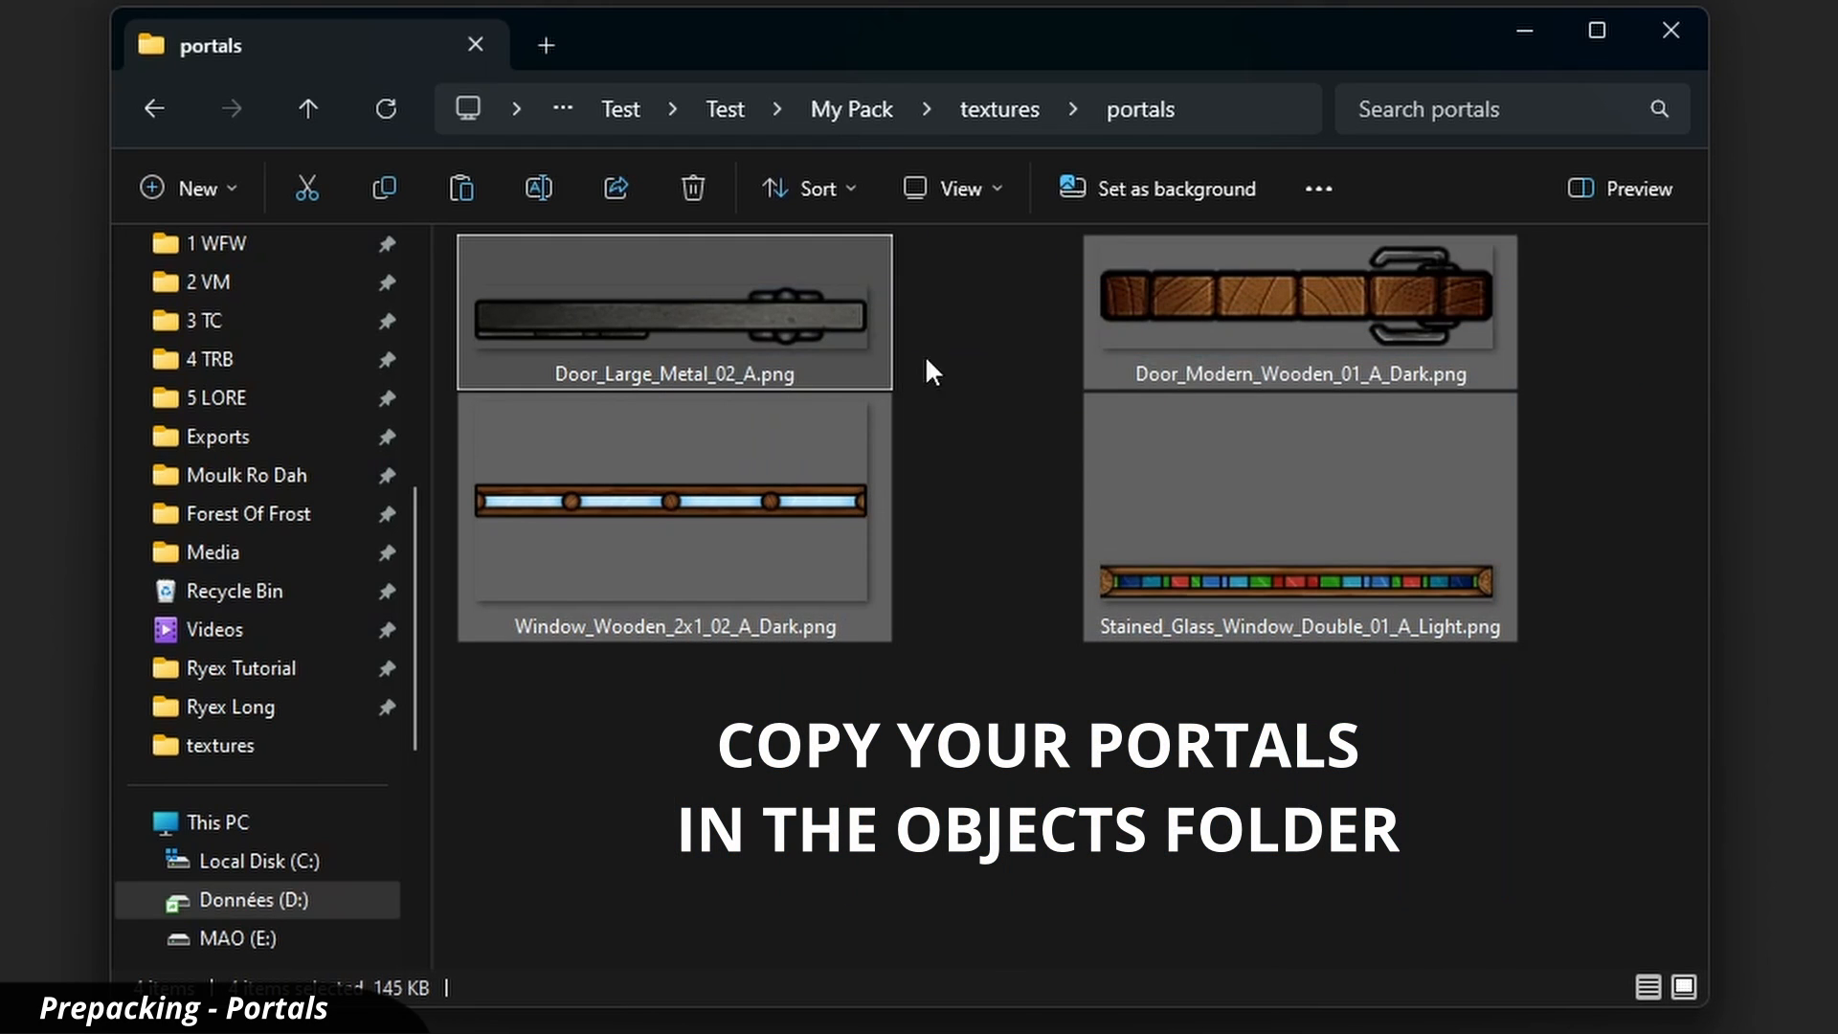
pyautogui.click(1001, 116)
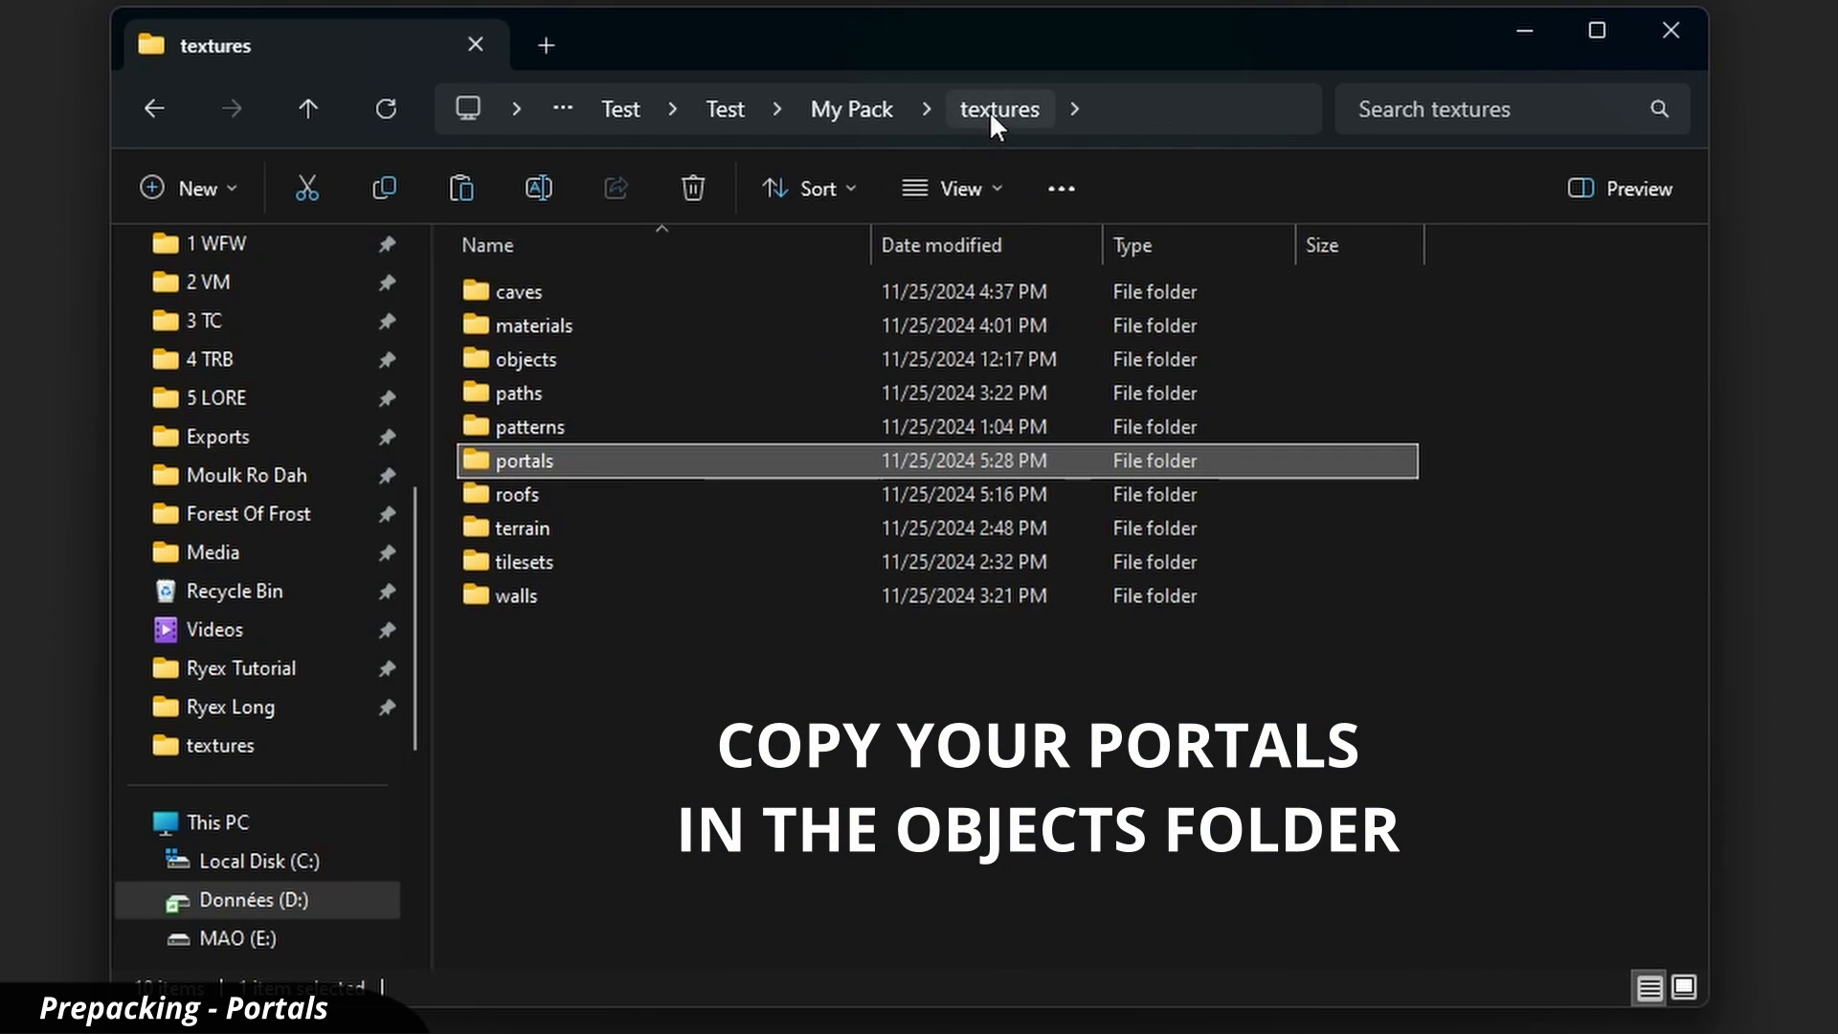
pyautogui.doubleClick(572, 359)
pyautogui.hotkey('ctrl', 'shift', 'n')
pyautogui.write('Portals')
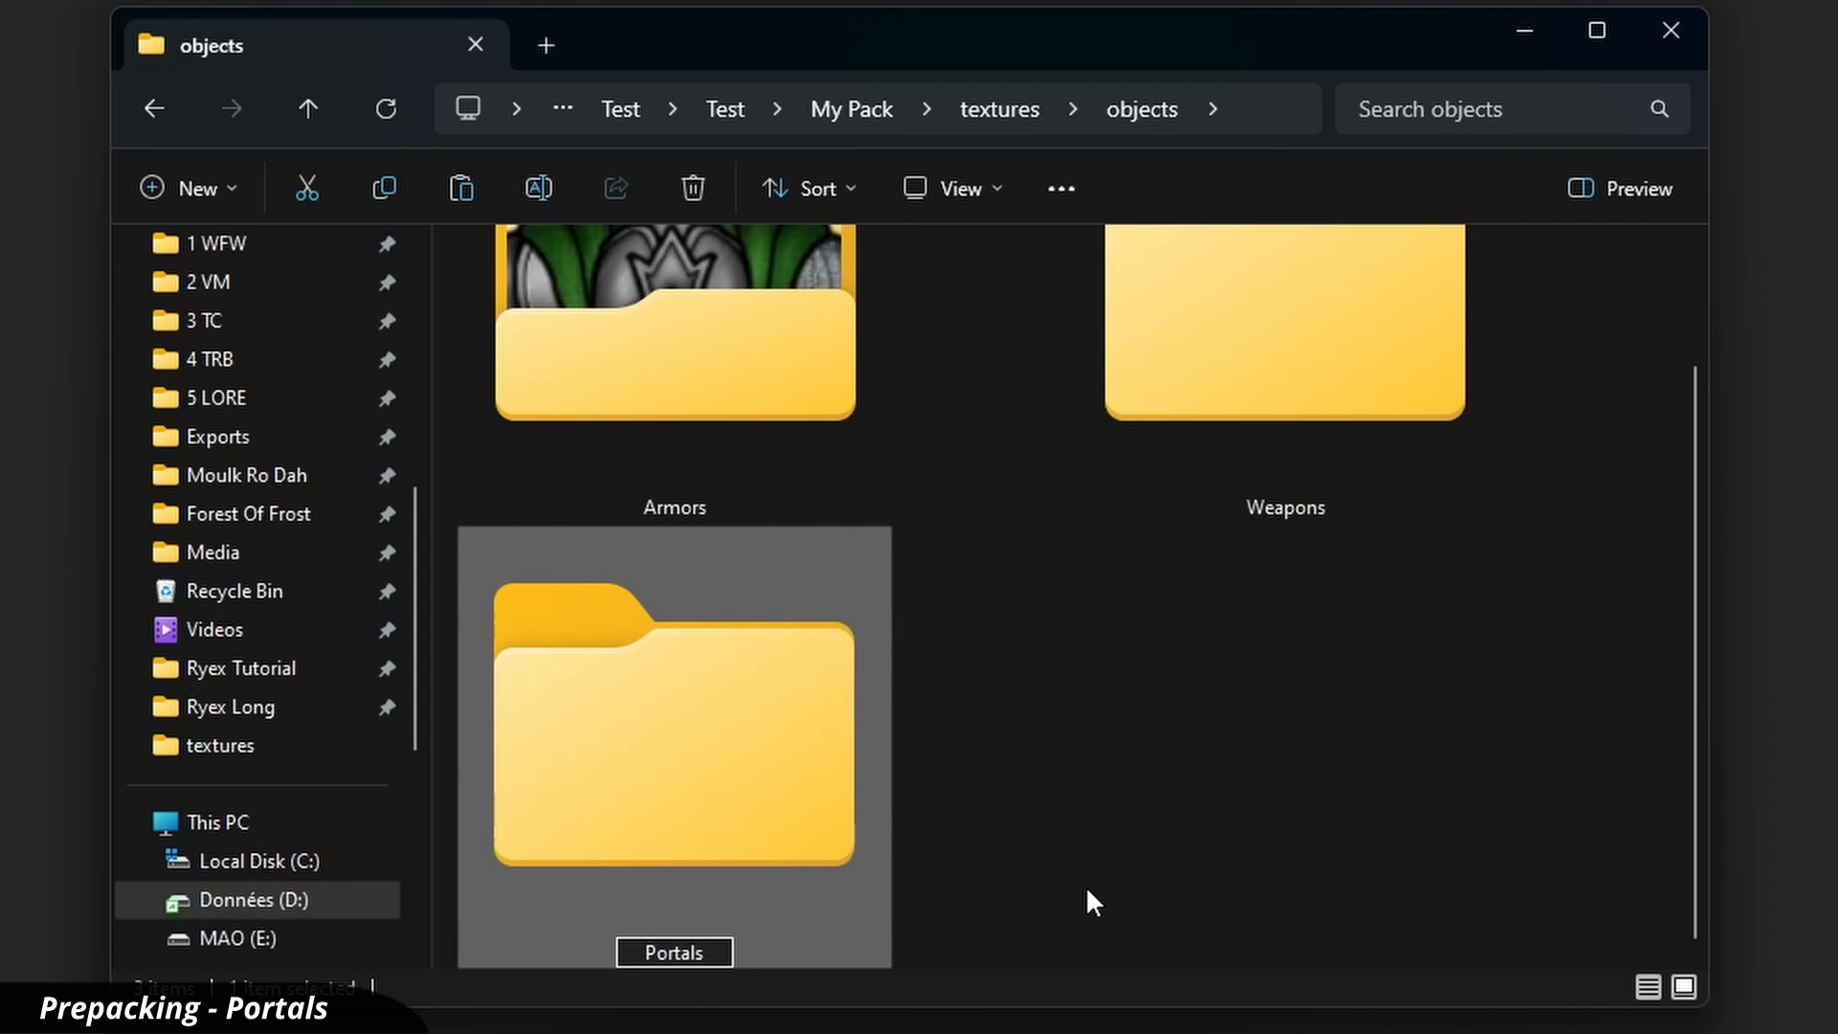
pyautogui.press('Return')
pyautogui.press('Return')
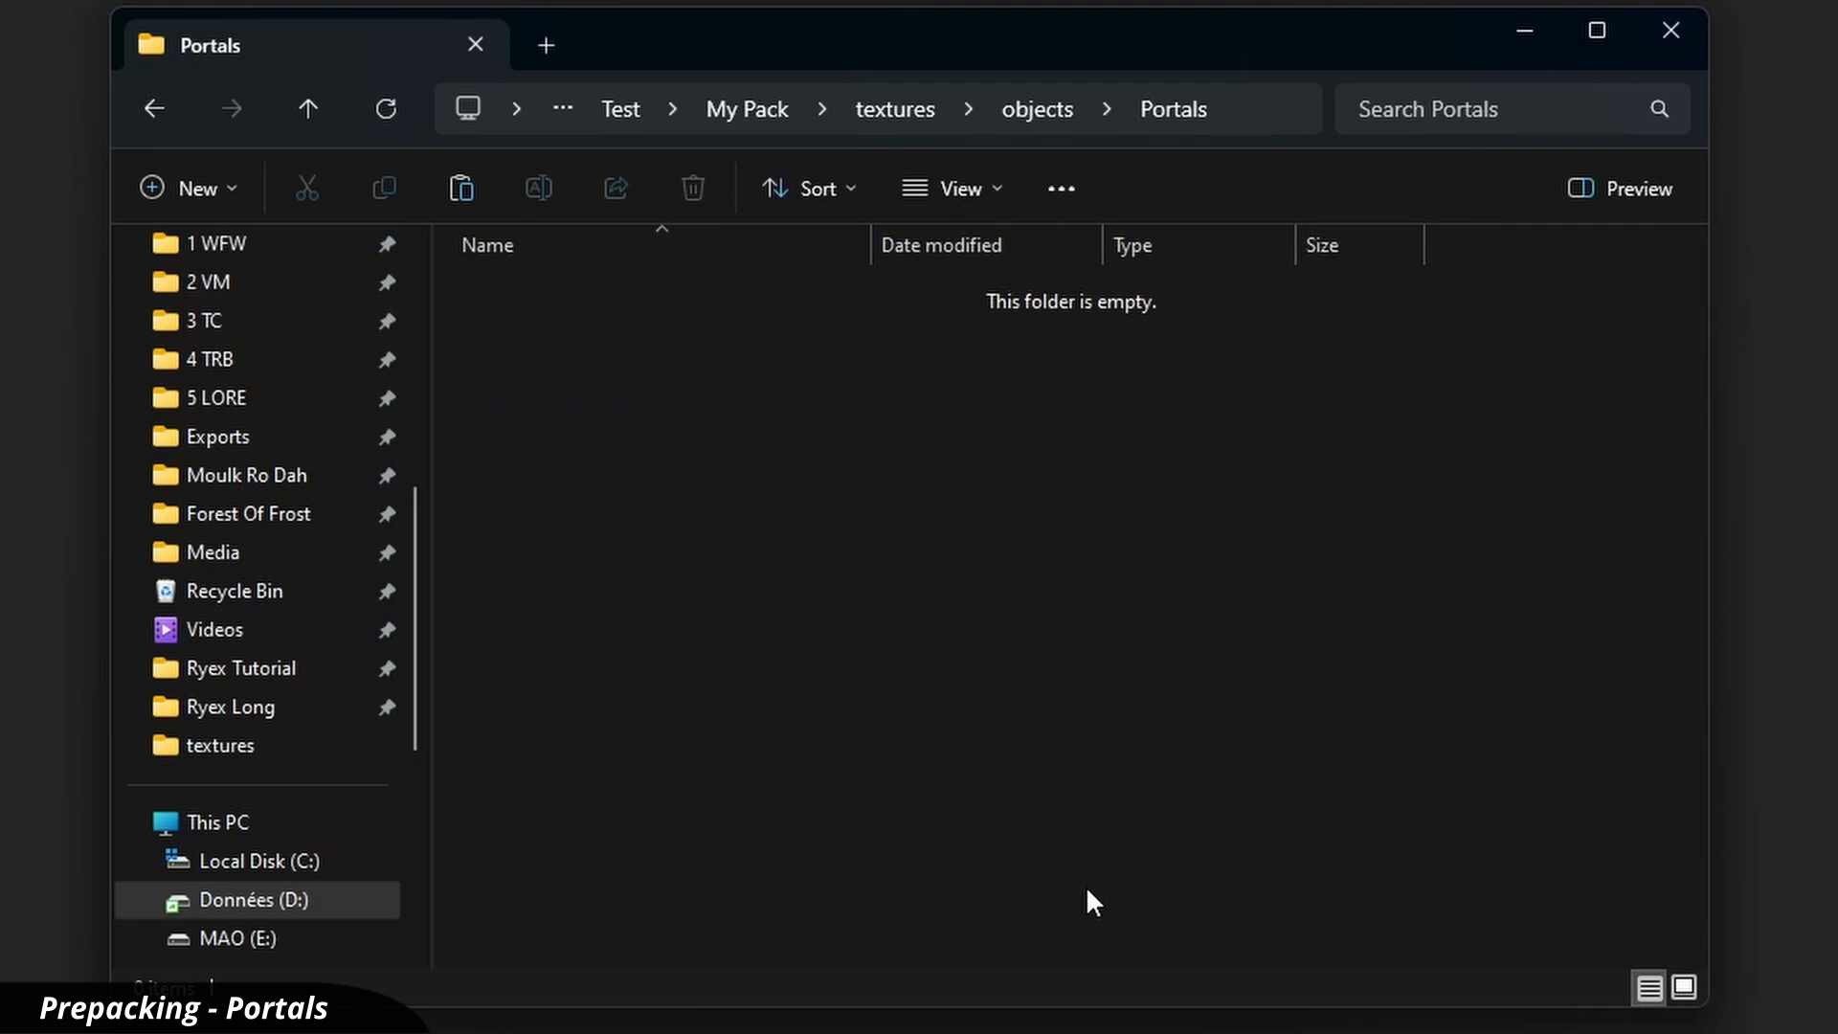
pyautogui.hotkey('ctrl', 'v')
pyautogui.click(1085, 887)
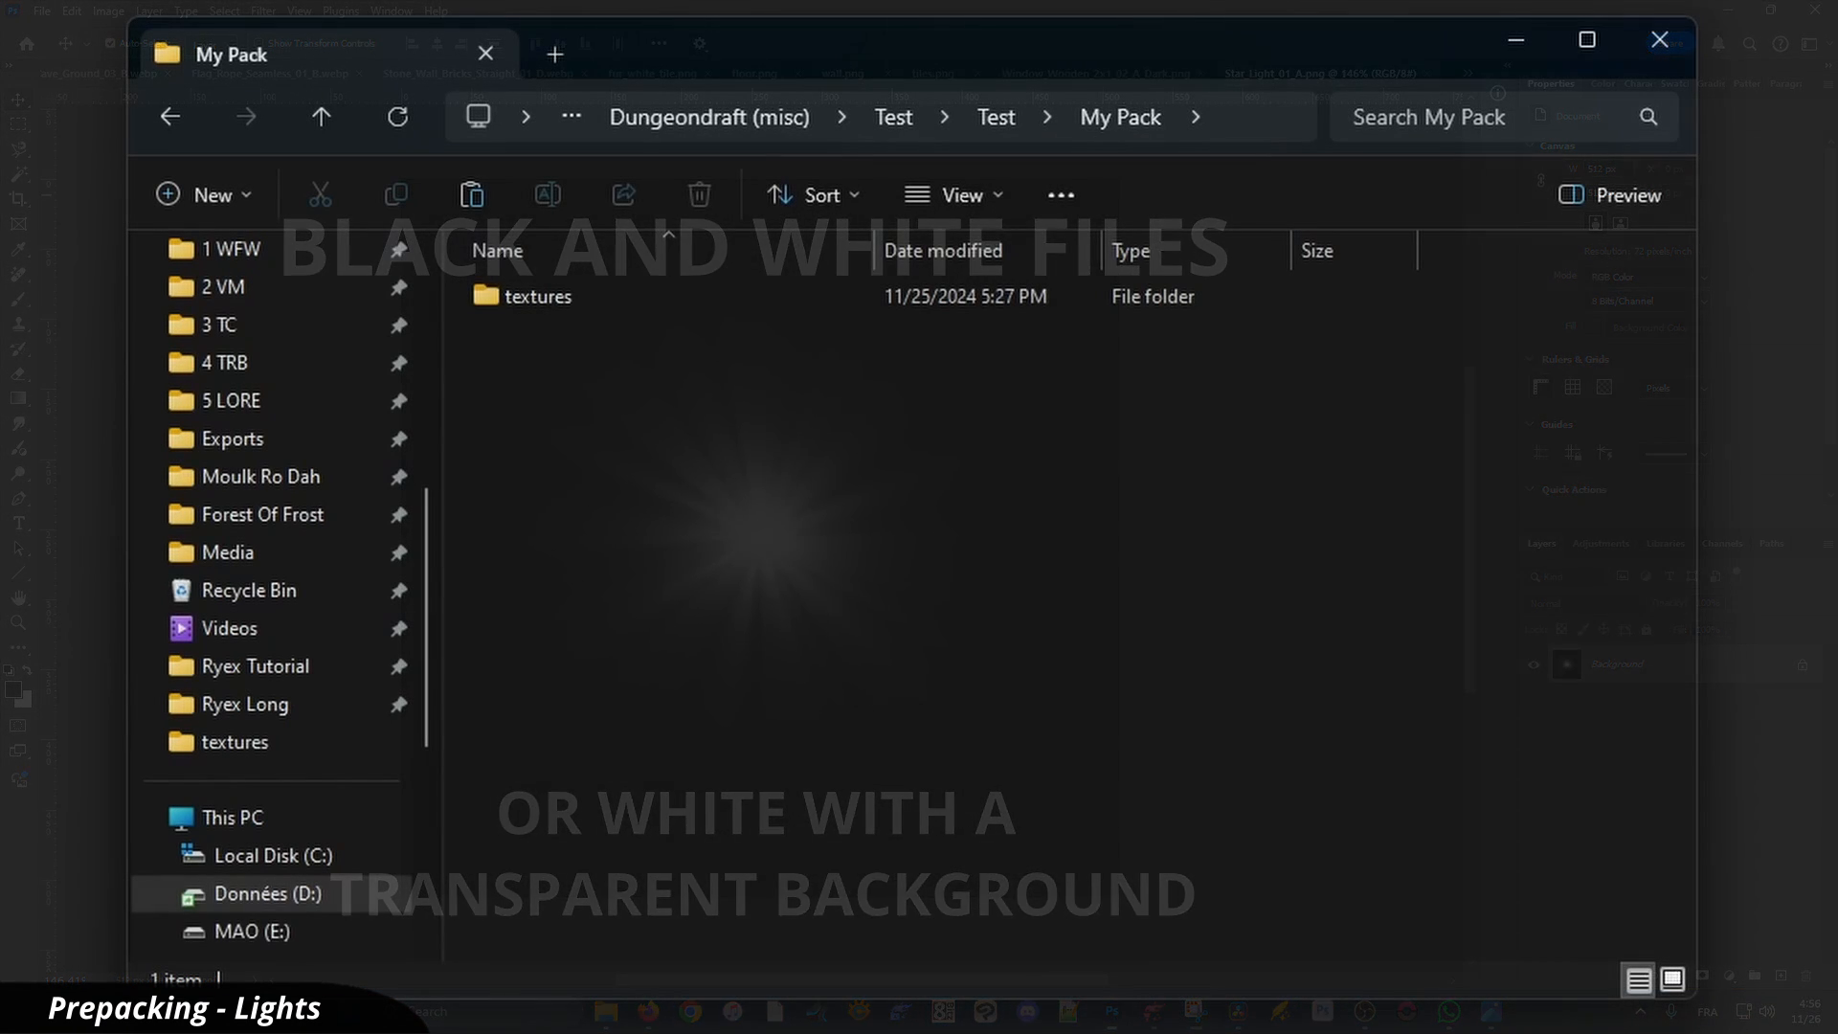
# Create a folder named lights inside My Pack's textures folder and paste the three copied light images into it
pyautogui.doubleClick(551, 304)
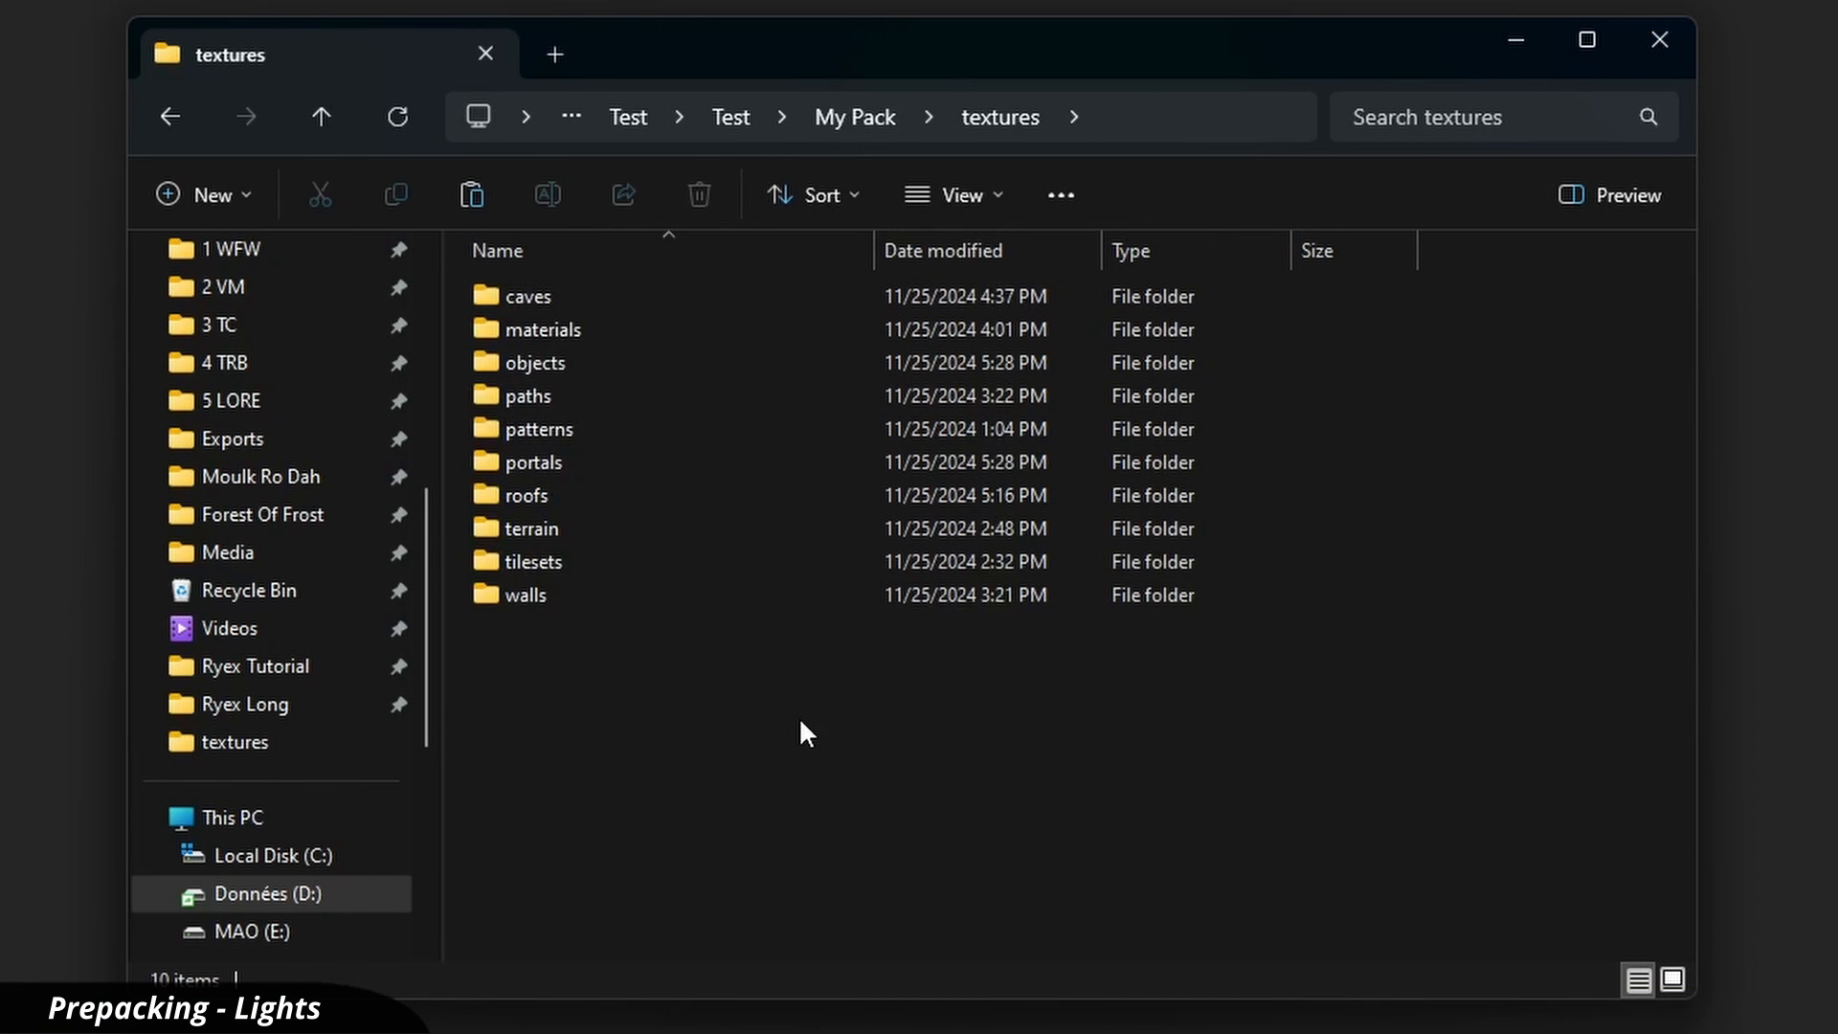
pyautogui.hotkey('ctrl', 'shift', 'n')
pyautogui.write('lights')
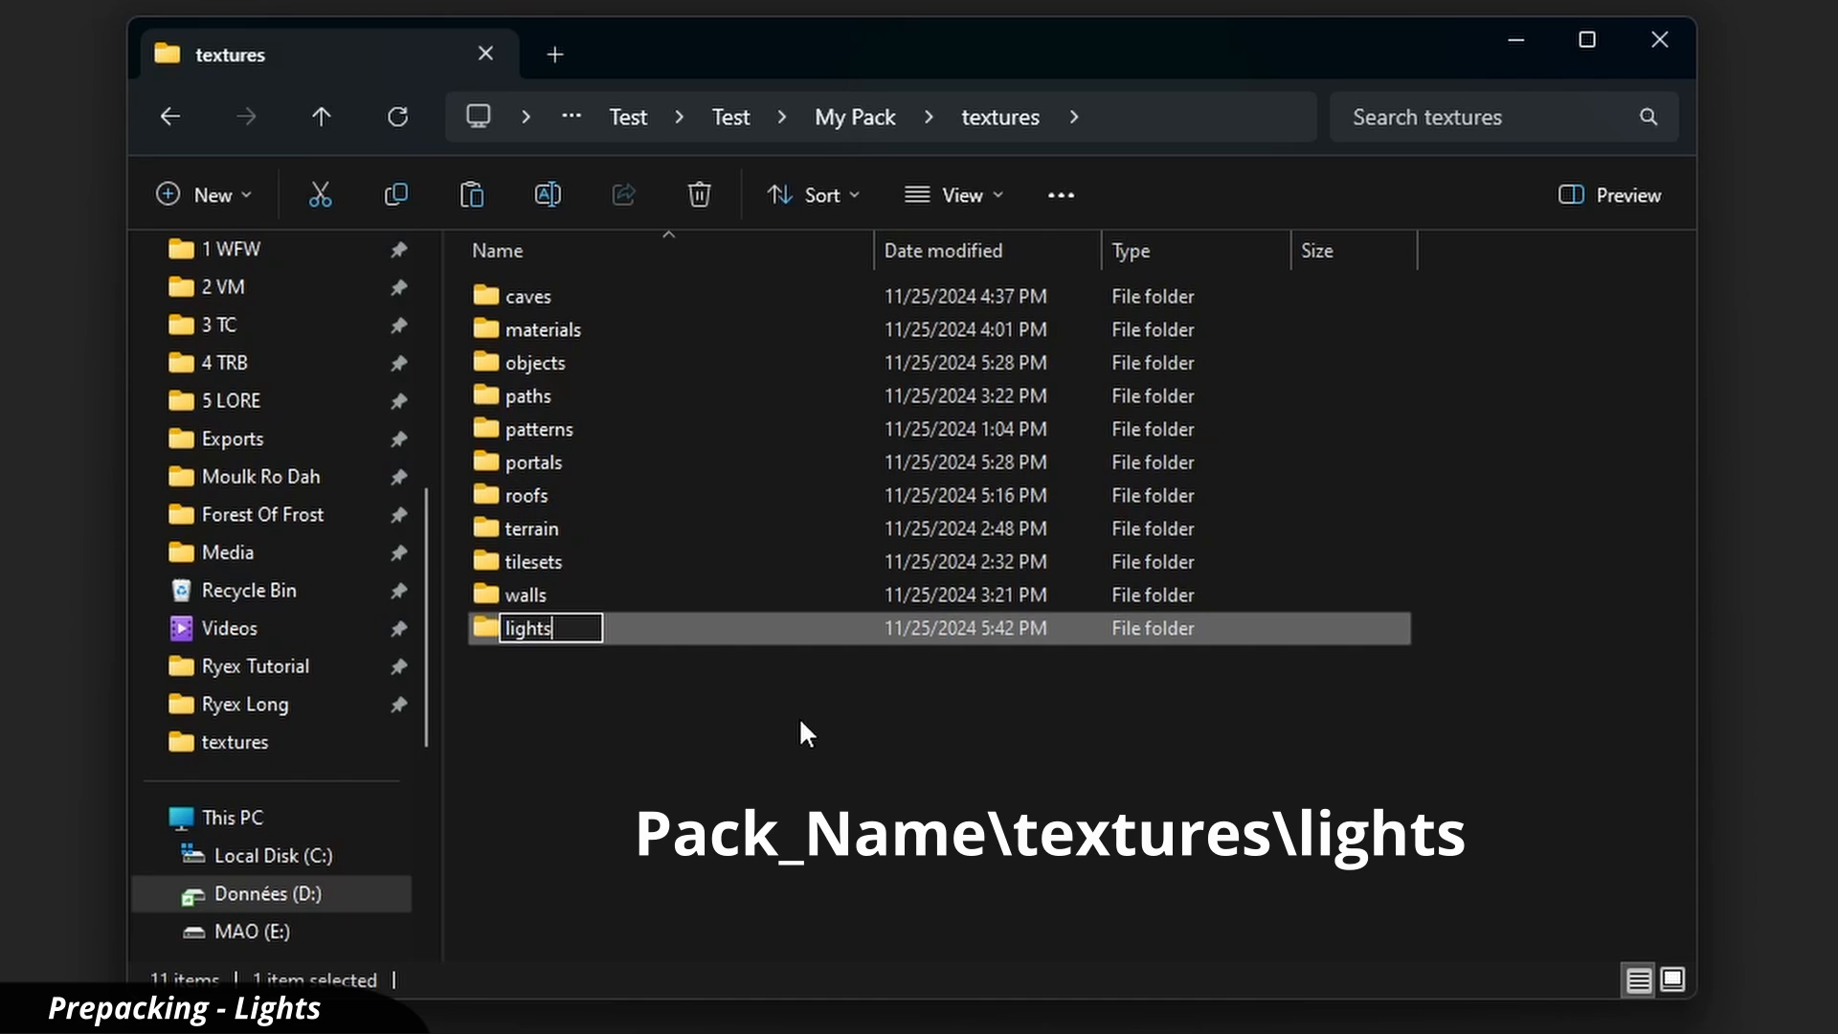
pyautogui.press('Return')
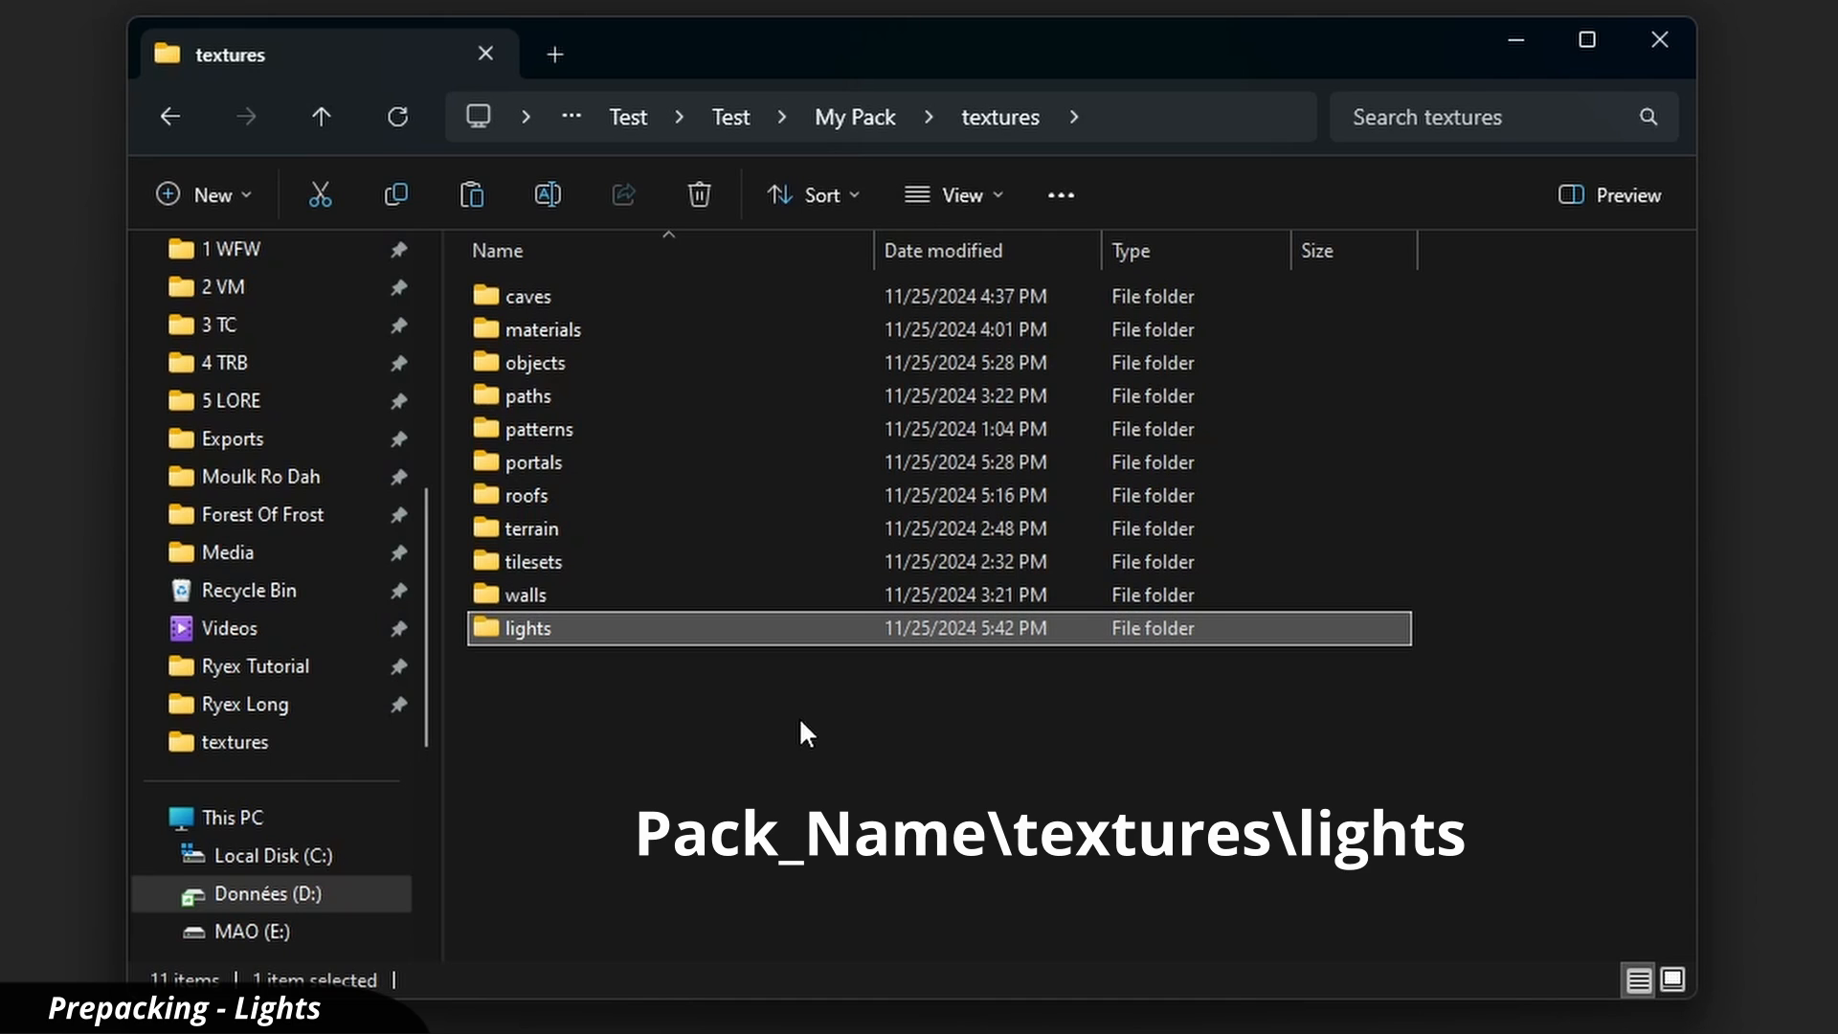
pyautogui.press('Return')
pyautogui.hotkey('ctrl', 'v')
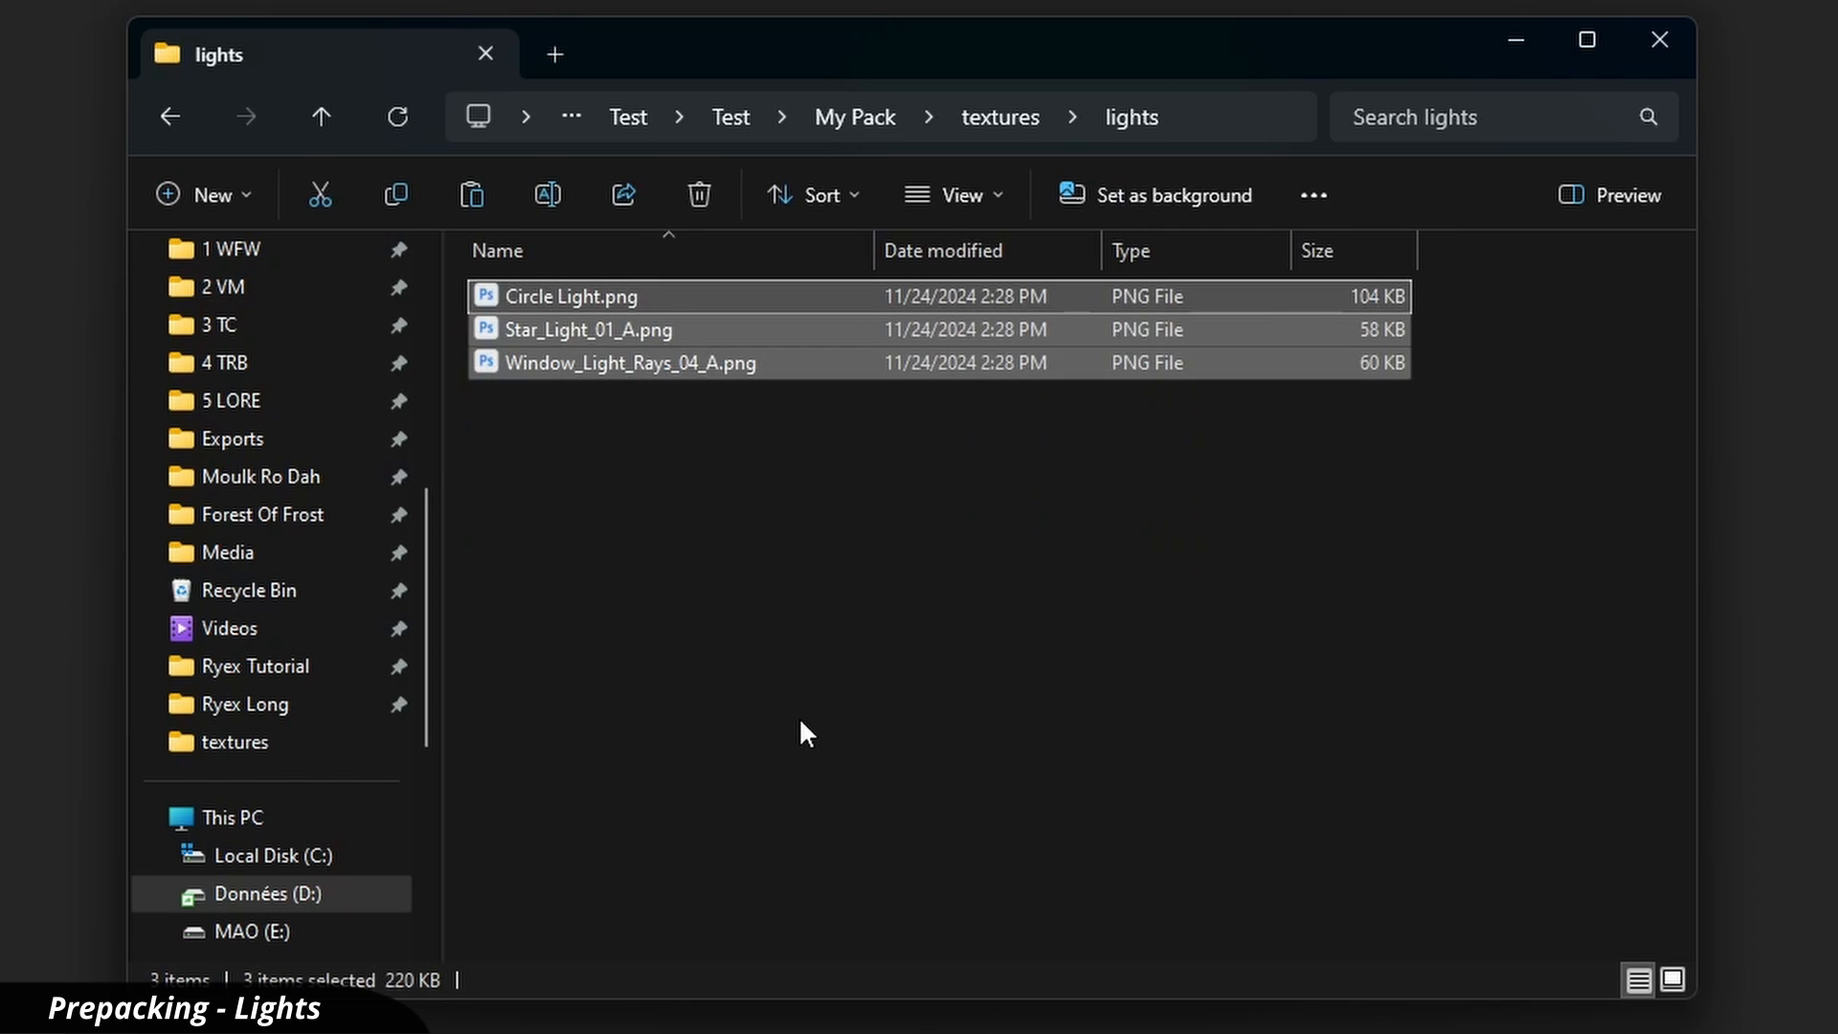
pyautogui.click(800, 722)
# Switch to Photoshop and turn on Pattern Preview for Water_Small_Waves_01_B.png to inspect the seams between the repeated tiles
pyautogui.scroll(4, 789, 689)
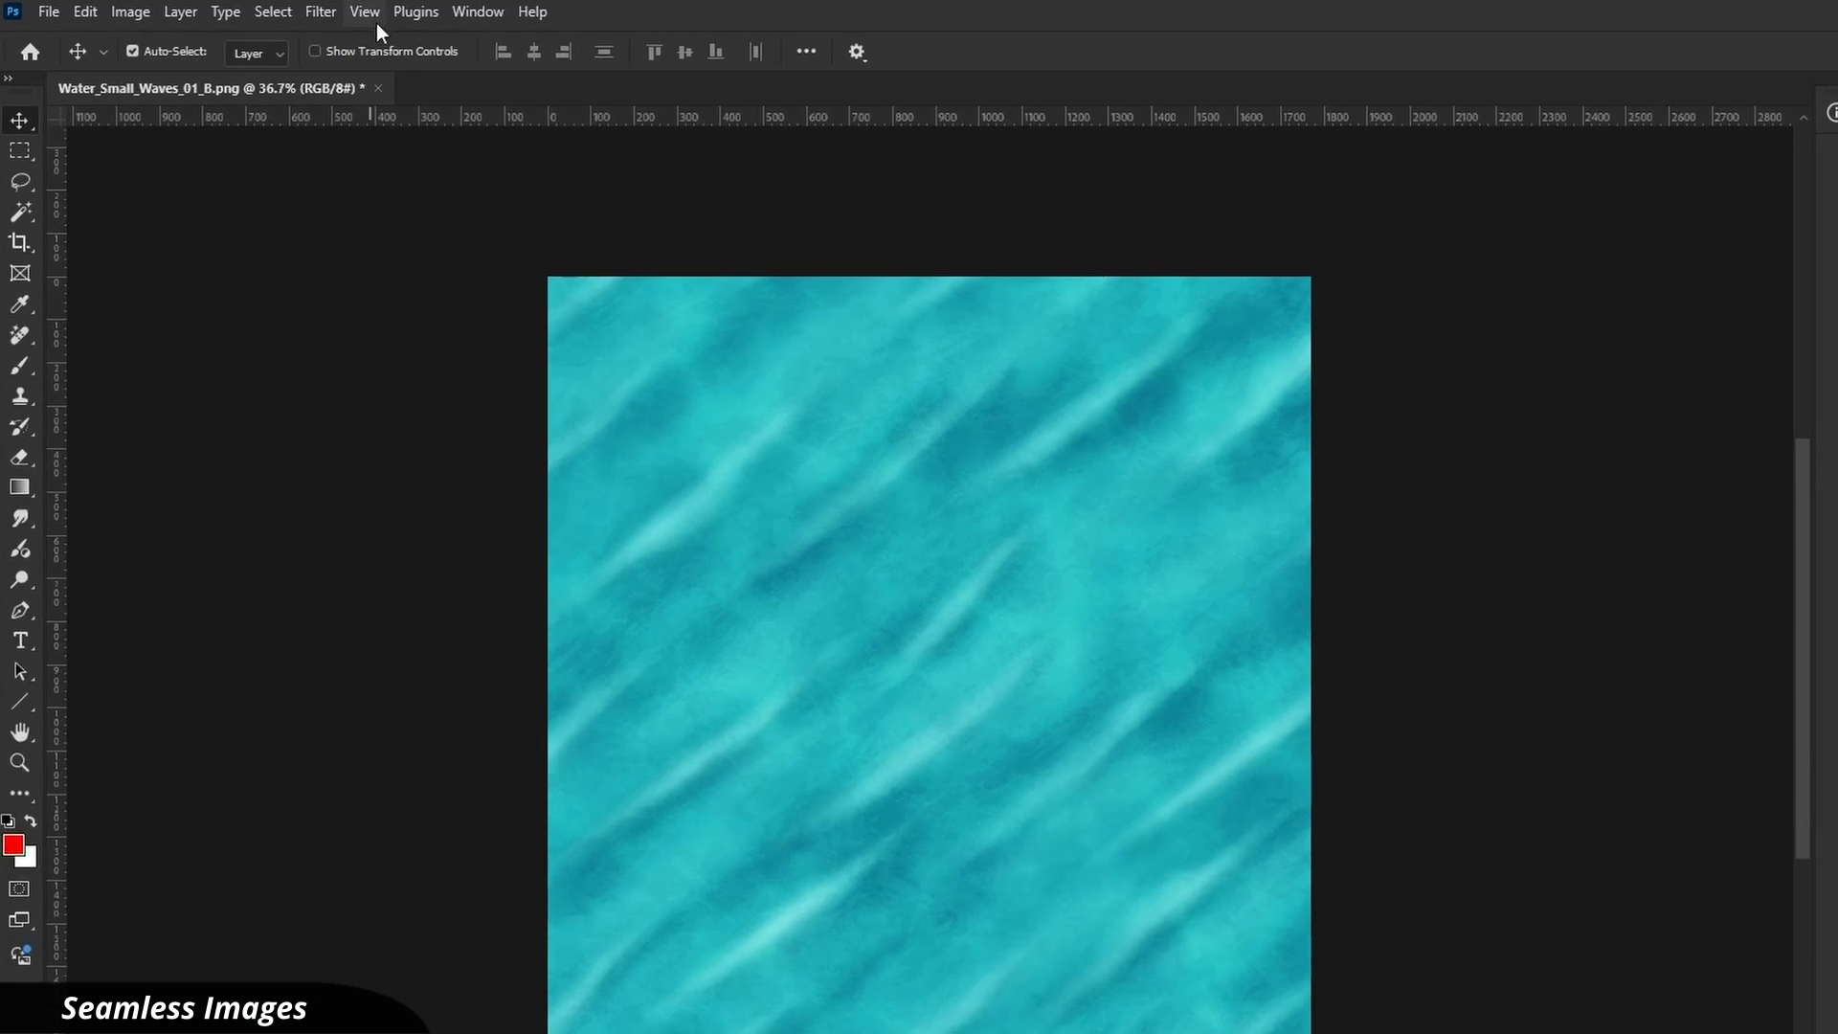
pyautogui.click(299, 11)
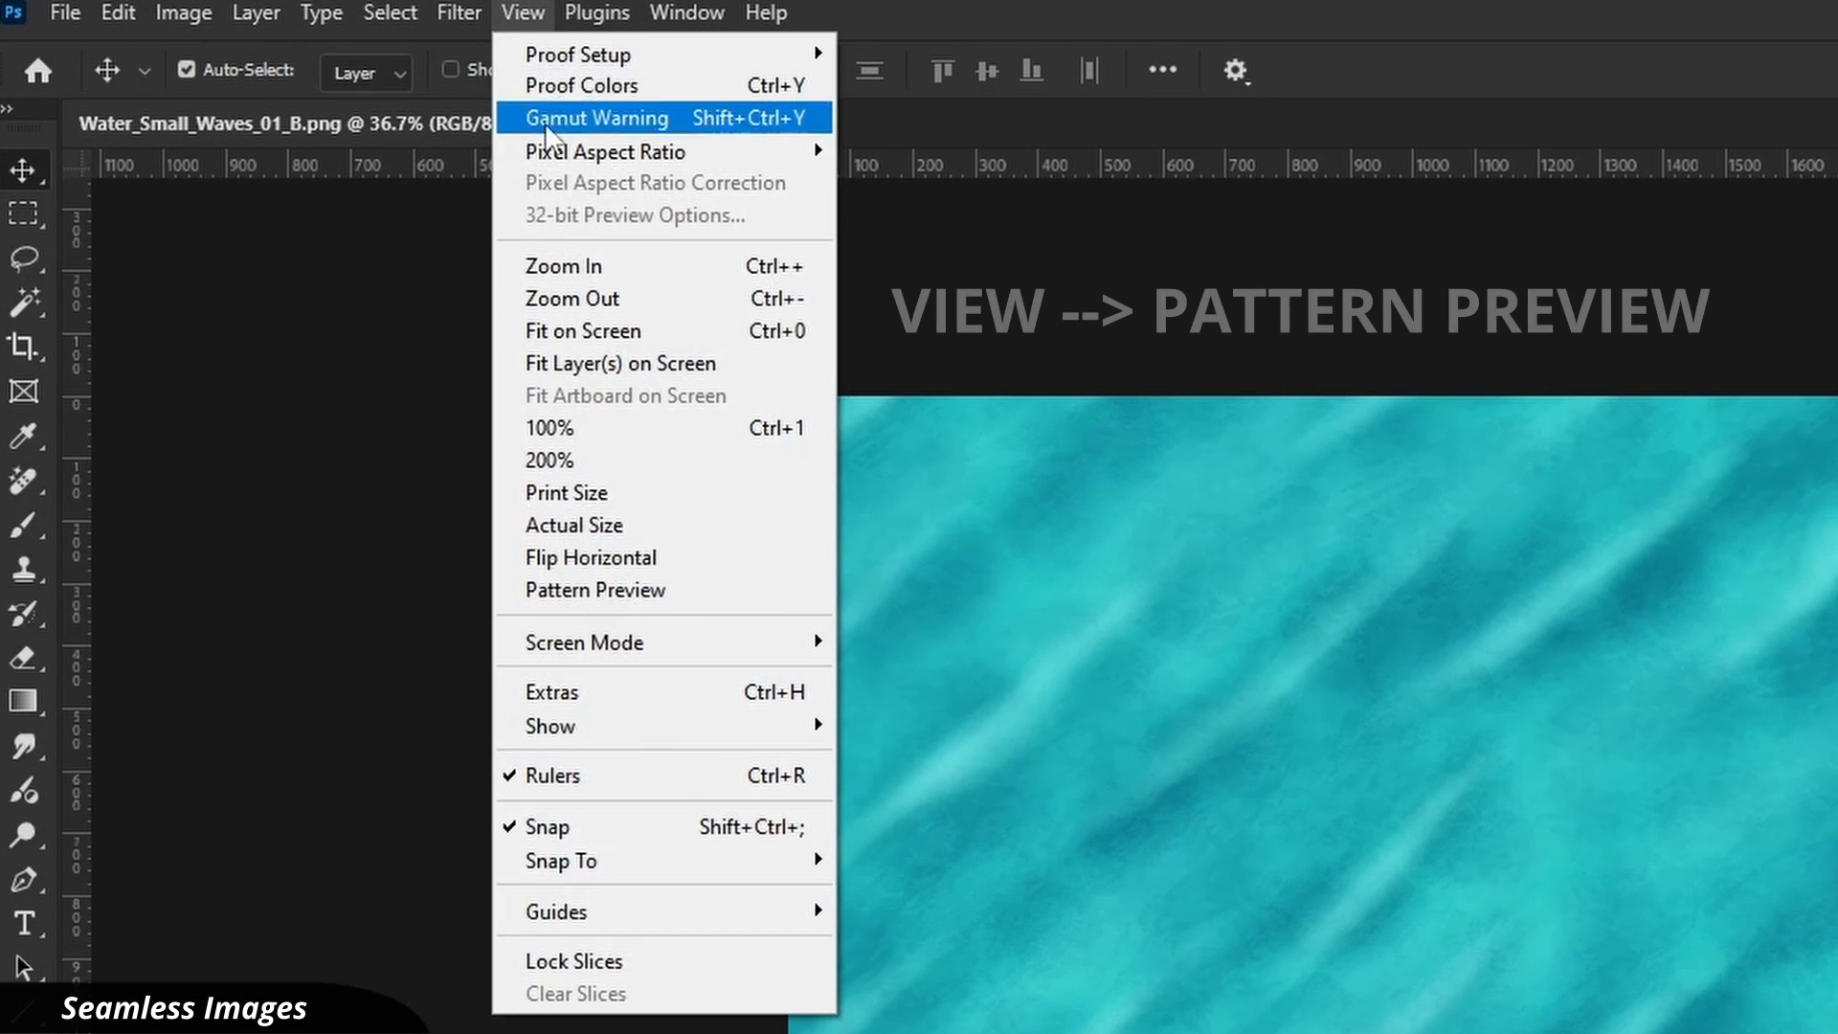
pyautogui.click(595, 590)
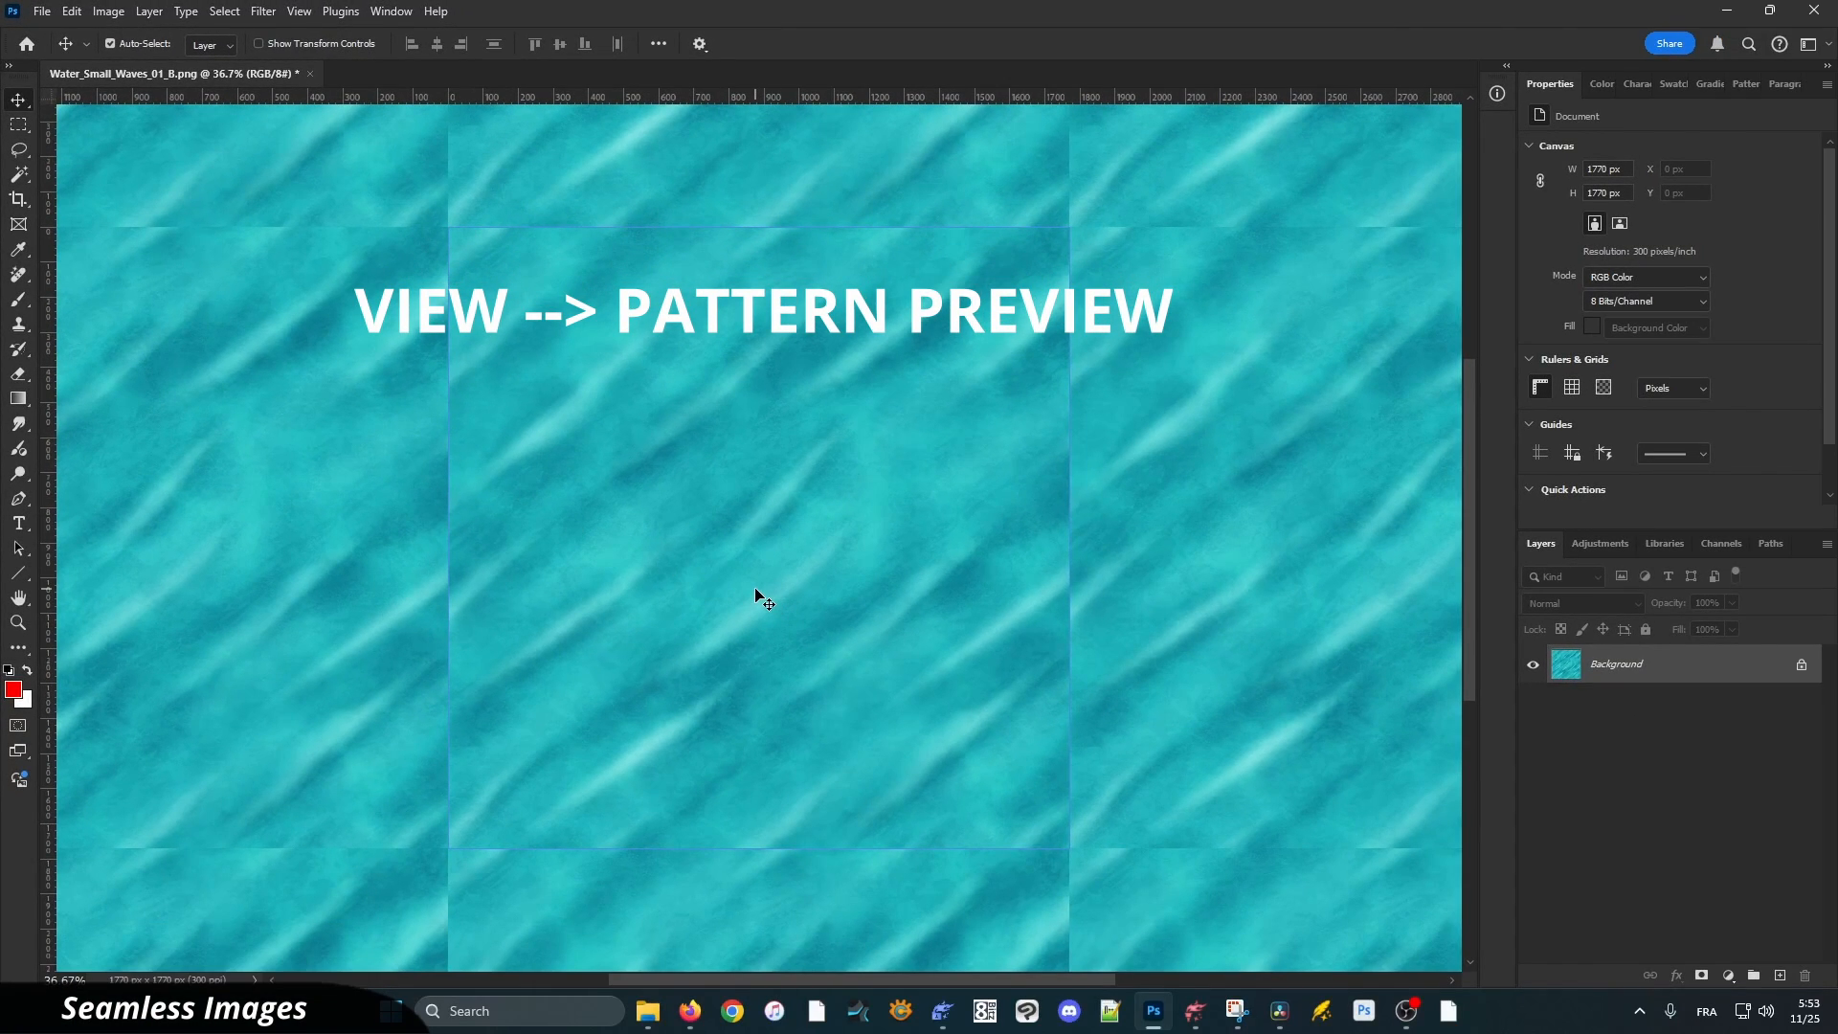
pyautogui.scroll(-2, 763, 600)
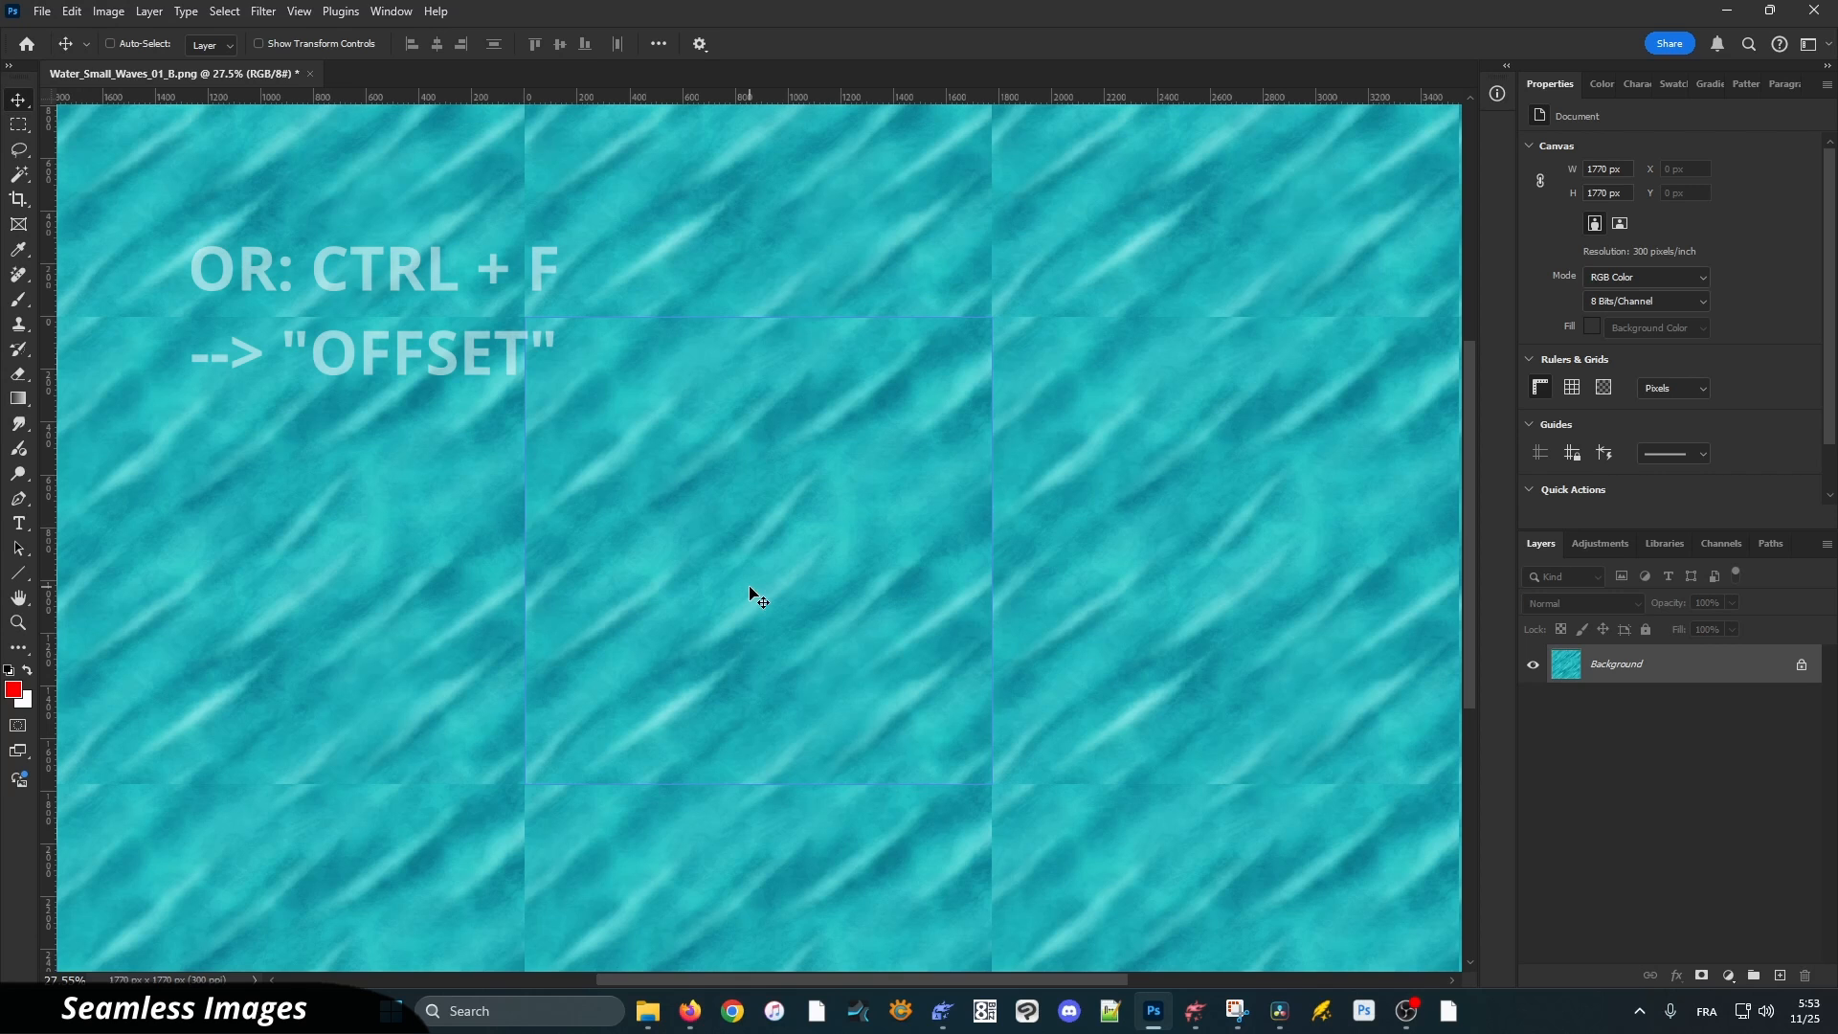
# Search for the Offset filter and preview it on the water texture without applying it
pyautogui.hotkey('ctrl', 'f')
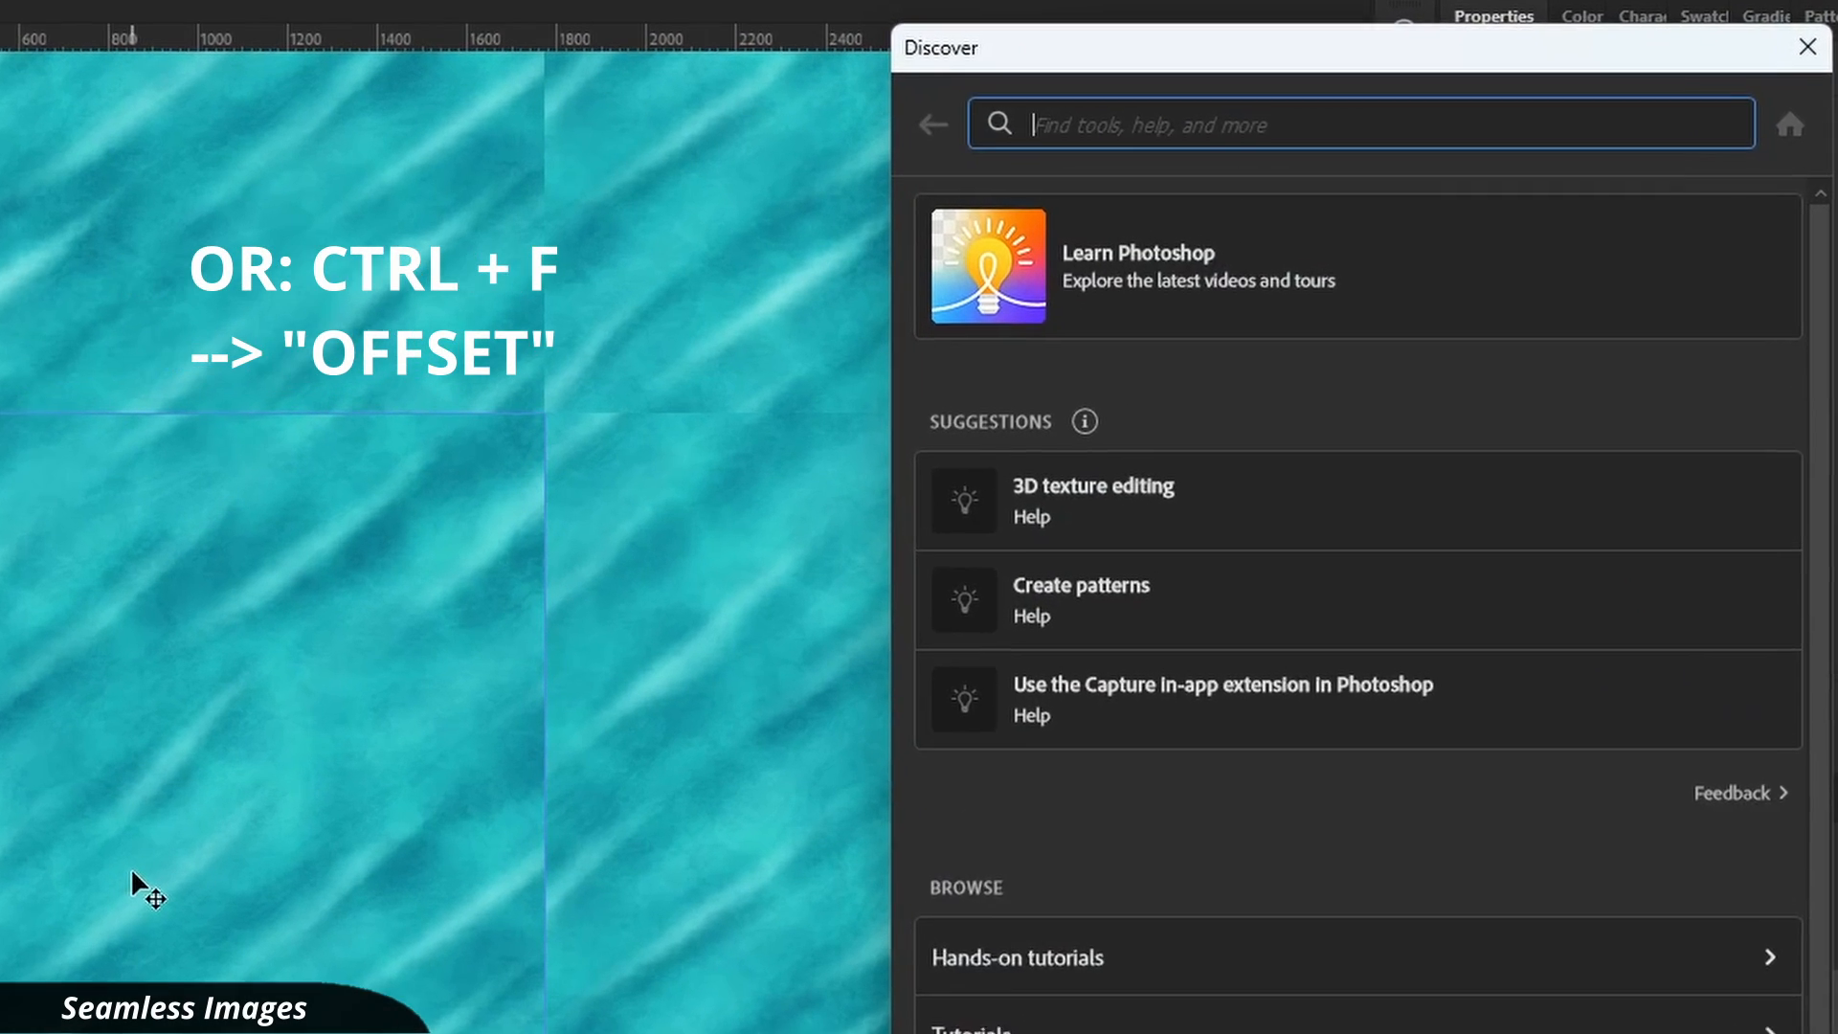
pyautogui.write('offset')
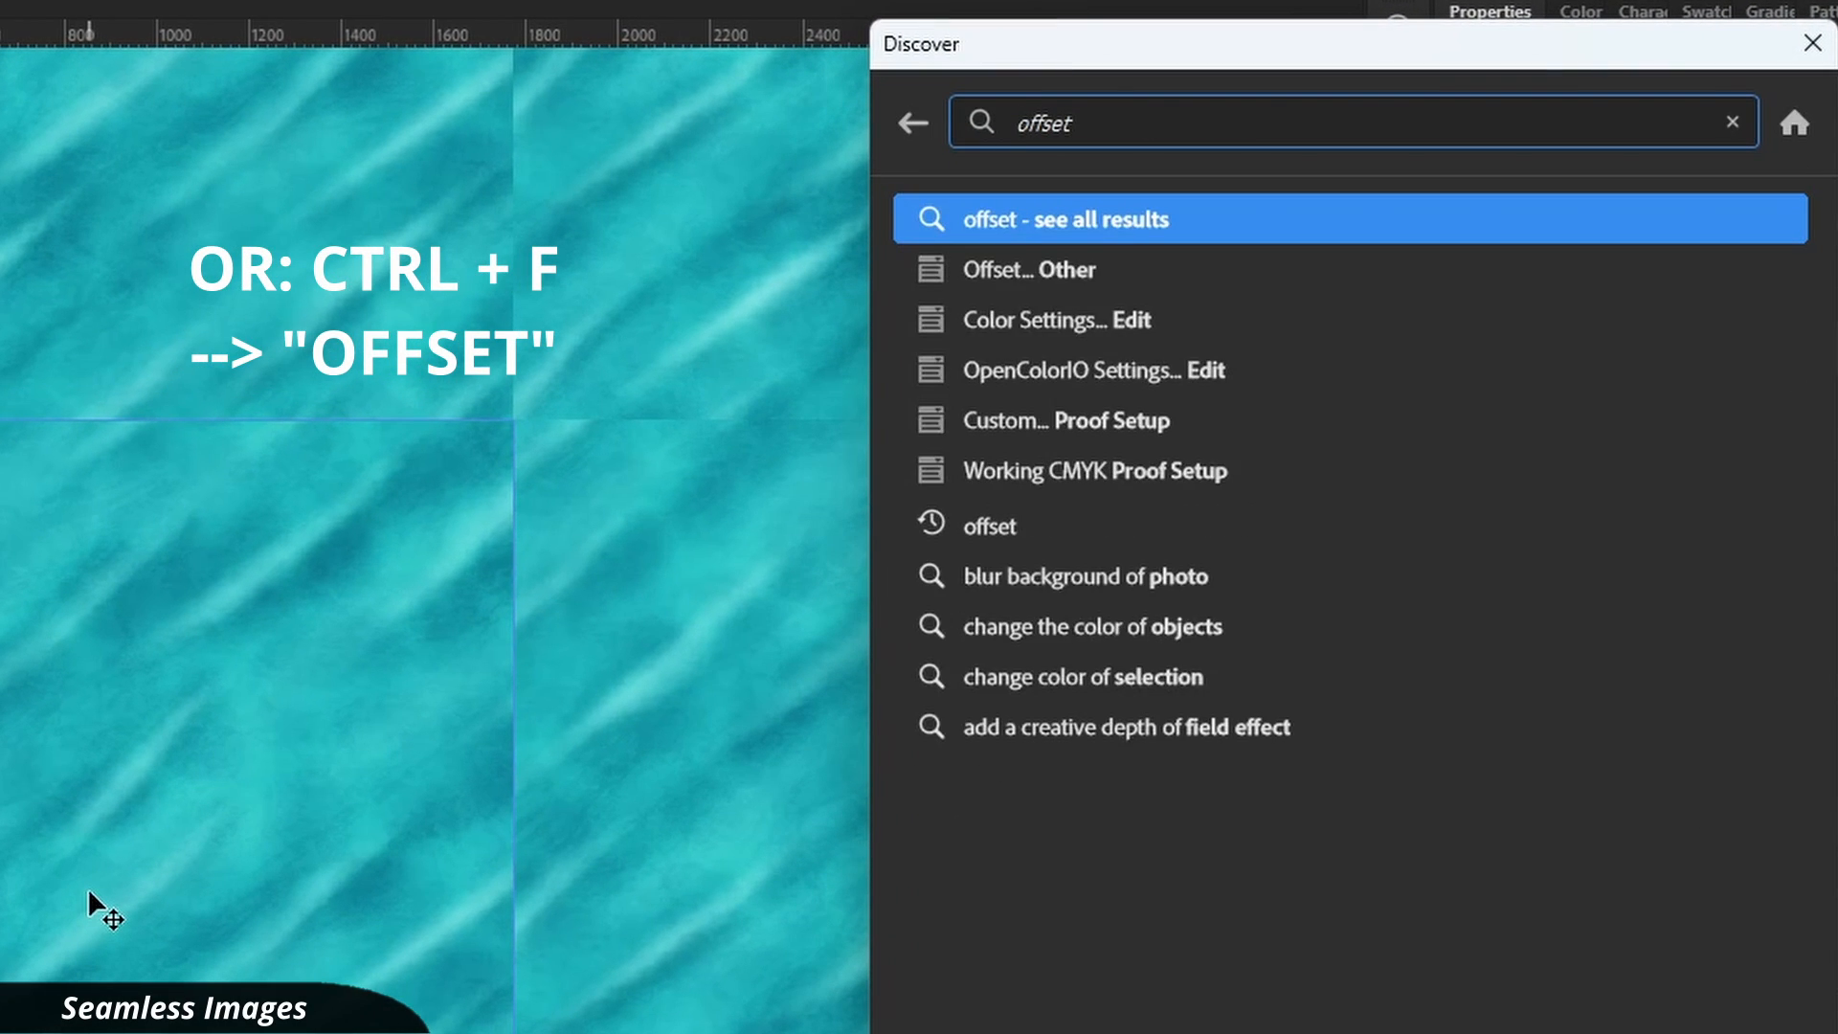
pyautogui.click(1110, 276)
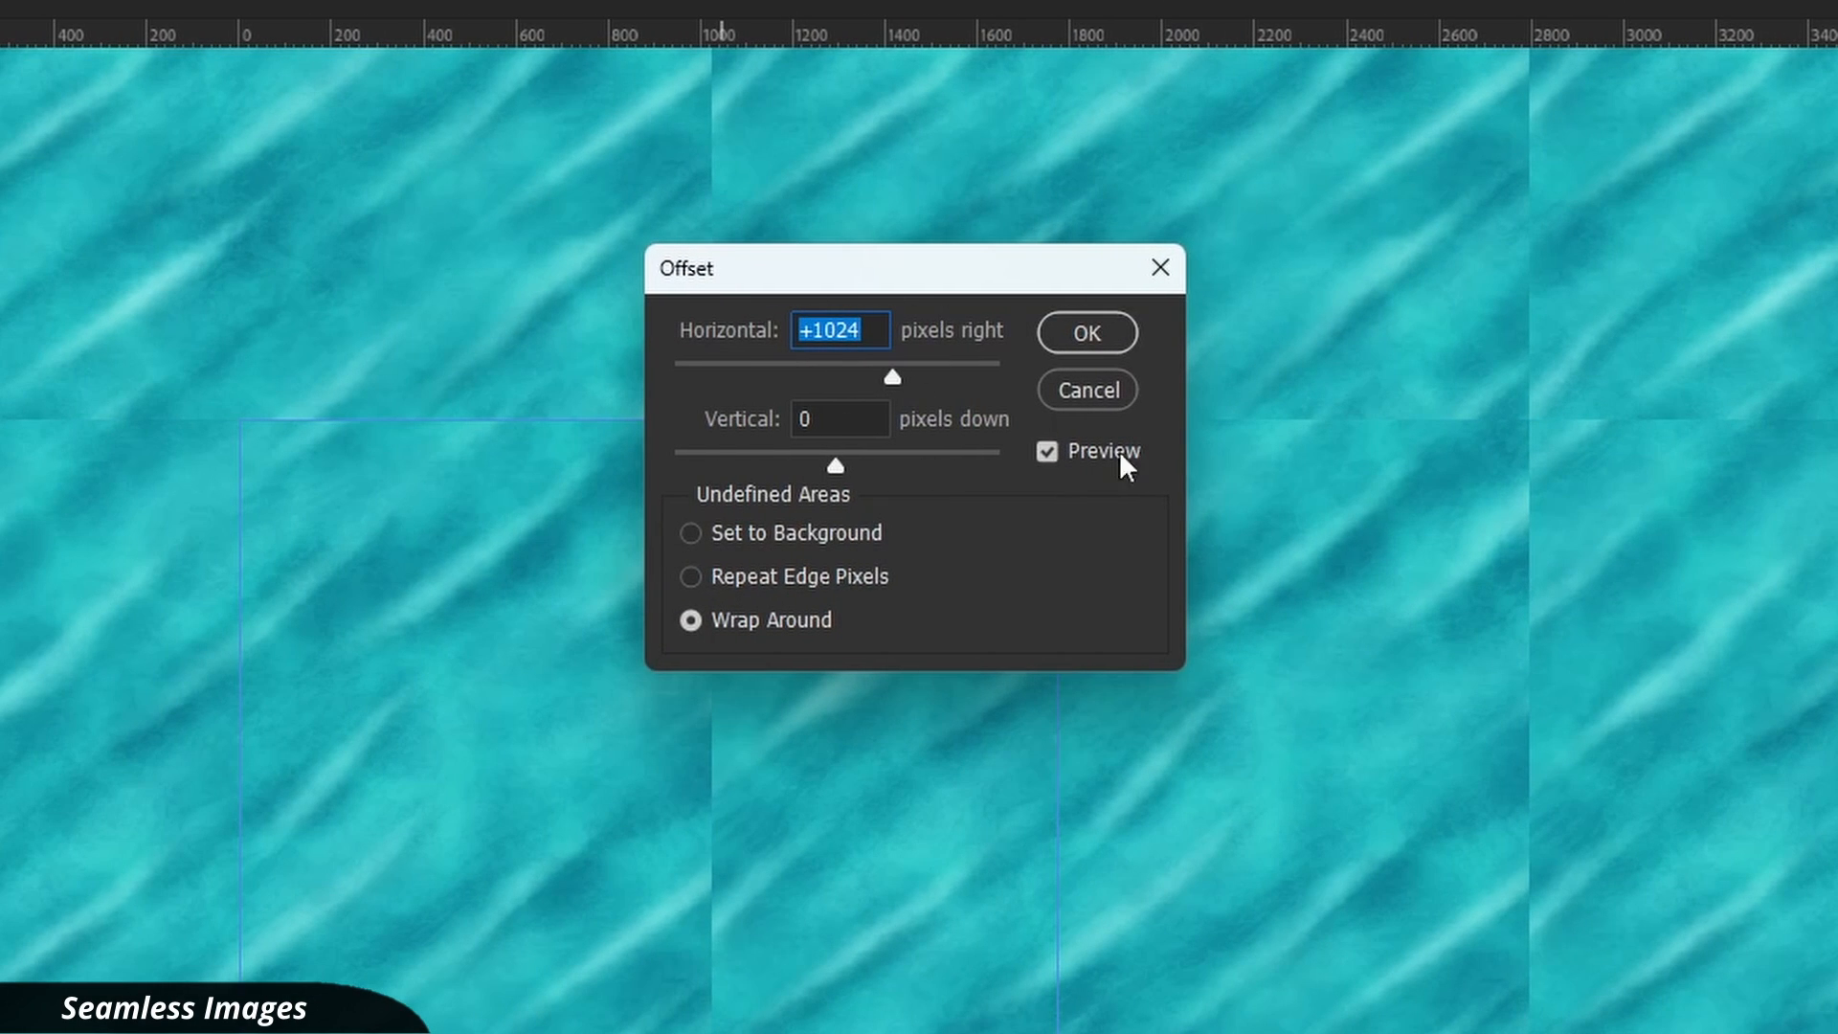
pyautogui.click(1107, 391)
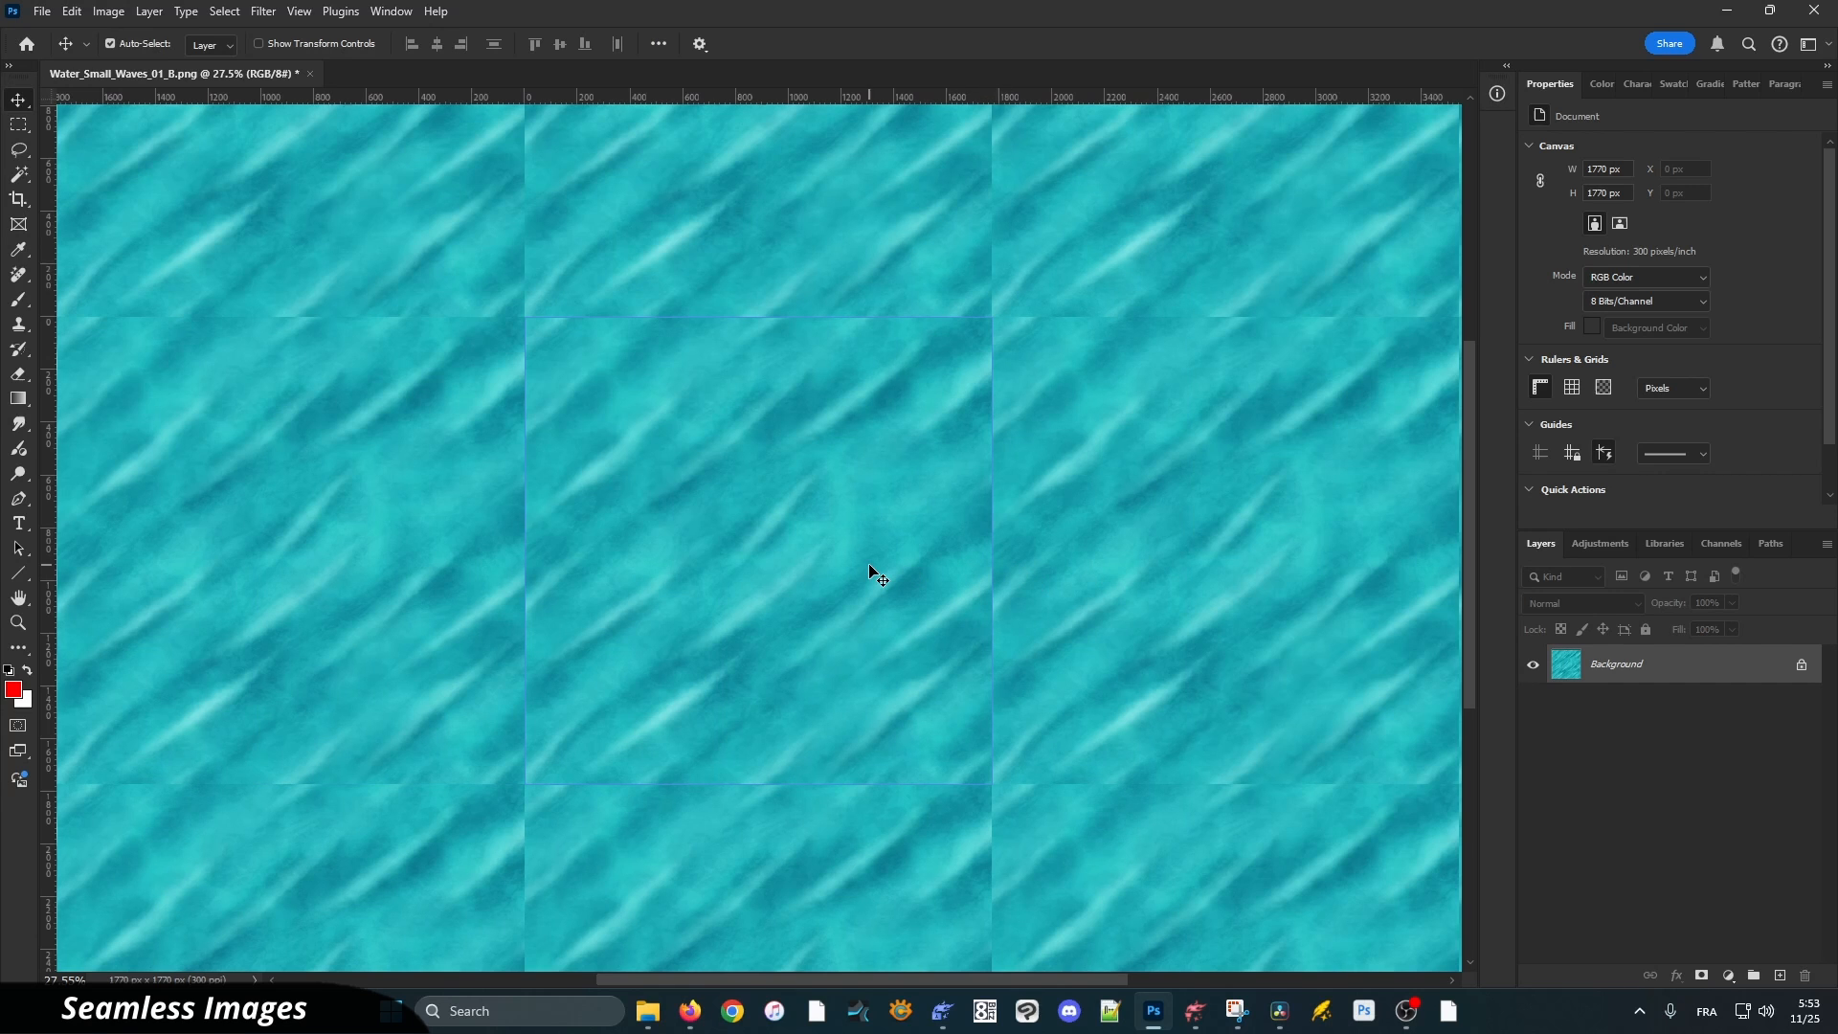
# Hide the tile boundary lines and paint over the water texture's horizontal and vertical seams with the Clone Stamp tool
pyautogui.hotkey('ctrl', ';')
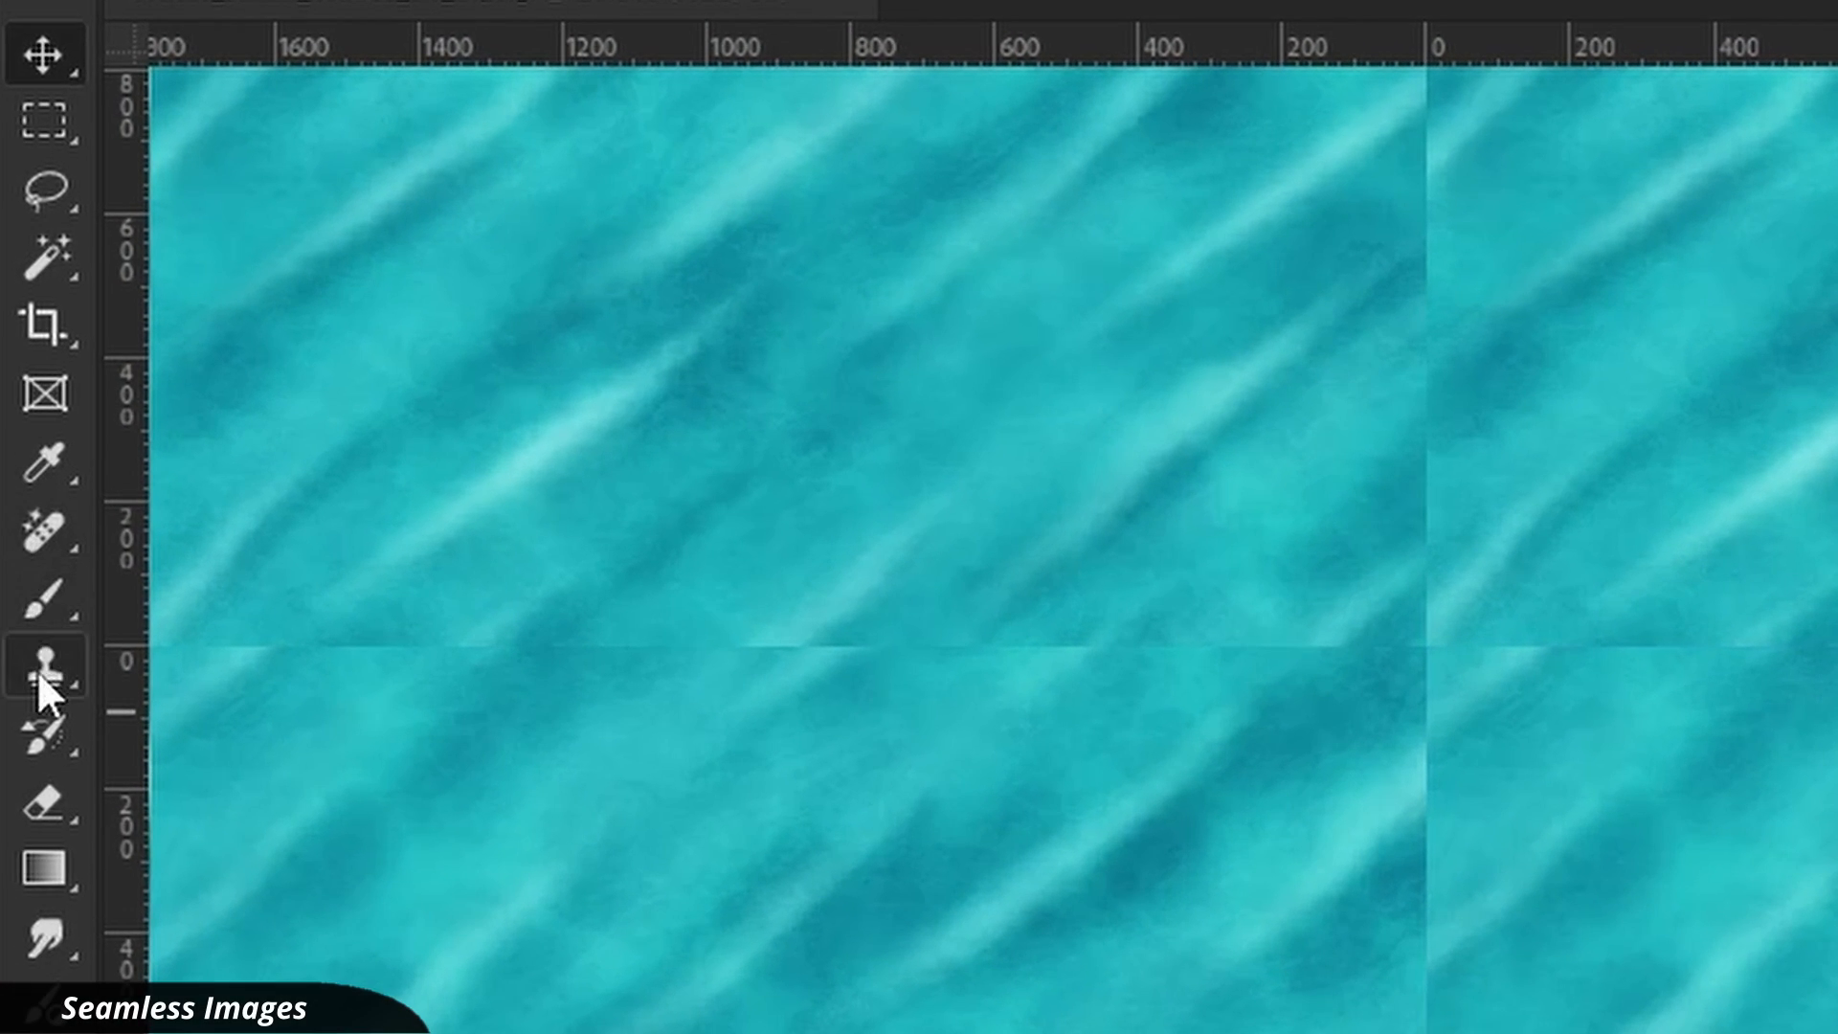
pyautogui.click(16, 326)
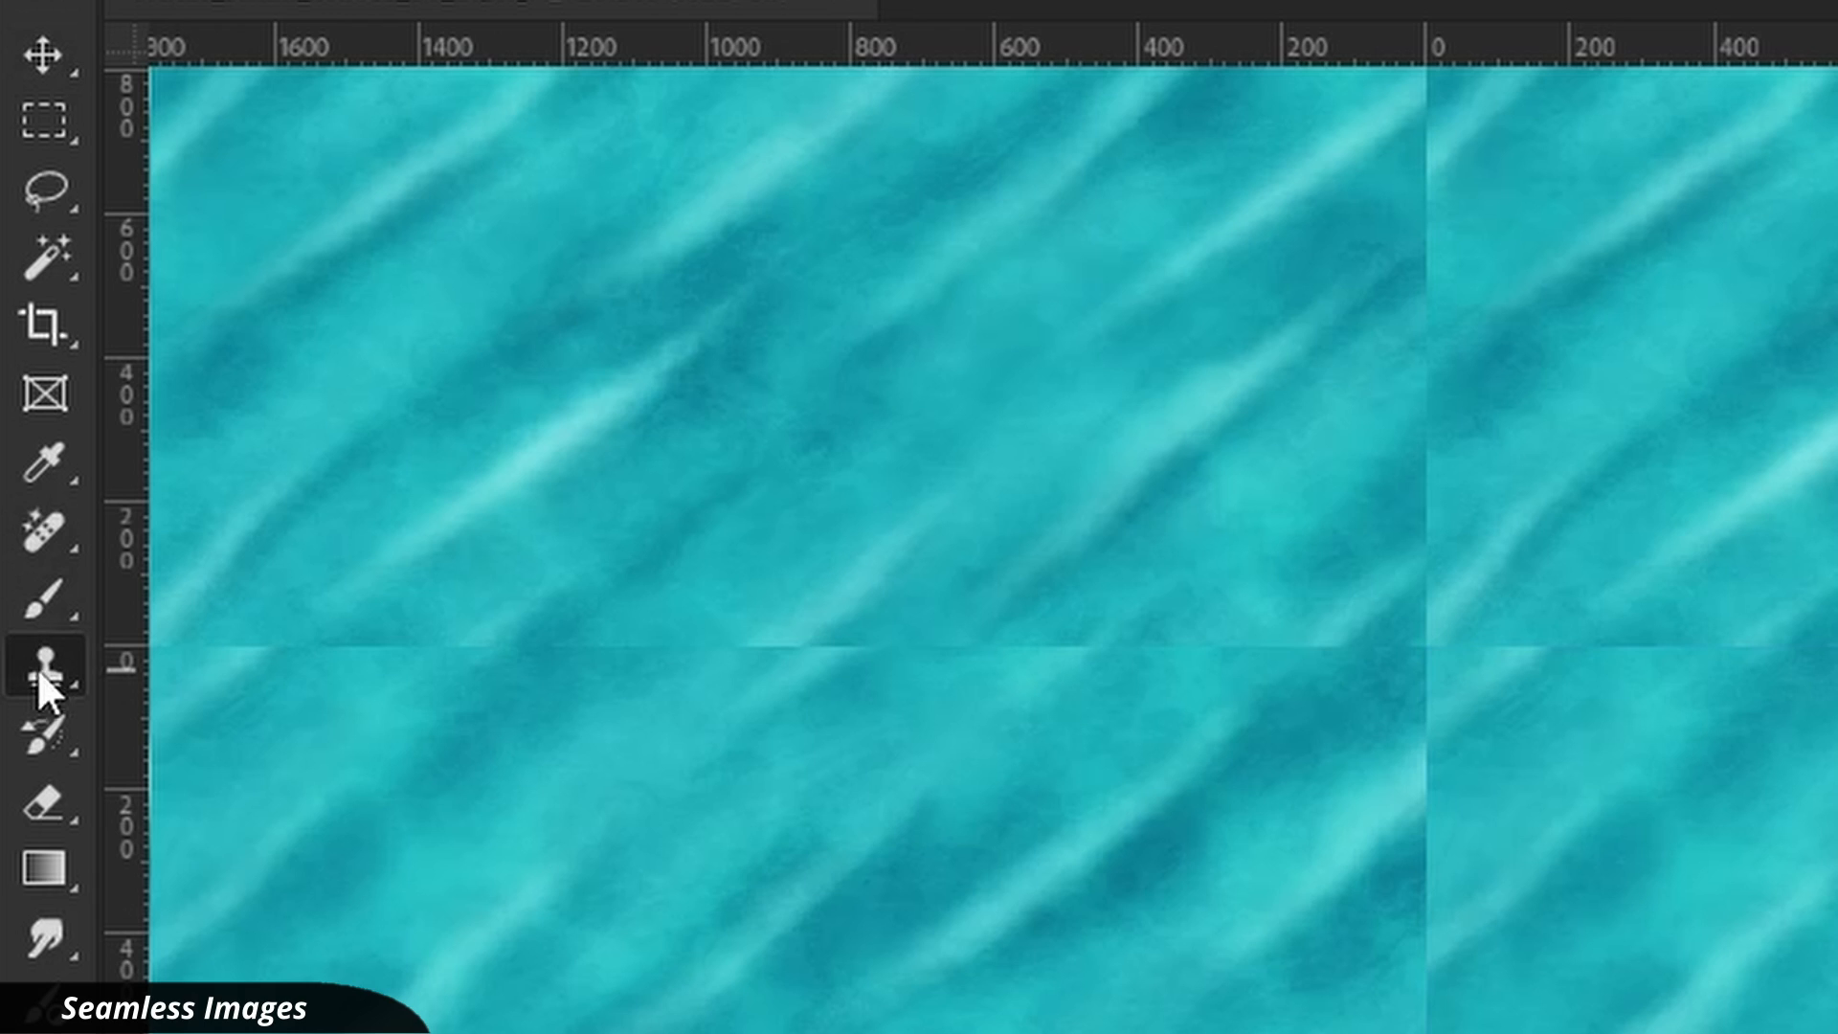
pyautogui.click(53, 528)
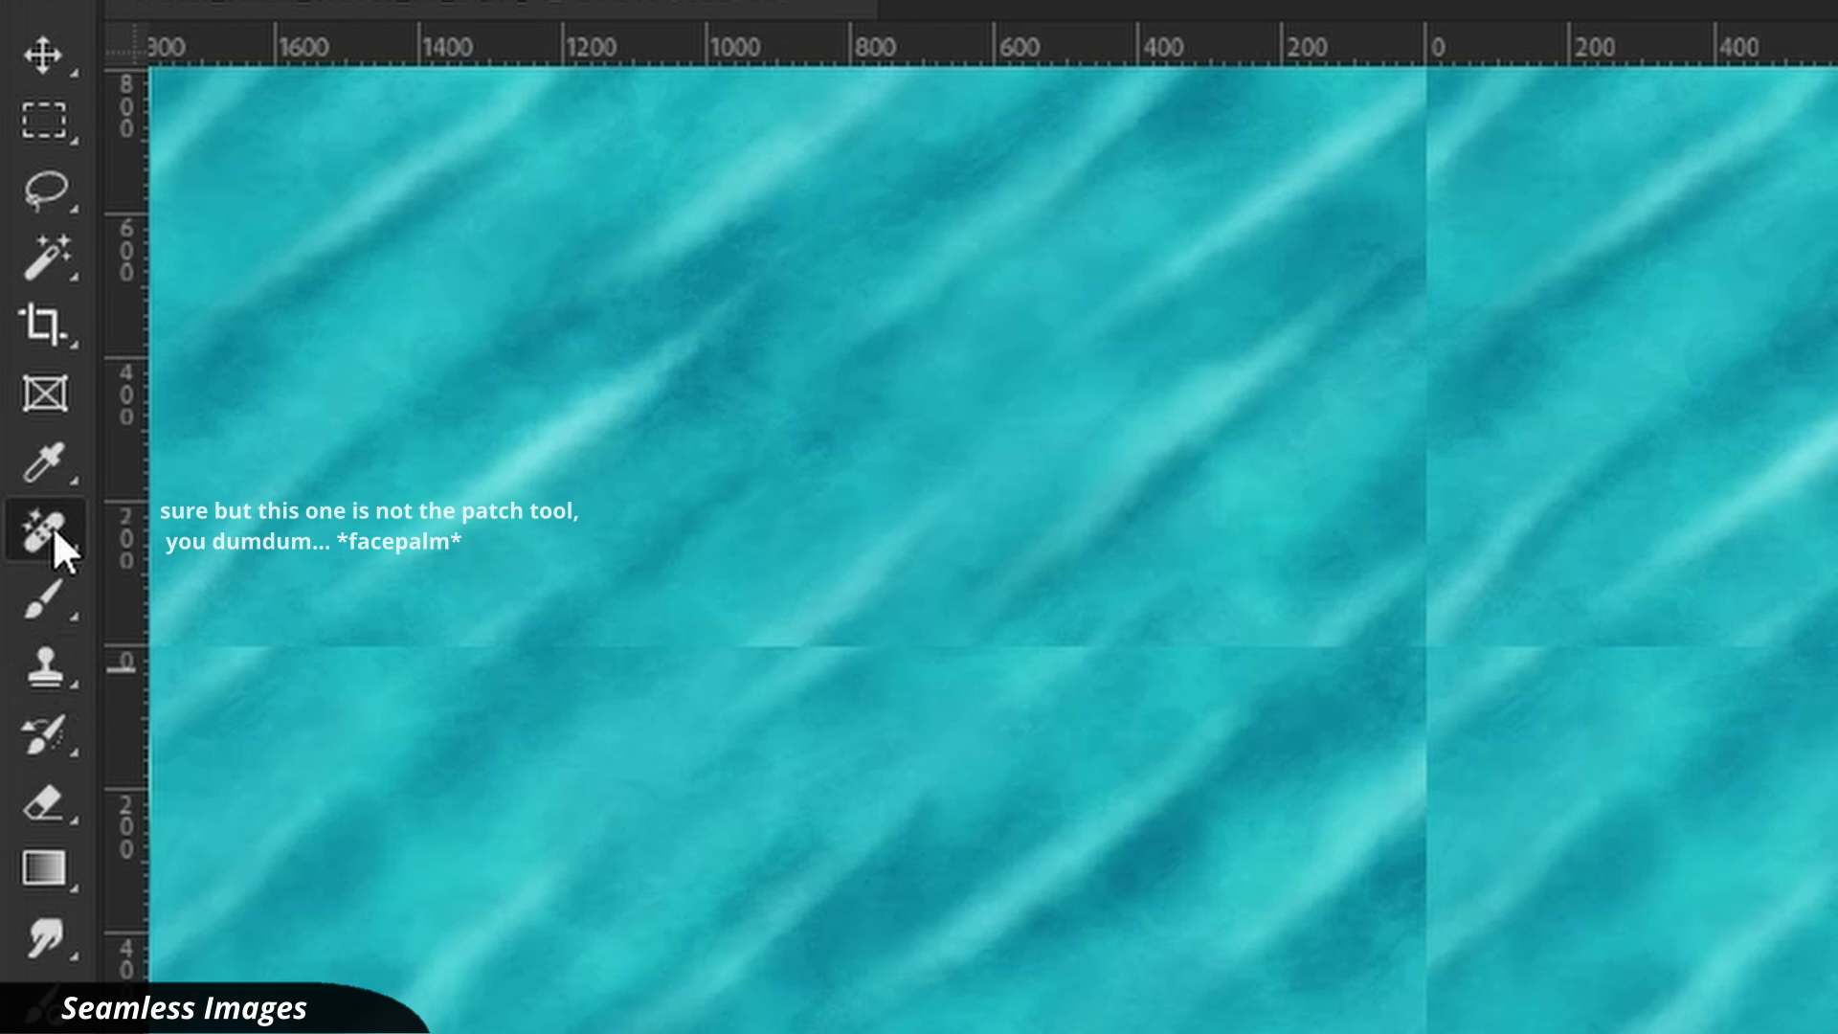
pyautogui.click(38, 670)
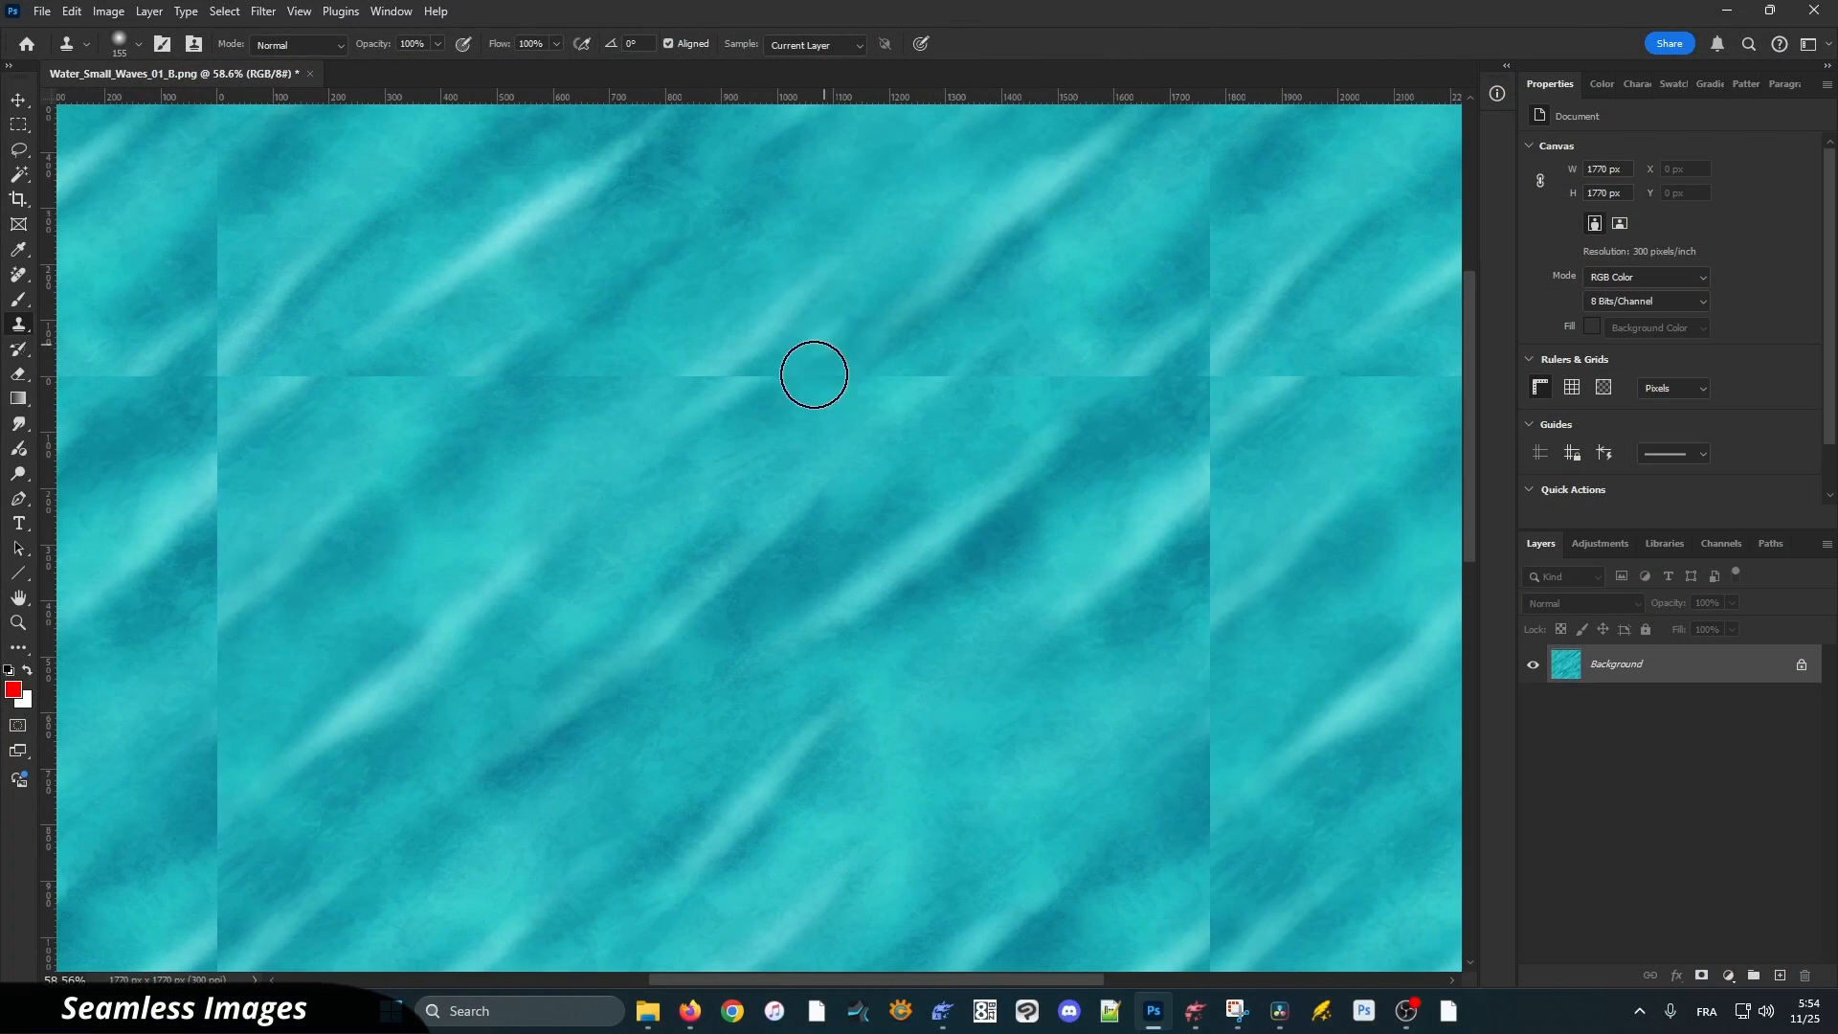
pyautogui.moveTo(584, 383); pyautogui.dragTo(466, 388)
pyautogui.moveTo(914, 375); pyautogui.dragTo(992, 374)
pyautogui.click(1108, 386)
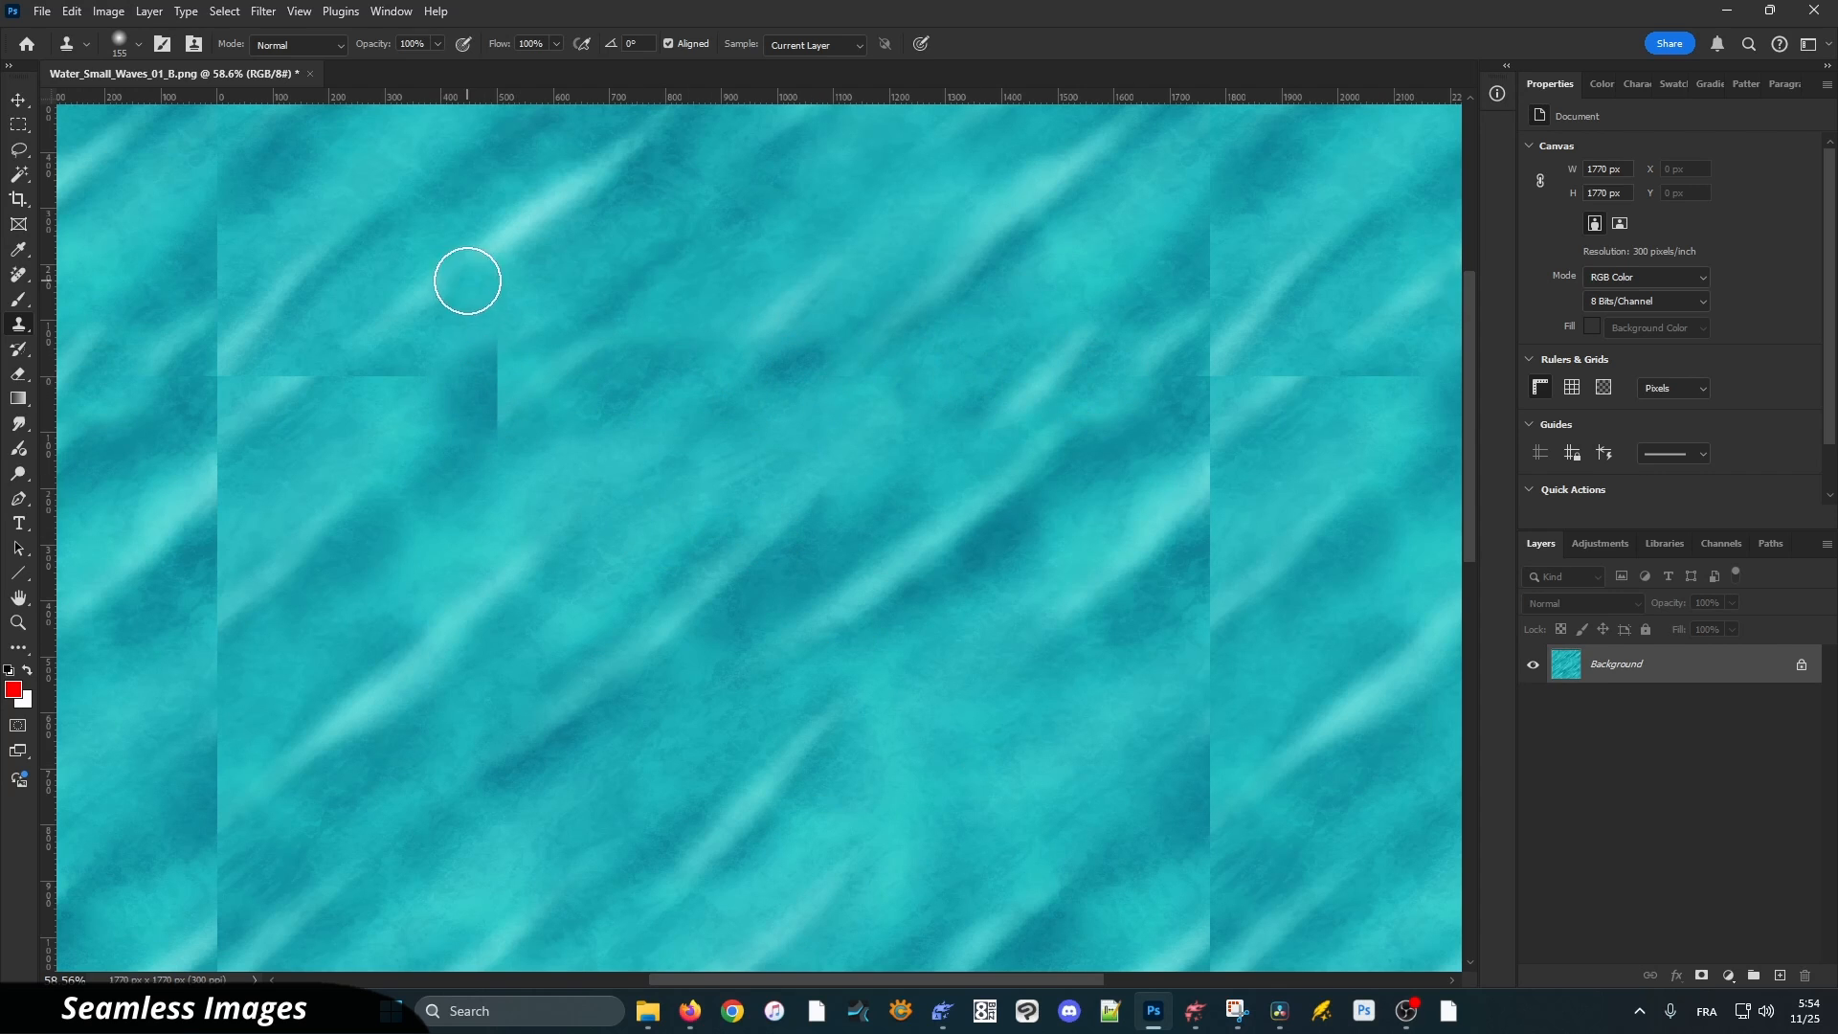
pyautogui.moveTo(517, 388); pyautogui.dragTo(307, 411)
pyautogui.moveTo(212, 362)
pyautogui.mouseDown()
pyautogui.moveTo(525, 309)
pyautogui.moveTo(533, 607)
pyautogui.moveTo(534, 544)
pyautogui.mouseUp()
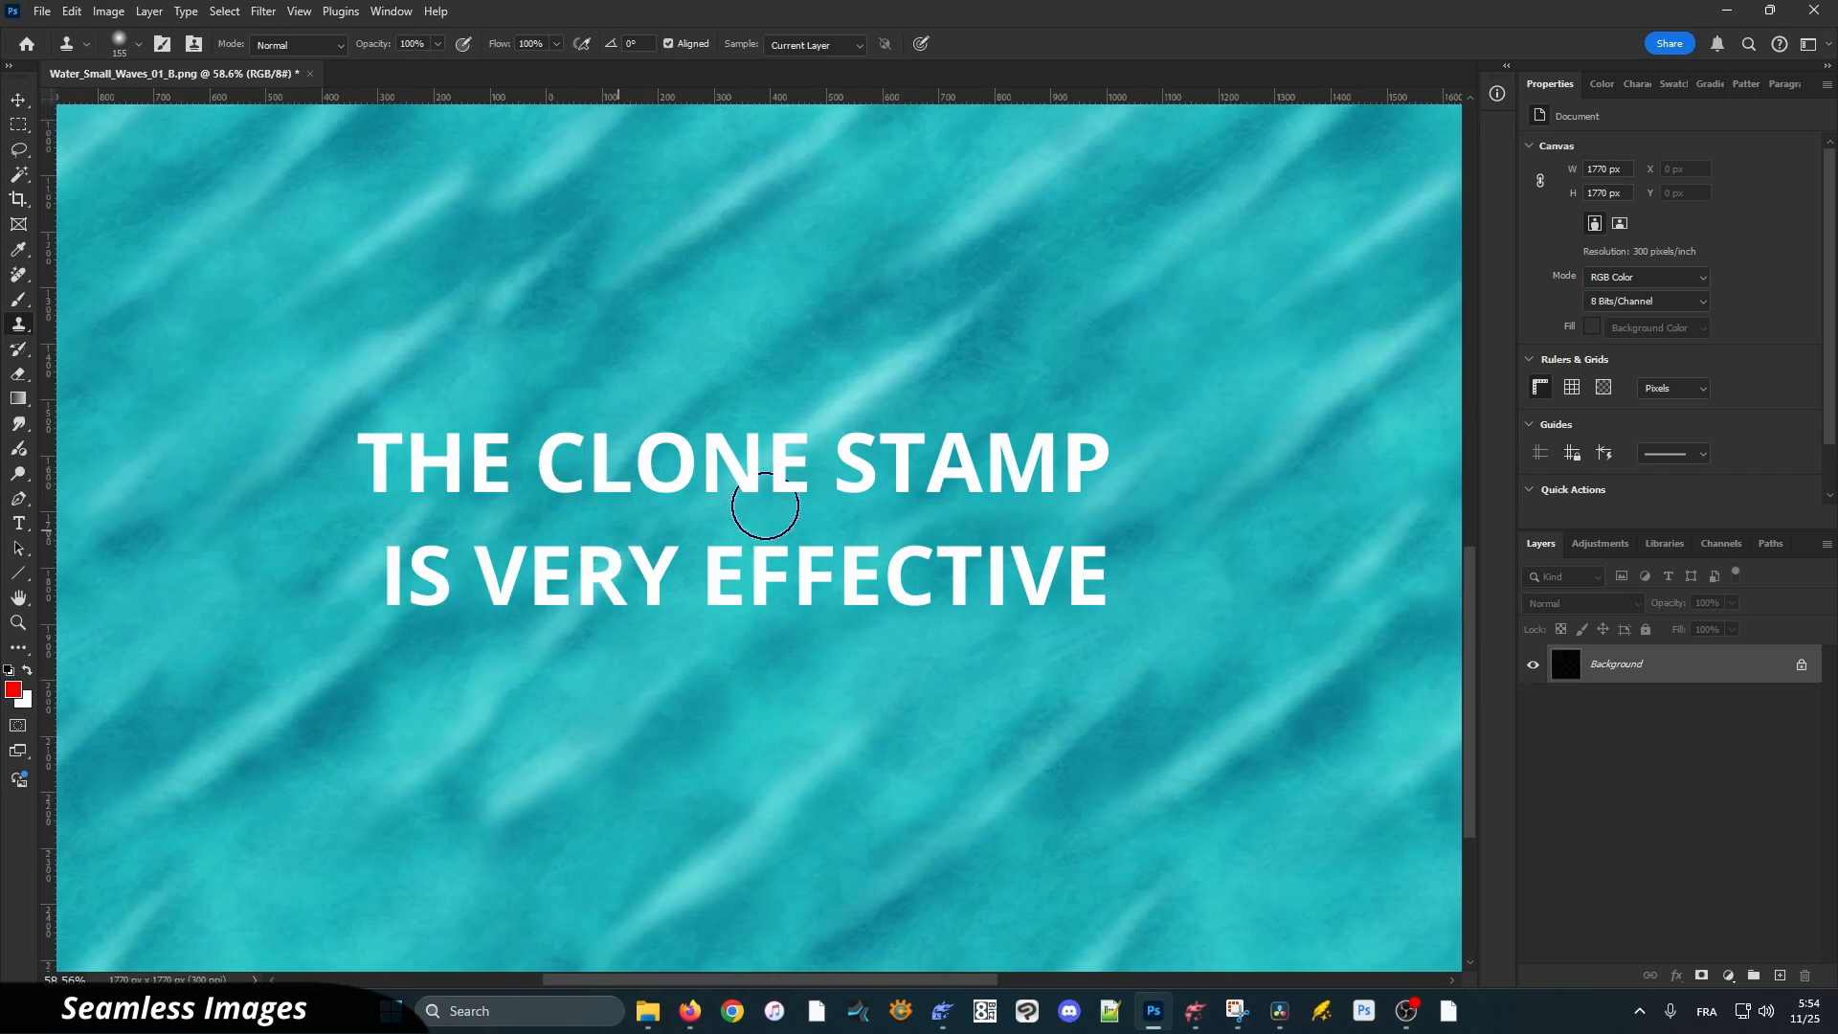
pyautogui.scroll(-12, 763, 508)
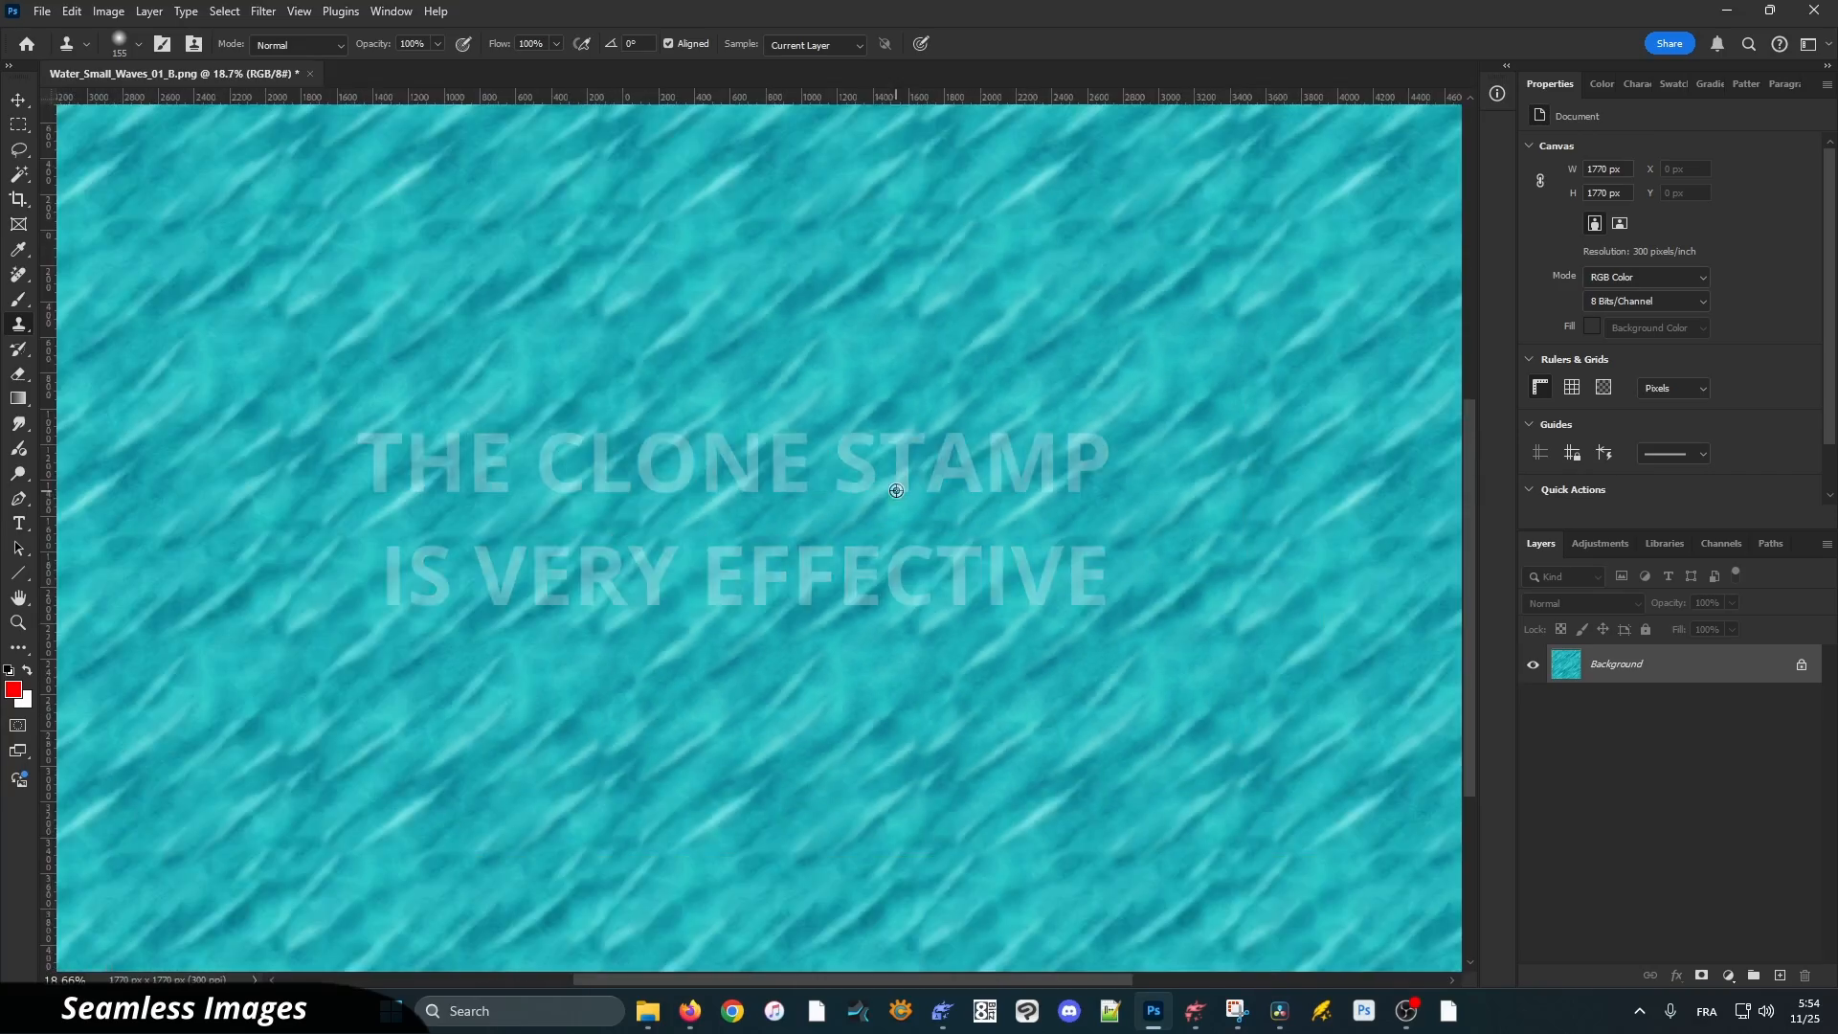
pyautogui.scroll(4, 748, 635)
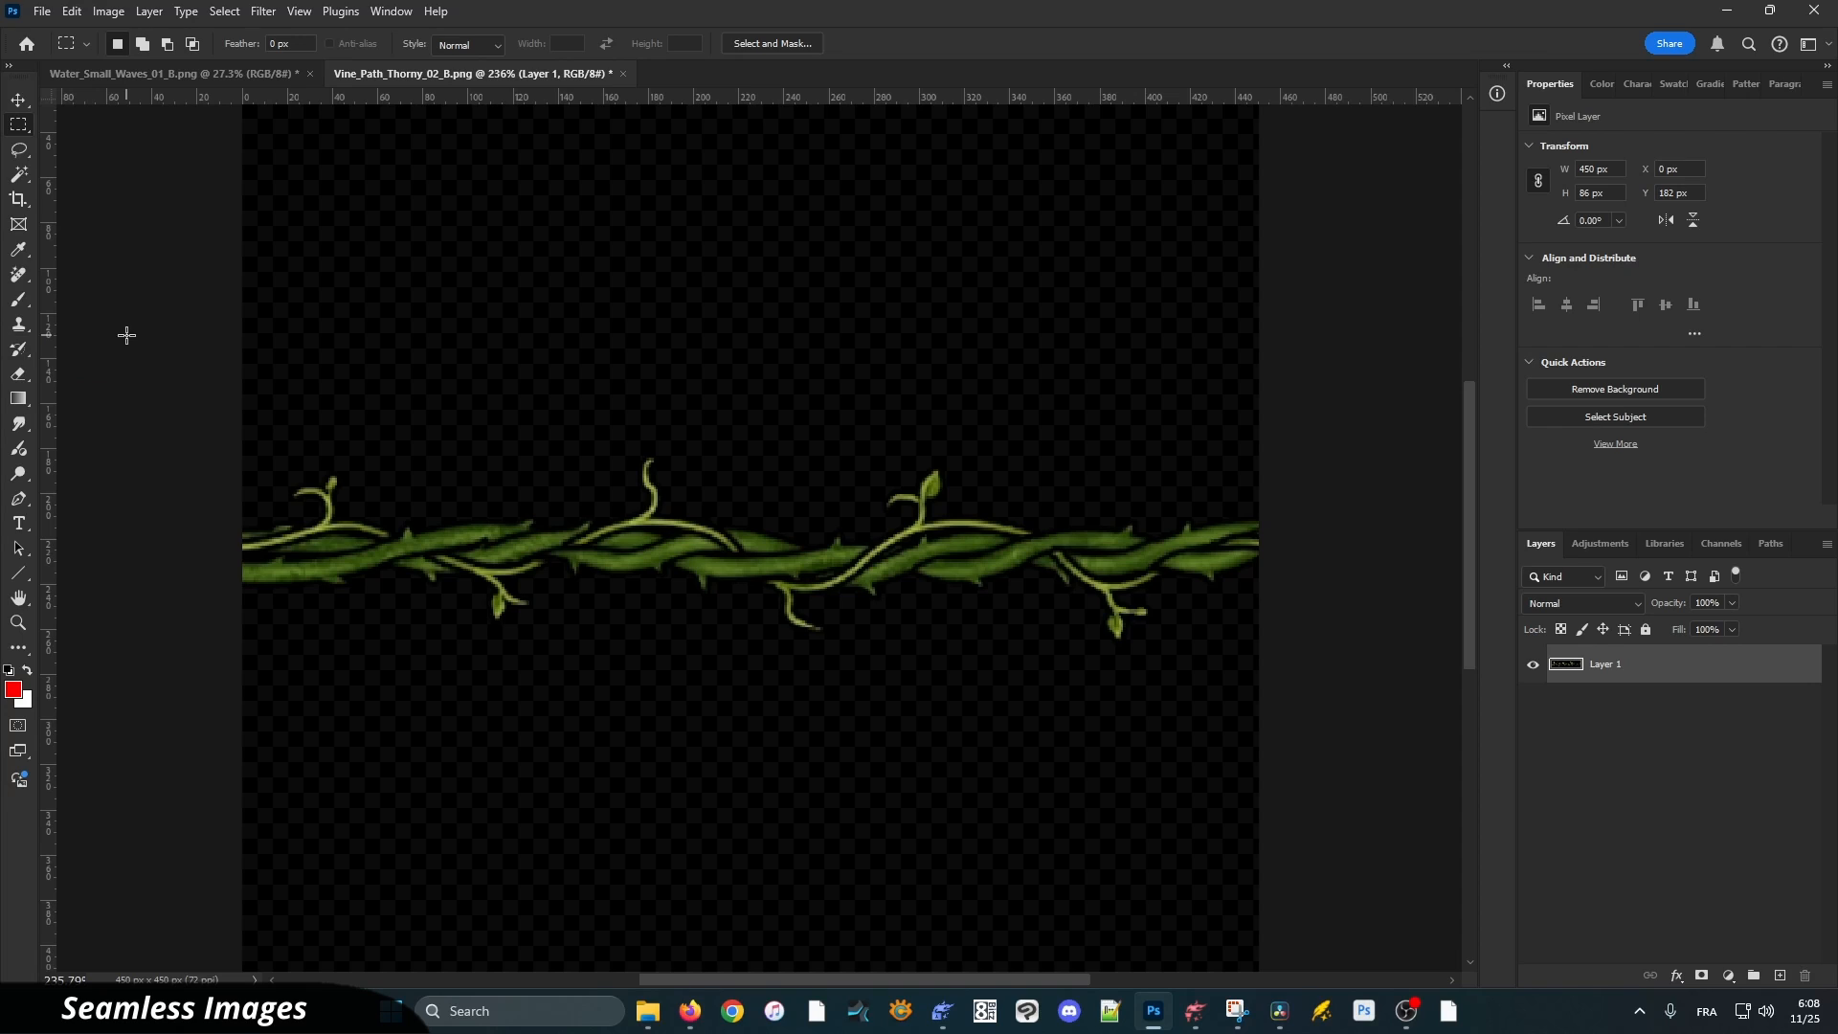
# Turn on Pattern Preview for Vine_Path_Thorny_02_B.png and examine the seam where the vine repeats
pyautogui.click(300, 13)
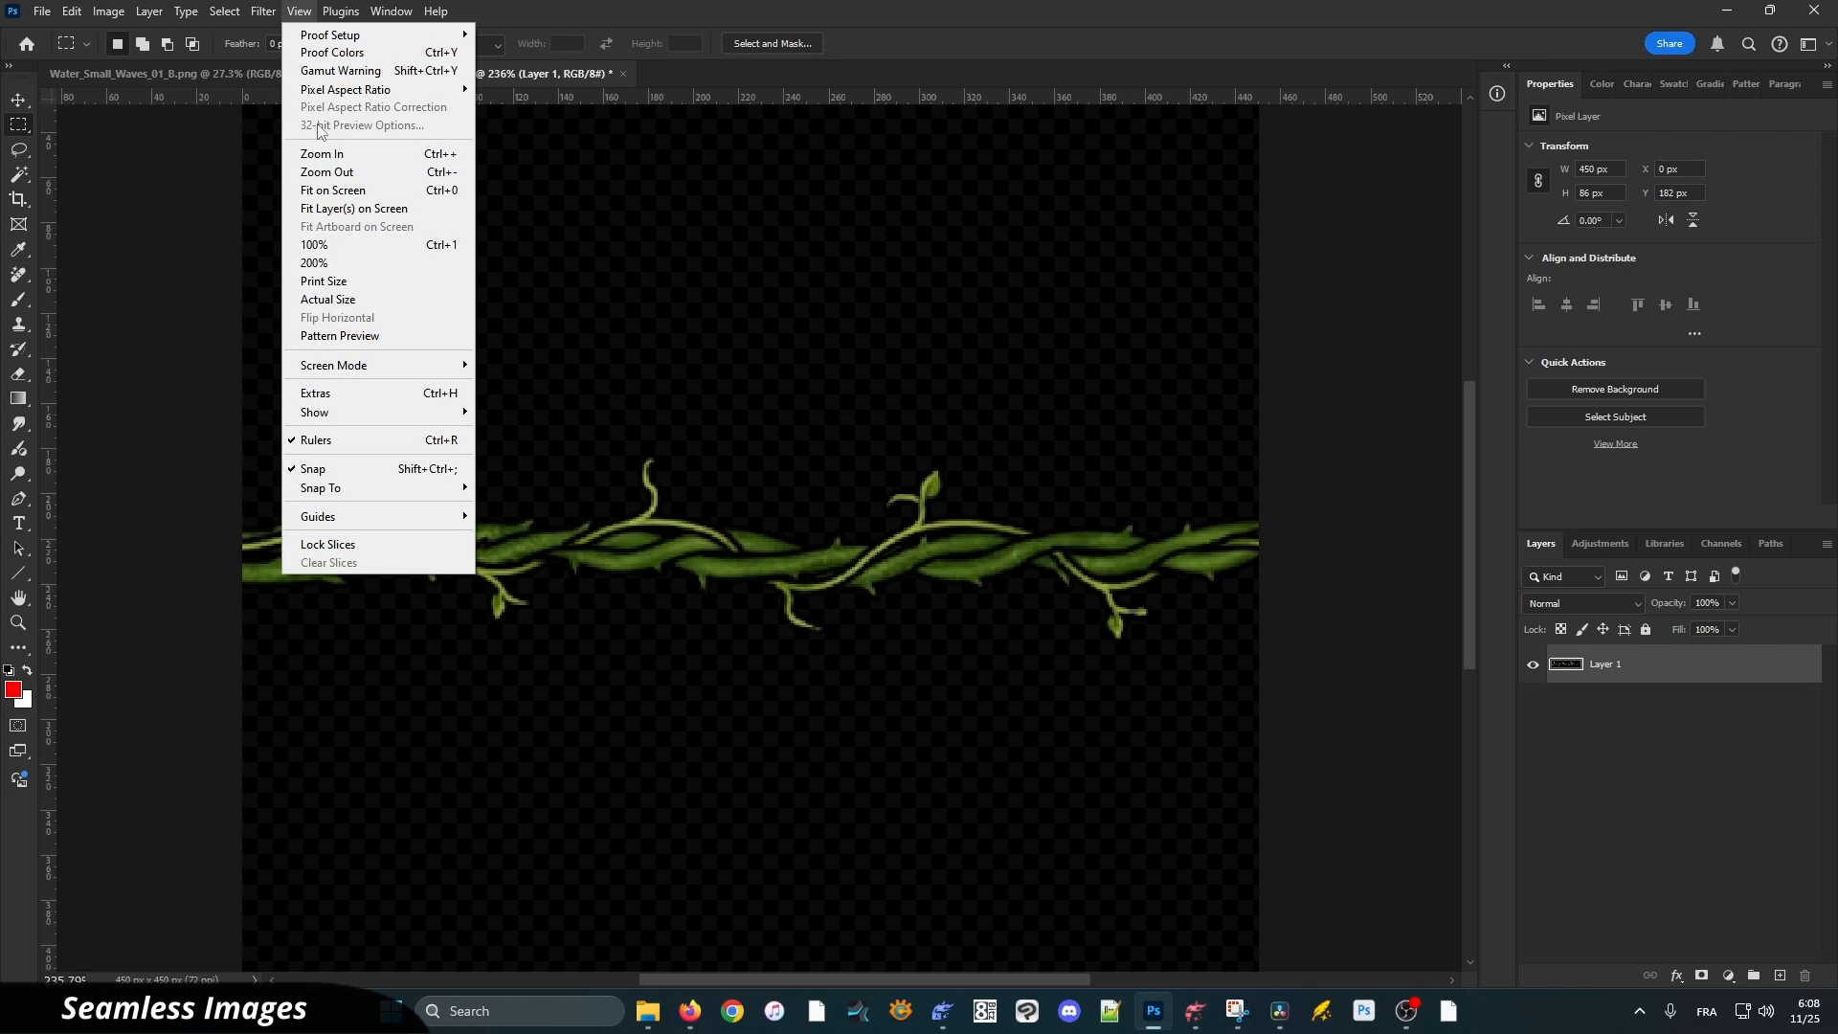
pyautogui.click(341, 337)
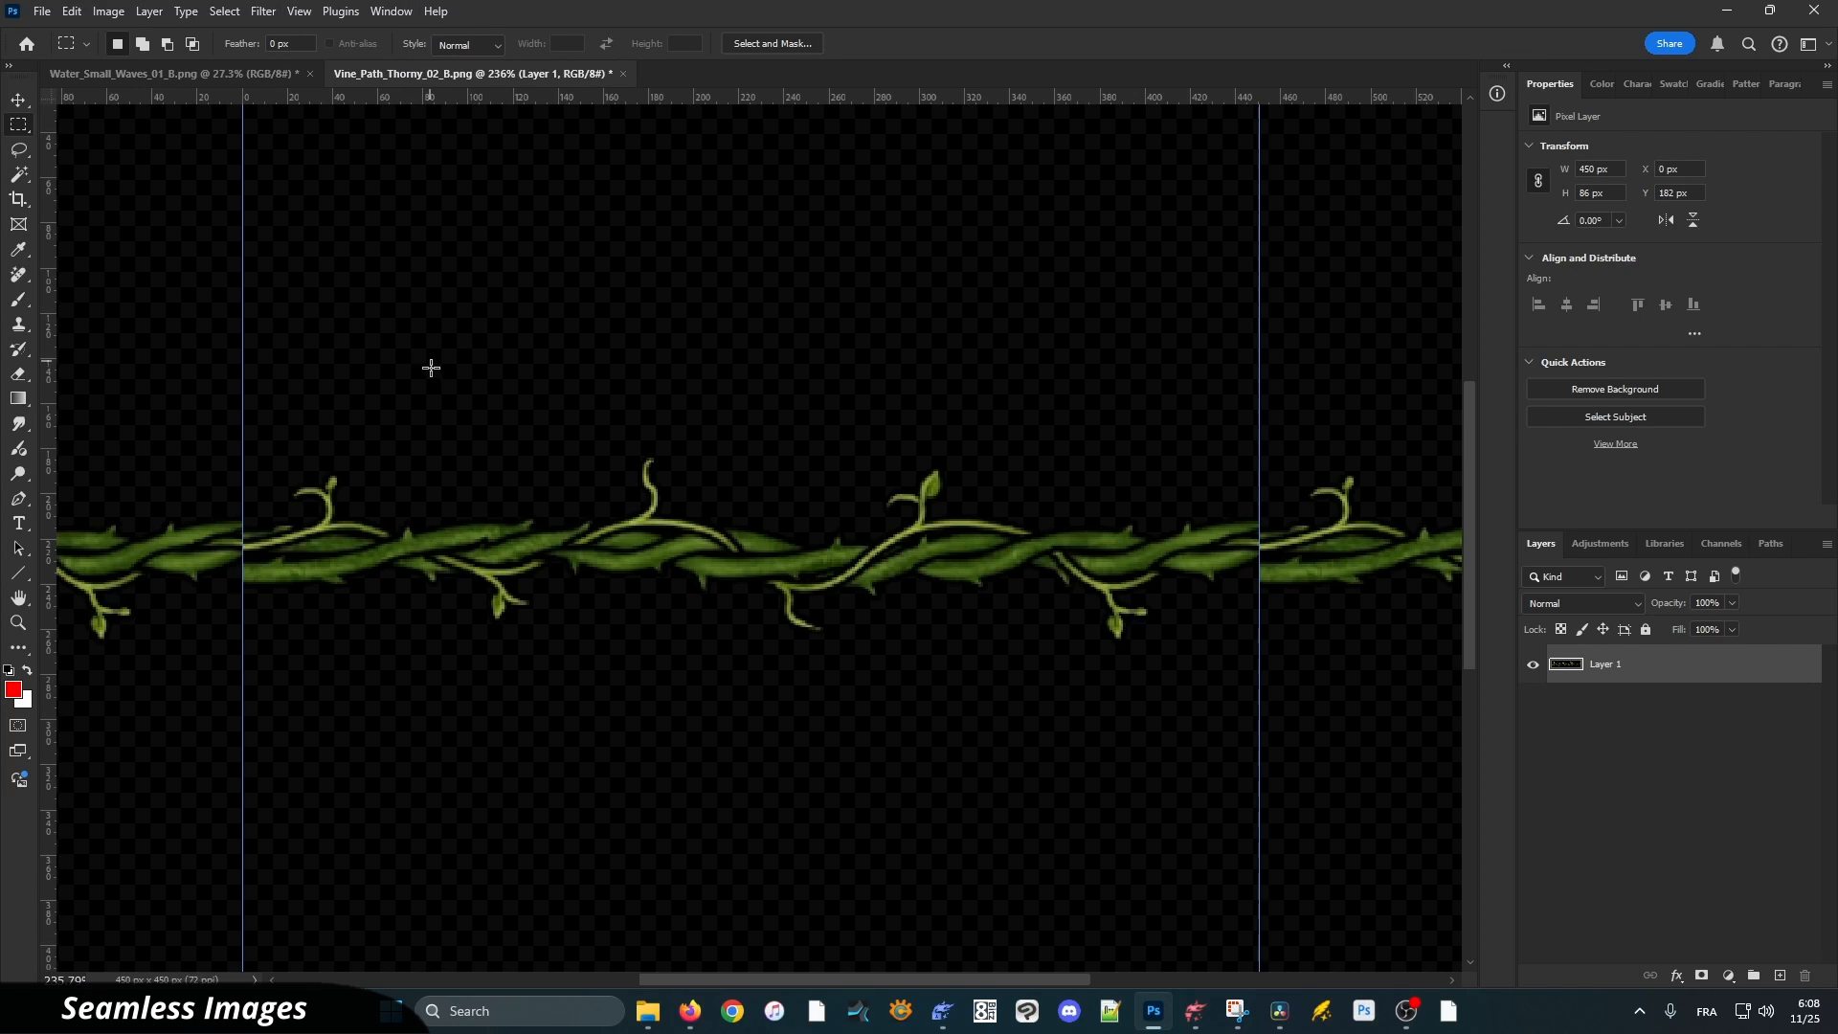
pyautogui.scroll(-5, 679, 533)
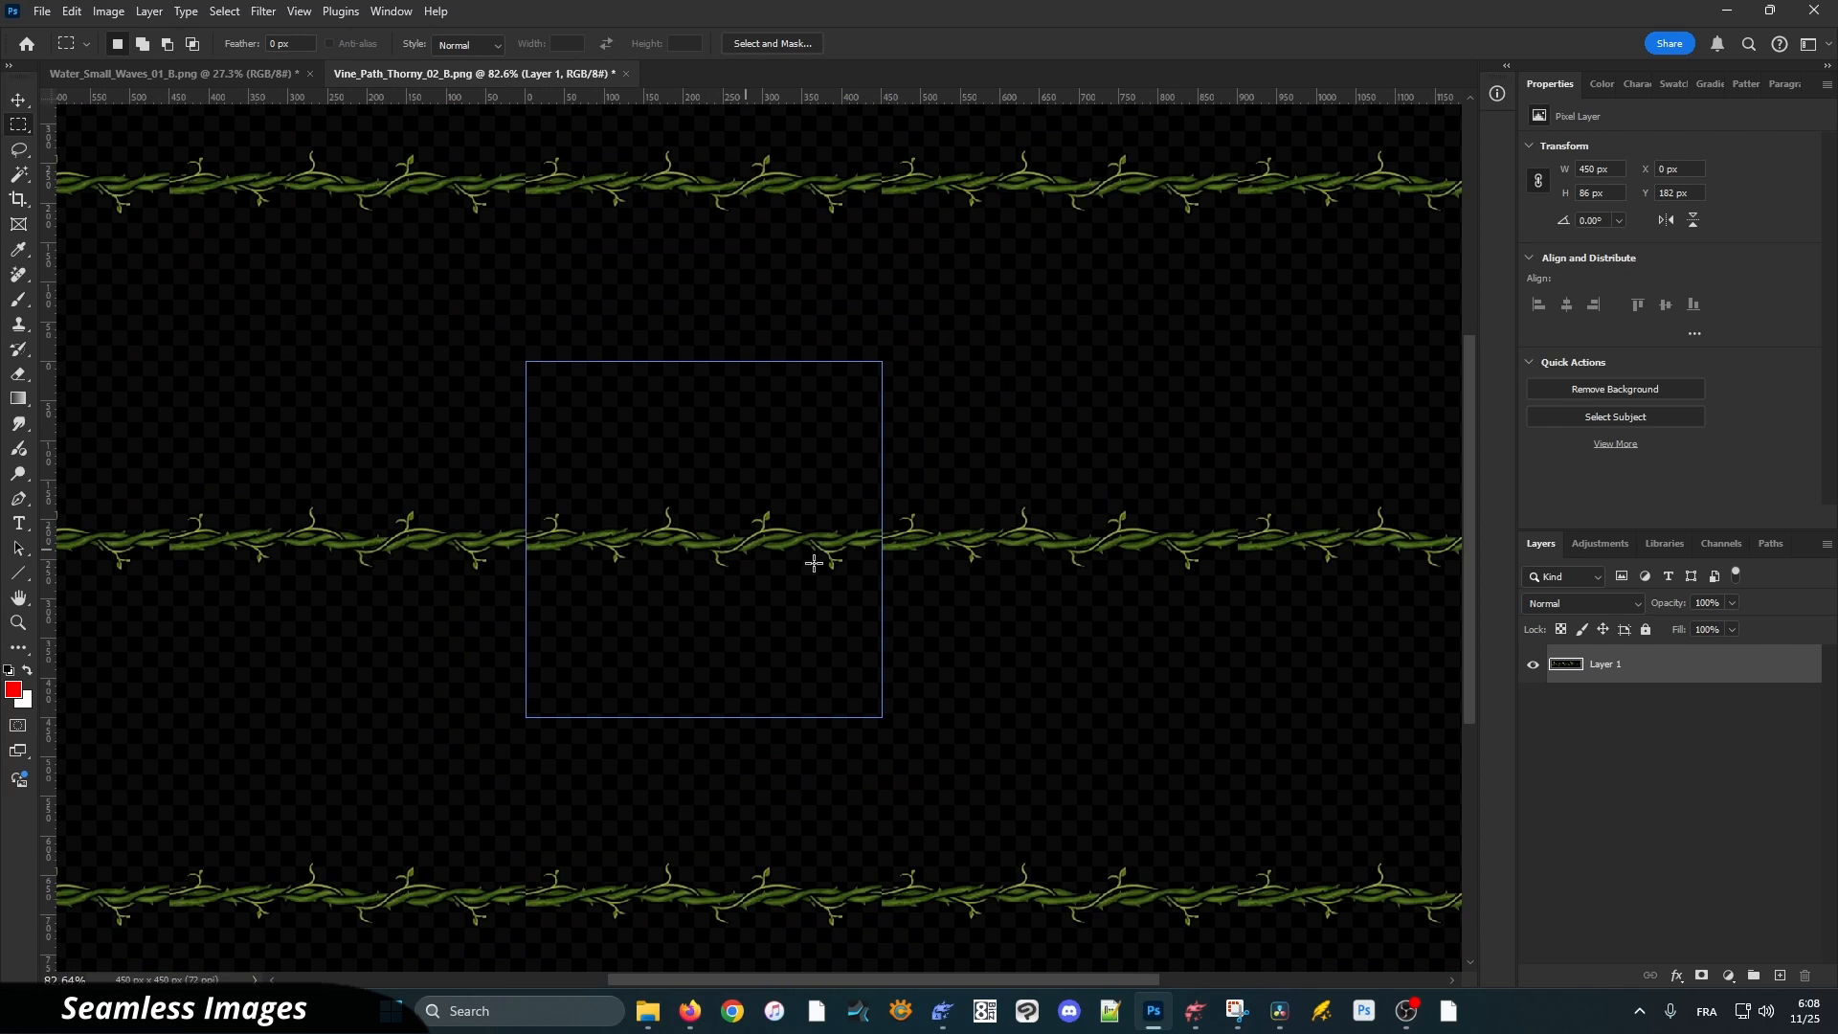
pyautogui.scroll(2, 904, 542)
pyautogui.scroll(2, 904, 541)
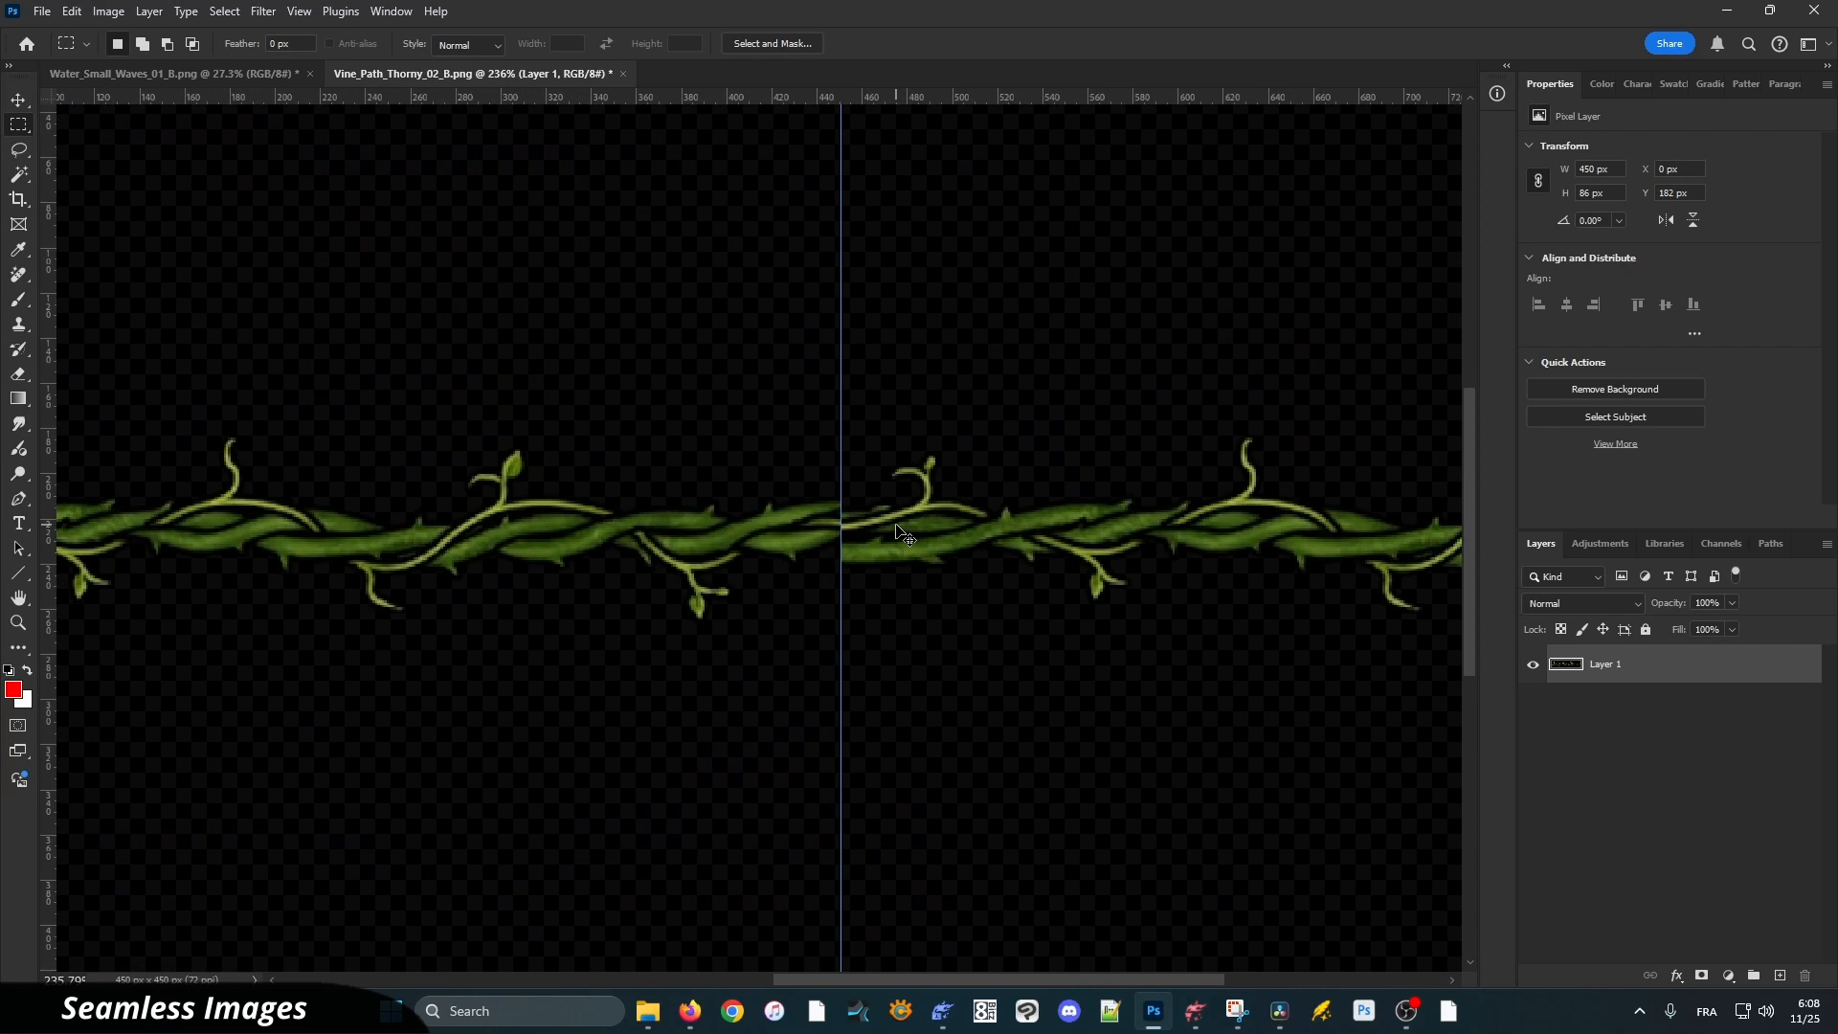
pyautogui.scroll(2, 904, 541)
pyautogui.scroll(-3, 844, 540)
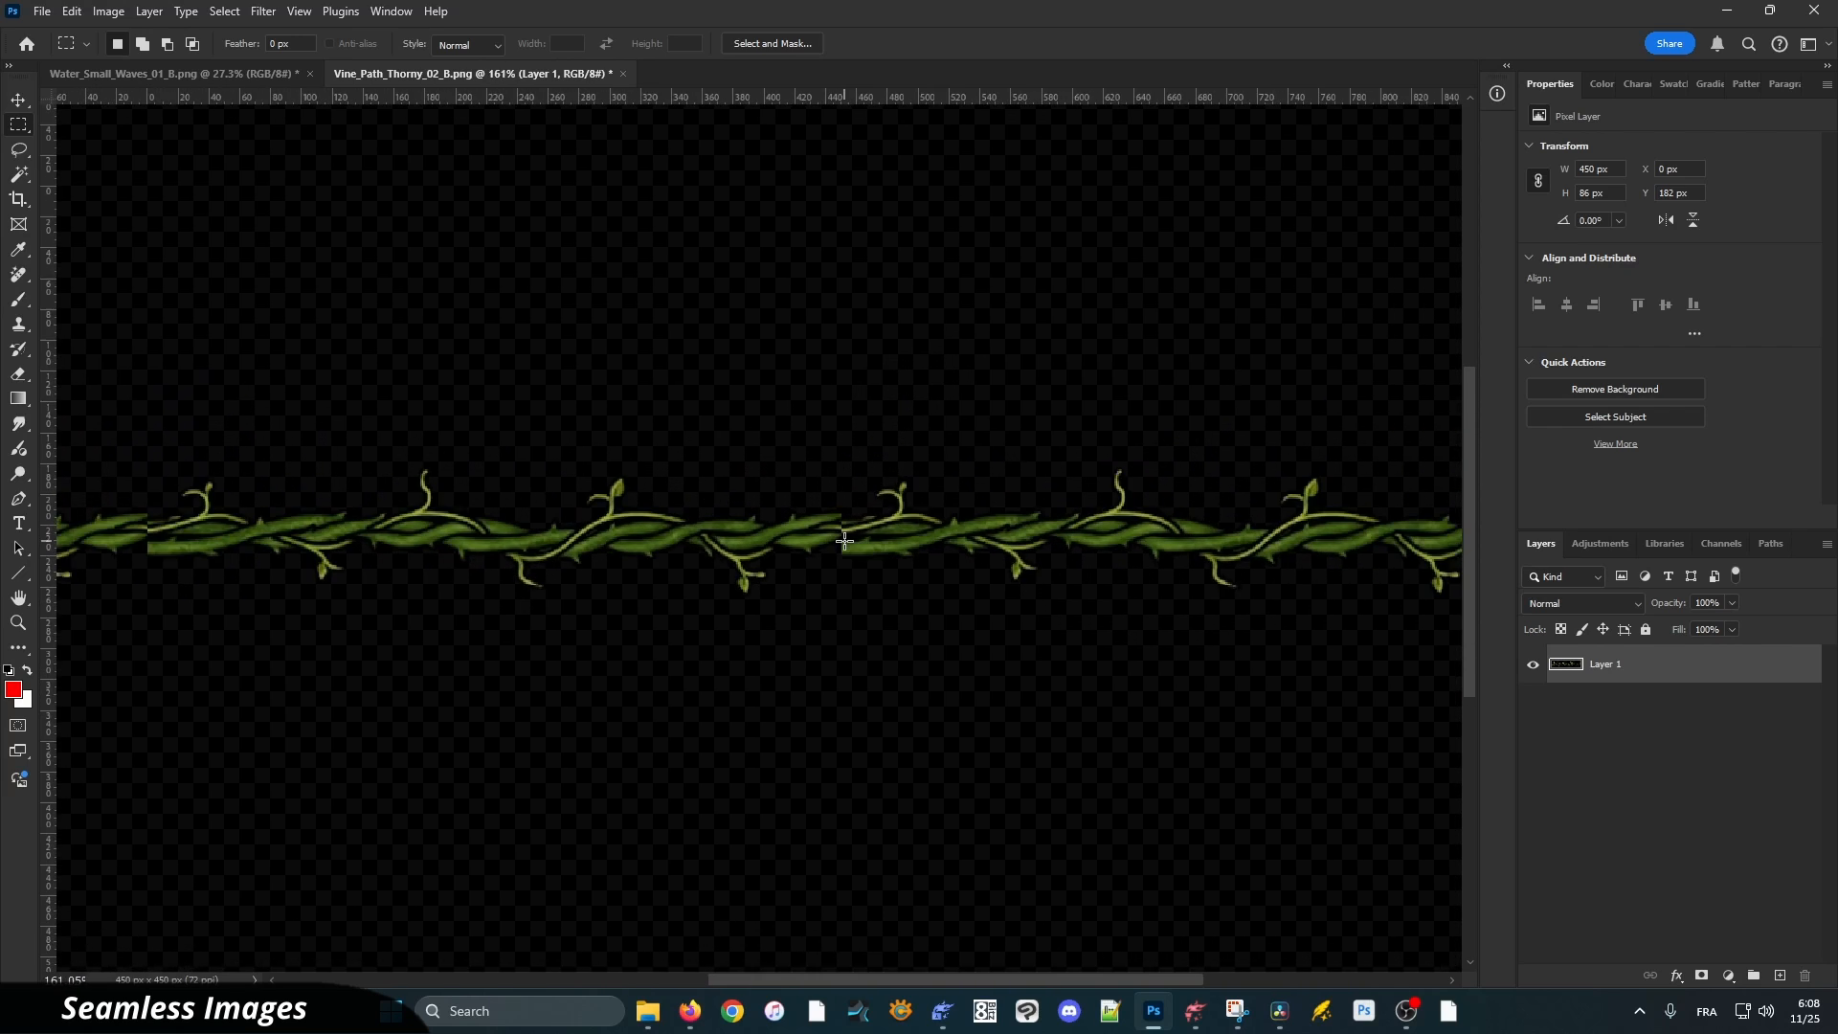
pyautogui.scroll(2, 845, 541)
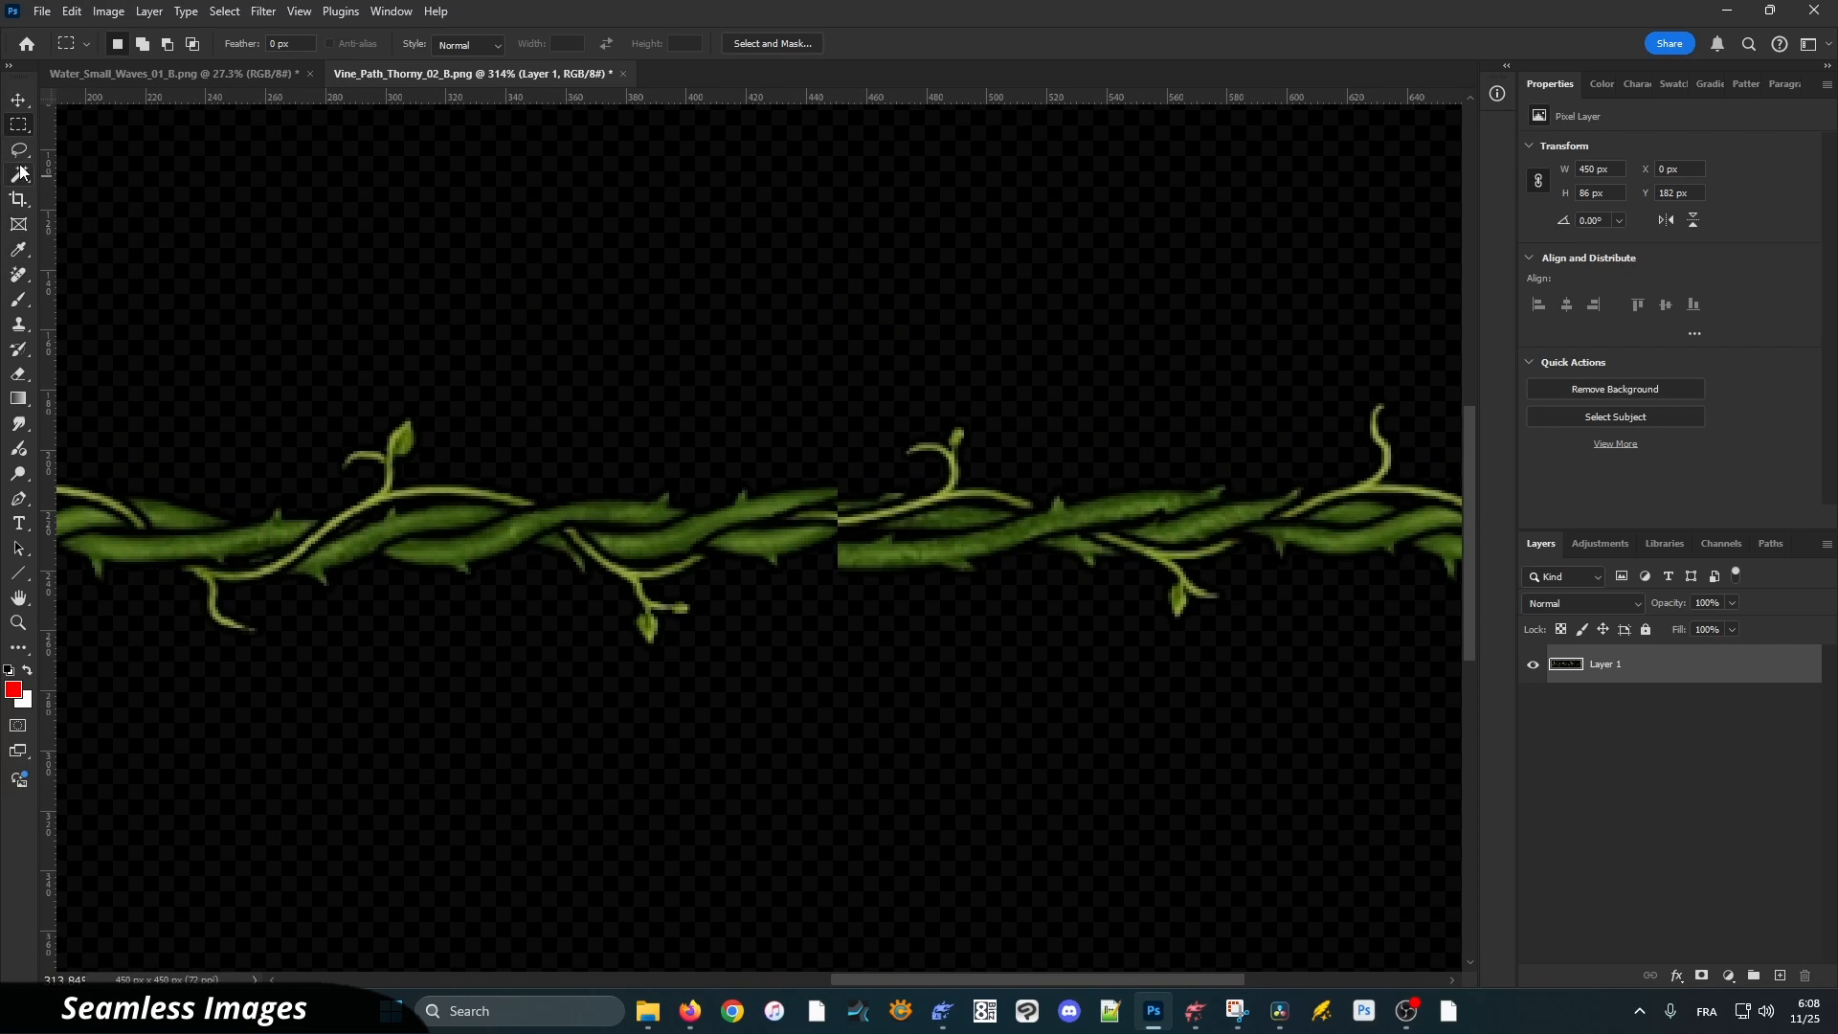
# Select a section of the vine about 104 by 105 px near its middle and copy it to a new layer
pyautogui.scroll(-2, 476, 373)
pyautogui.moveTo(296, 487); pyautogui.dragTo(449, 487)
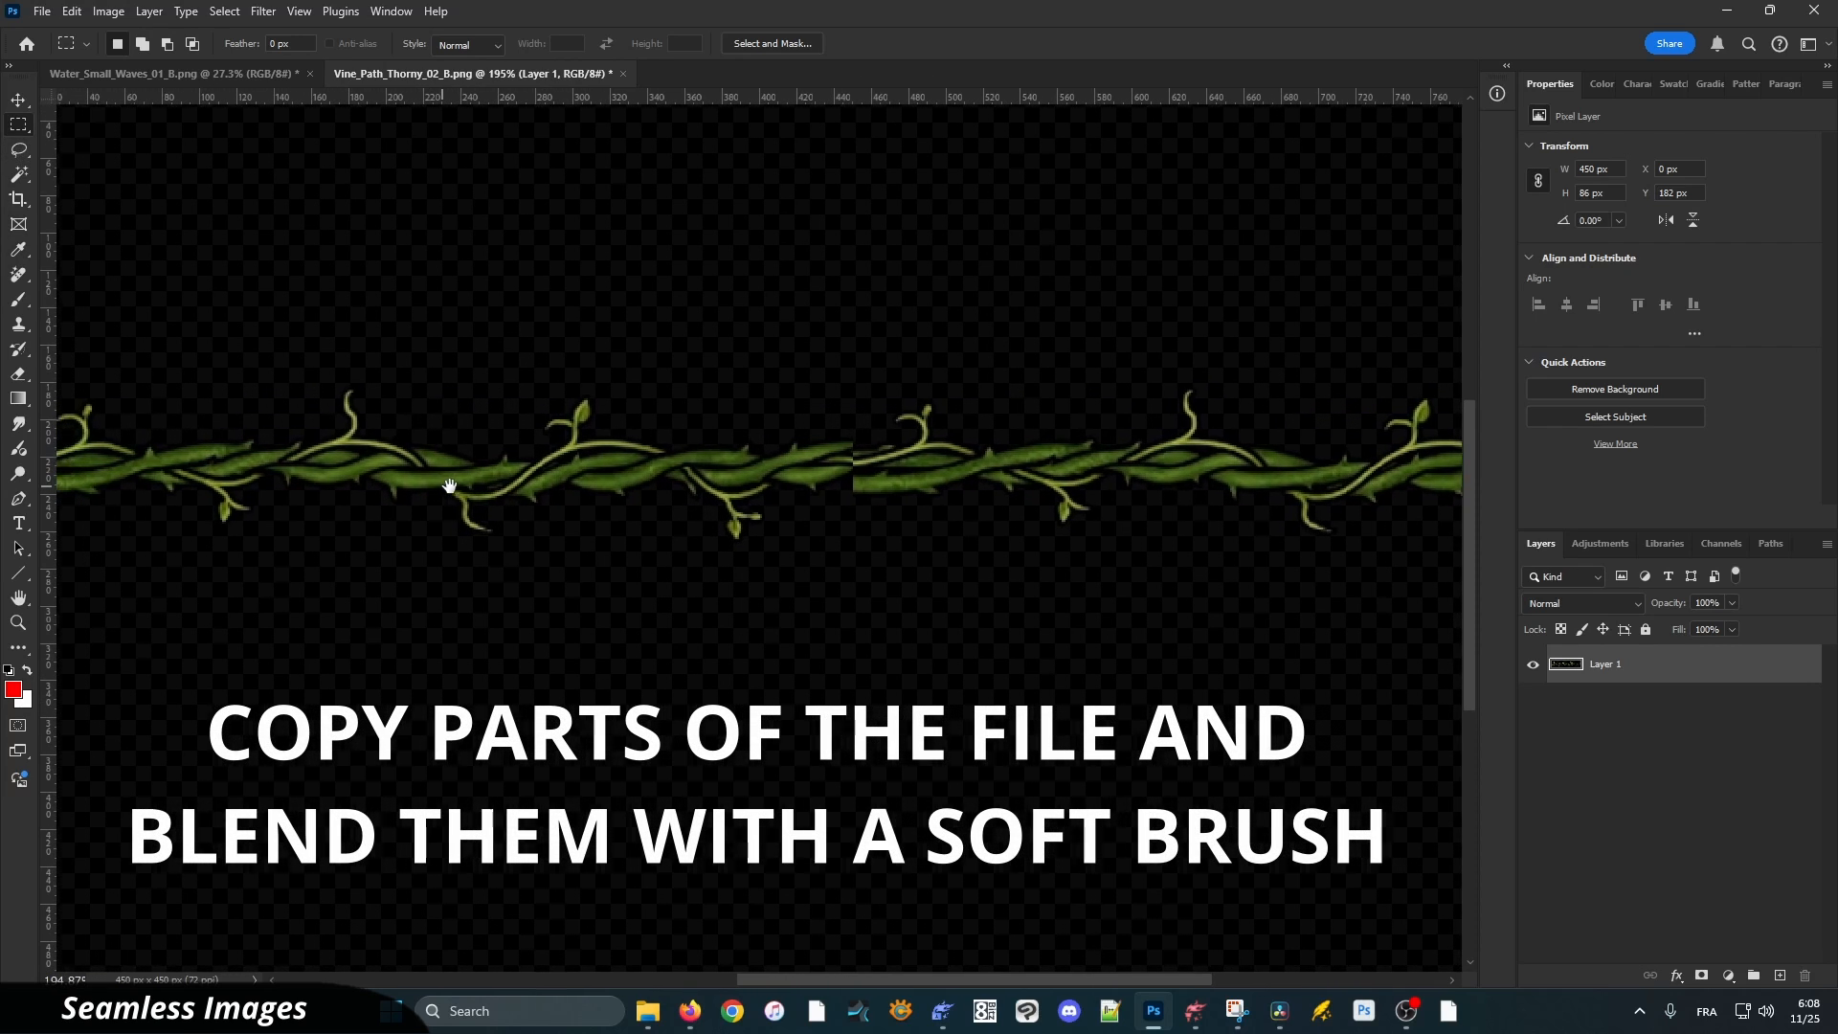
pyautogui.moveTo(409, 390); pyautogui.dragTo(536, 560)
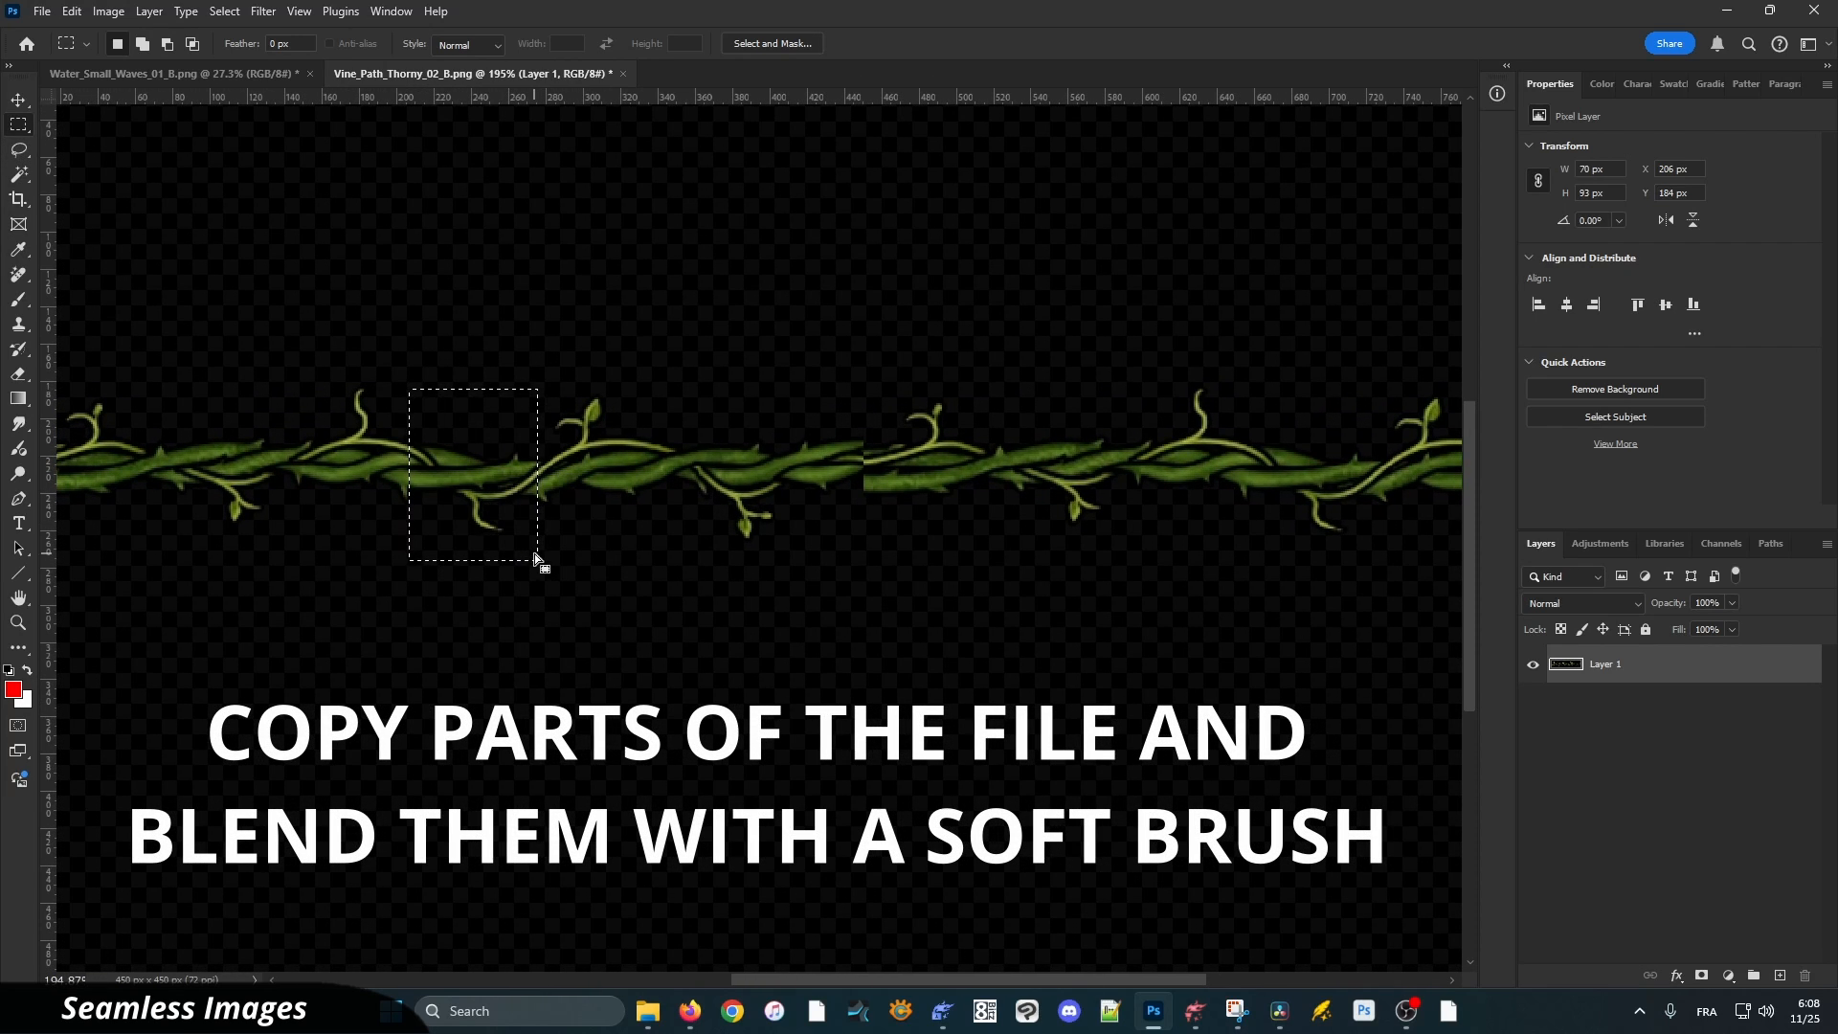
pyautogui.moveTo(391, 375); pyautogui.dragTo(582, 568)
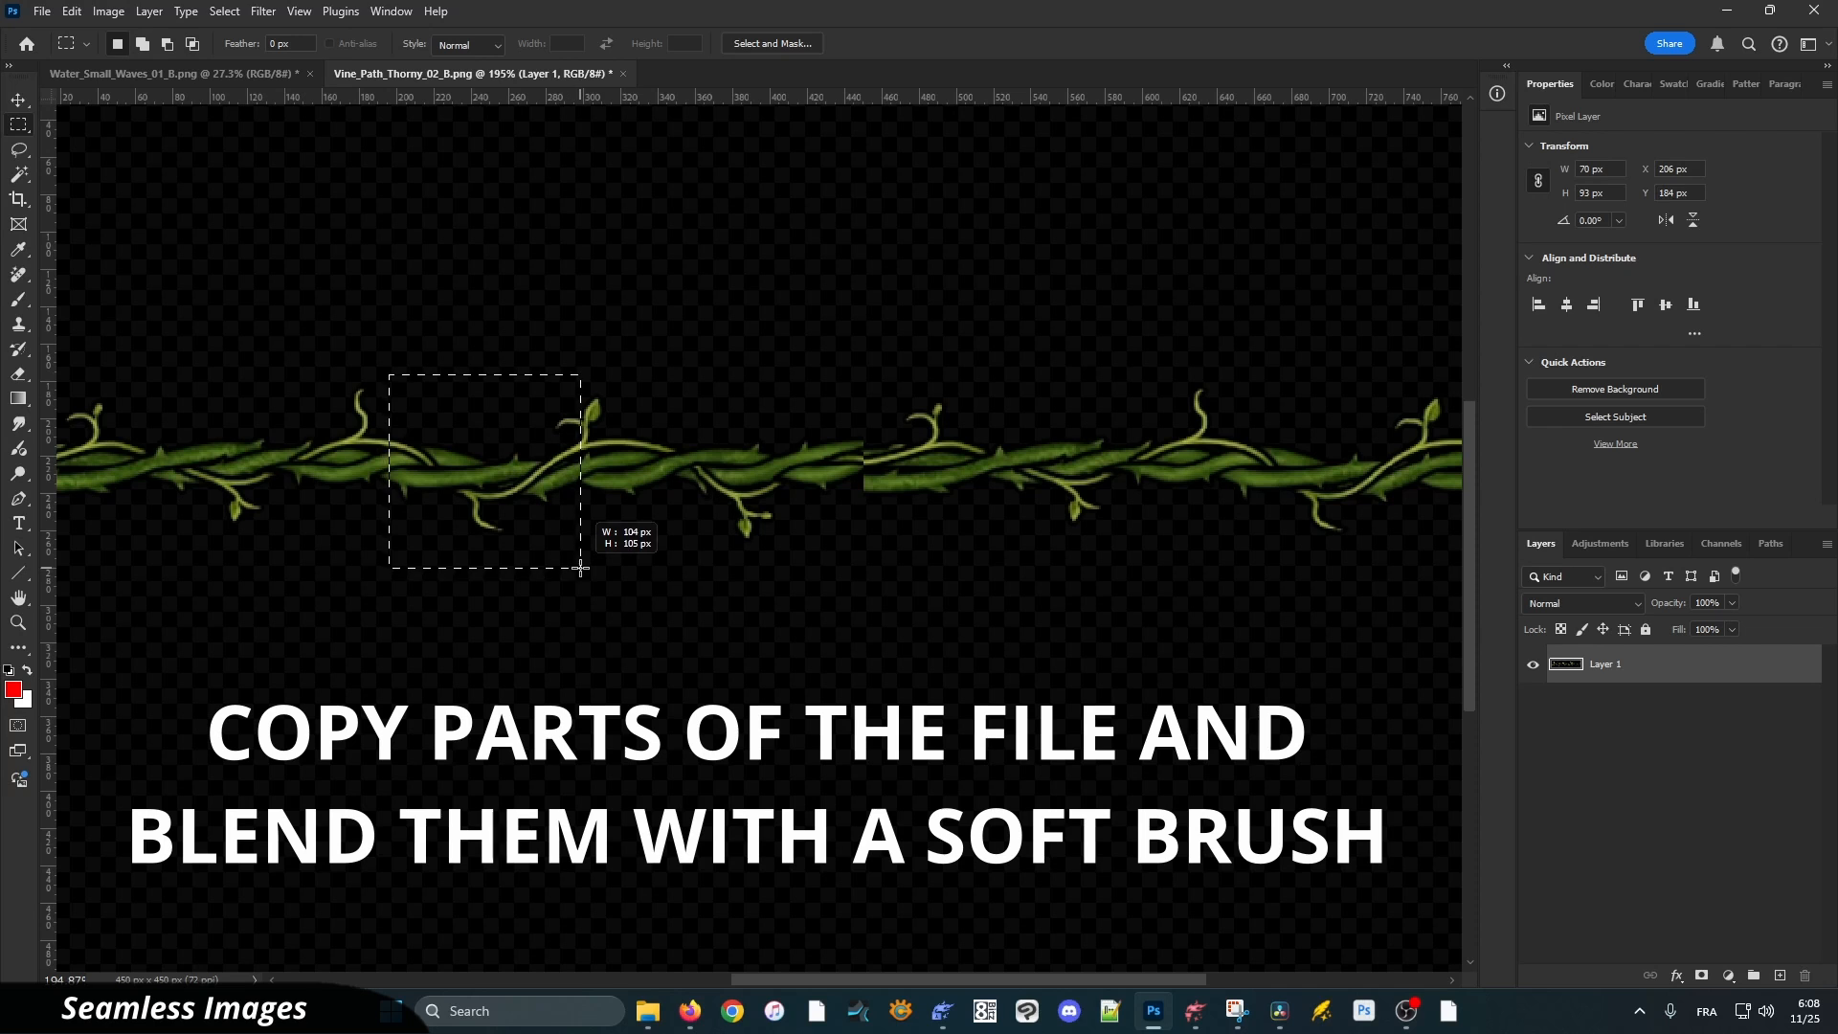
pyautogui.hotkey('ctrl', 'j')
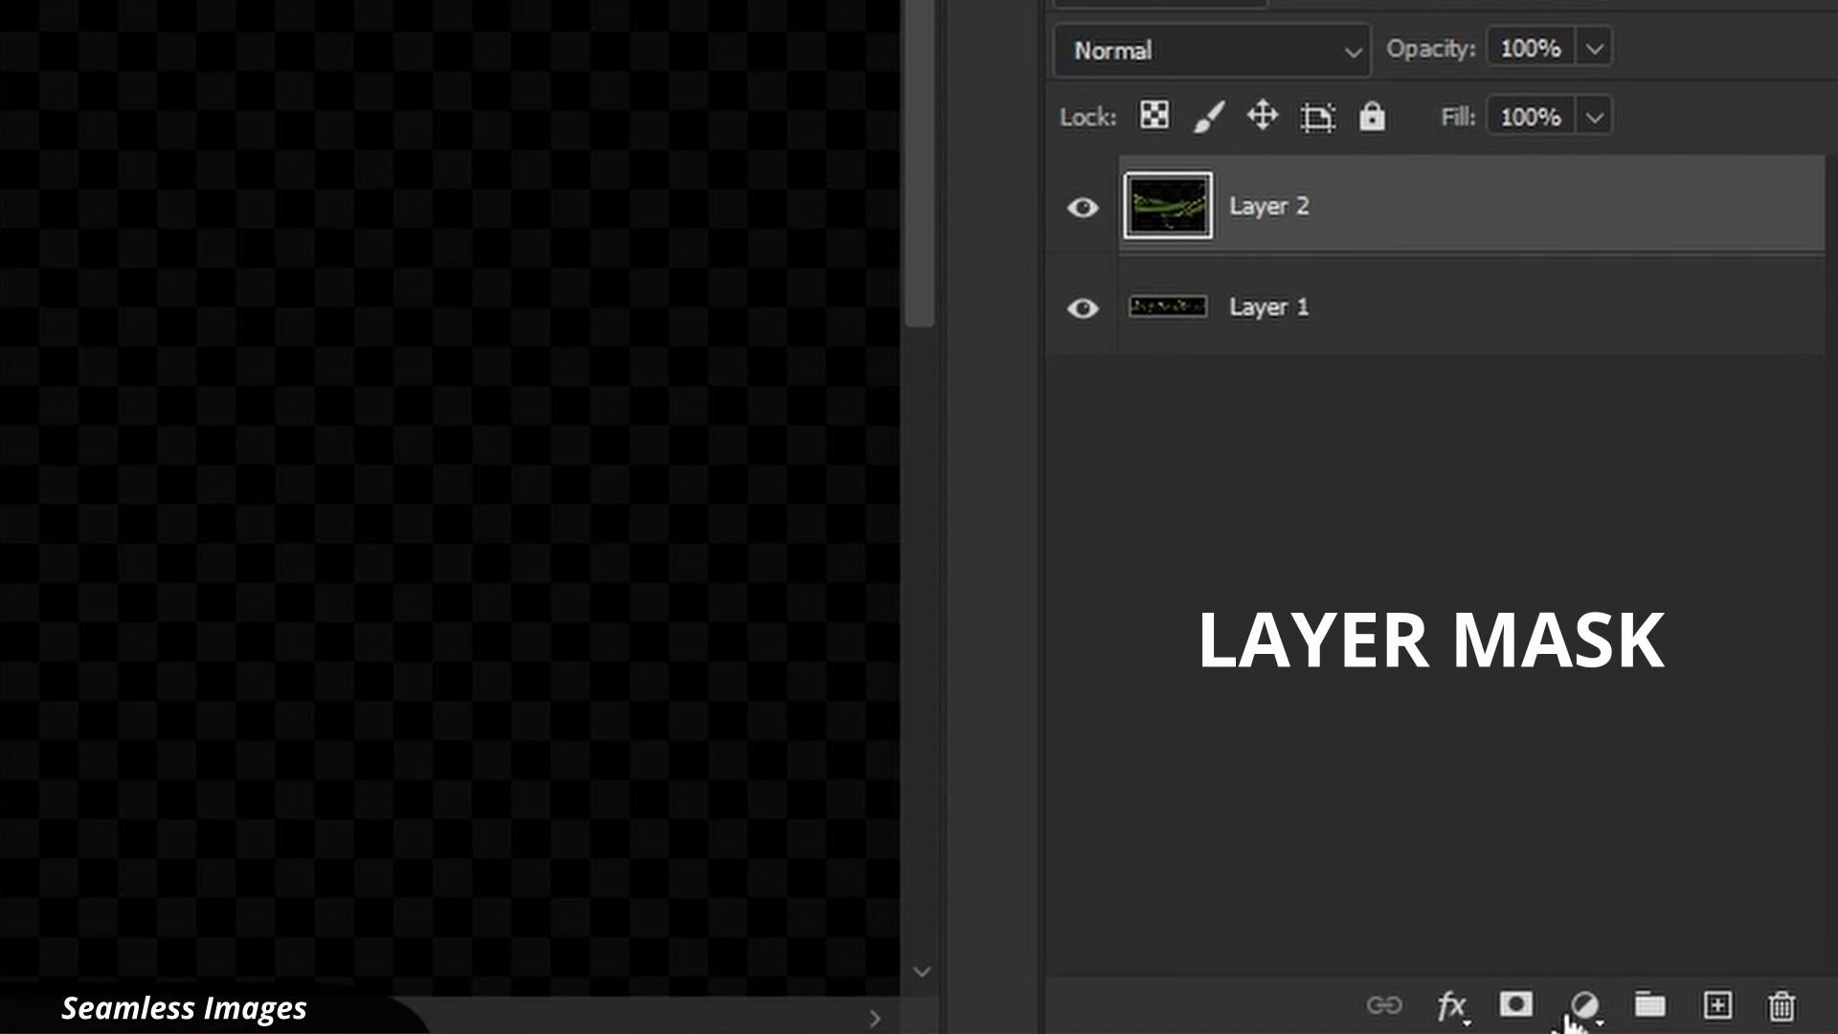
# Add a layer mask to Layer 2 and move the copied vine section over the seam where the vine repeats
pyautogui.click(1512, 1014)
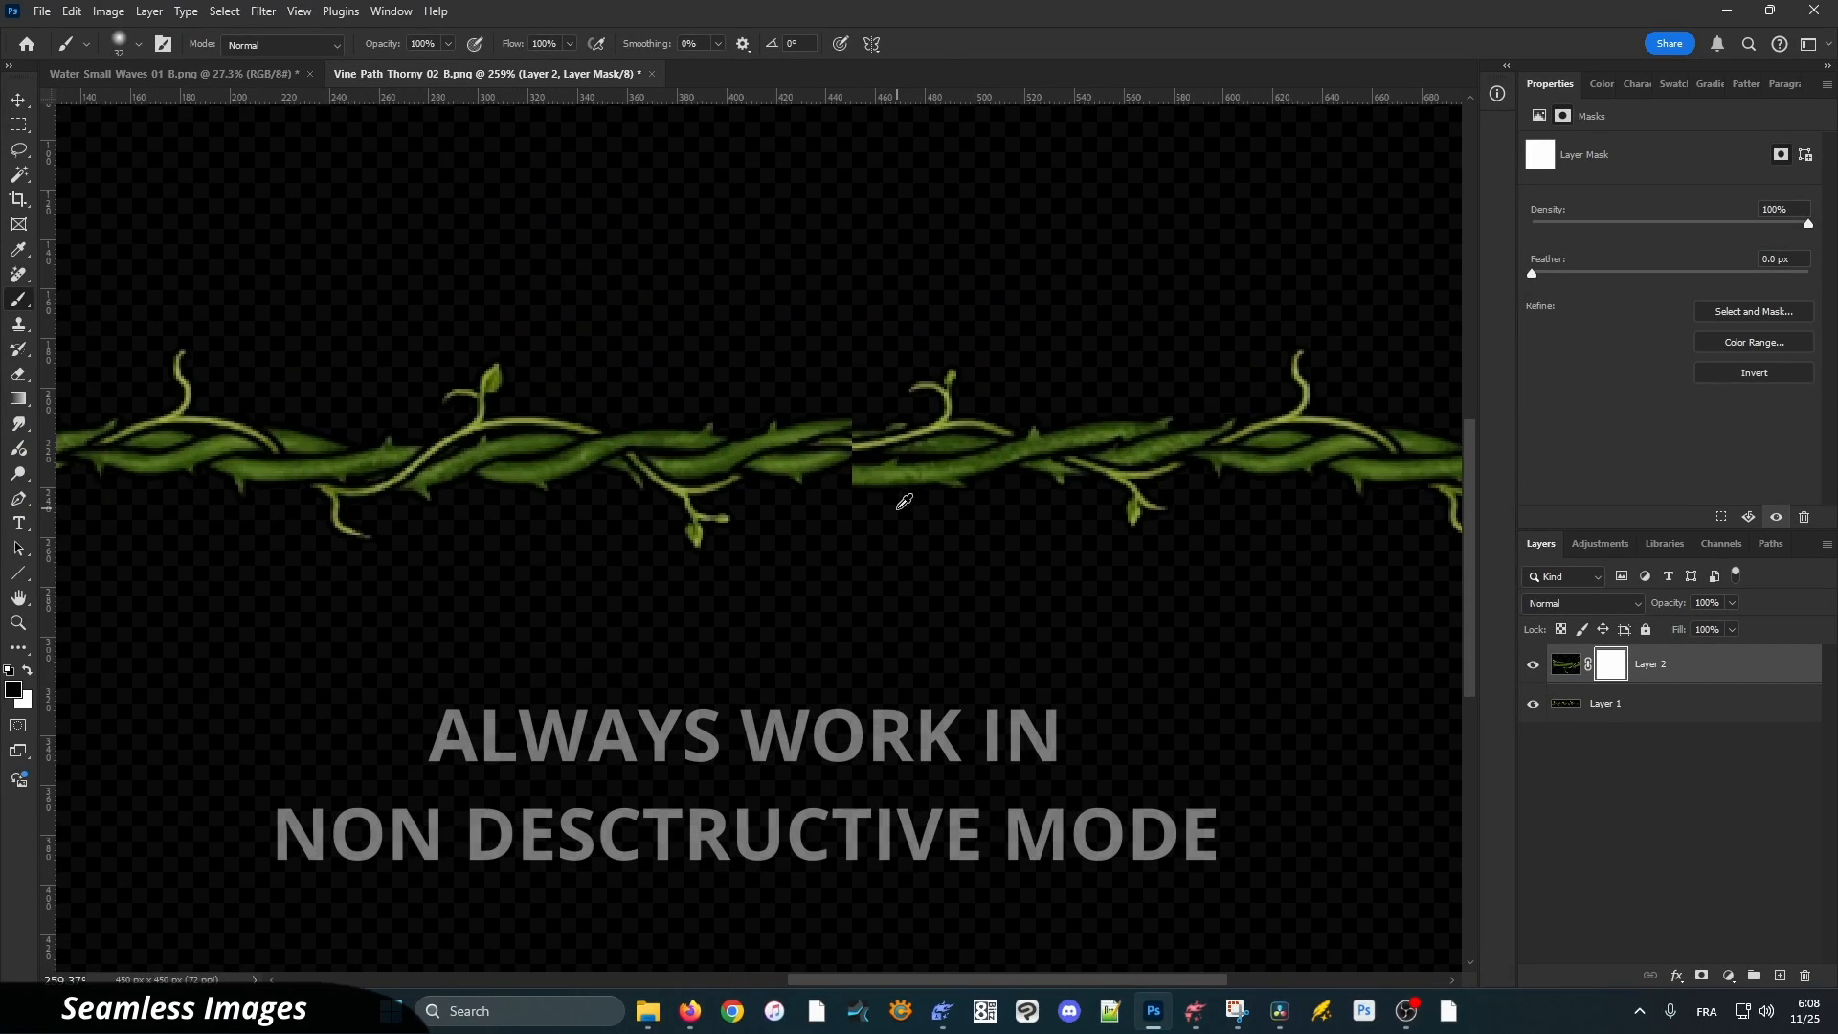
pyautogui.hotkey('ctrl', 't')
pyautogui.moveTo(403, 440)
pyautogui.mouseDown()
pyautogui.moveTo(862, 459)
pyautogui.moveTo(895, 439)
pyautogui.moveTo(943, 472)
pyautogui.mouseUp()
pyautogui.press('Return')
pyautogui.scroll(5, 869, 449)
pyautogui.hotkey('ctrl', 't')
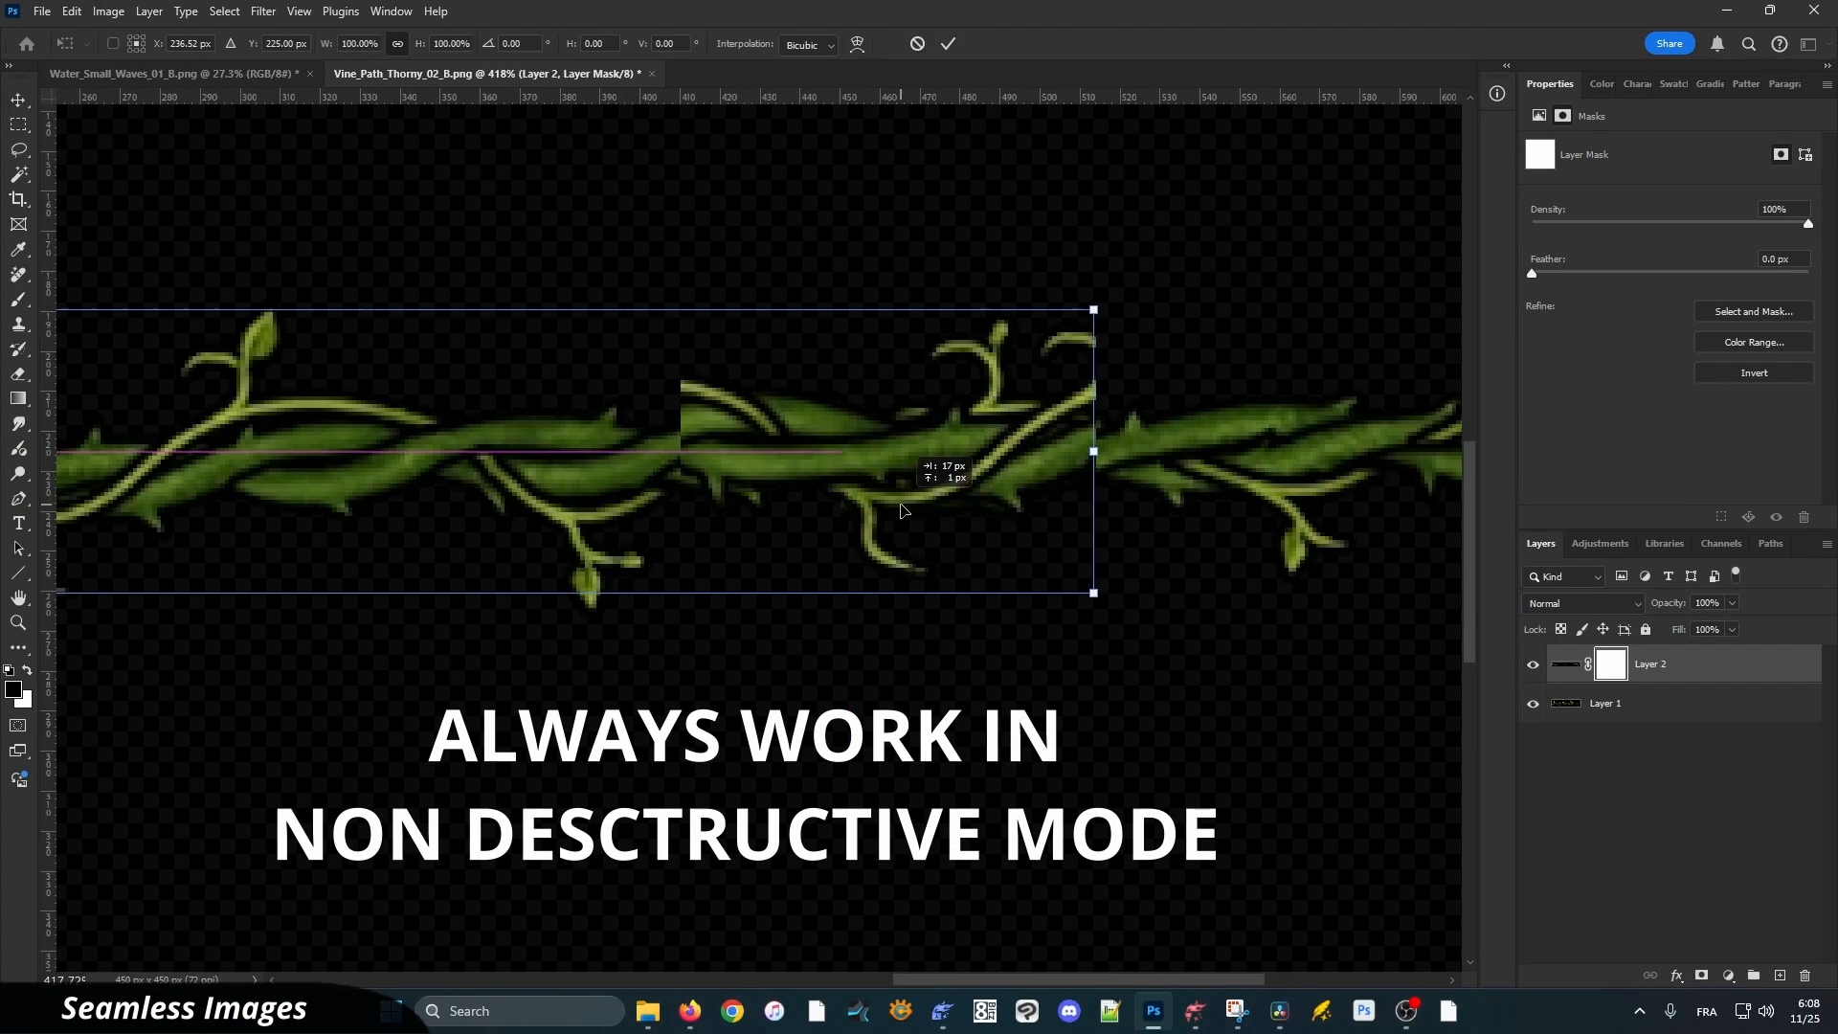
pyautogui.press('Return')
# Paint on Layer 2's mask with a soft brush, hiding and restoring parts to blend the copied vine's edges into the original
pyautogui.moveTo(663, 390)
pyautogui.mouseDown()
pyautogui.moveTo(692, 479)
pyautogui.moveTo(730, 389)
pyautogui.mouseUp()
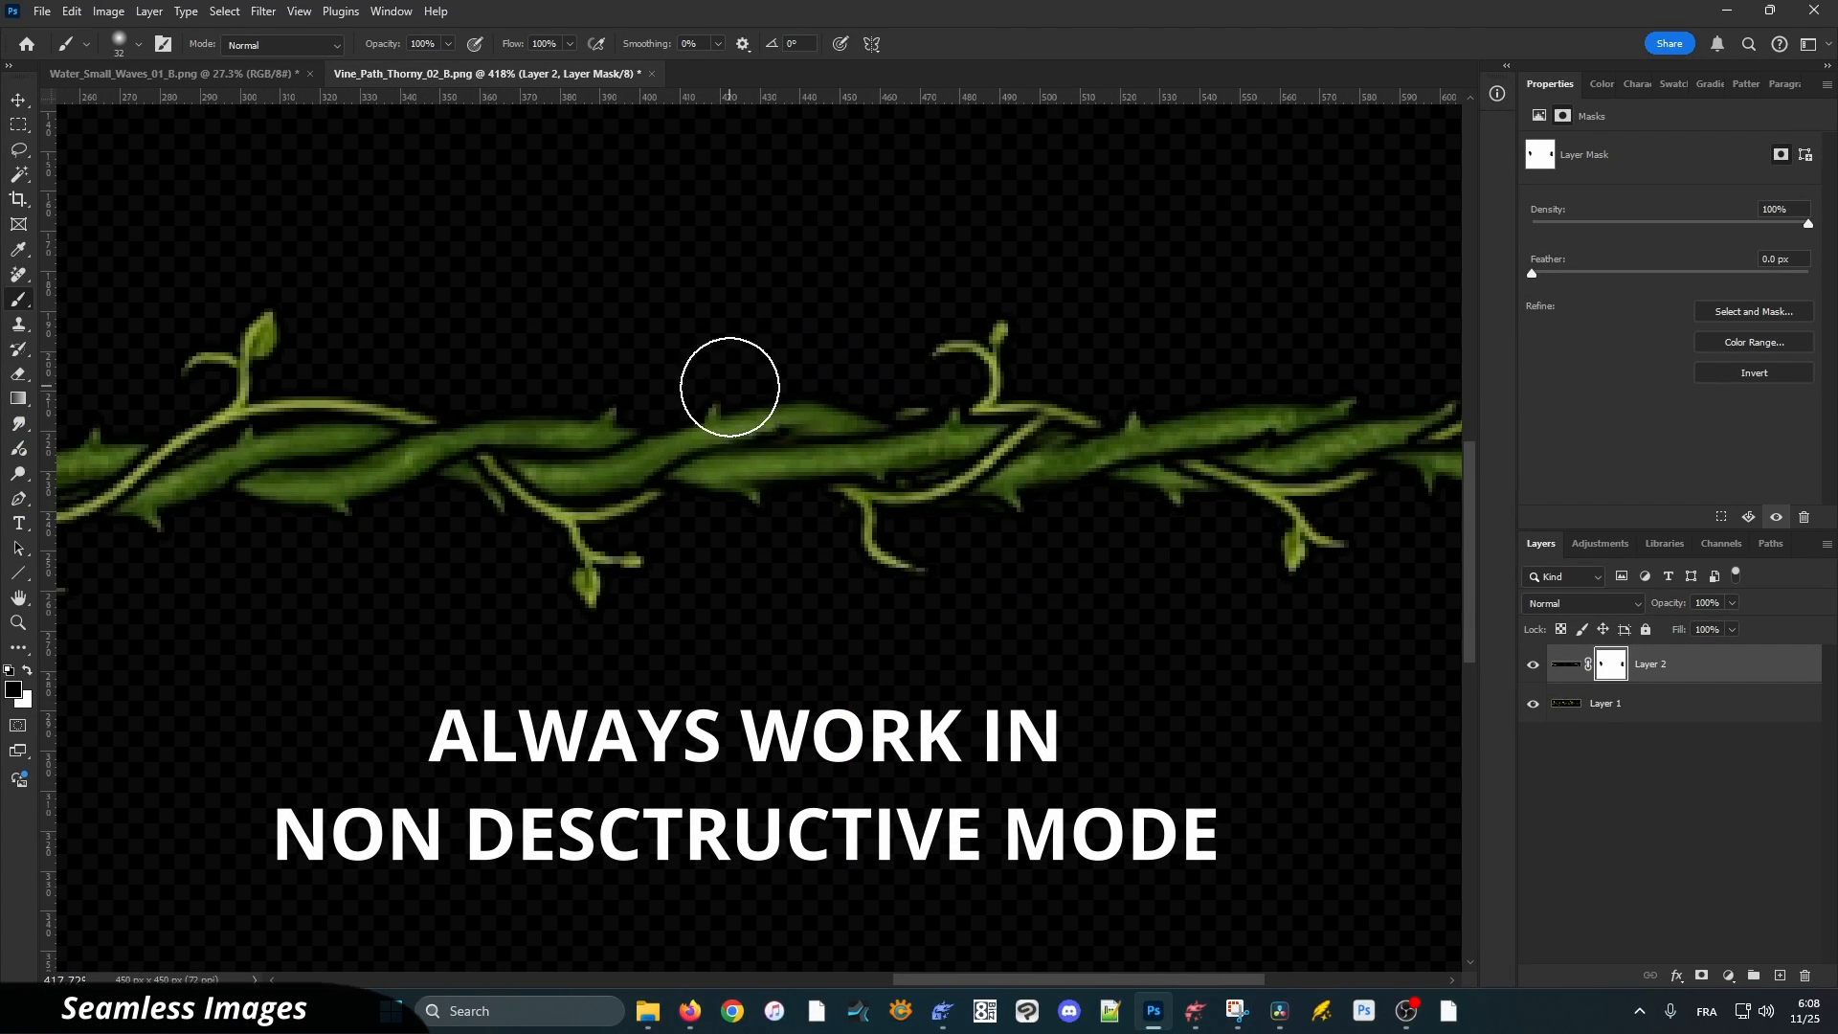
pyautogui.press('x')
pyautogui.moveTo(716, 525); pyautogui.dragTo(686, 508)
pyautogui.rightClick(688, 393)
pyautogui.keyDown('alt'); pyautogui.rightClick(653, 412); pyautogui.keyUp('alt')
pyautogui.press('x')
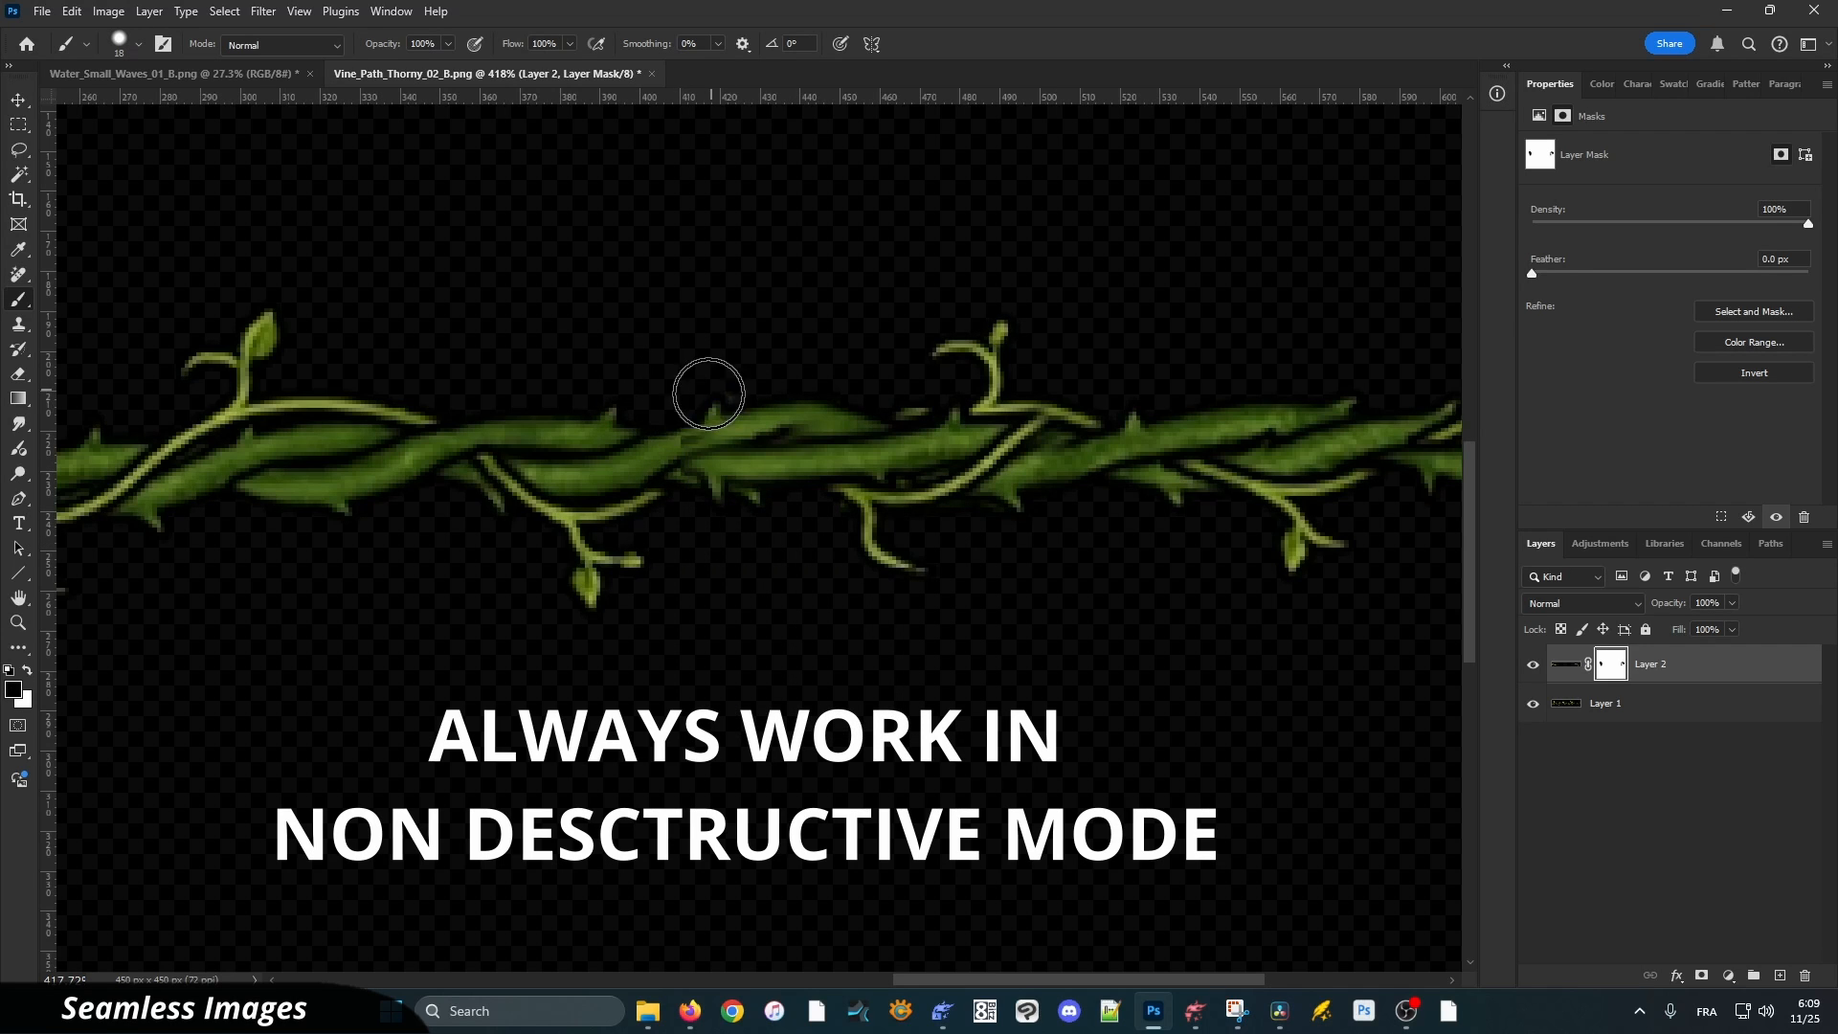
pyautogui.moveTo(706, 402)
pyautogui.mouseDown()
pyautogui.moveTo(646, 425)
pyautogui.moveTo(795, 390)
pyautogui.mouseUp()
pyautogui.press('x')
pyautogui.click(798, 438)
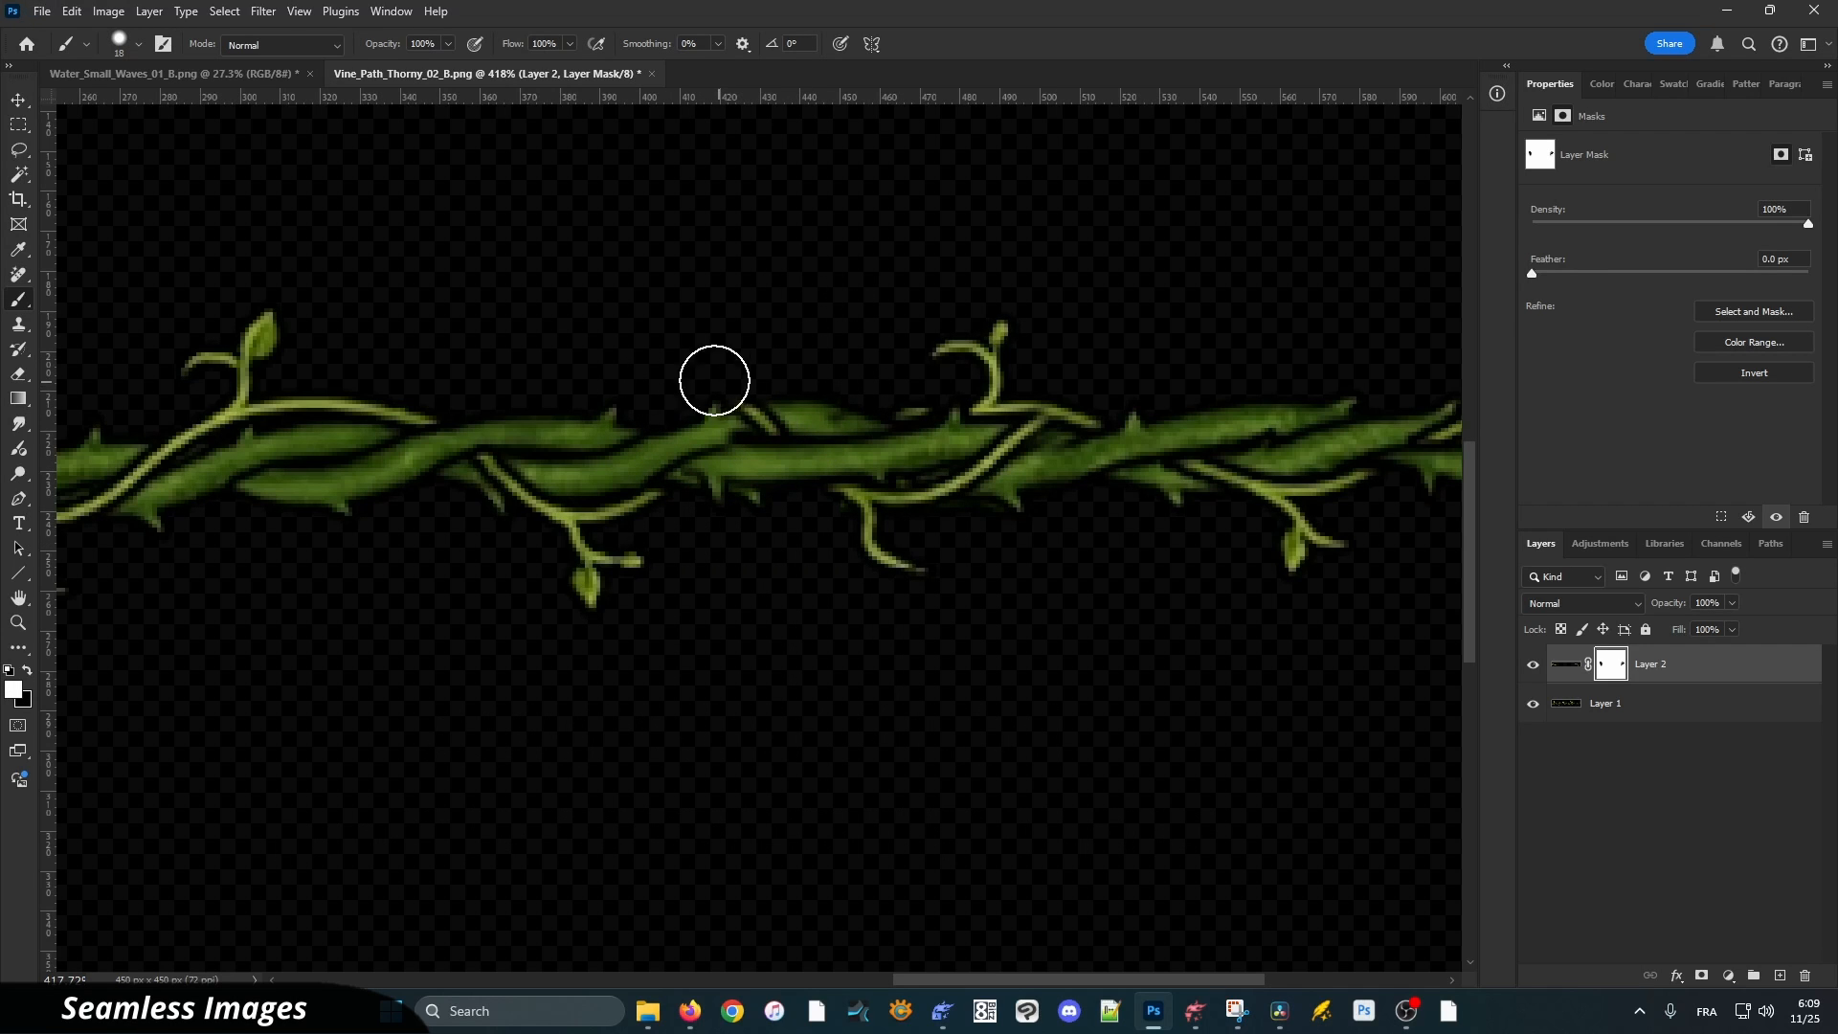
pyautogui.press('x')
pyautogui.scroll(-5, 812, 350)
pyautogui.scroll(3, 809, 348)
pyautogui.scroll(-3, 811, 346)
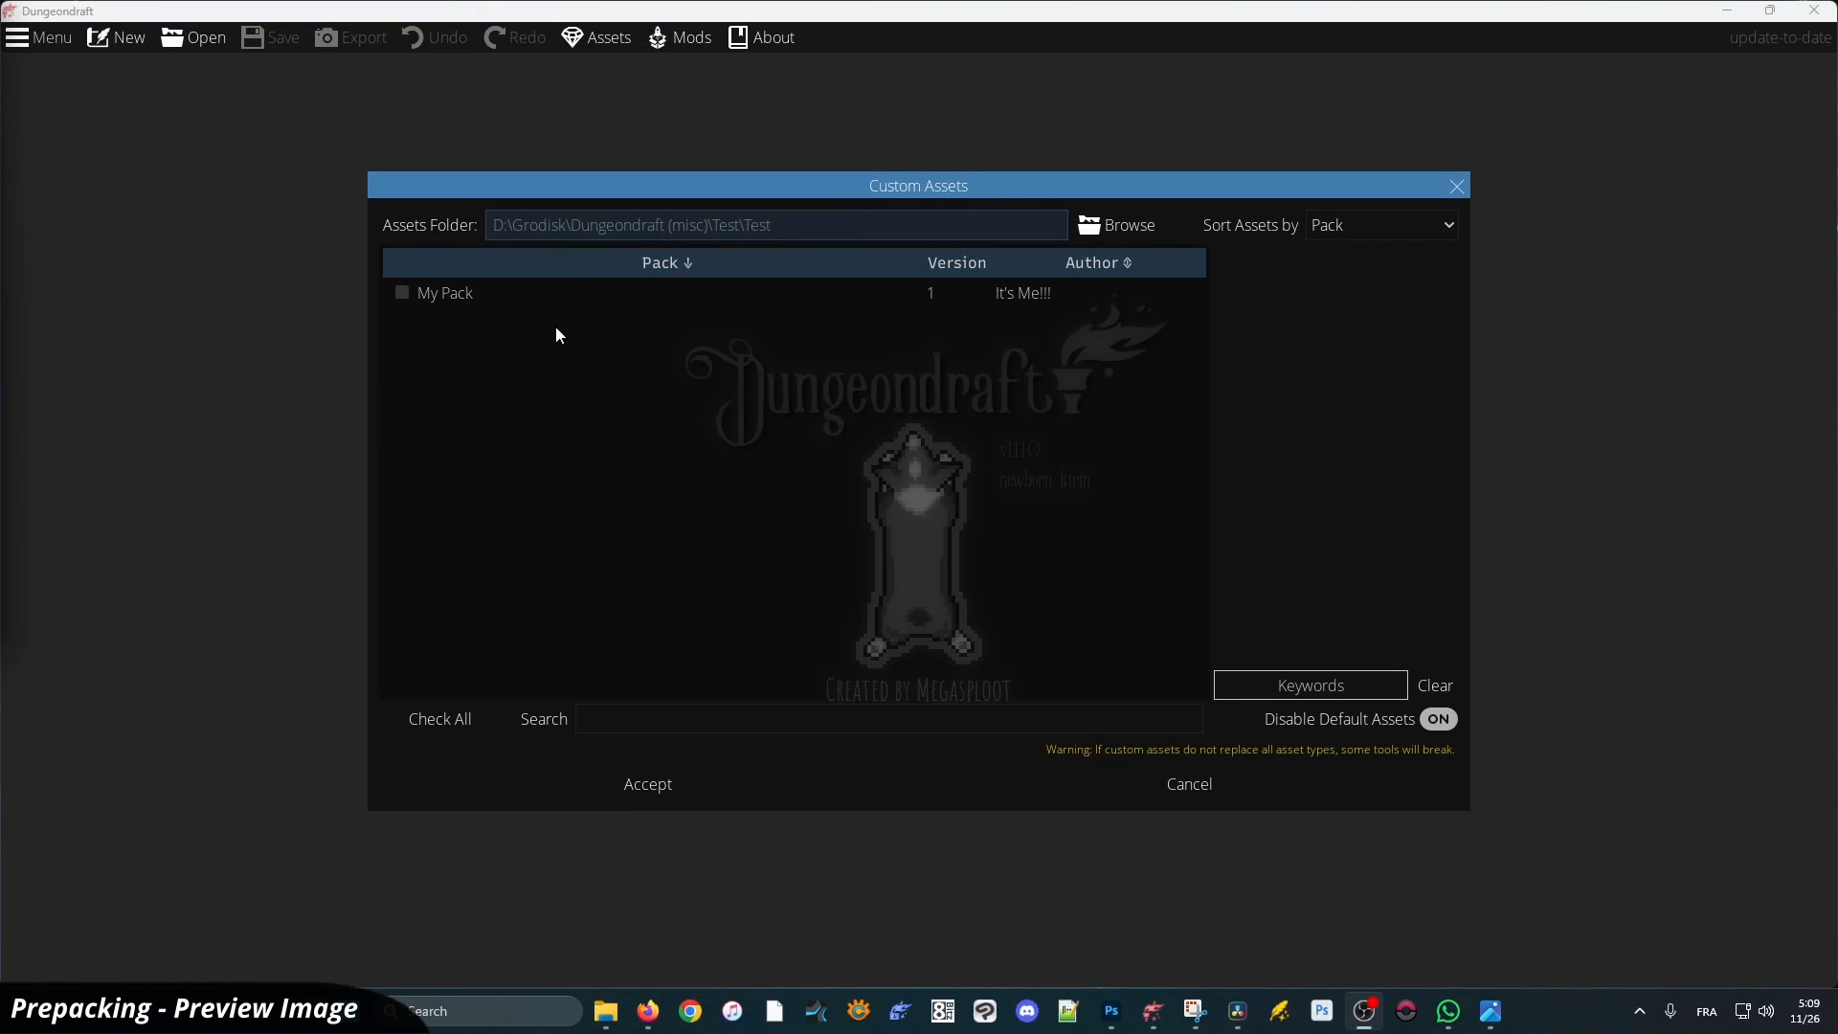
# Select My Pack in Dungeondraft's custom assets list, and paste preview.png into the My Pack folder in File Explorer
pyautogui.click(502, 293)
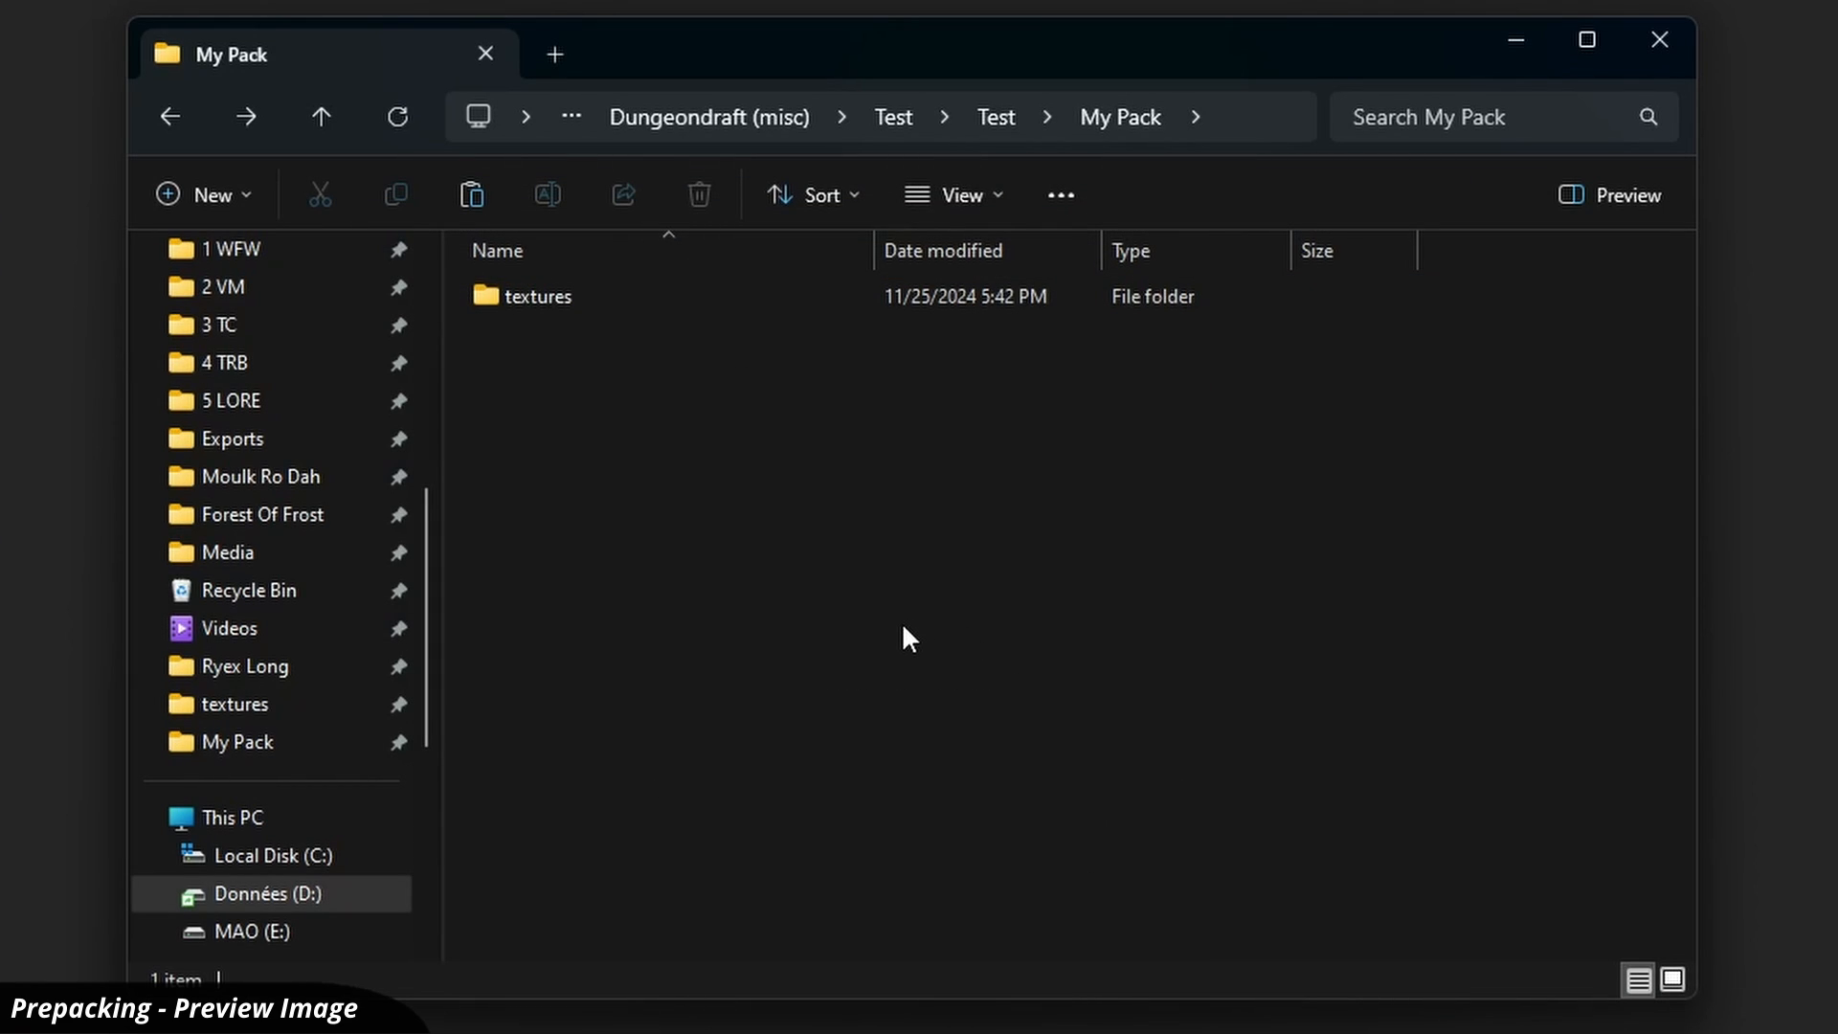
pyautogui.hotkey('ctrl', 'v')
pyautogui.click(804, 545)
pyautogui.scroll(2, 713, 498)
pyautogui.scroll(3, 720, 512)
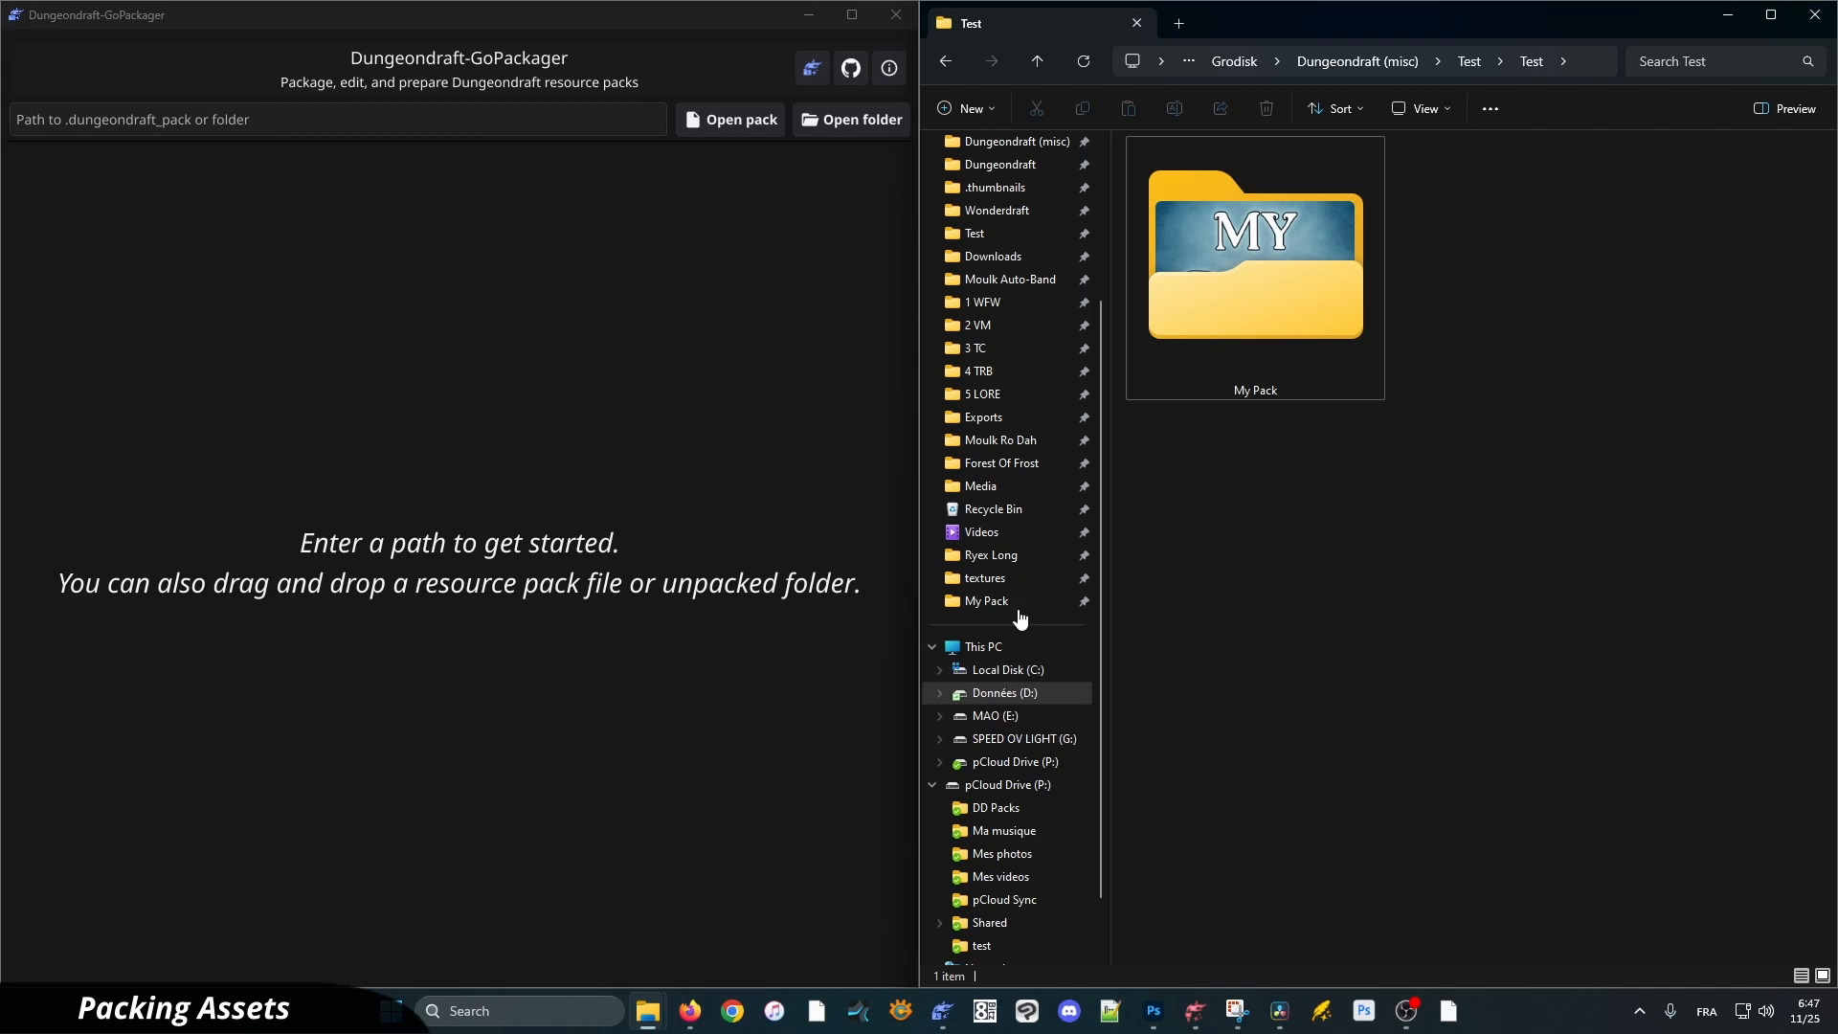
# Load the My Pack folder into Dungeondraft-GoPackager and confirm opening it as a pack
pyautogui.click(1249, 343)
pyautogui.moveTo(1319, 314); pyautogui.dragTo(452, 416)
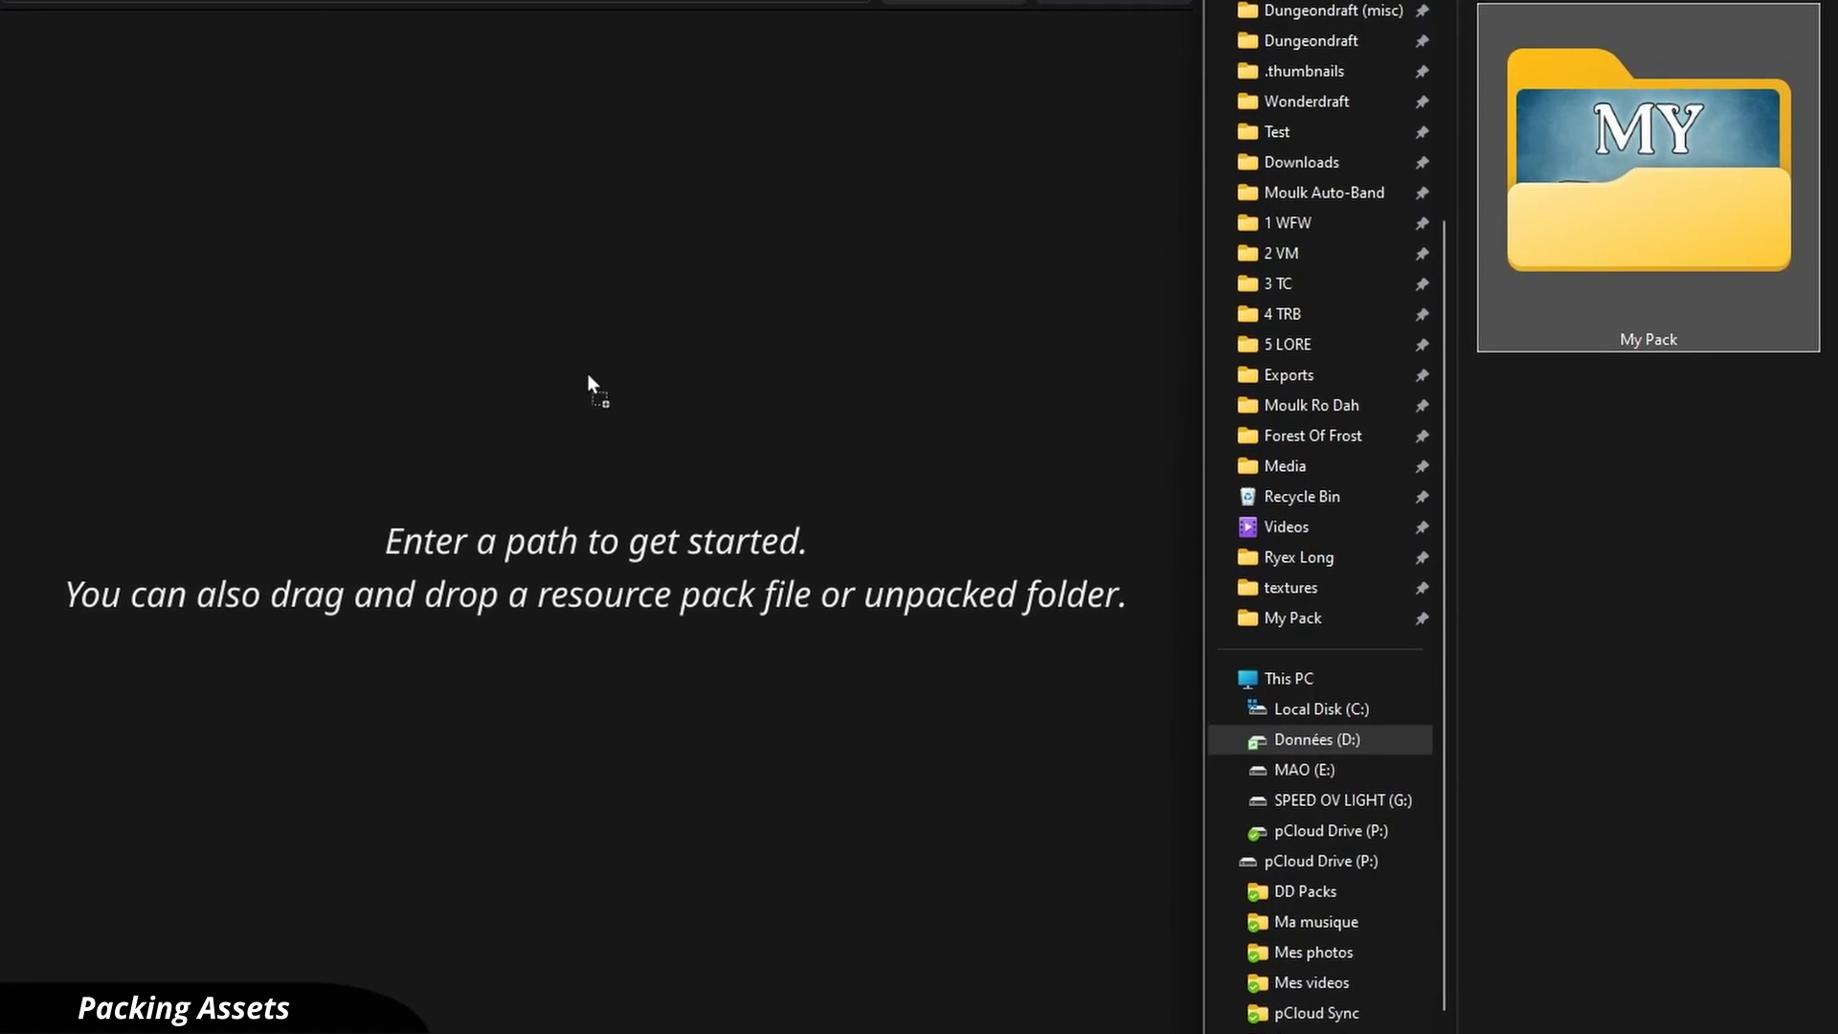
pyautogui.moveTo(588, 375); pyautogui.dragTo(588, 374)
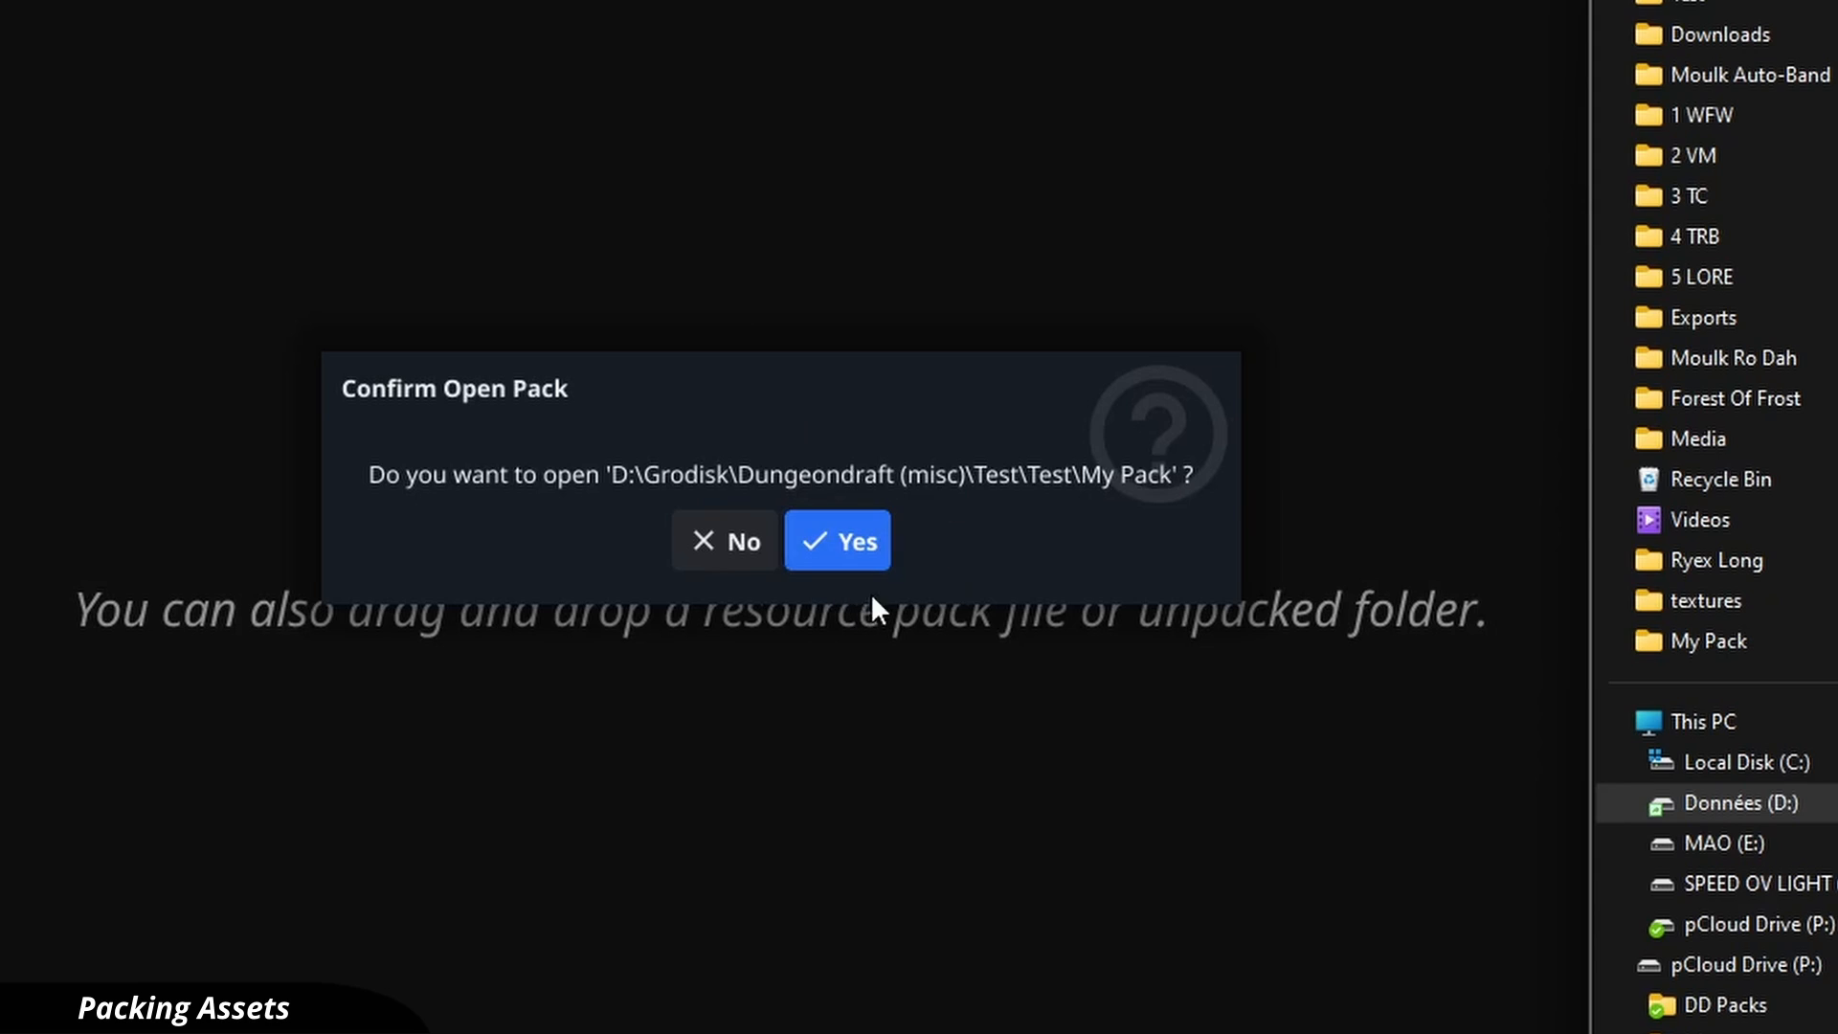
pyautogui.click(873, 563)
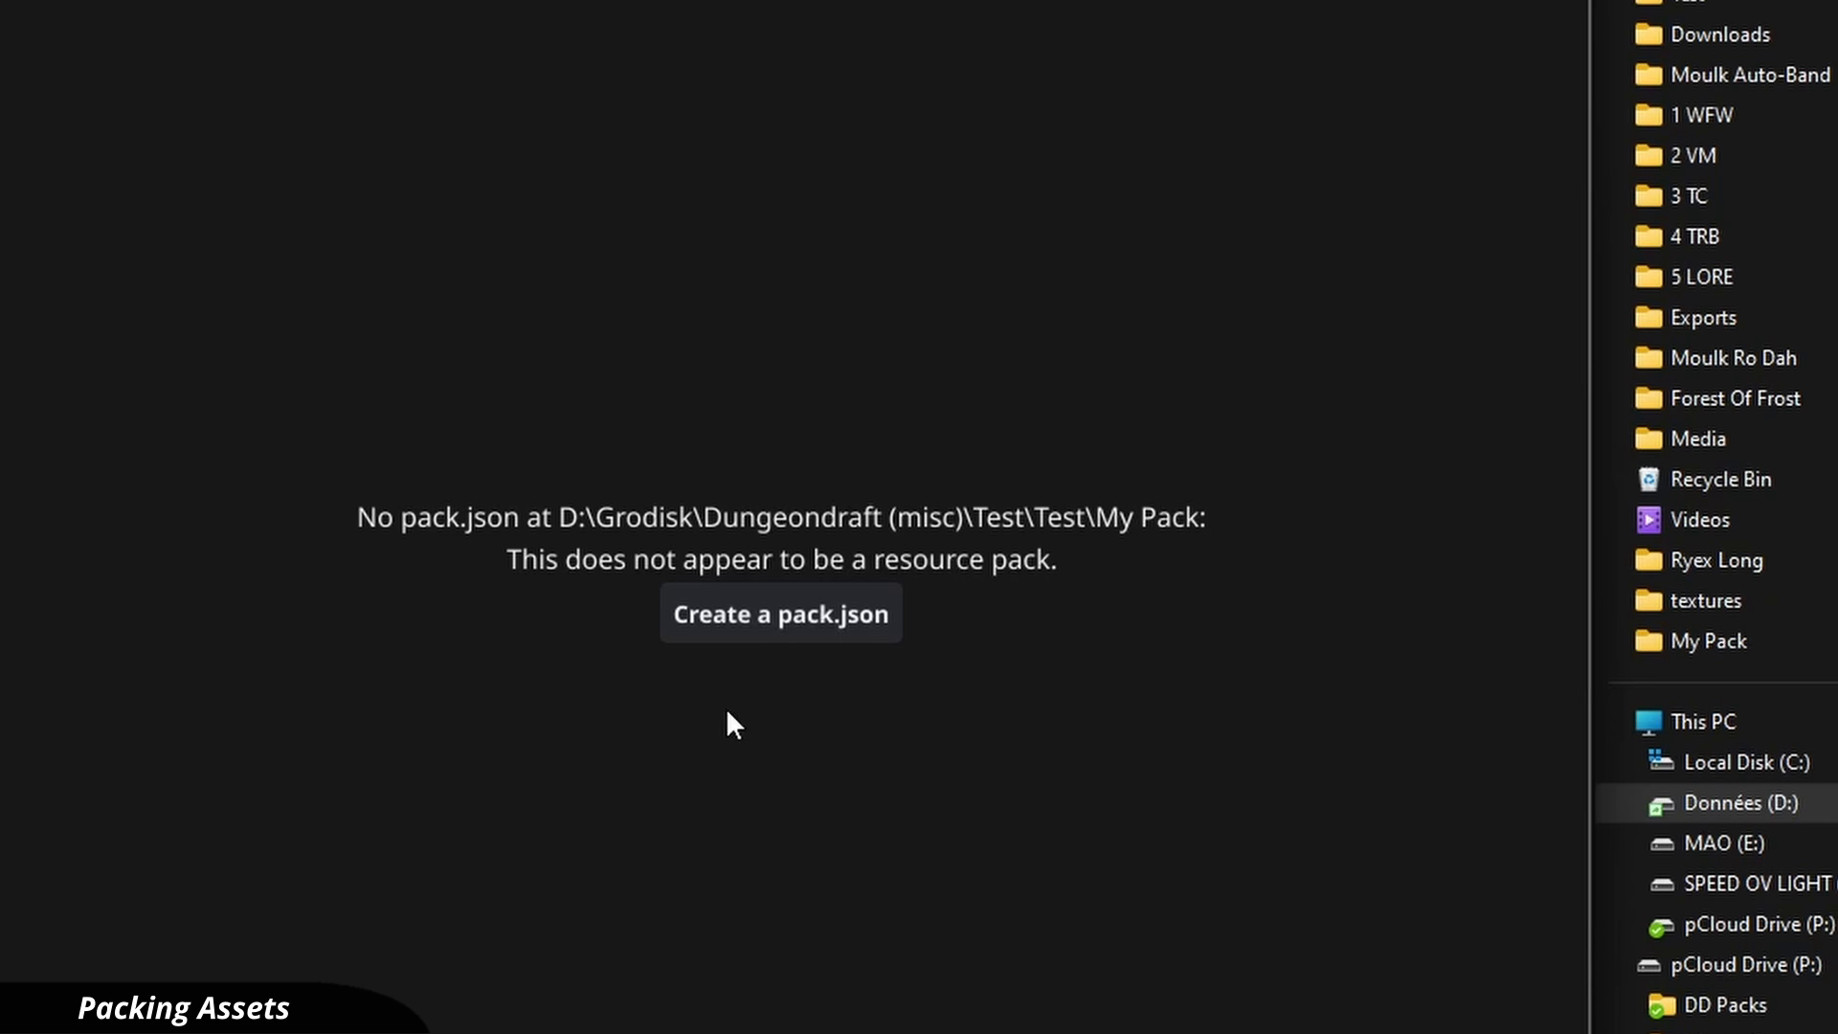
# Create a pack.json for the pack and set its author to "It's Me!!!"
pyautogui.click(819, 636)
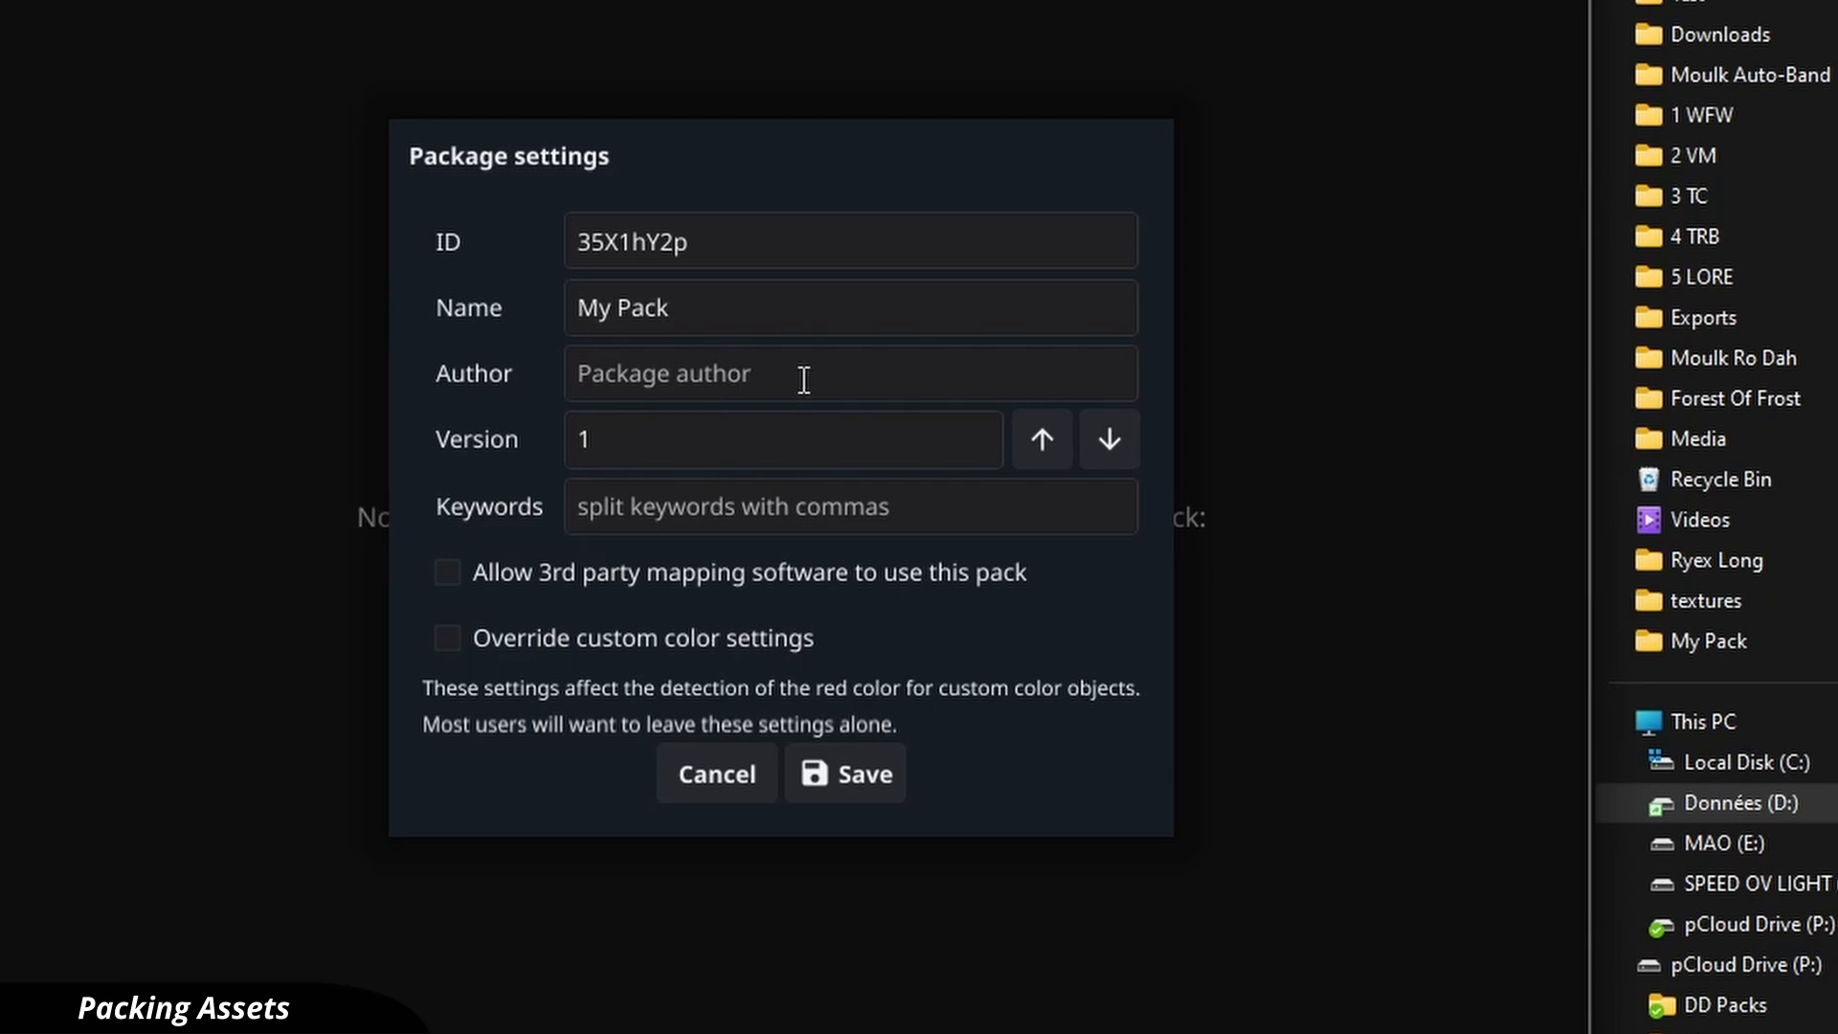
pyautogui.click(851, 371)
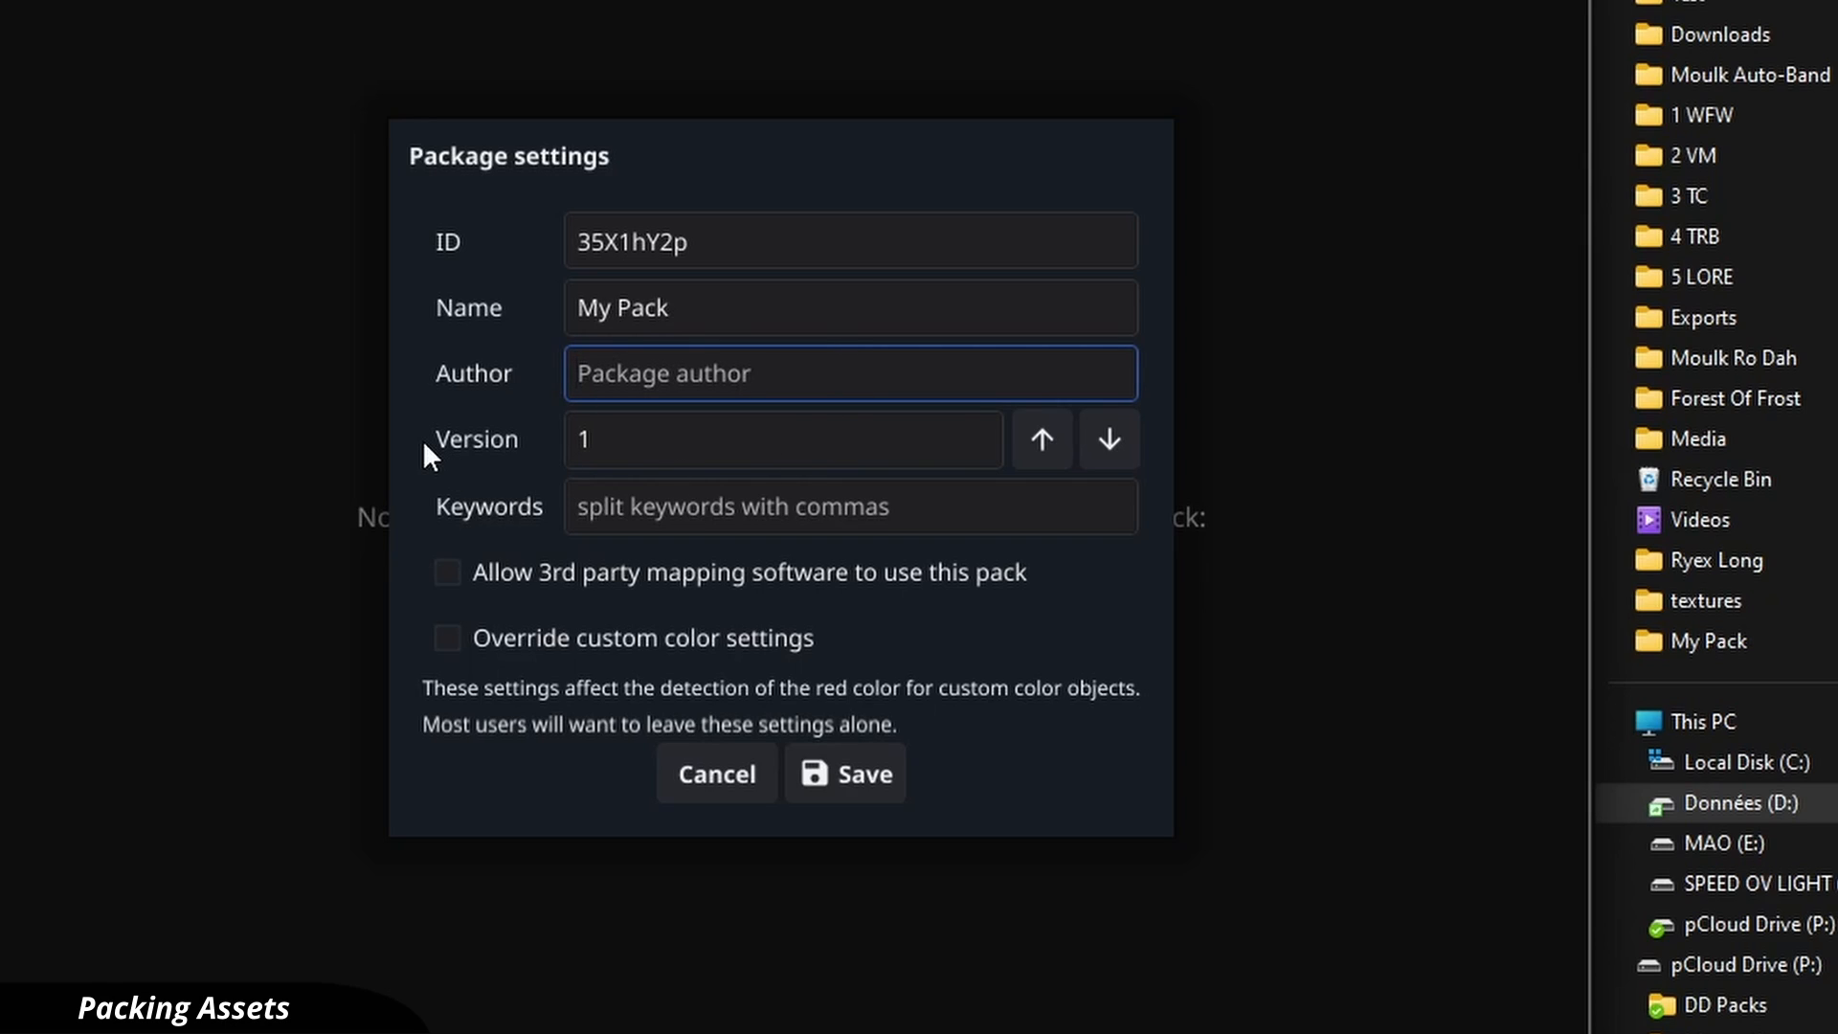
pyautogui.write("It's Me!!!")
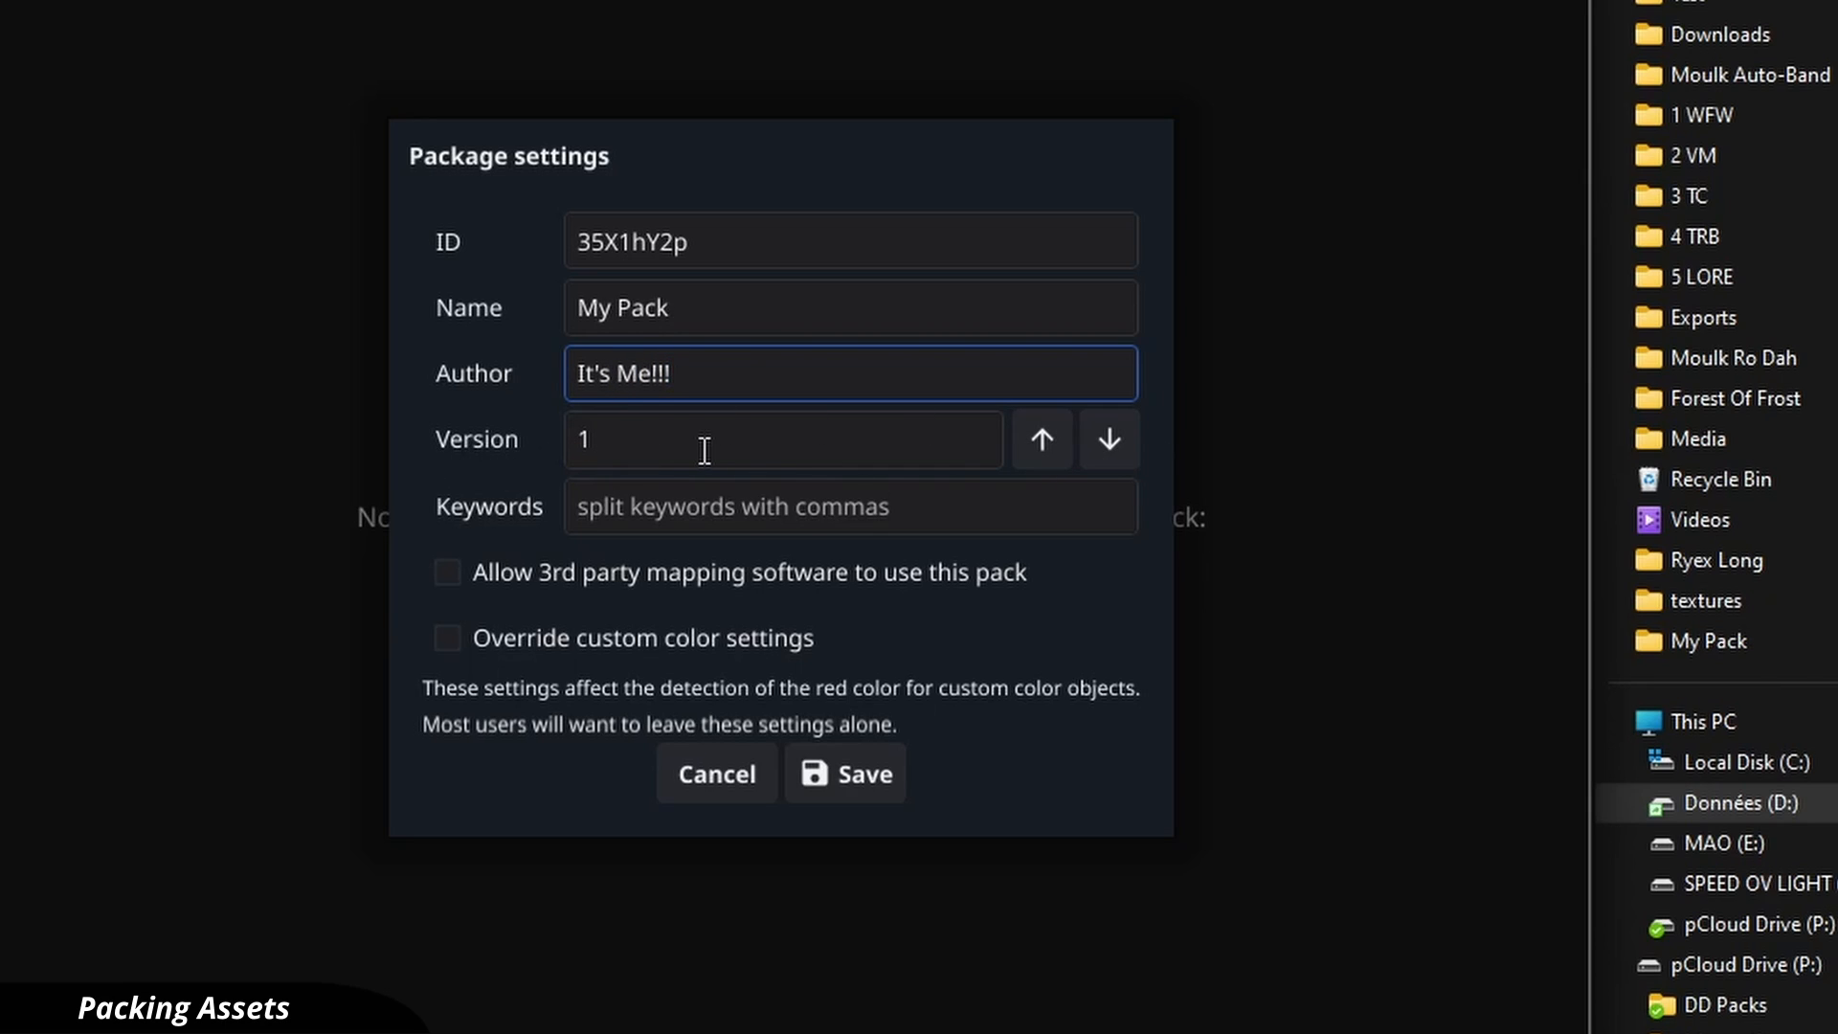
pyautogui.click(702, 456)
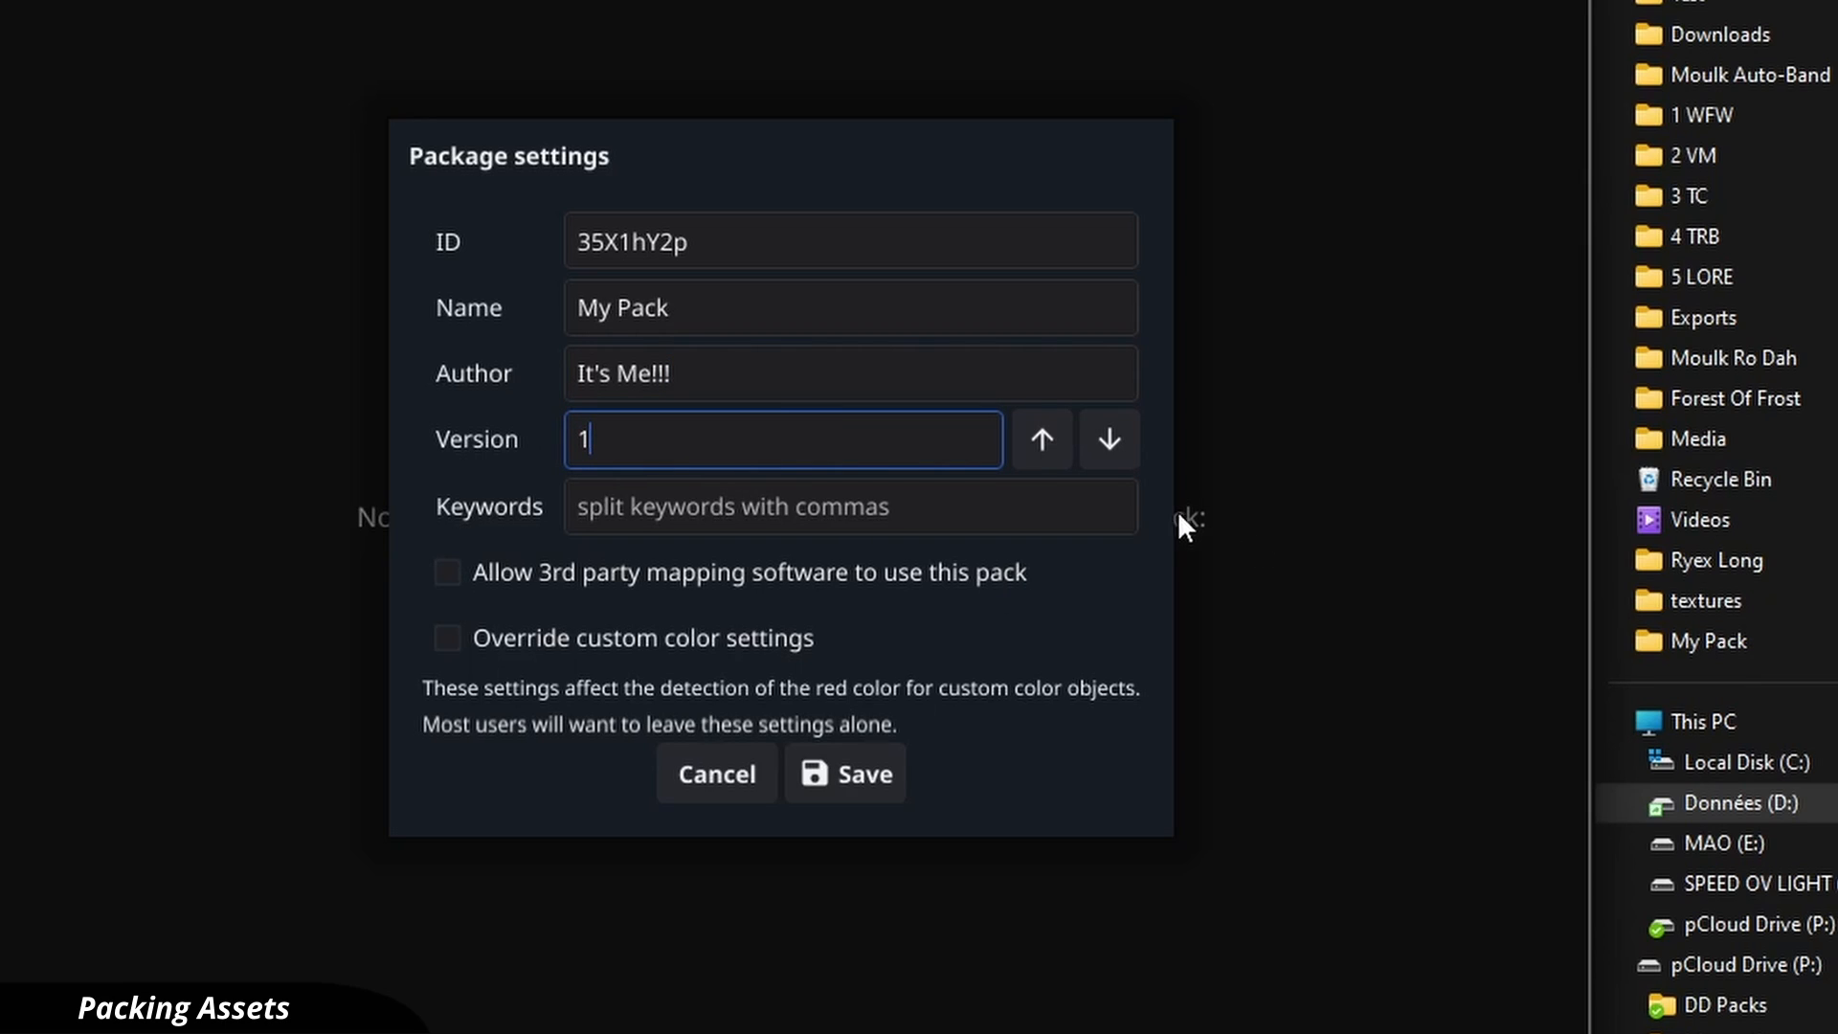
pyautogui.click(1042, 435)
pyautogui.click(1043, 436)
pyautogui.click(1042, 436)
pyautogui.click(1106, 441)
pyautogui.click(1106, 440)
pyautogui.click(1107, 441)
pyautogui.click(920, 514)
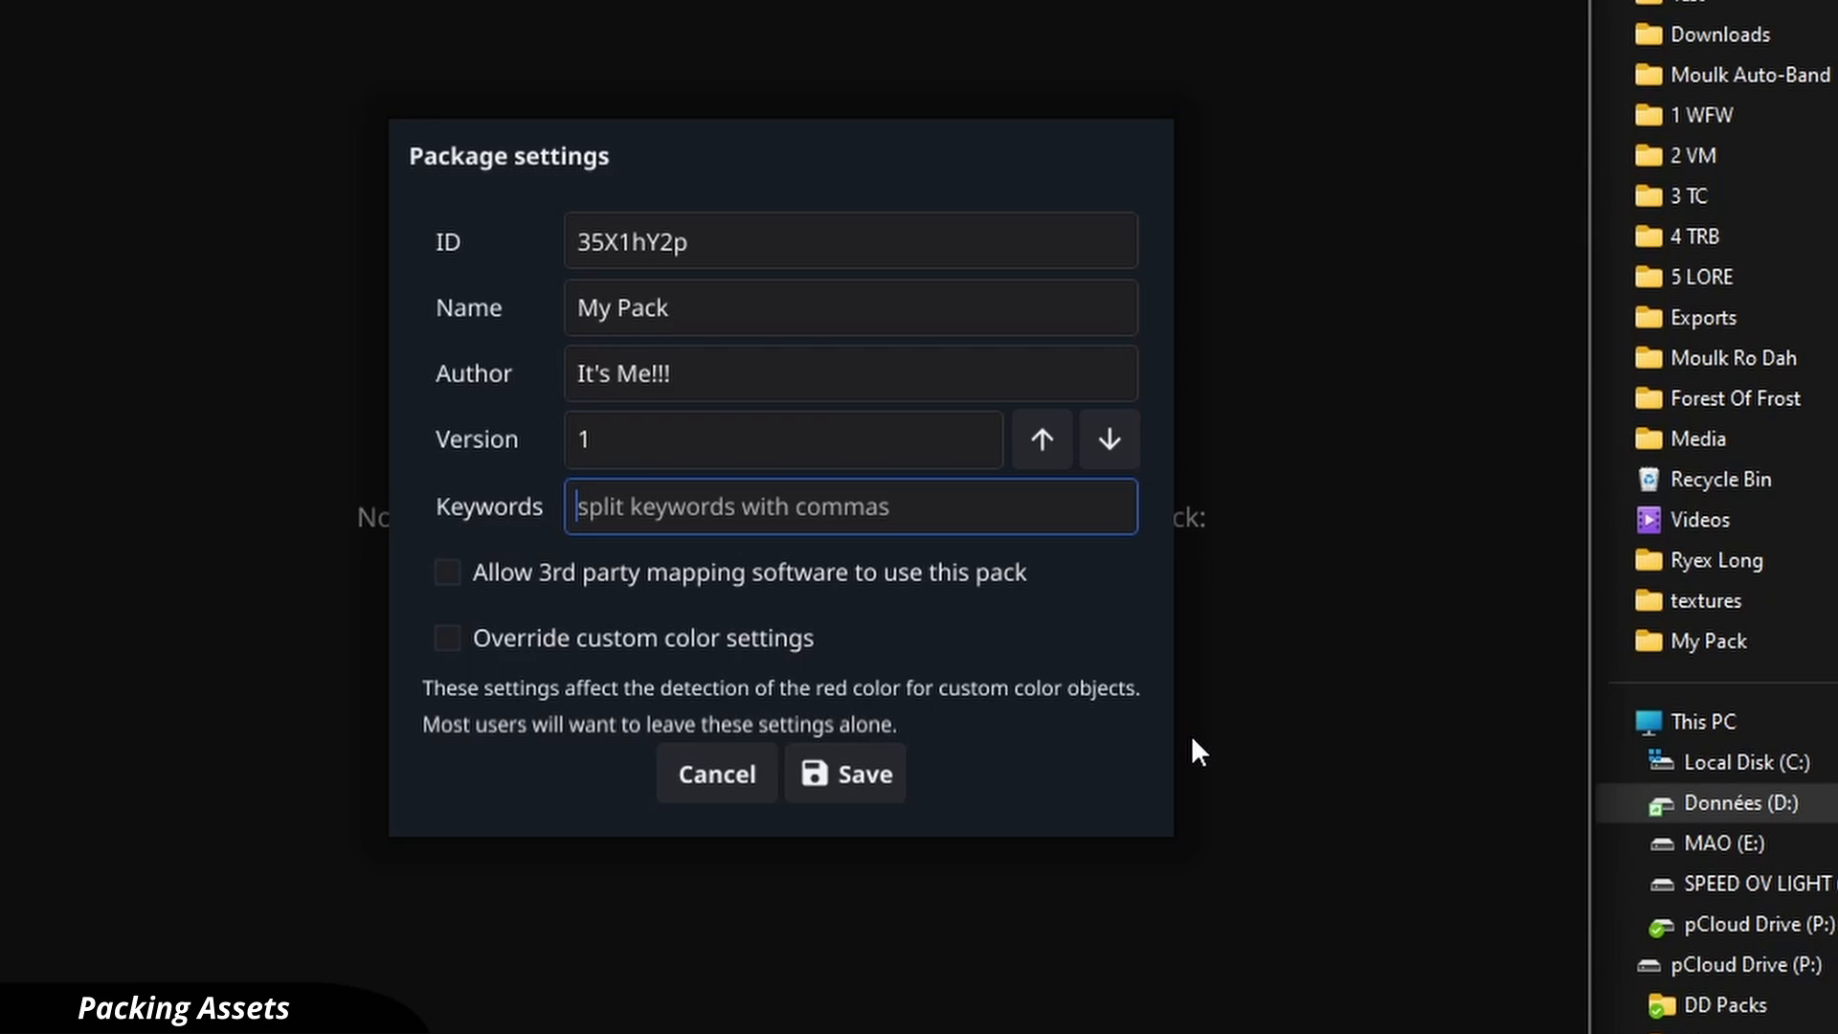
pyautogui.write('???')
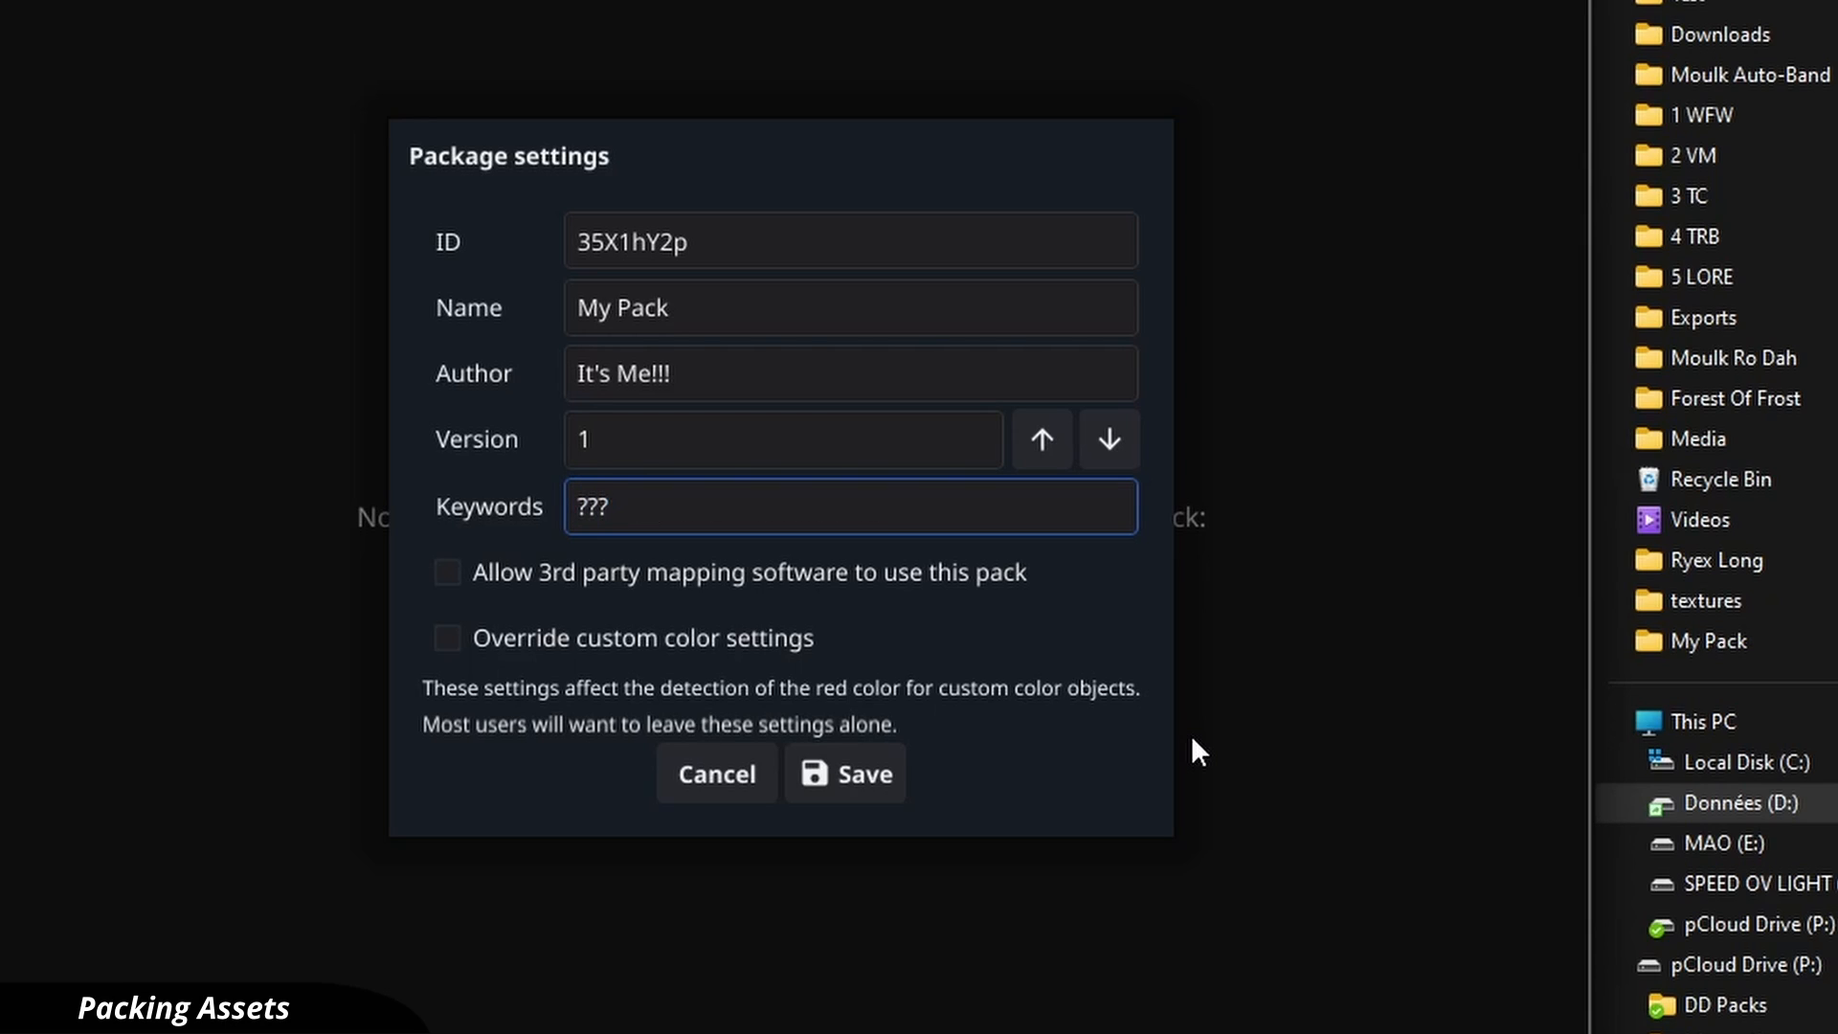
pyautogui.press('BackSpace')
pyautogui.press('BackSpace')
pyautogui.press('BackSpace')
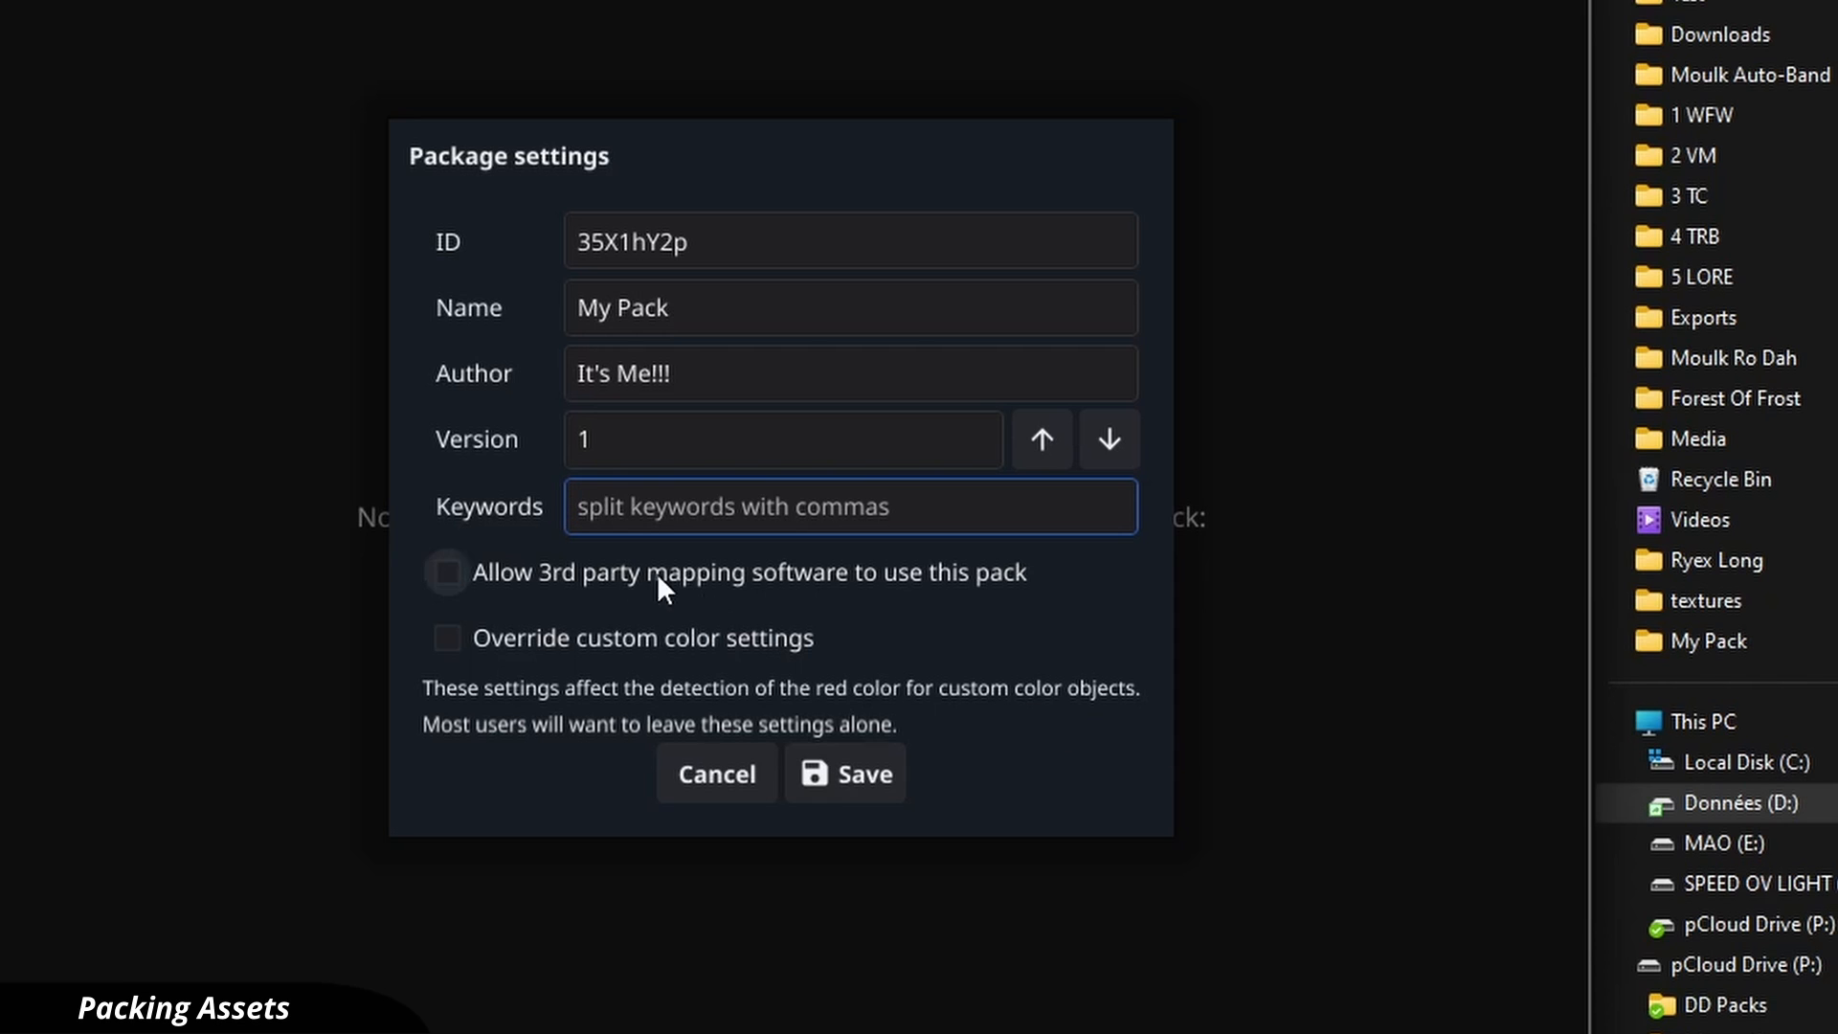
pyautogui.click(457, 576)
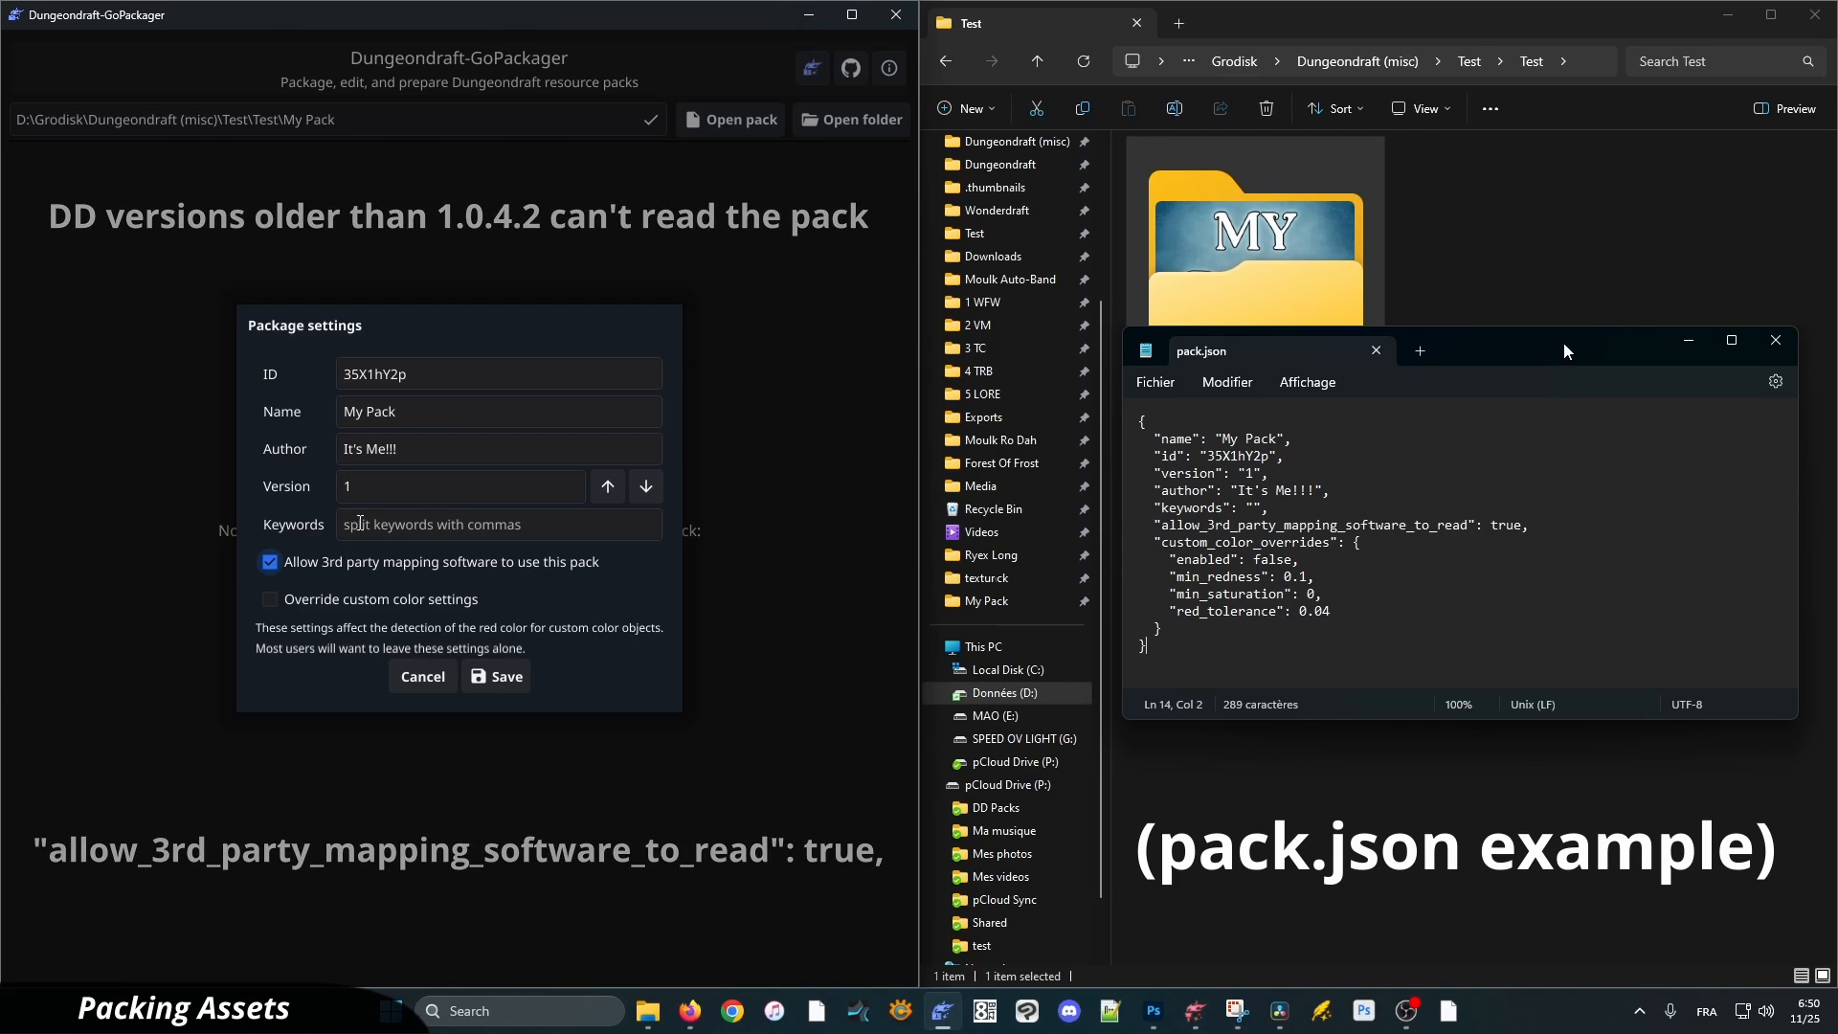
pyautogui.click(277, 567)
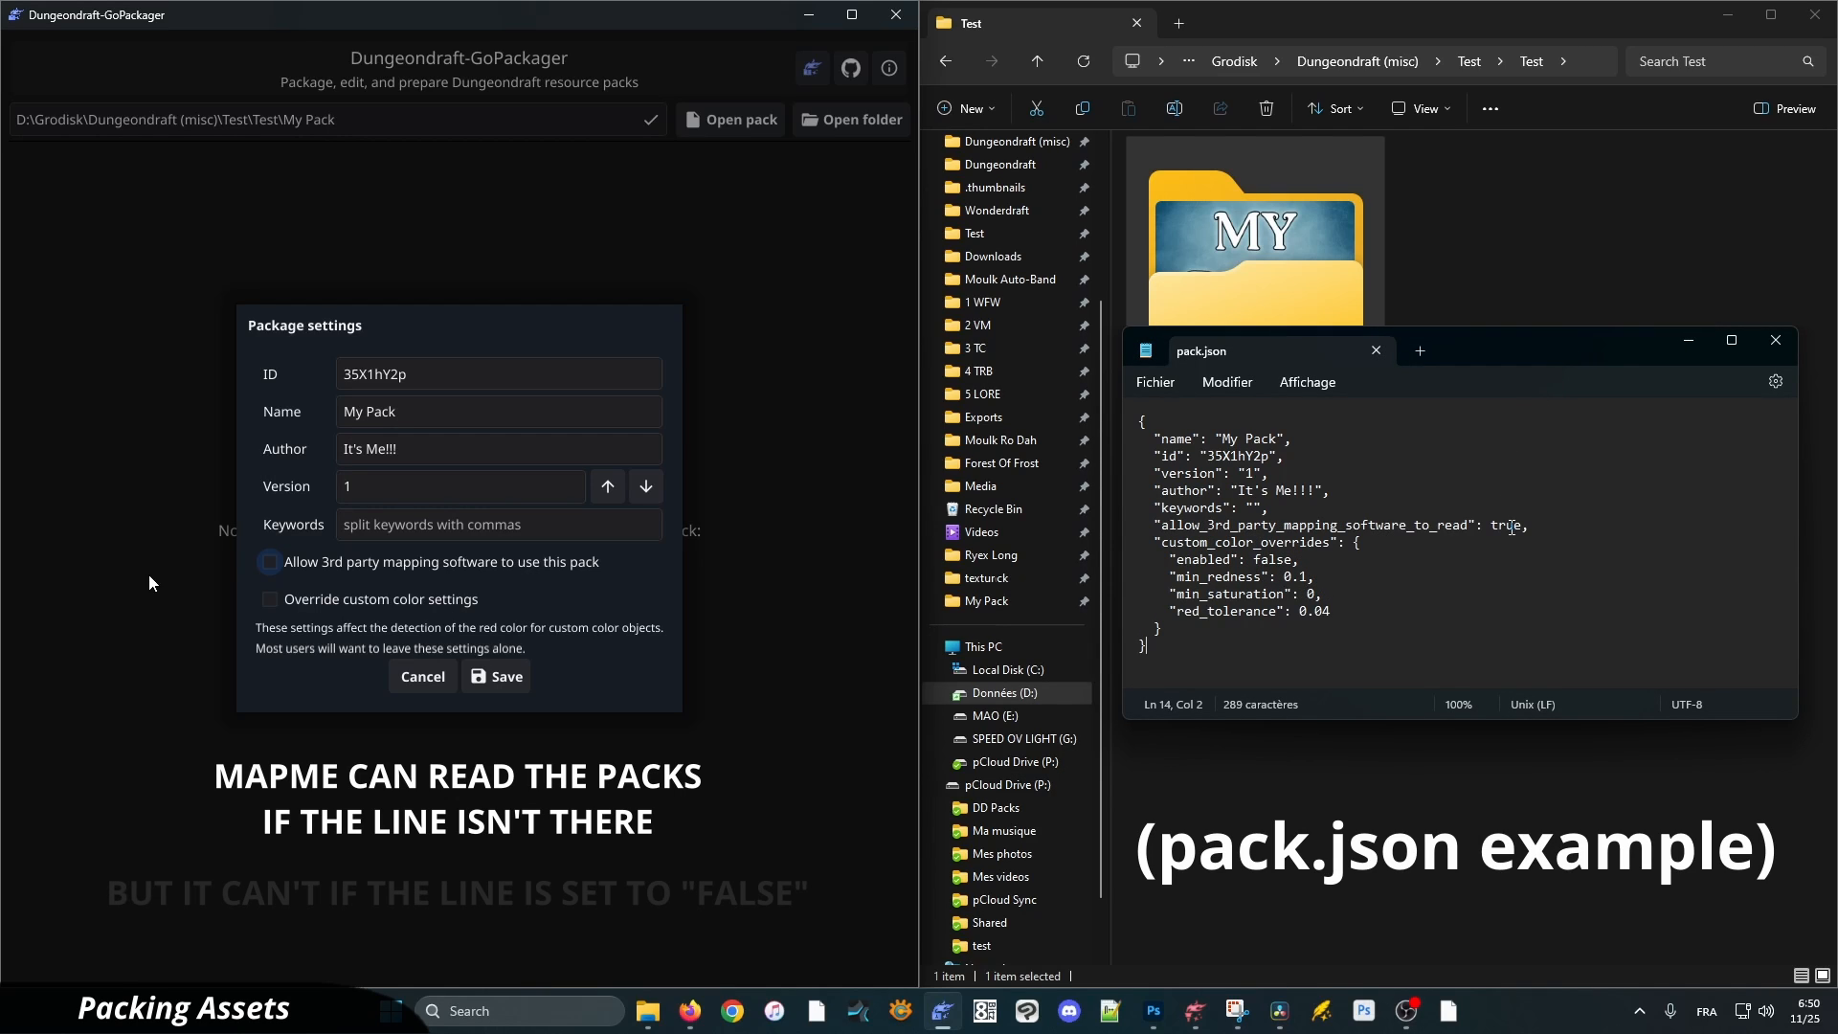
# In the example pack.json, set allow_3rd_party_mapping_software_to_read to false and save the file
pyautogui.doubleClick(1509, 526)
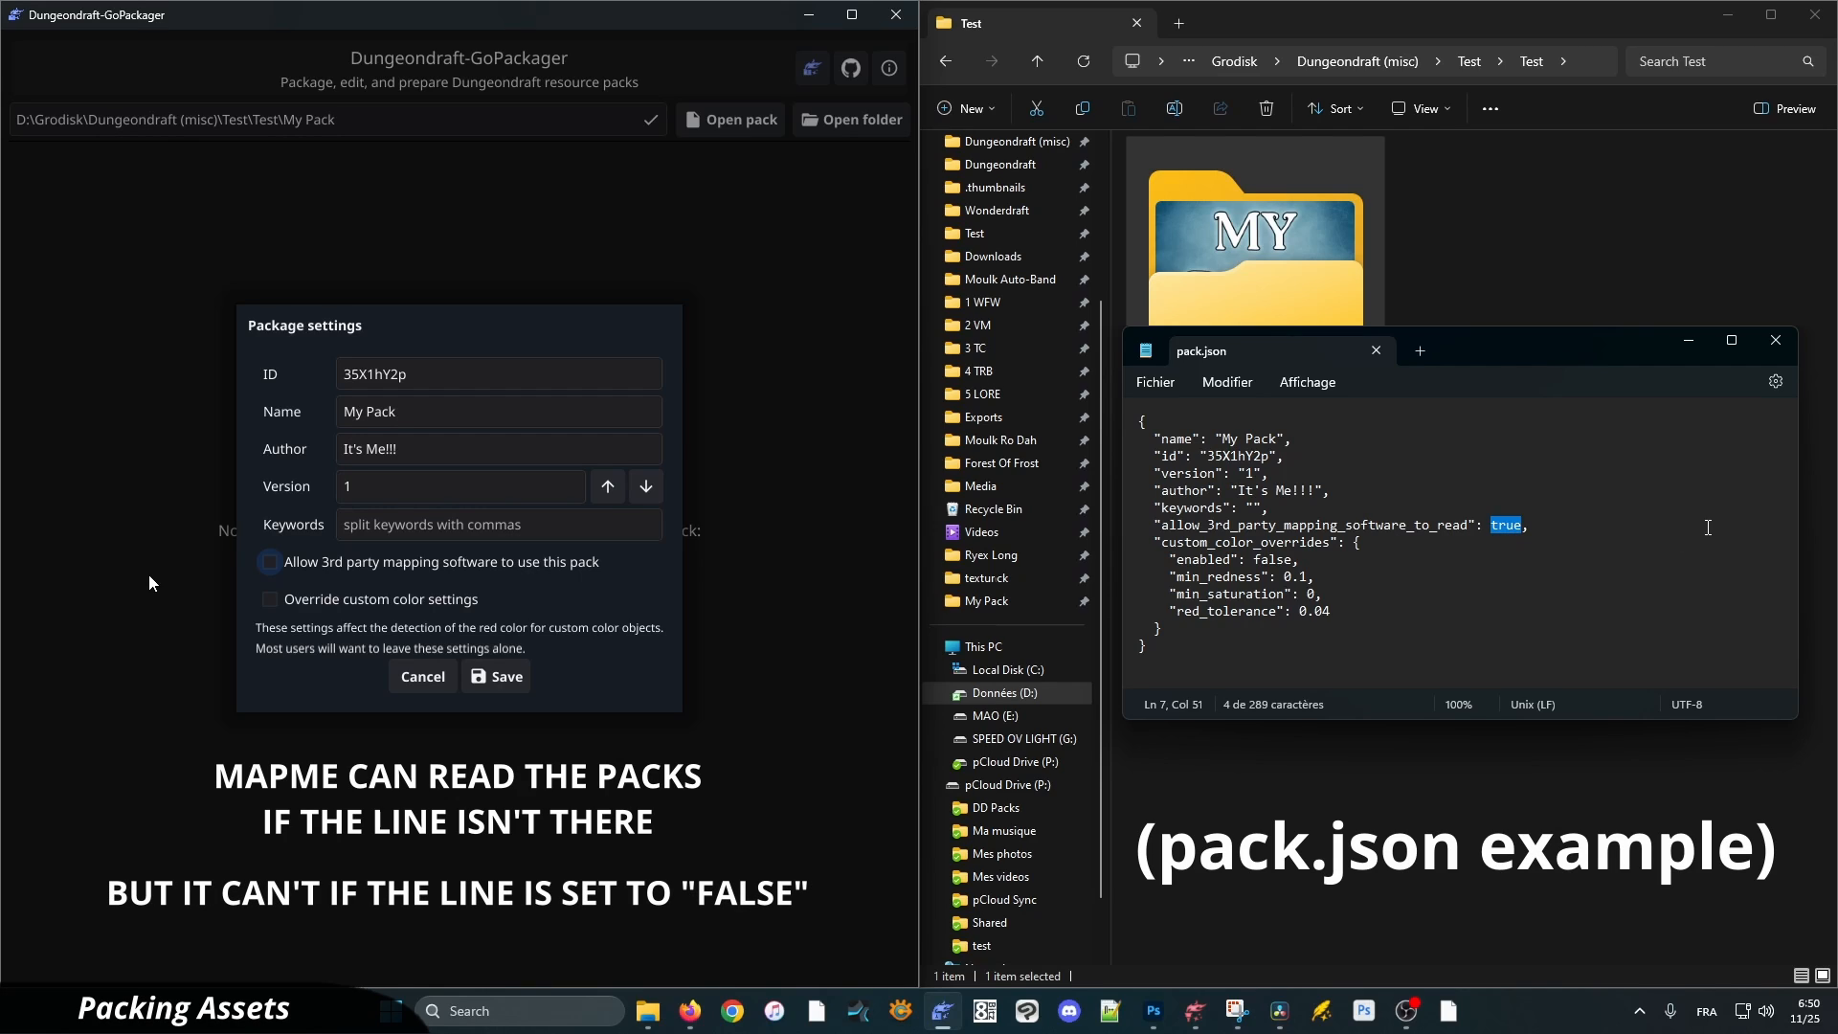
pyautogui.write('false')
pyautogui.hotkey('ctrl', 's')
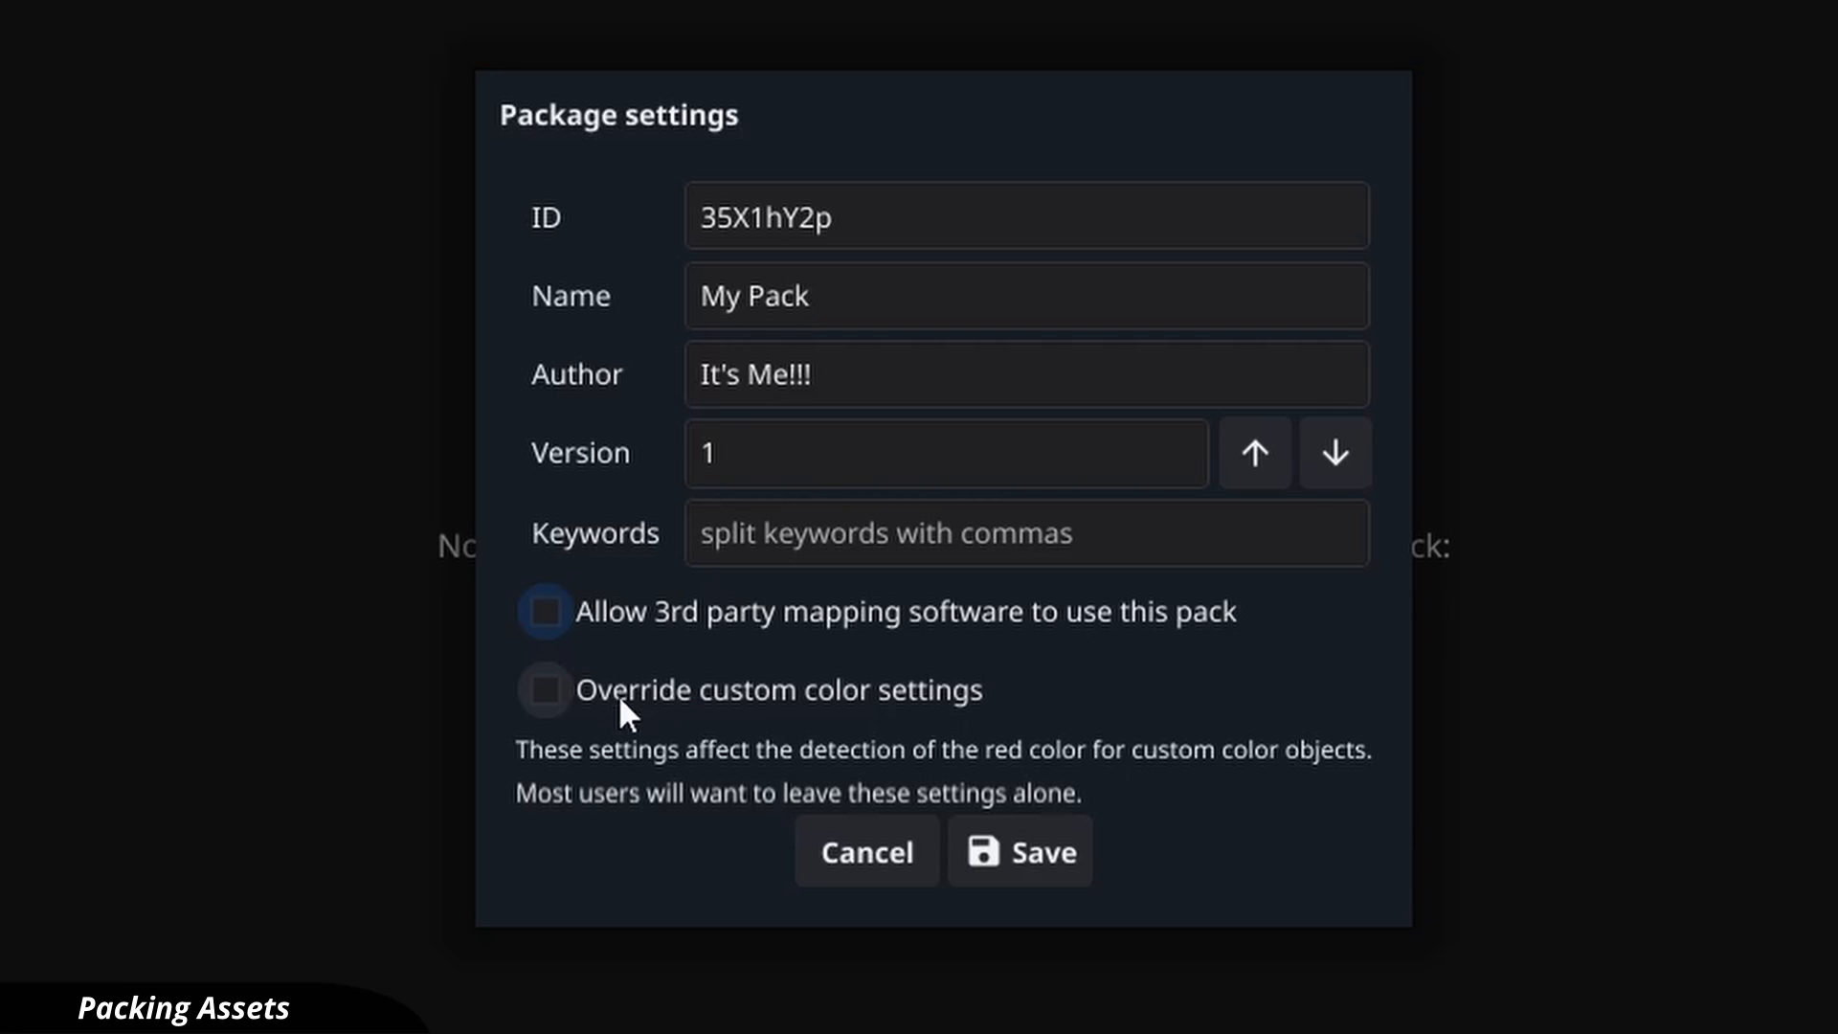
# Reveal the custom color override options, turn the override off again and save the package settings
pyautogui.click(553, 687)
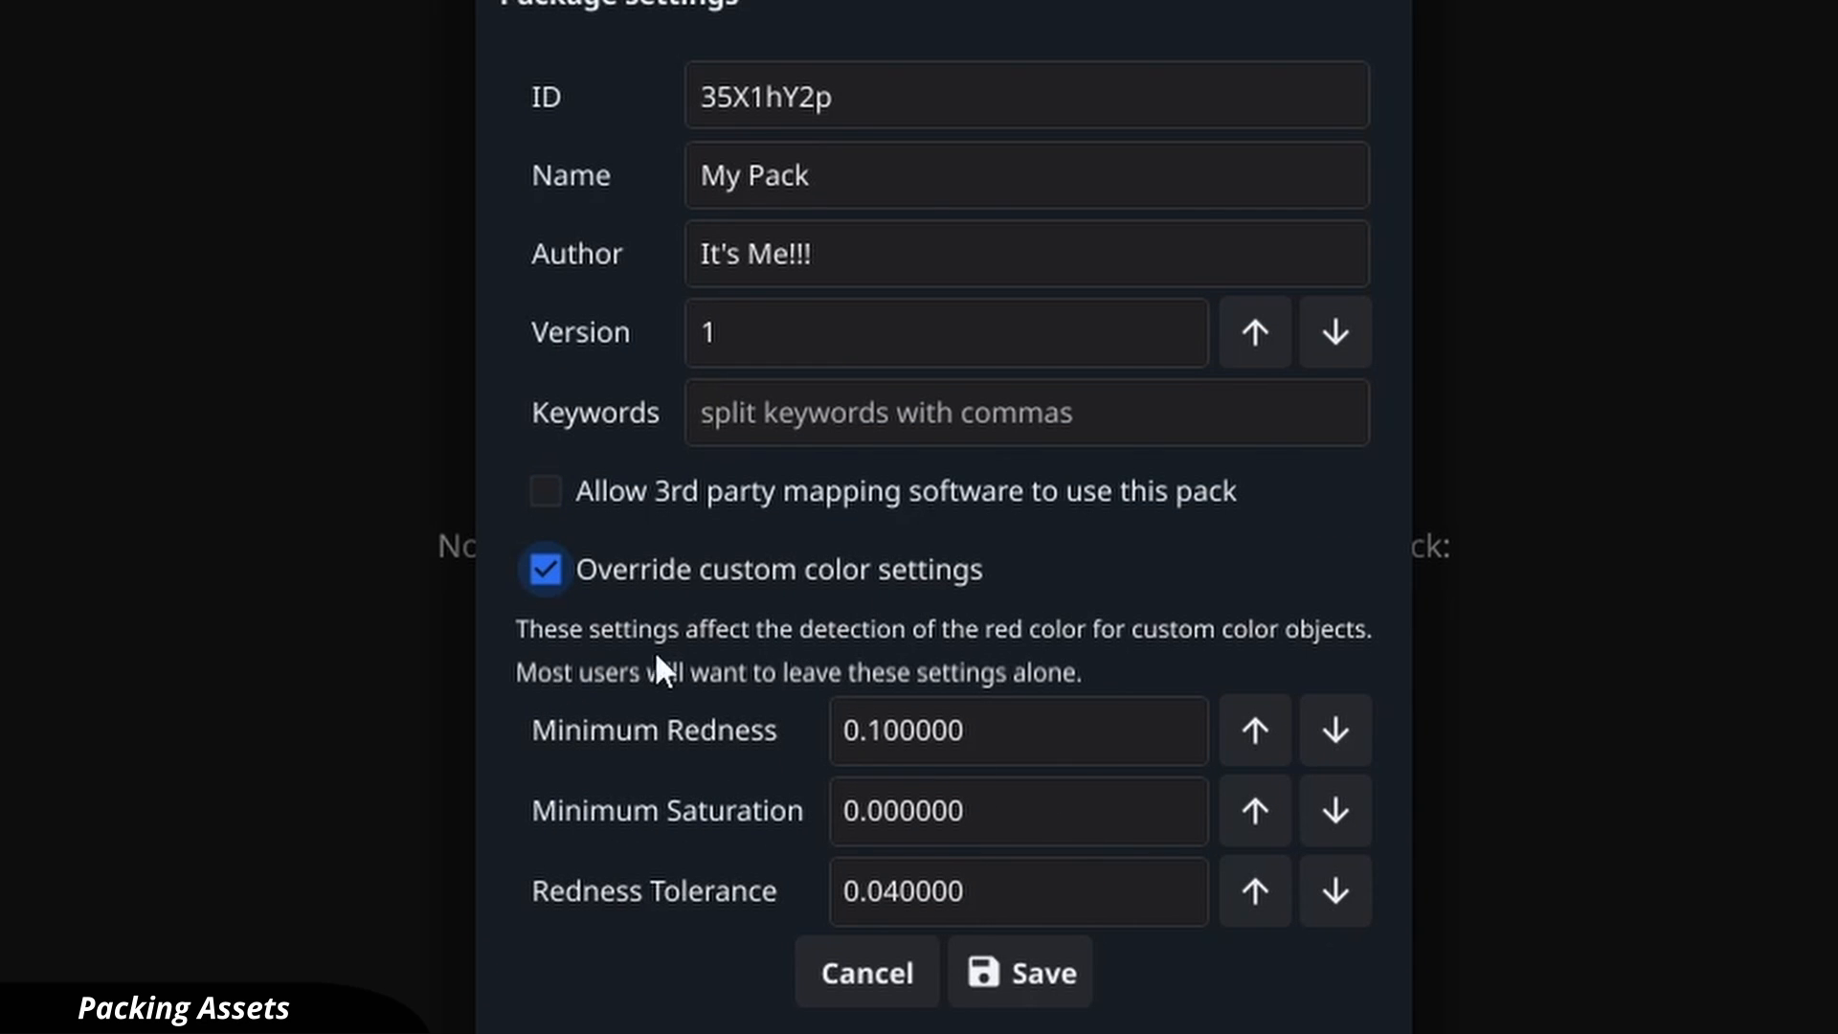
pyautogui.click(543, 573)
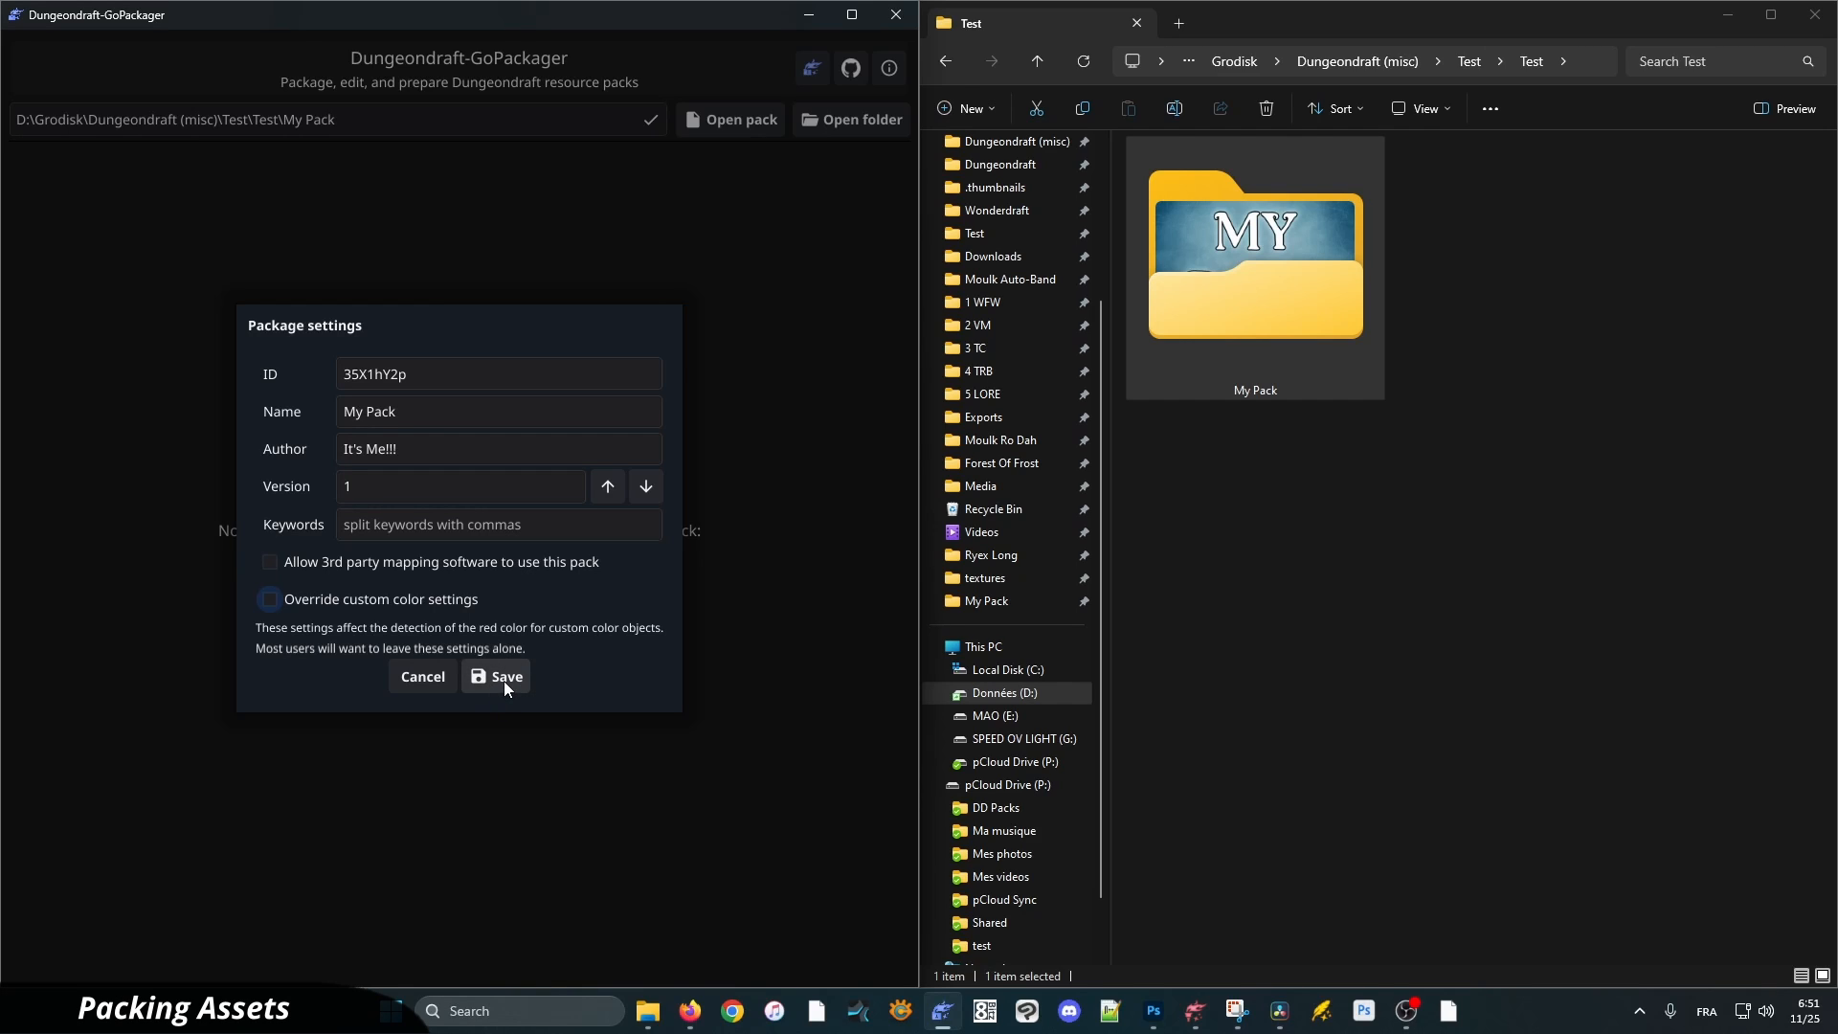
pyautogui.click(497, 678)
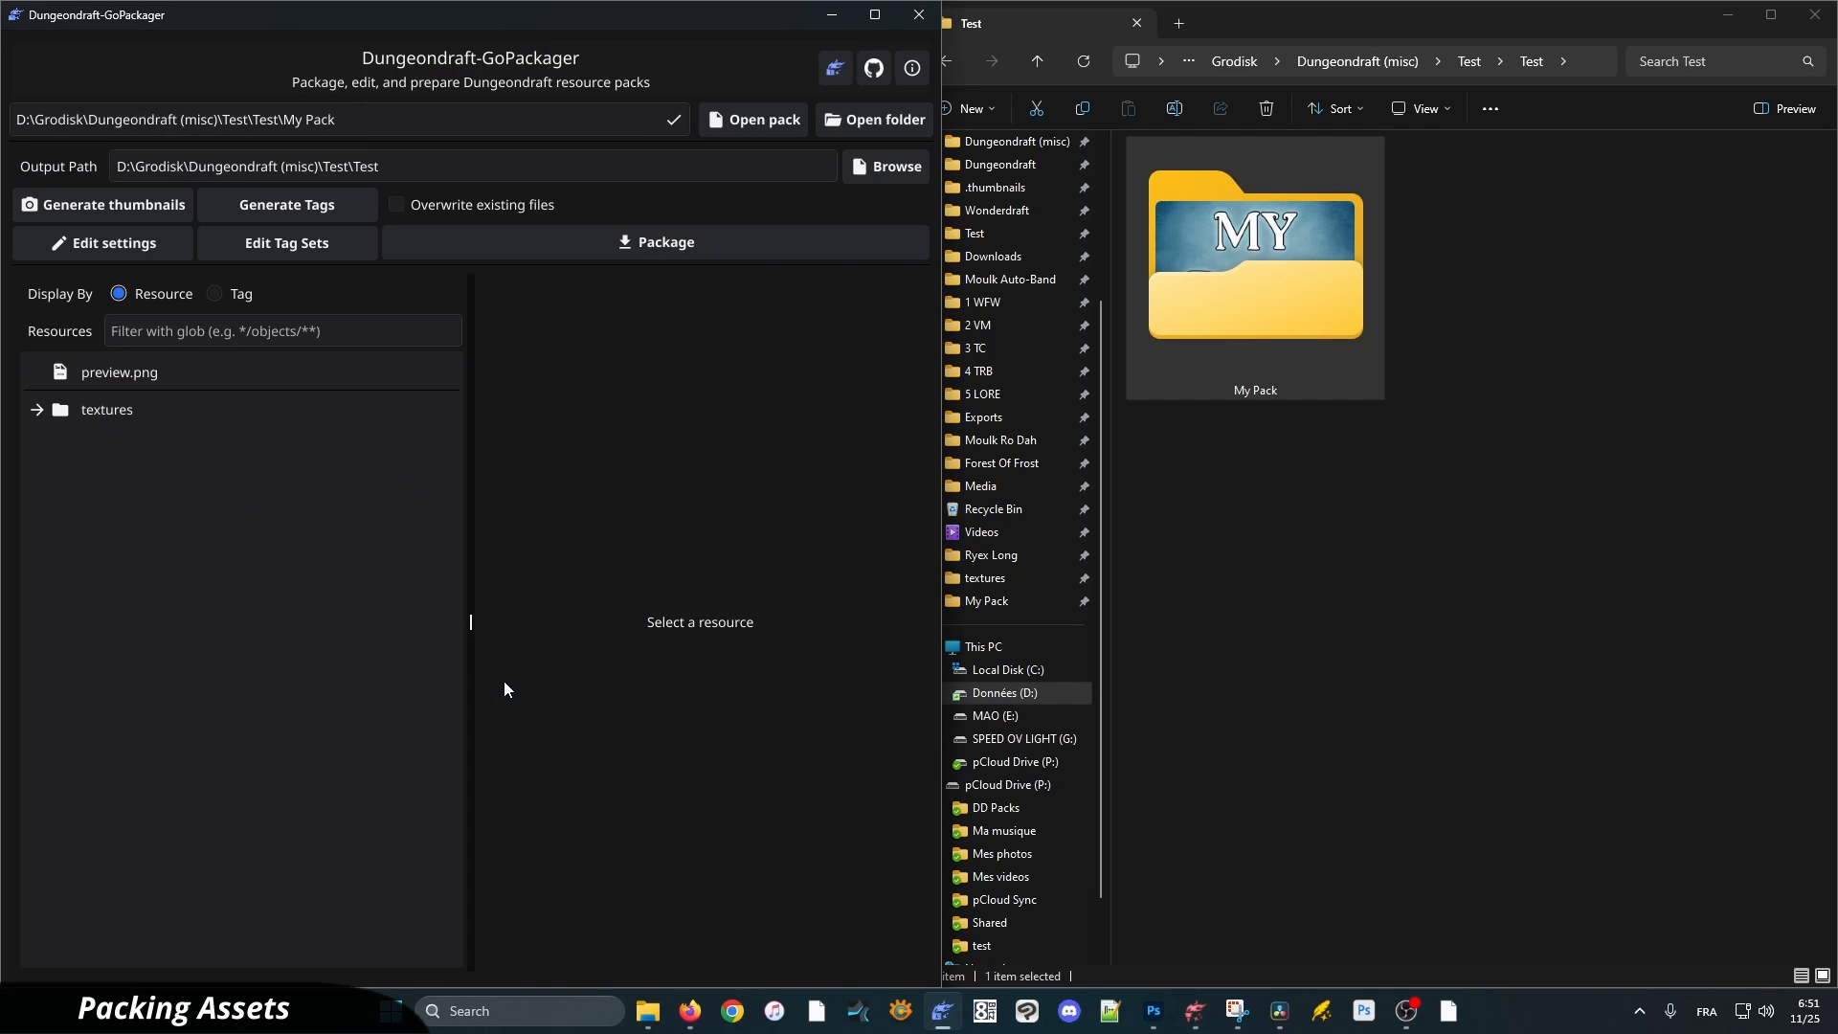
# Look at pack.json in the My Pack folder, and review the package settings in GoPackager without changing them
pyautogui.doubleClick(1262, 282)
pyautogui.click(1514, 290)
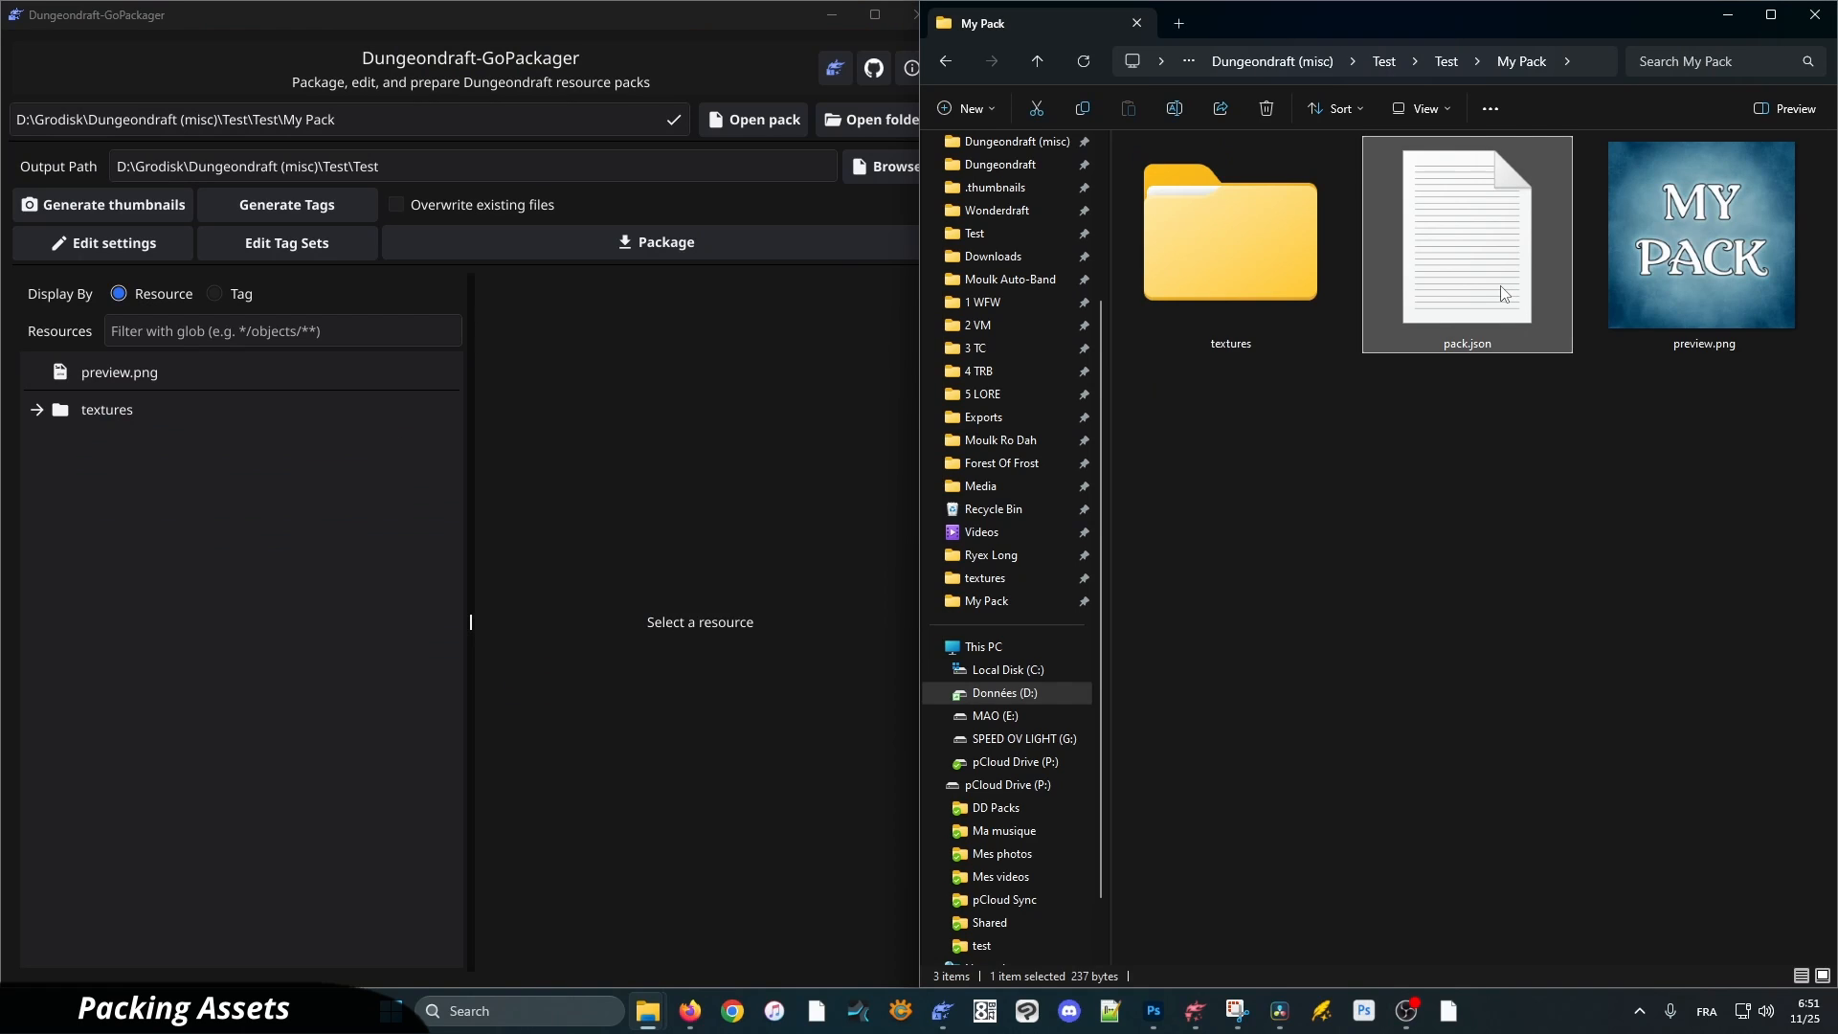
pyautogui.click(1390, 623)
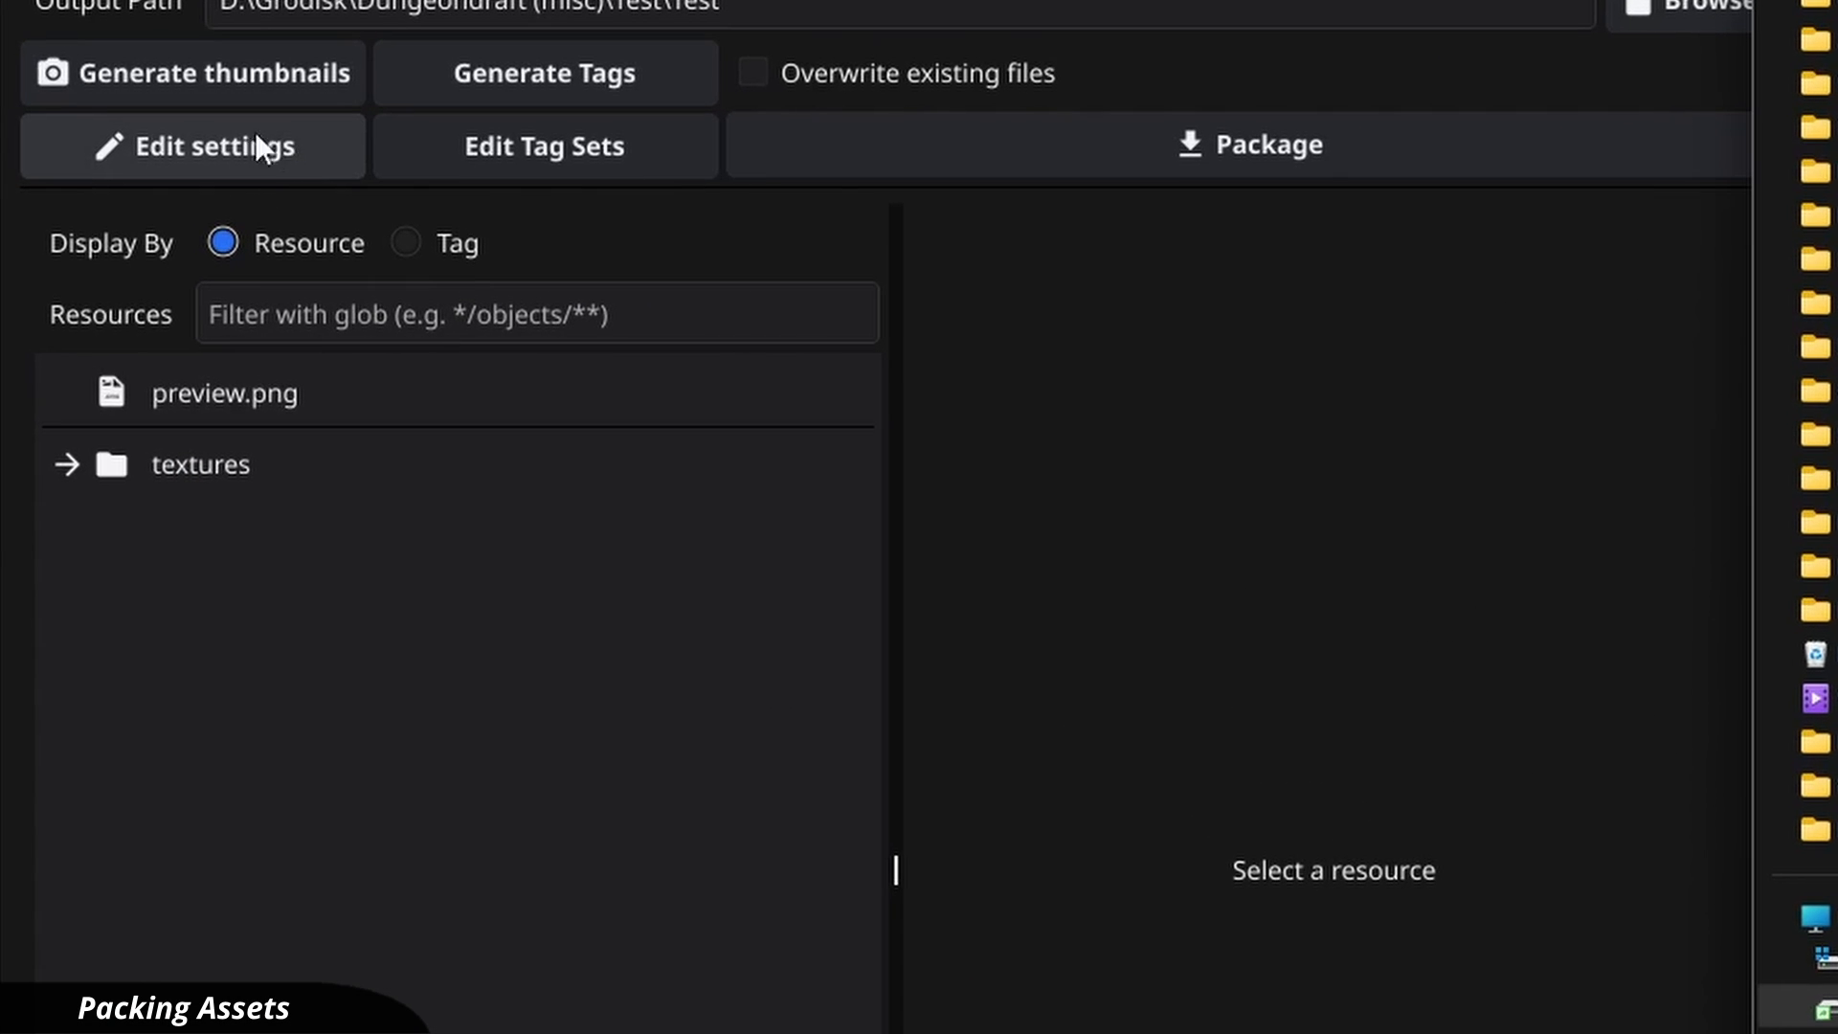
pyautogui.click(270, 152)
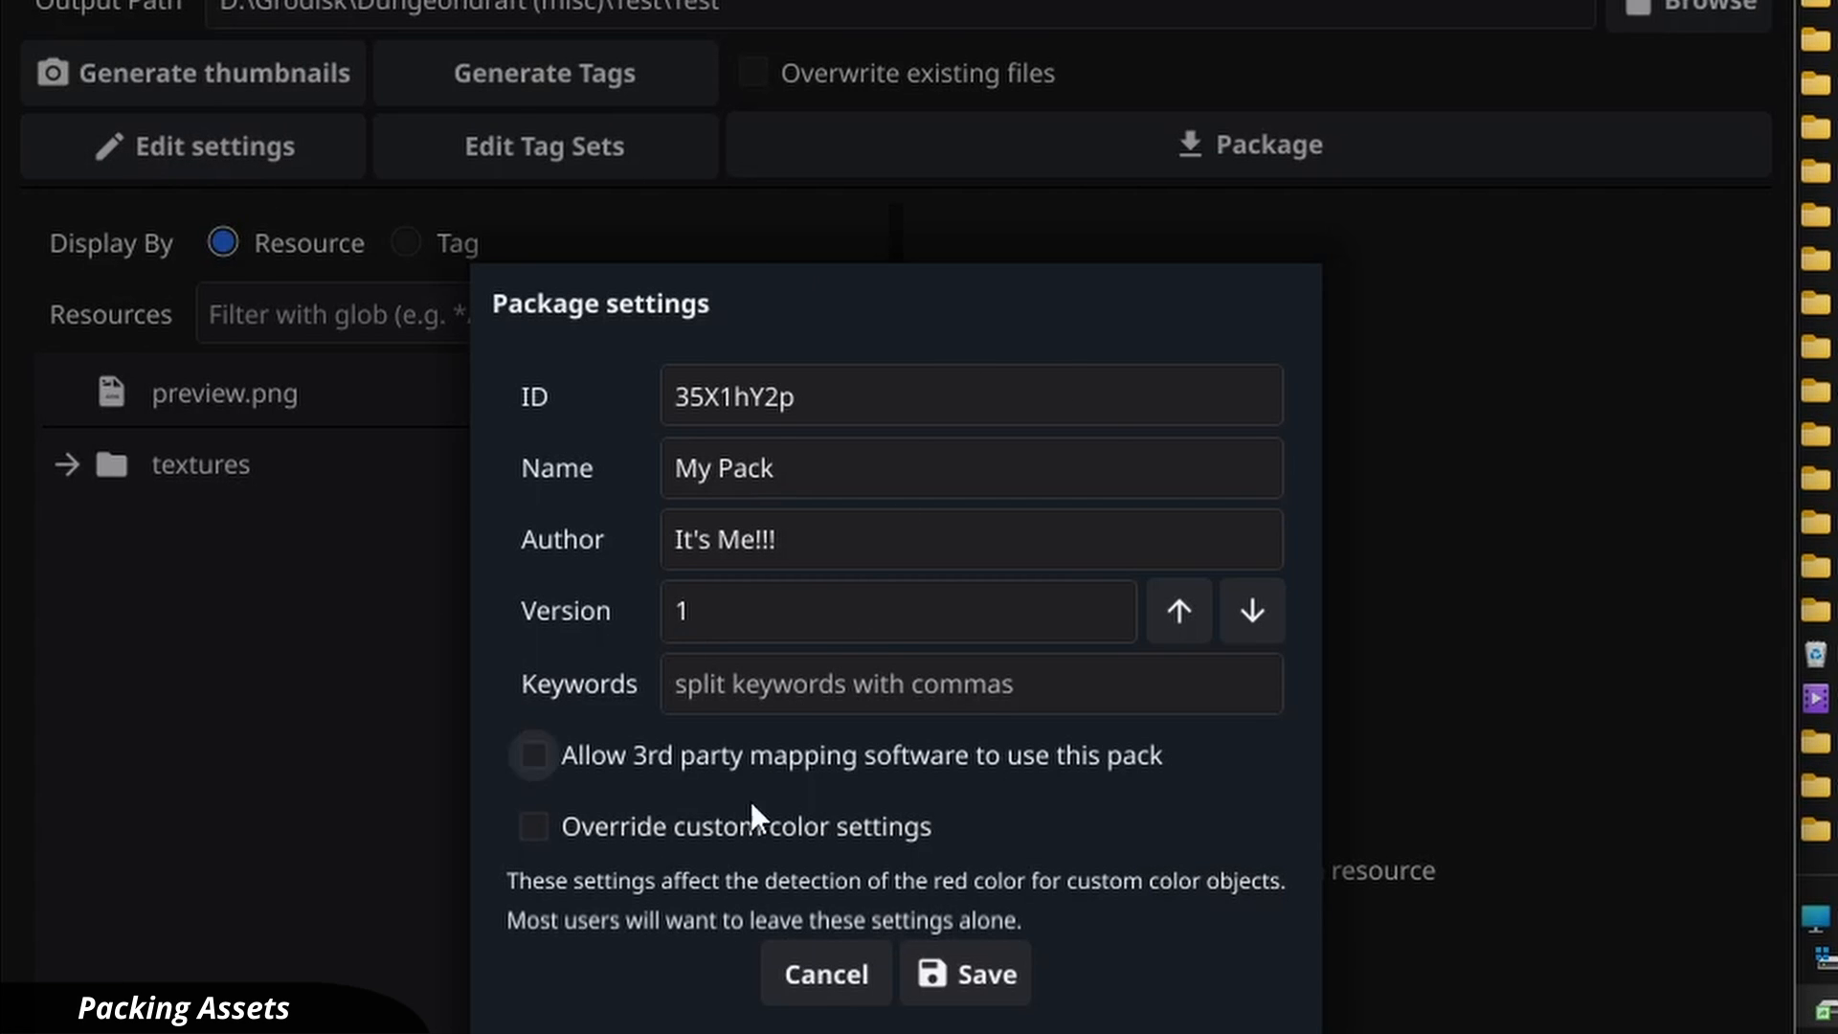
pyautogui.click(795, 982)
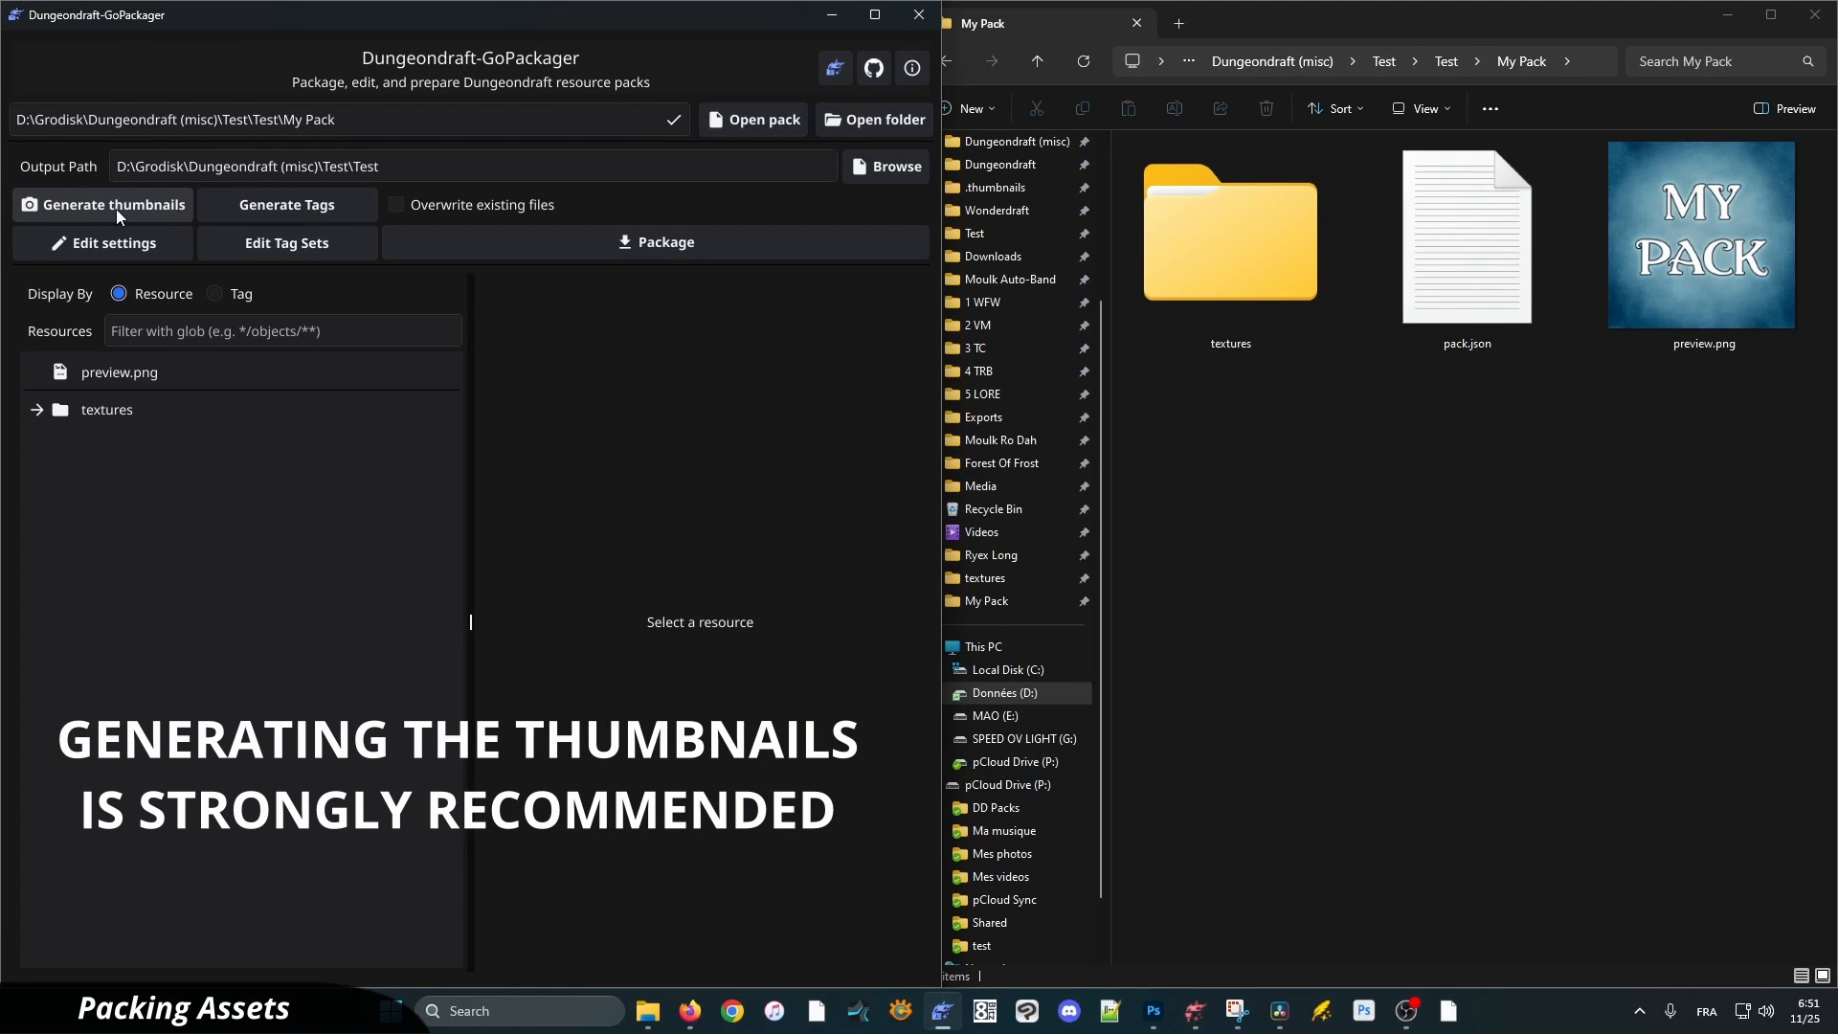
# Generate the thumbnails for the pack's resources
pyautogui.click(117, 207)
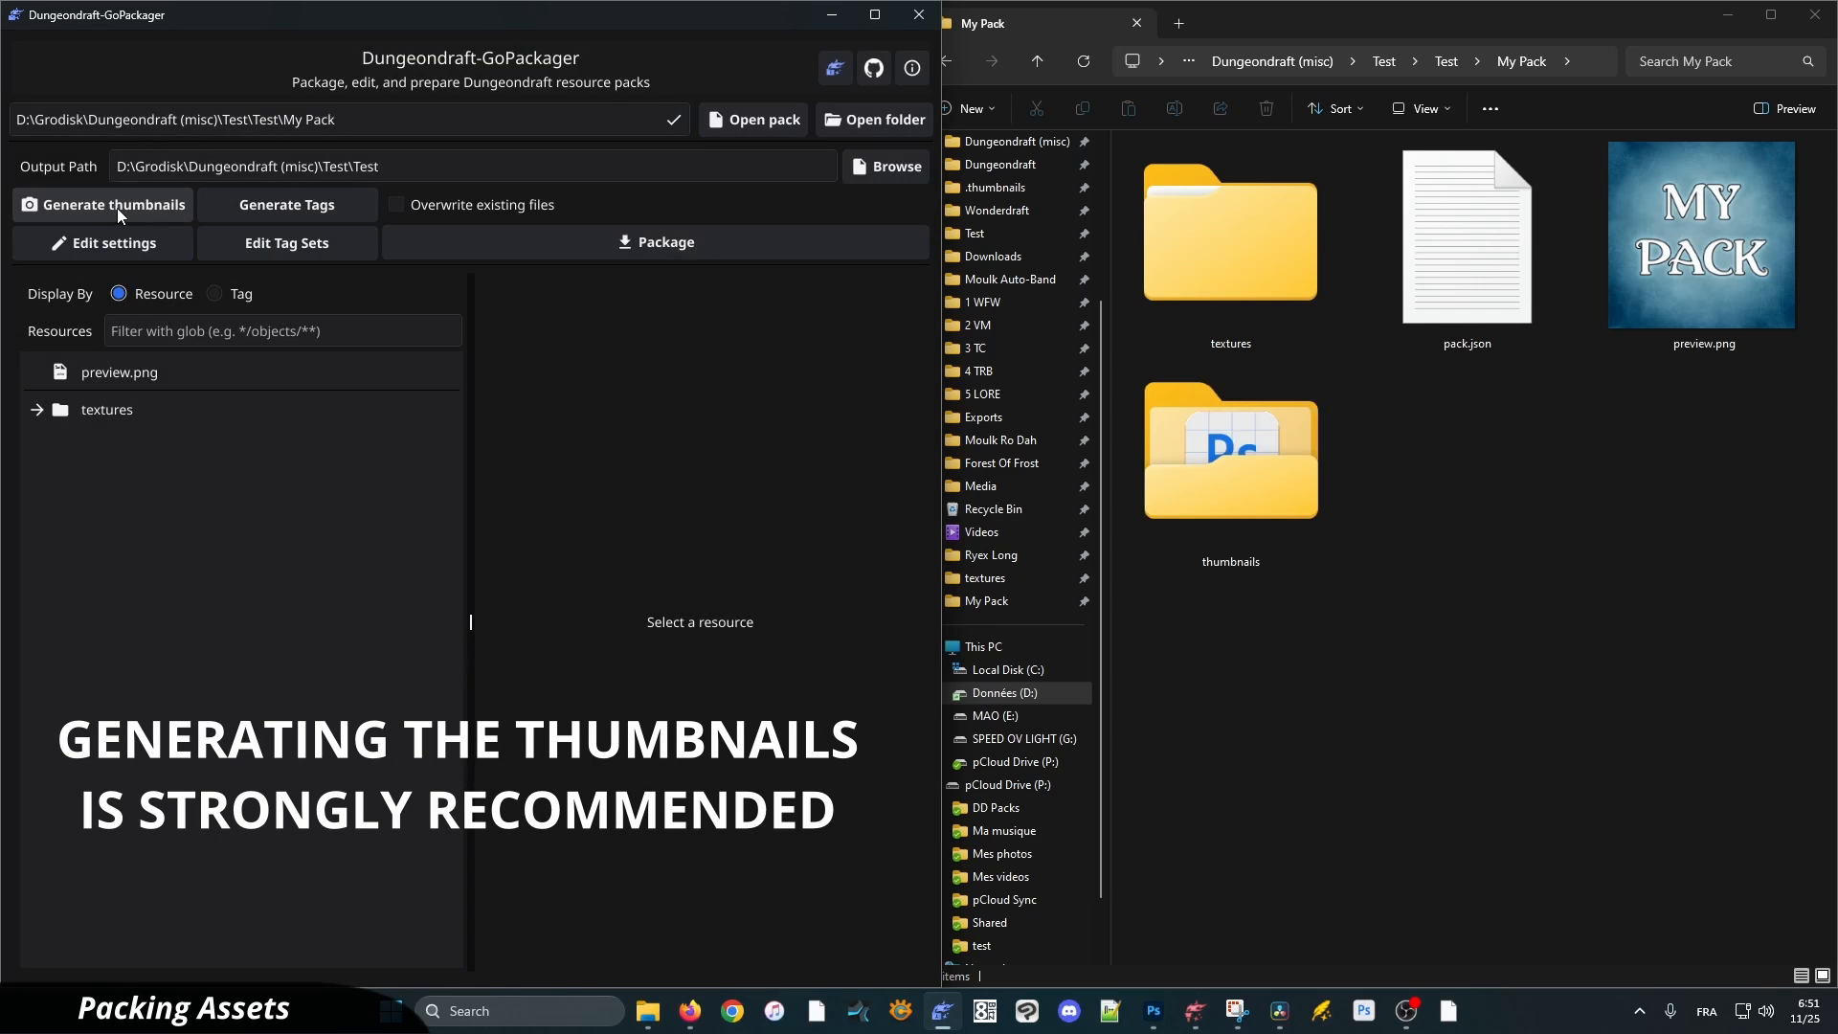
pyautogui.click(1405, 670)
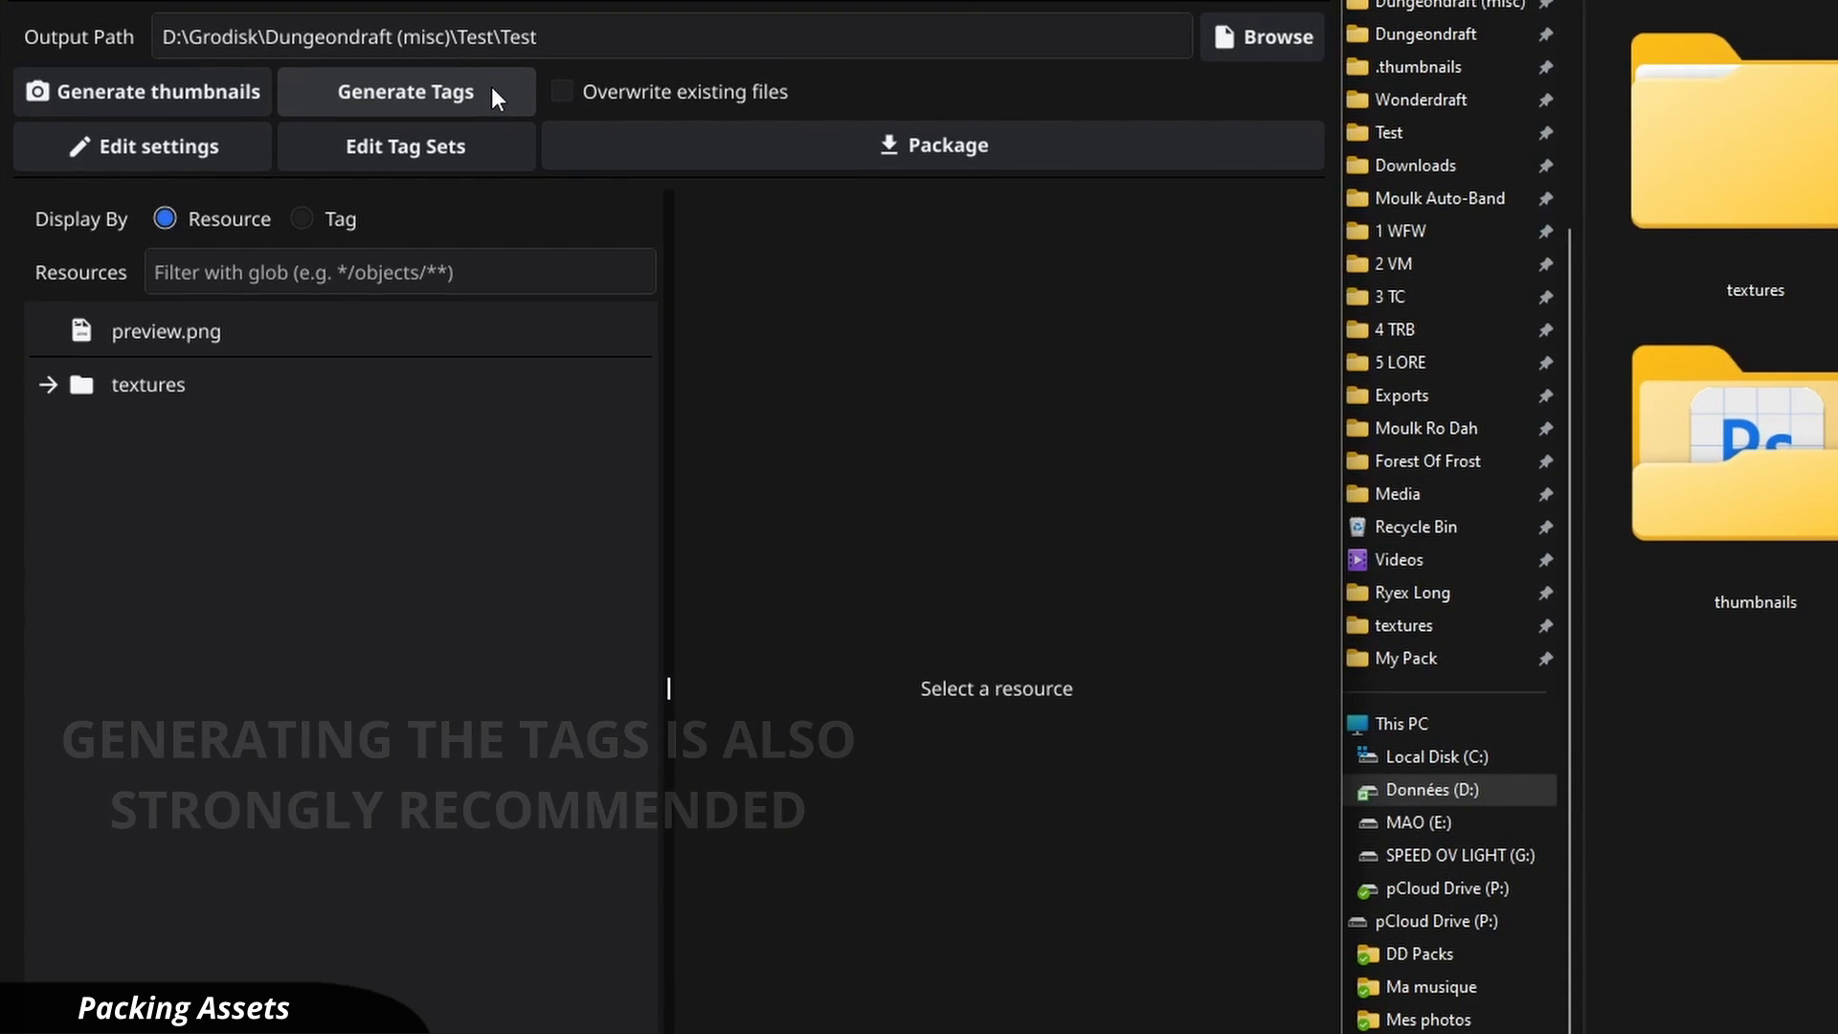
# Open the tag generation options and set the global tag set name to "My Pack Number 1"
pyautogui.click(491, 87)
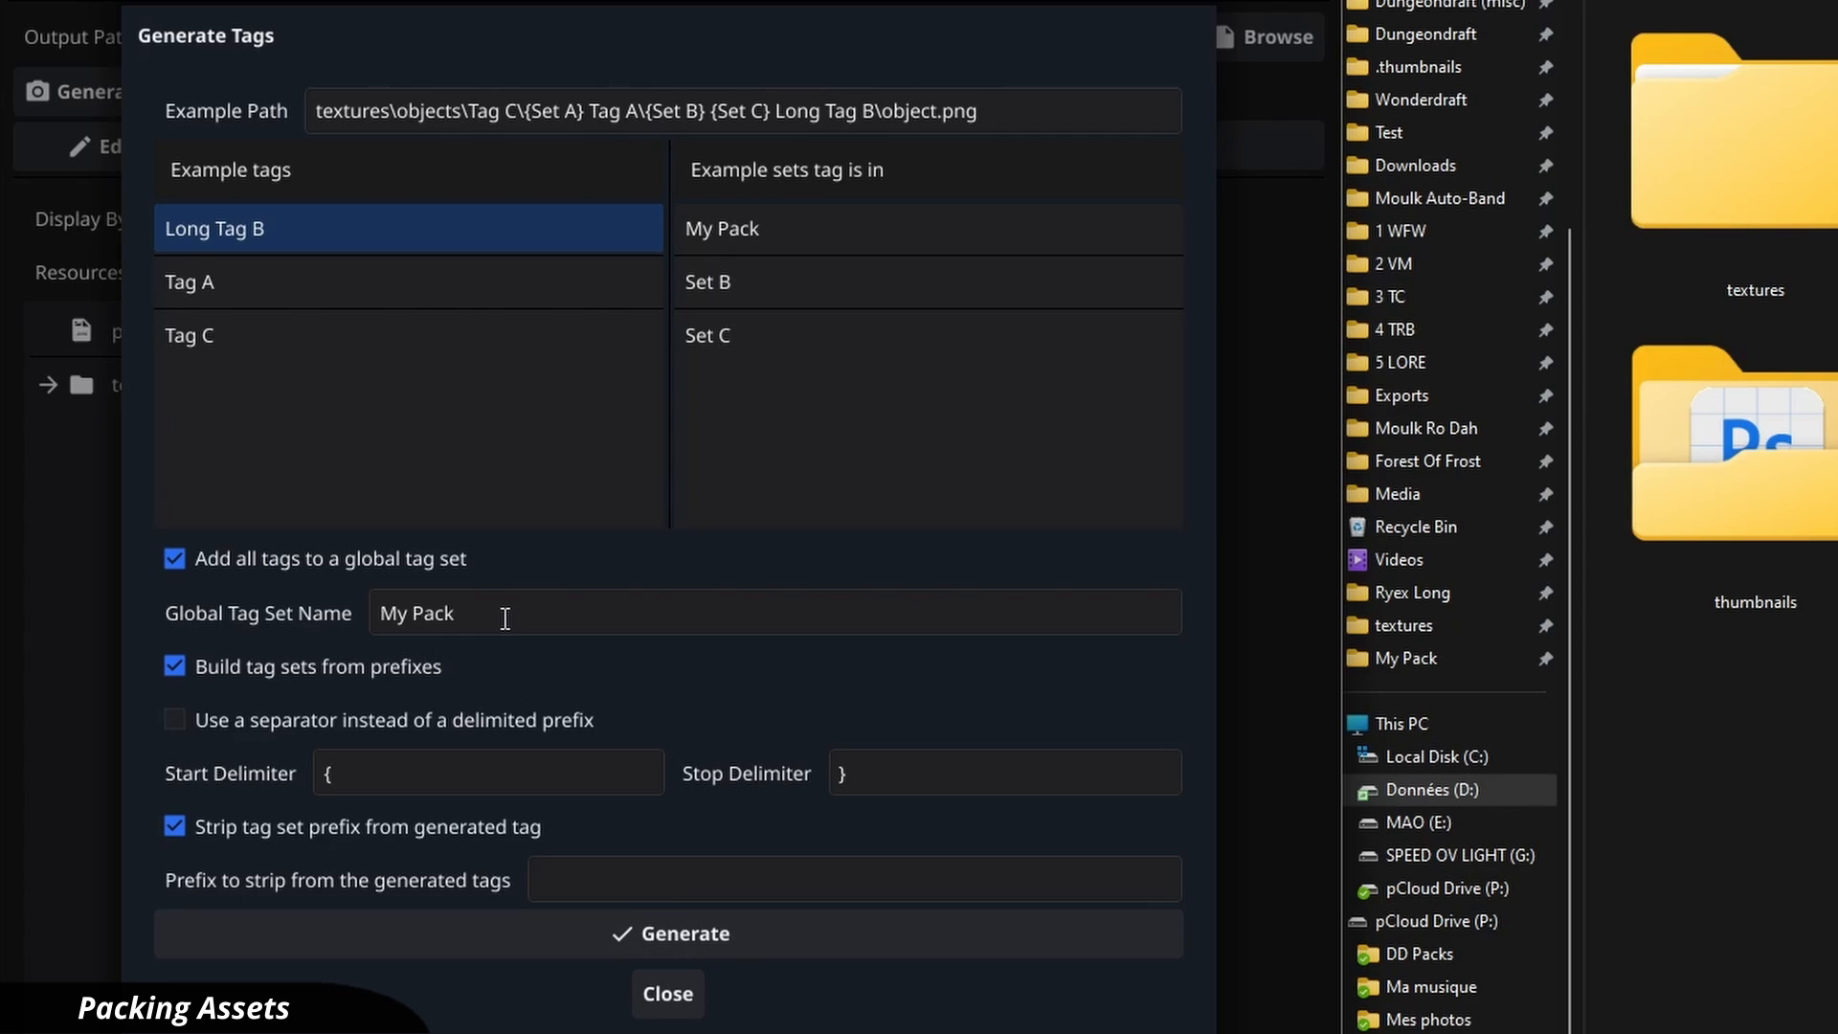
pyautogui.moveTo(504, 612); pyautogui.dragTo(391, 618)
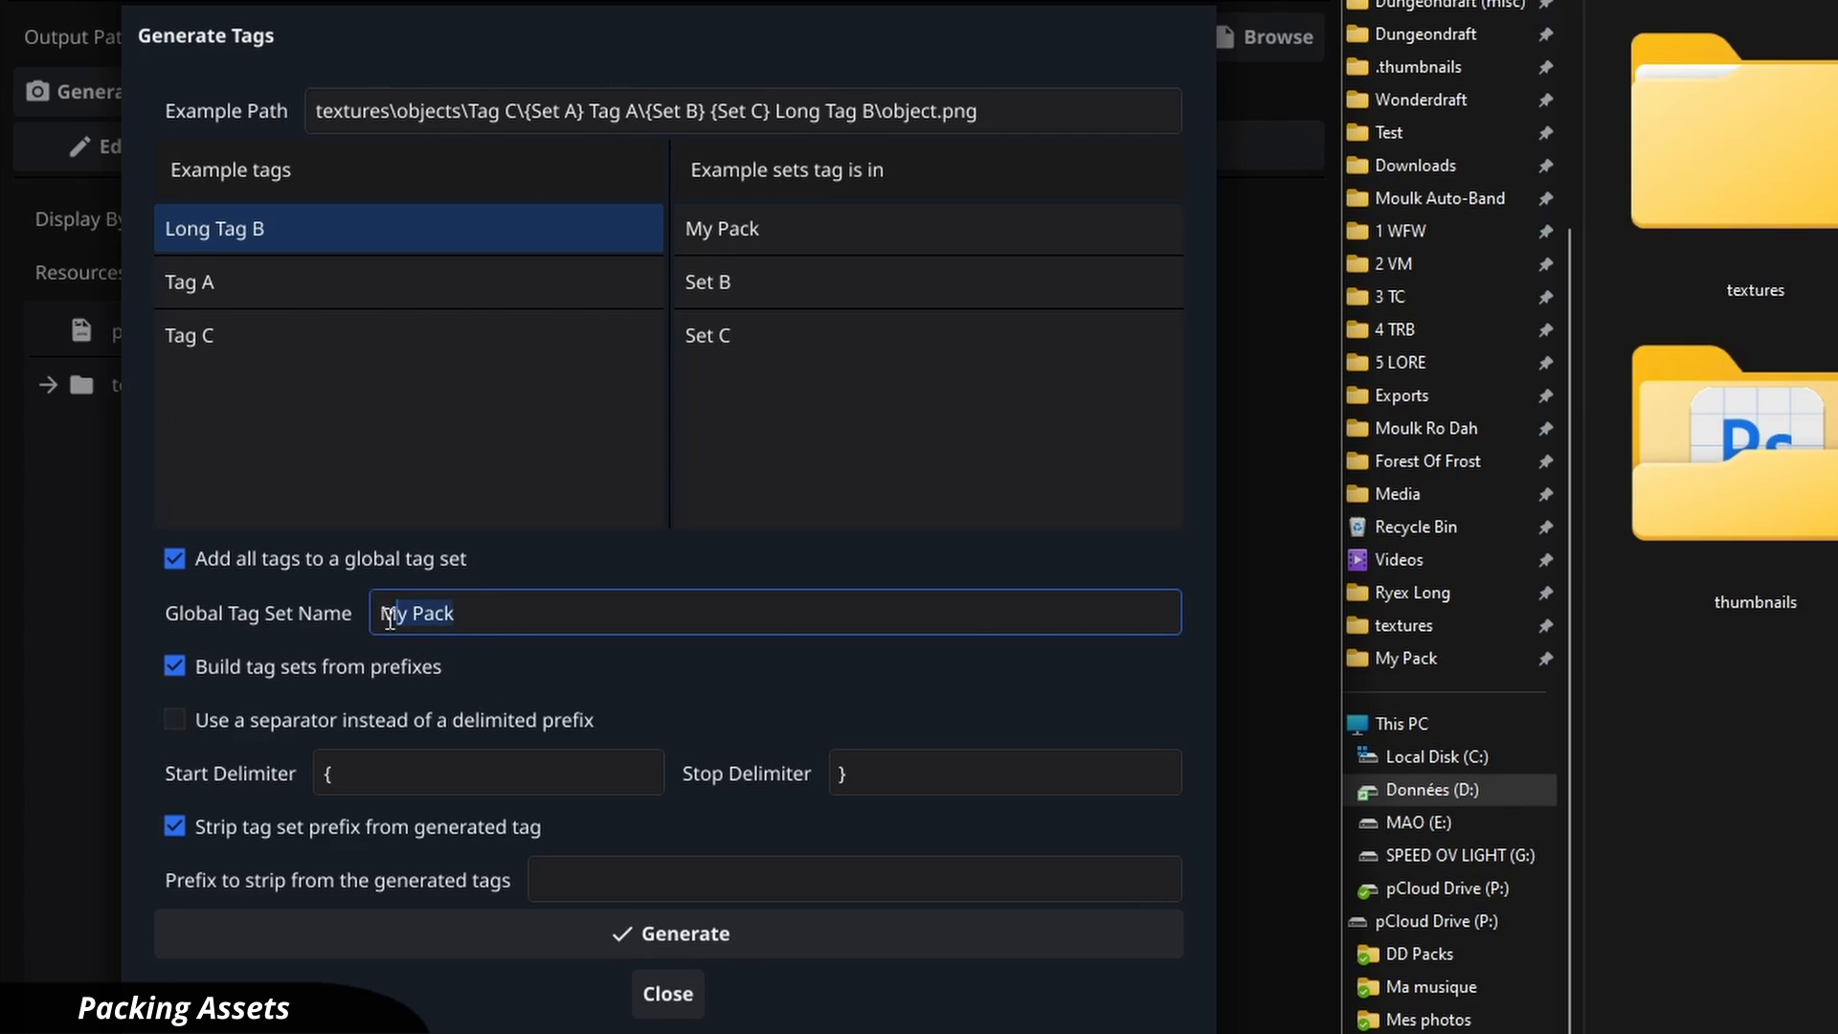
pyautogui.click(541, 609)
pyautogui.write('Number 1')
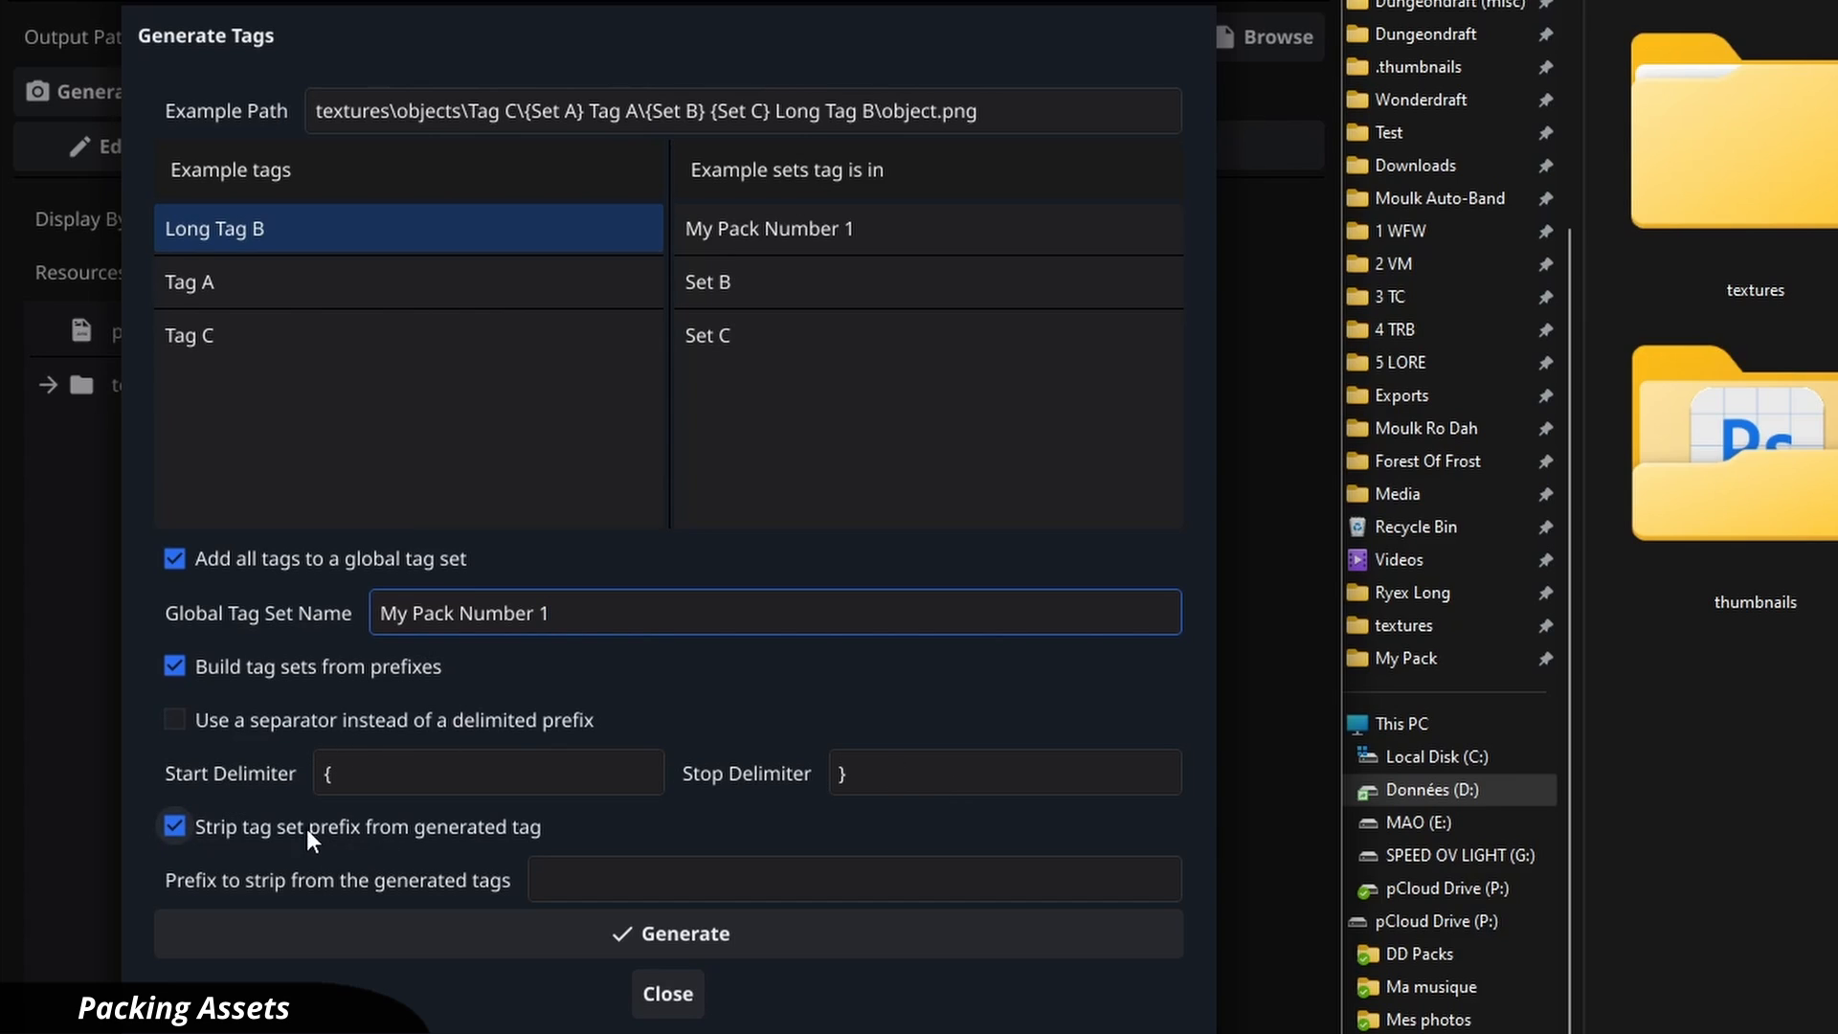
# Compare the example tags with prefix stripping off and with a separator instead of delimiters, and restore both options
pyautogui.click(174, 827)
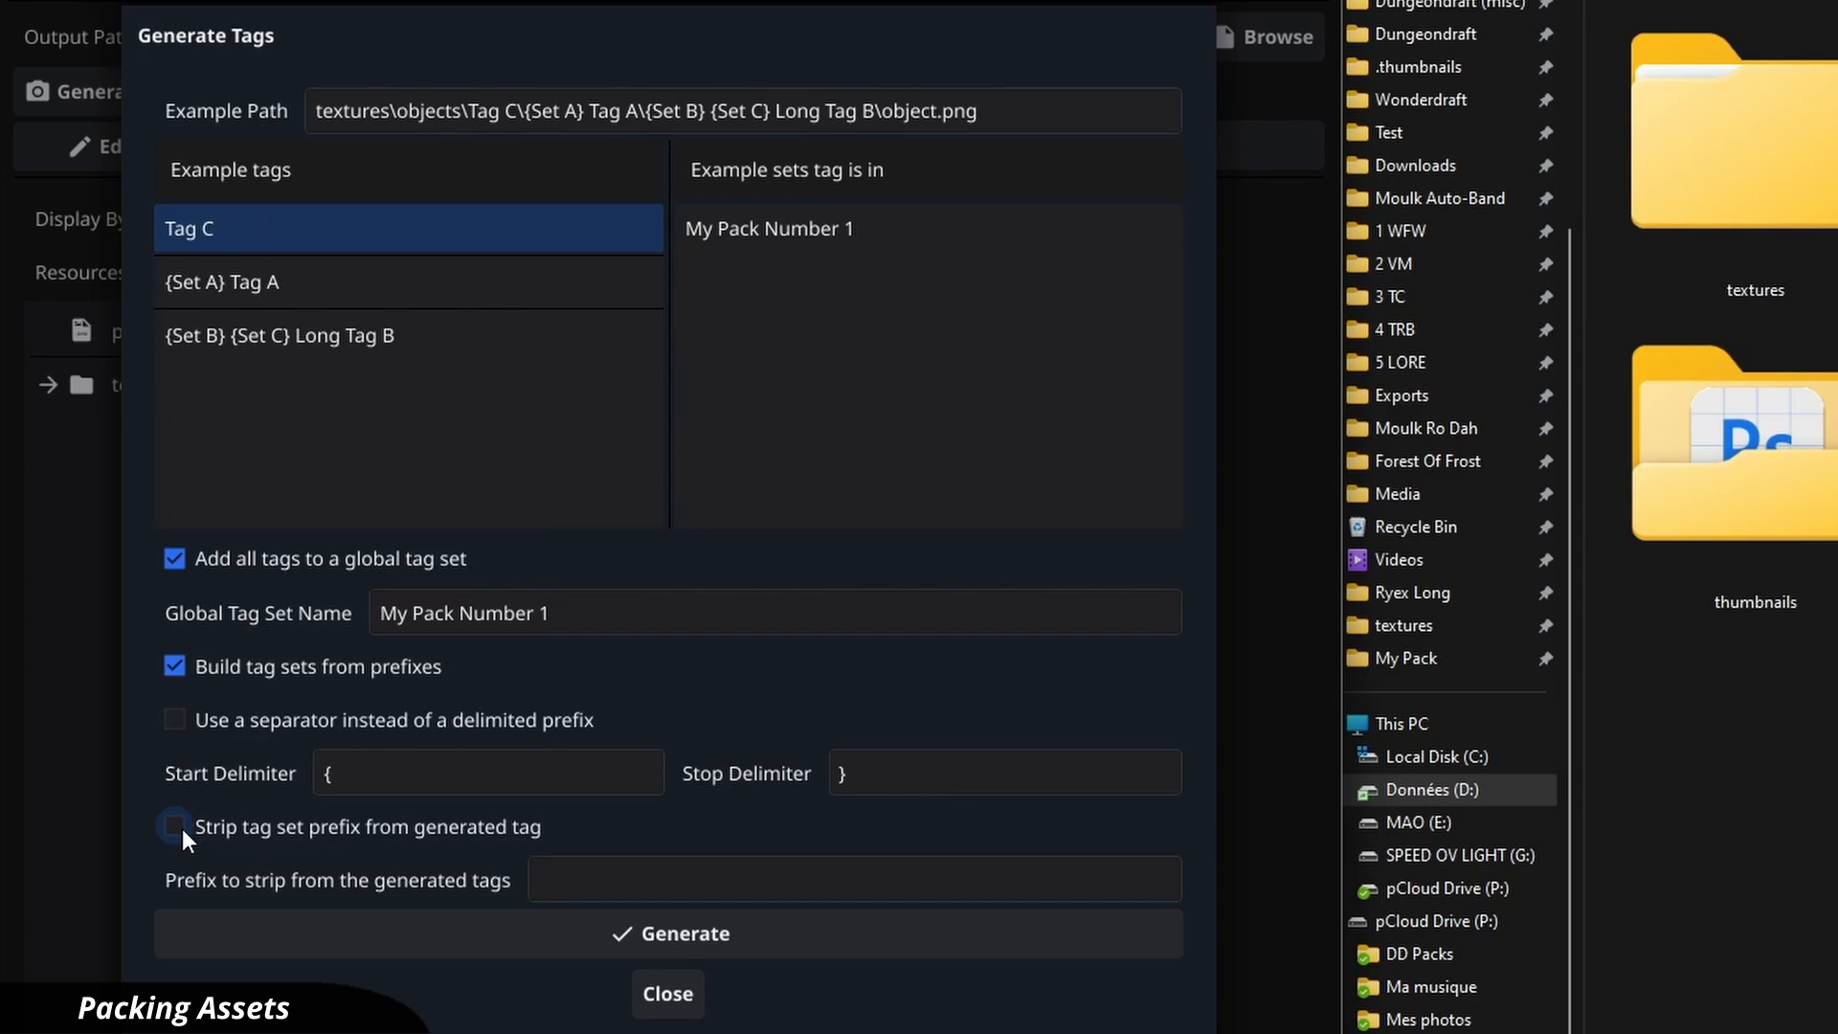
pyautogui.click(182, 829)
pyautogui.click(182, 829)
pyautogui.click(182, 829)
pyautogui.click(182, 829)
pyautogui.click(182, 829)
pyautogui.click(177, 724)
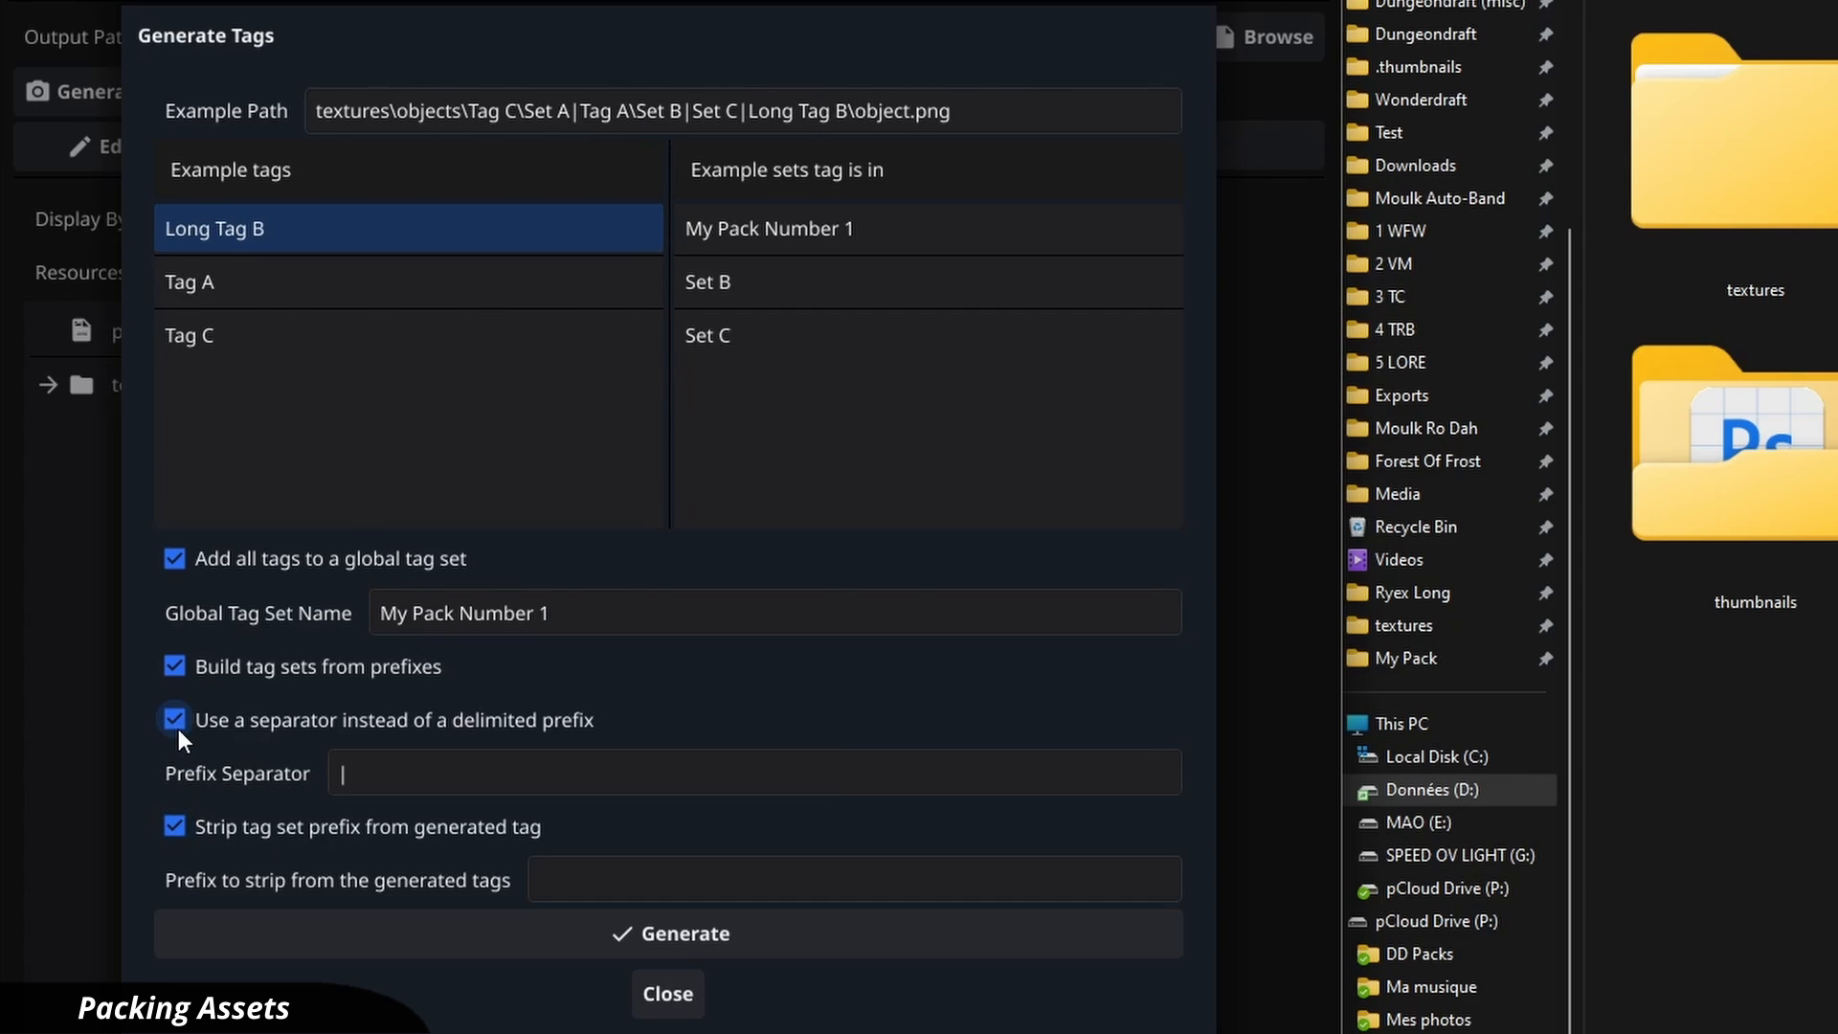
pyautogui.click(176, 723)
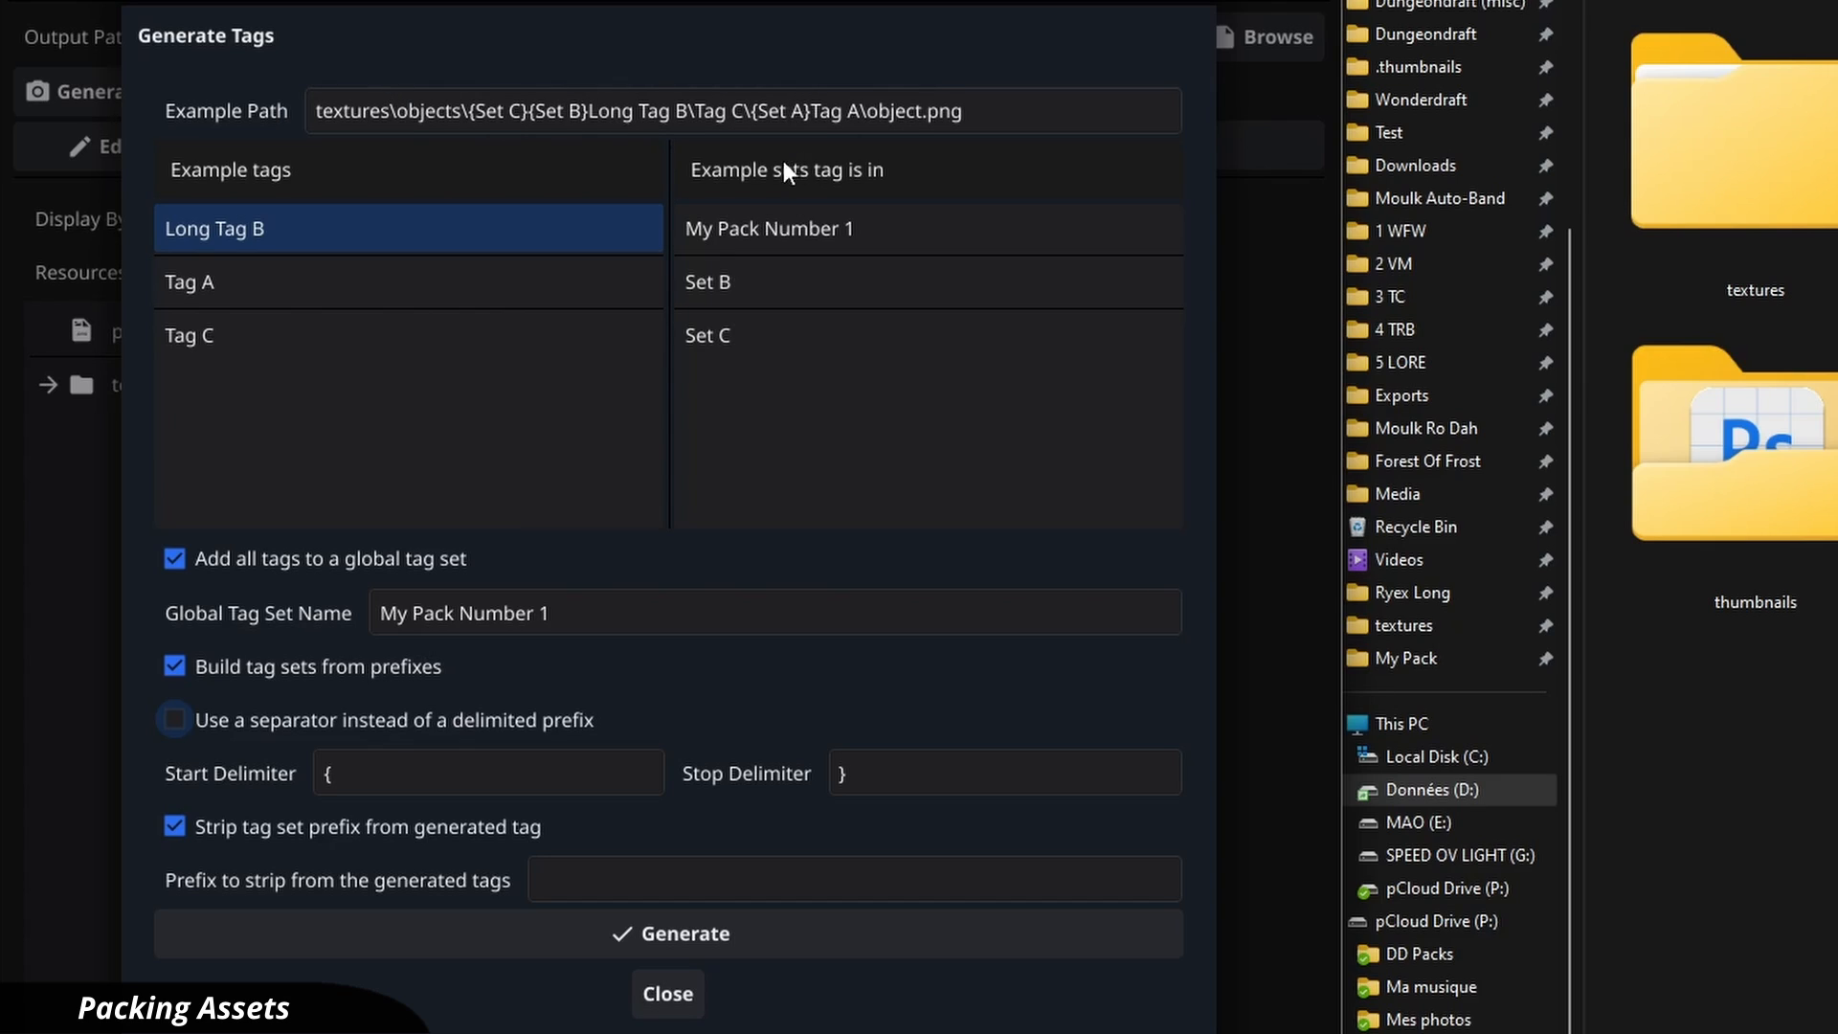
# Generate the pack's tags with "Prout" as the prefix to strip from generated tags
pyautogui.click(595, 873)
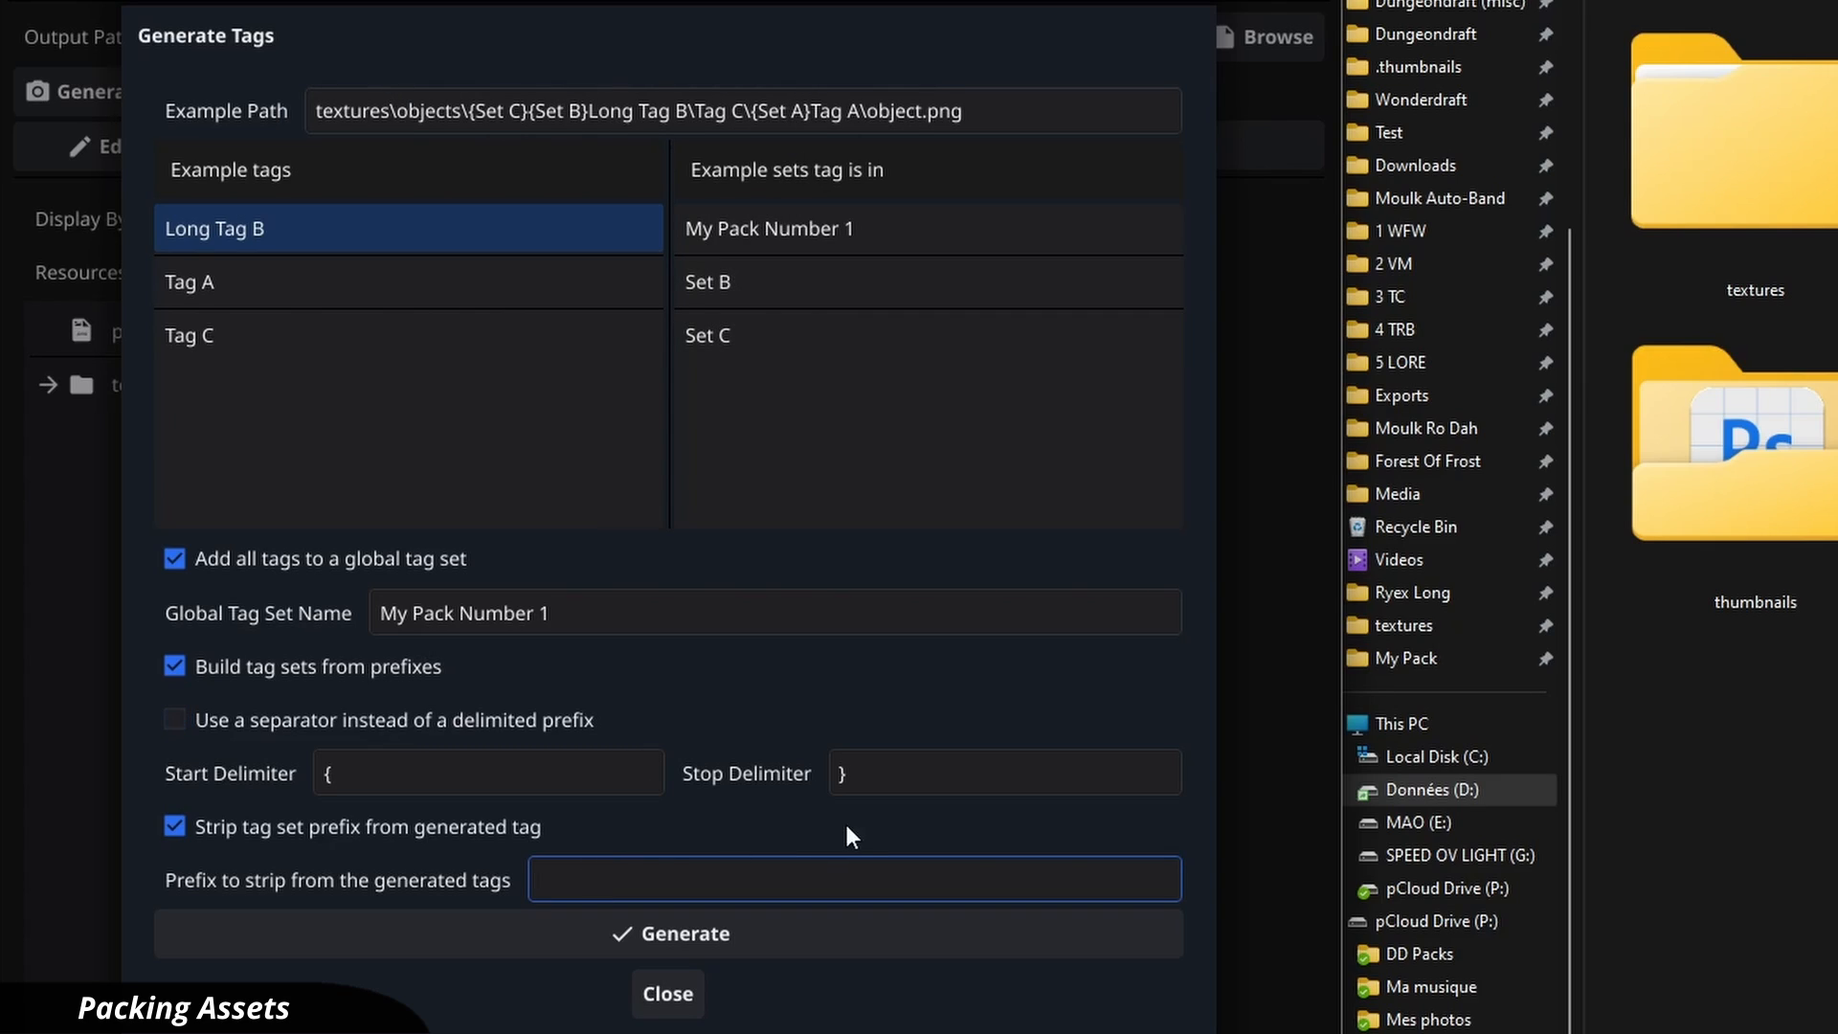
pyautogui.write('Prout')
pyautogui.click(704, 936)
pyautogui.click(667, 575)
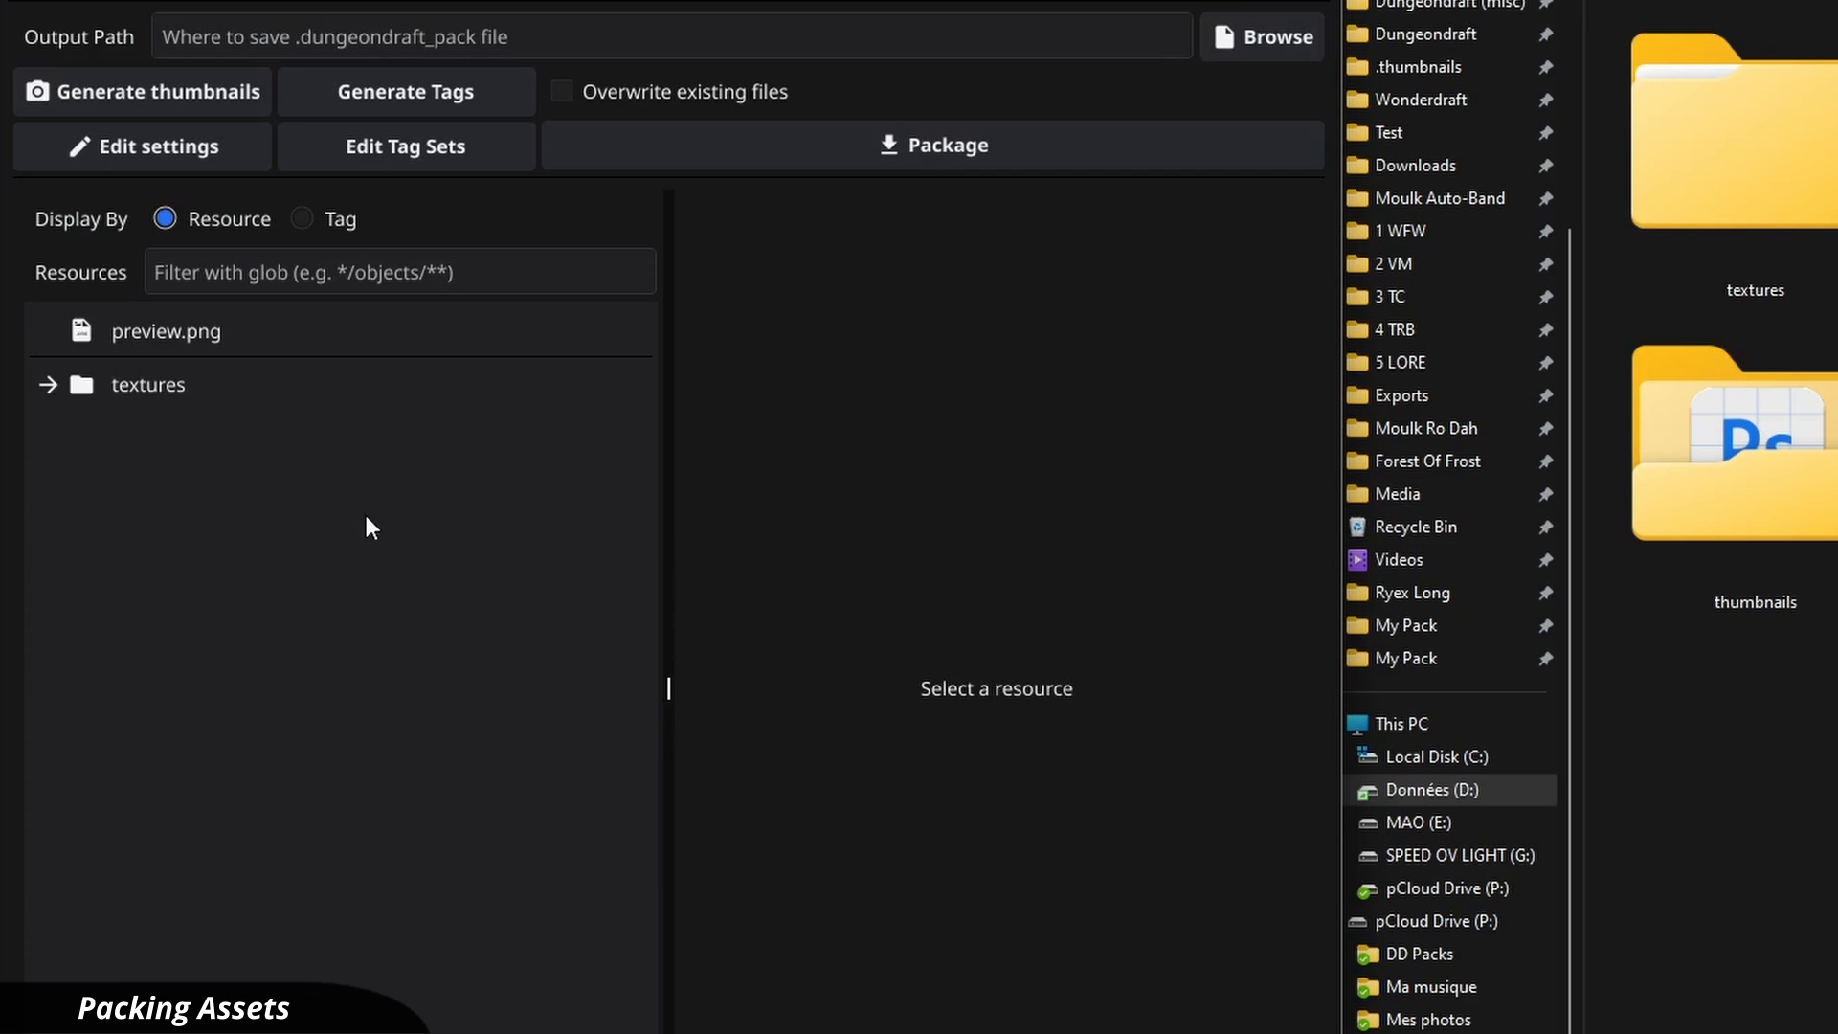
# Display the resources by tag, expand Armors, and review the tags in the My Pack Number 1 tag set
pyautogui.click(313, 220)
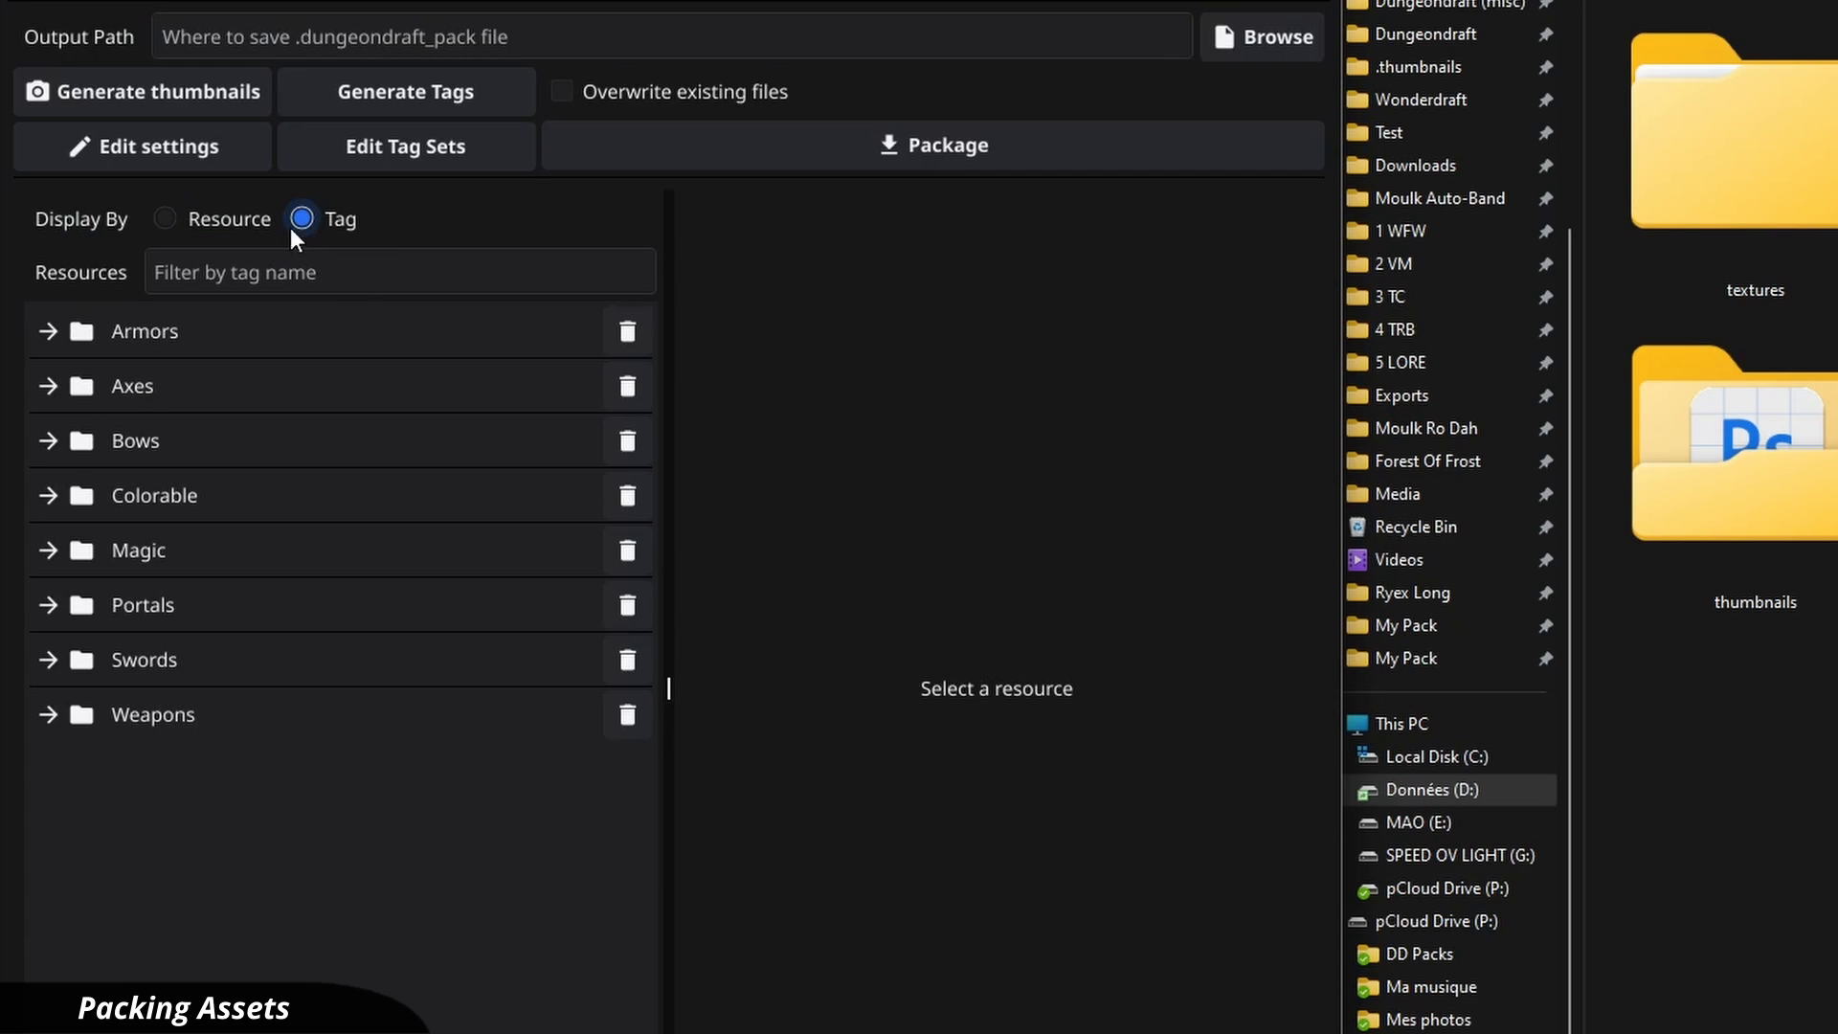
pyautogui.click(50, 328)
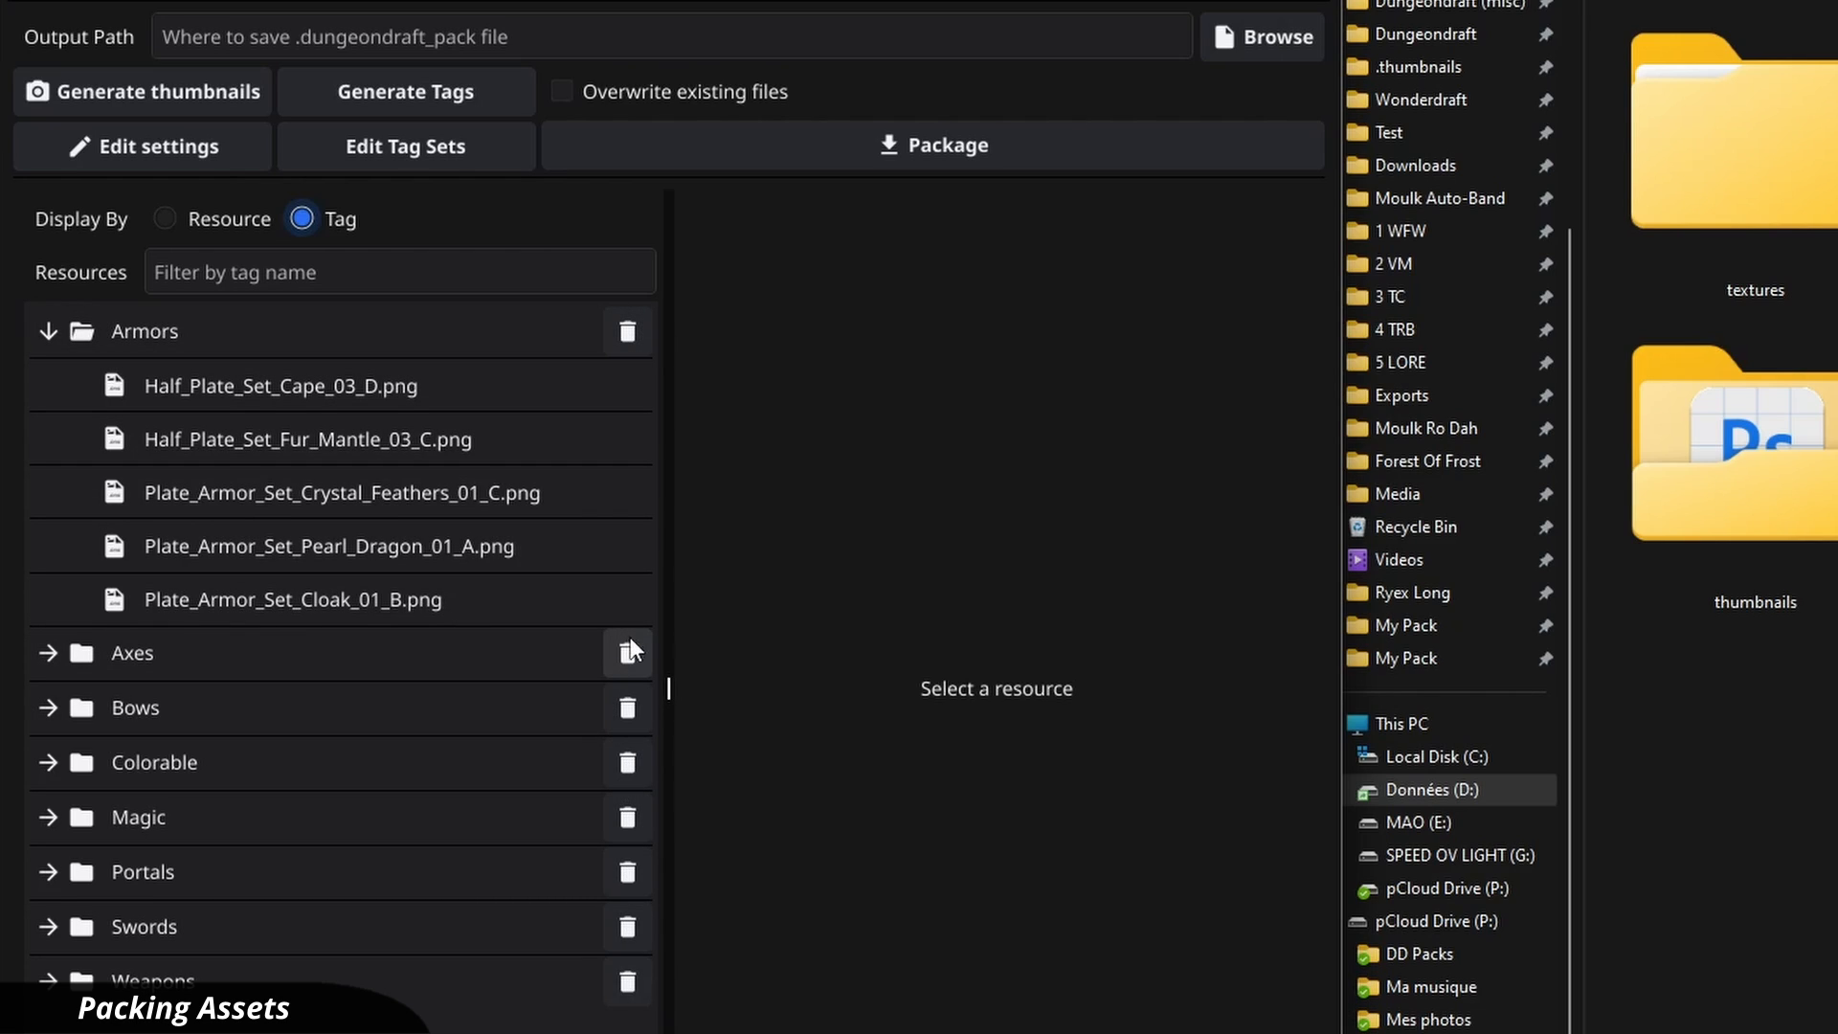
pyautogui.click(417, 146)
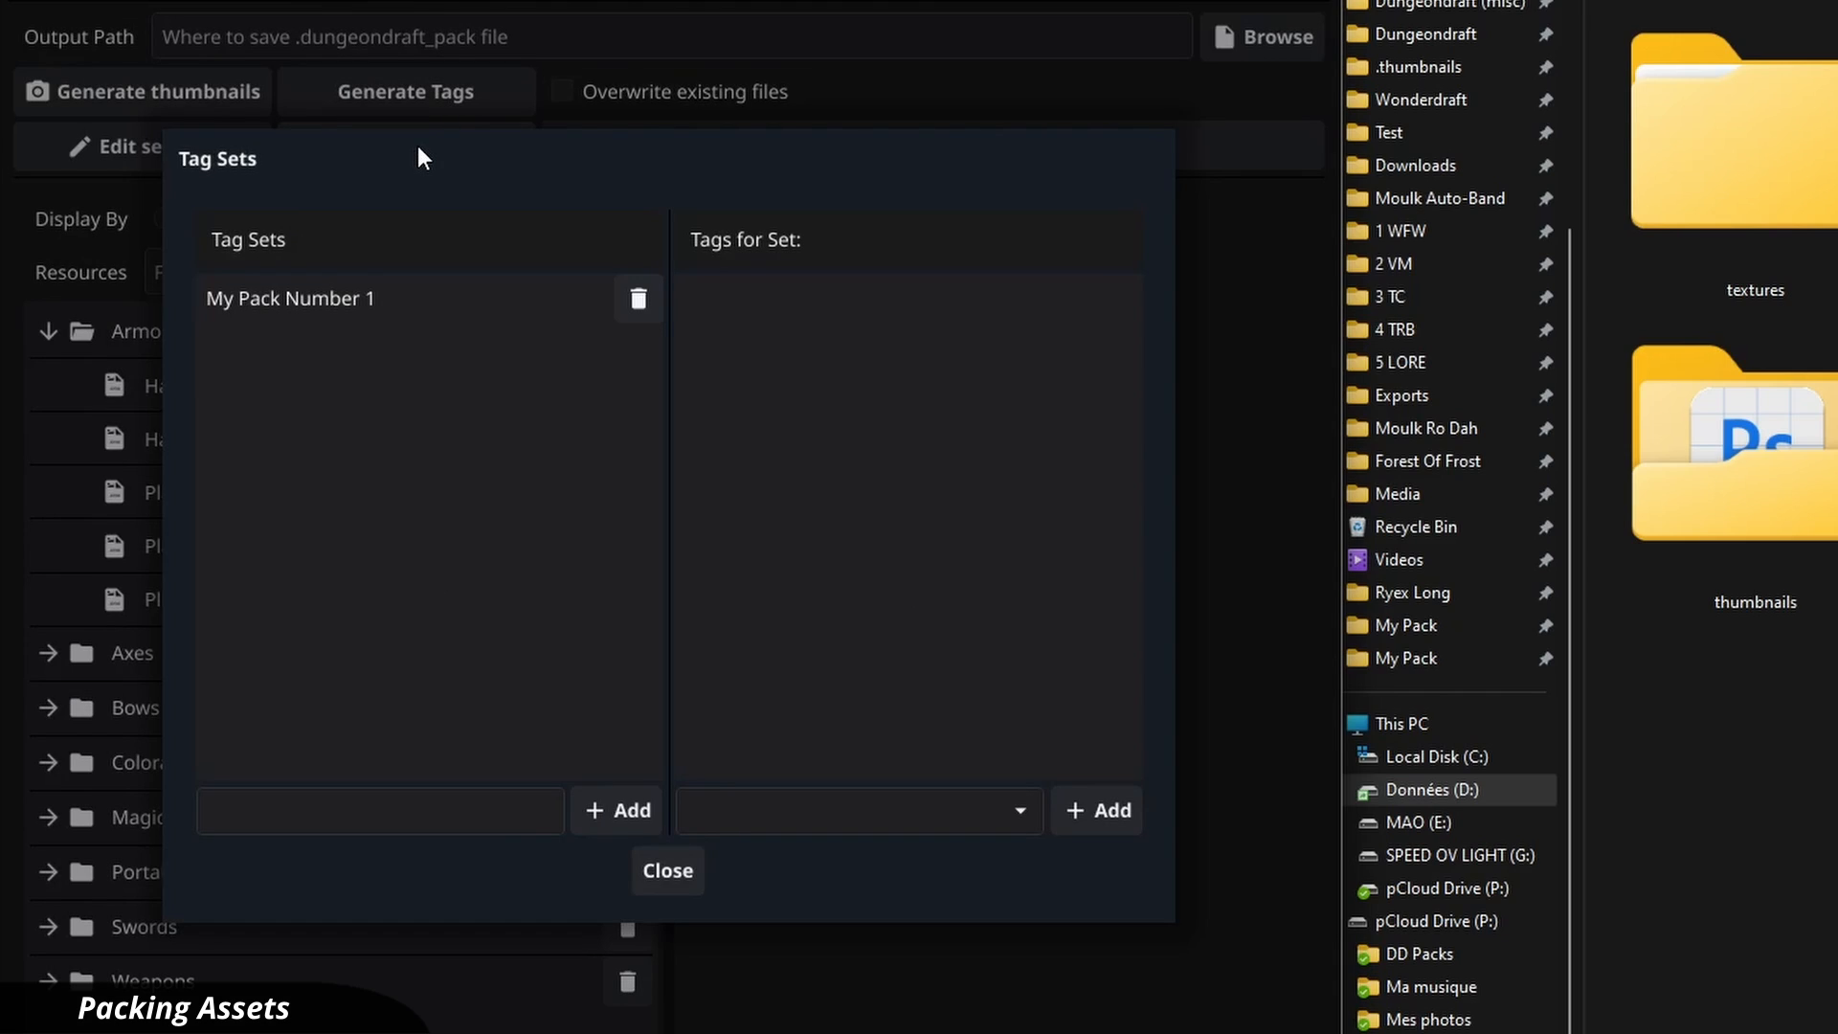
pyautogui.click(314, 300)
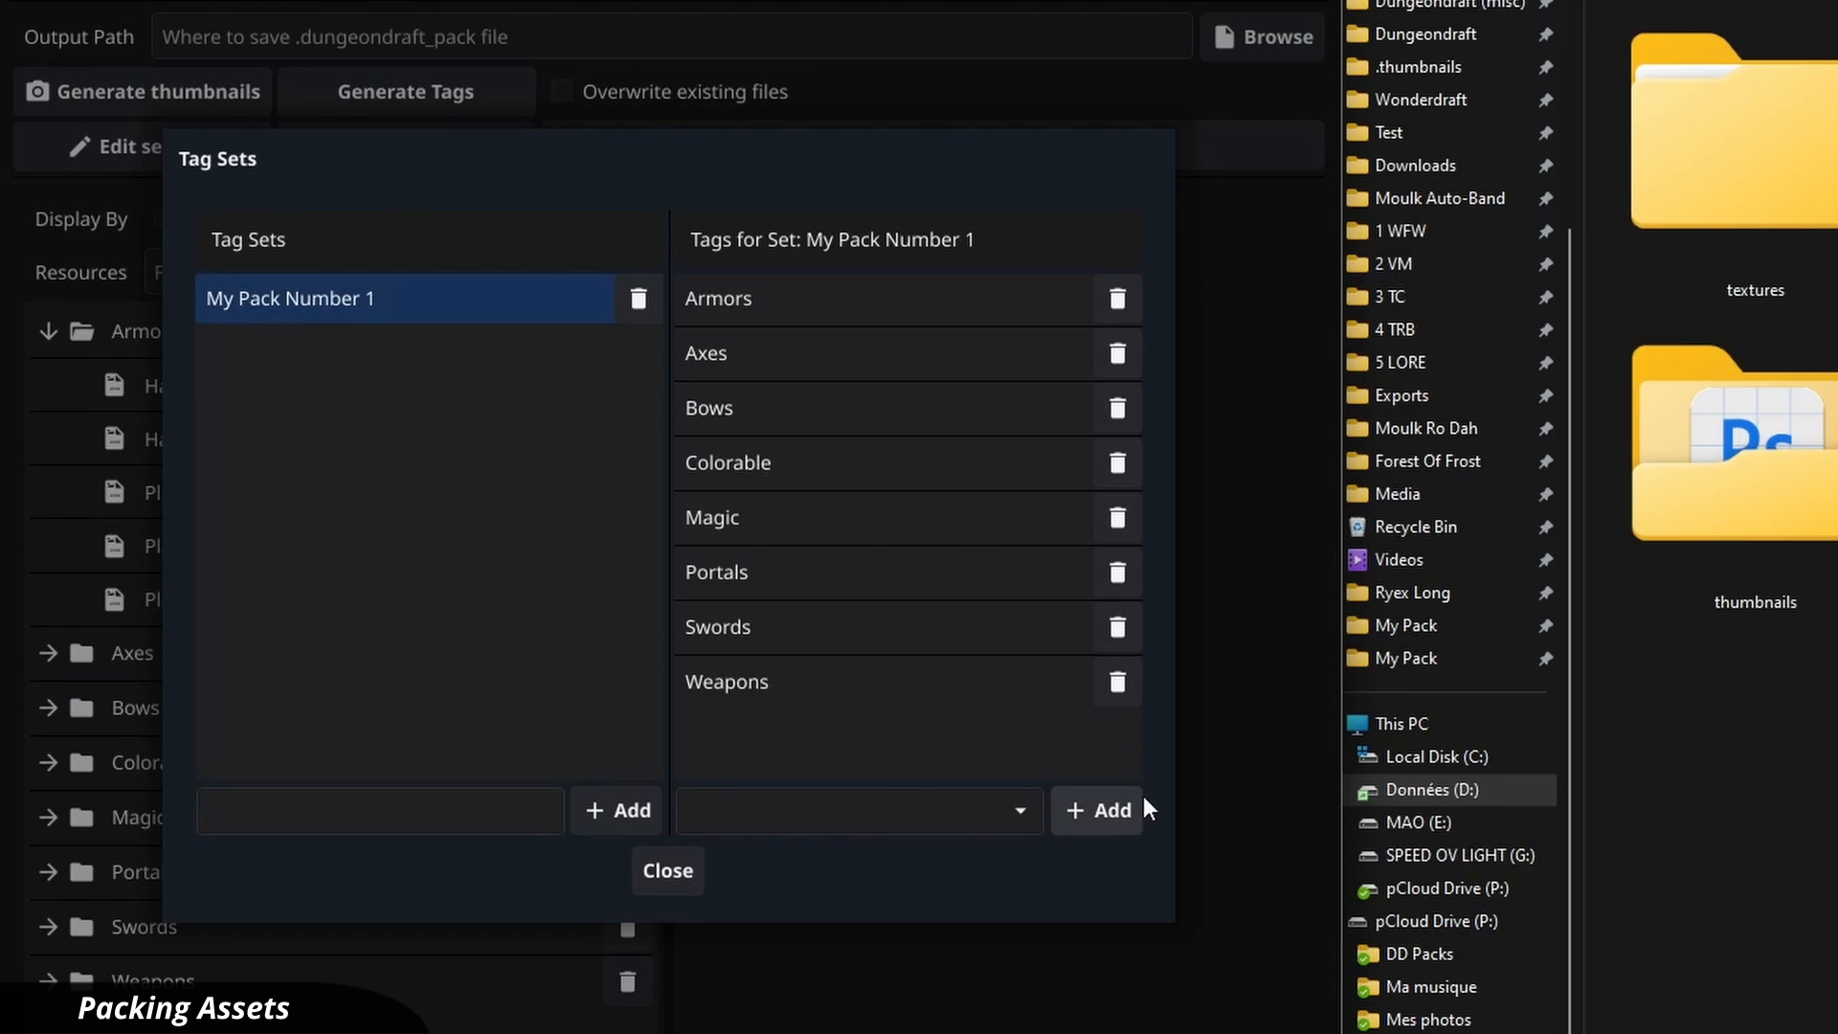
pyautogui.click(1017, 802)
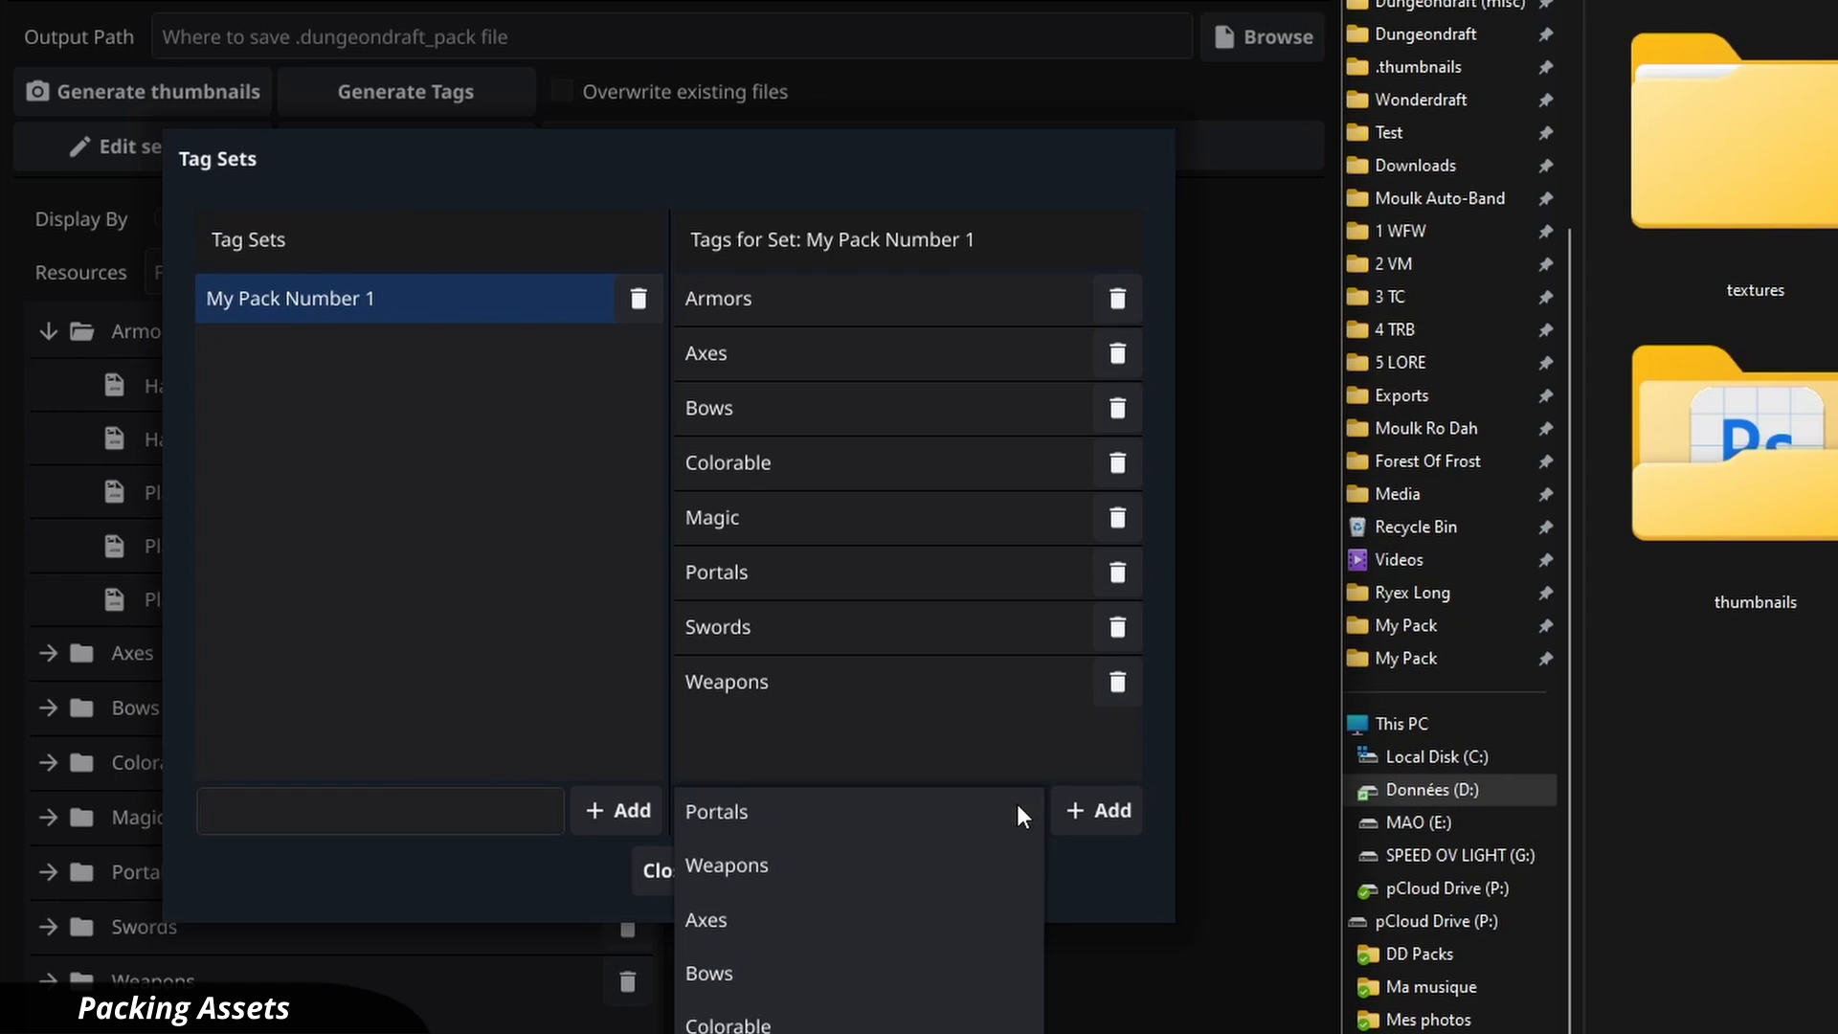
pyautogui.click(1015, 804)
pyautogui.click(667, 873)
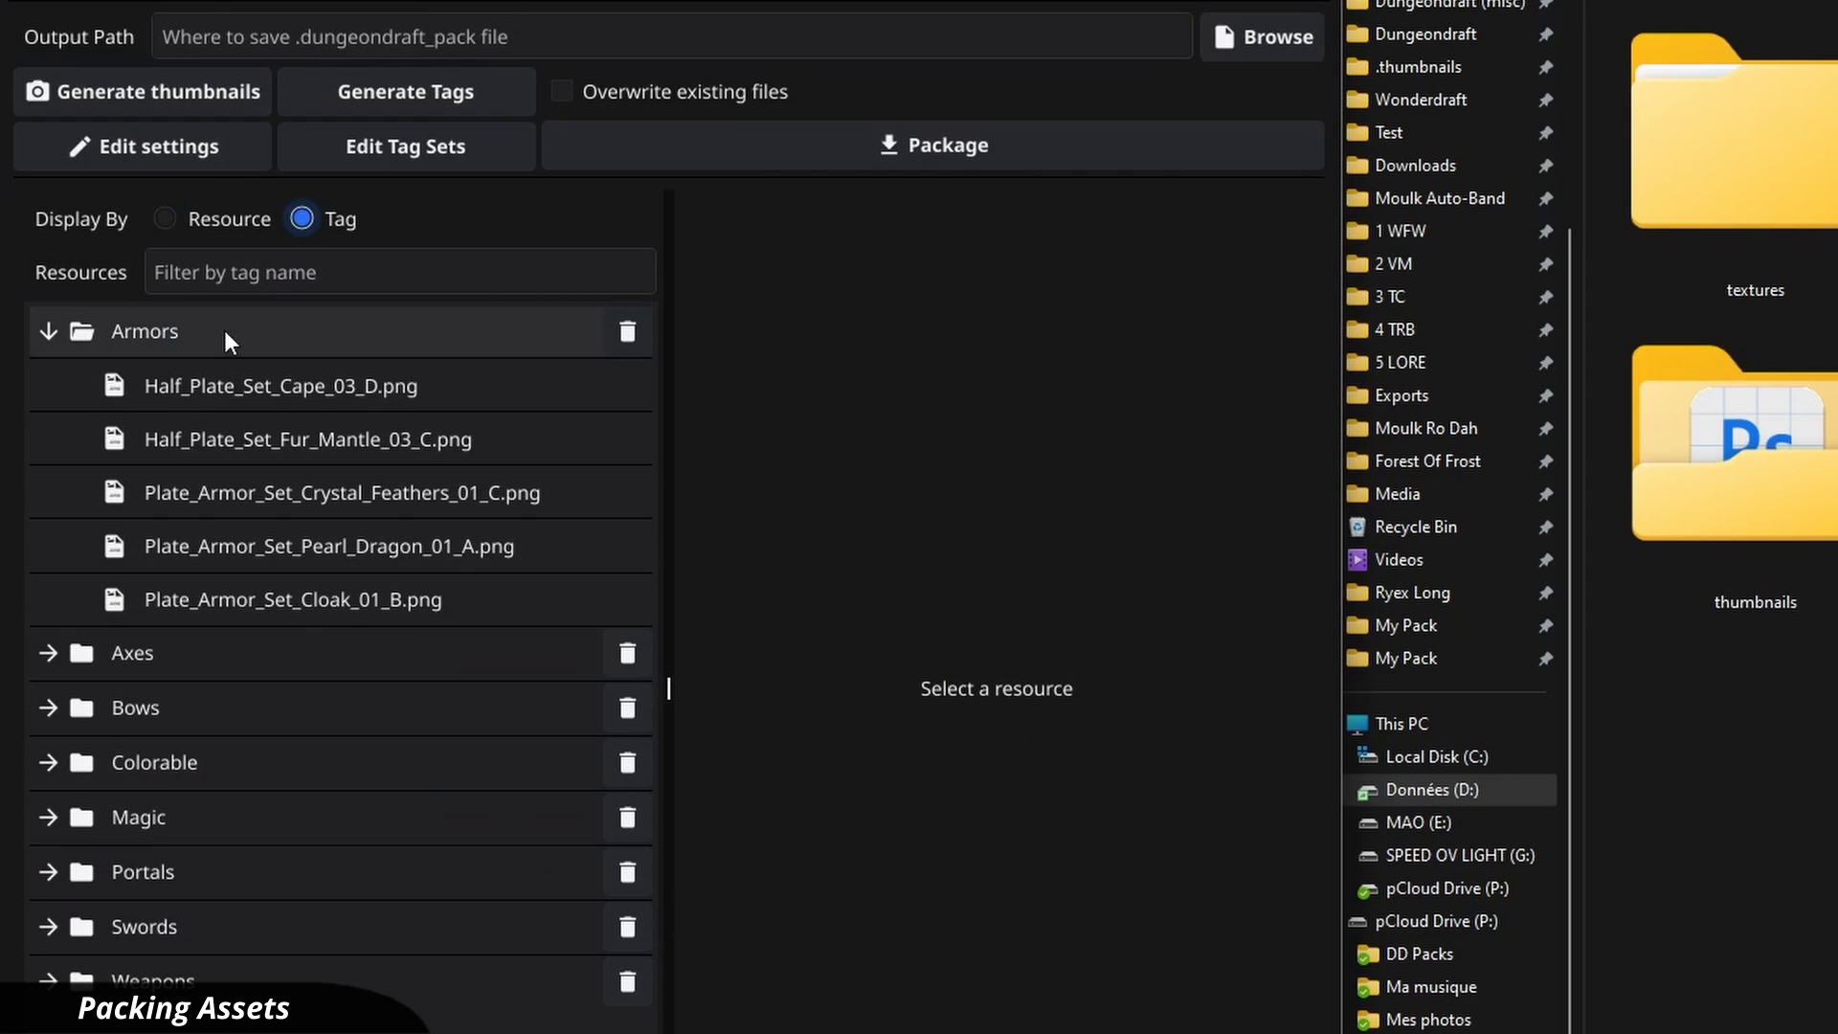
# Preview the first three armor images under the Armors tag
pyautogui.click(204, 382)
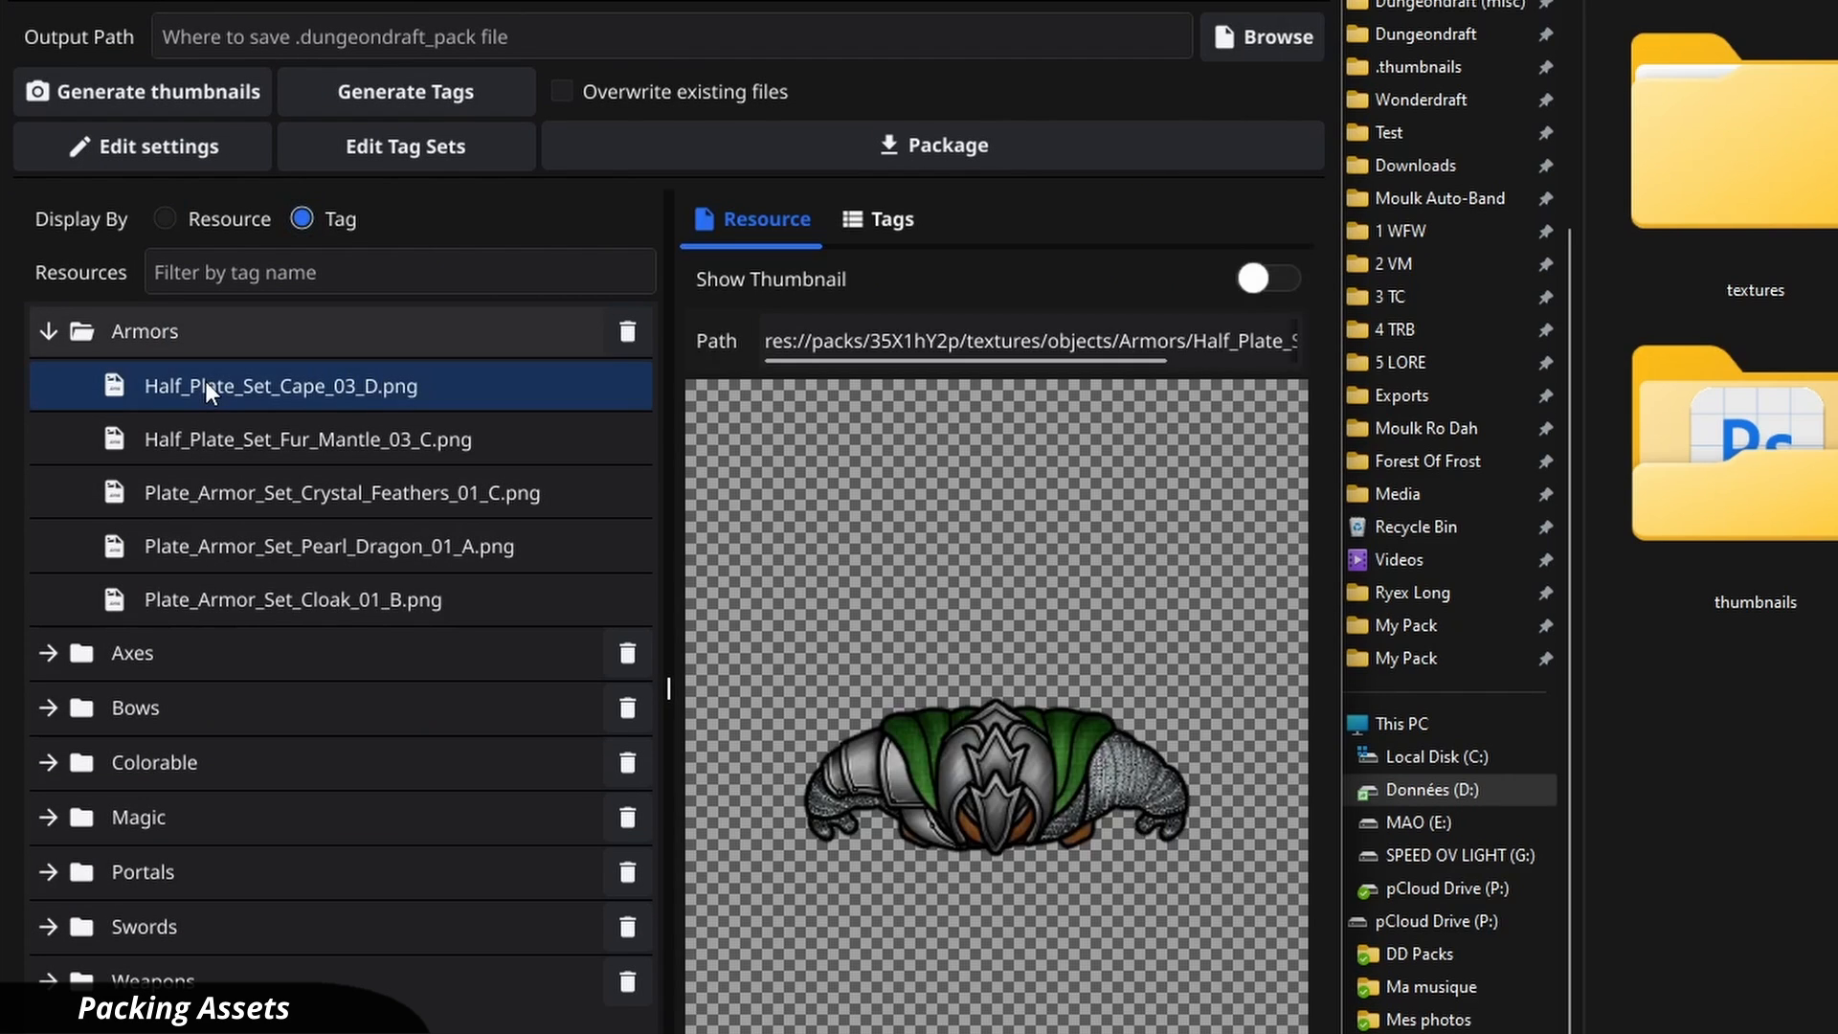
pyautogui.click(237, 450)
pyautogui.click(243, 508)
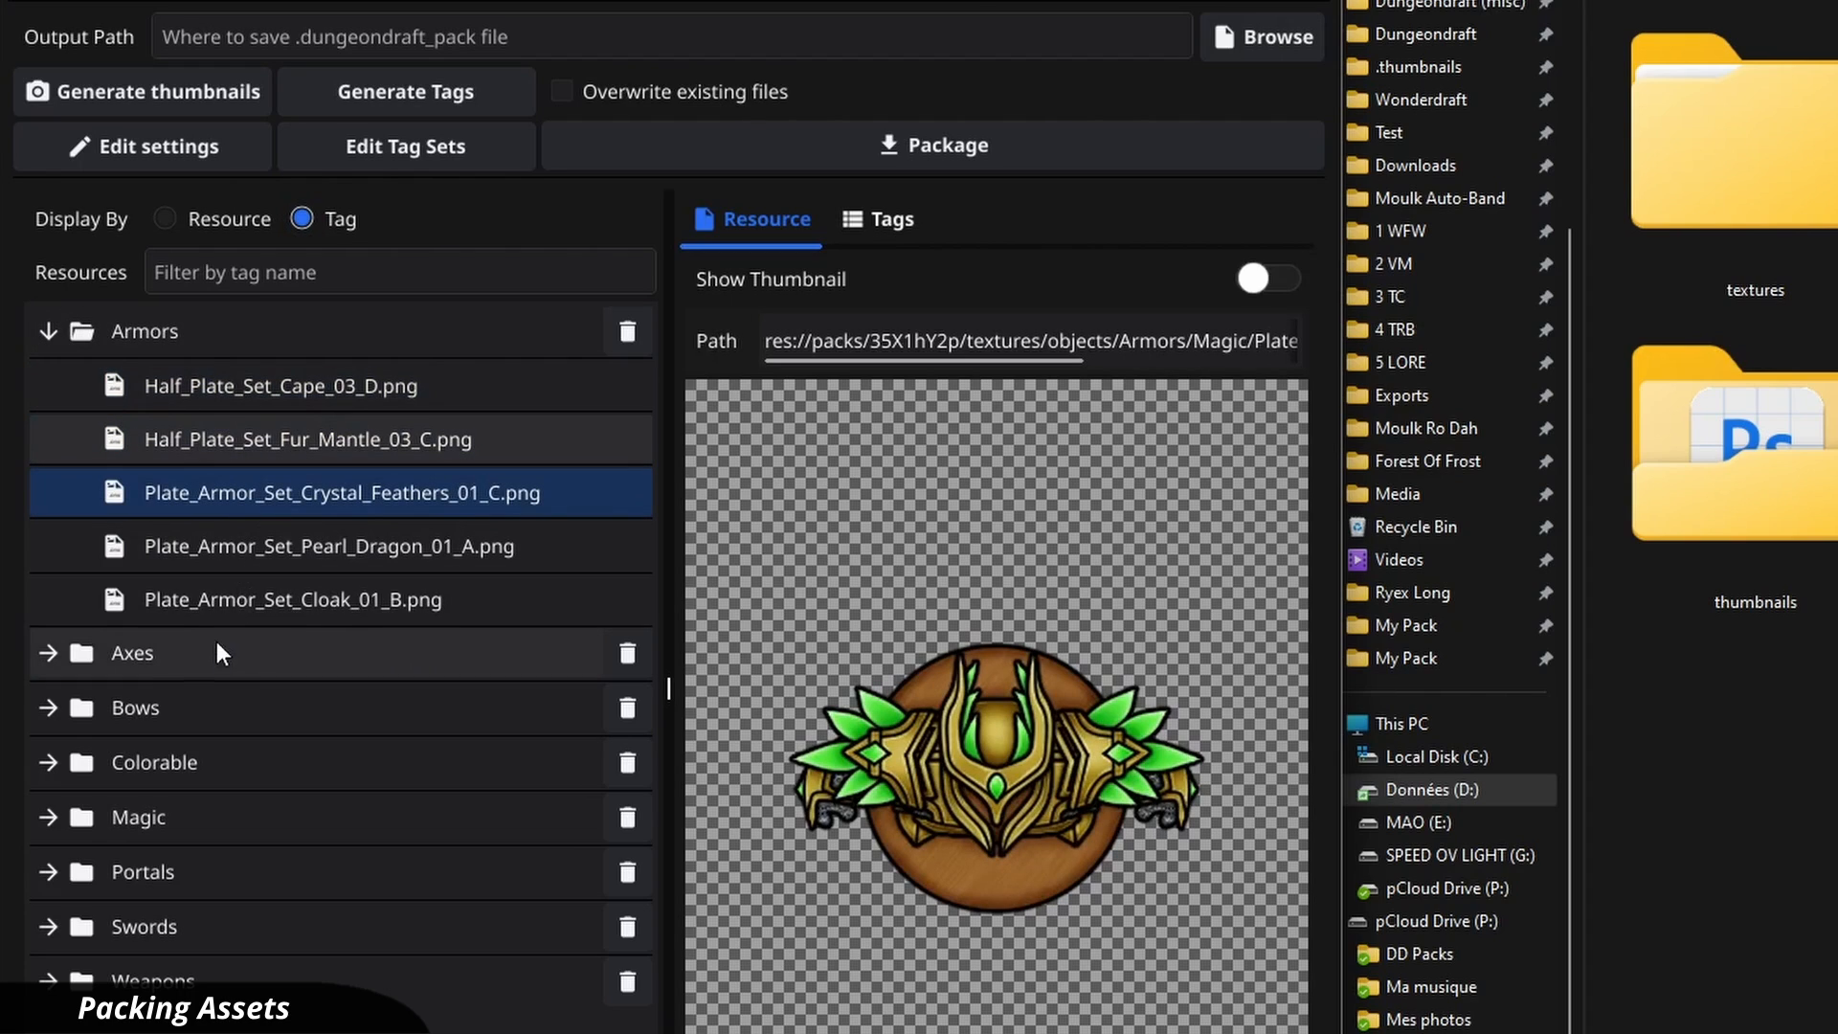
# Add the Axes tag to Plate_Armor_Set_Cloak_01_B.png
pyautogui.click(239, 595)
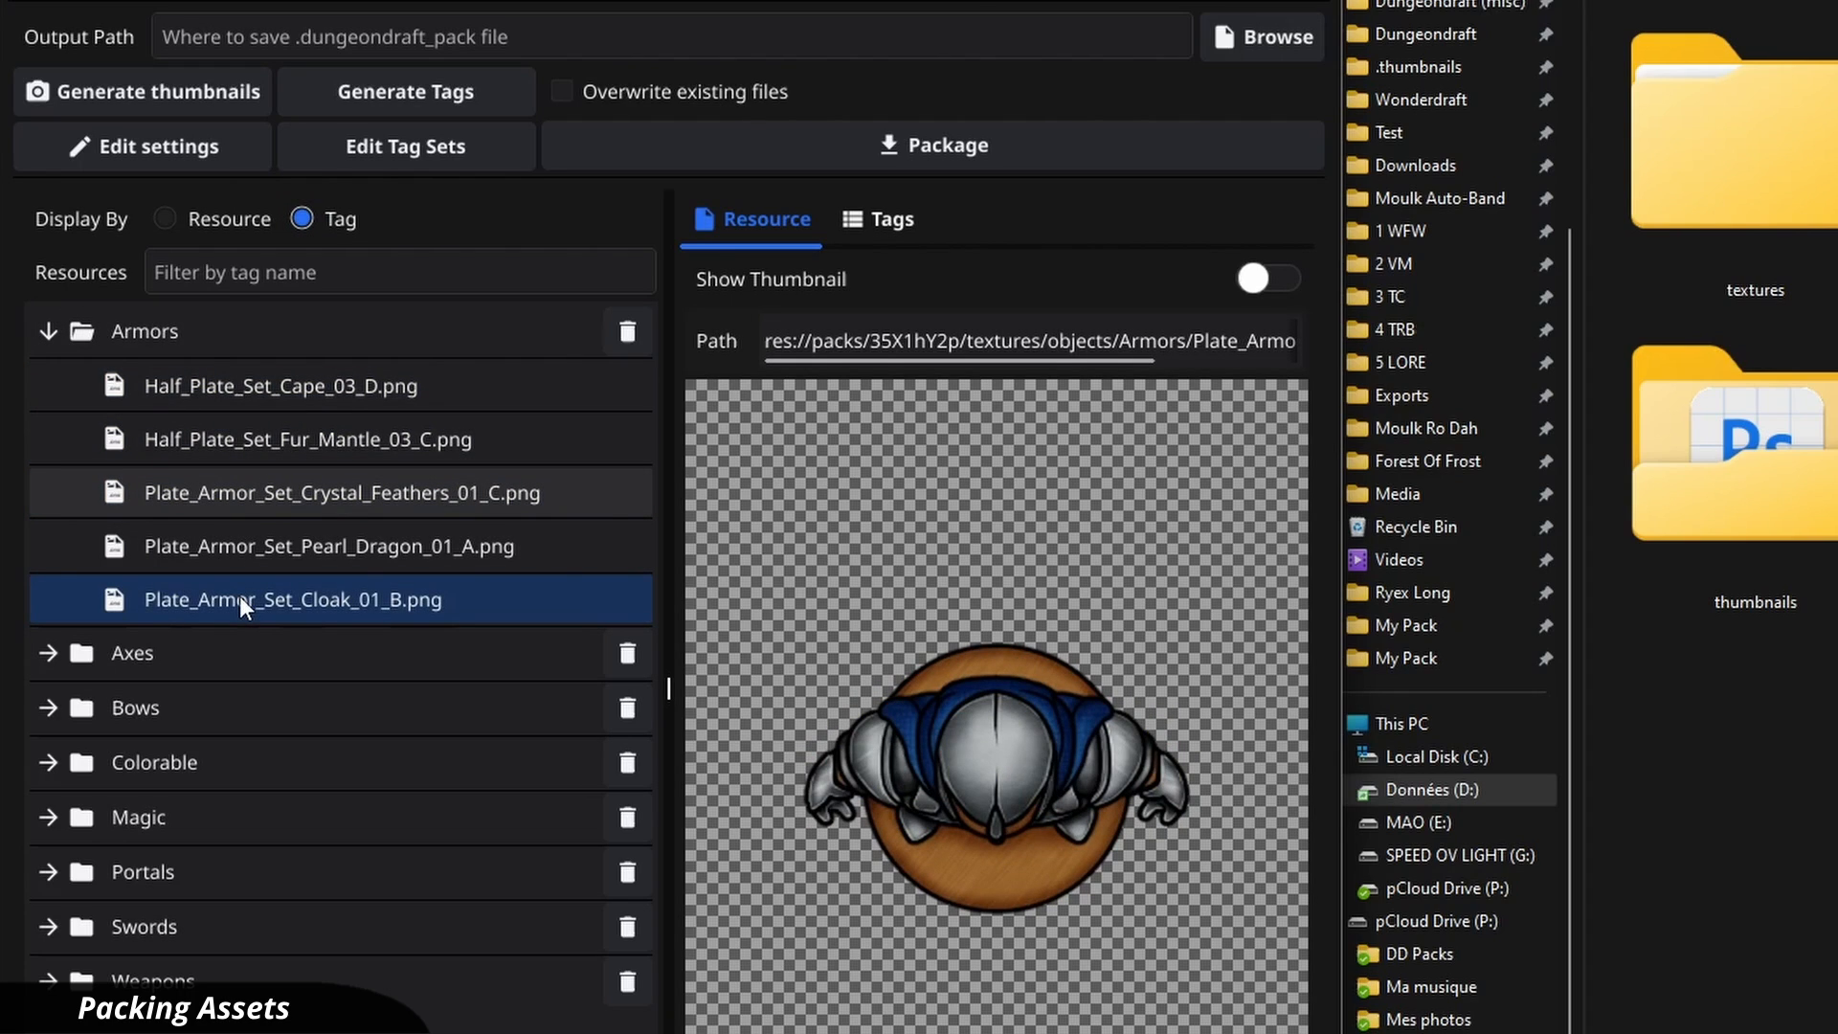
pyautogui.click(887, 225)
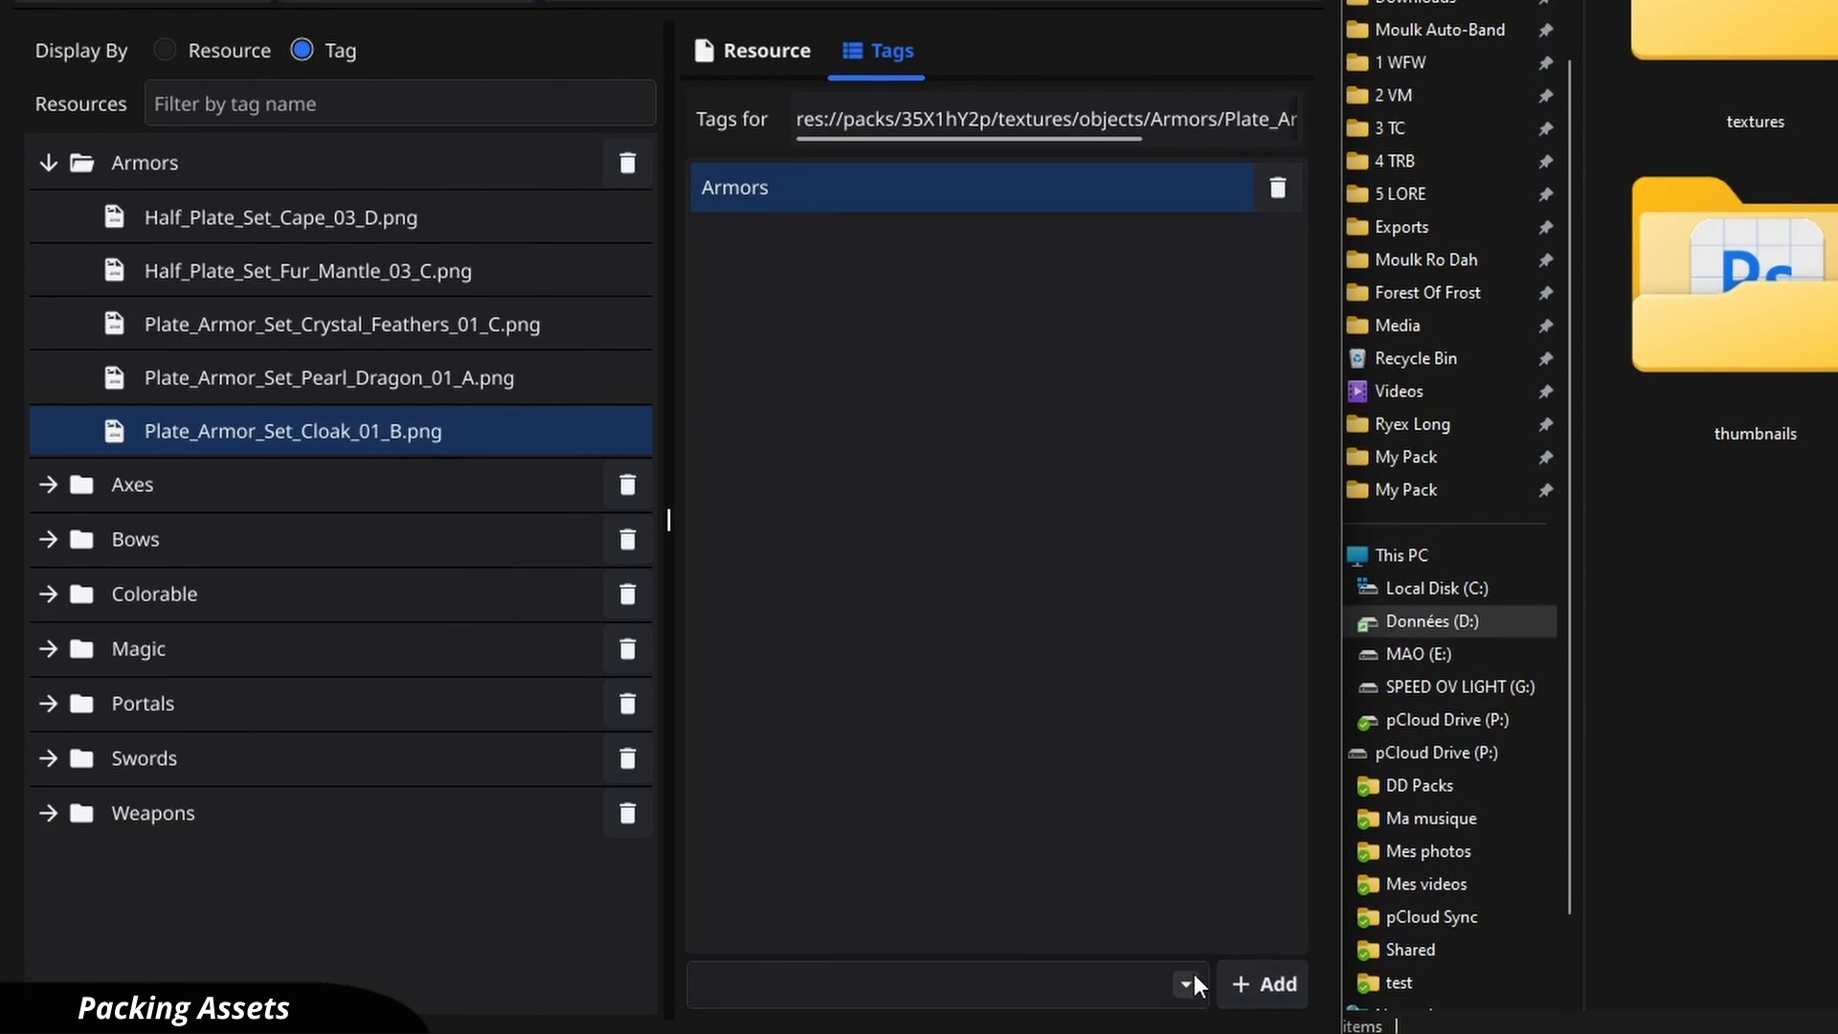
pyautogui.click(1192, 974)
pyautogui.click(833, 789)
pyautogui.click(1261, 984)
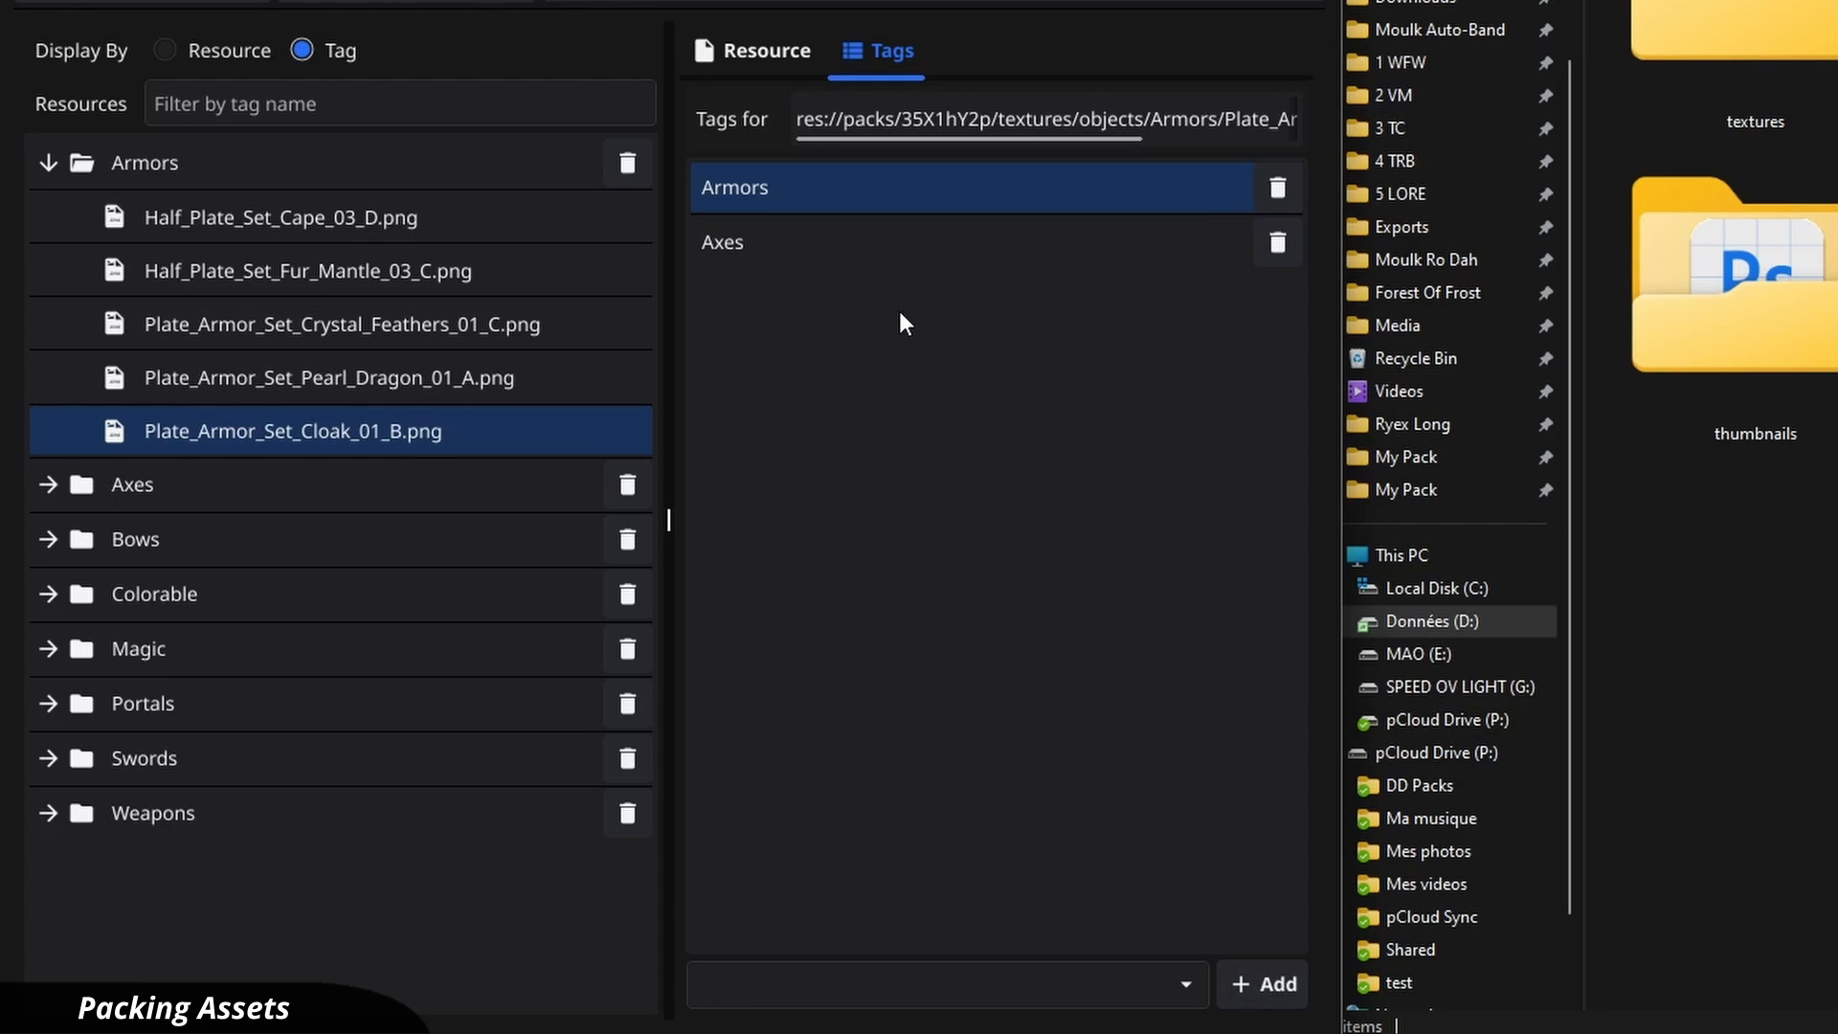
# Display by resource and pick purple as the default color of Wall_1.png in textures/walls
pyautogui.click(165, 50)
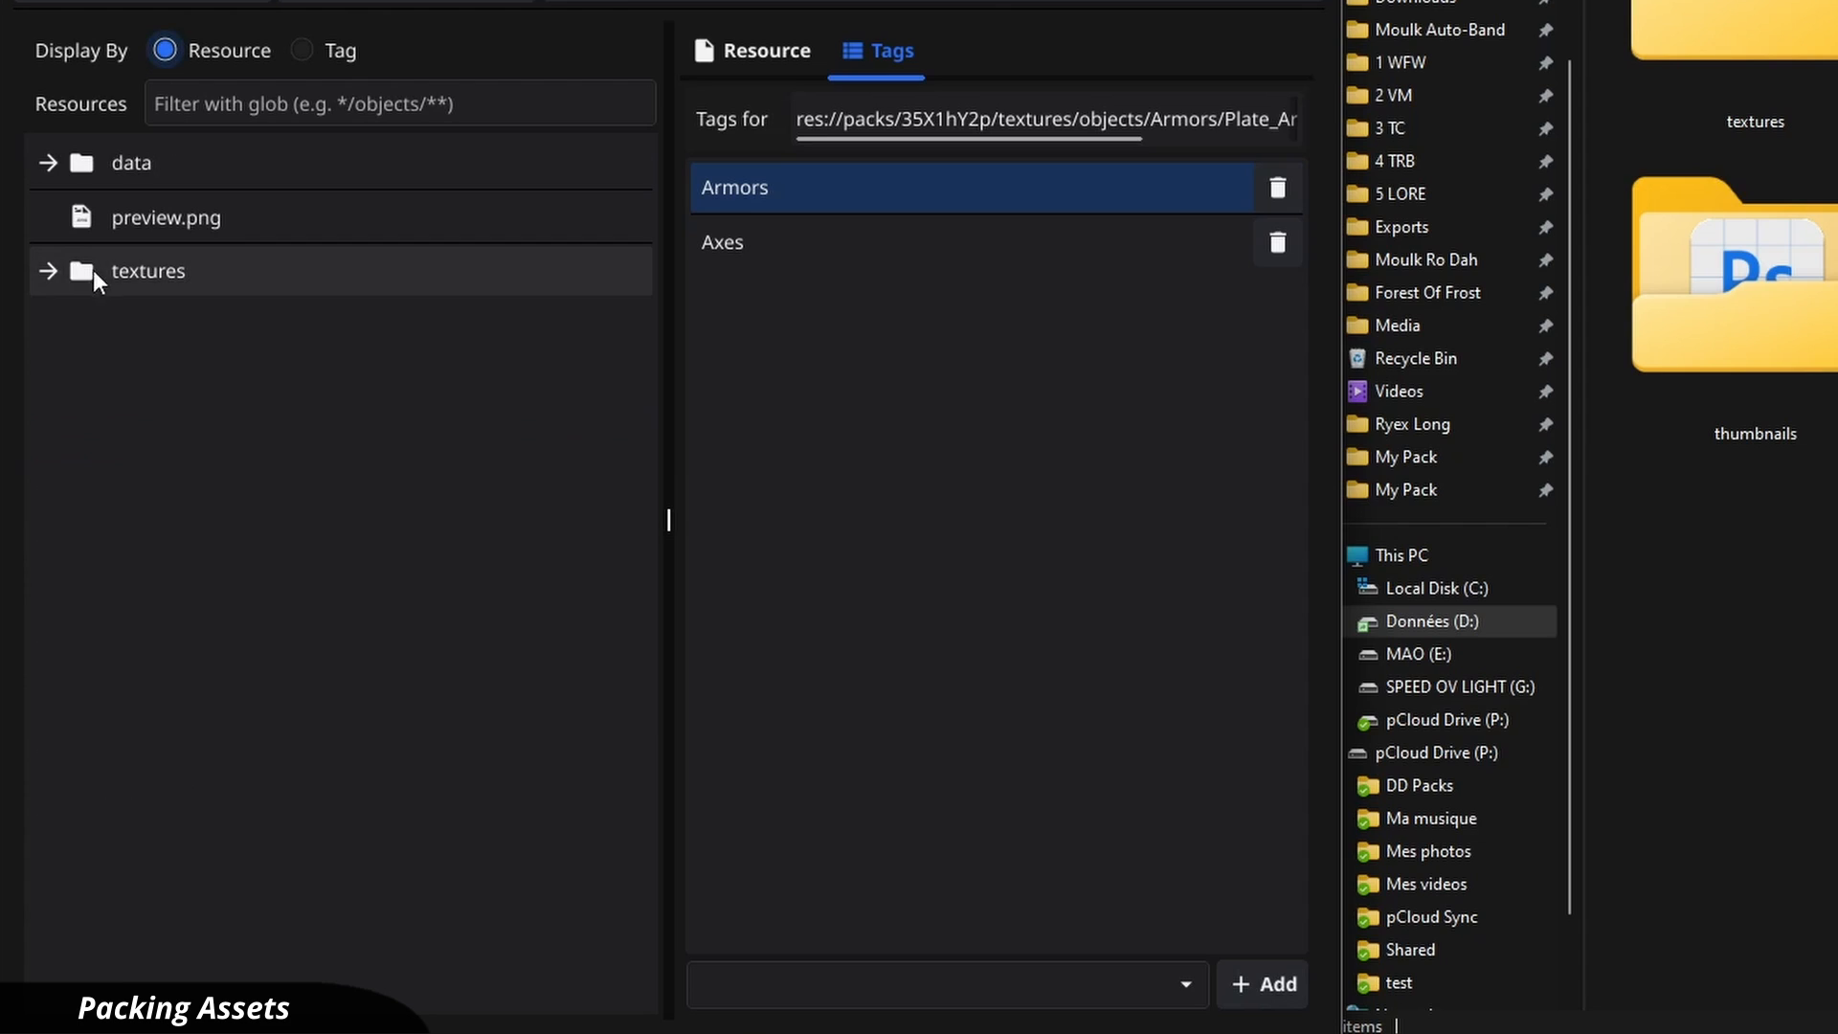
pyautogui.click(48, 270)
pyautogui.click(82, 872)
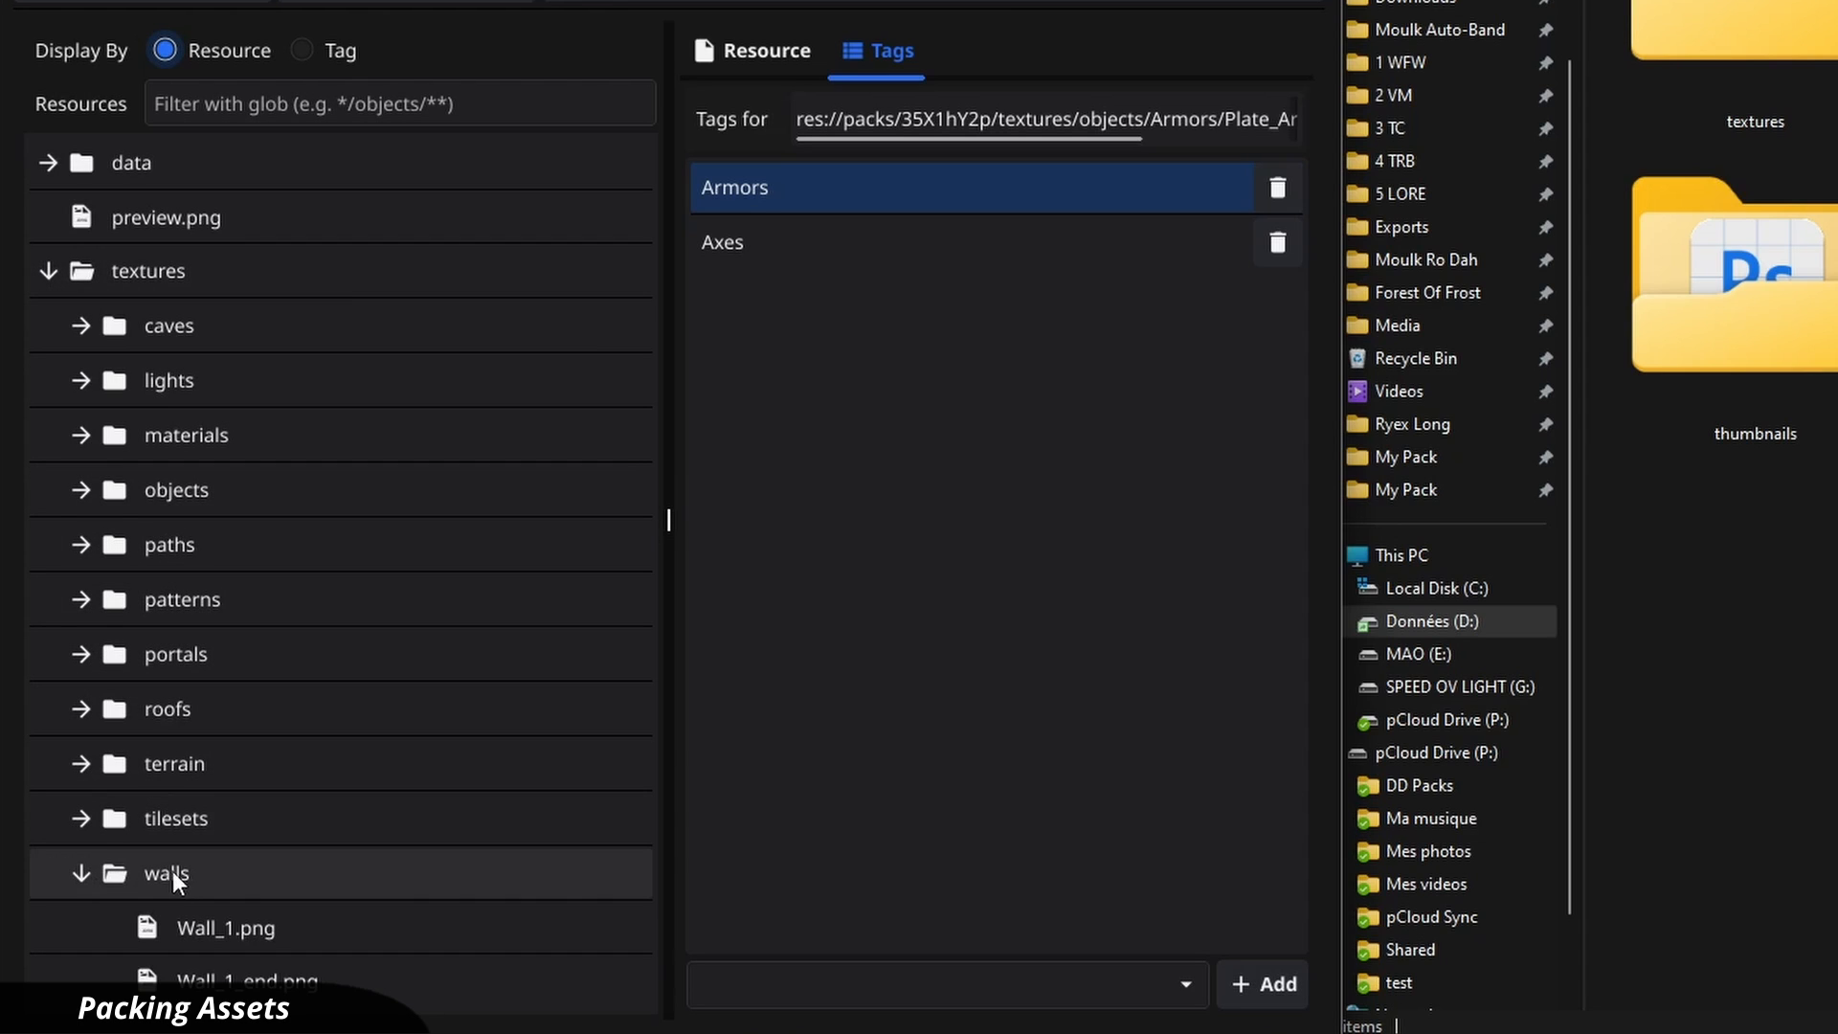
pyautogui.click(178, 916)
pyautogui.click(923, 53)
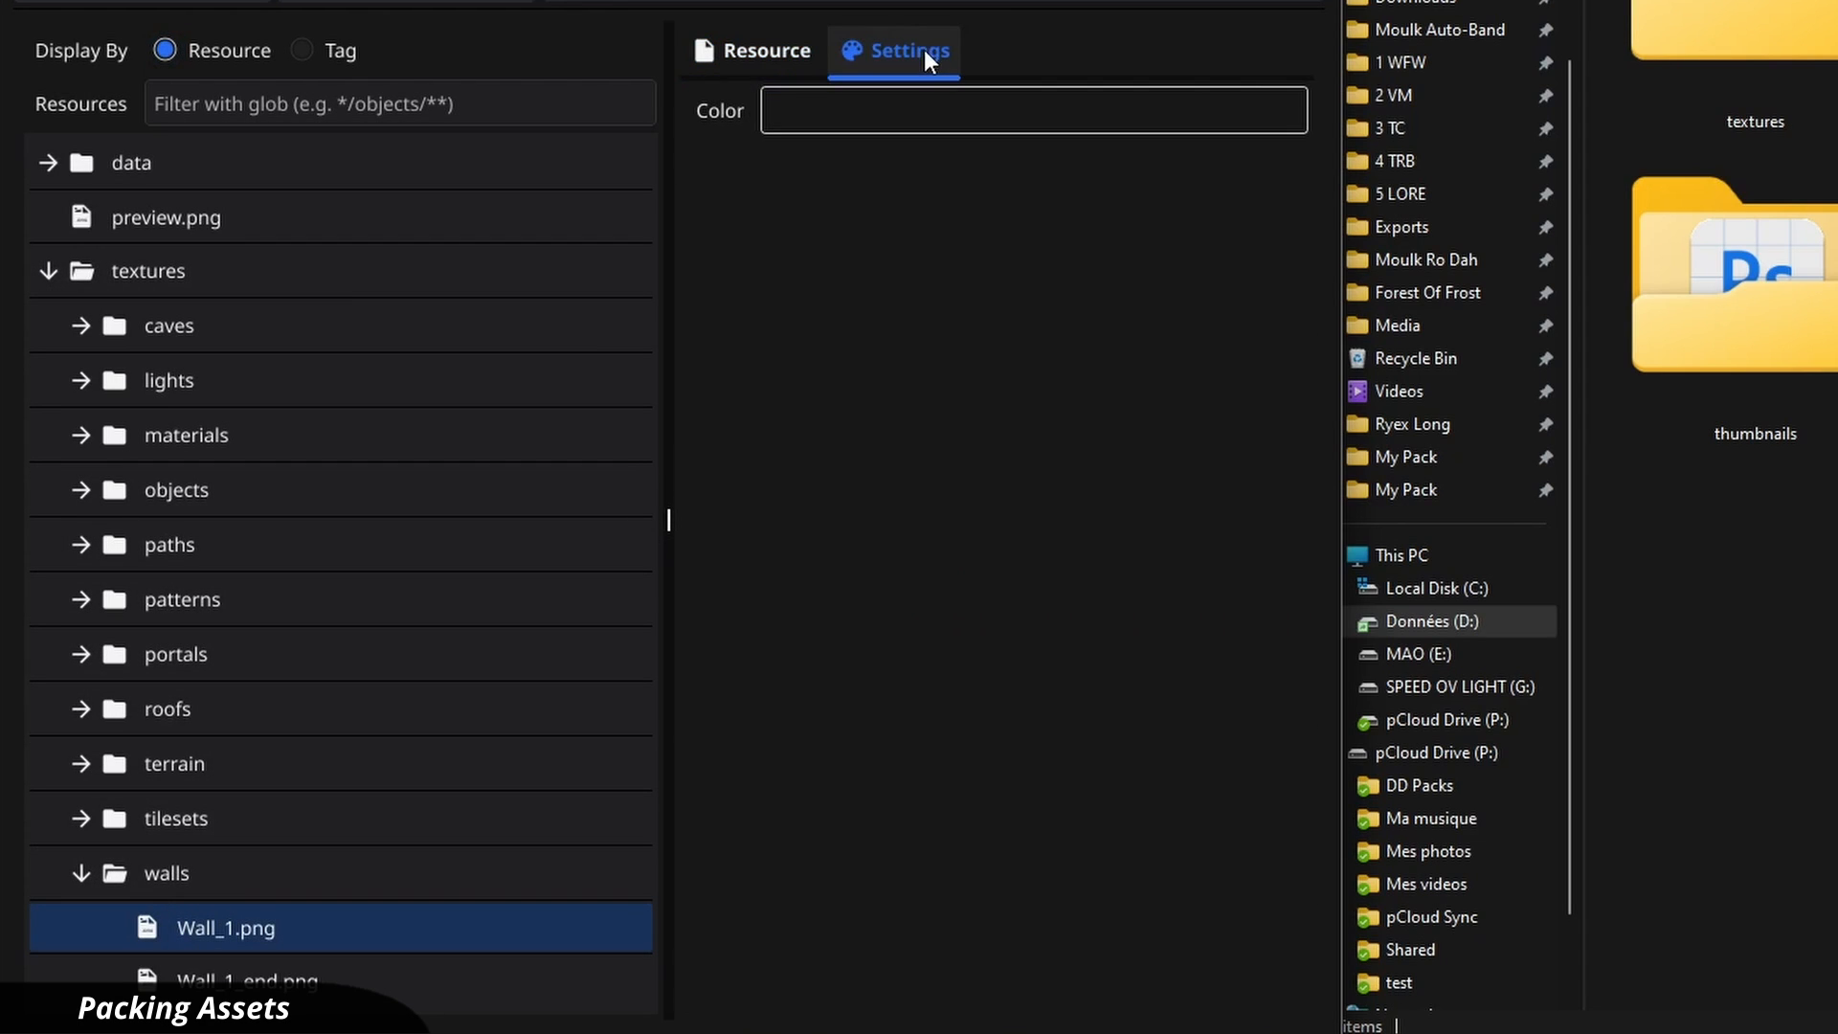
pyautogui.click(867, 110)
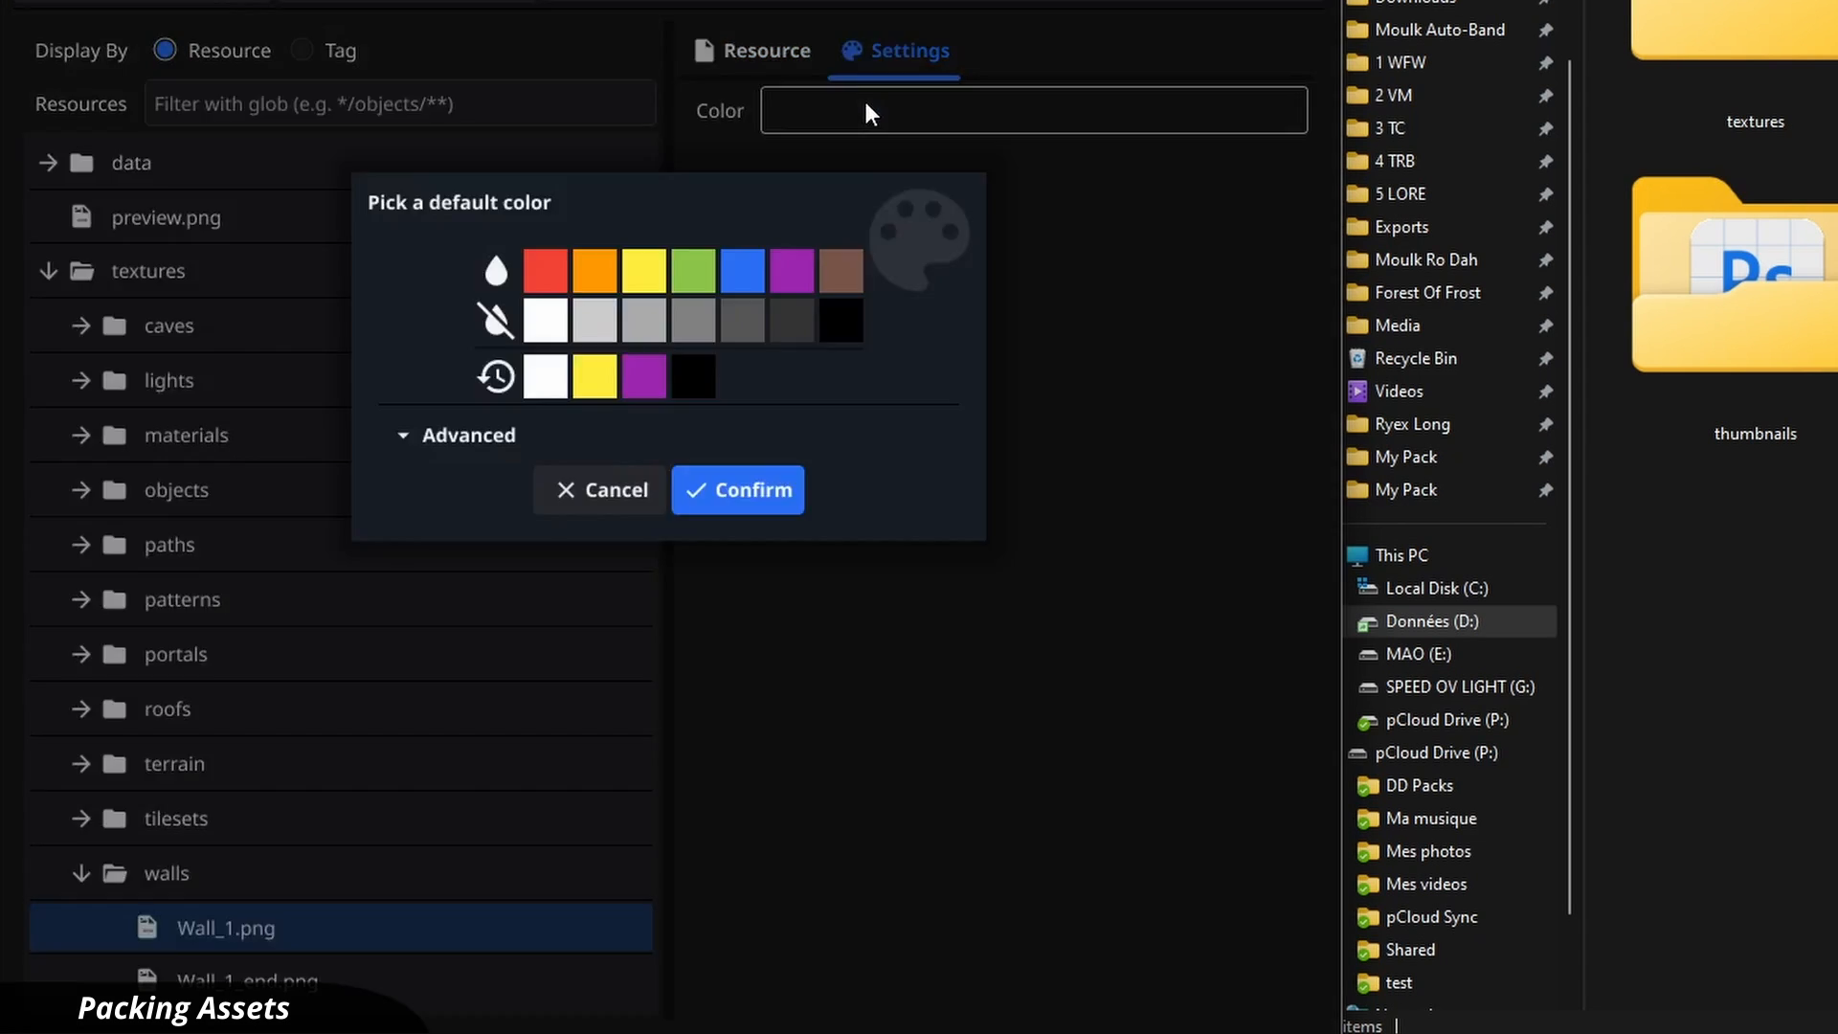
pyautogui.click(794, 272)
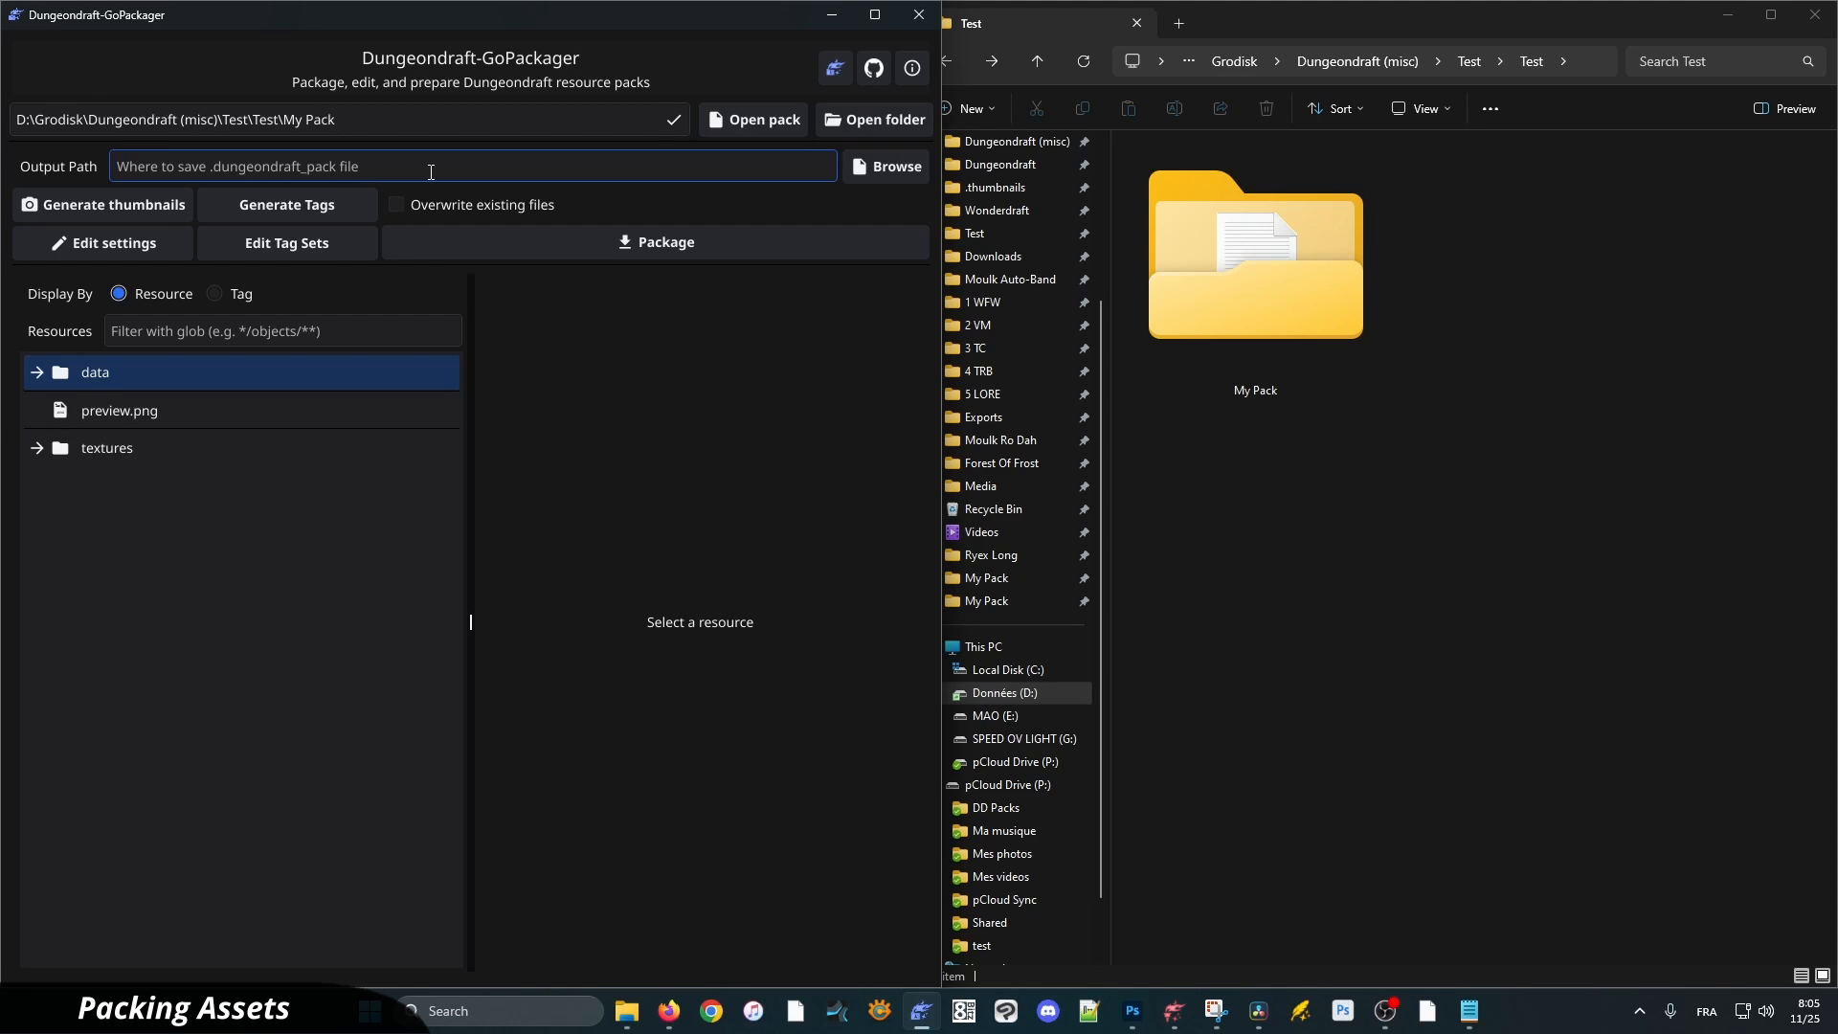
# Package the pack to D:\Grodisk\Dungeondraft (misc)\Test\Test with overwriting of existing files enabled
pyautogui.write('D:\\Grodisk\\Dungeondraft (misc)\\Test\\Test')
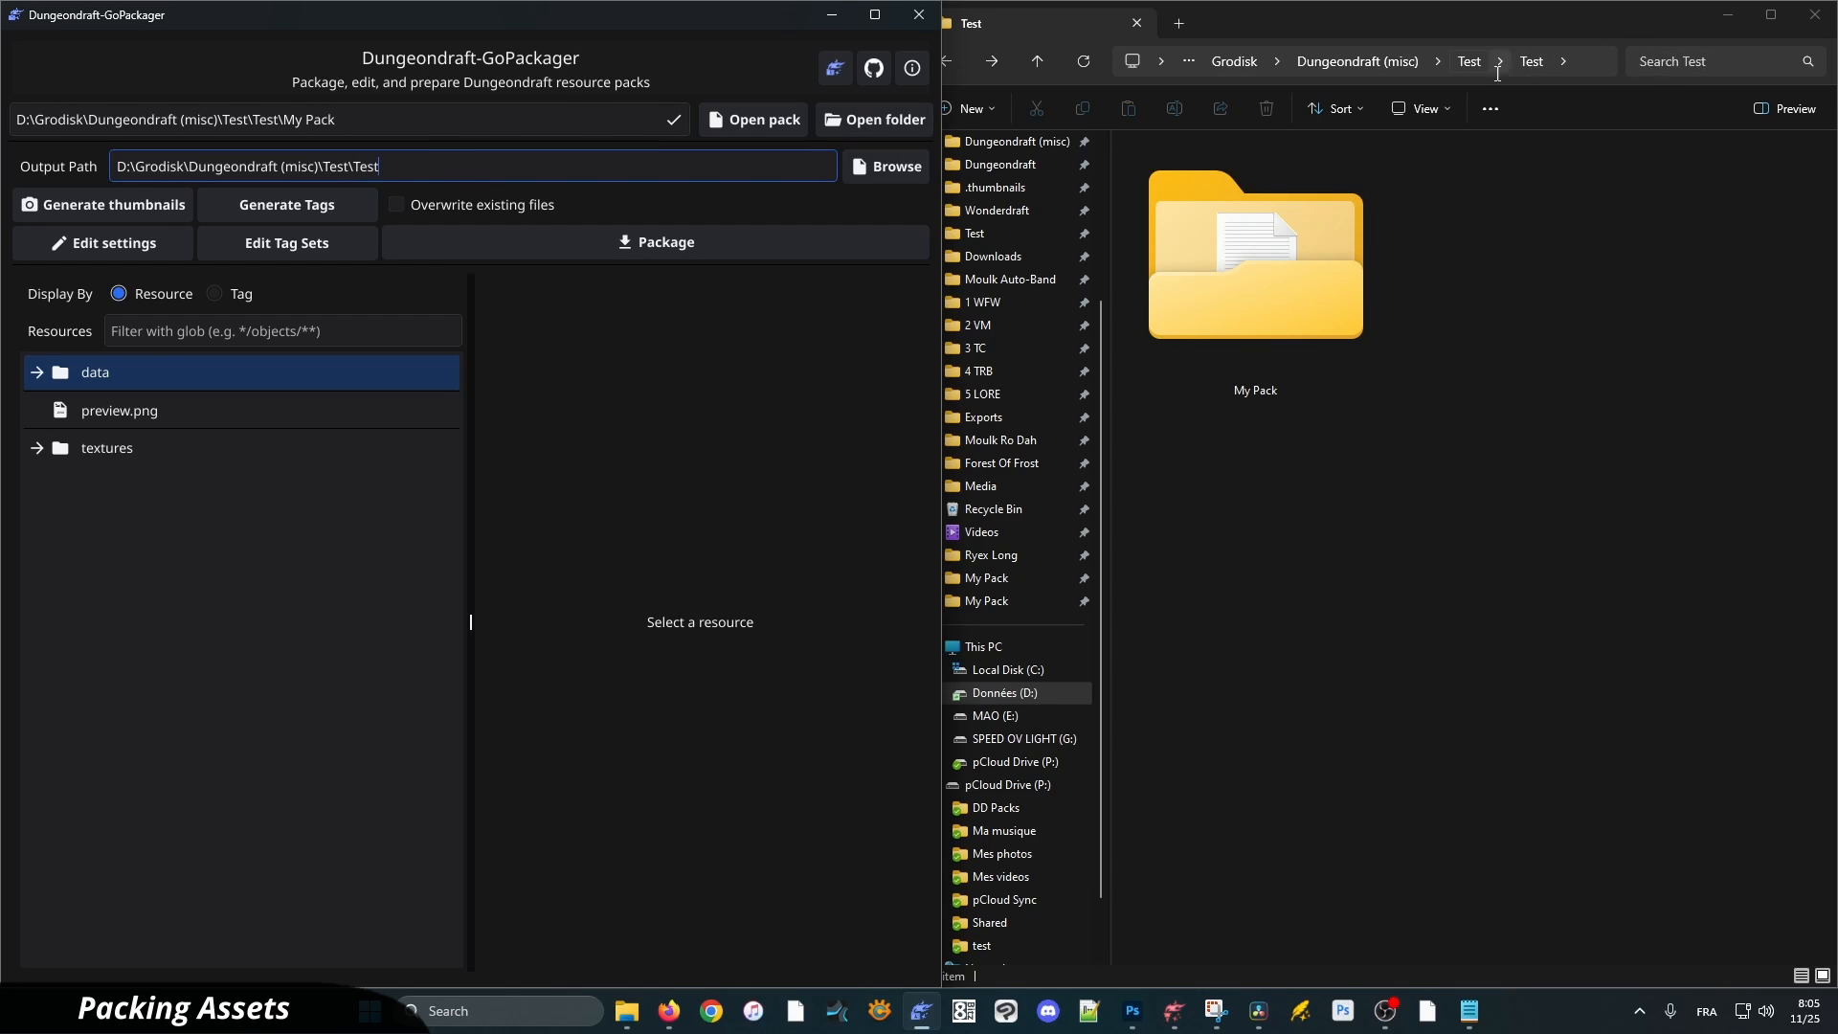
pyautogui.click(1352, 577)
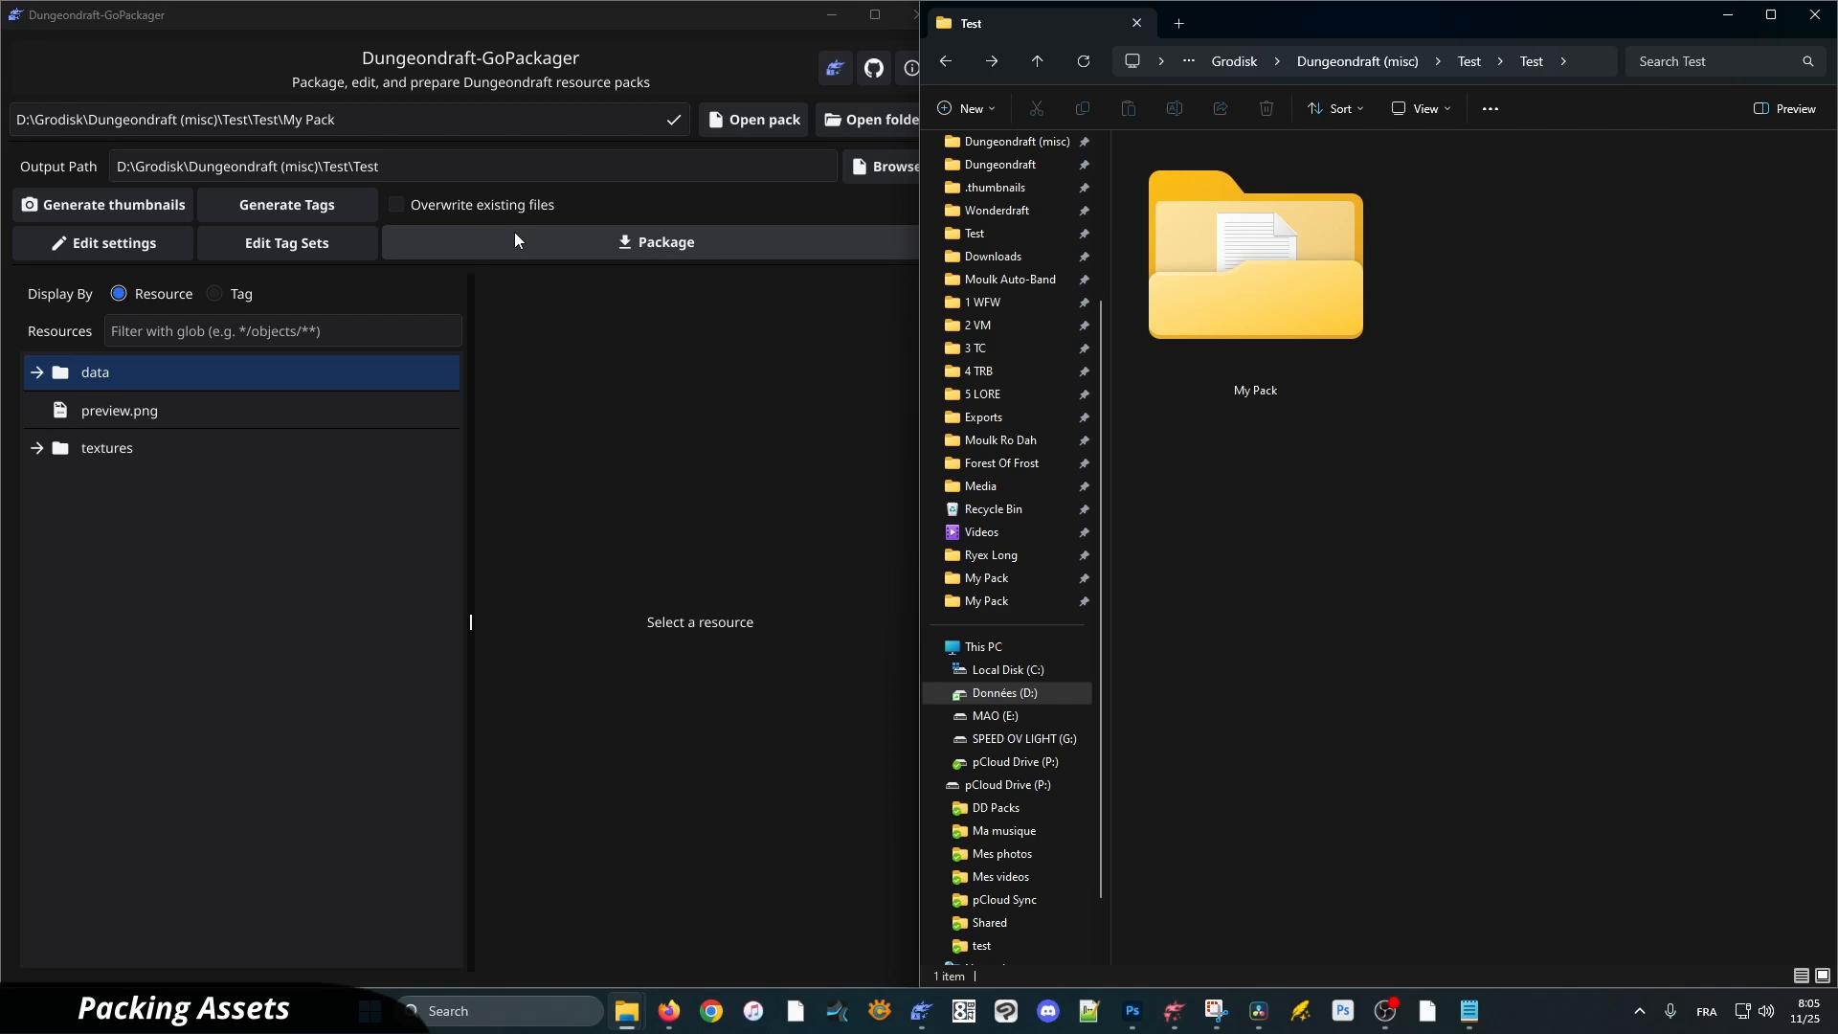
pyautogui.click(404, 205)
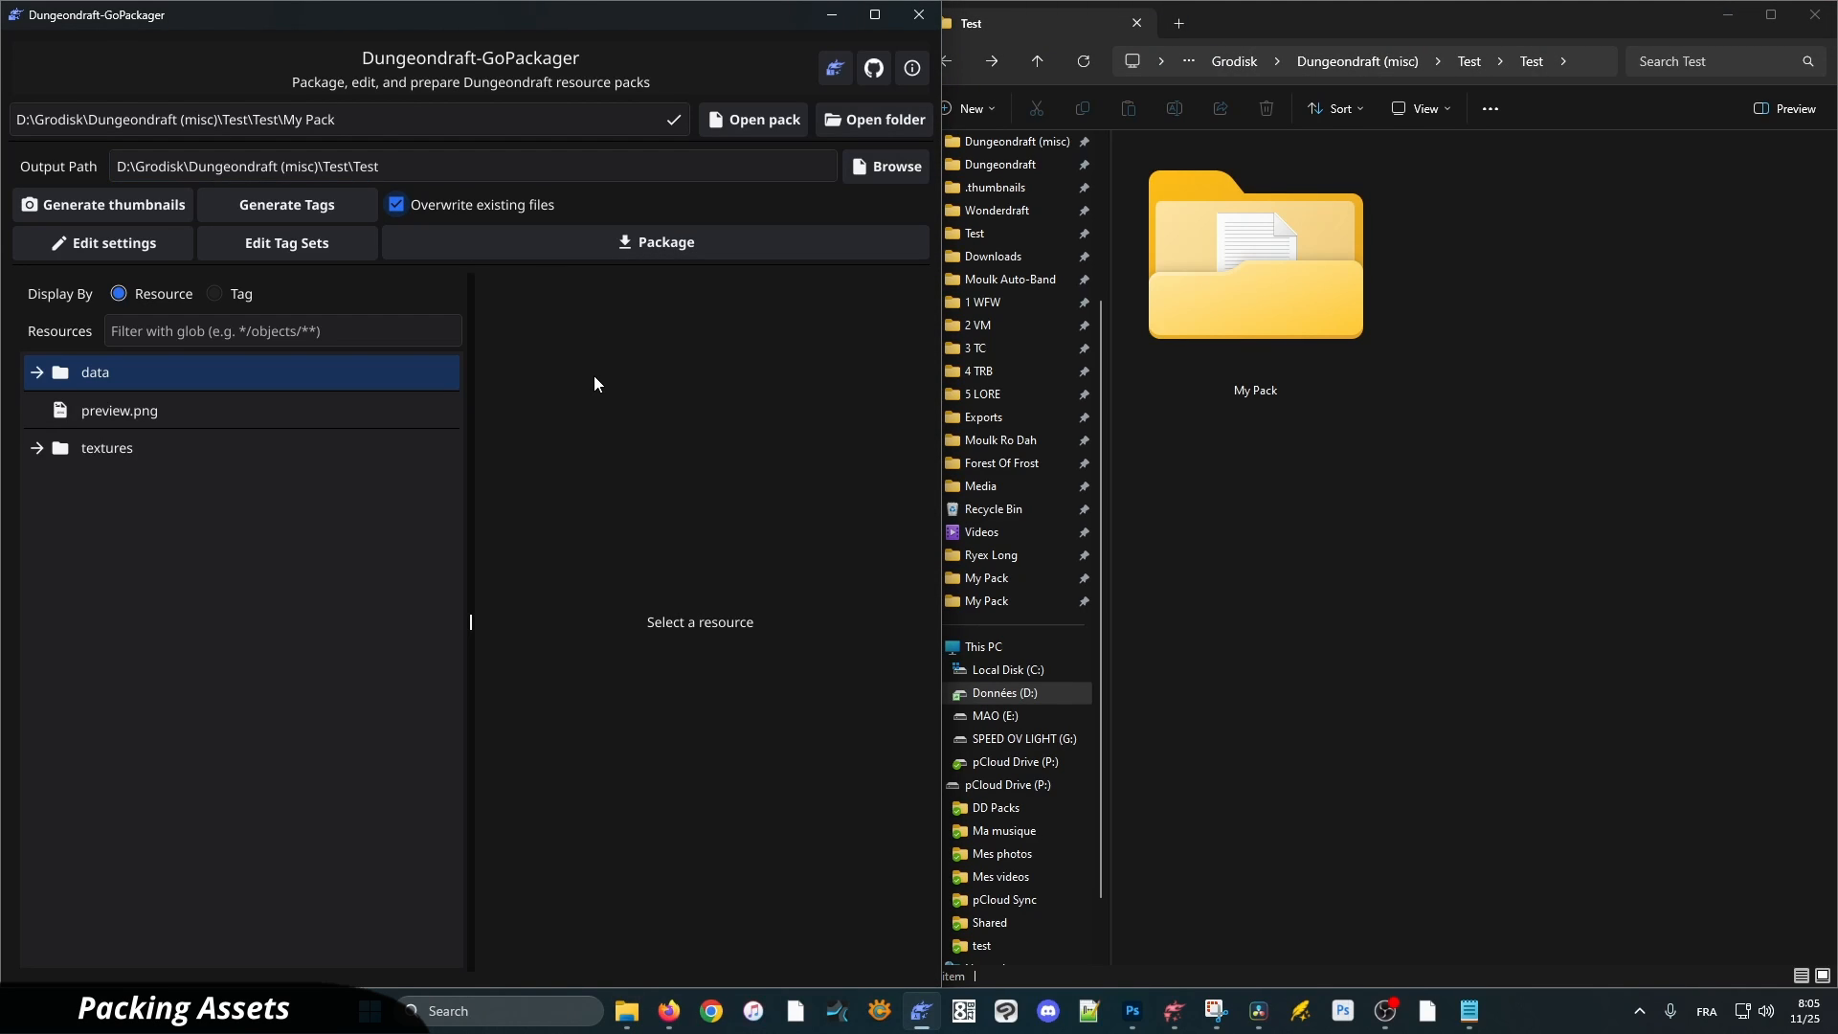
pyautogui.click(670, 241)
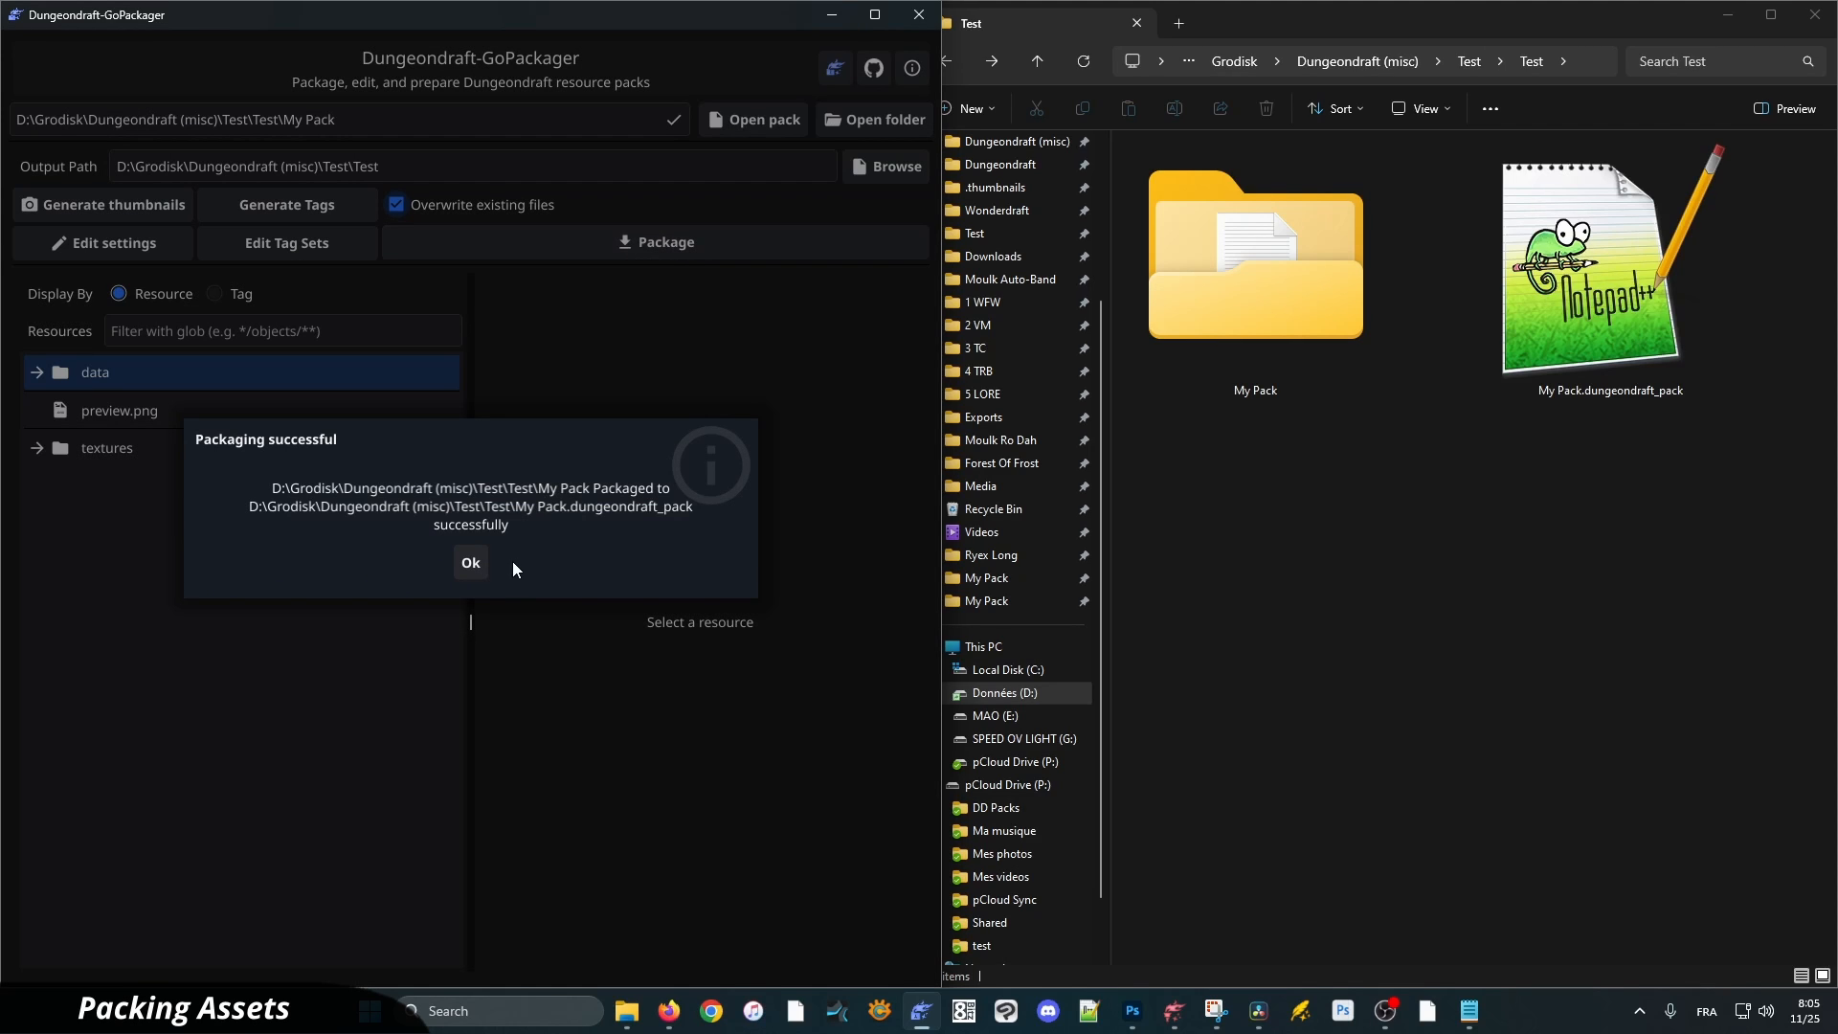
pyautogui.click(472, 564)
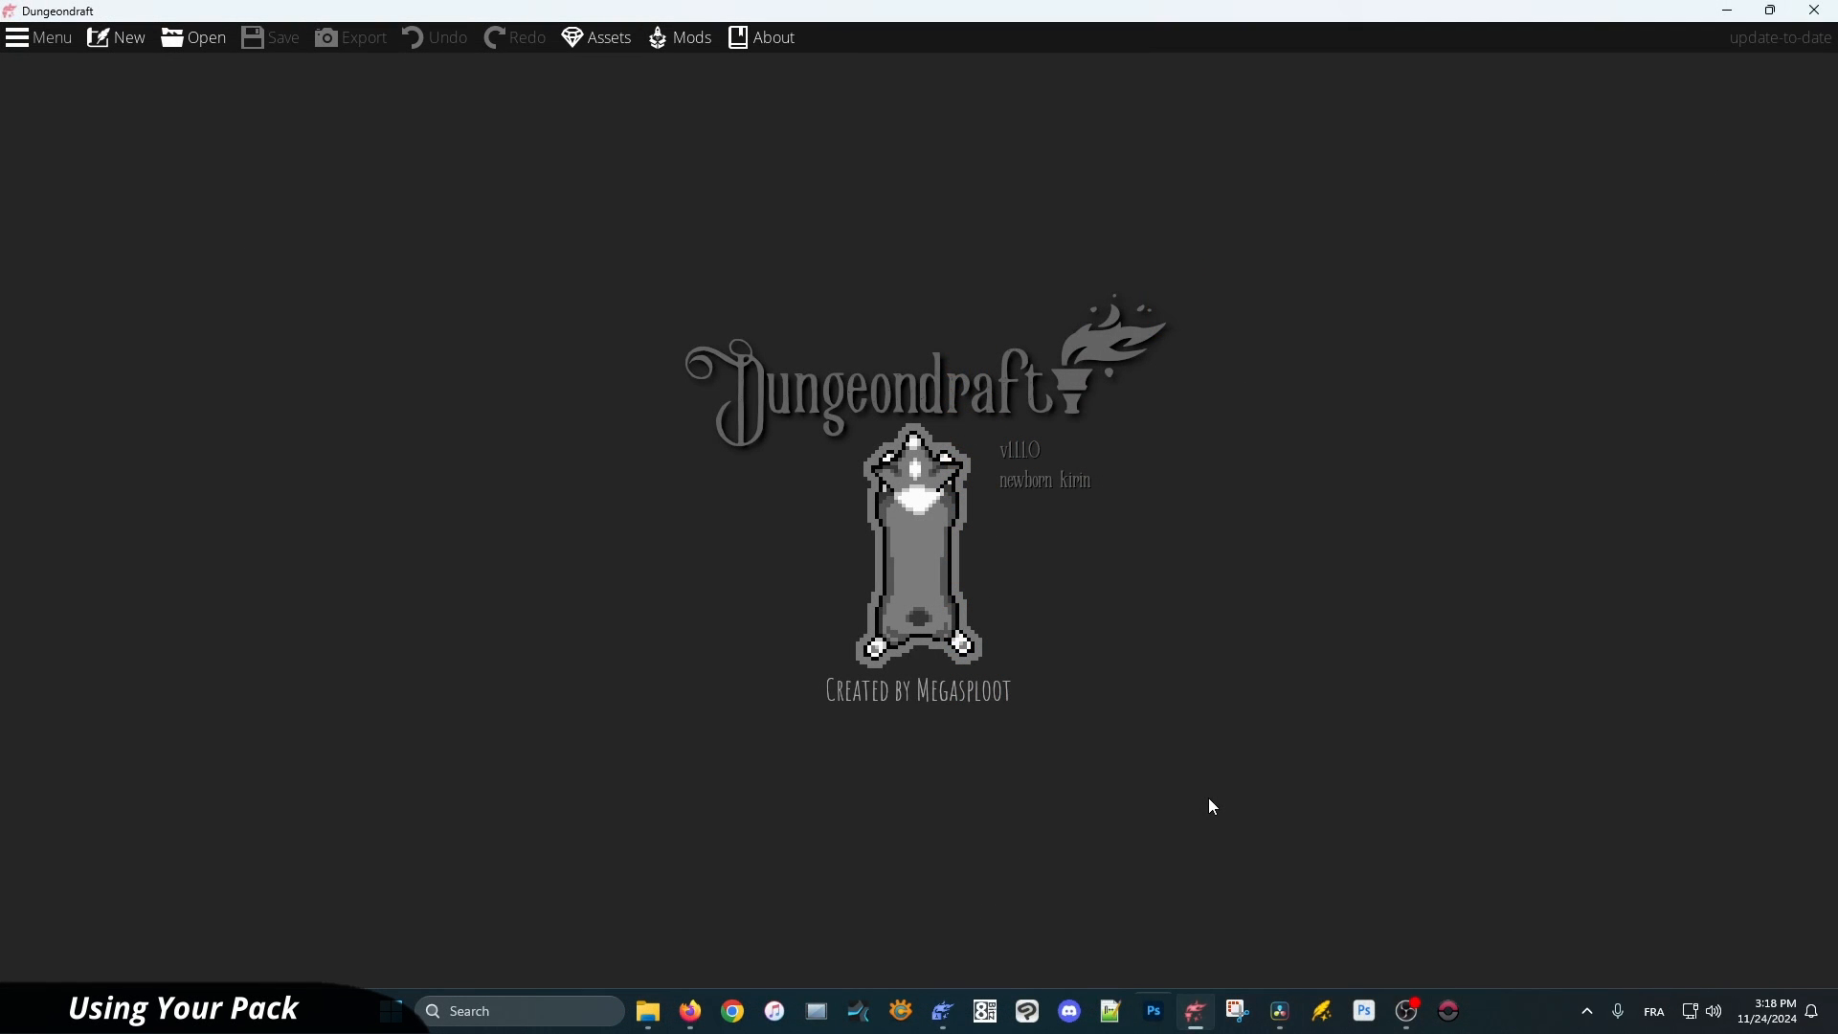
# Set Dungeondraft's custom assets folder to D:\Grodisk\Dungeondraft (misc)\Test\Test
pyautogui.click(595, 38)
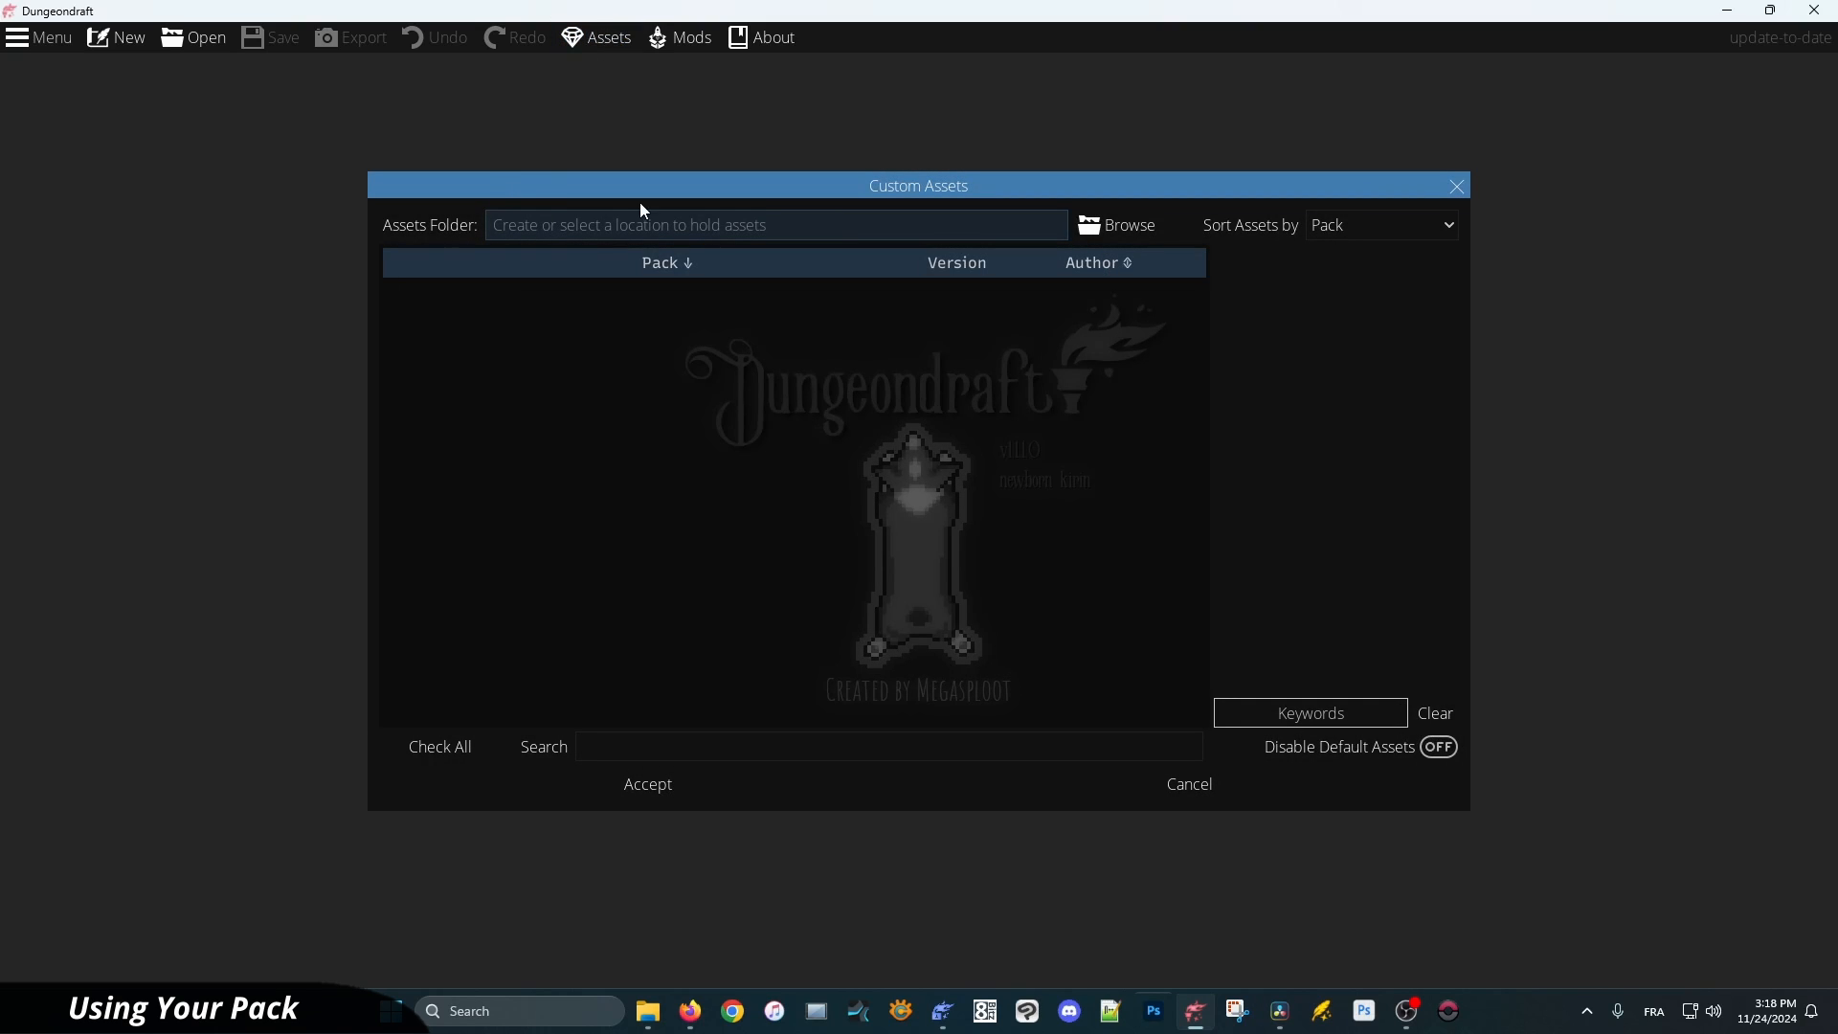
pyautogui.click(1118, 225)
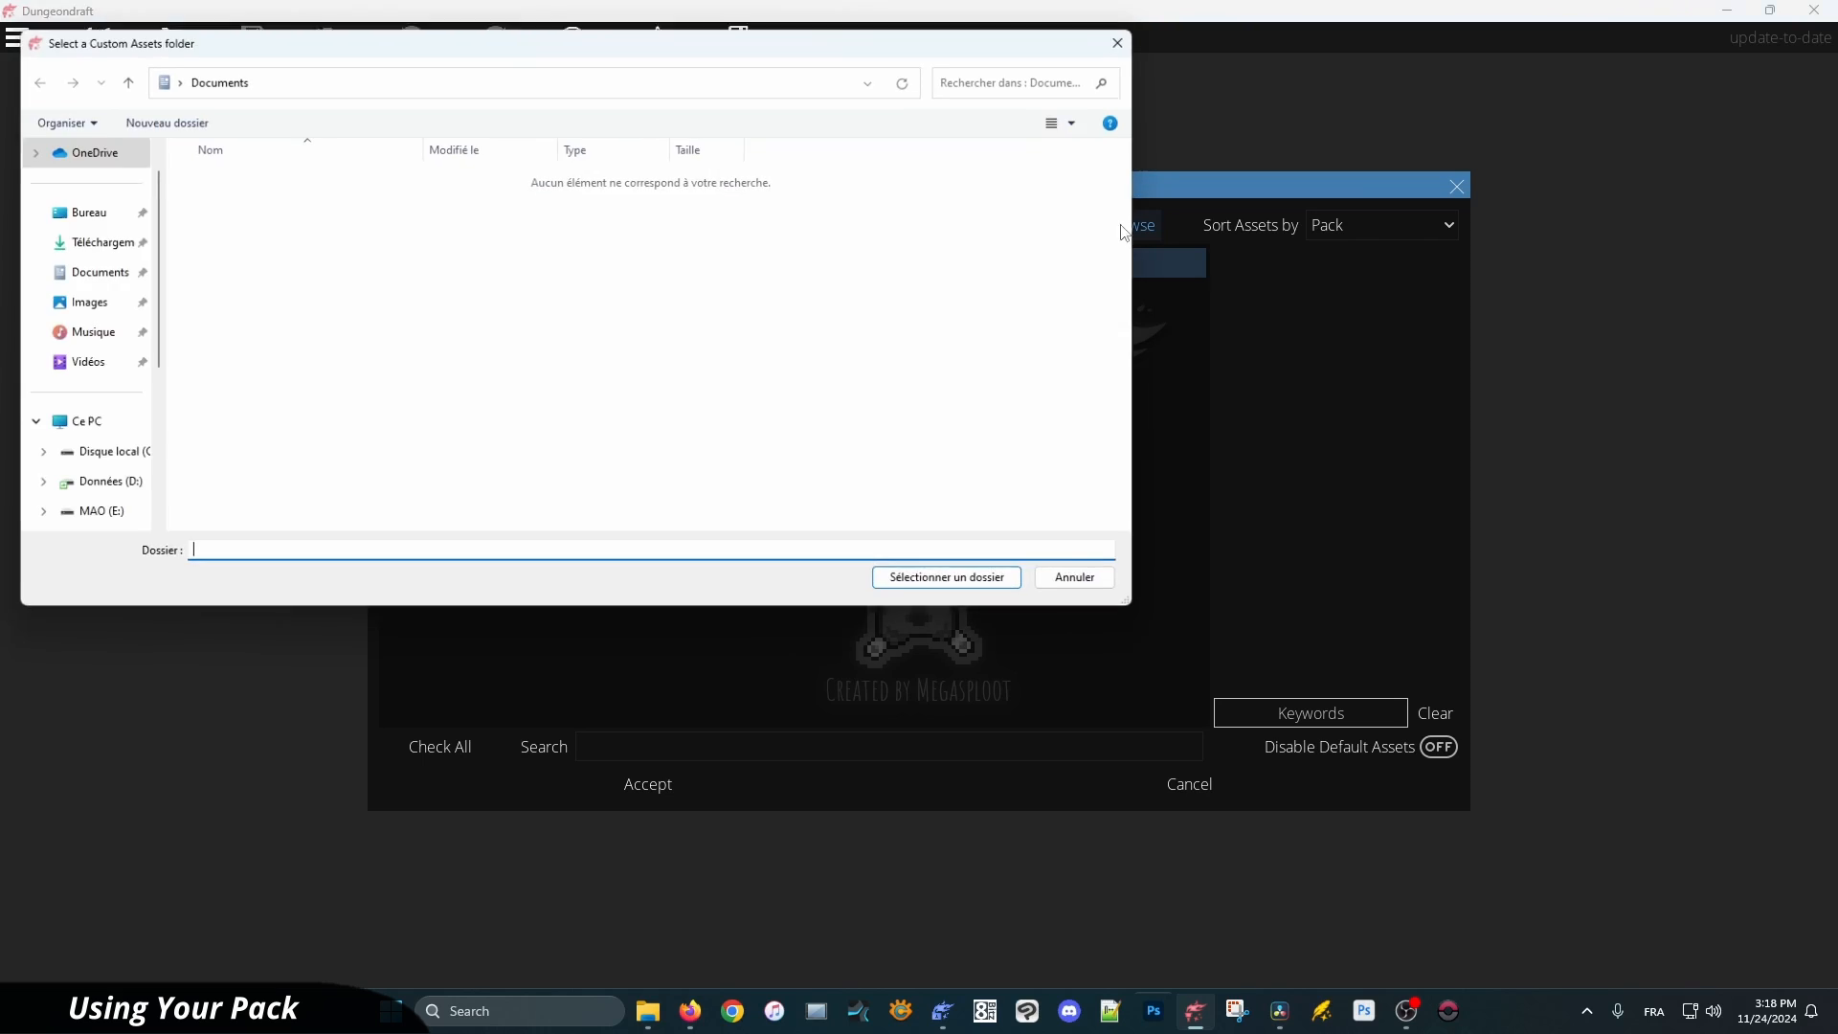
pyautogui.click(412, 83)
pyautogui.write('D:\\Grodisk\\Dungeondraft (misc)\\Test\\Test')
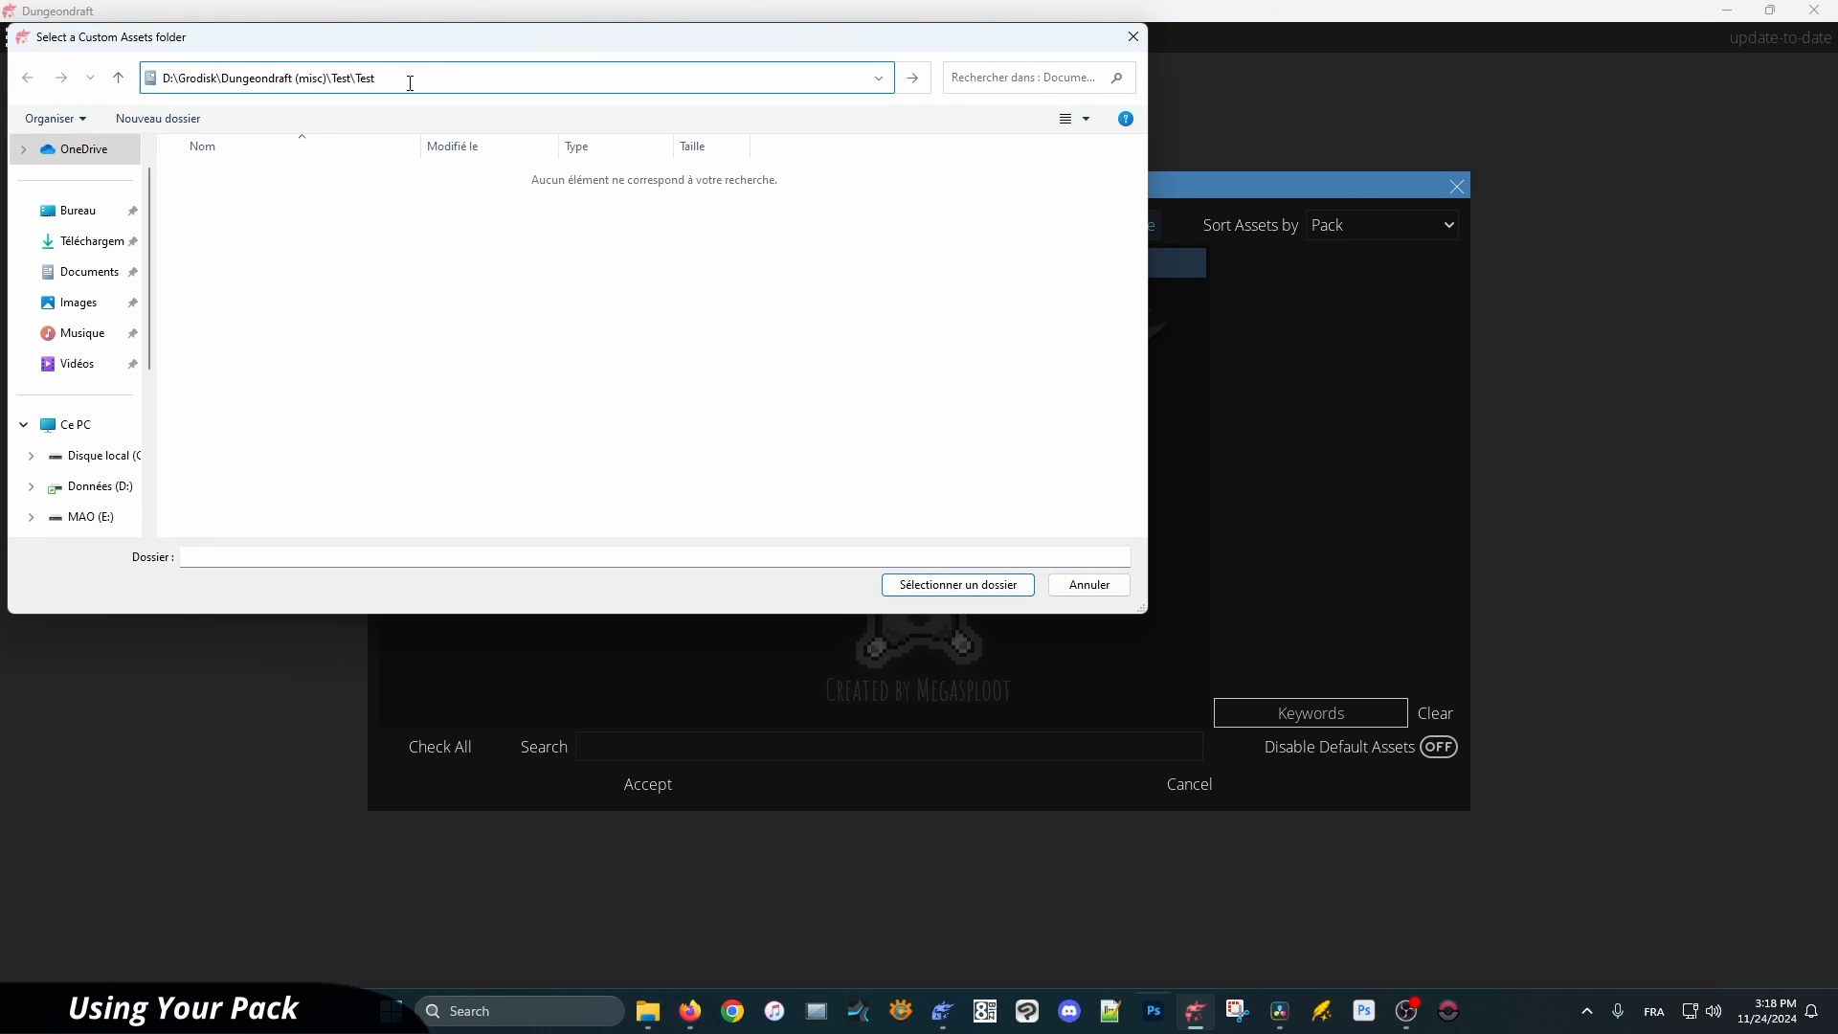
pyautogui.press('Return')
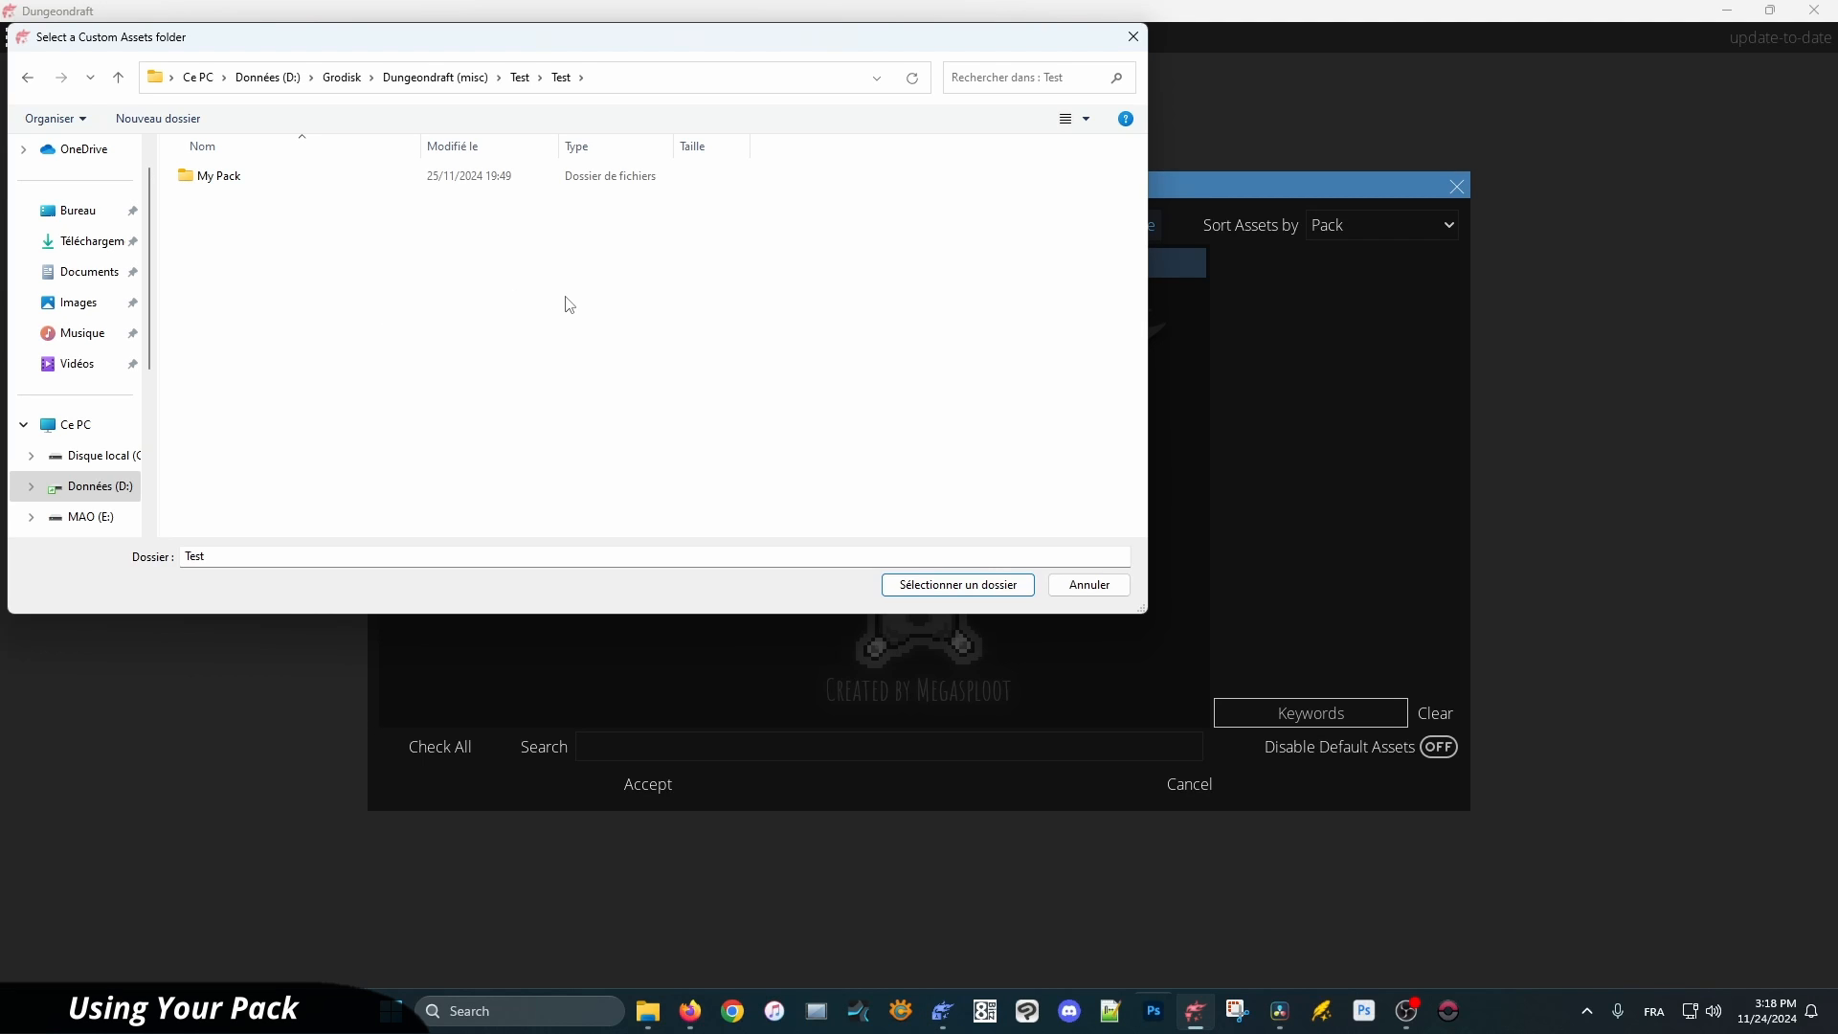
pyautogui.click(933, 586)
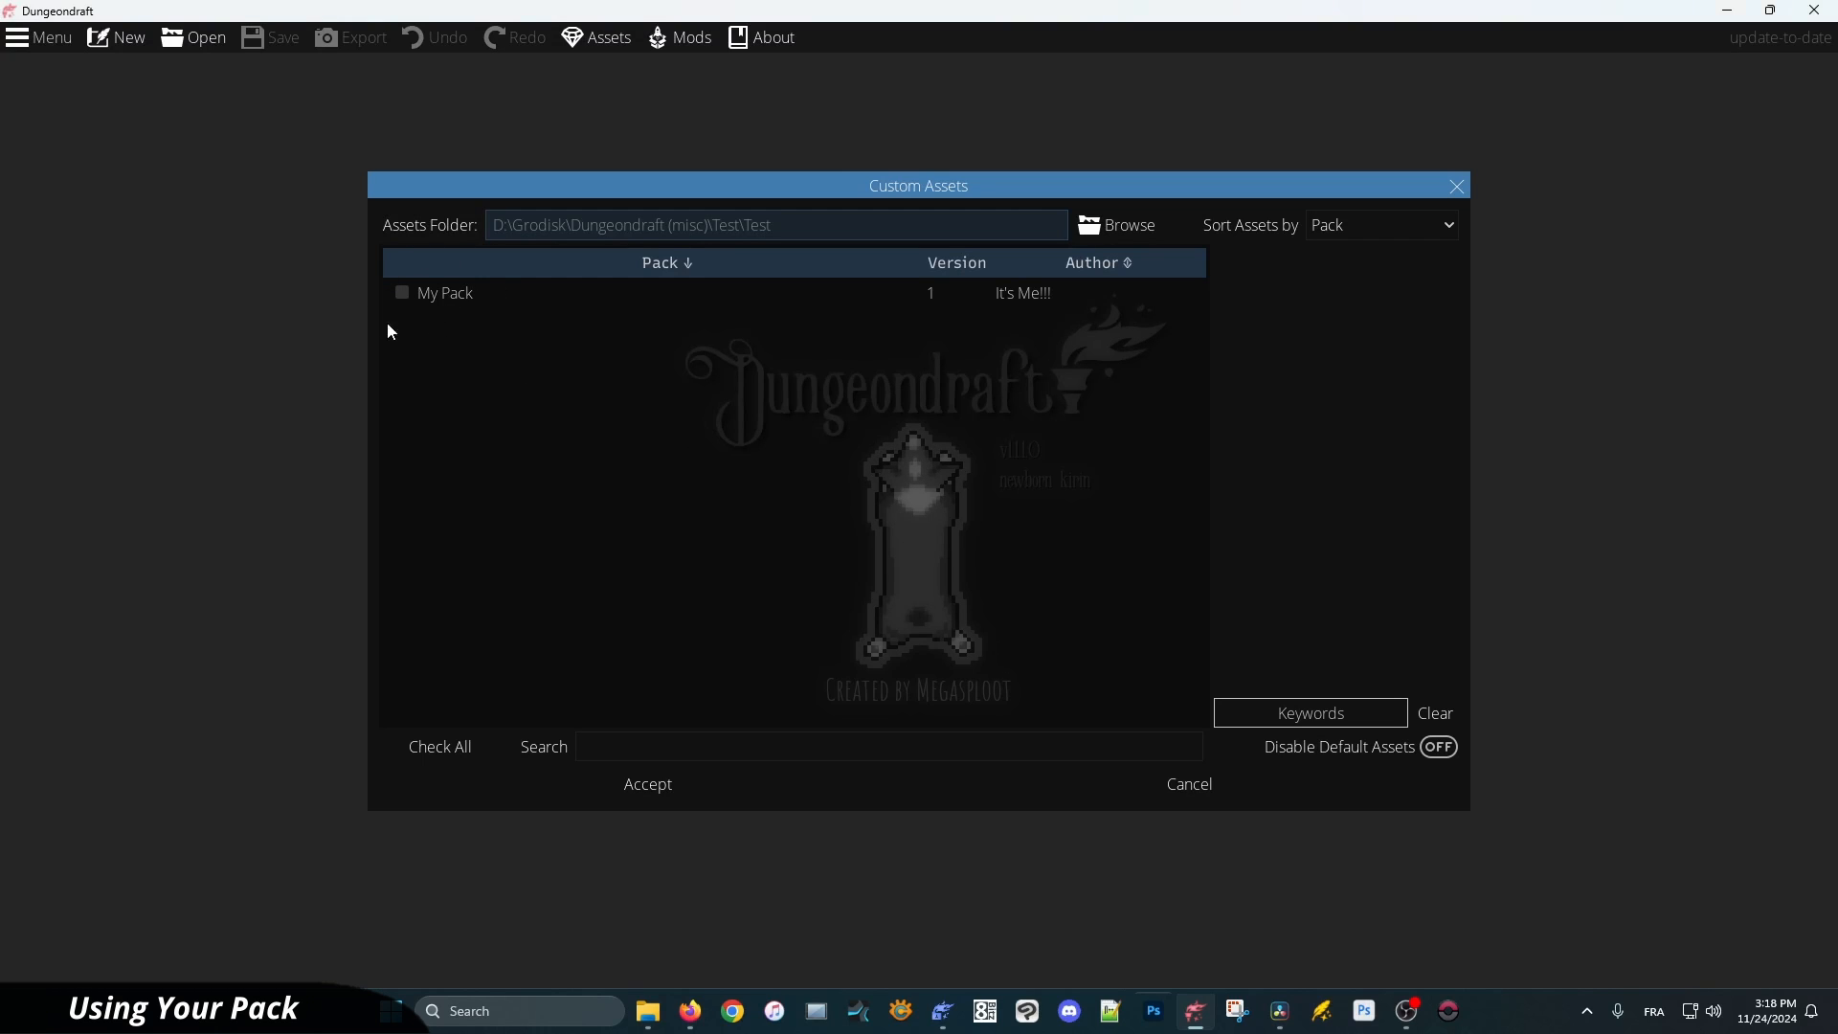
# Enable My Pack in the custom assets list and accept the selection
pyautogui.click(444, 292)
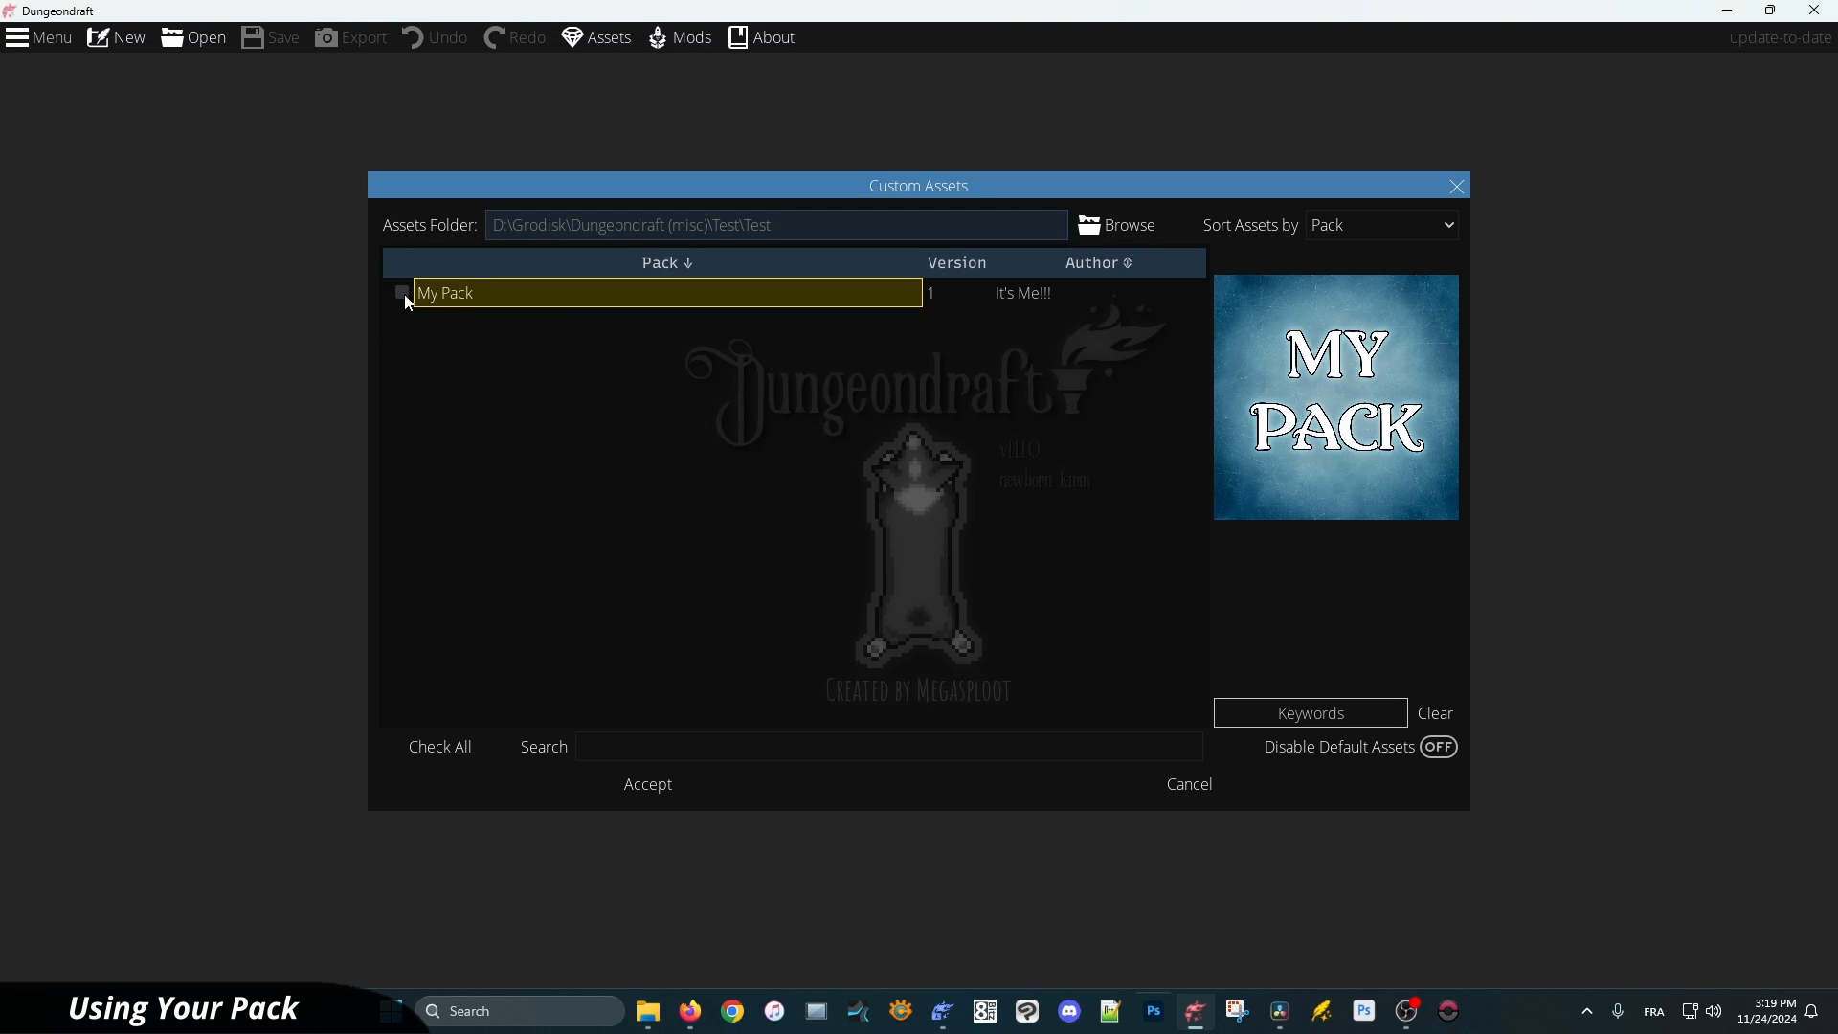
pyautogui.click(403, 294)
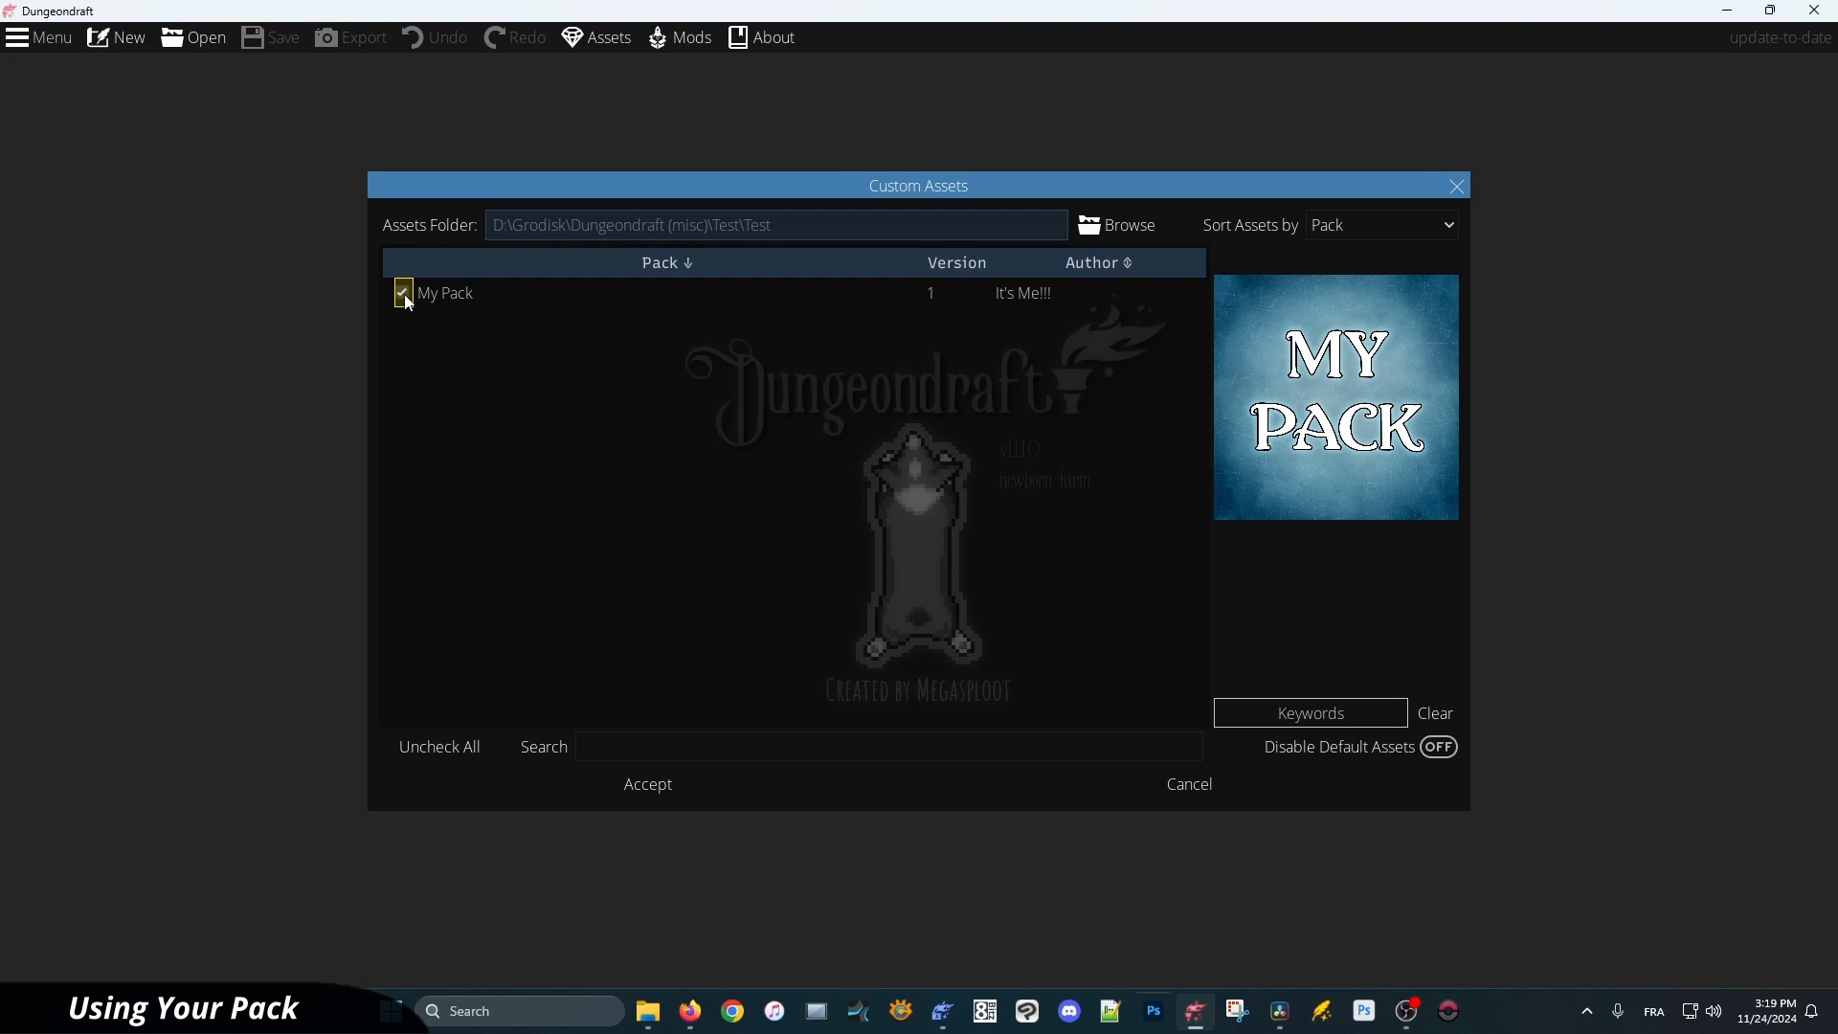
pyautogui.click(671, 795)
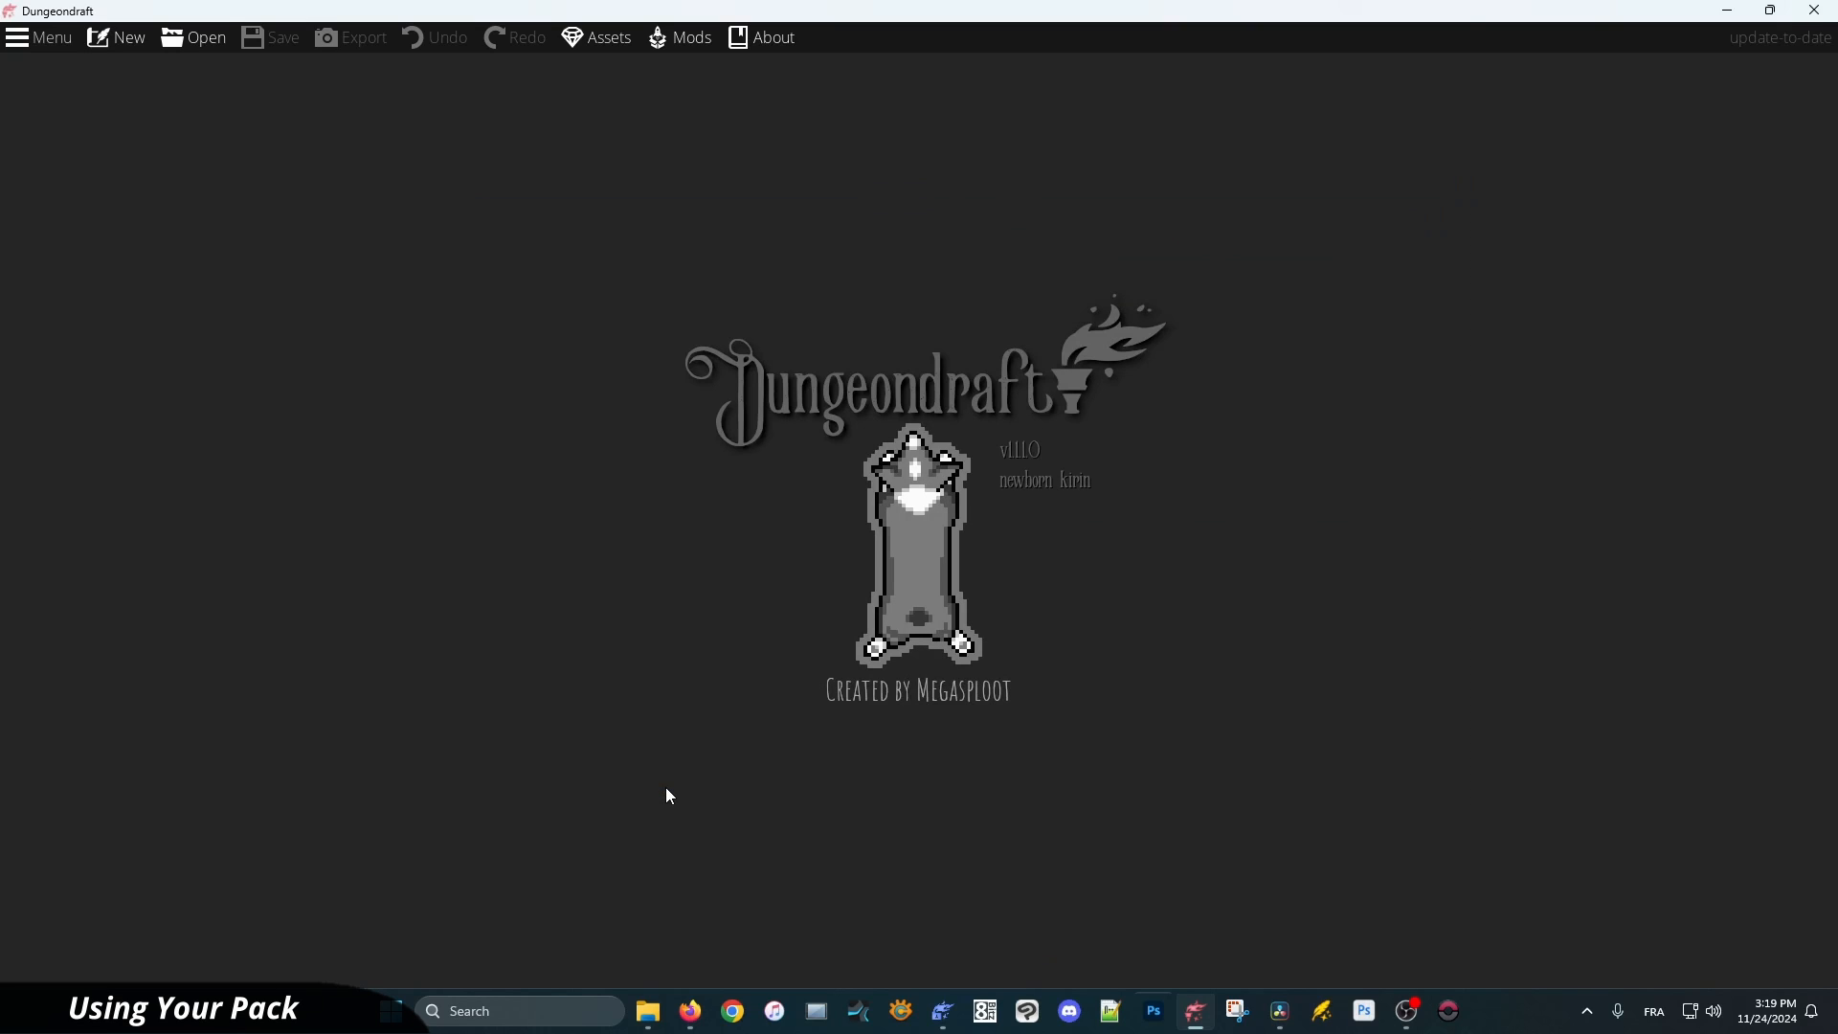
# Create a new map and use the Object Tool to select Half Plate Set Cape 03 D, followed by the orange axe
pyautogui.click(131, 45)
pyautogui.click(768, 633)
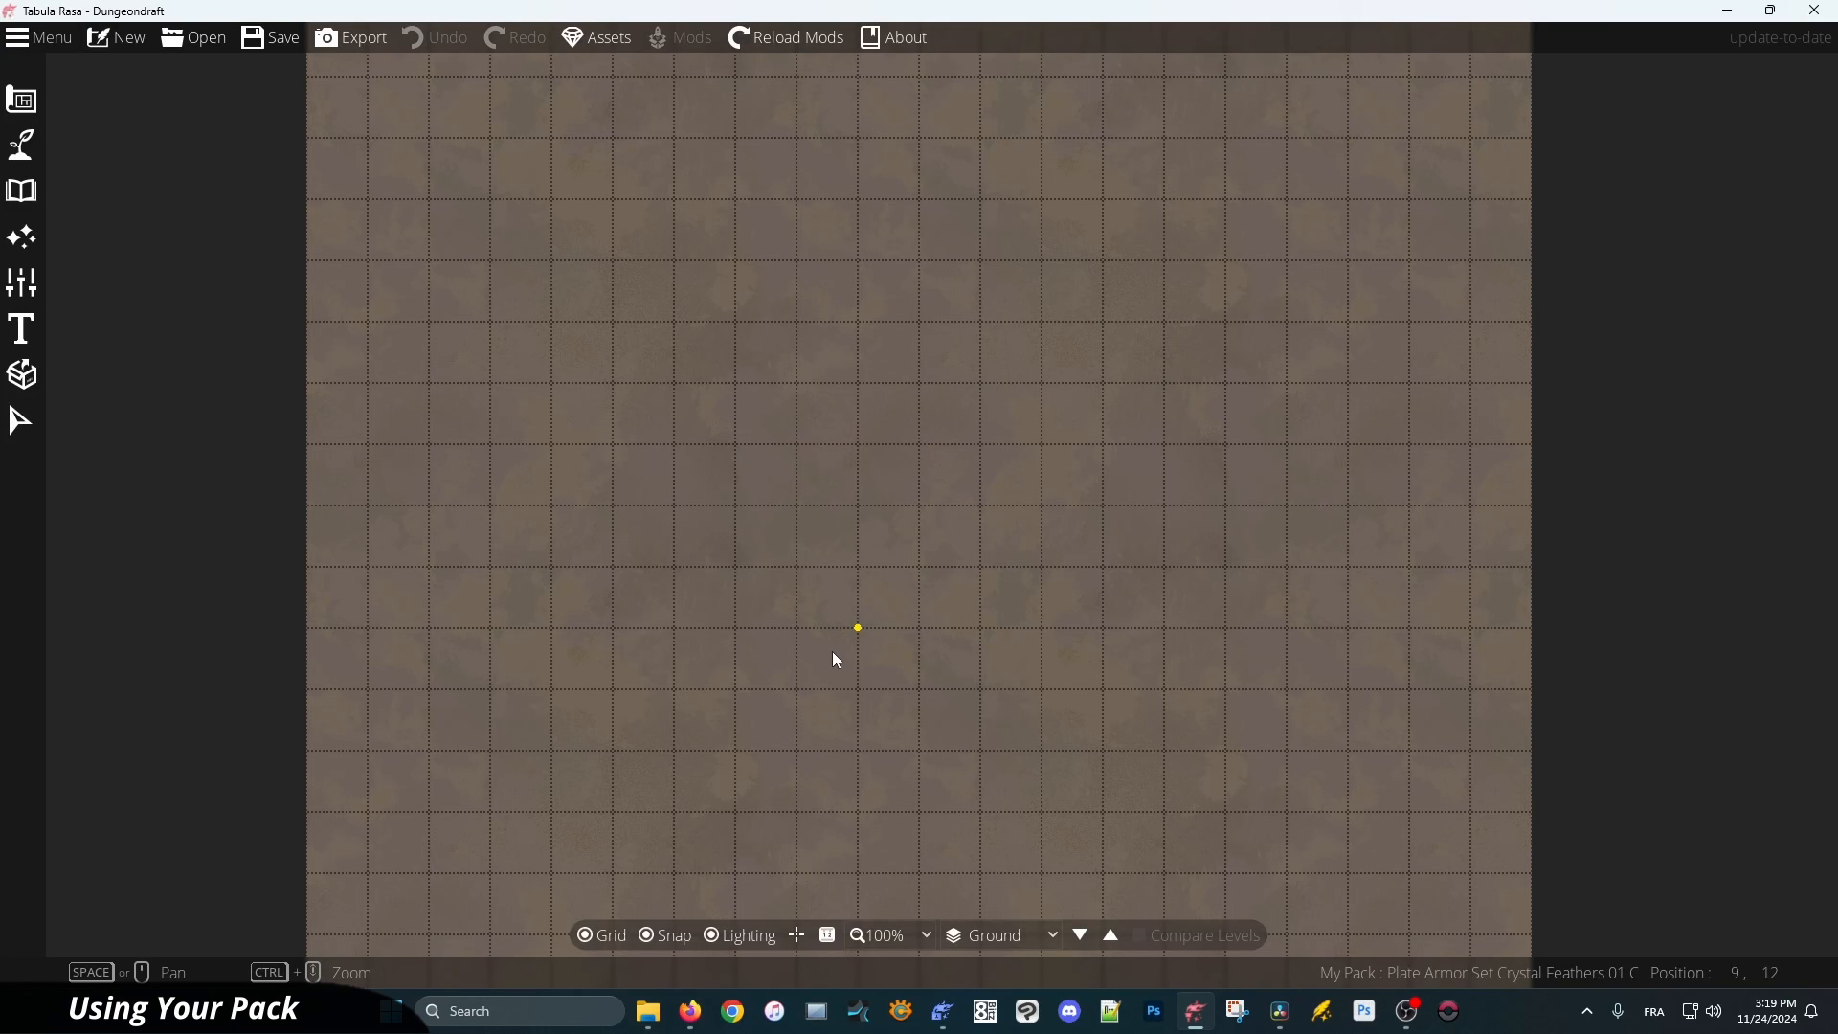
pyautogui.click(39, 191)
pyautogui.click(113, 140)
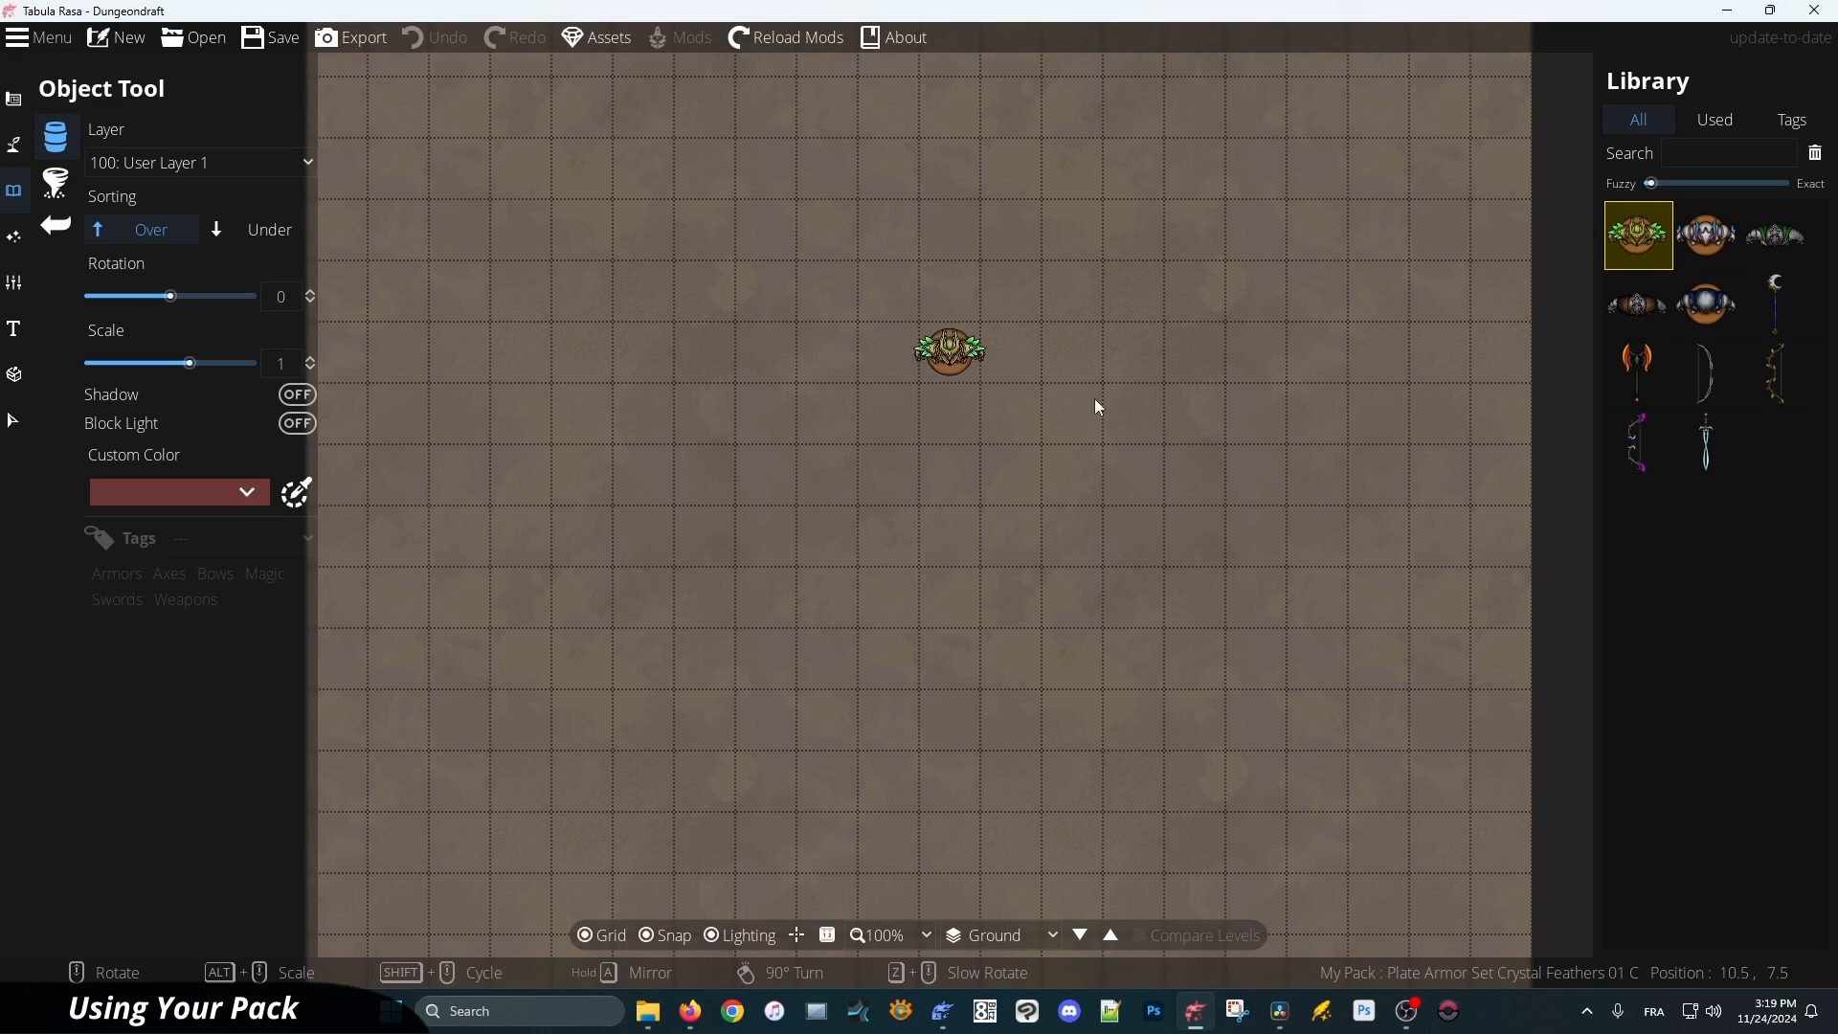
pyautogui.click(1777, 236)
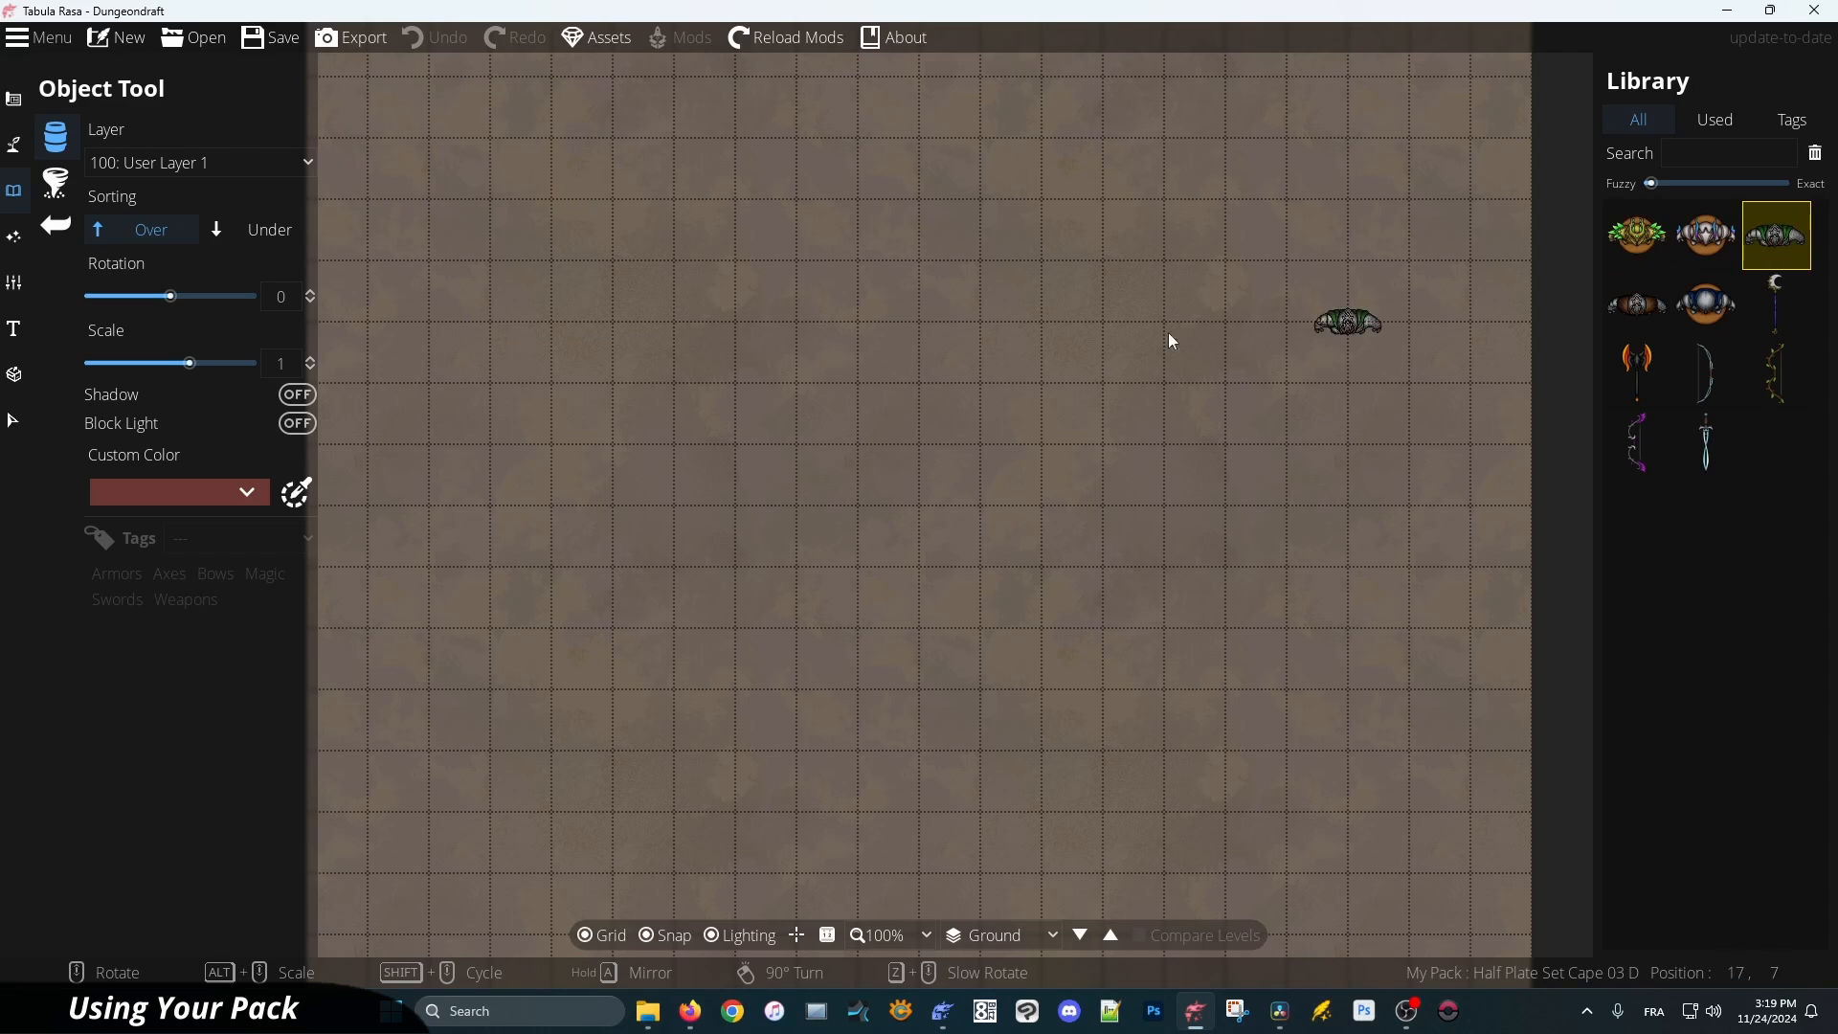
pyautogui.click(1638, 374)
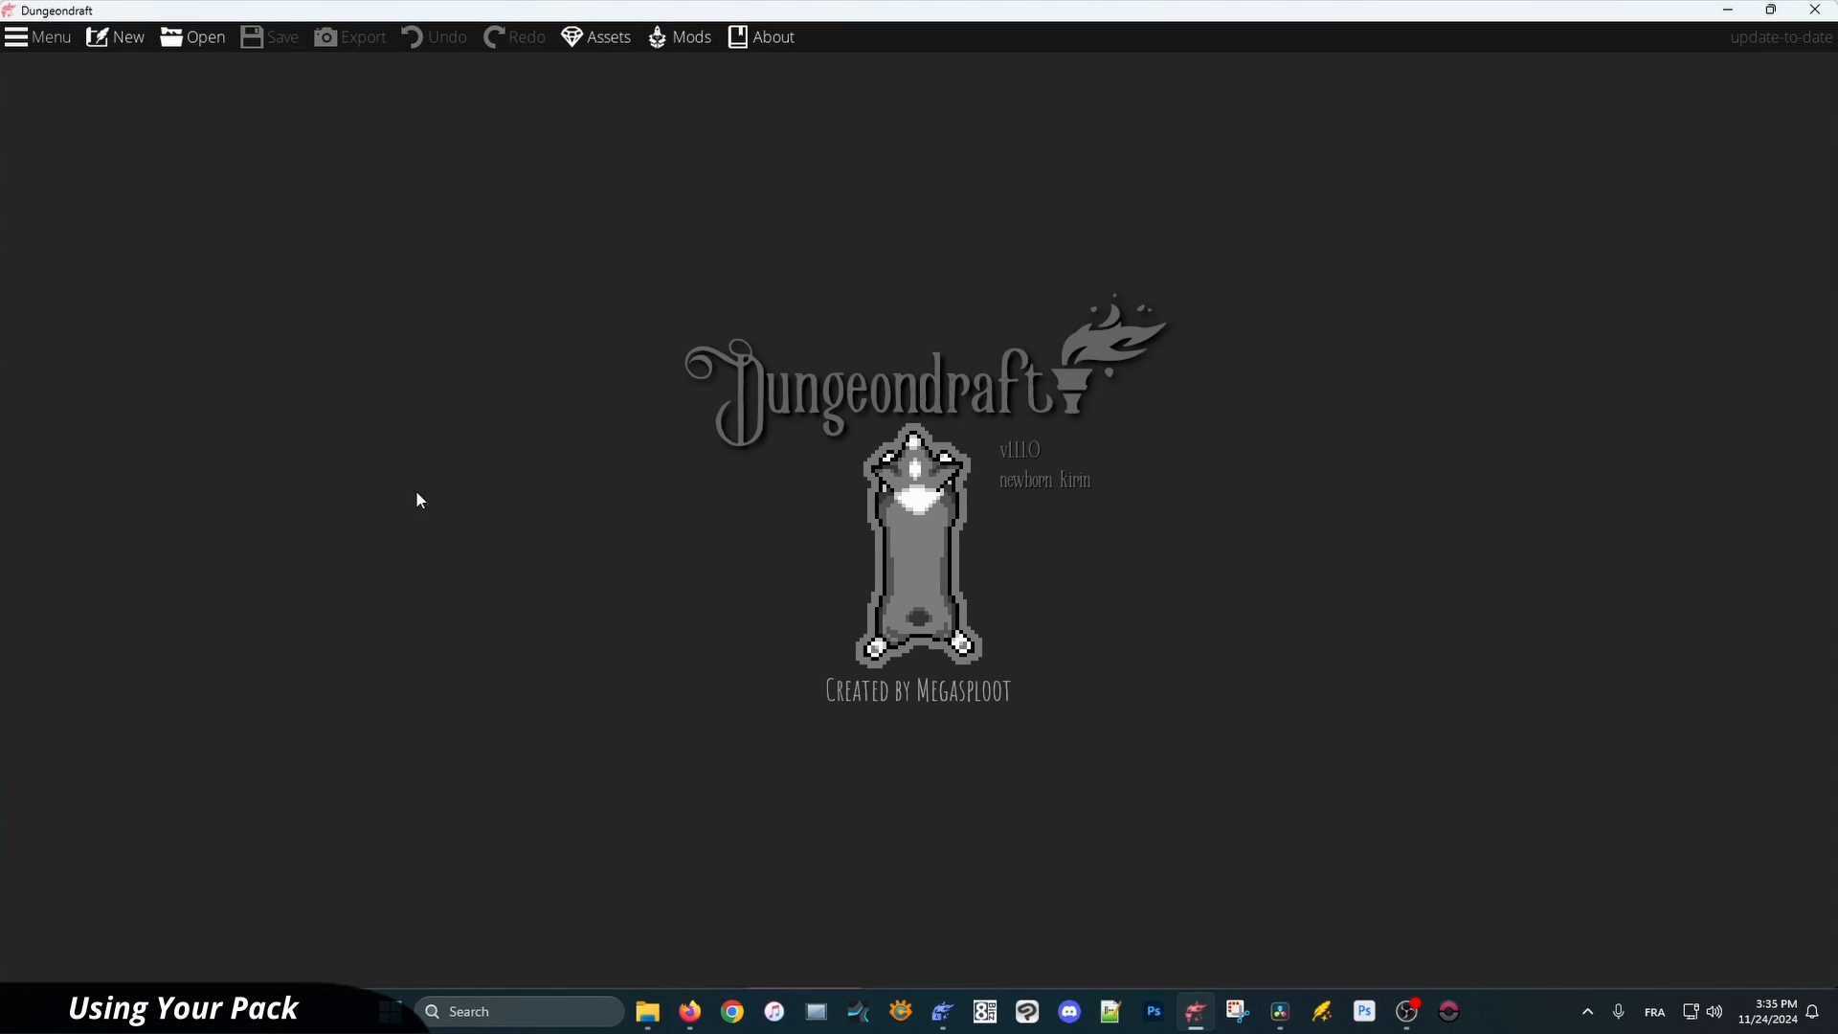
# Open the existing map My Map and enable My Pack among its custom assets
pyautogui.click(204, 42)
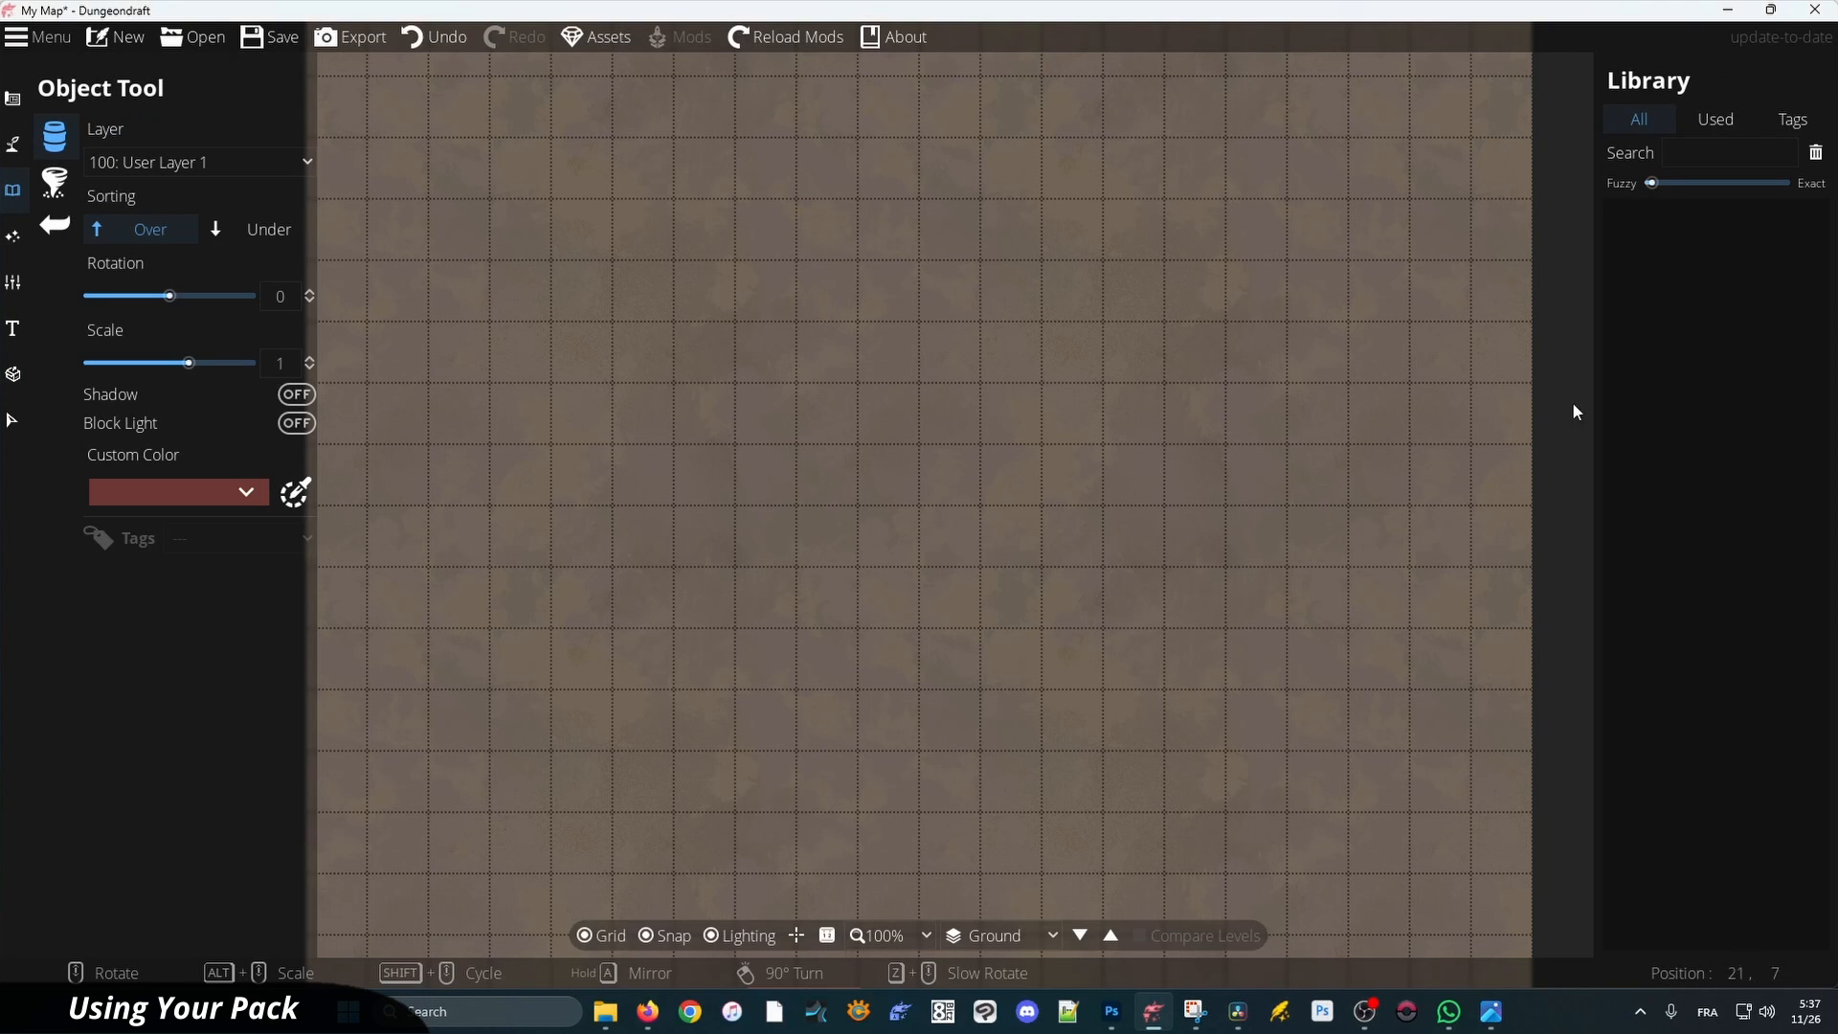
pyautogui.click(609, 36)
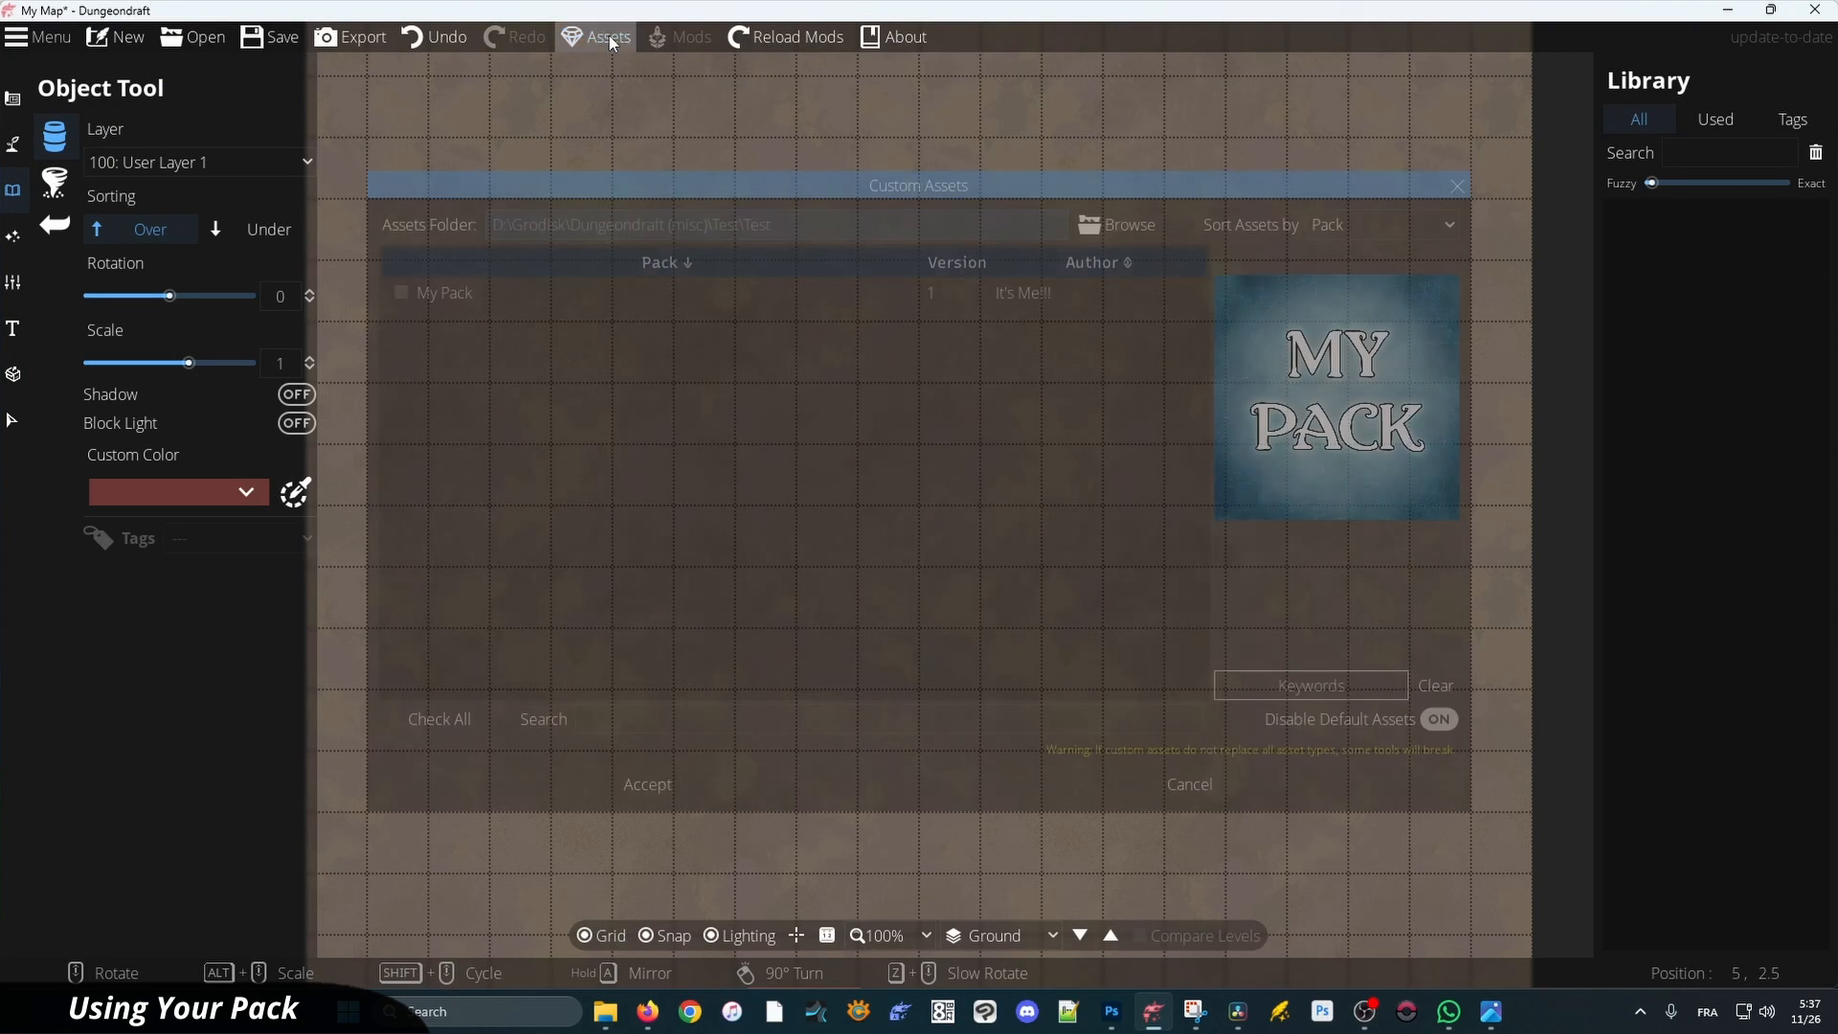
pyautogui.click(401, 293)
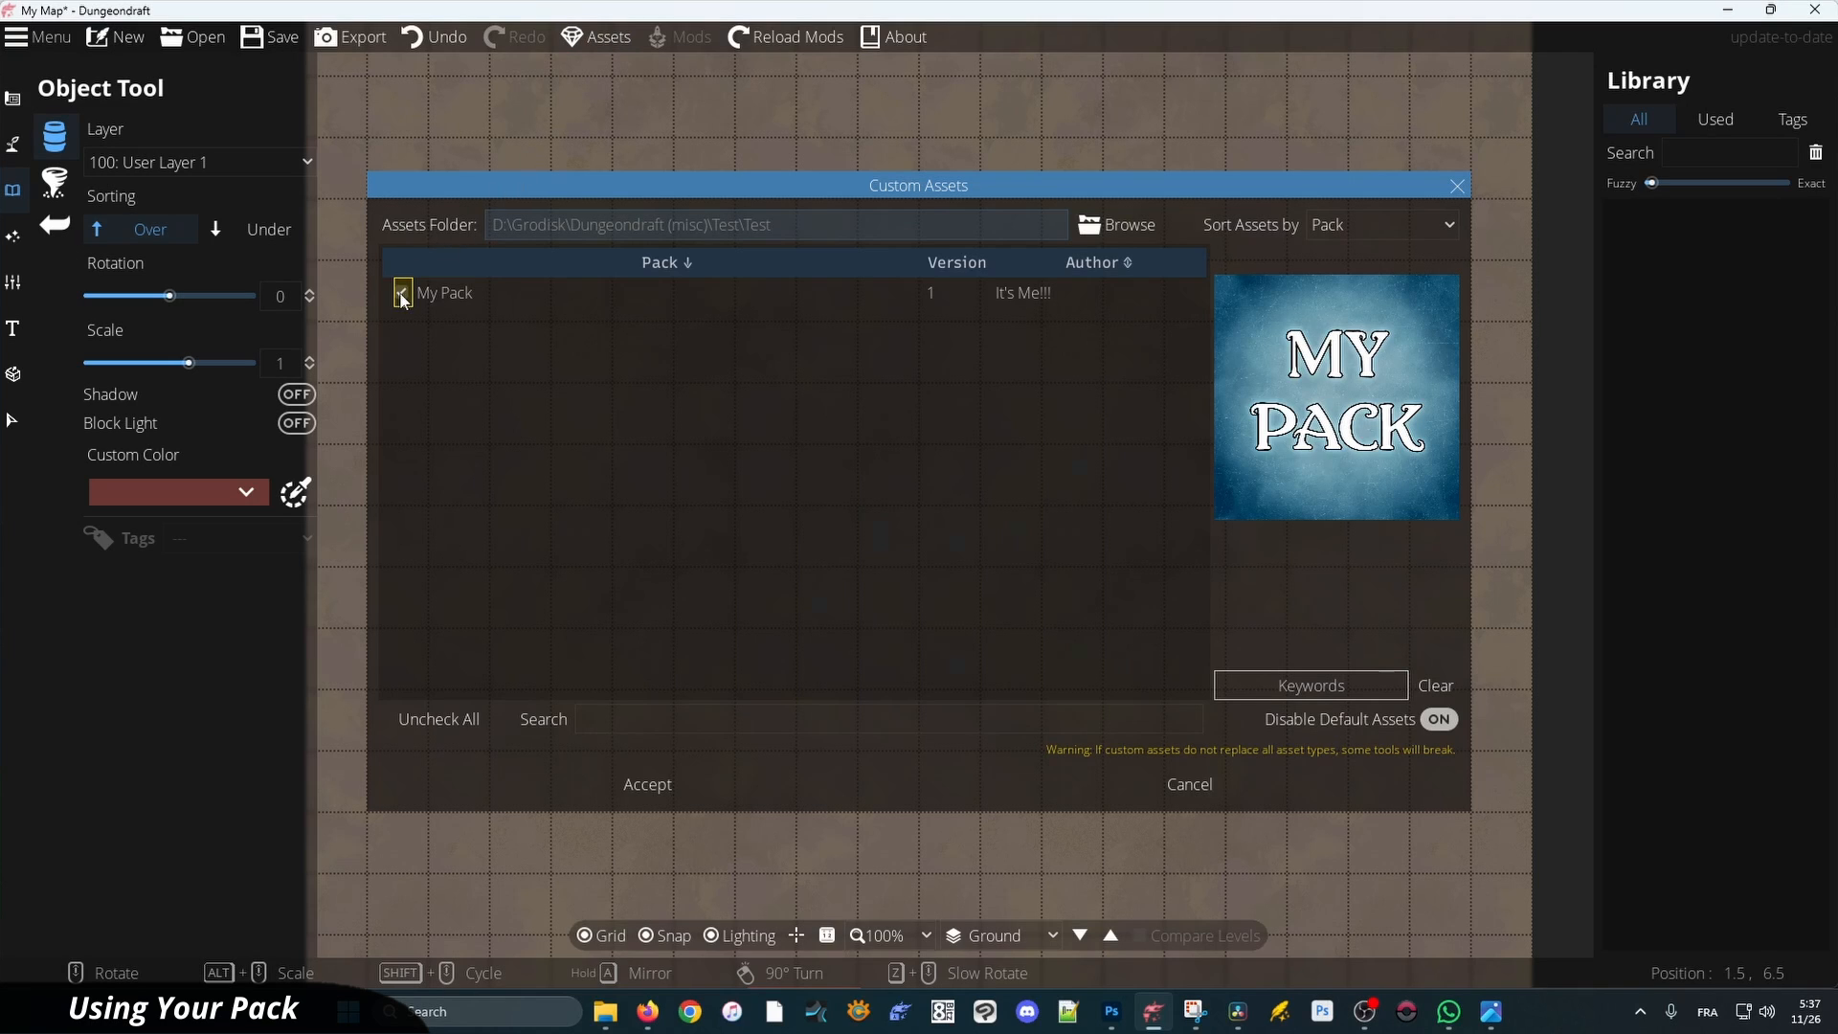
pyautogui.click(639, 781)
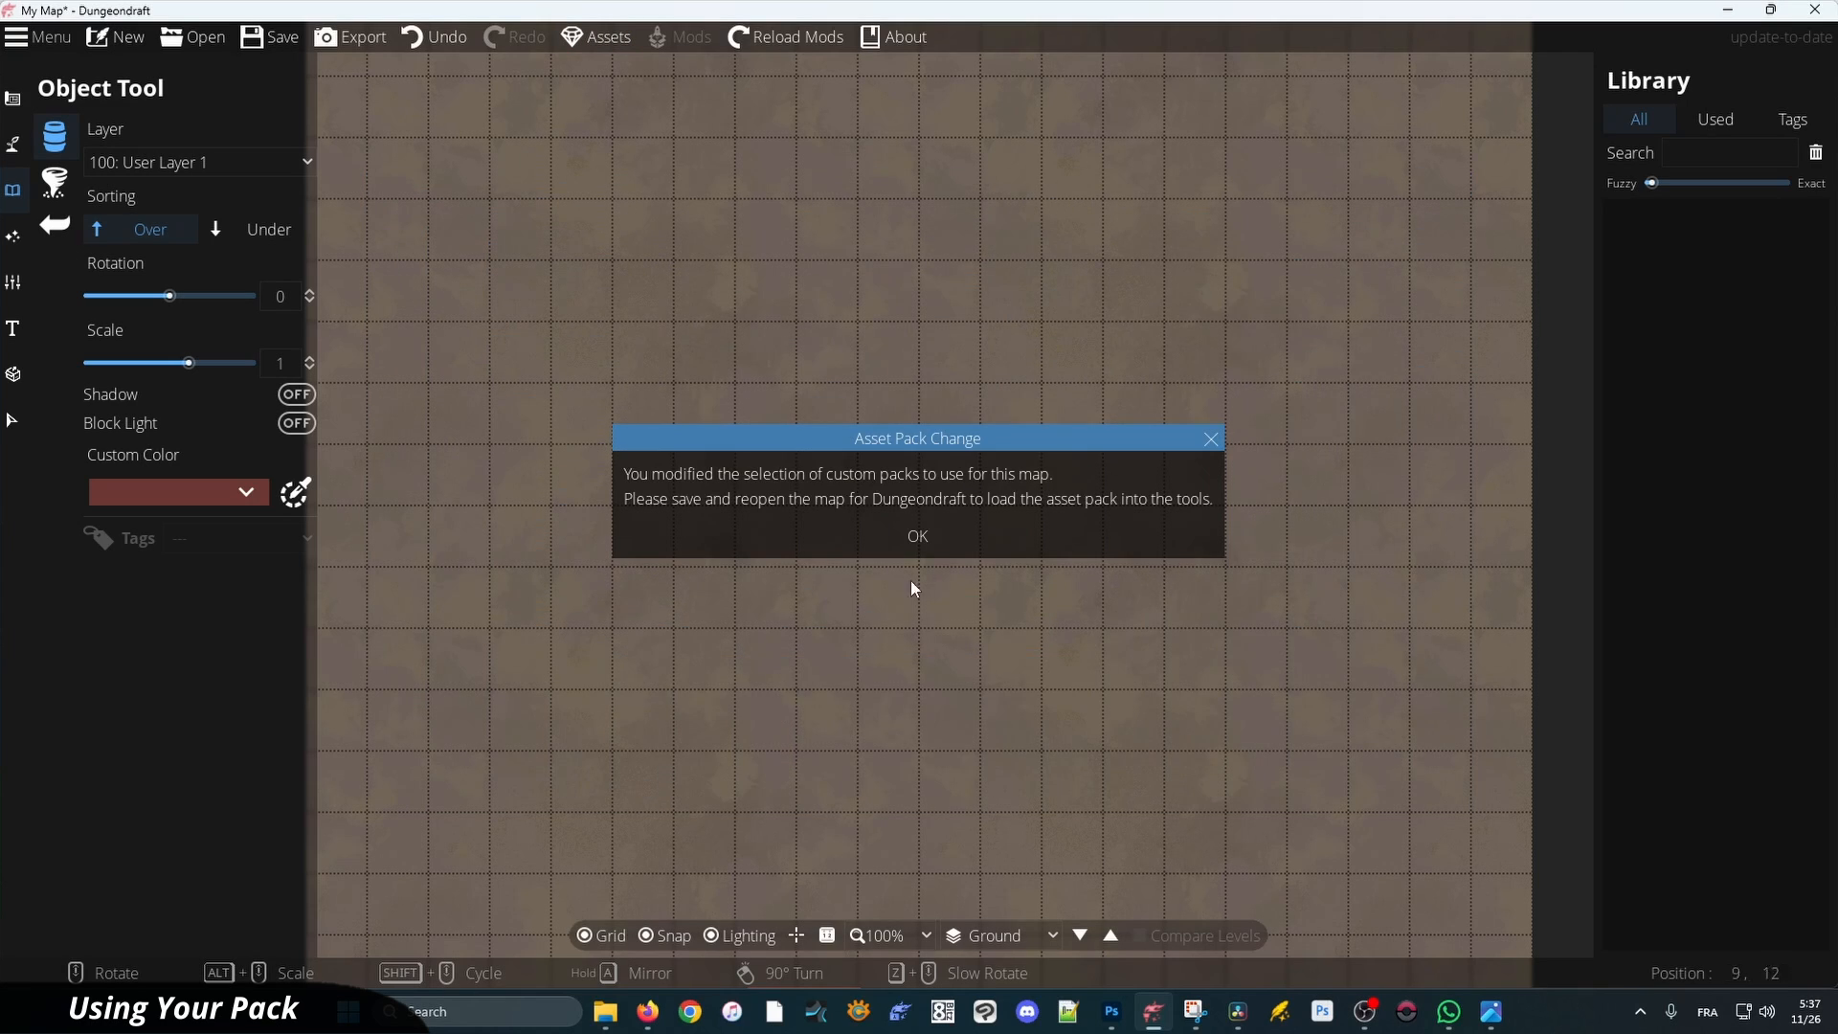
pyautogui.click(911, 536)
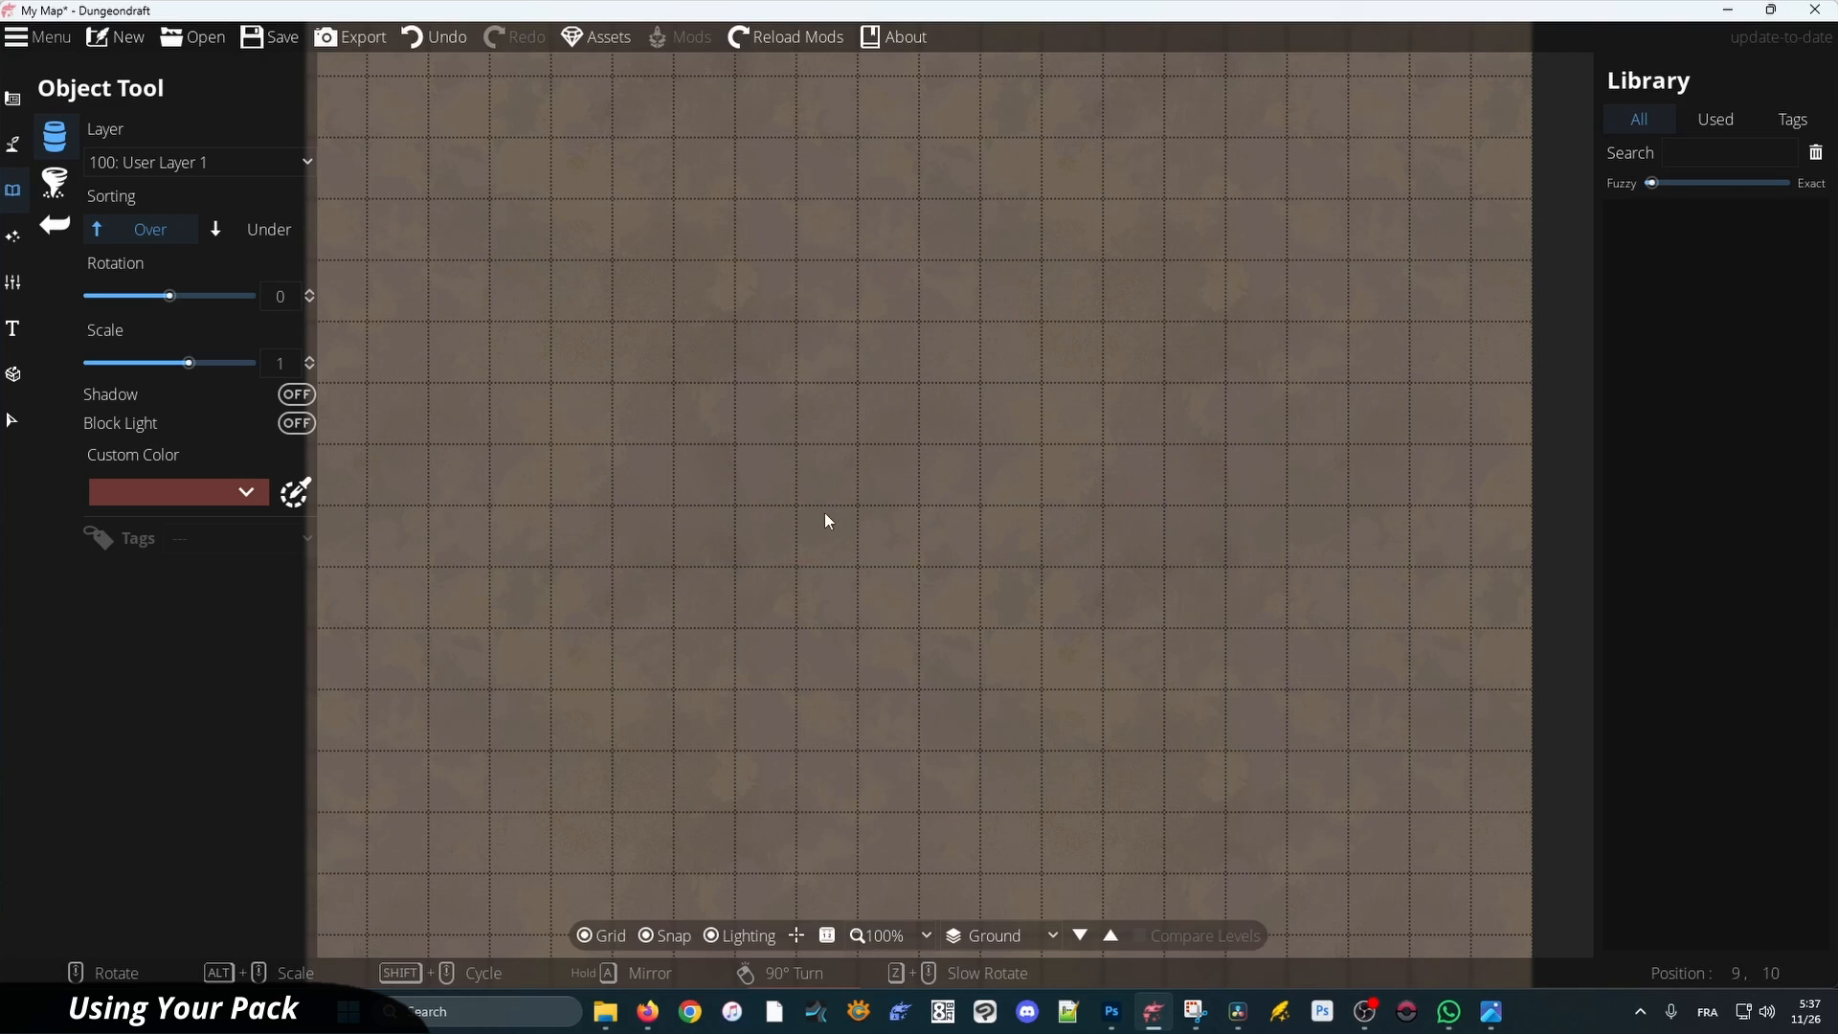
# Save and reopen My Map, and activate the Object Tool to show the pack's objects
pyautogui.click(274, 42)
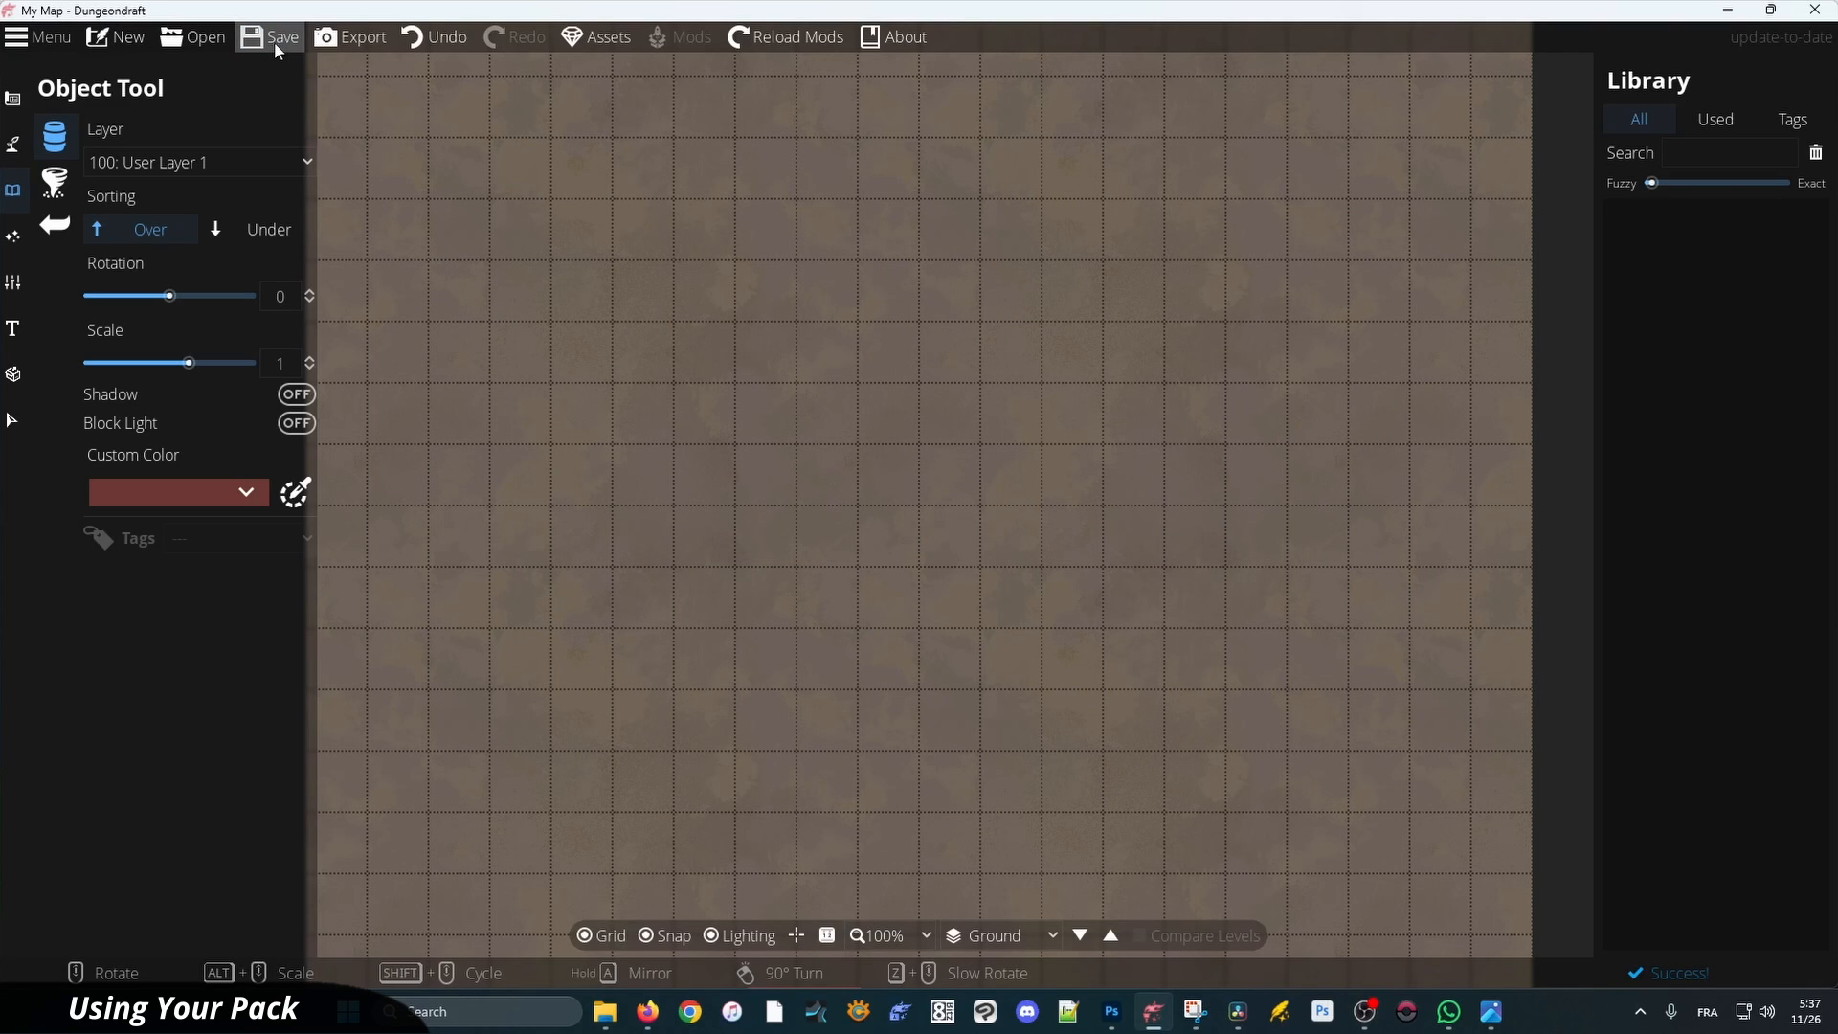
pyautogui.click(201, 43)
pyautogui.click(238, 180)
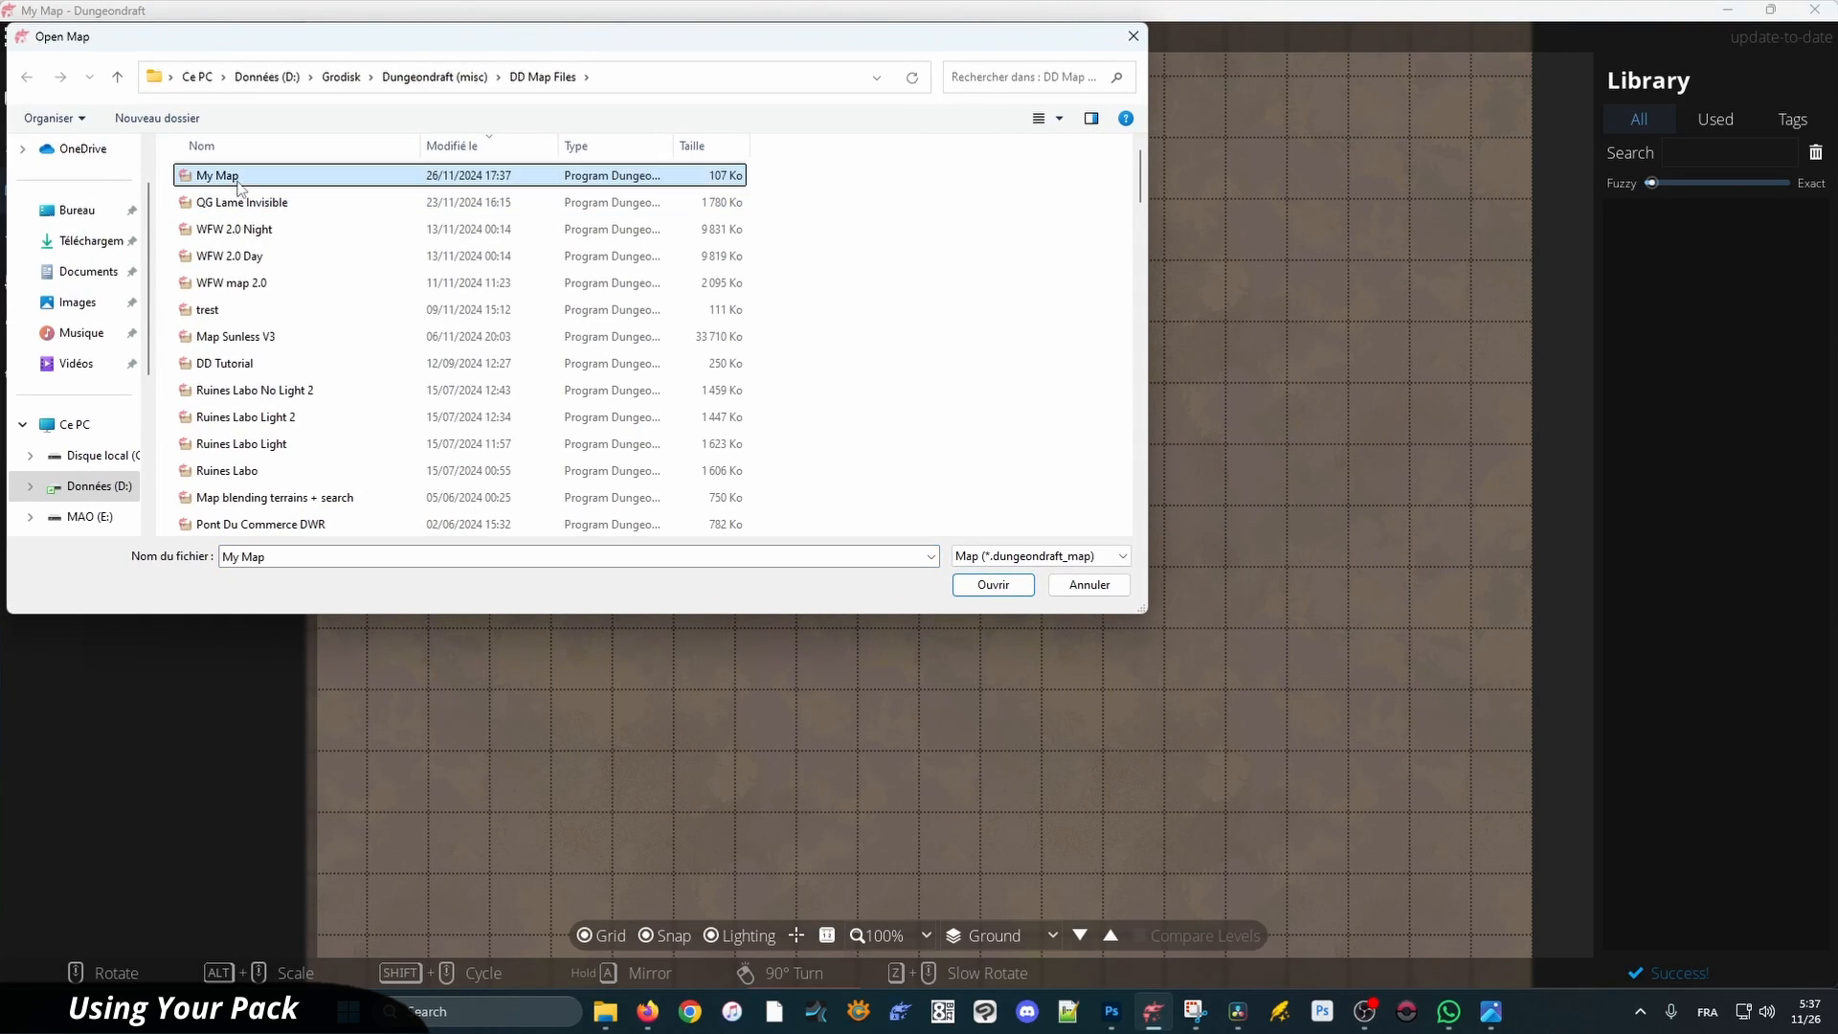
pyautogui.doubleClick(237, 180)
pyautogui.click(35, 187)
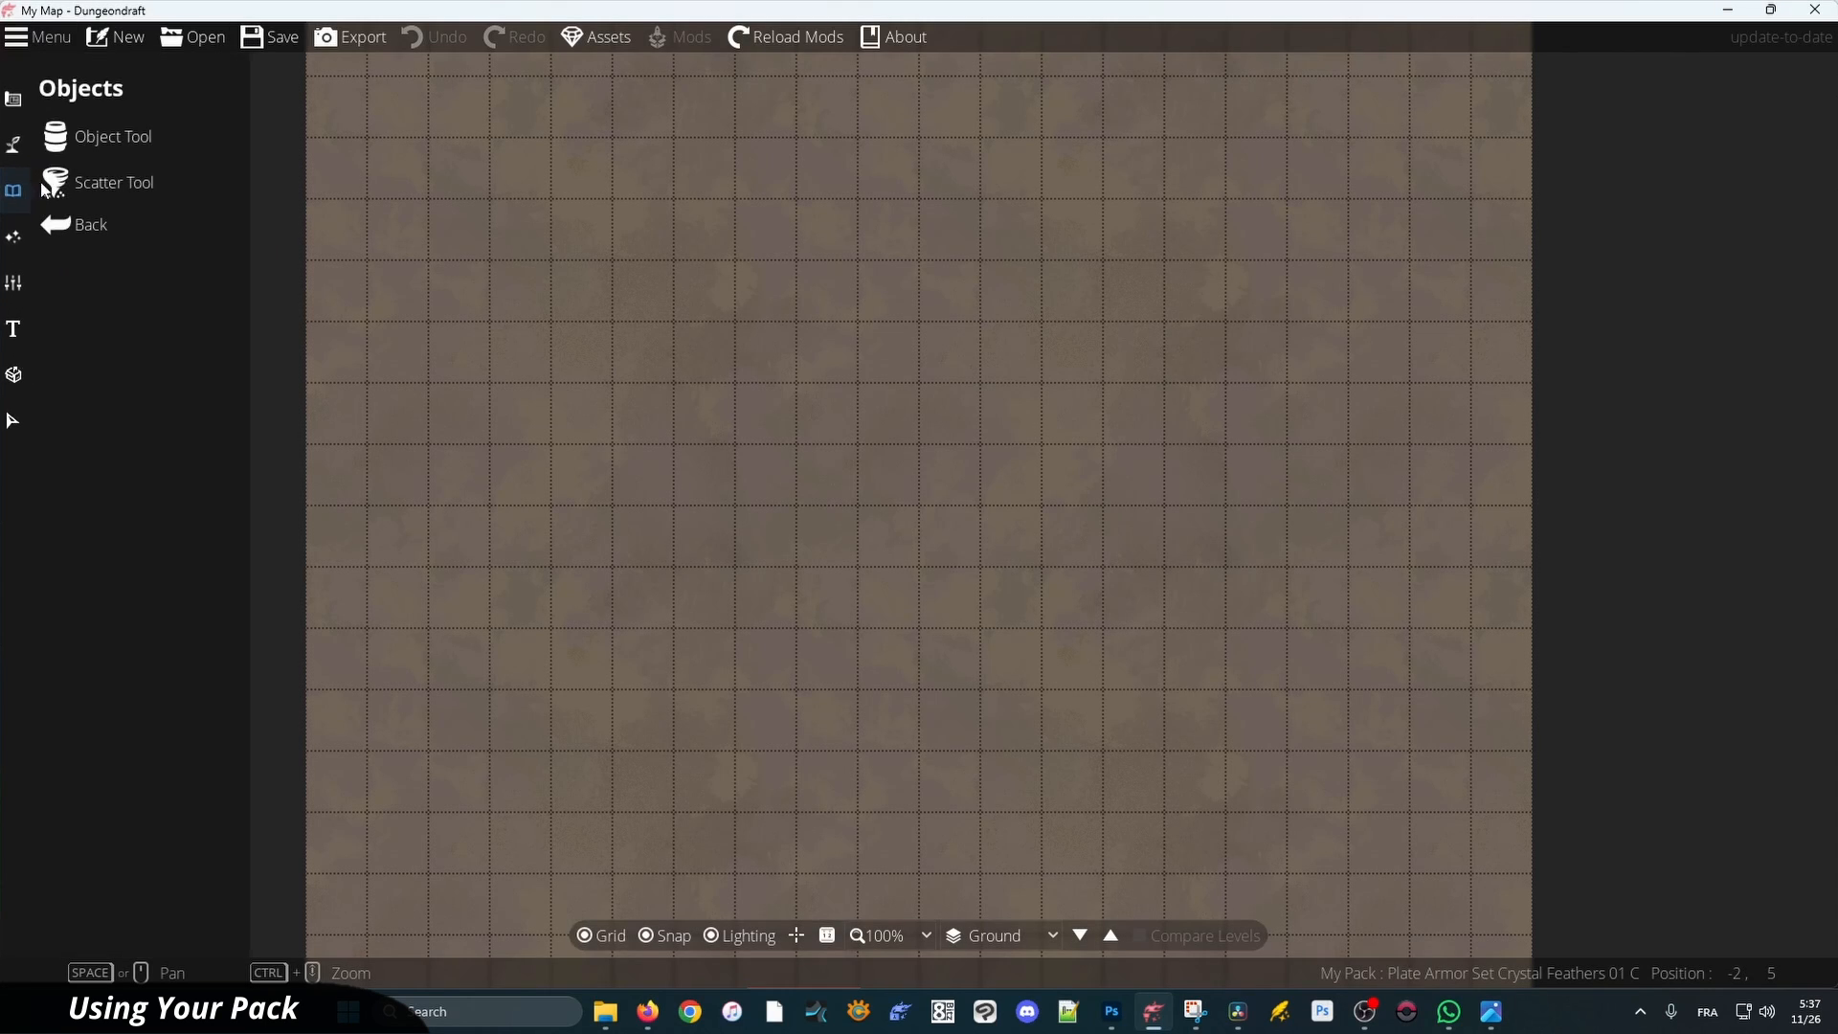
pyautogui.click(127, 134)
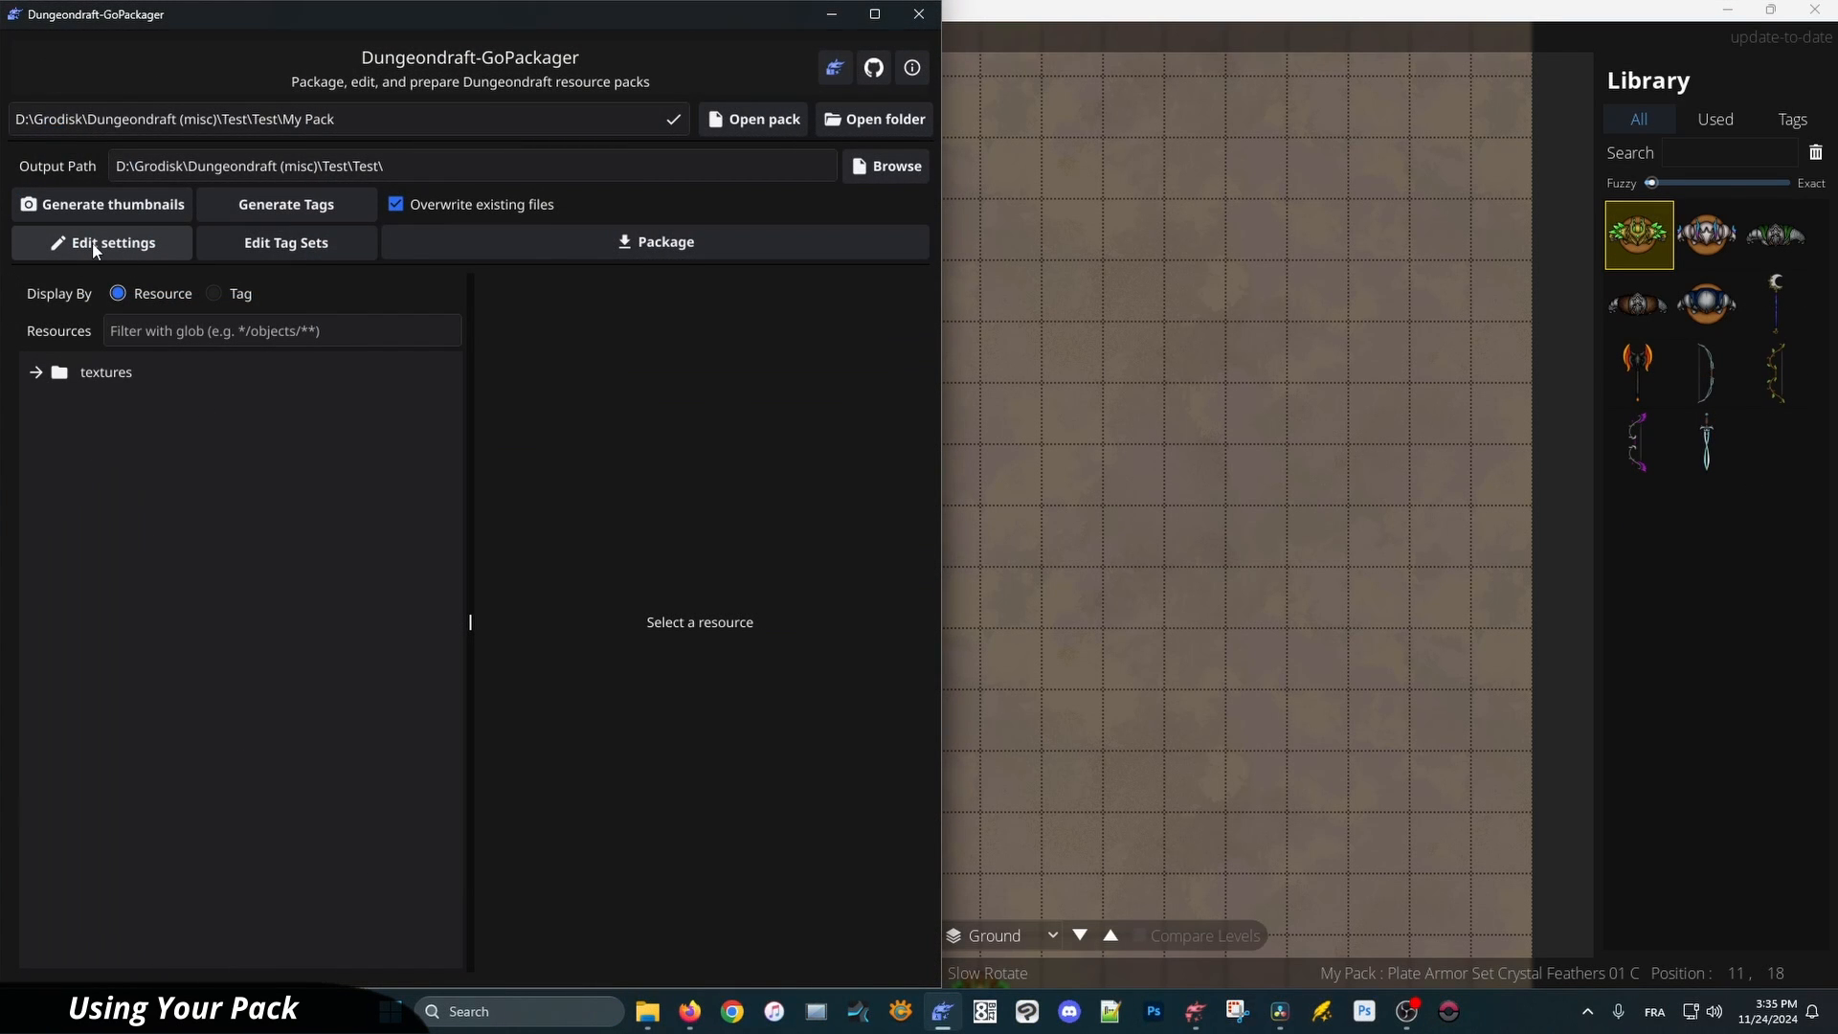
pyautogui.click(116, 244)
pyautogui.click(618, 486)
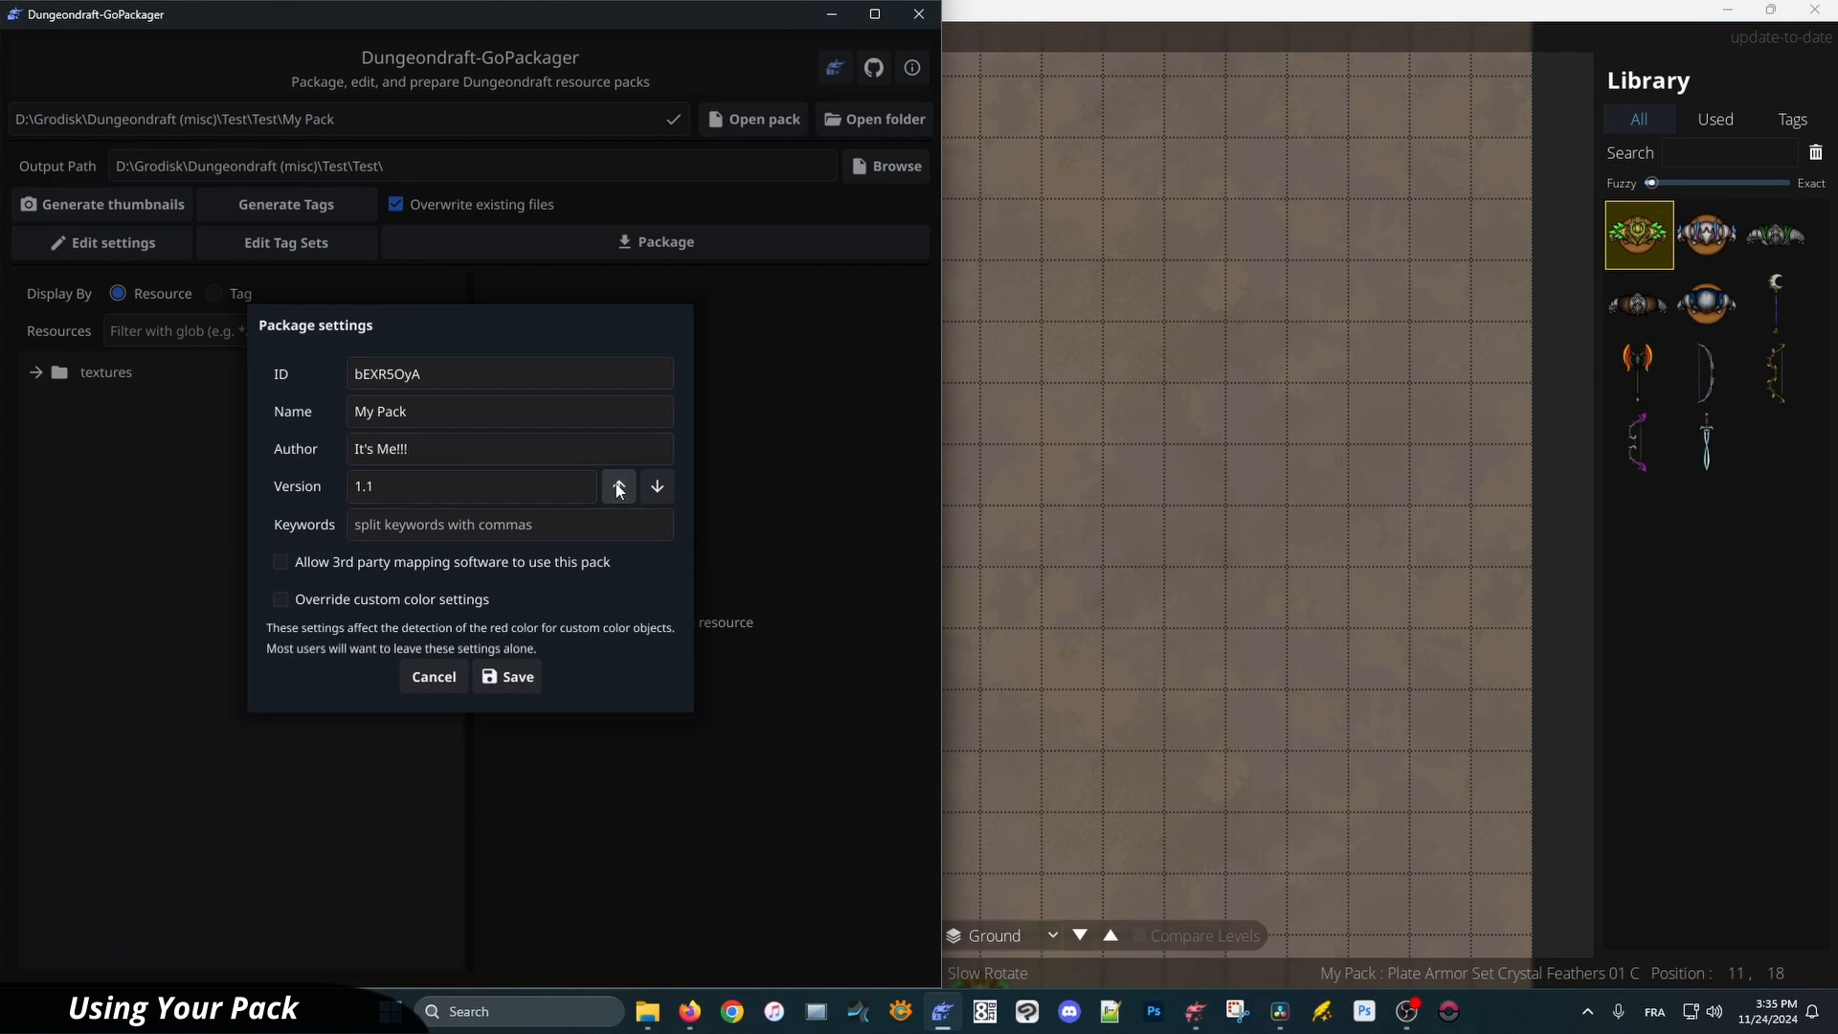
pyautogui.click(618, 486)
pyautogui.click(619, 486)
pyautogui.click(618, 486)
pyautogui.click(651, 489)
pyautogui.click(651, 488)
pyautogui.click(651, 488)
pyautogui.click(441, 681)
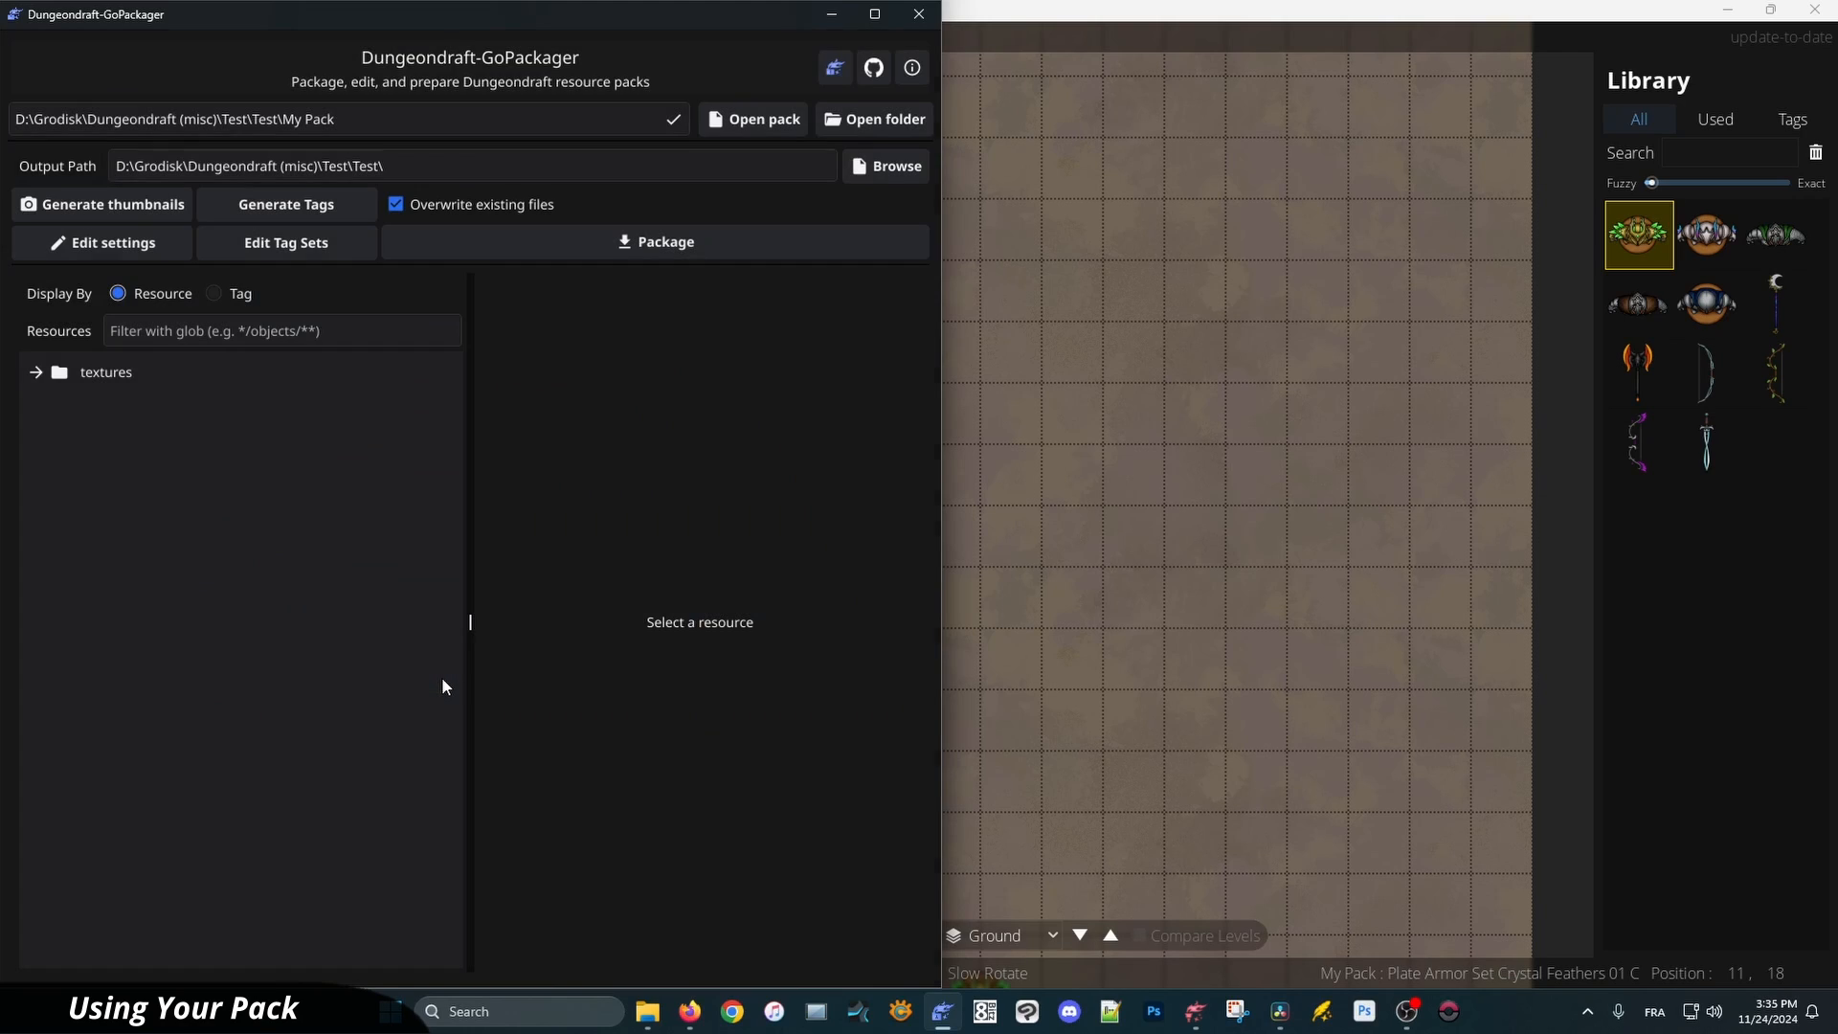